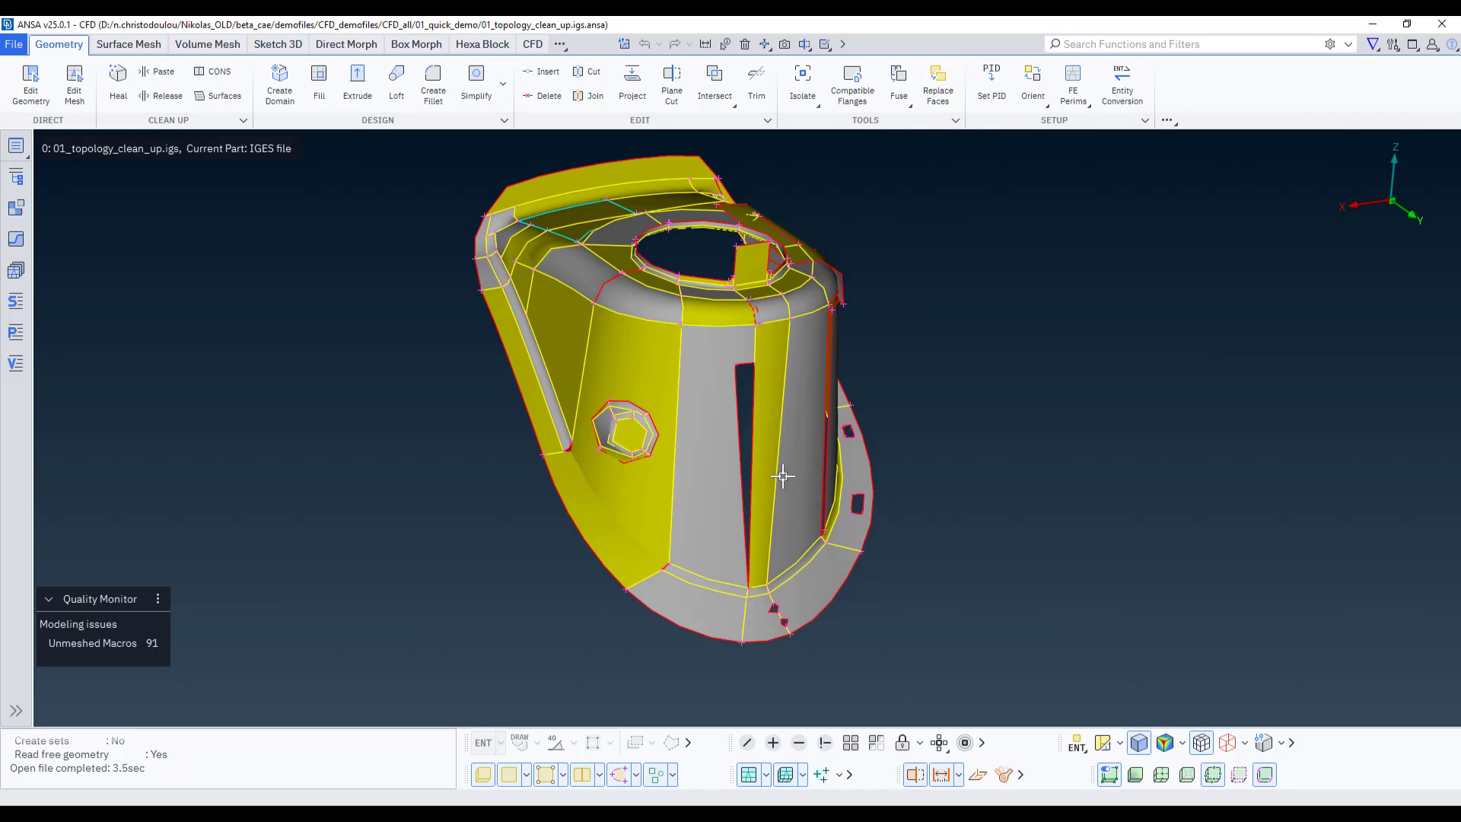
Look over the Surface Mesh and Volume Mesh functions, and return to the Geometry functions
middle_click_drag(790, 477, 776, 500, "ctrl")
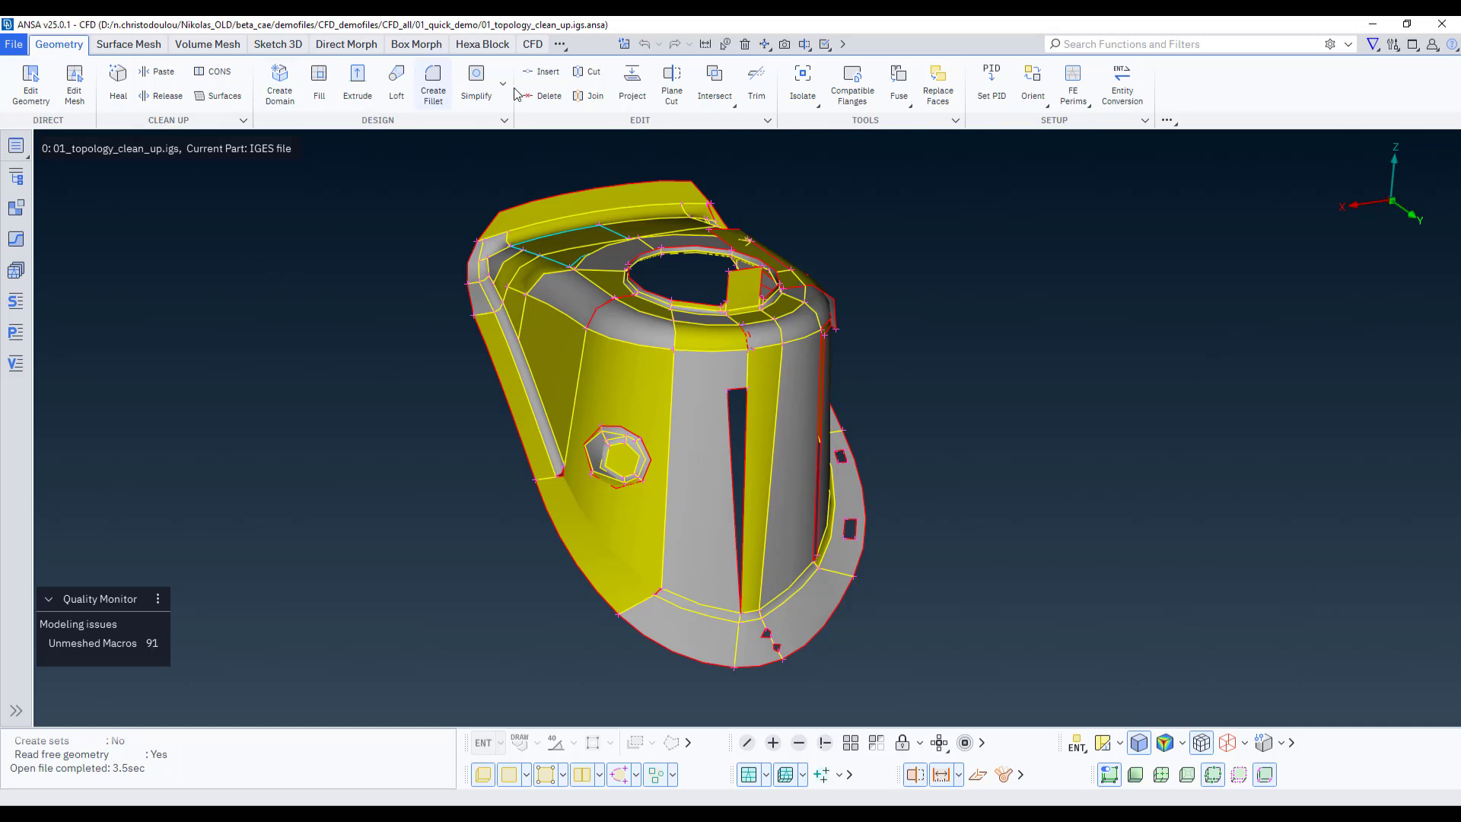
left_click(126, 48)
left_click(210, 45)
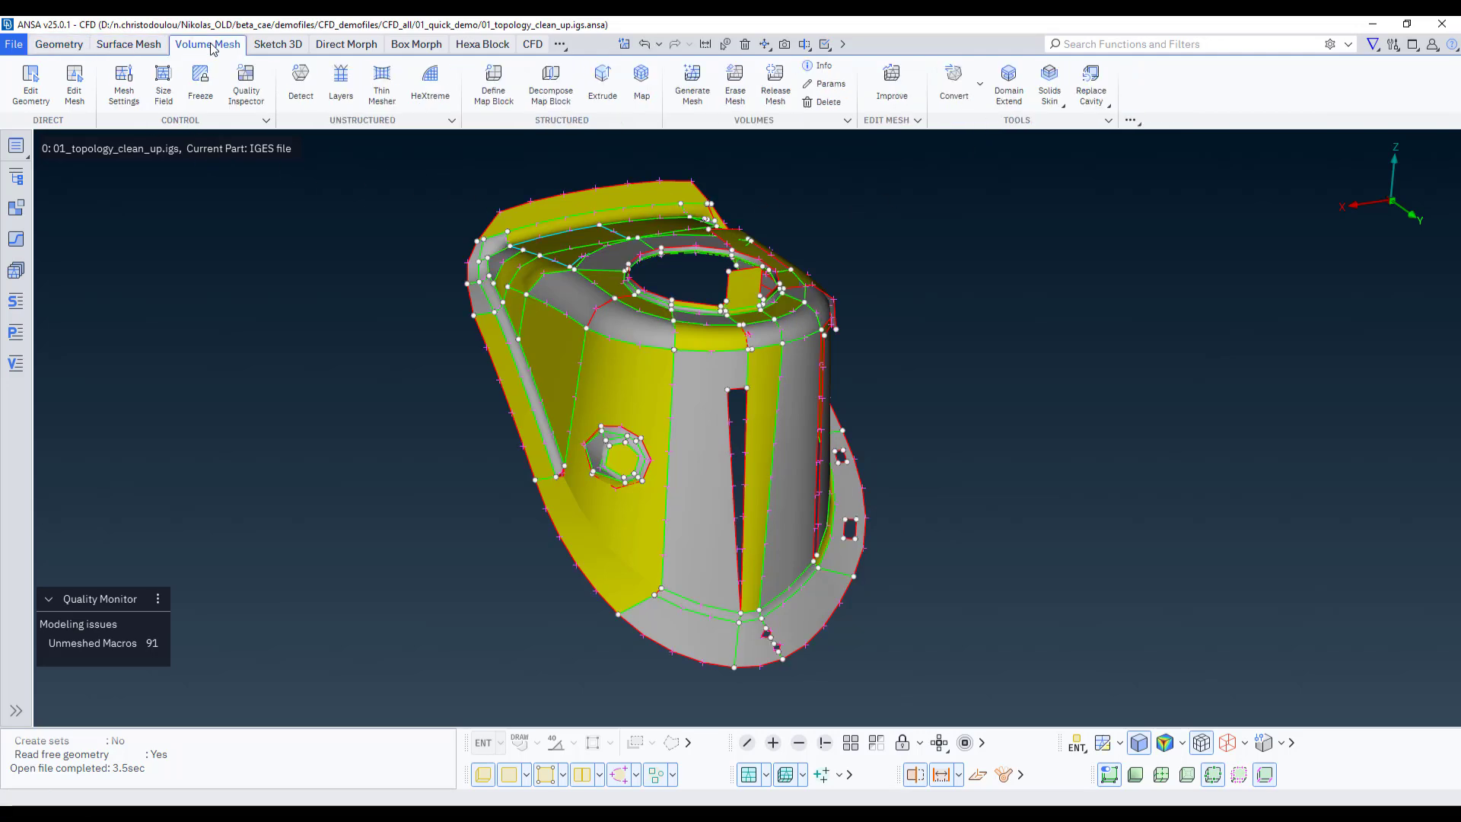
left_click(125, 49)
left_click(66, 46)
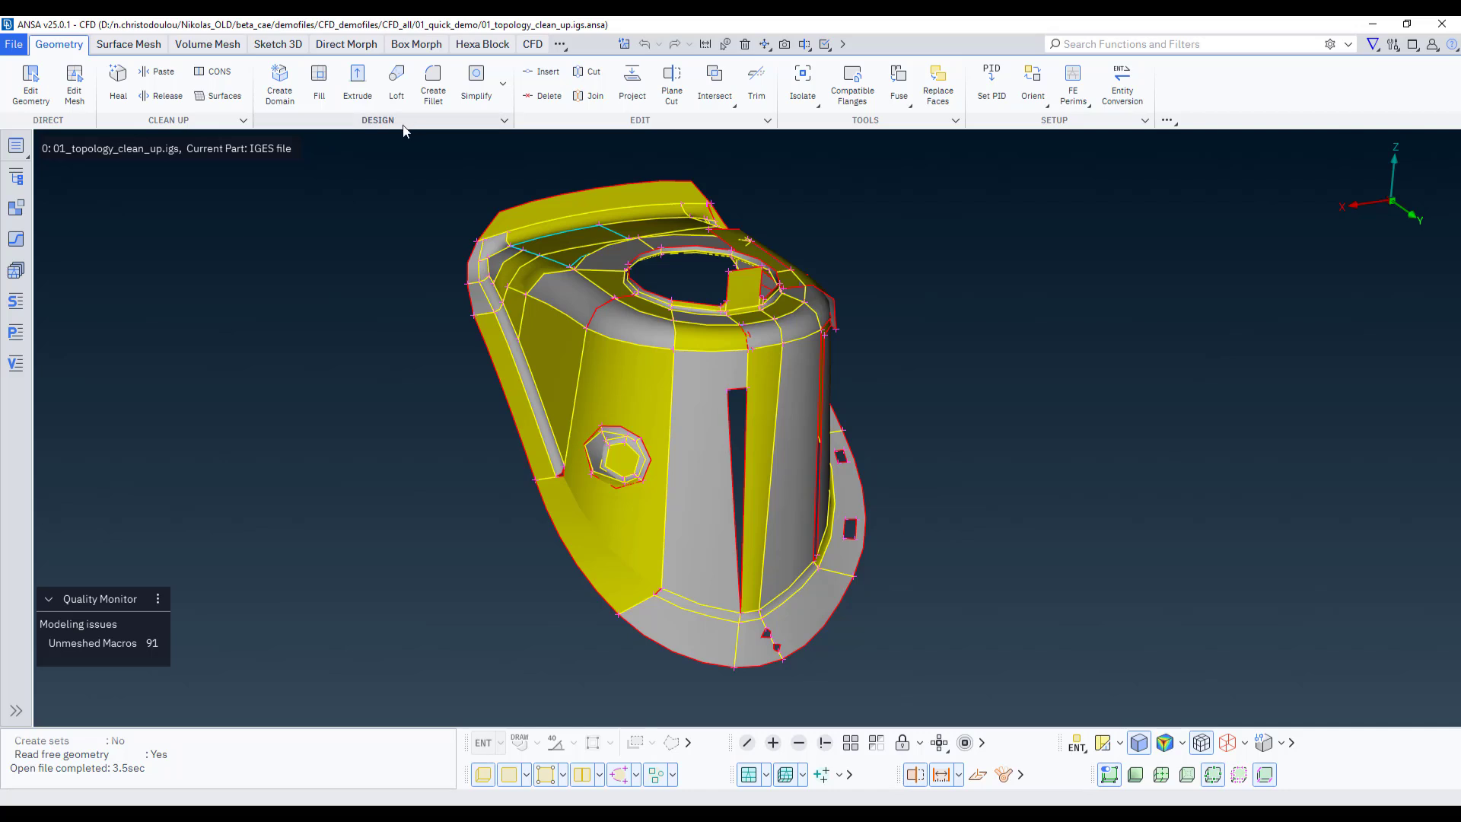
Review the Info, Break and List Faces options of the CONS clean-up function, and leave it without changes
left_click(206, 78)
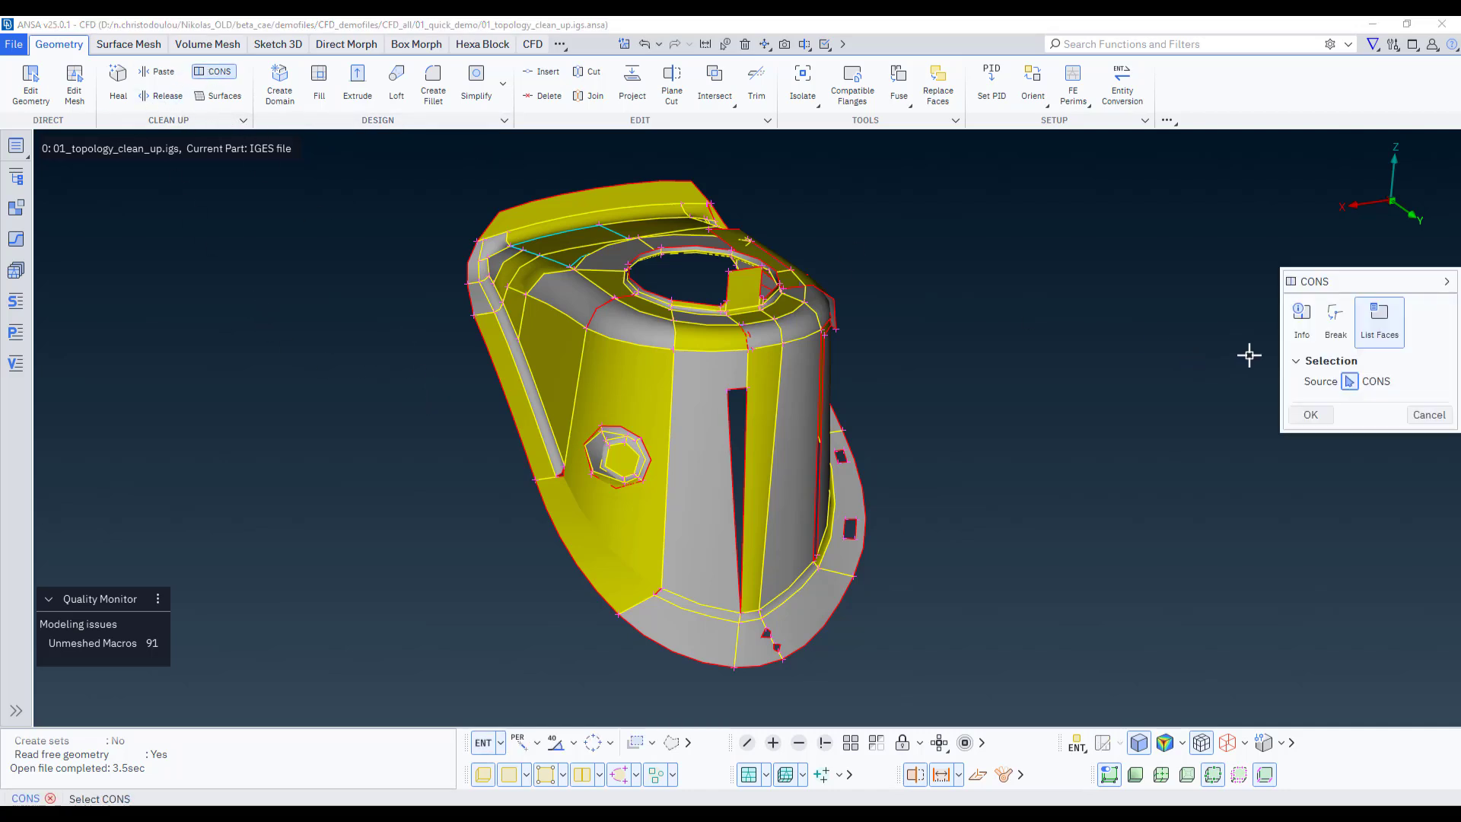
left_click(1335, 320)
left_click(1300, 320)
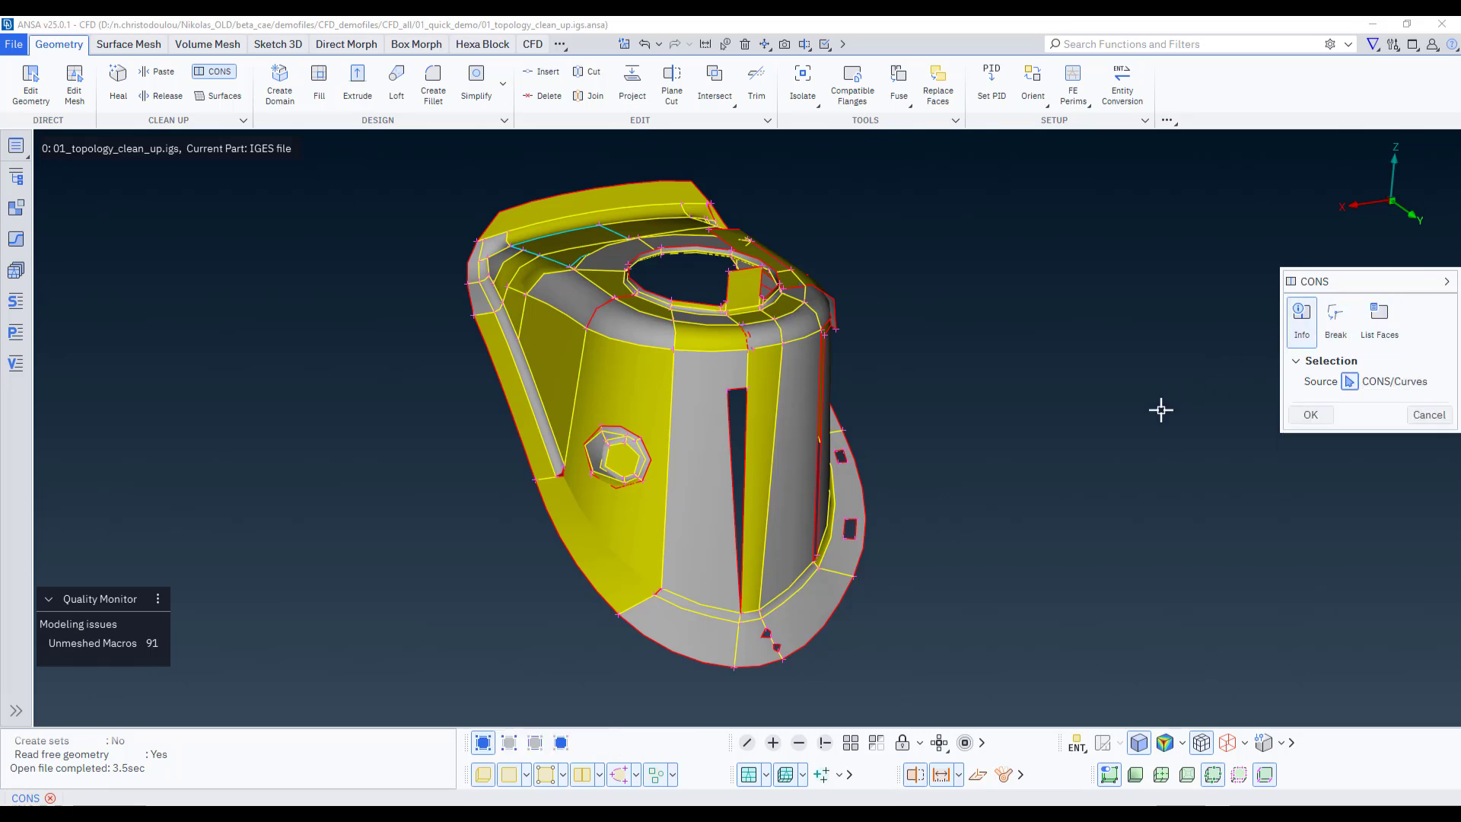
left_click(1337, 335)
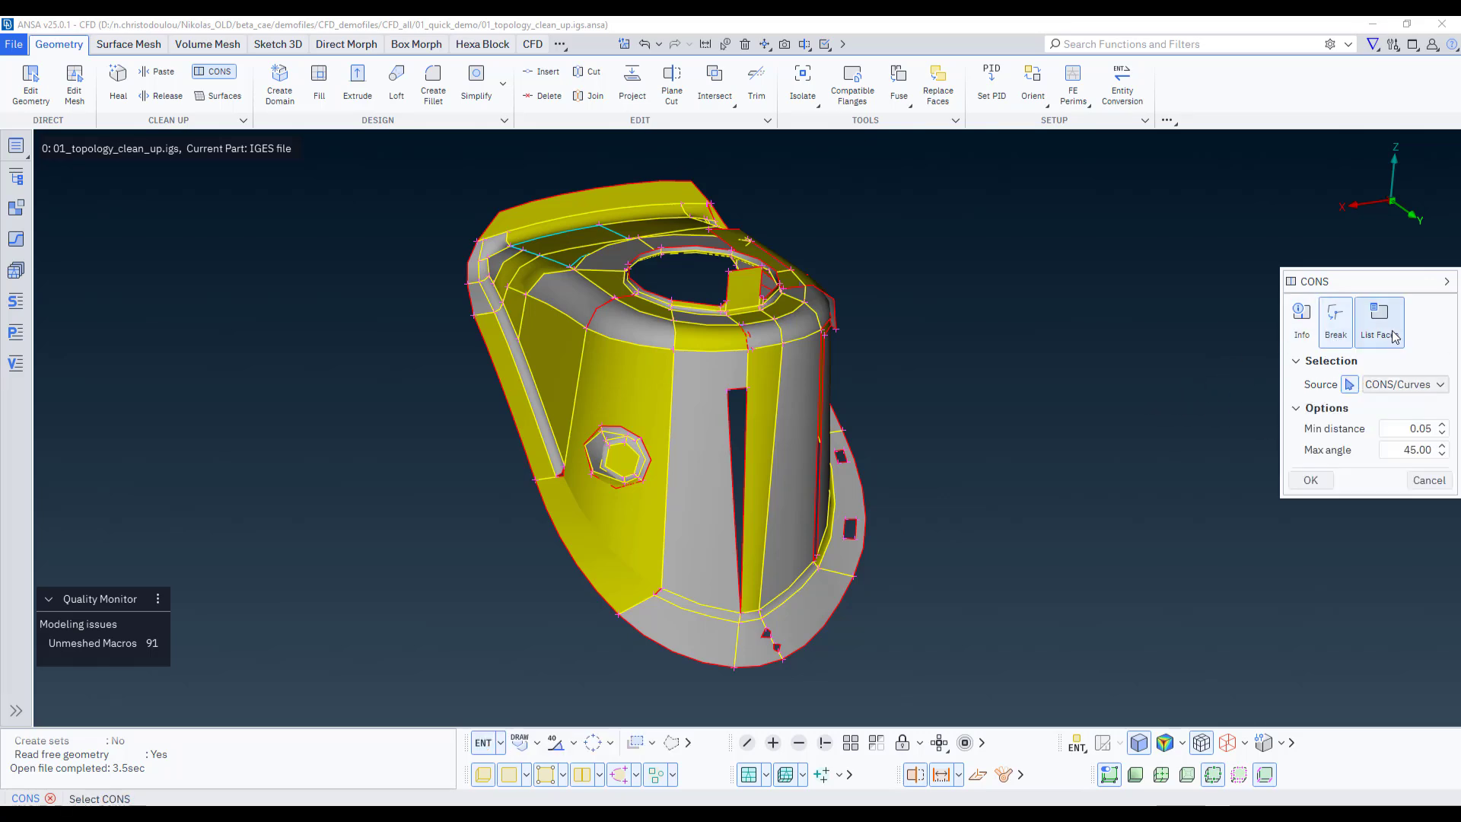
left_click(1395, 337)
left_click(1301, 320)
left_click(1428, 415)
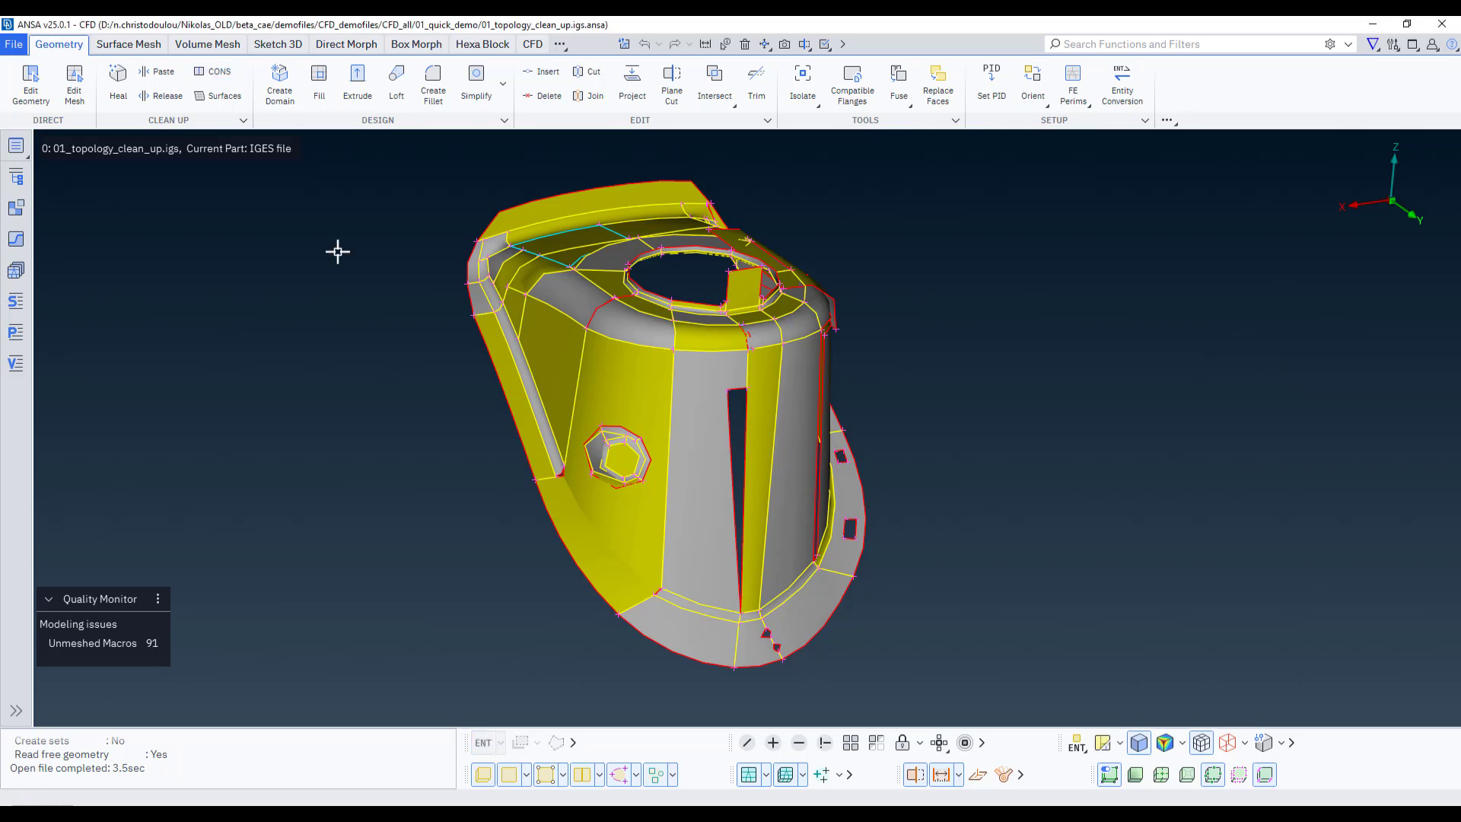
Review the Surface Mesh, Volume Mesh, Sketch 3D, Direct Morph, Box Morph, Hexa Block and CFD function sets in turn
left_click(129, 49)
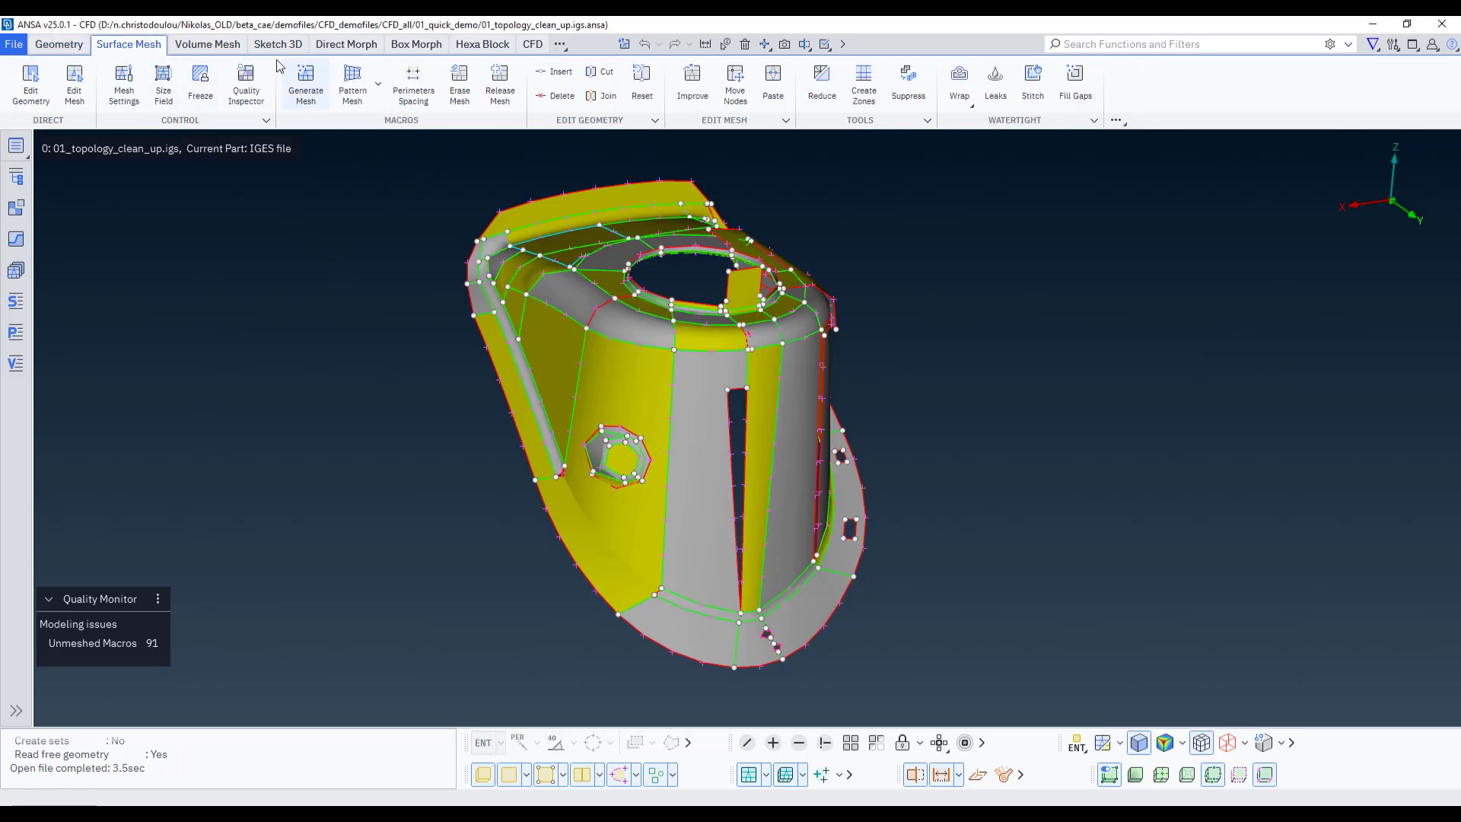
left_click(195, 48)
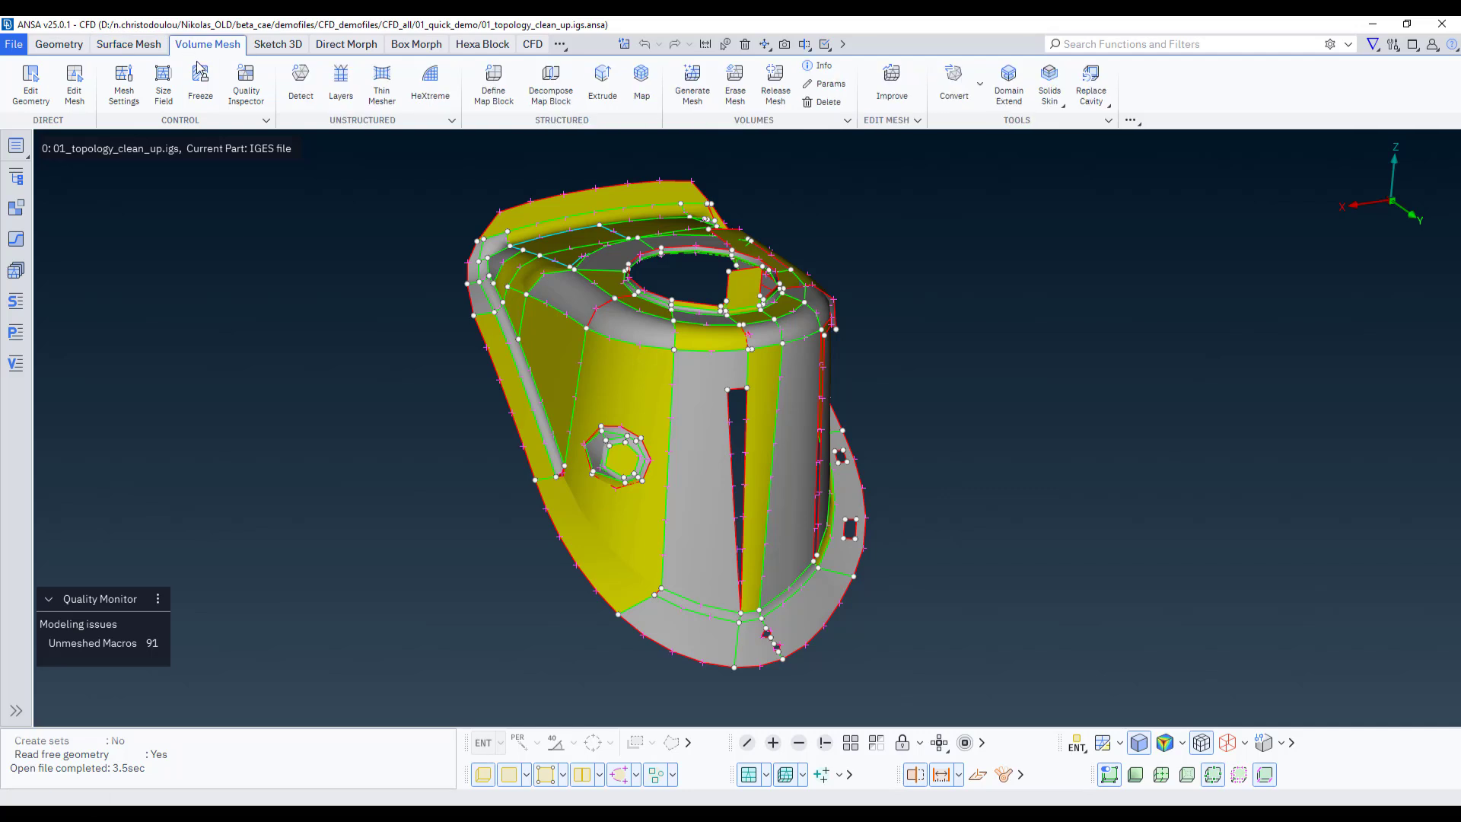
left_click(285, 47)
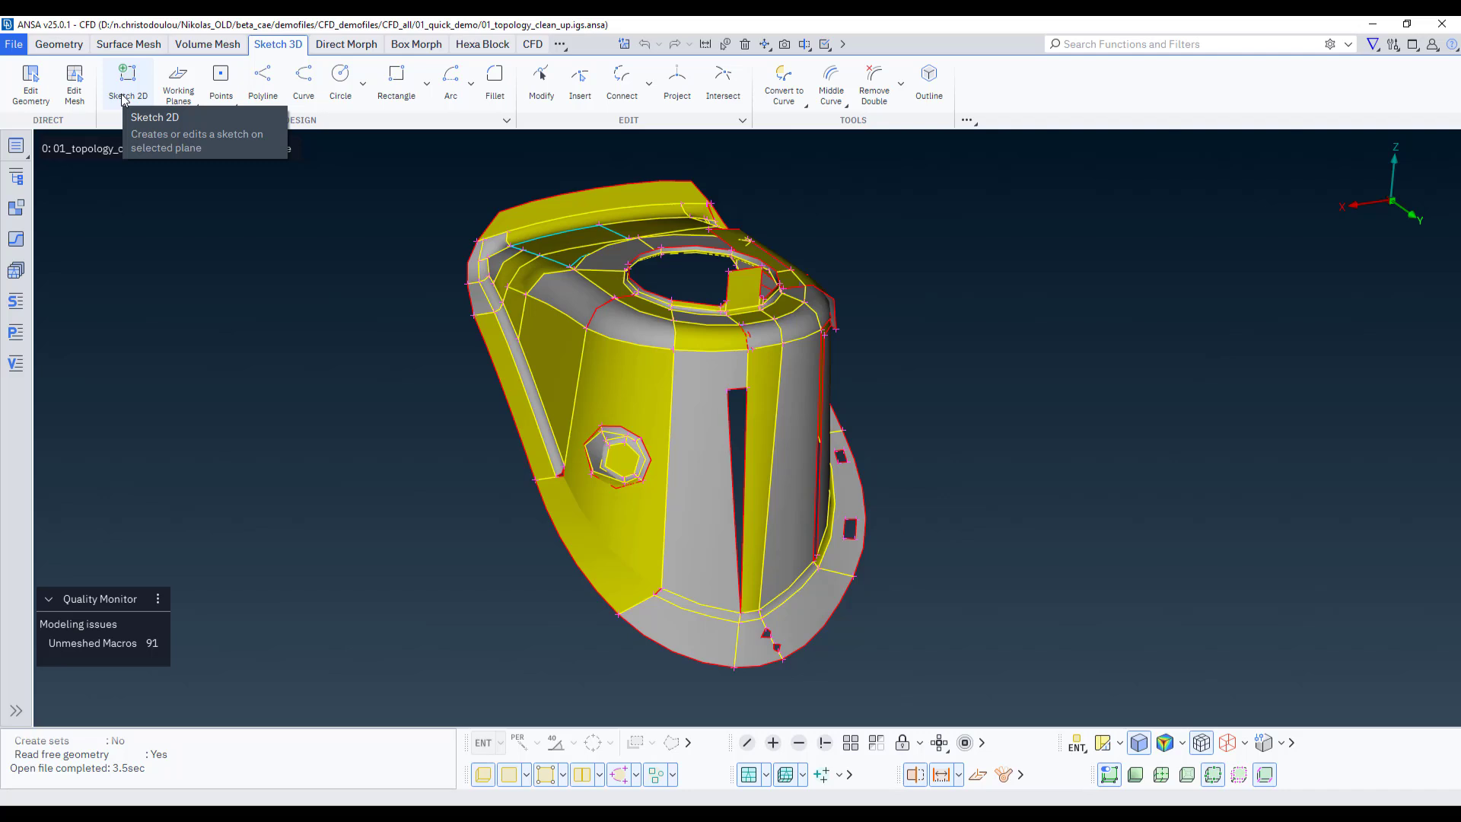
left_click(341, 47)
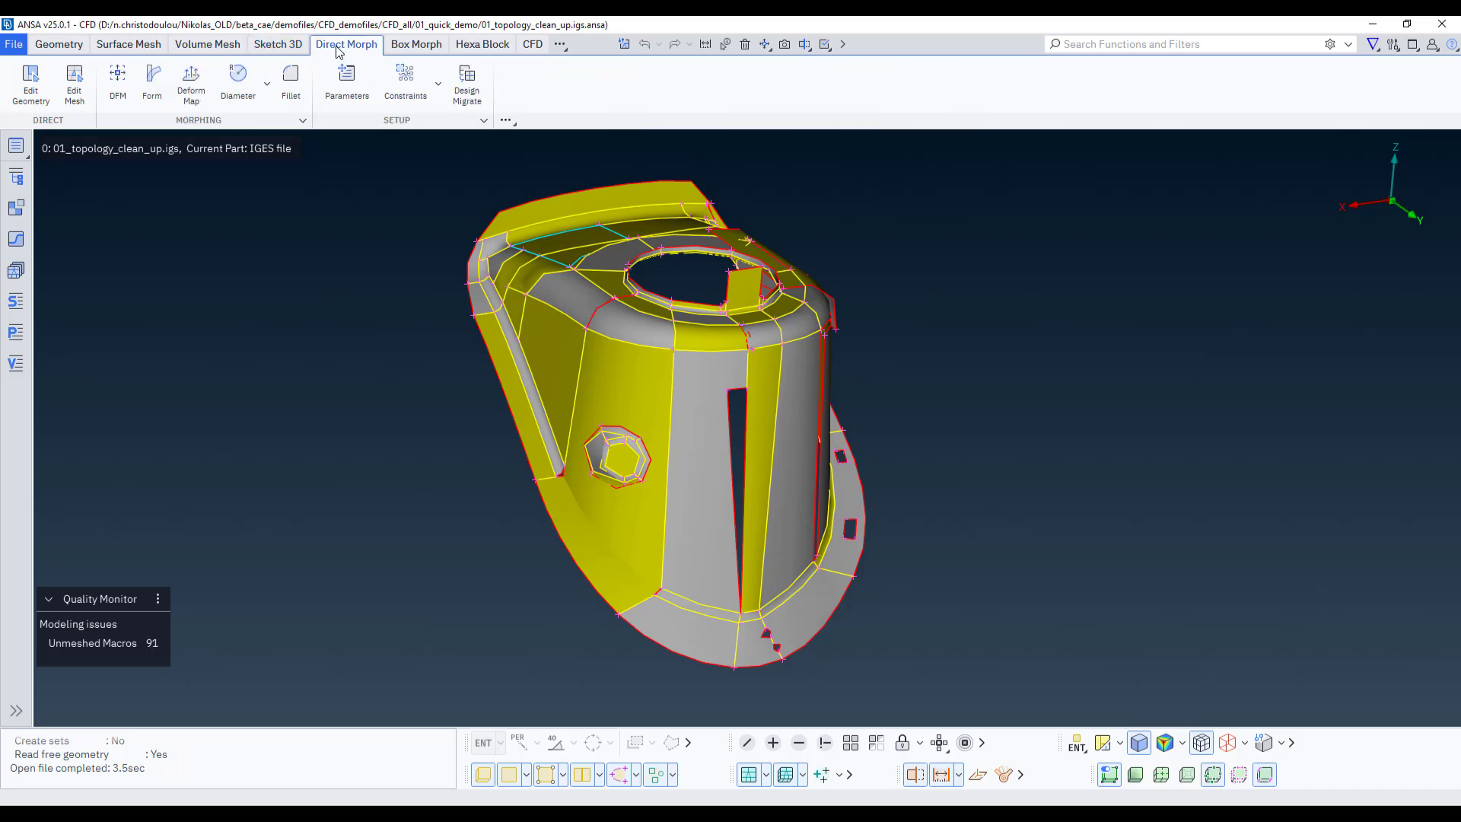
left_click(415, 45)
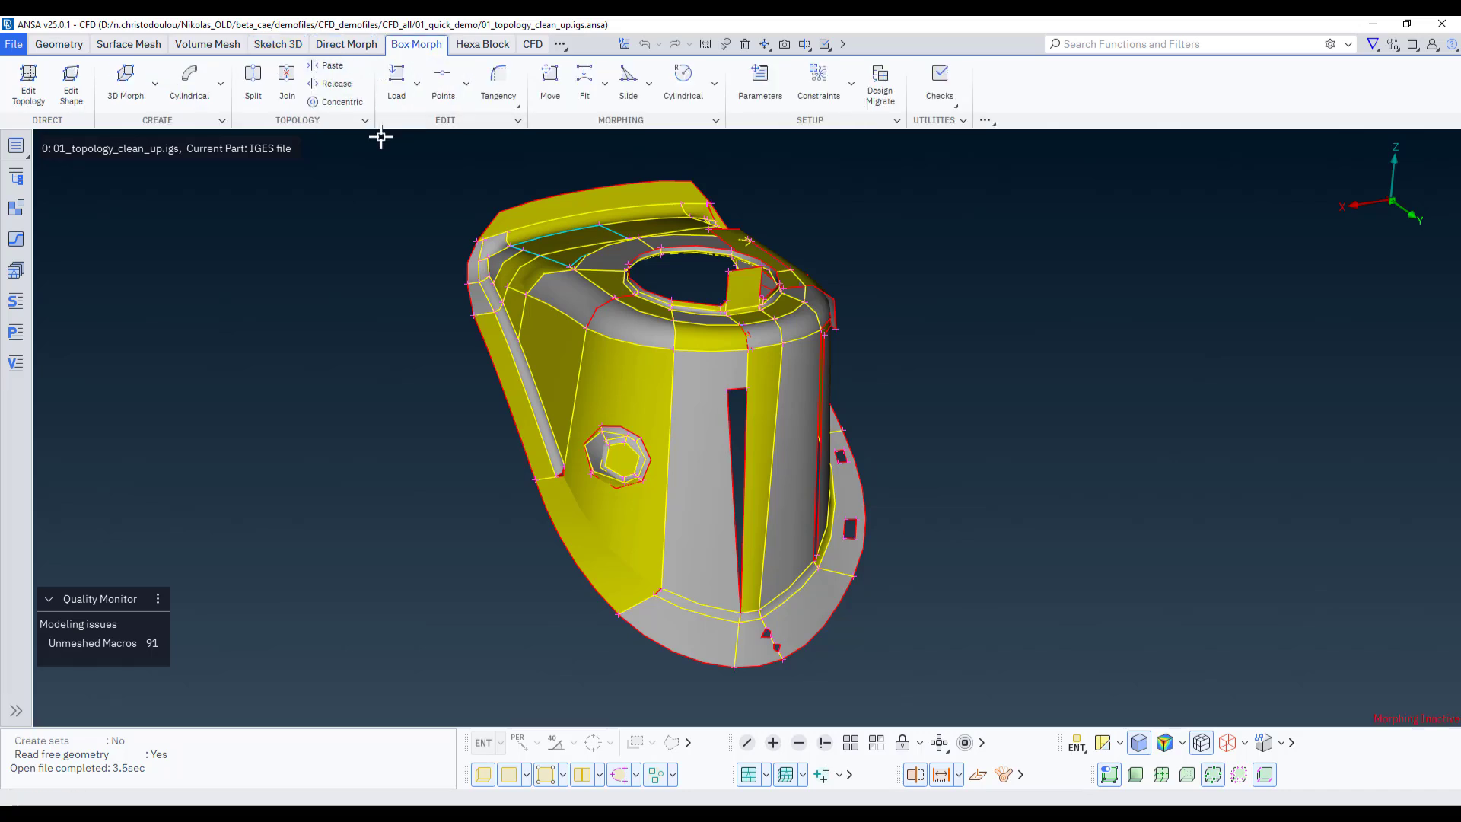
left_click(483, 44)
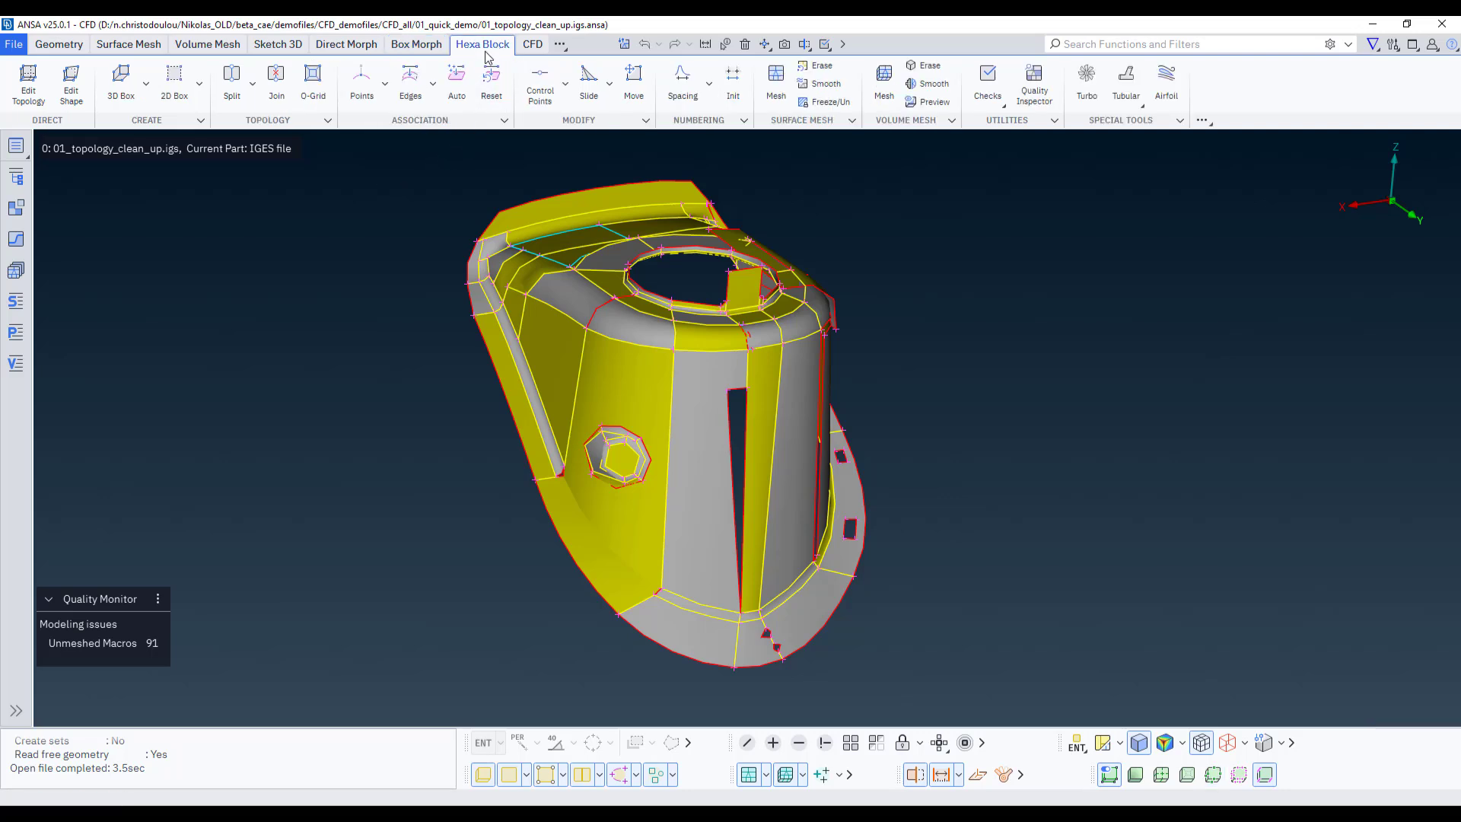
left_click(533, 46)
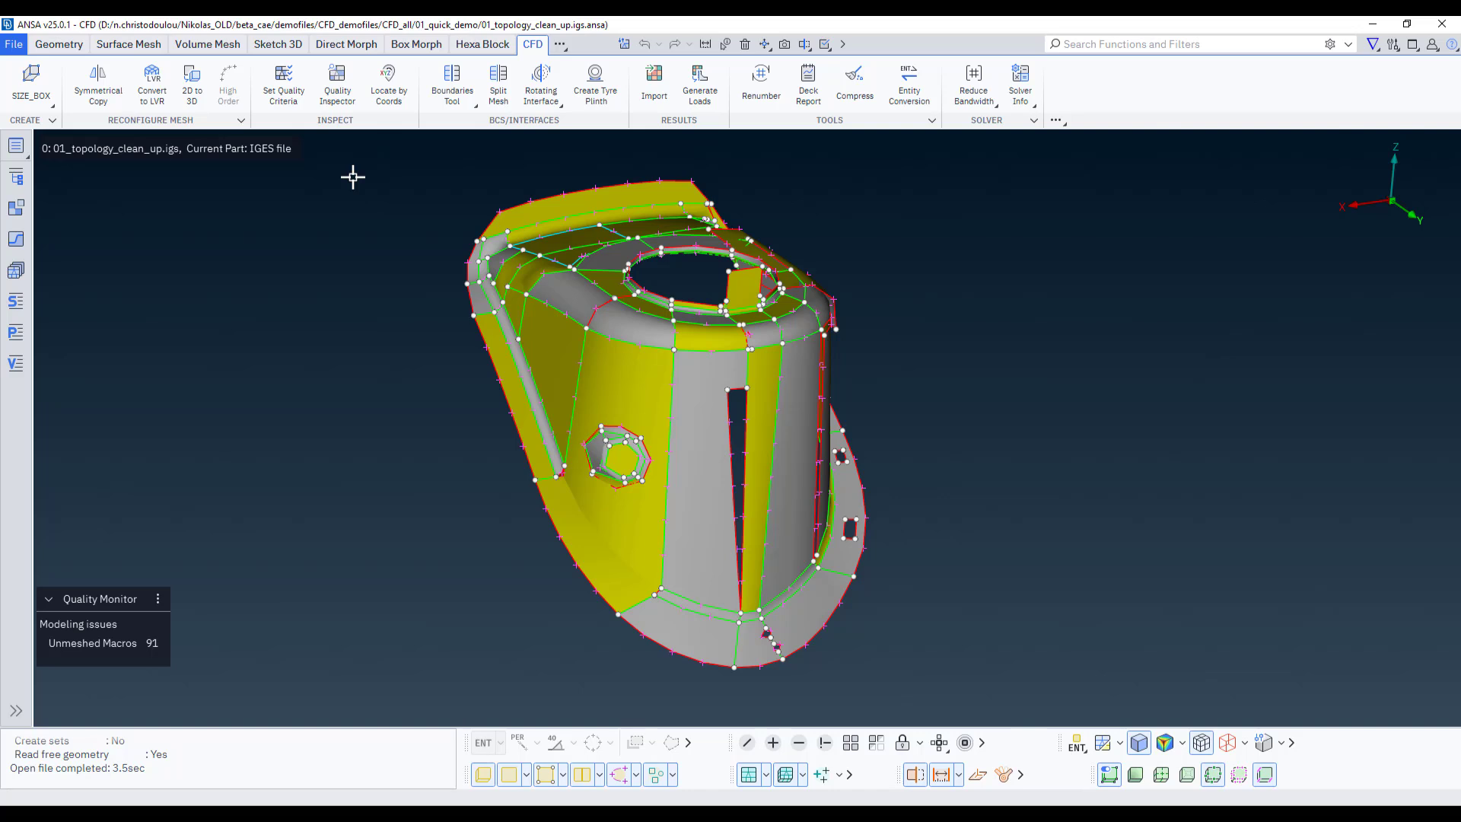
Browse the additional Mesh, Morph, Analysis and Tools modules, and show the Development functions temporarily before returning to CFD
left_click(560, 45)
mouse_move(574, 67)
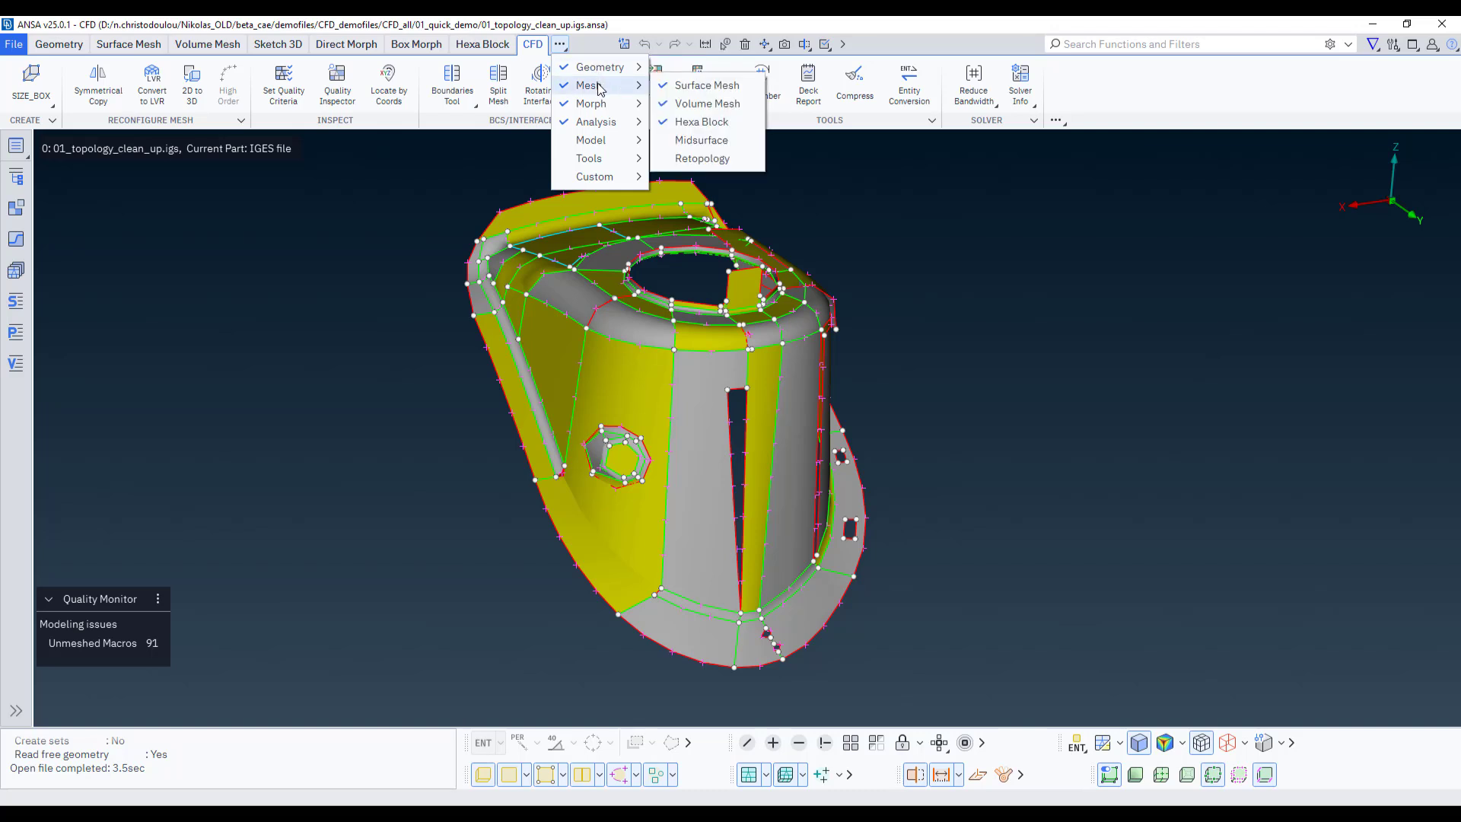
mouse_move(607, 93)
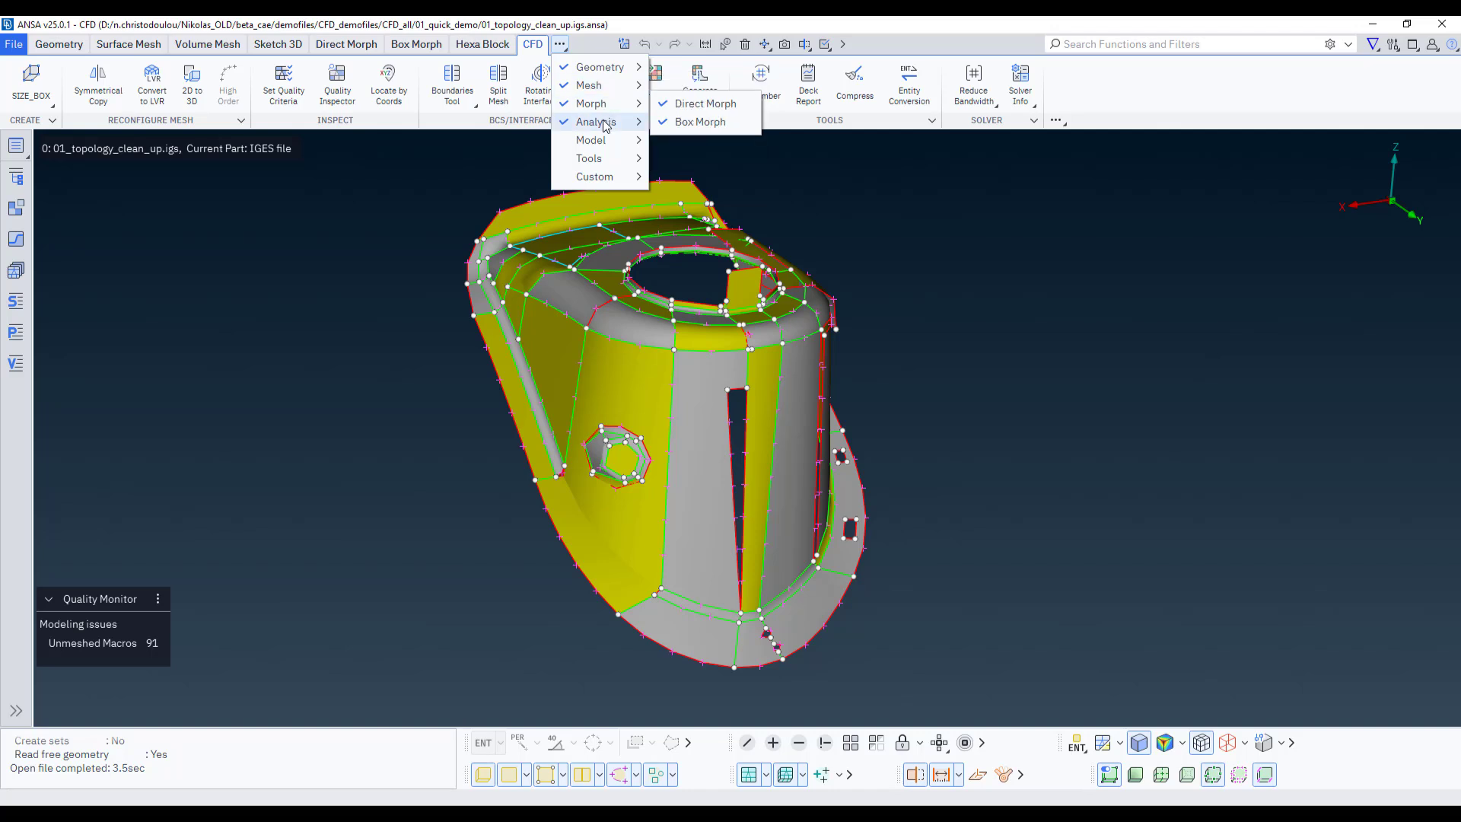
mouse_move(605, 126)
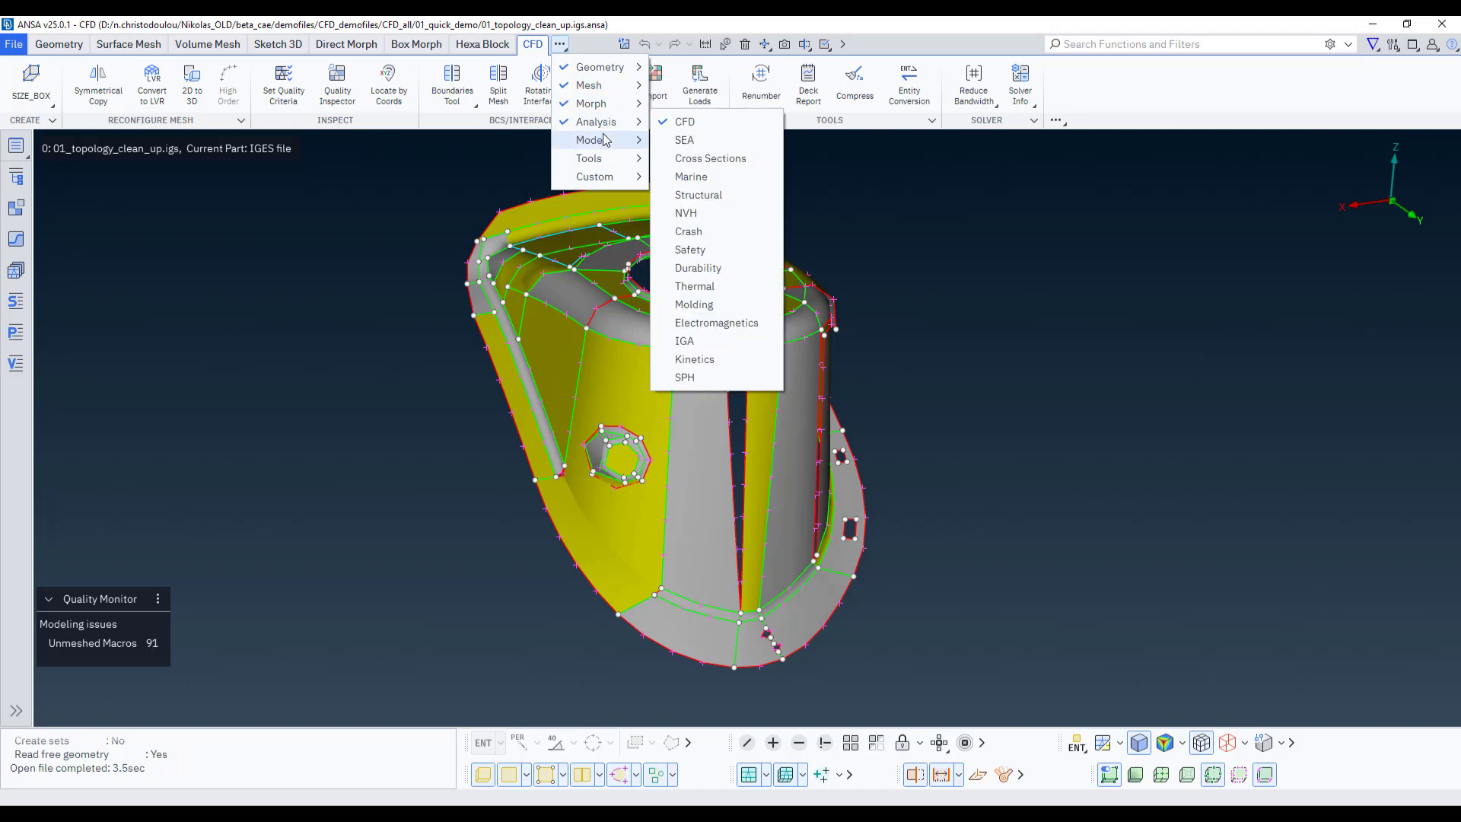
mouse_move(601, 157)
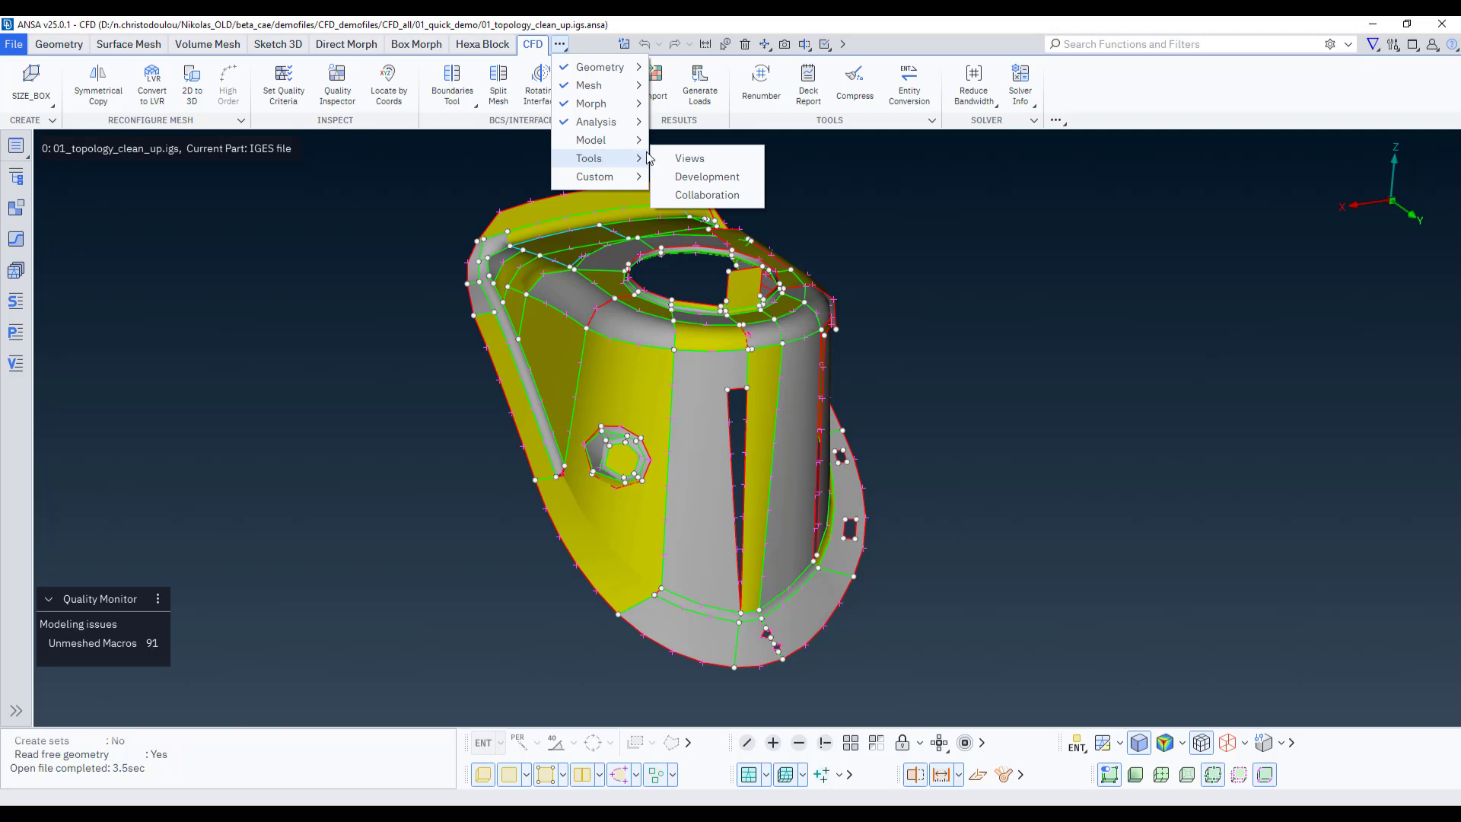
left_click(677, 181)
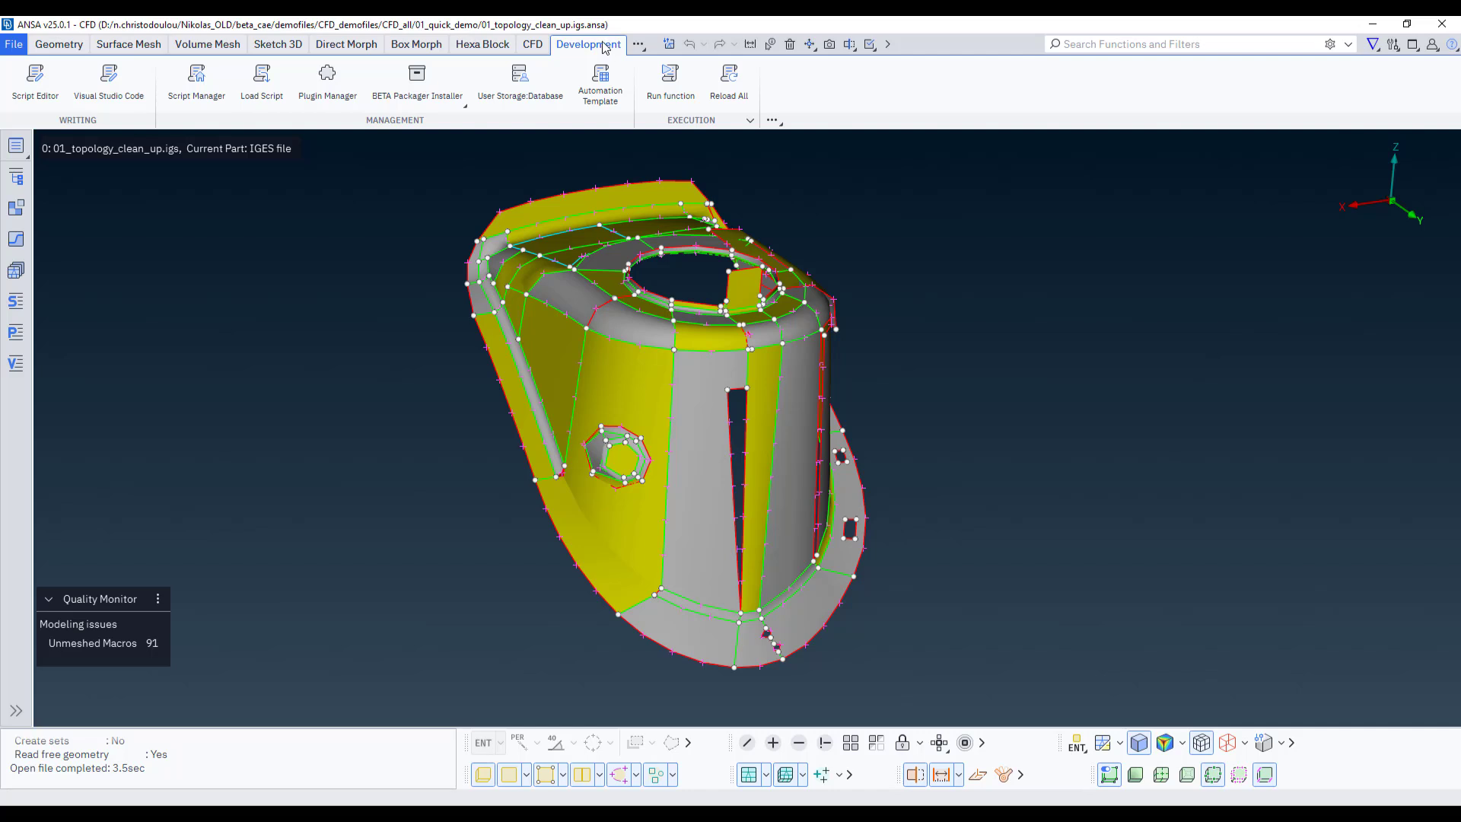
scroll(600, 46, "up", 1)
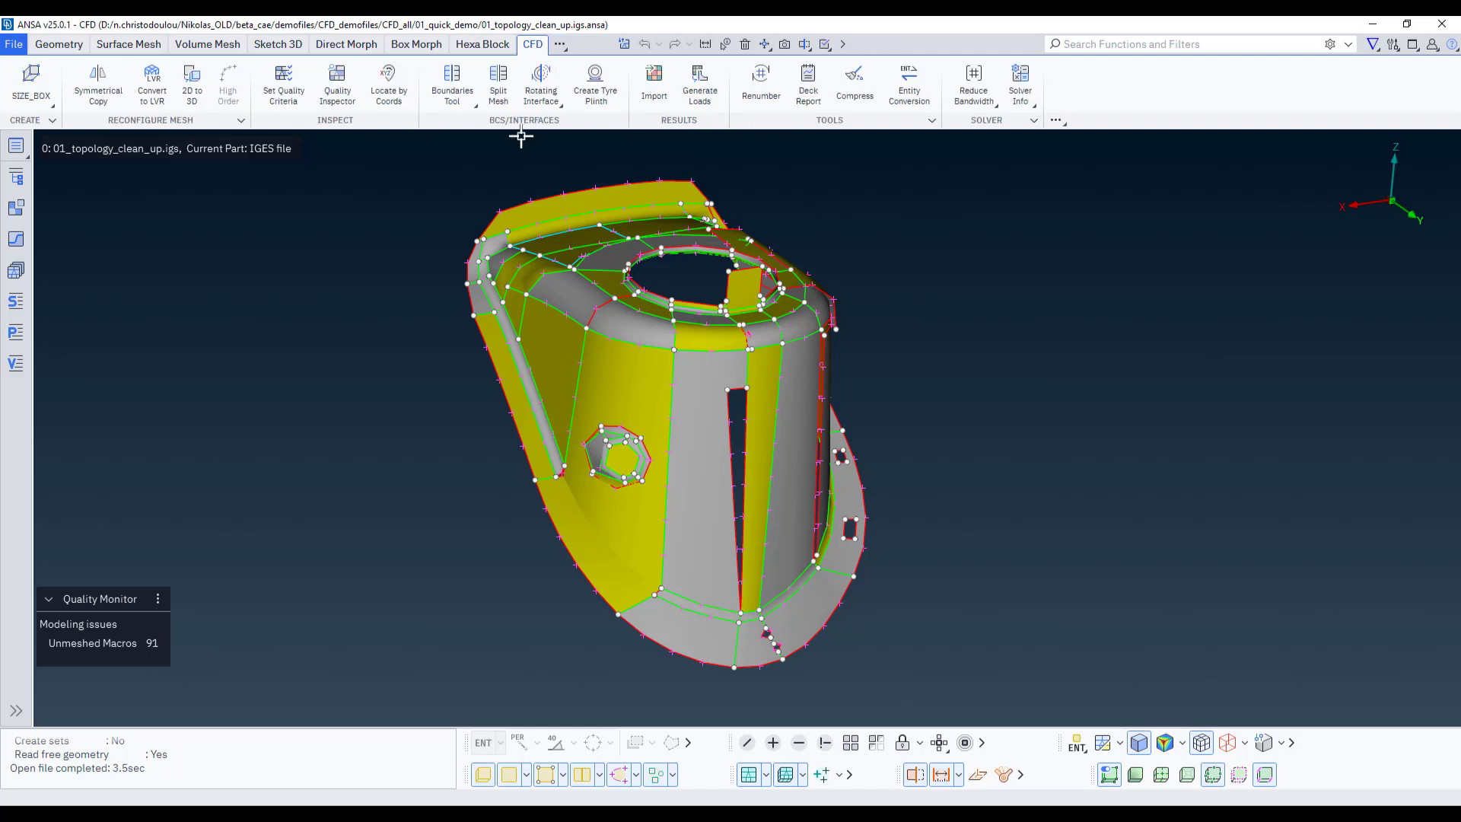
Check the list of additional modules again without choosing one, and return to the Geometry functions
left_click(567, 45)
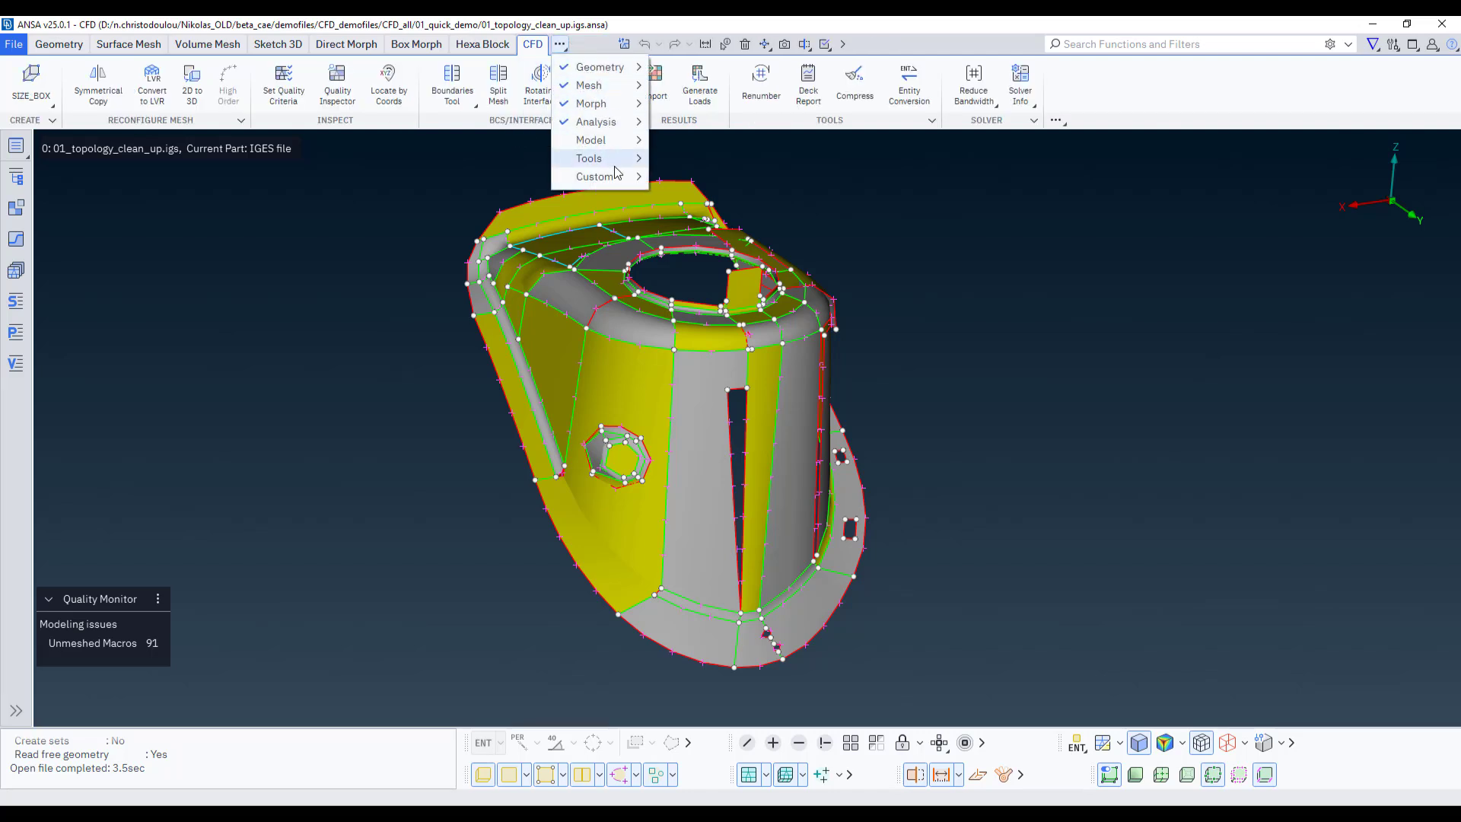
mouse_move(644, 162)
left_click(372, 209)
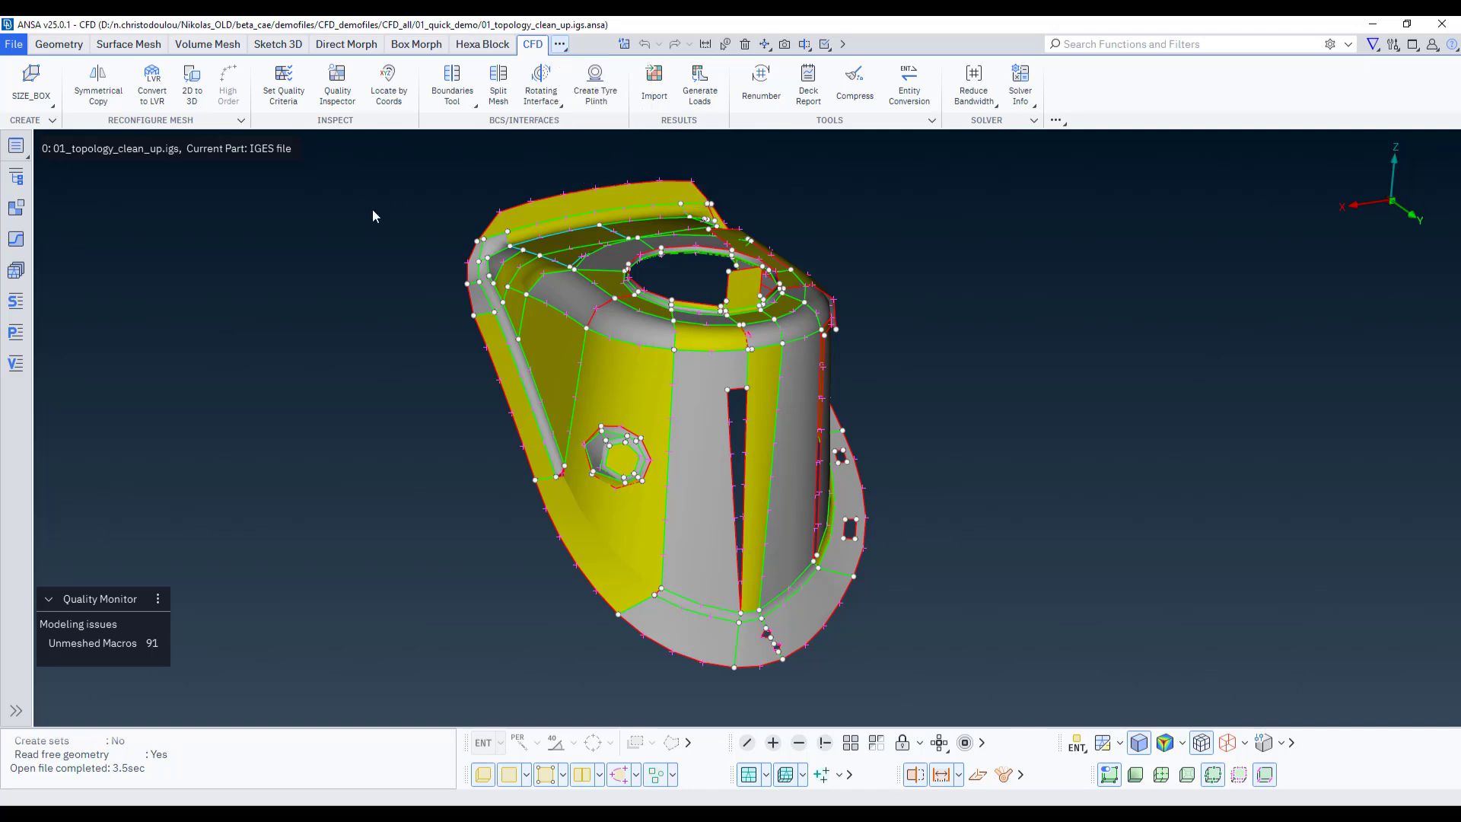
left_click(54, 47)
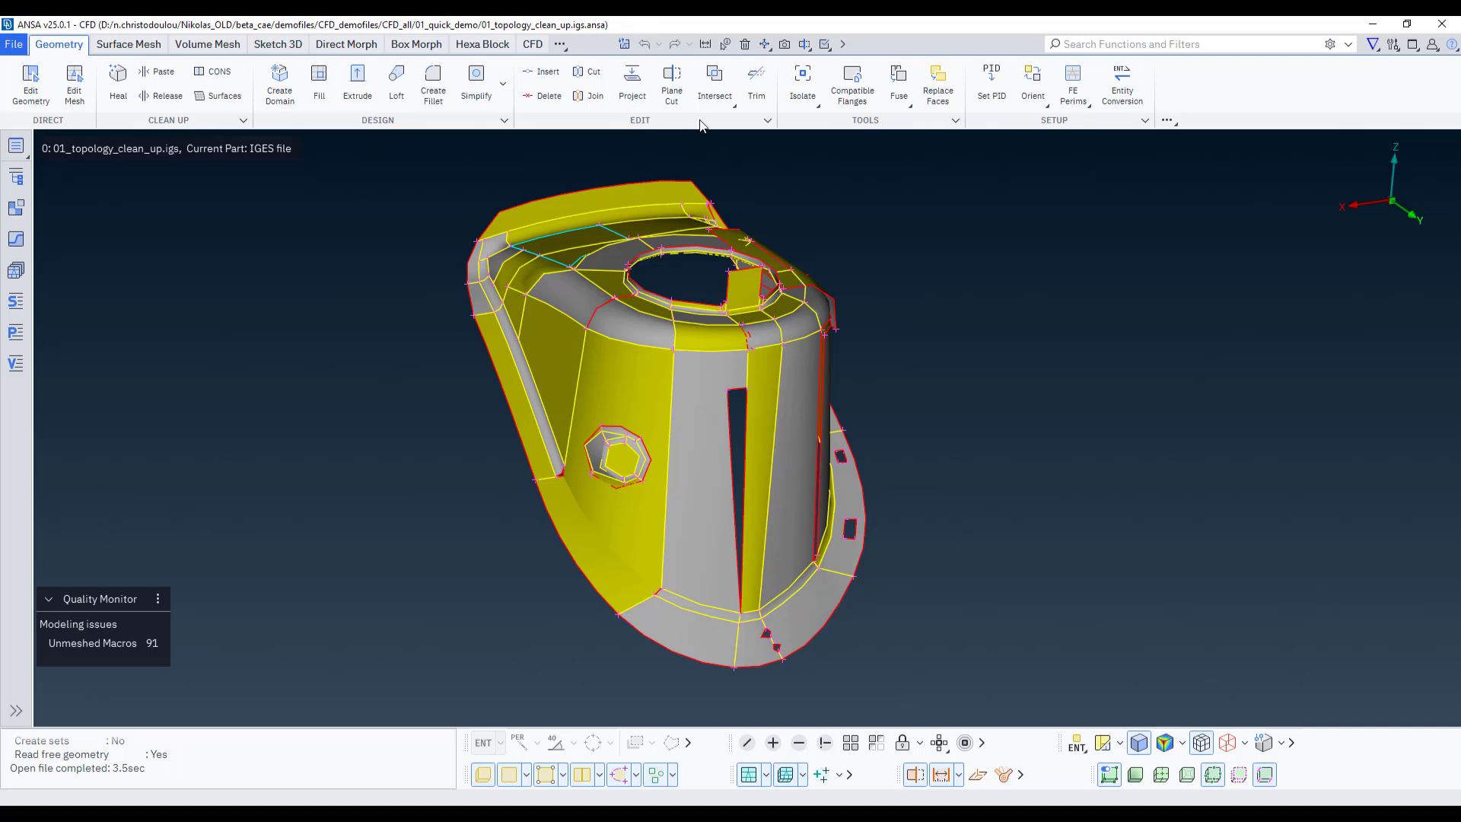
View the CFD meshing profile options without applying them, and check the remaining quick-access functions
left_click(624, 47)
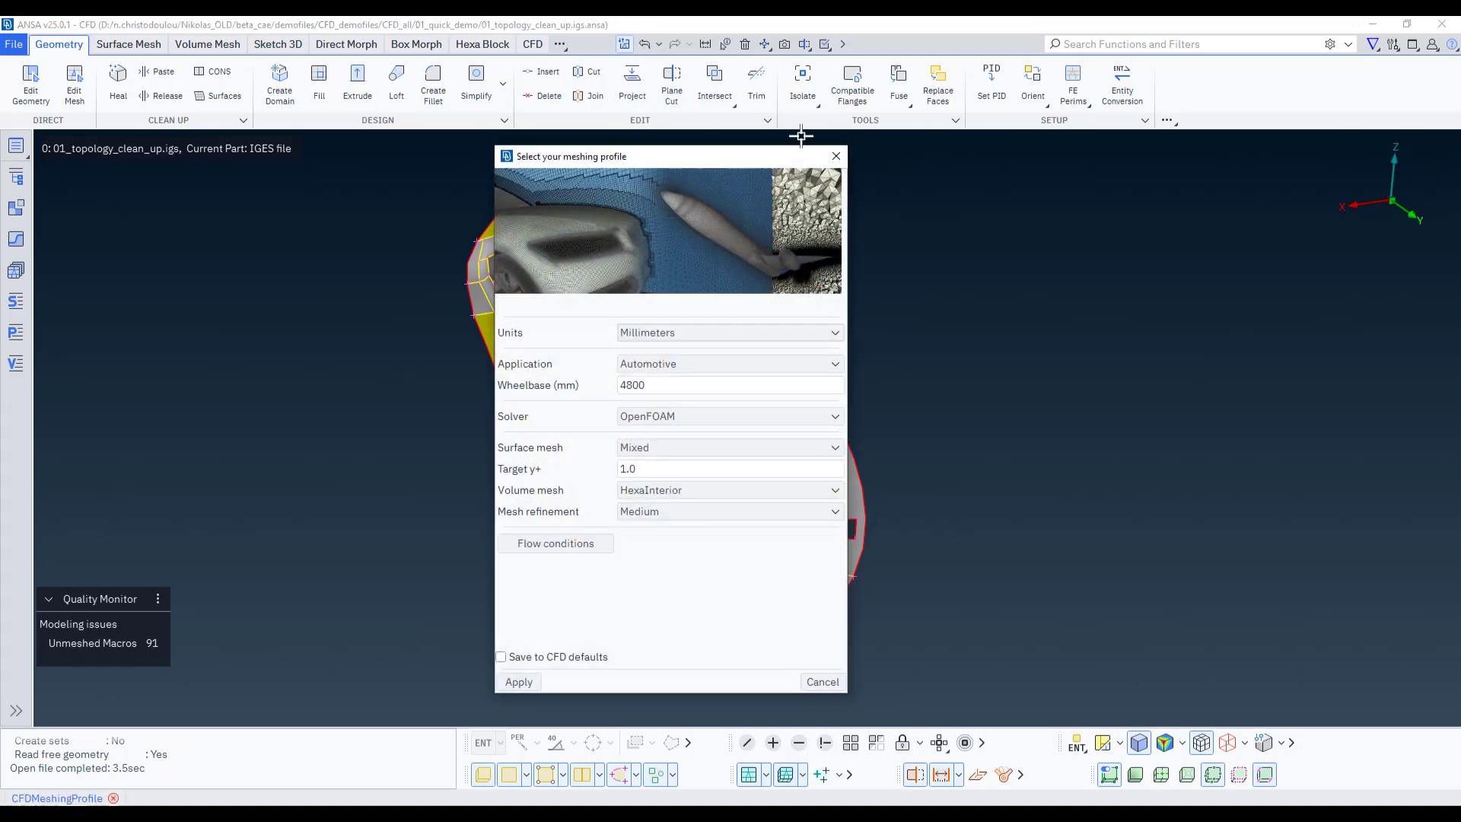
left_click(837, 154)
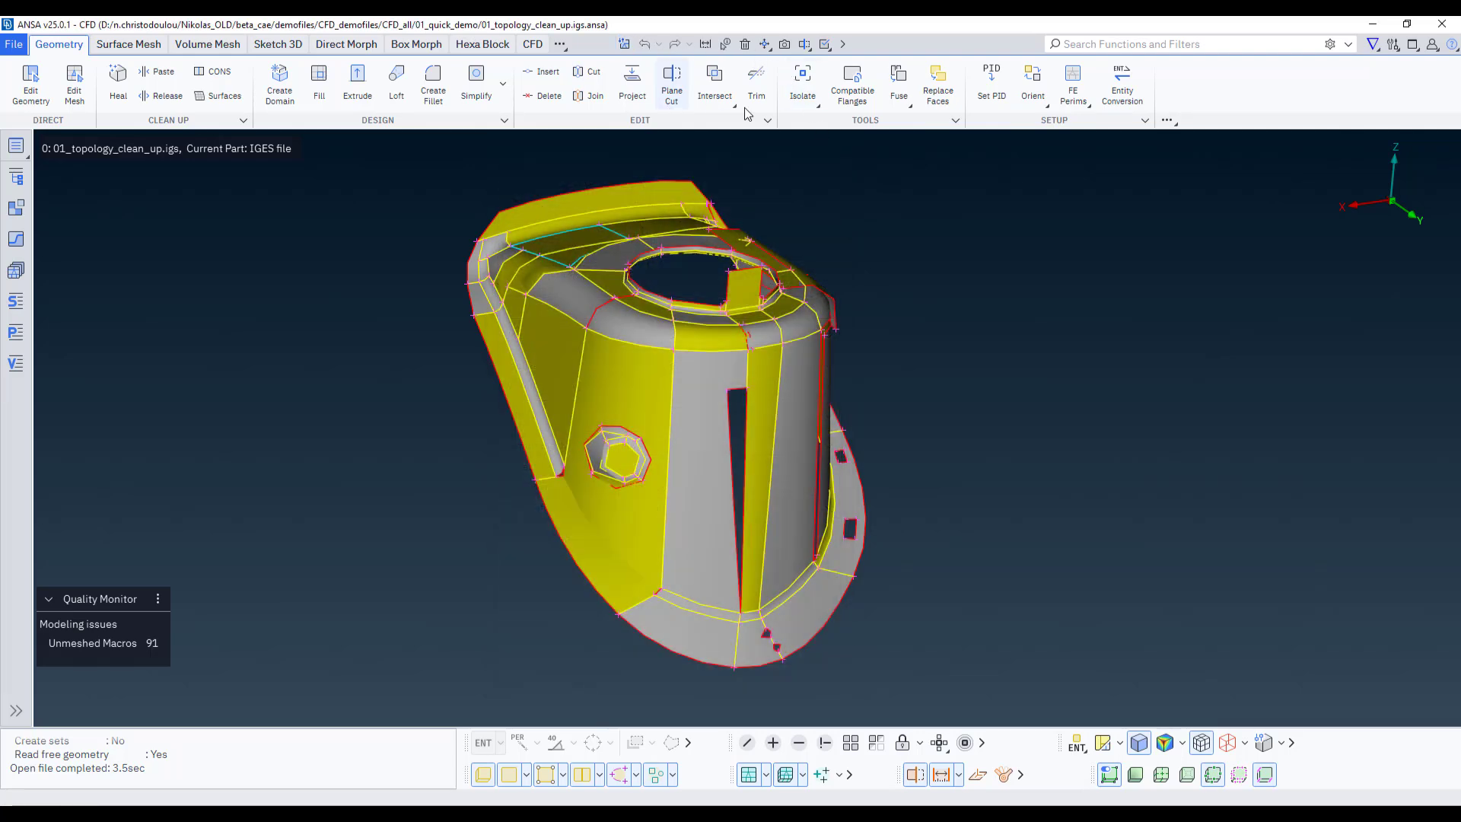
left_click(842, 44)
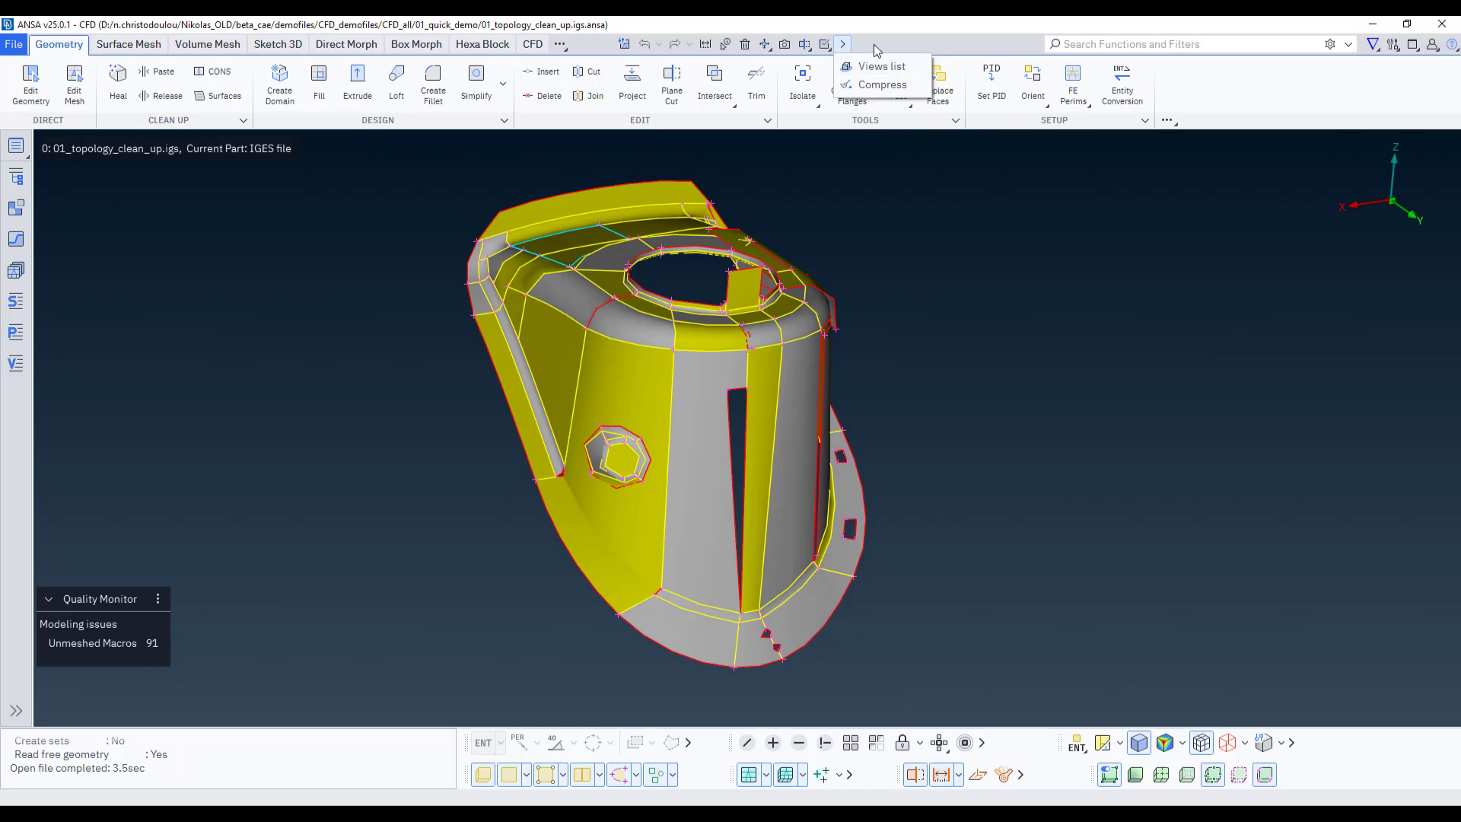
left_click(873, 45)
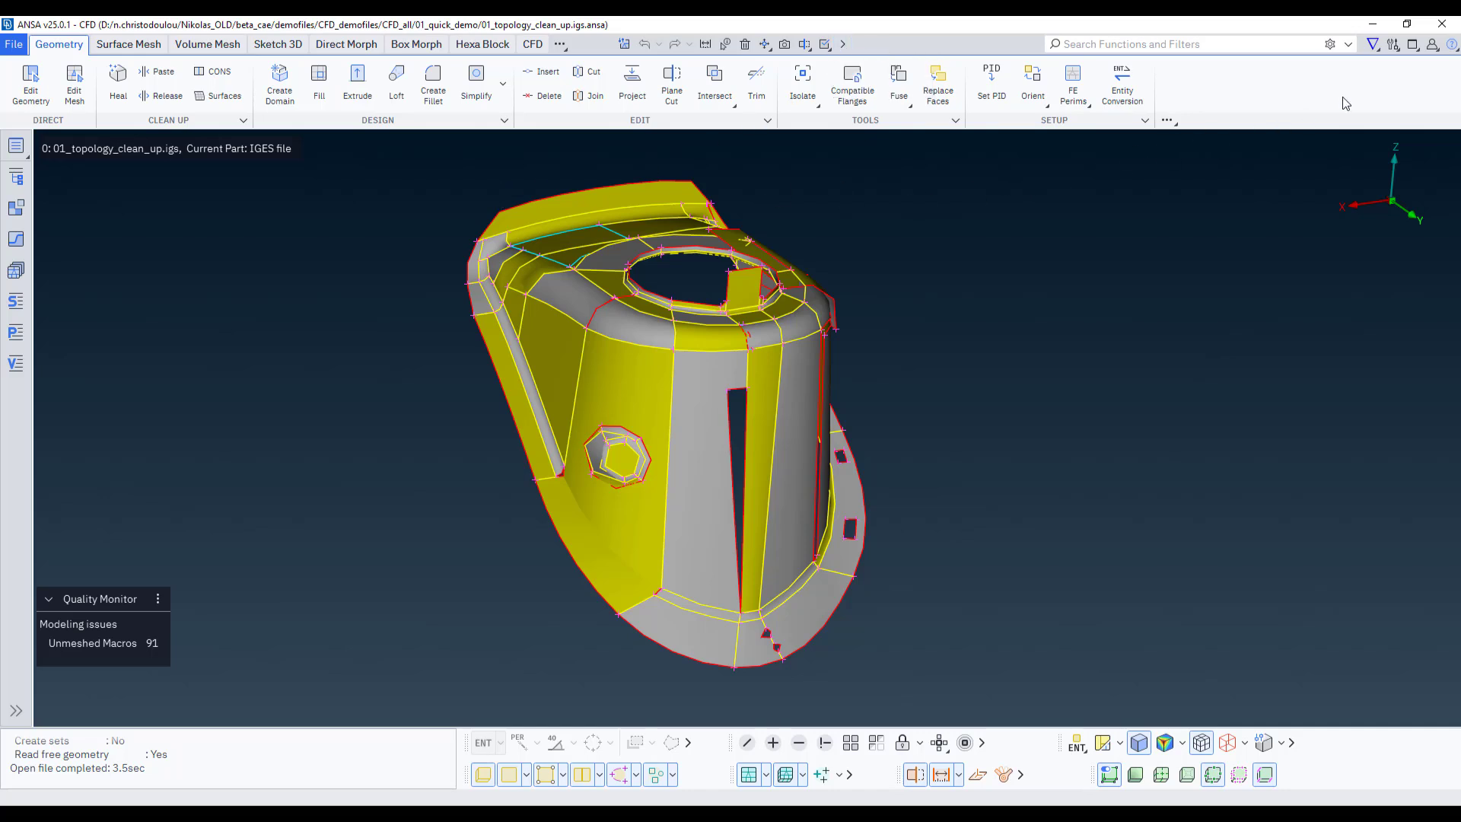
Review the available settings, solver decks, window layout options and help resources without changing anything
left_click(1393, 46)
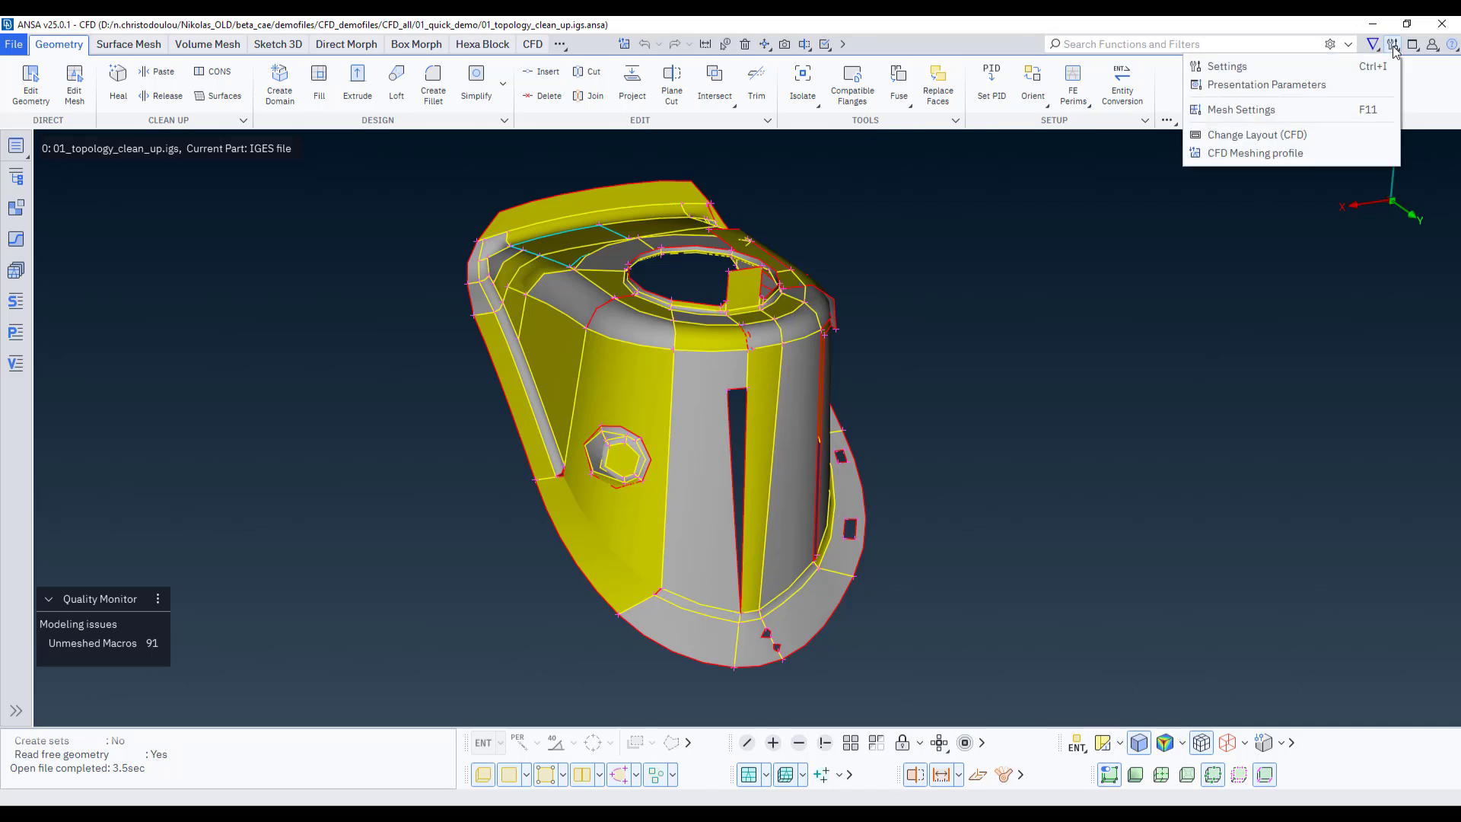
left_click(1372, 46)
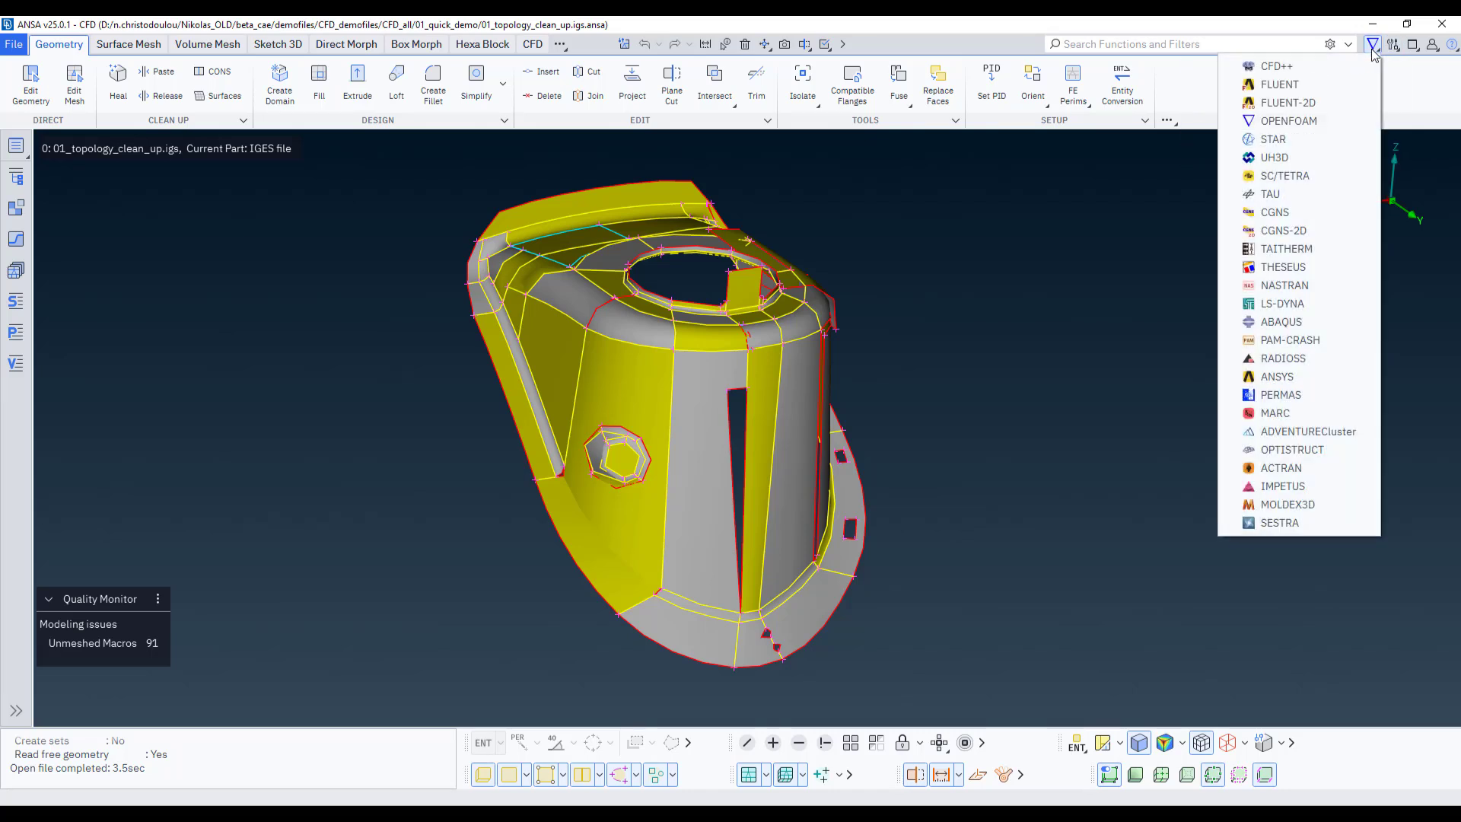
left_click(1372, 49)
left_click(1412, 45)
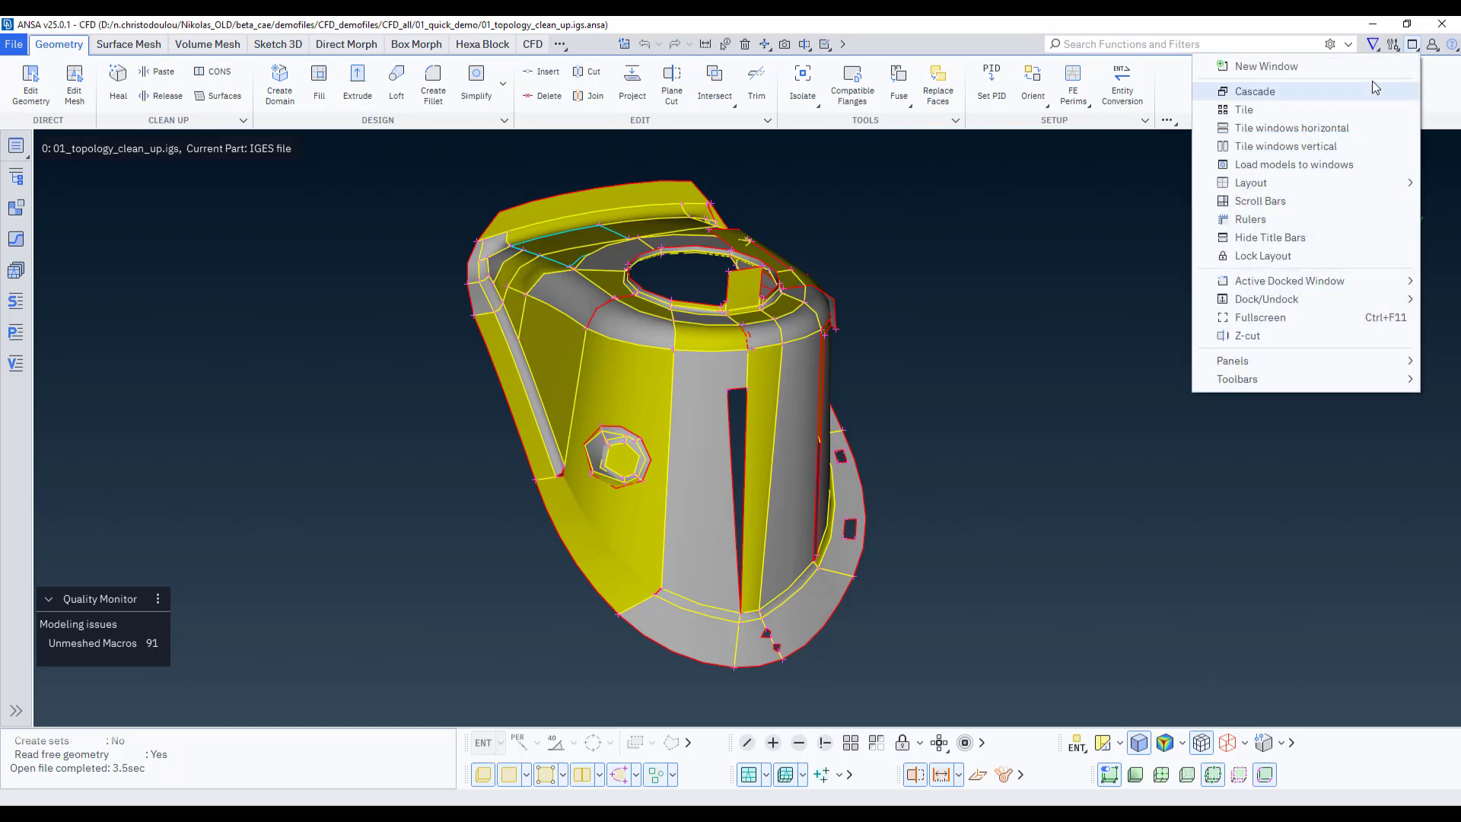
left_click(1107, 259)
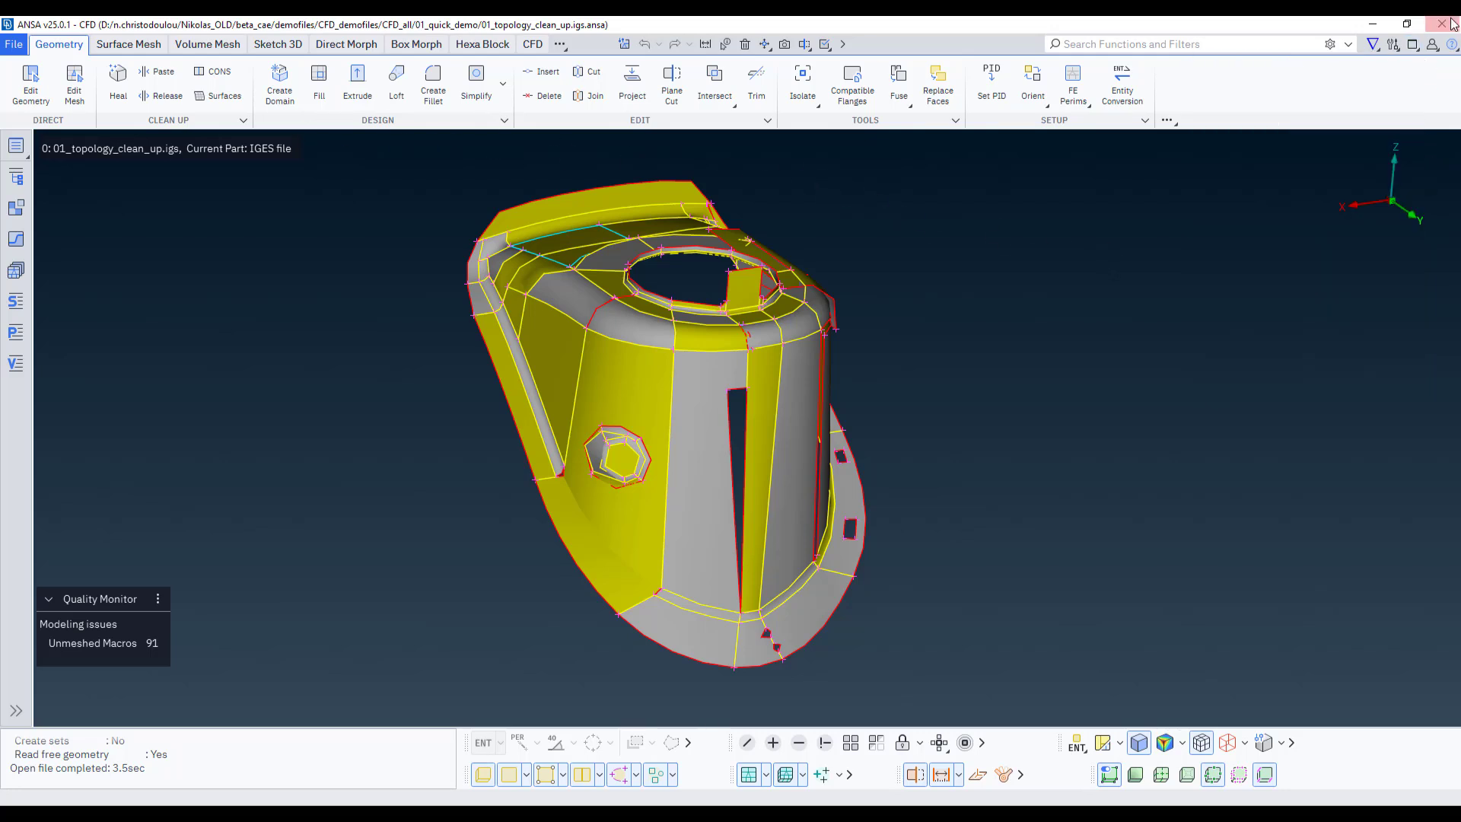
left_click(1452, 45)
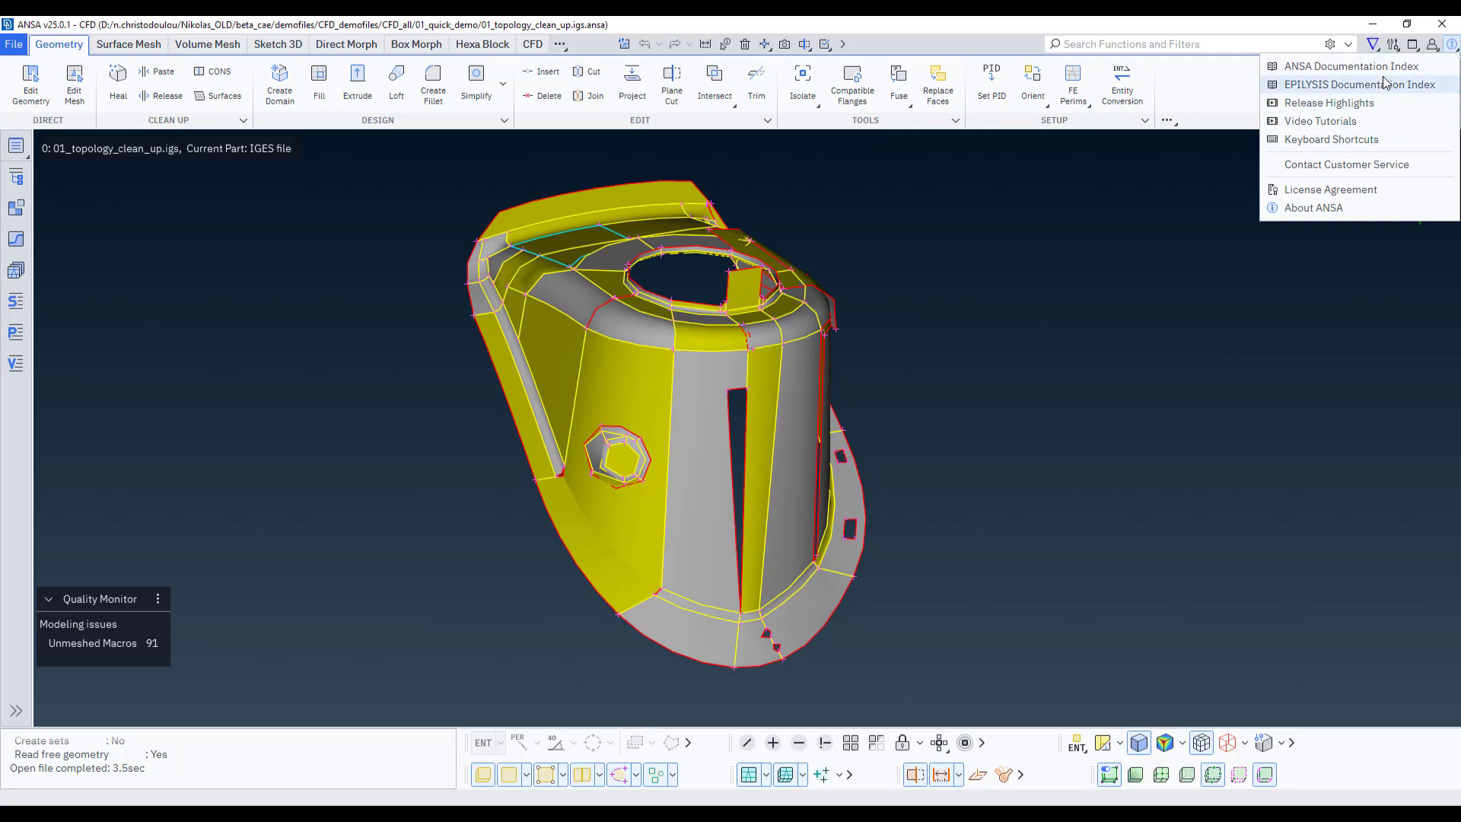
left_click(1164, 230)
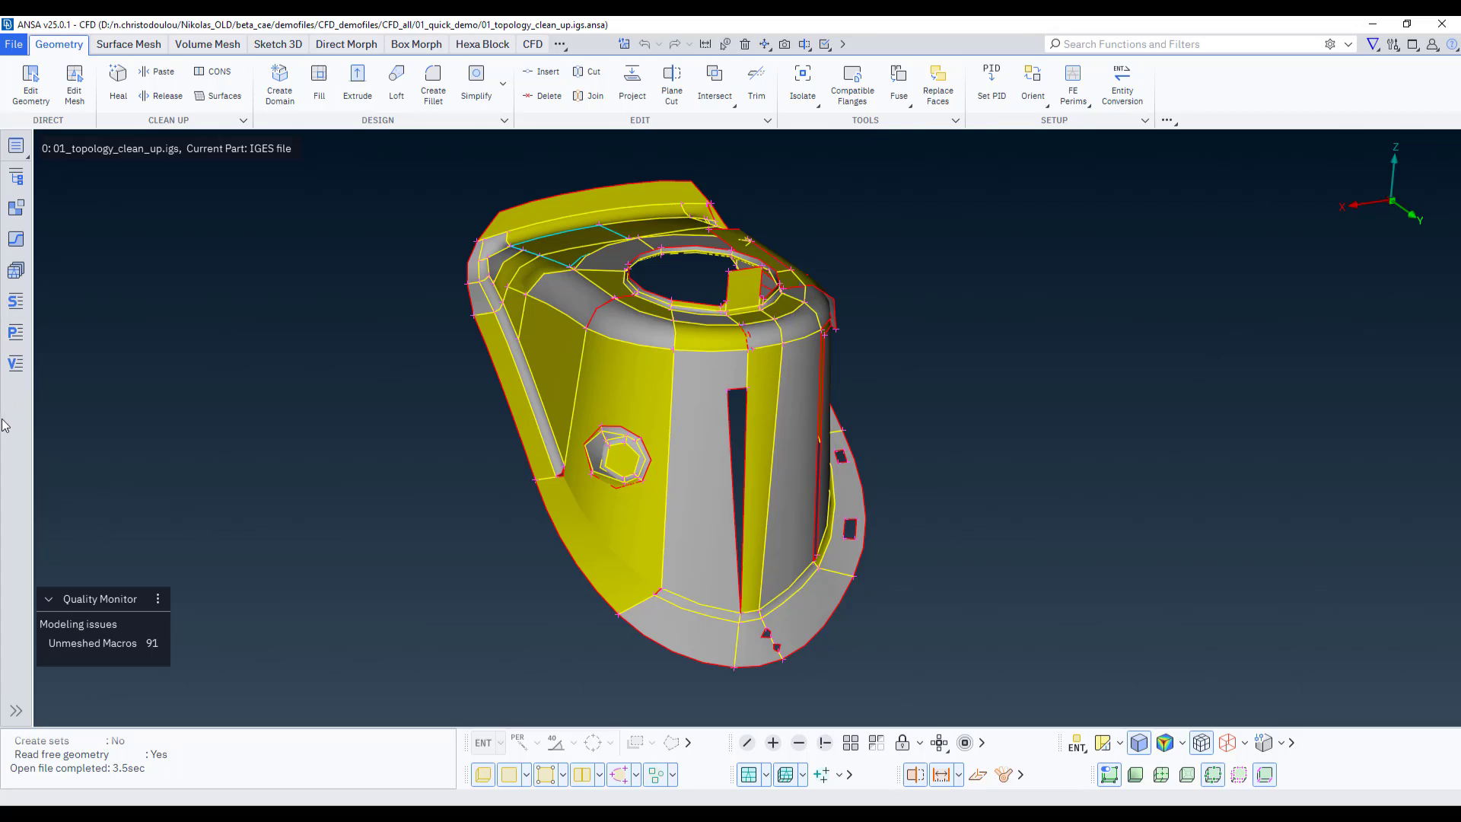
Pin the Materials list to the sidebar
left_click(21, 152)
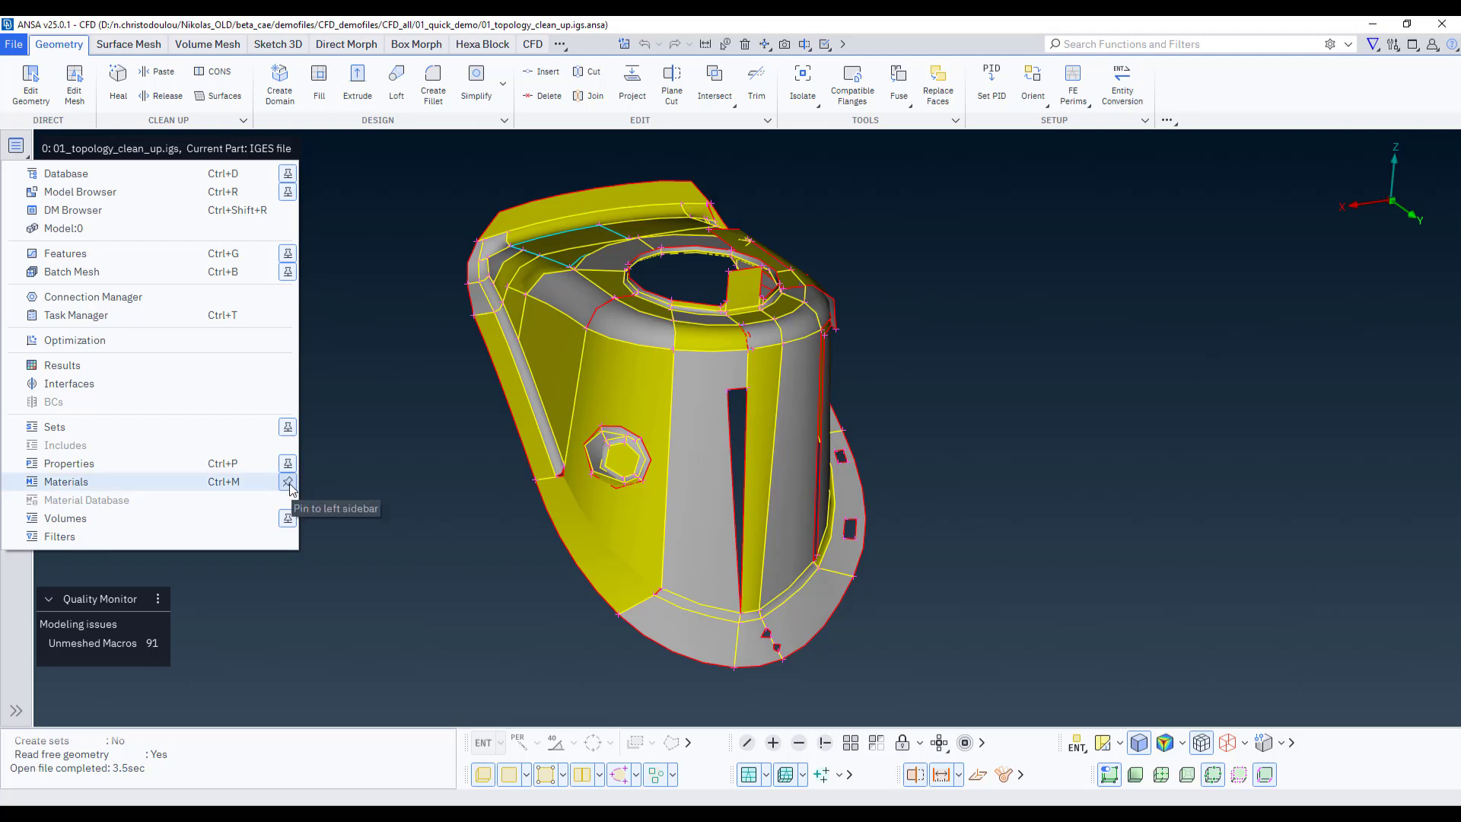
left_click(288, 483)
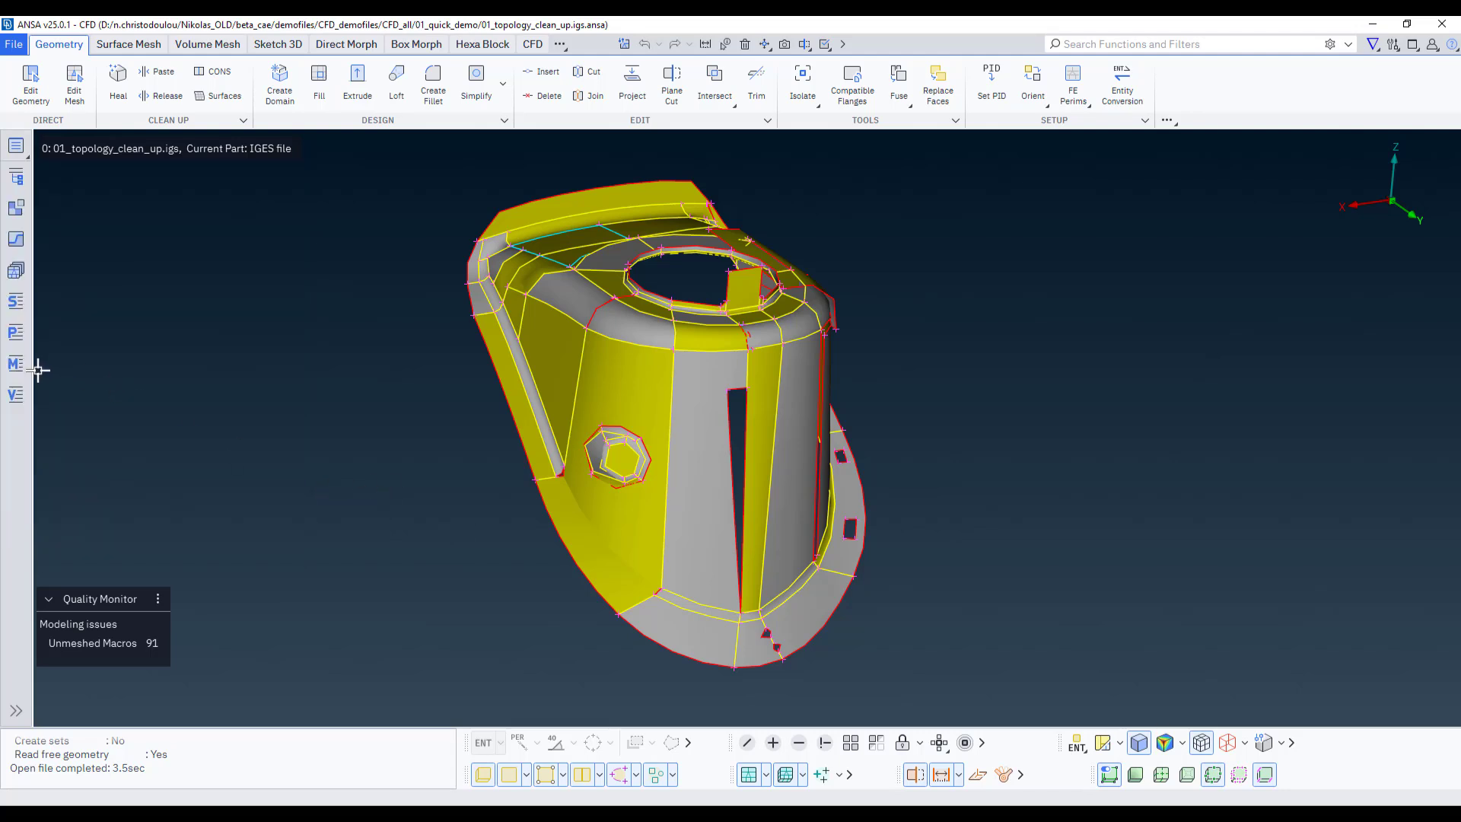
Unpin the Materials list from the sidebar
left_click(16, 145)
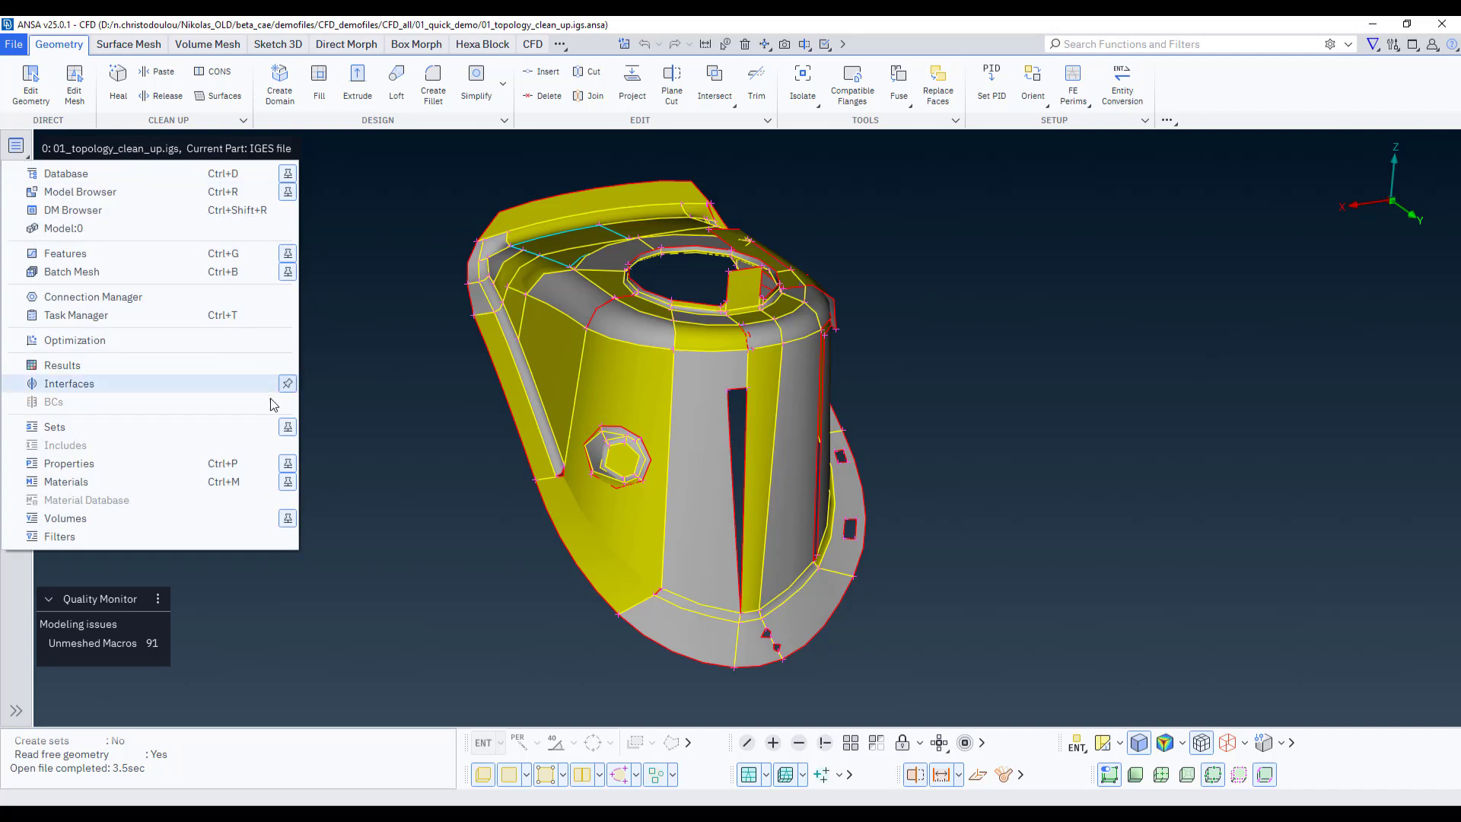
left_click(289, 481)
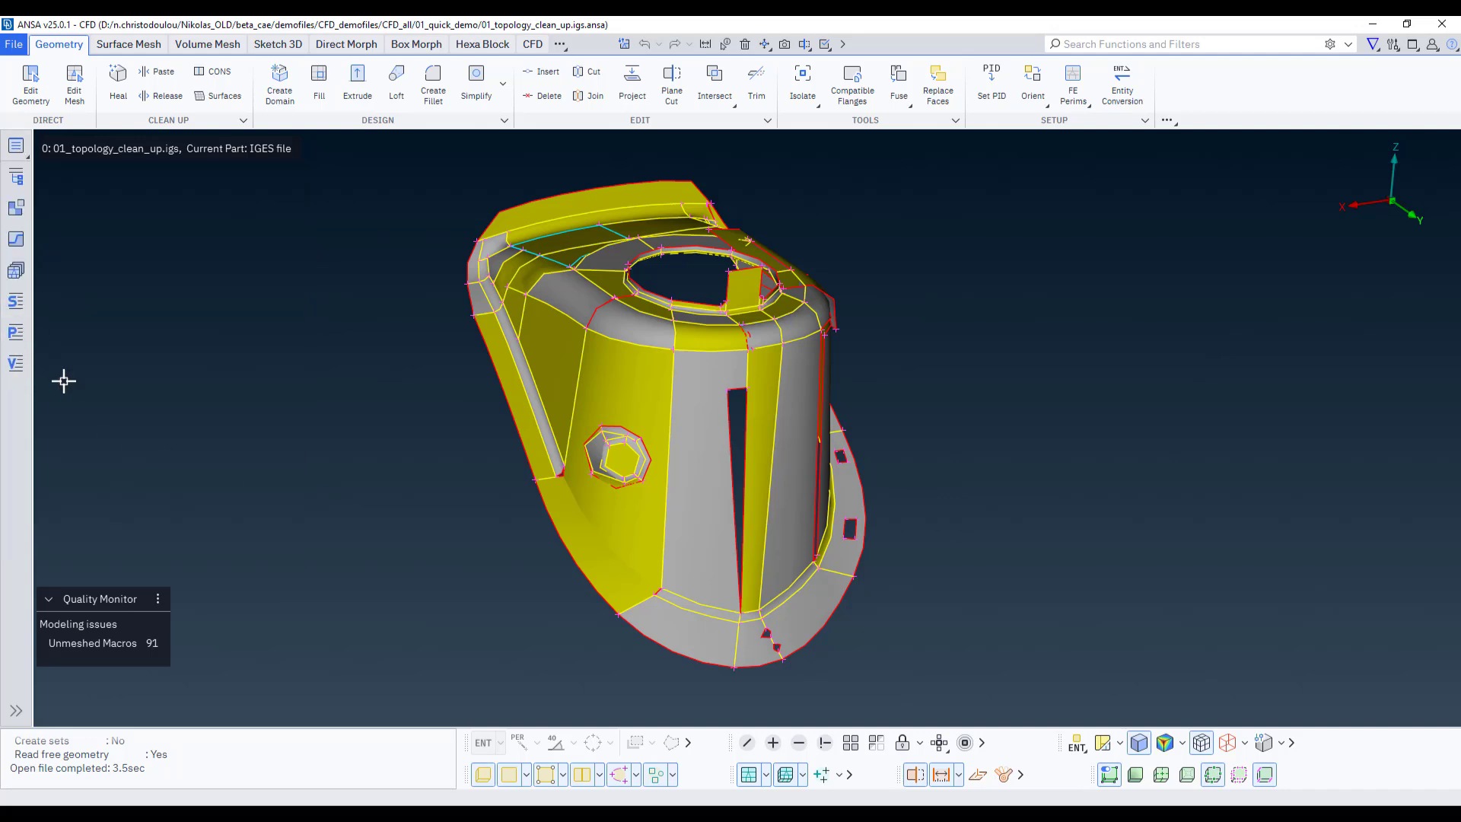
View the Database browser as a floating list over the model and return to the model view
left_click(28, 184)
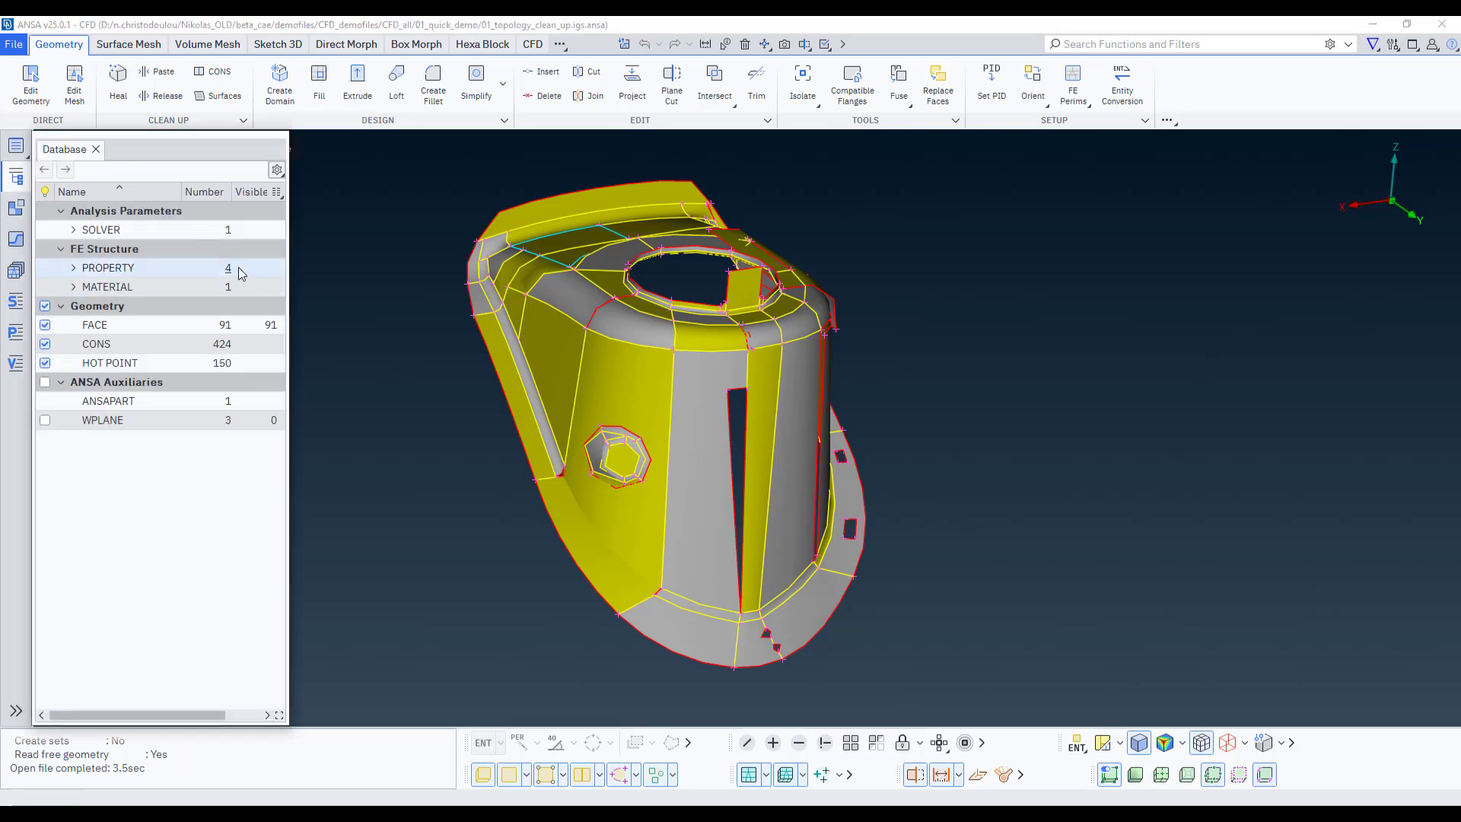
left_click(358, 251)
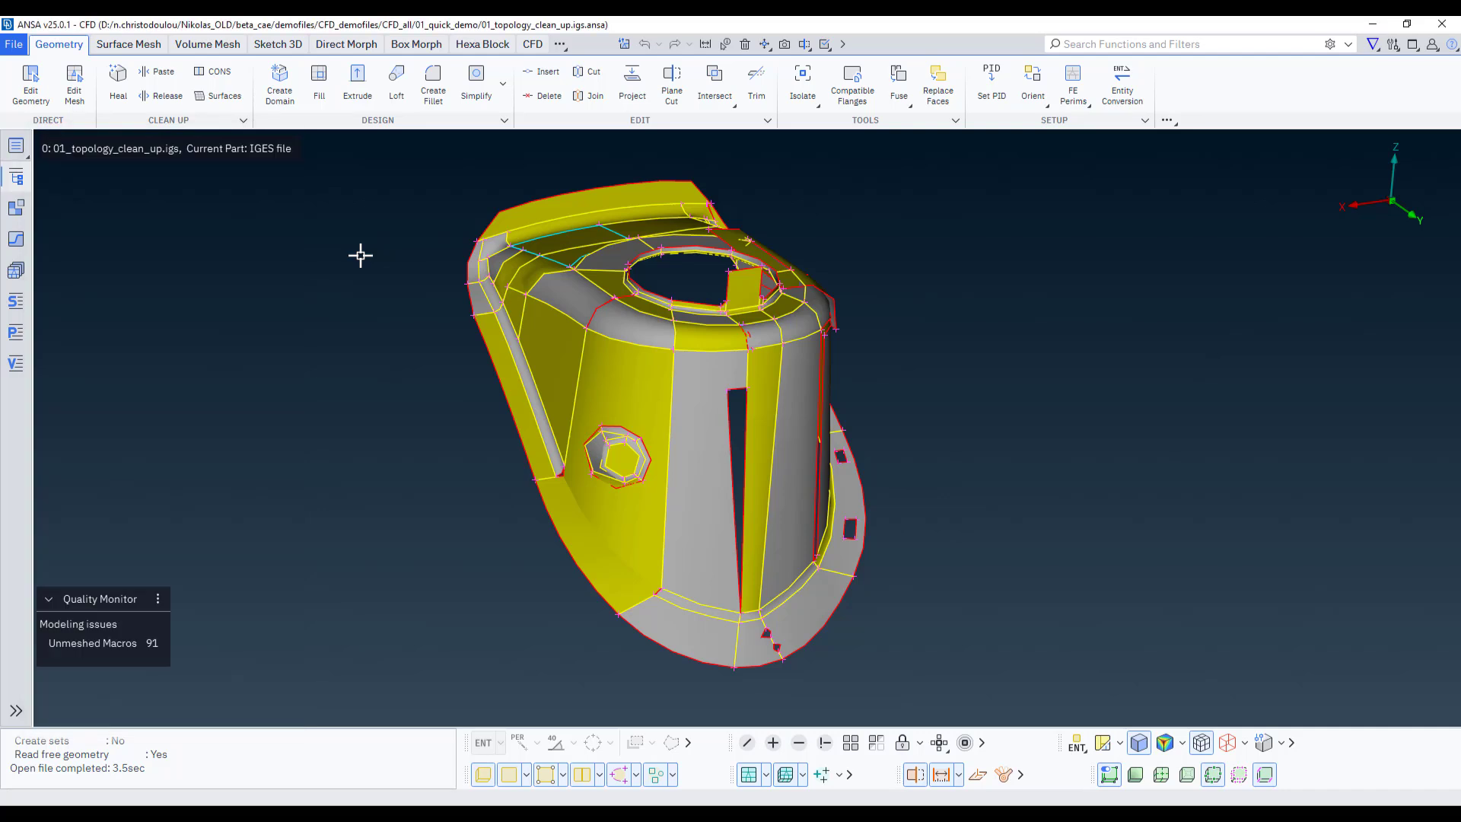
left_click(28, 184)
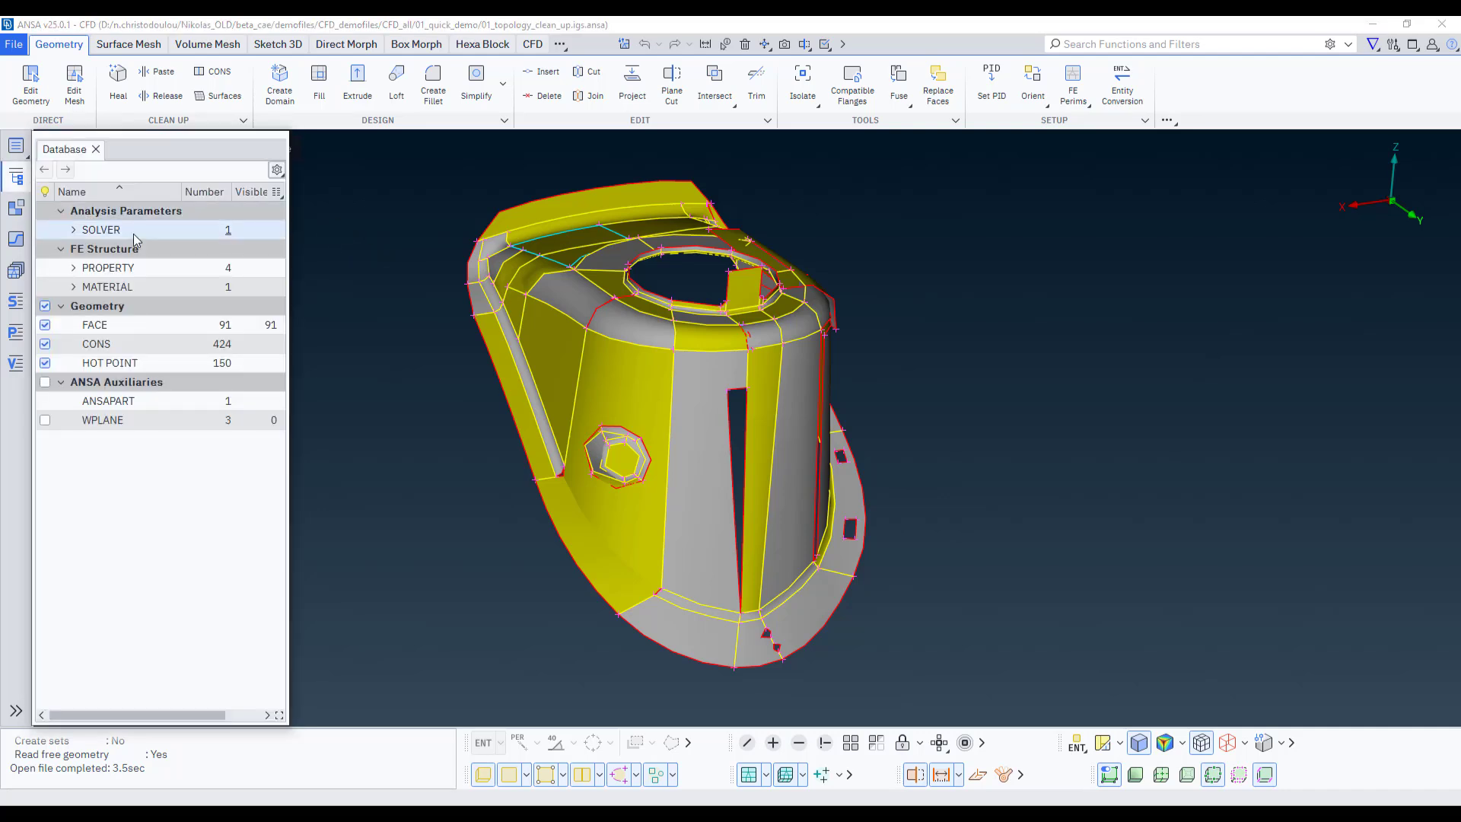
left_click(383, 257)
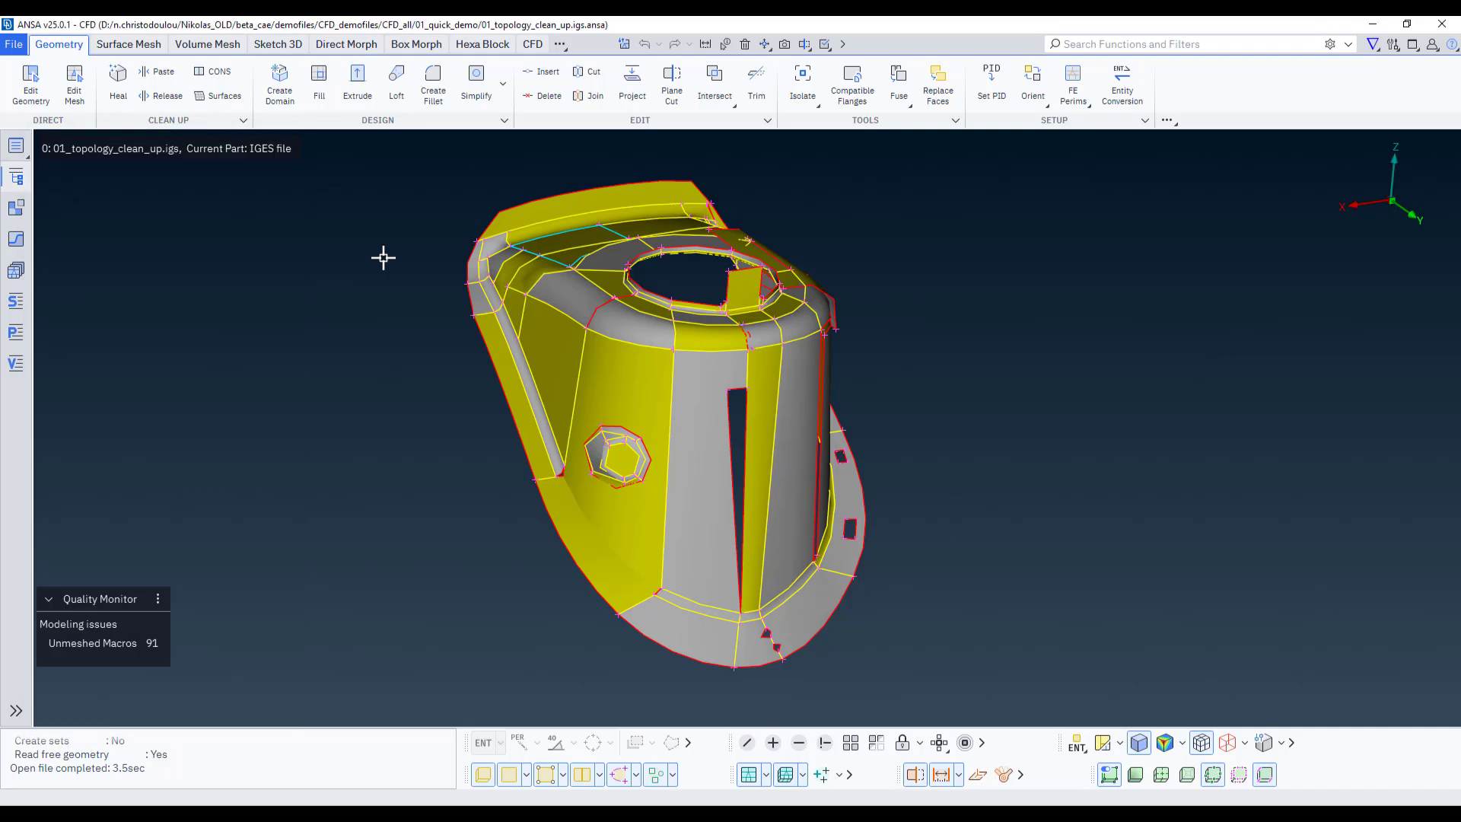
Expand the Database browser as a docked panel beside the model, collapse it again, and close the browser
left_click(16, 177)
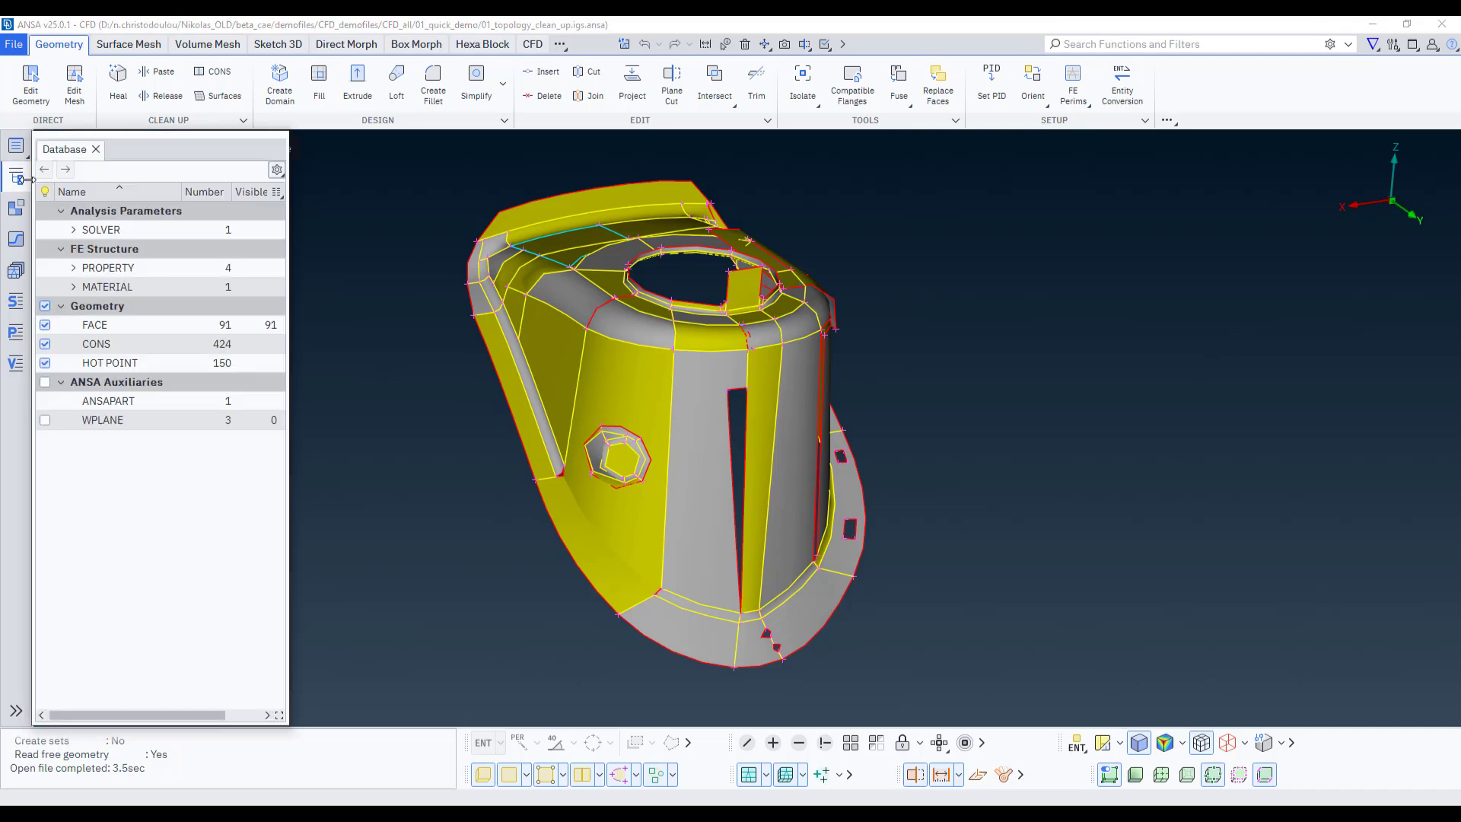
left_click(15, 710)
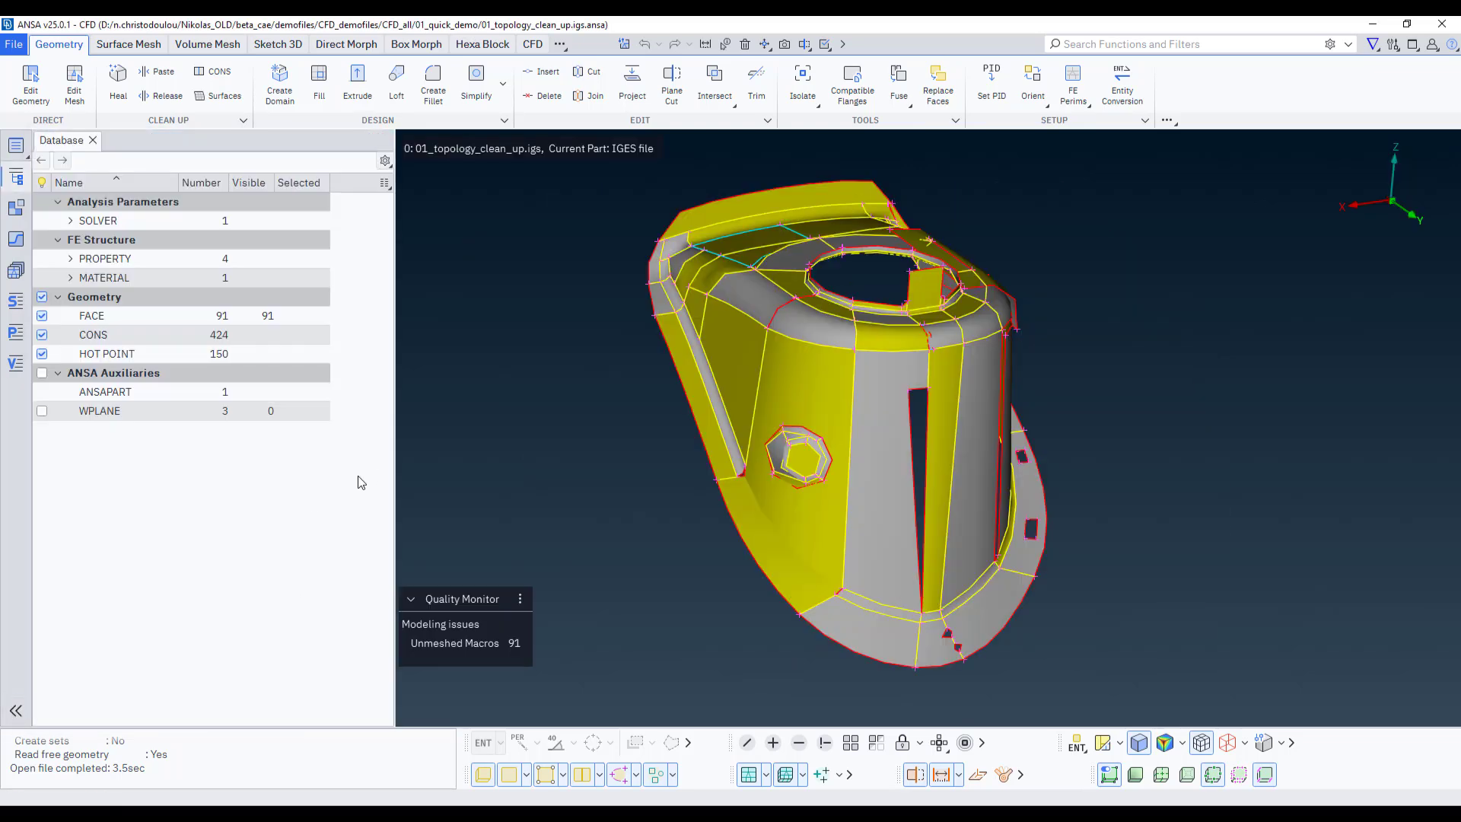
left_click(16, 713)
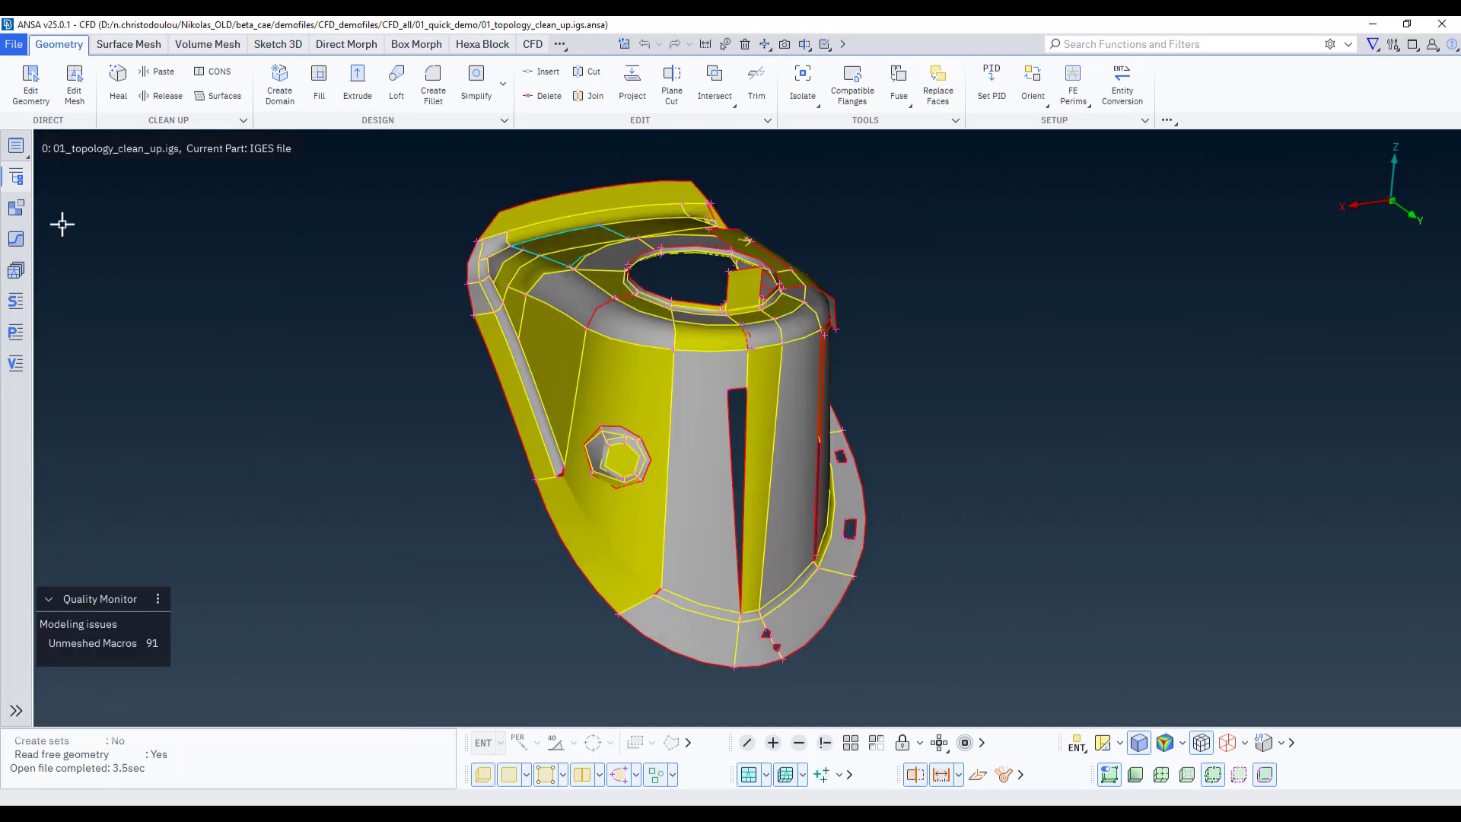
left_click(16, 184)
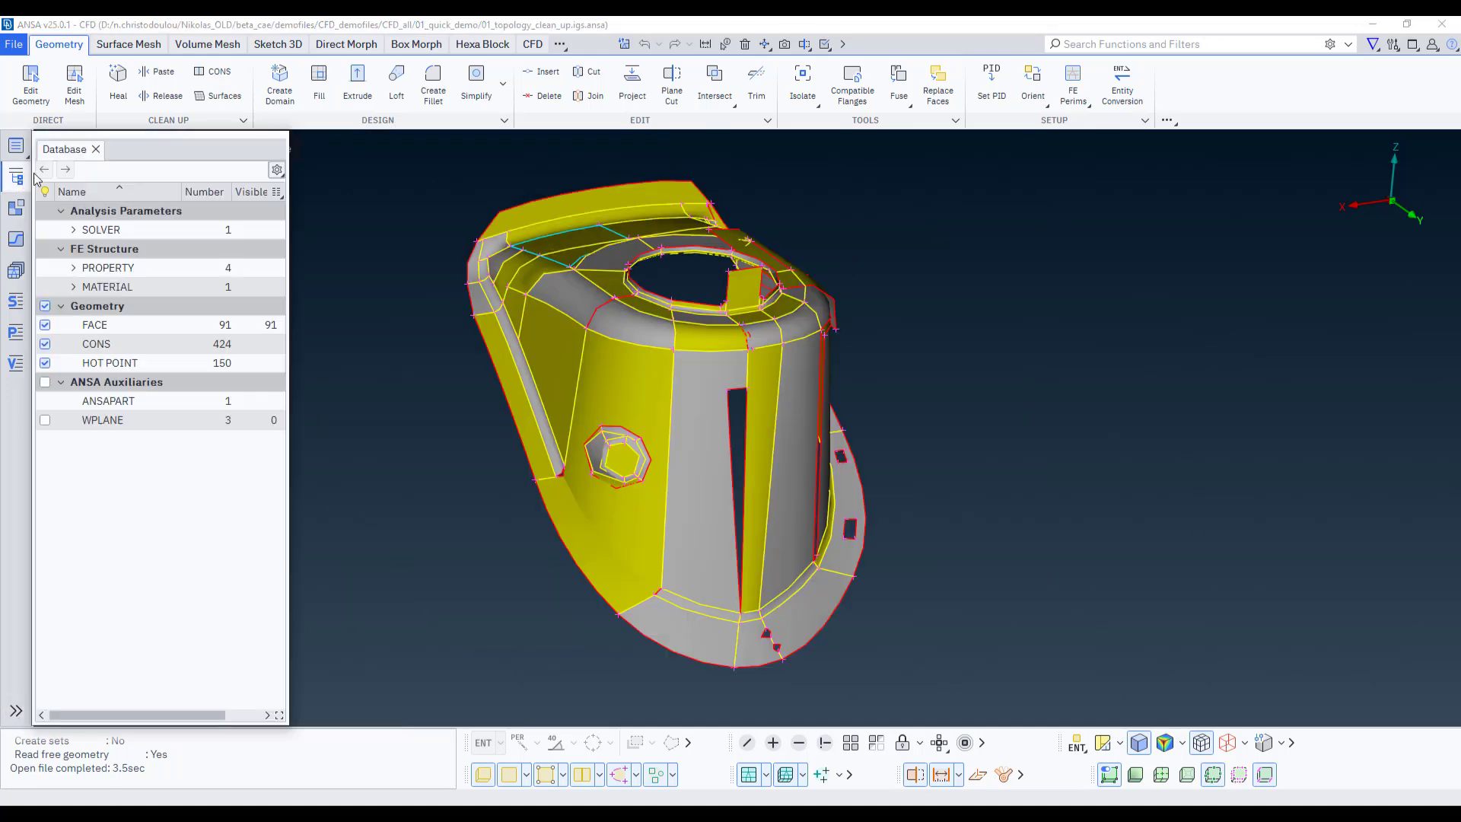
left_click(97, 150)
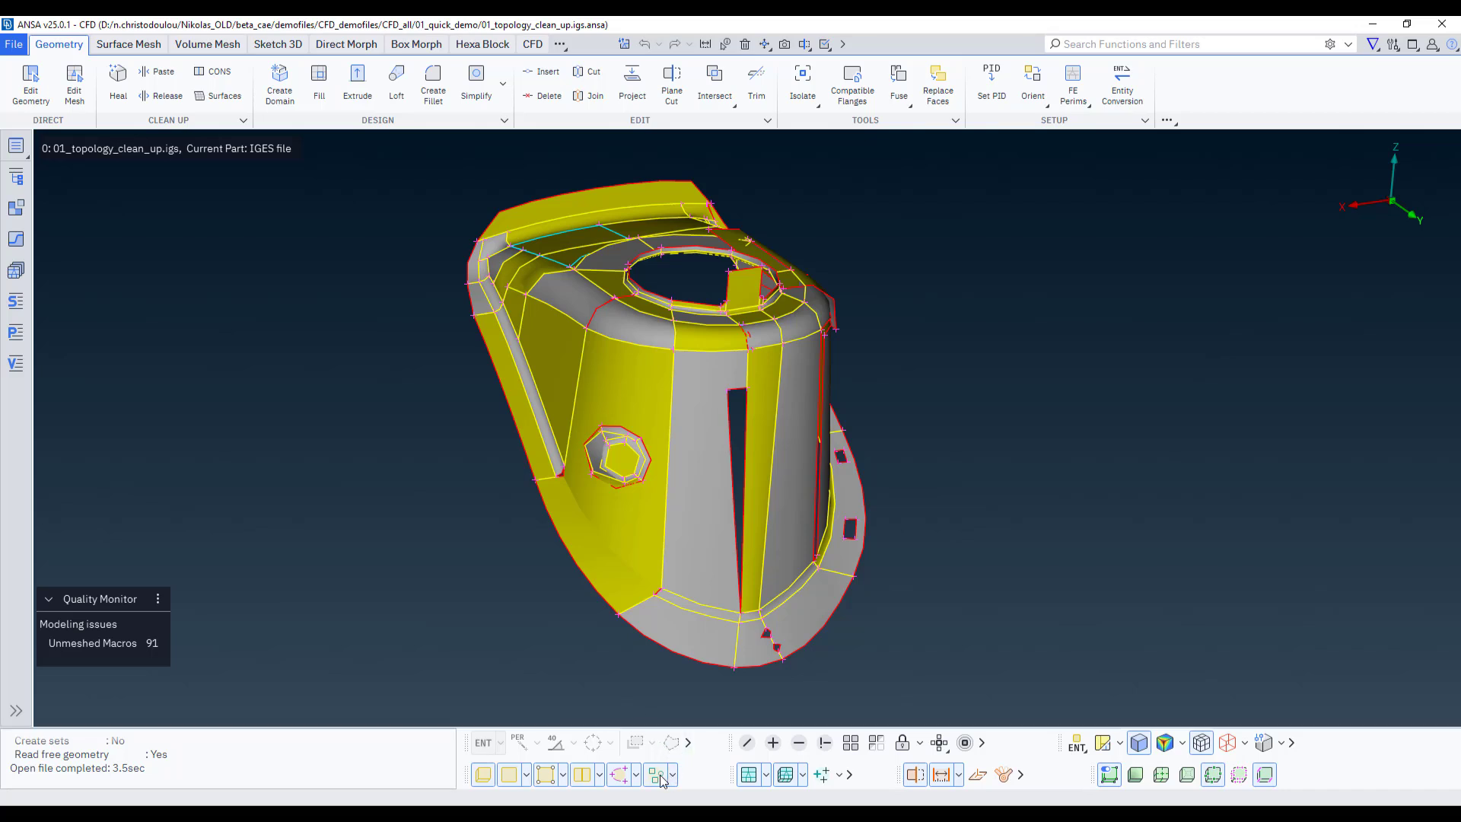
Review the visibility options for CONS types and for hot points, spots and perimeter grids without changing them
right_click(609, 781)
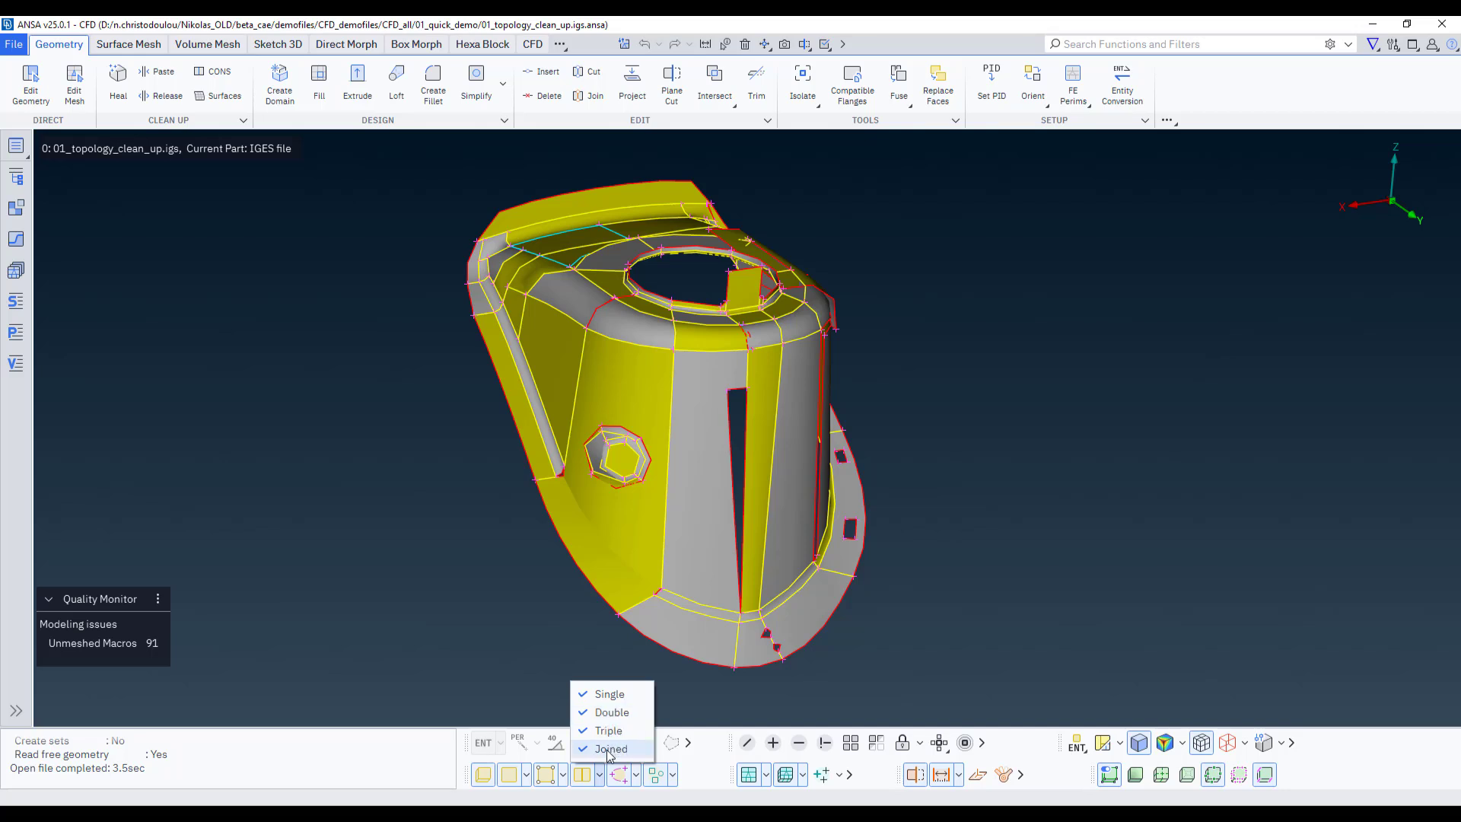
left_click(582, 774)
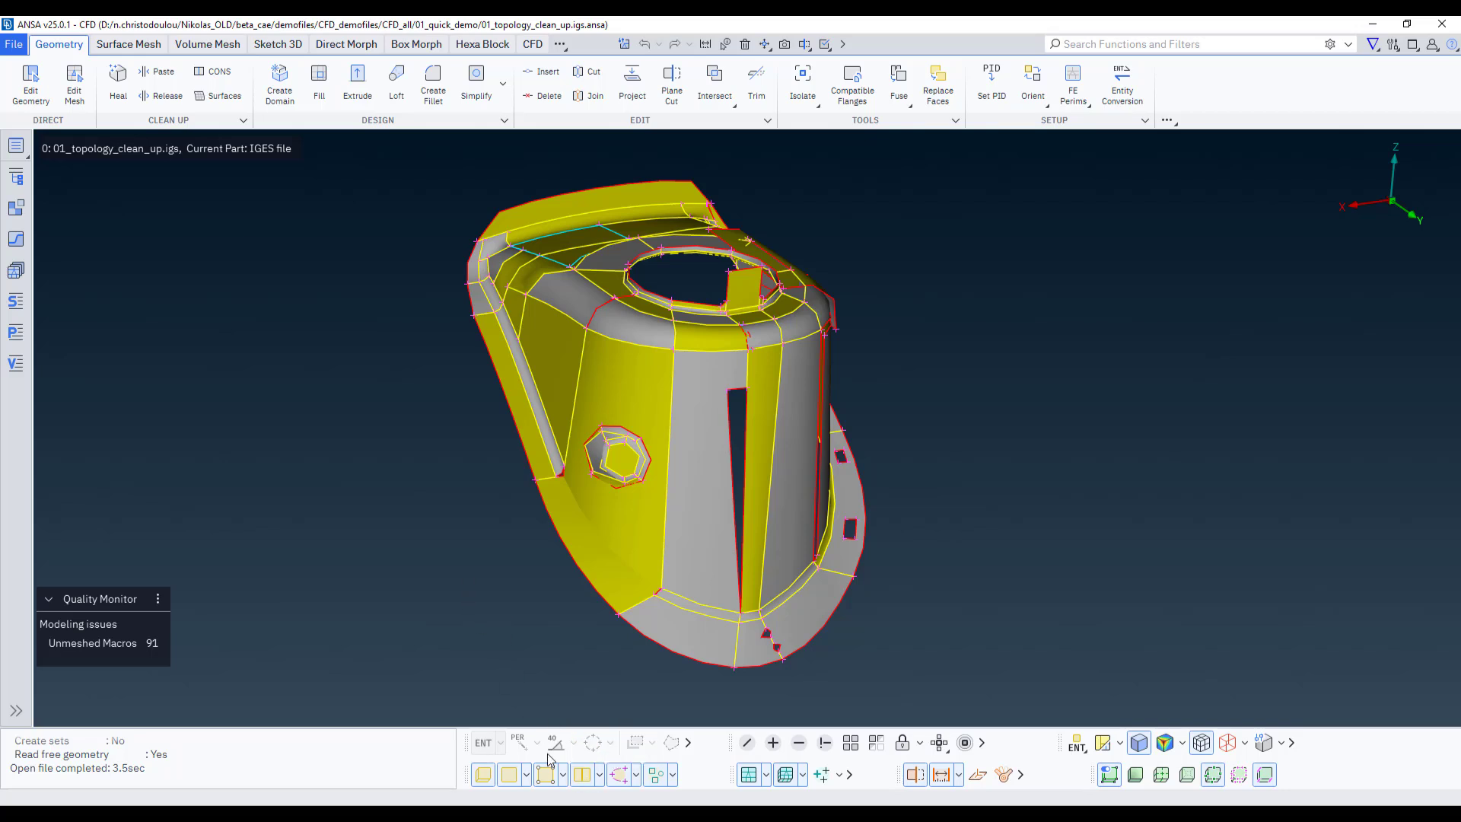
left_click(561, 775)
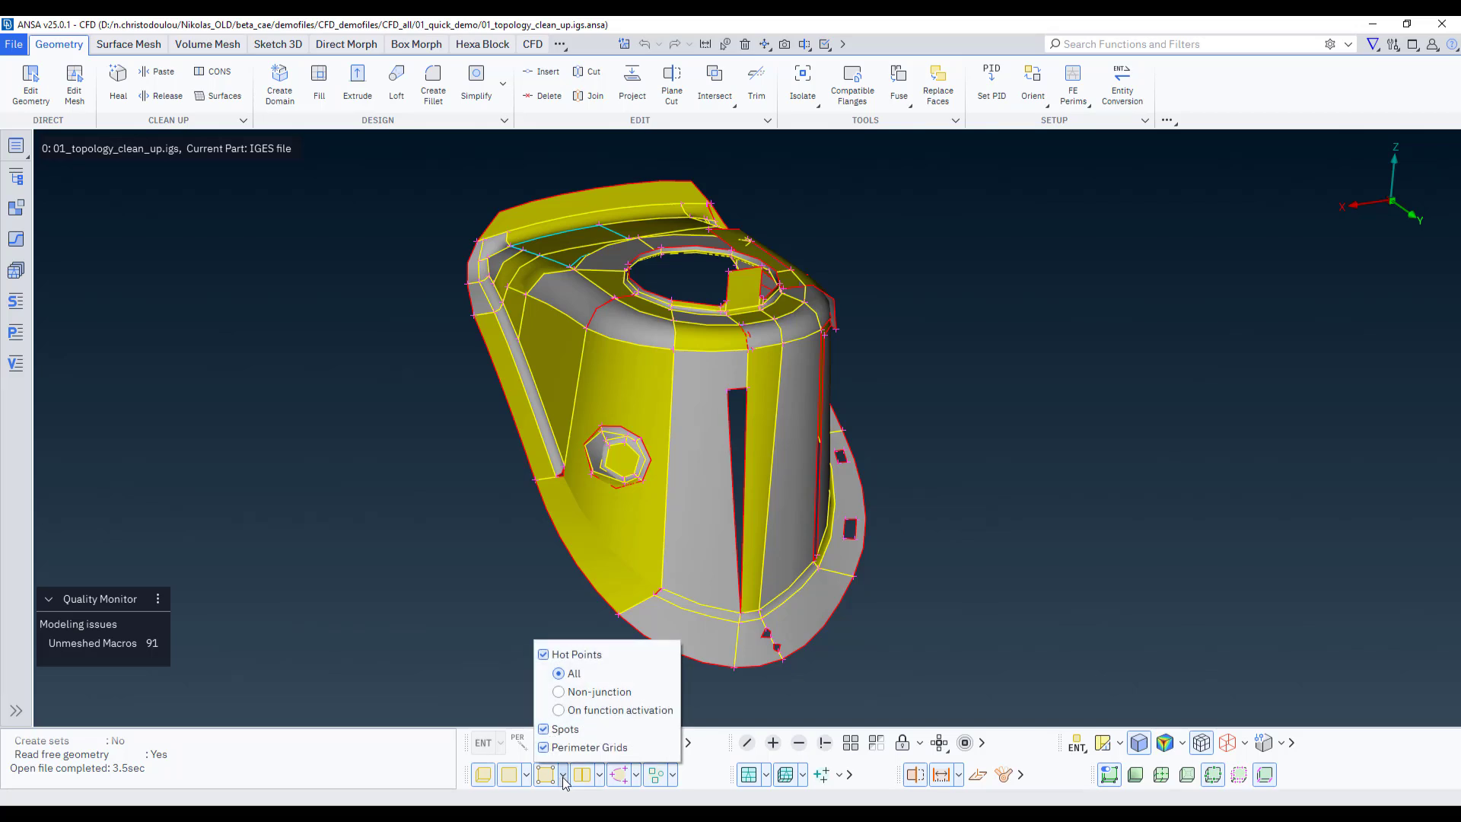
left_click(510, 639)
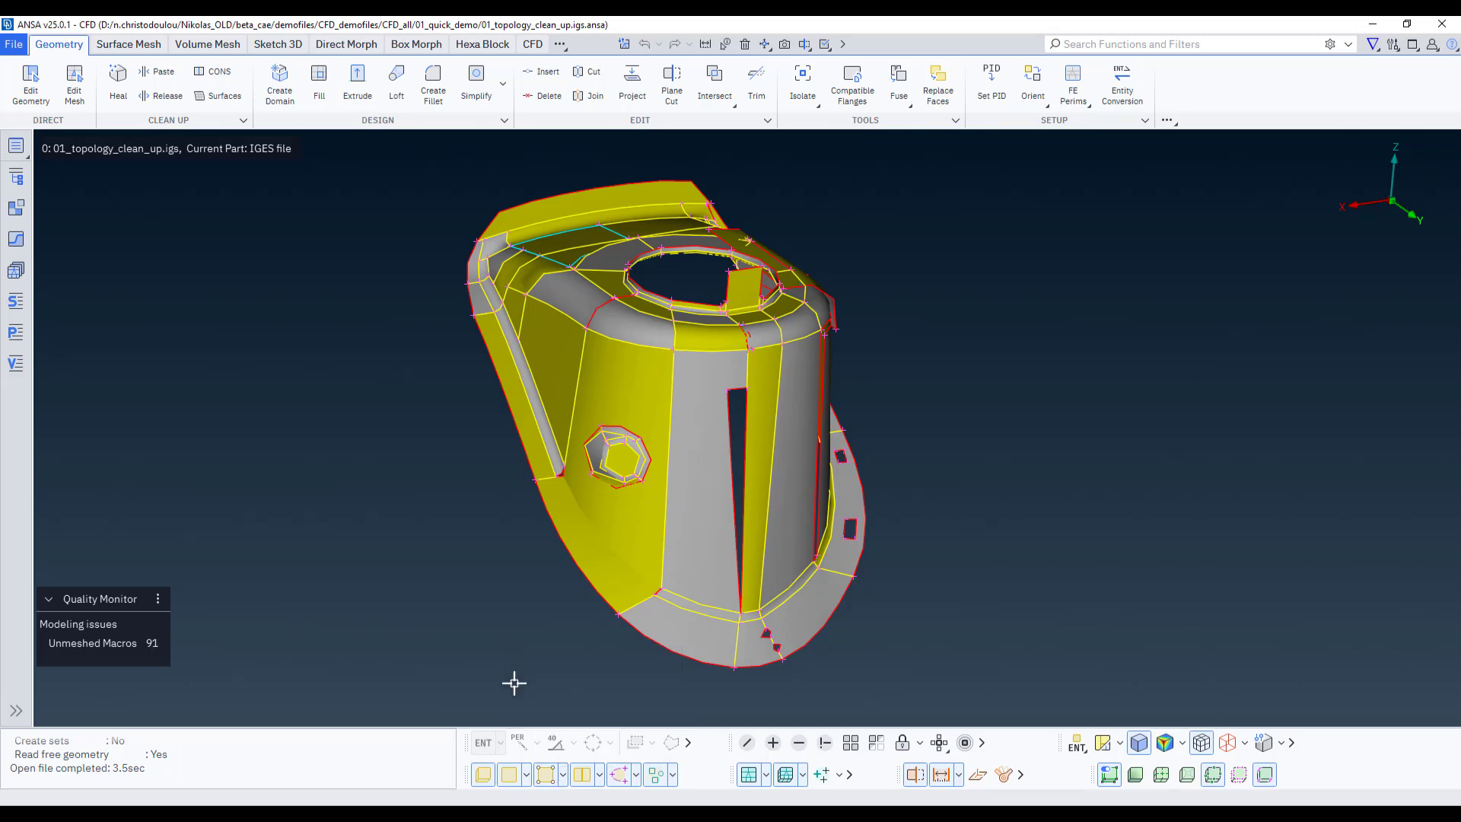
left_click(482, 775)
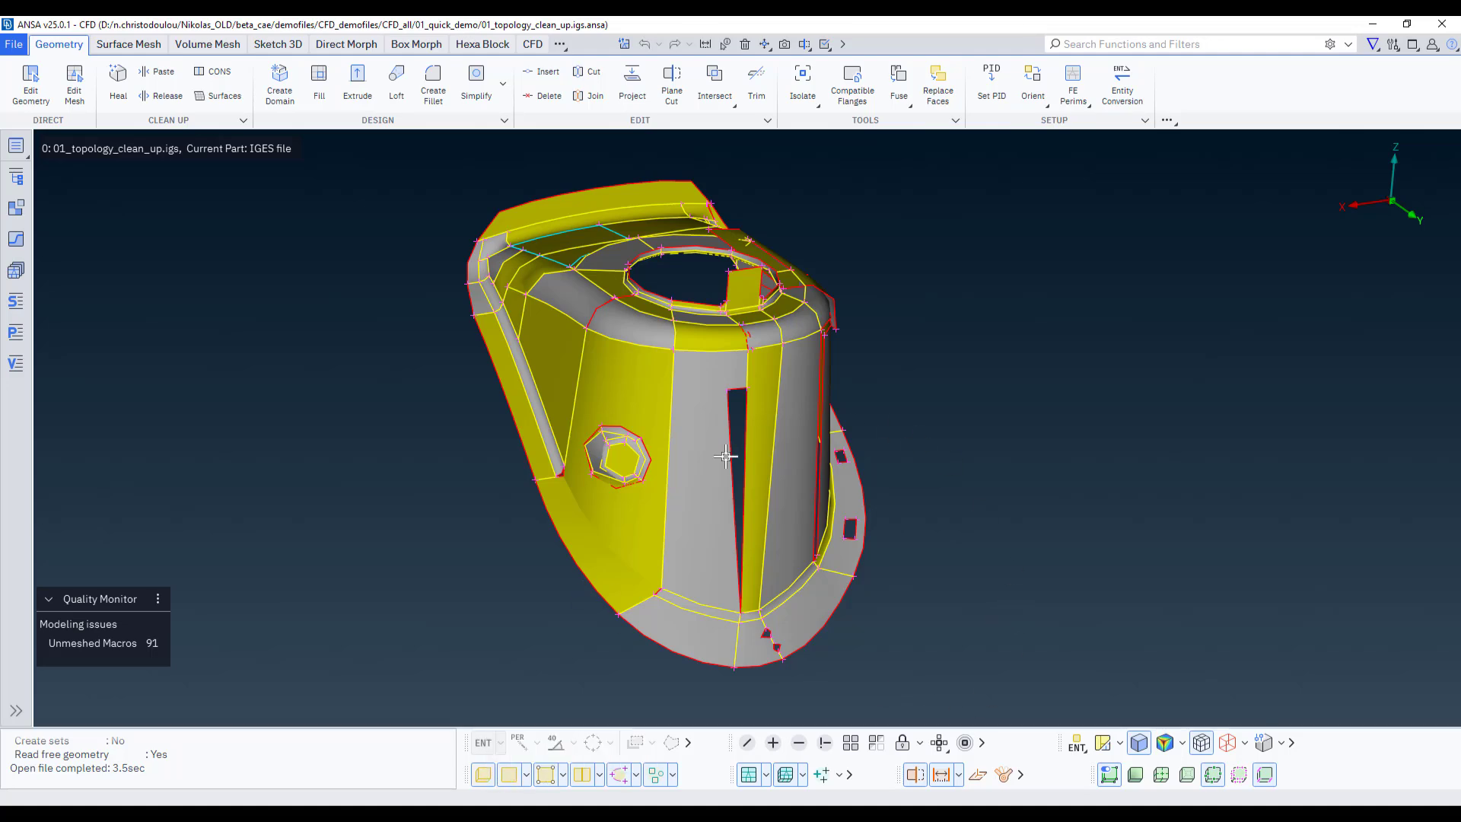
Hide the oversized curved face overlapping the shoulder of the part, and make all entities visible again
mouse_move(725, 456)
left_mouse_down("ctrl")
mouse_move(710, 434)
mouse_move(705, 445)
mouse_move(740, 464)
left_mouse_up("ctrl")
middle_click_drag(740, 463, 692, 458, "ctrl")
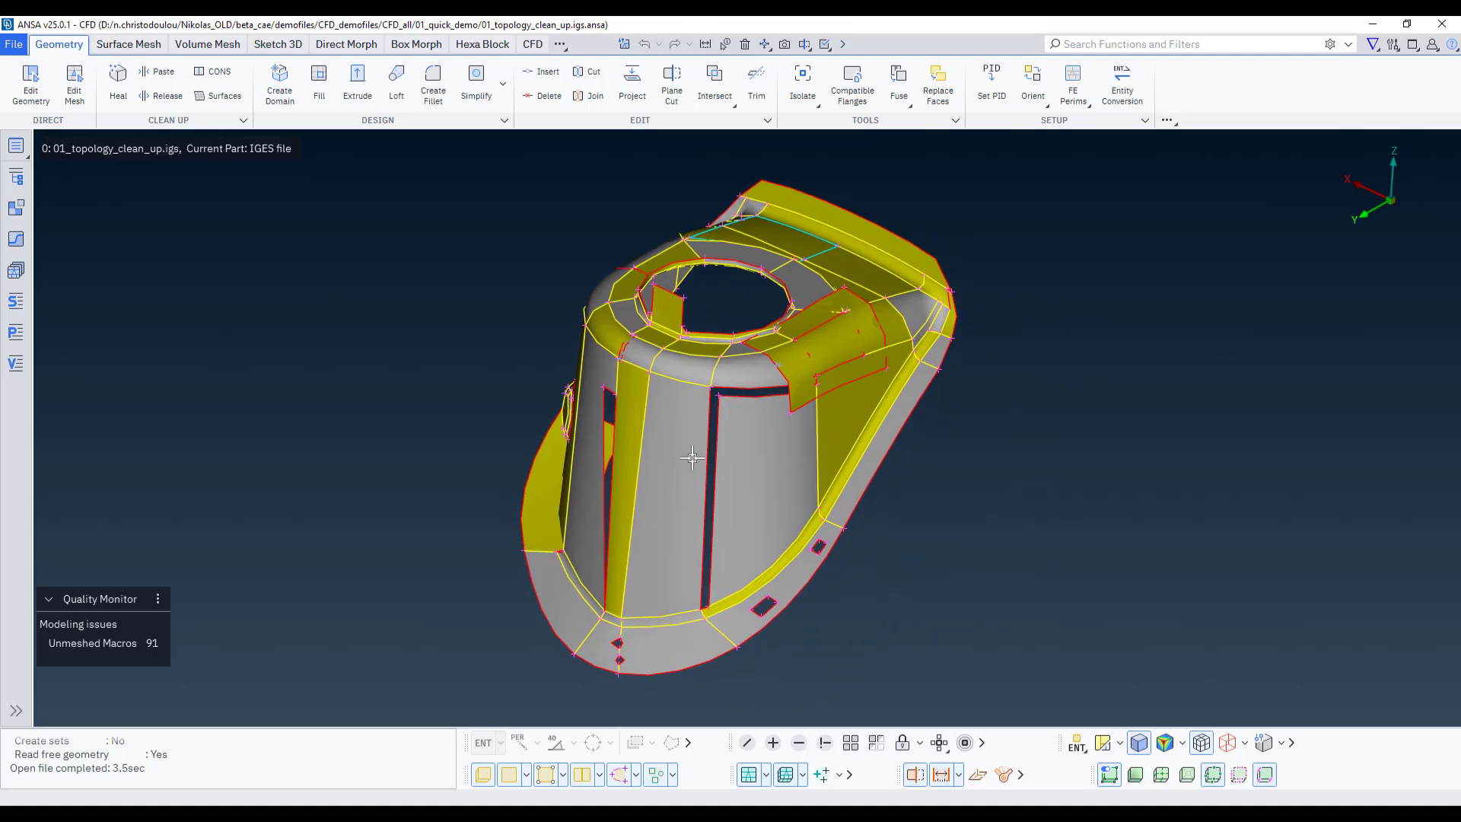
middle_click_drag(752, 416, 759, 438, "ctrl")
left_click_drag(828, 400, 831, 397, "ctrl")
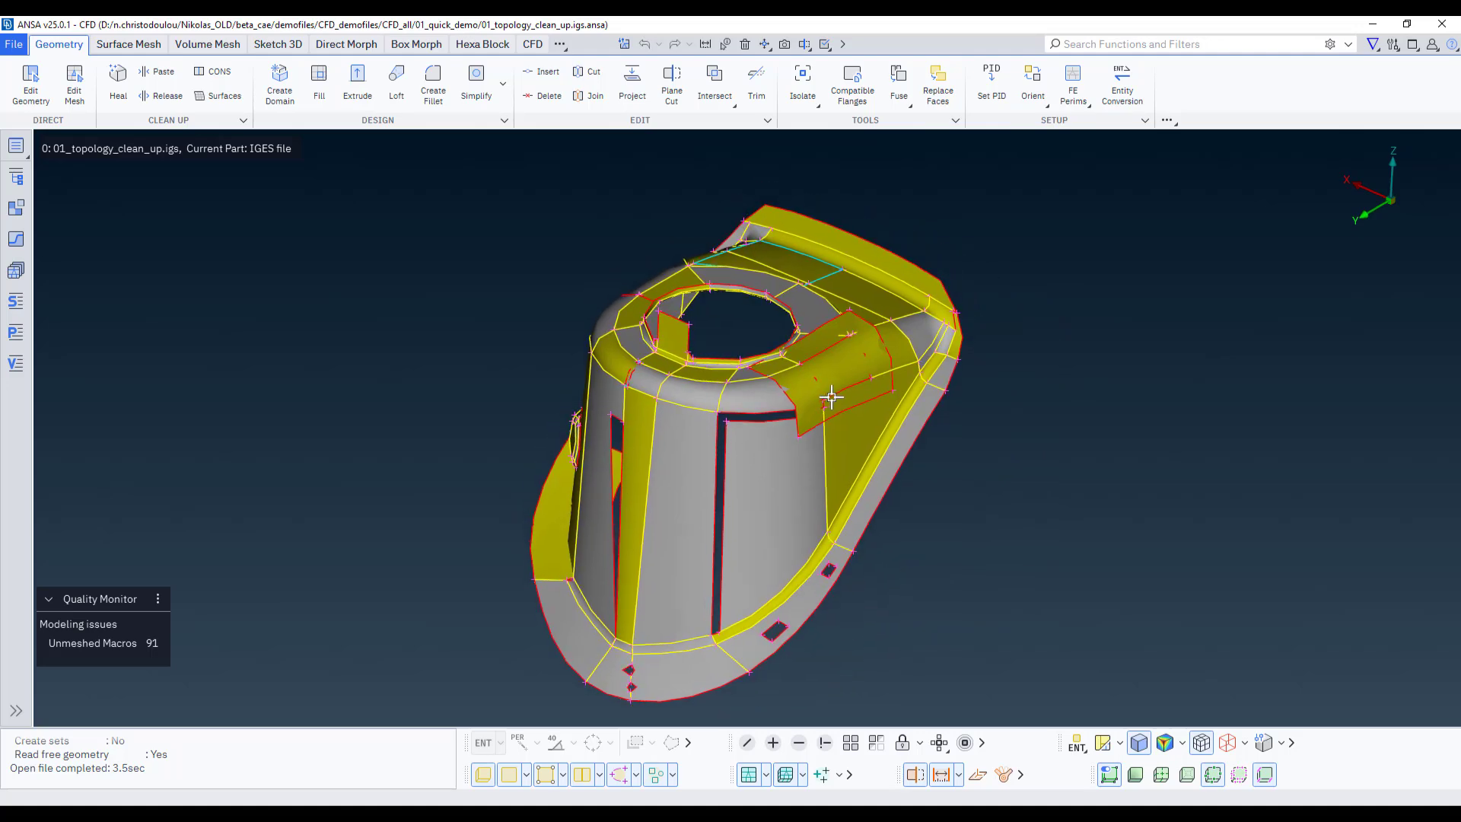
scroll(832, 397, "up", 5)
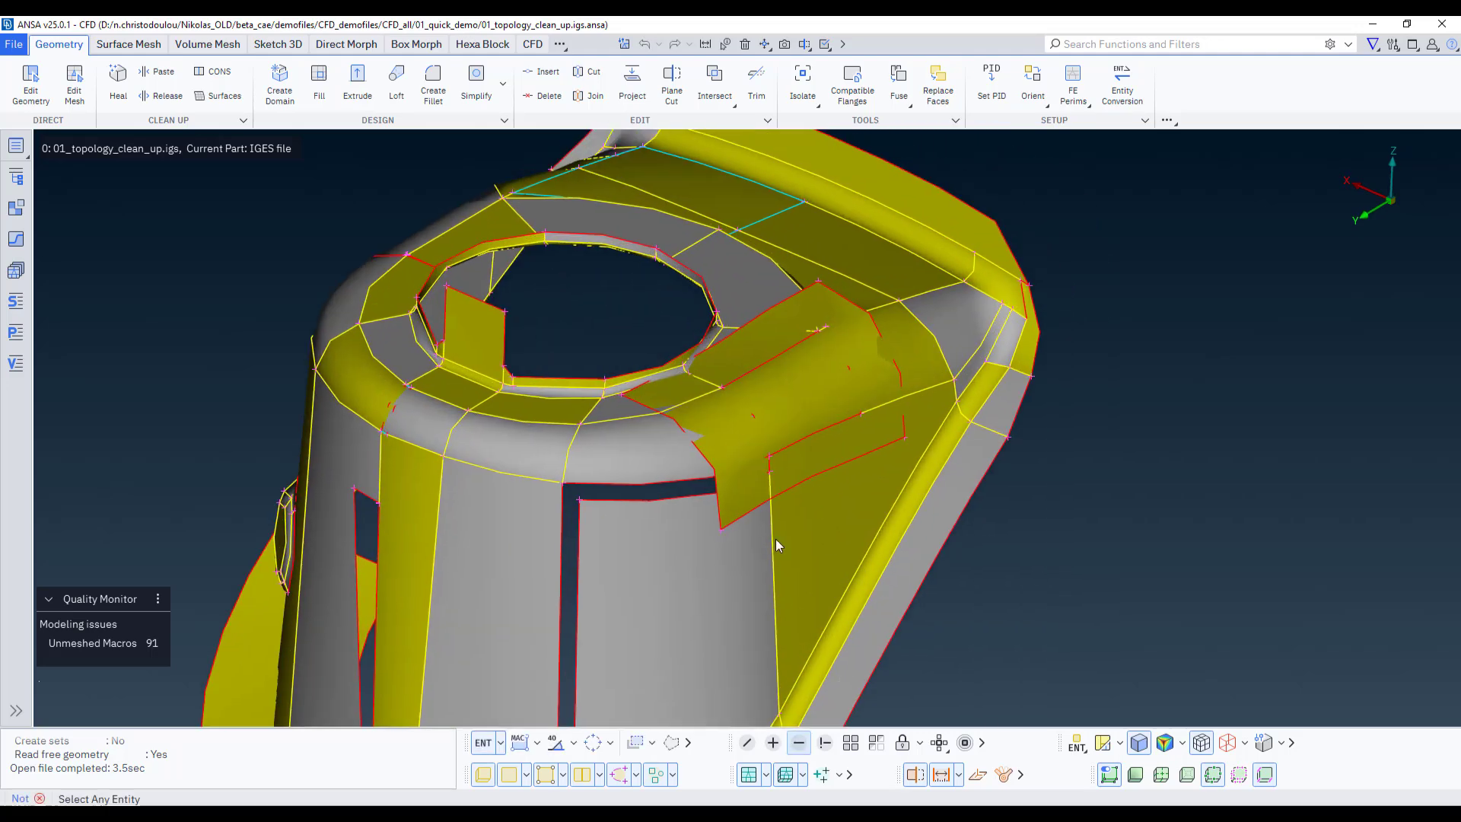
left_click(732, 452)
middle_click(1229, 535)
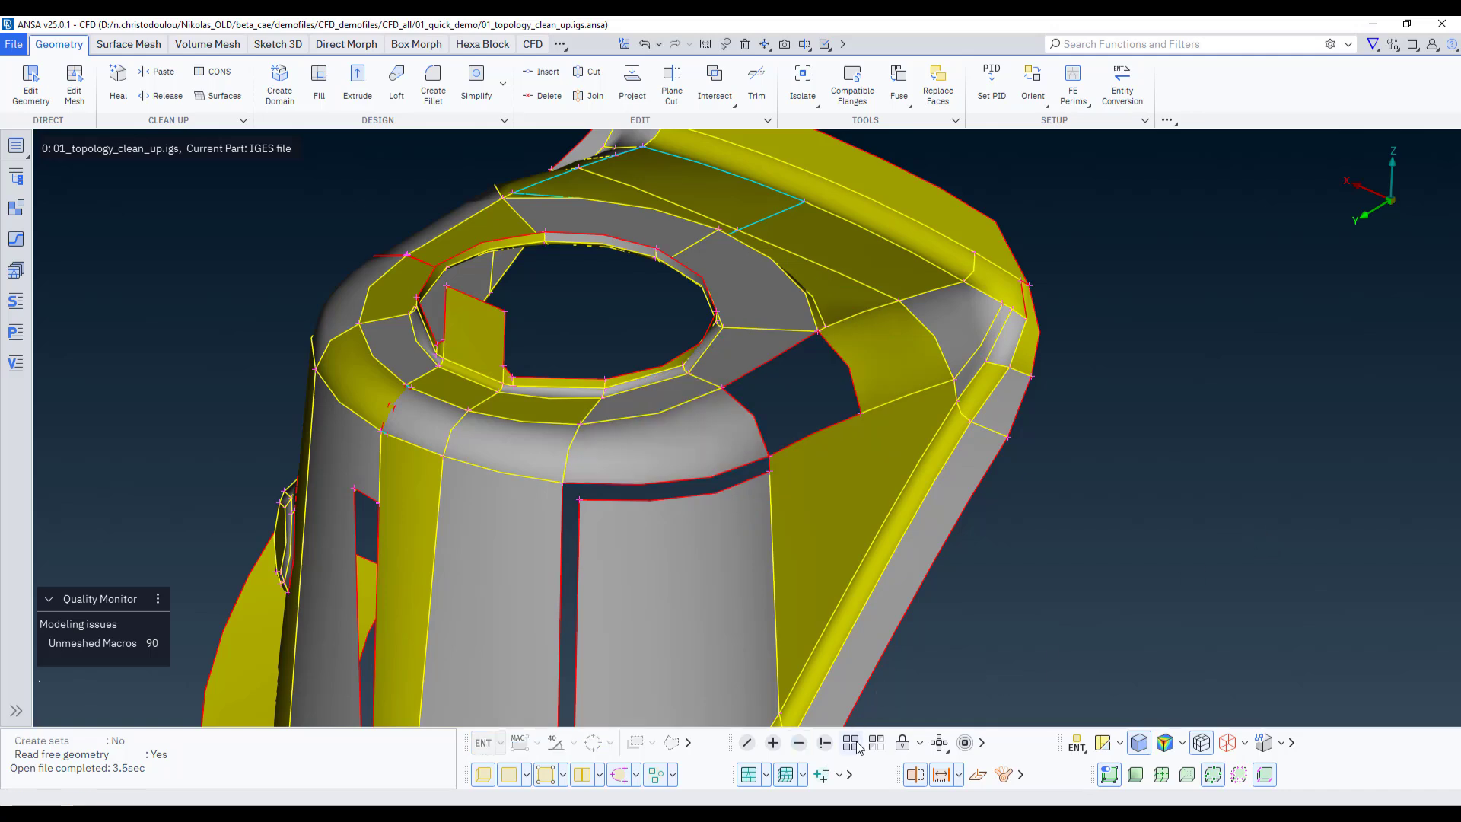
left_click(855, 745)
Project the boundary CONS of the shoulder gap onto the oversized curved face, normal to target with infinite distance and auto paste
left_click_drag(831, 577, 812, 535, "ctrl")
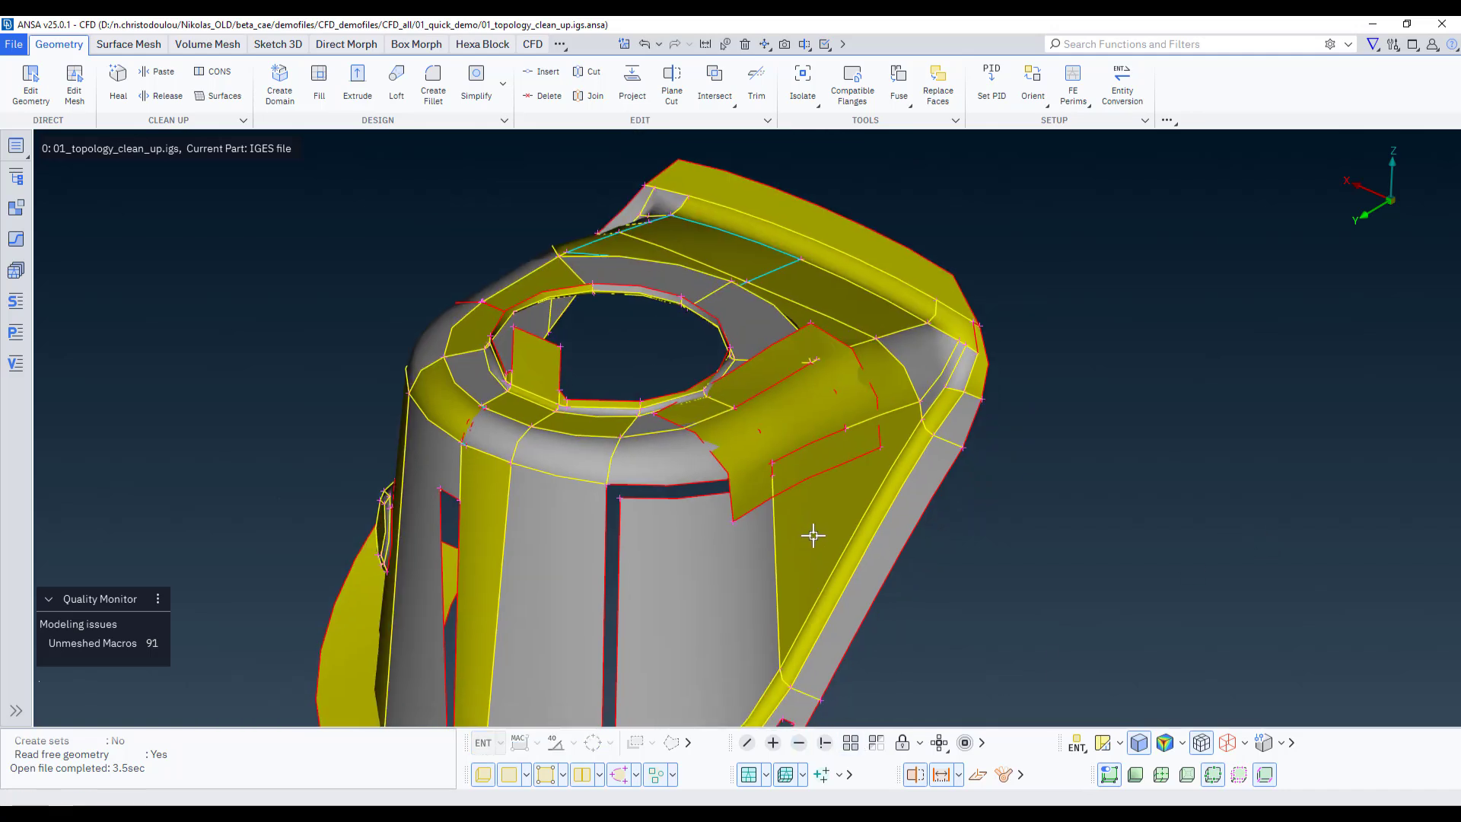
left_click_drag(760, 441, 758, 398, "ctrl")
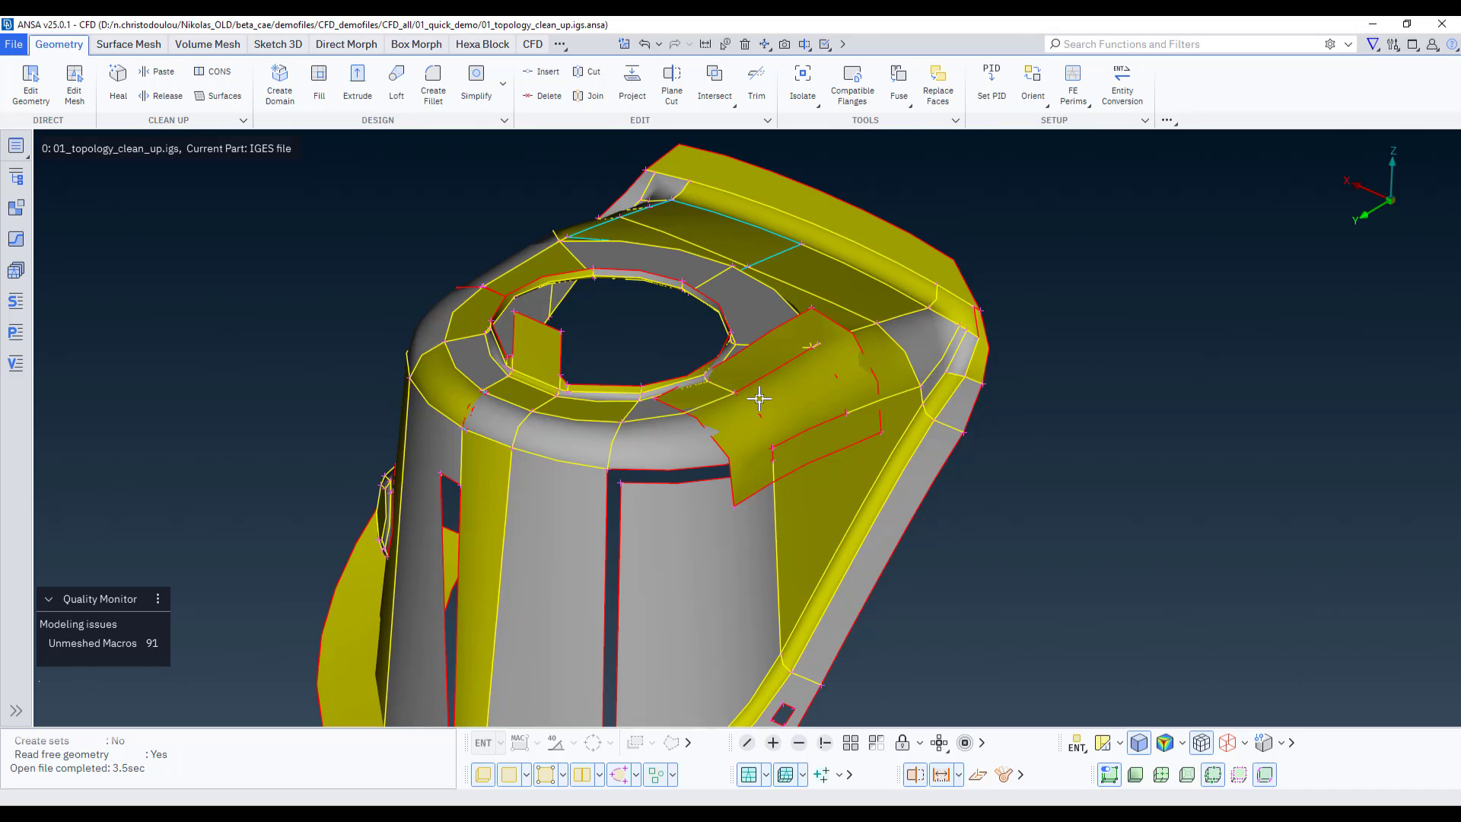
scroll(571, 494, "down", 3)
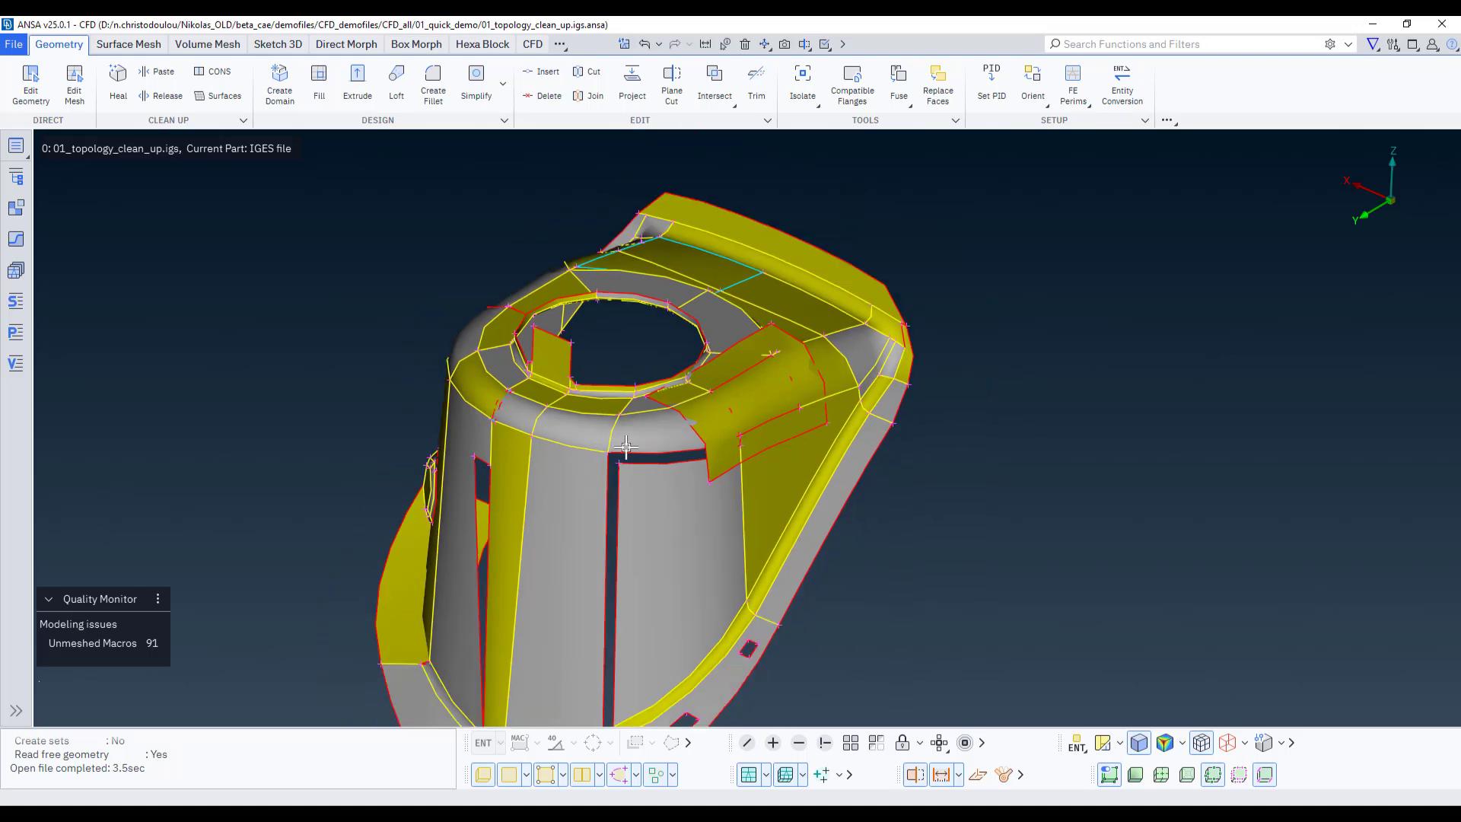
scroll(677, 382, "up", 4)
left_click(631, 84)
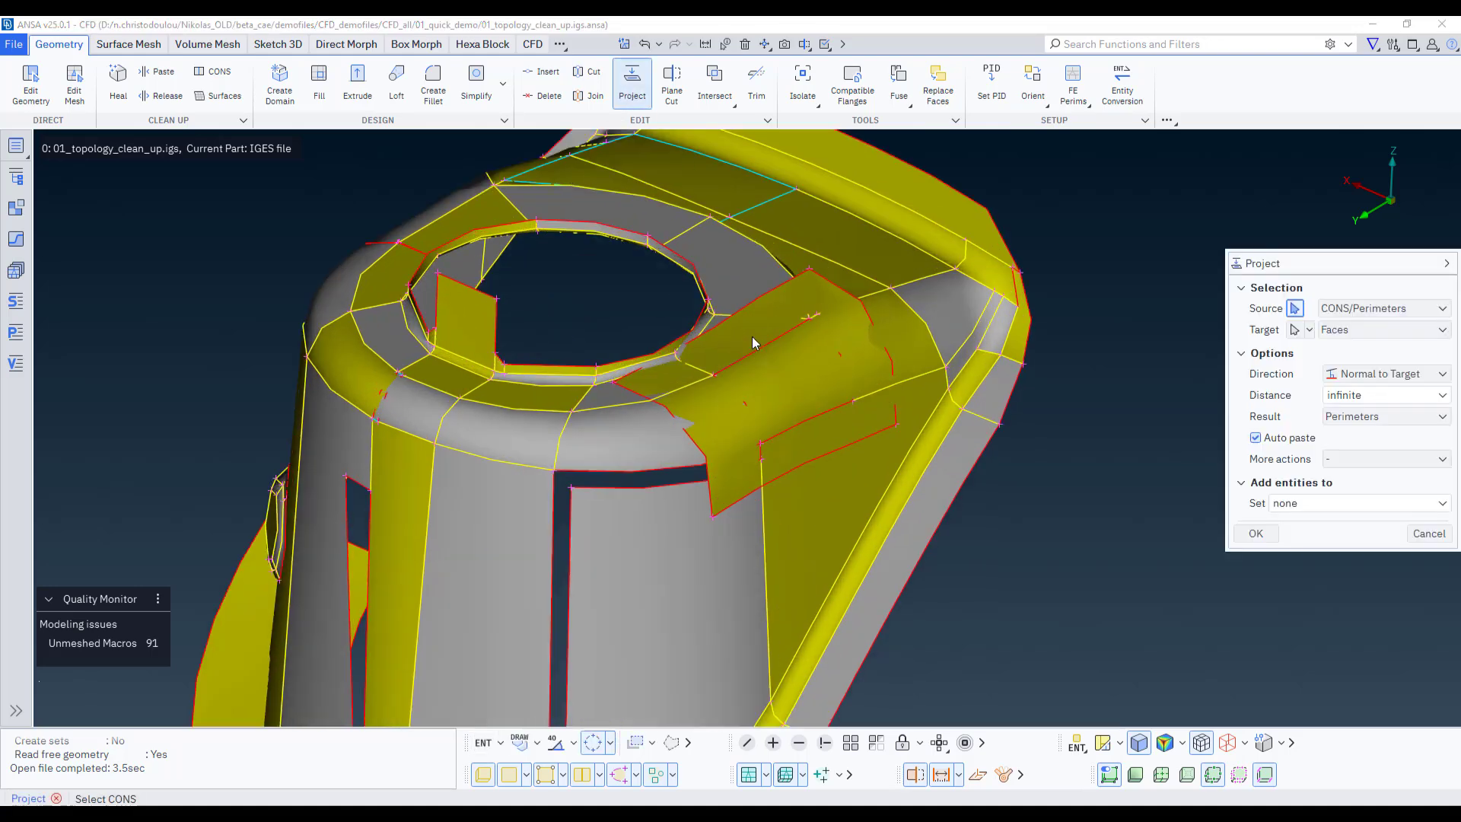
left_click(746, 392)
left_click(798, 322)
left_click(839, 356)
left_click(826, 408)
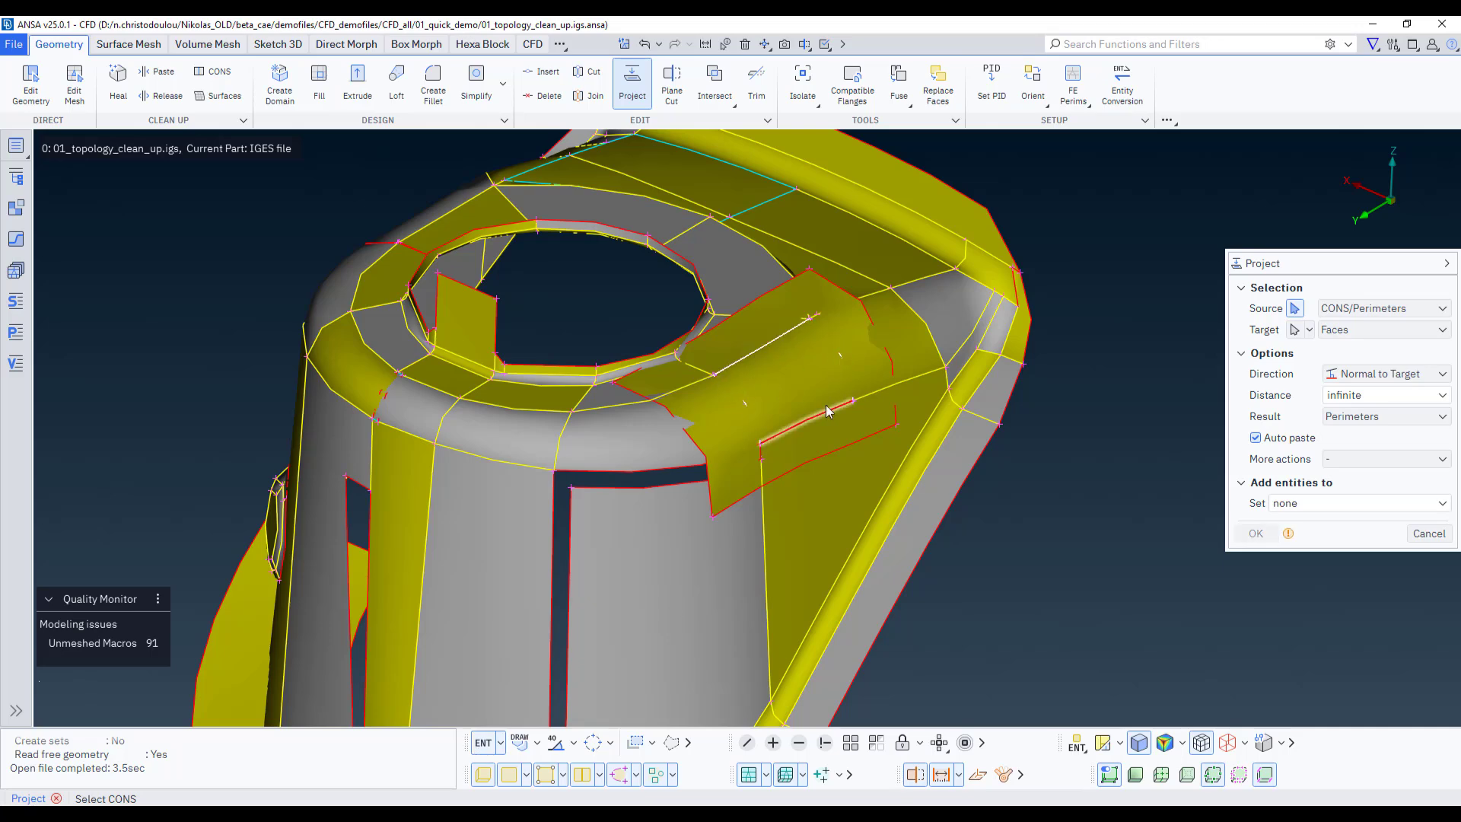
left_click_drag(934, 565, 979, 532, "ctrl")
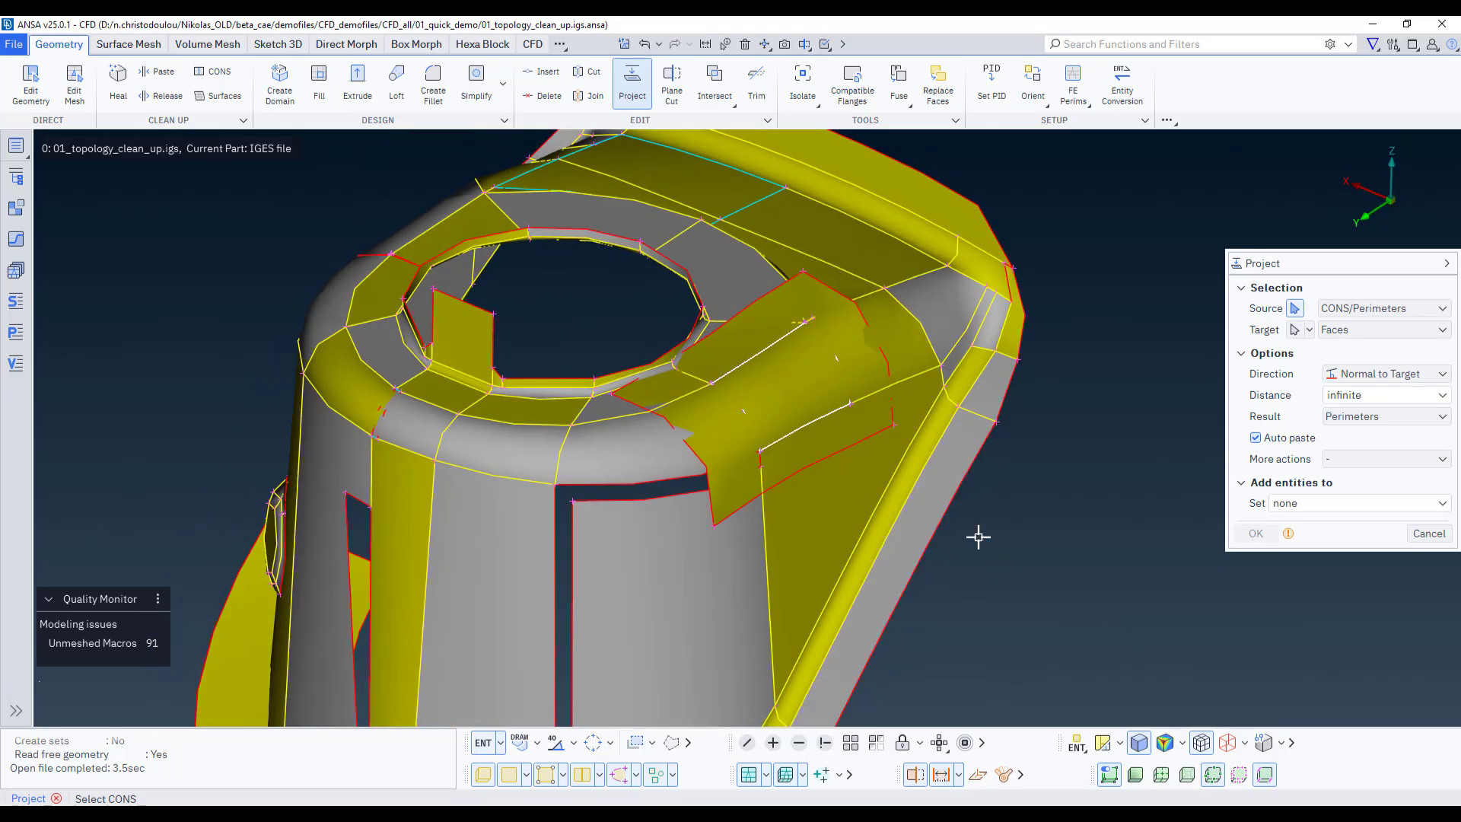
middle_click(1121, 393)
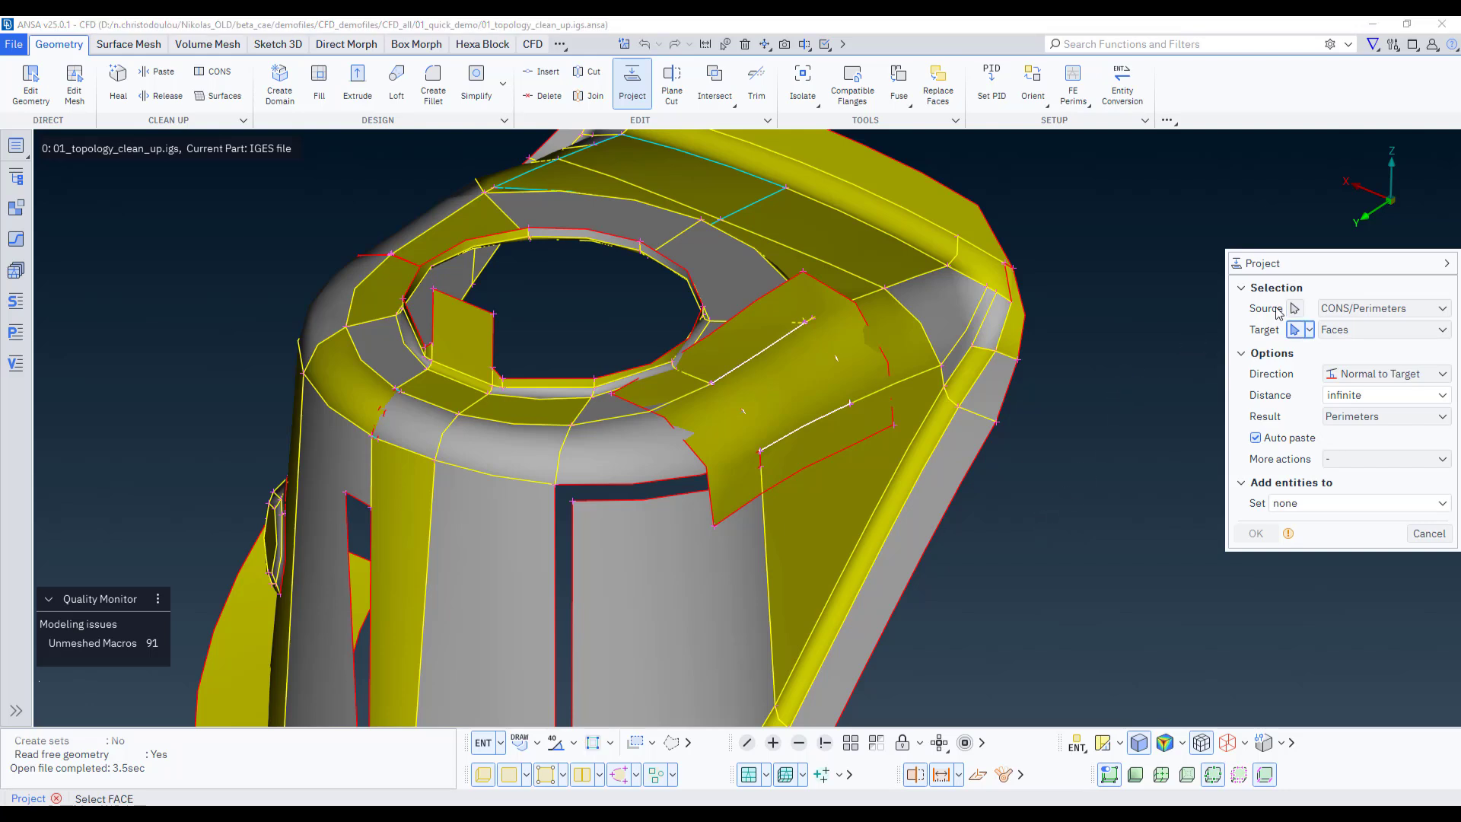
left_click(808, 305)
middle_click(1073, 587)
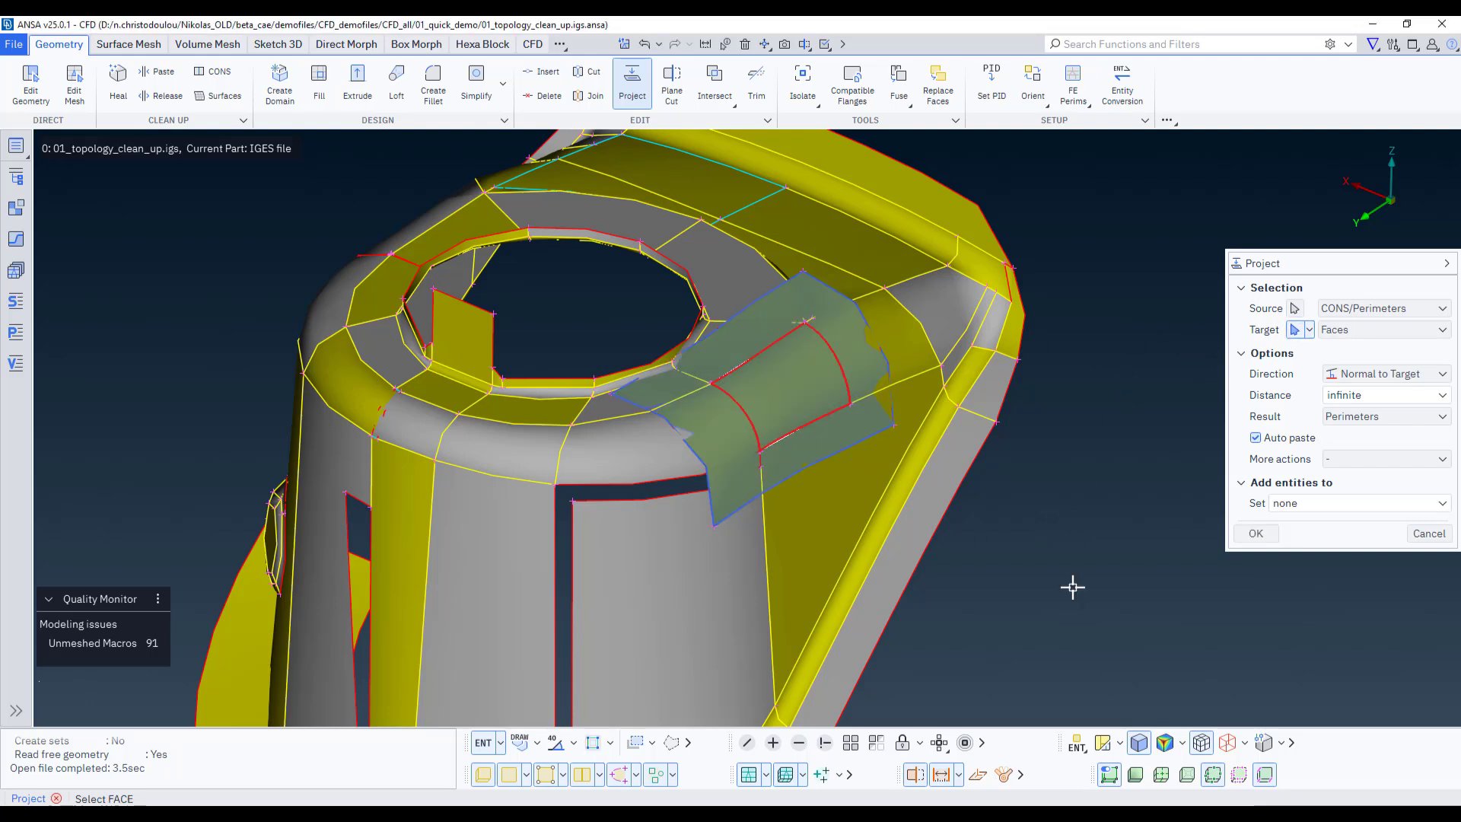
middle_click(1077, 588)
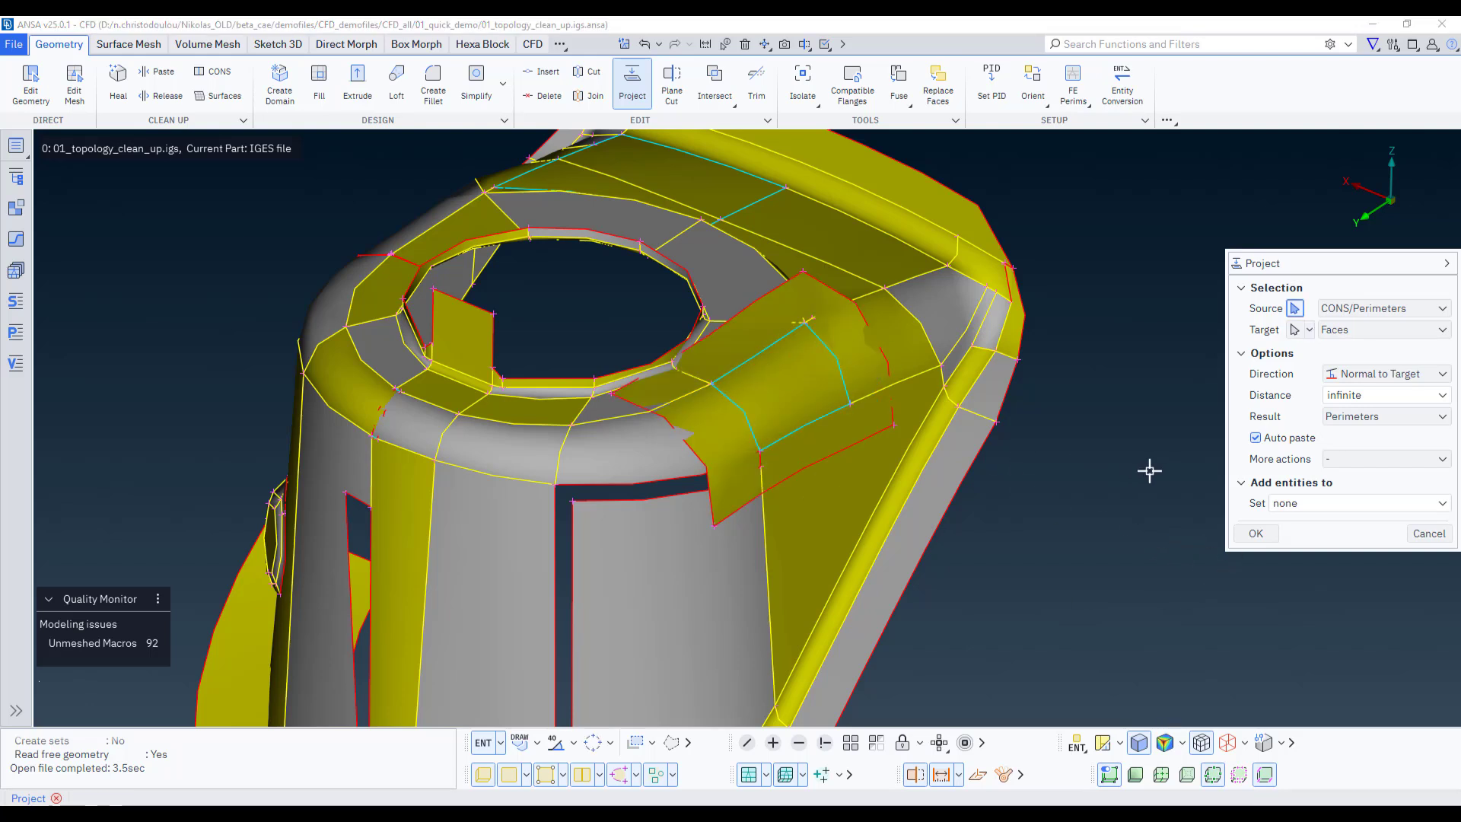
left_click(1427, 533)
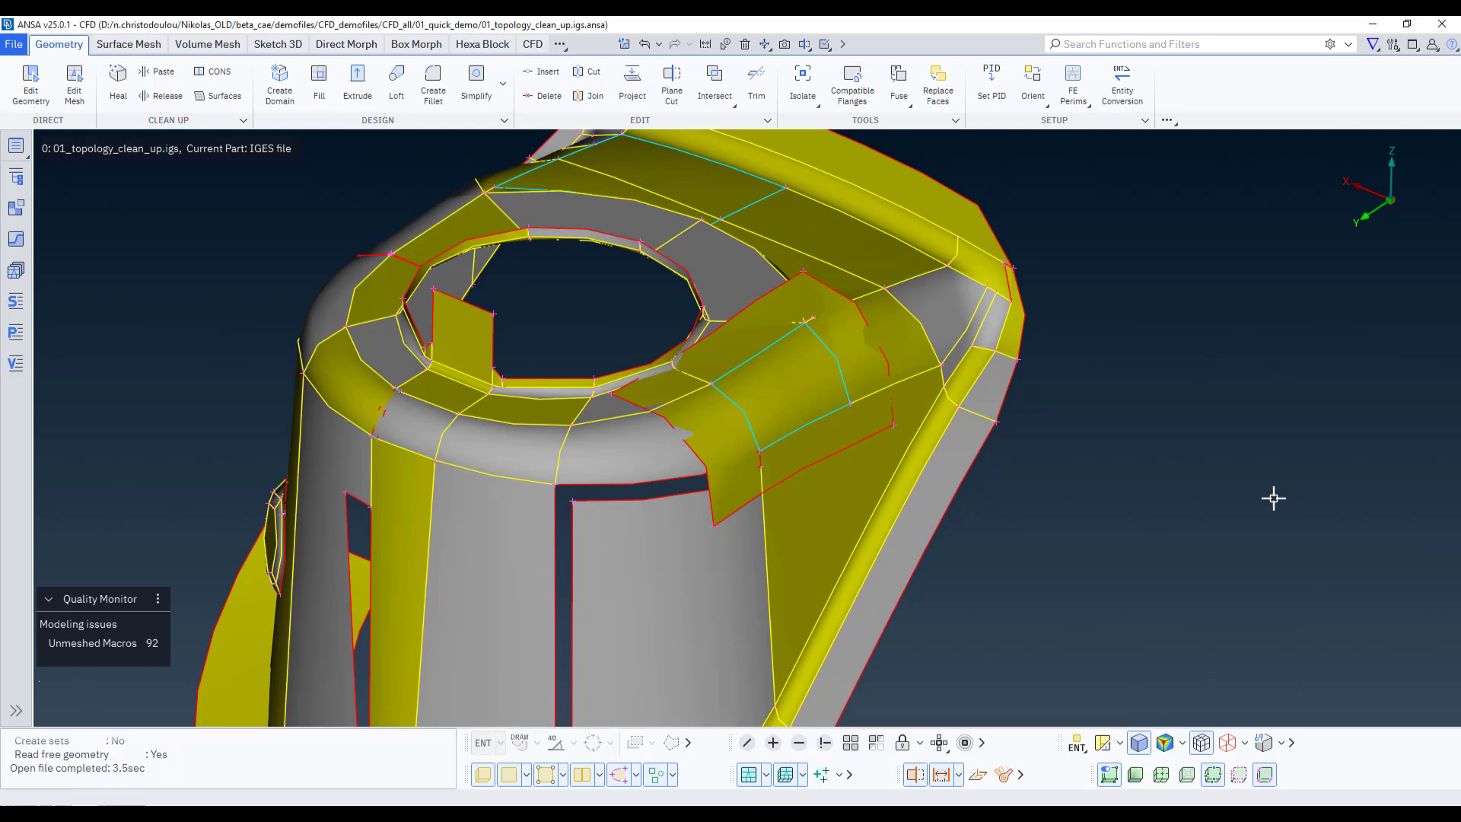
Delete the excess outer portion of the curved face surrounding the projected perimeters
left_click(744, 44)
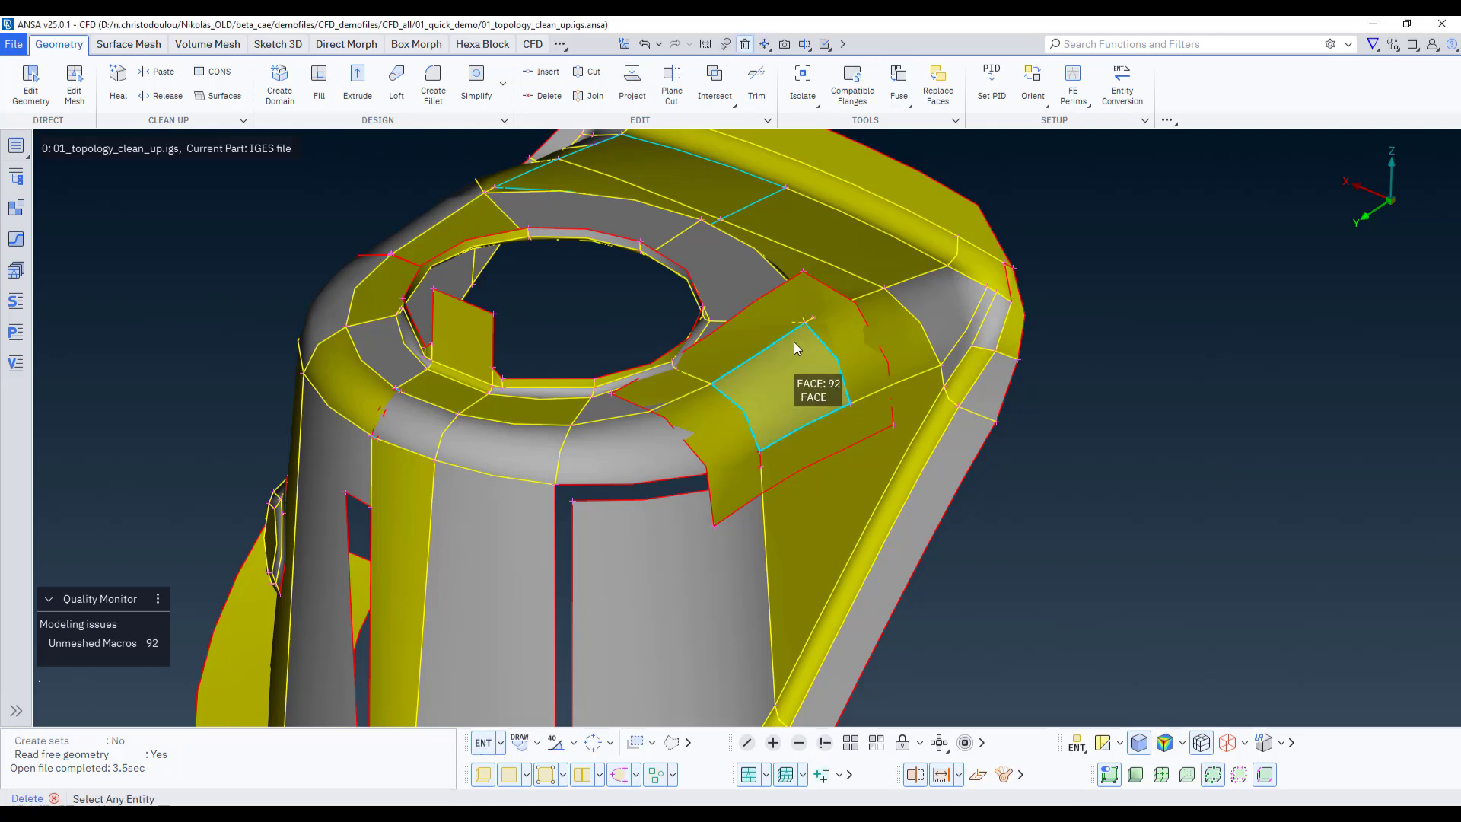
left_click(793, 341)
middle_click(1197, 430)
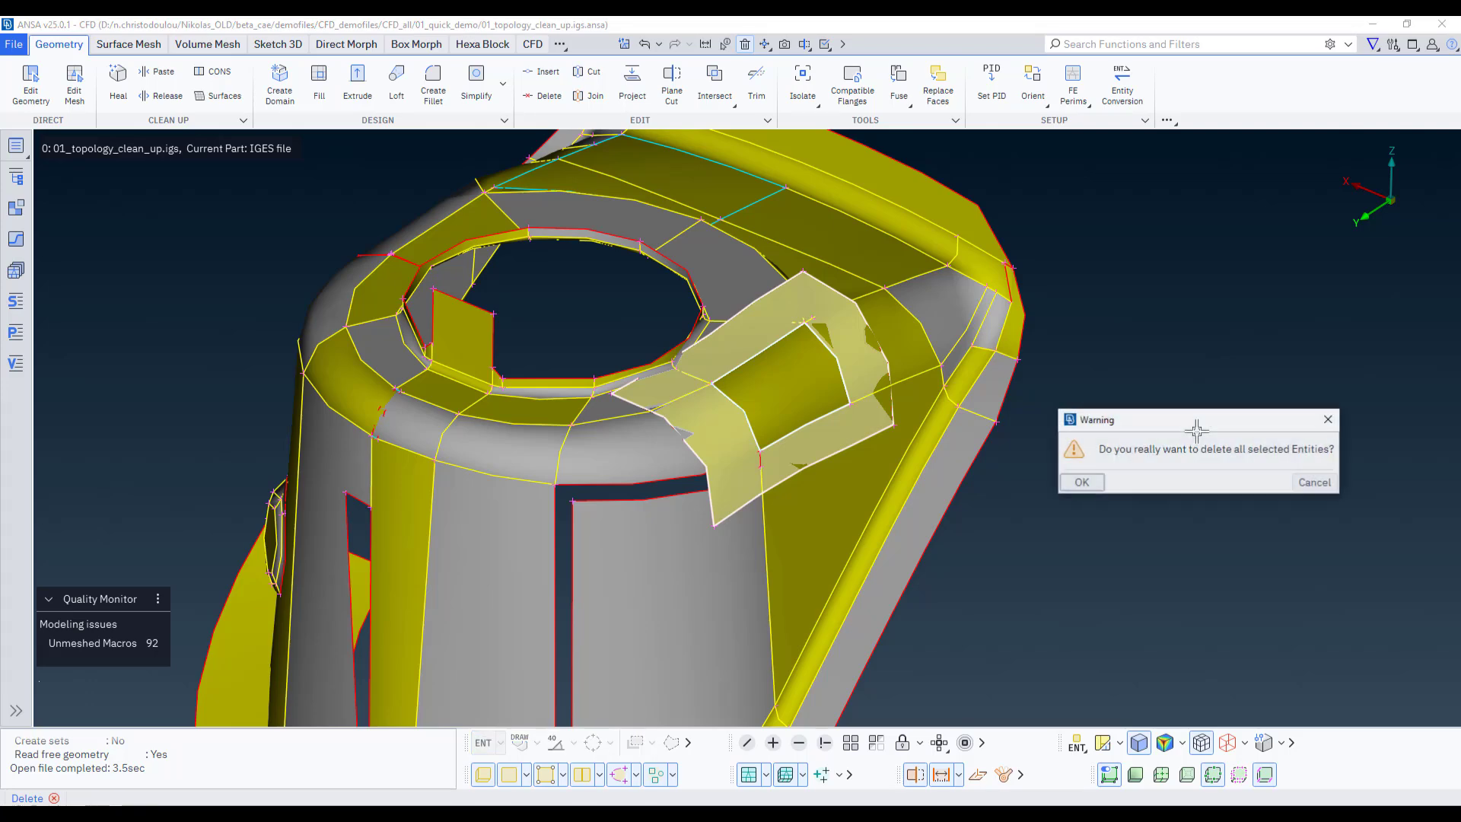
left_click(1082, 482)
Delete the detached grey side-wall face below the repaired shoulder
middle_click_drag(1056, 646, 1021, 430, "ctrl")
scroll(1021, 430, "down", 2)
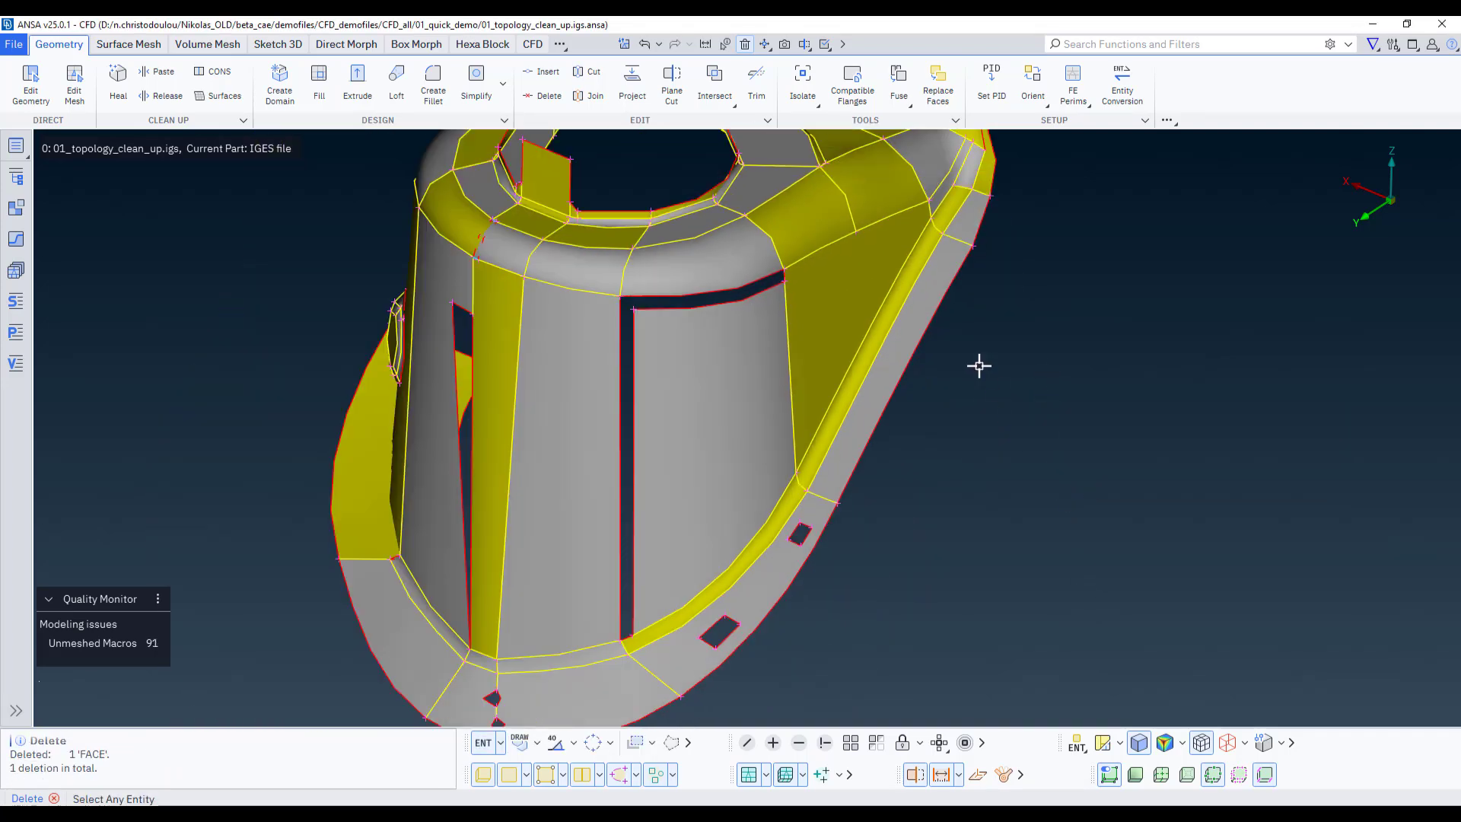
left_click(710, 345)
left_click_drag(711, 344, 720, 381, "ctrl")
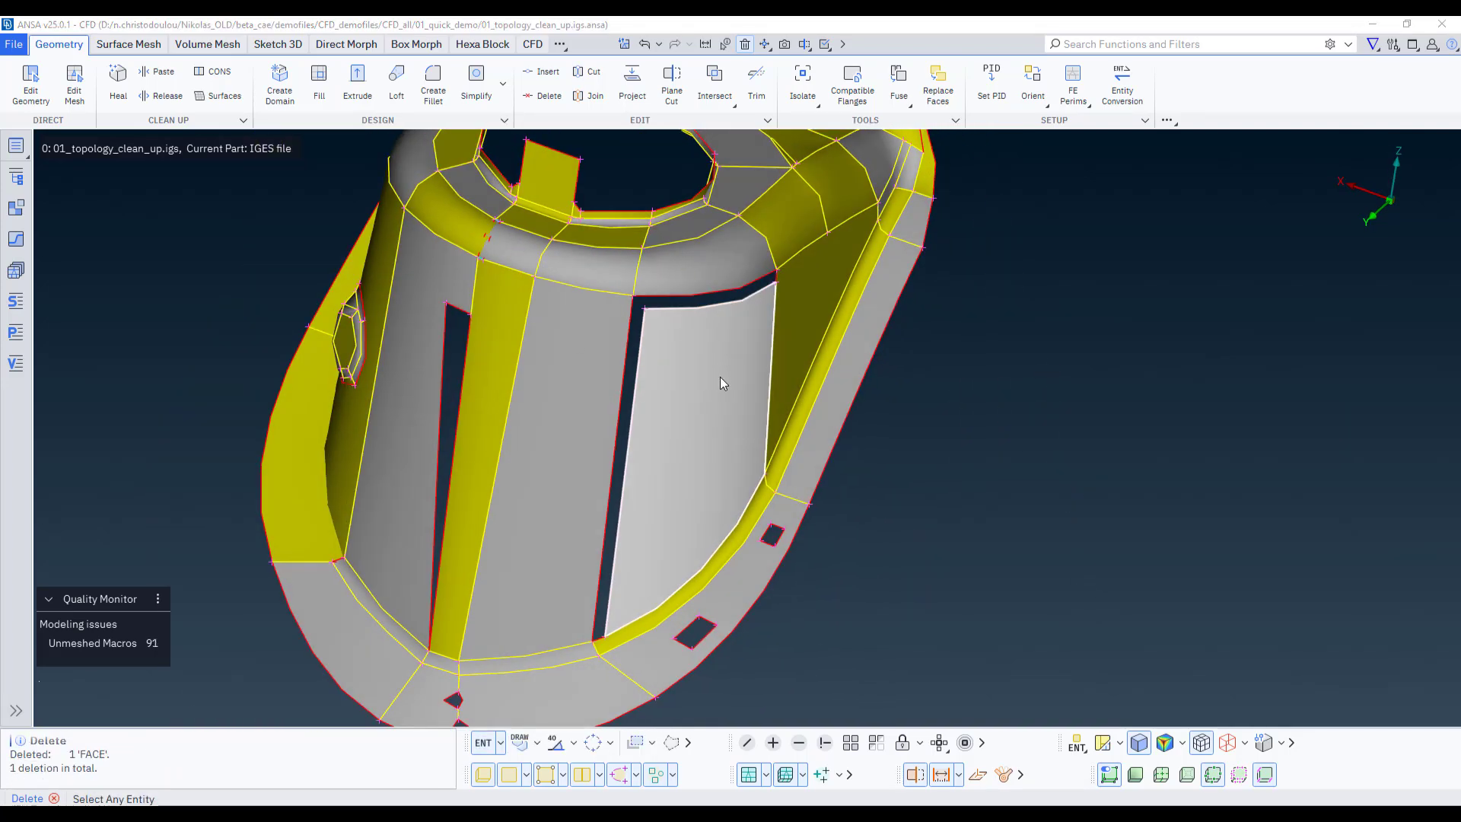
middle_click(720, 381)
left_click(603, 427)
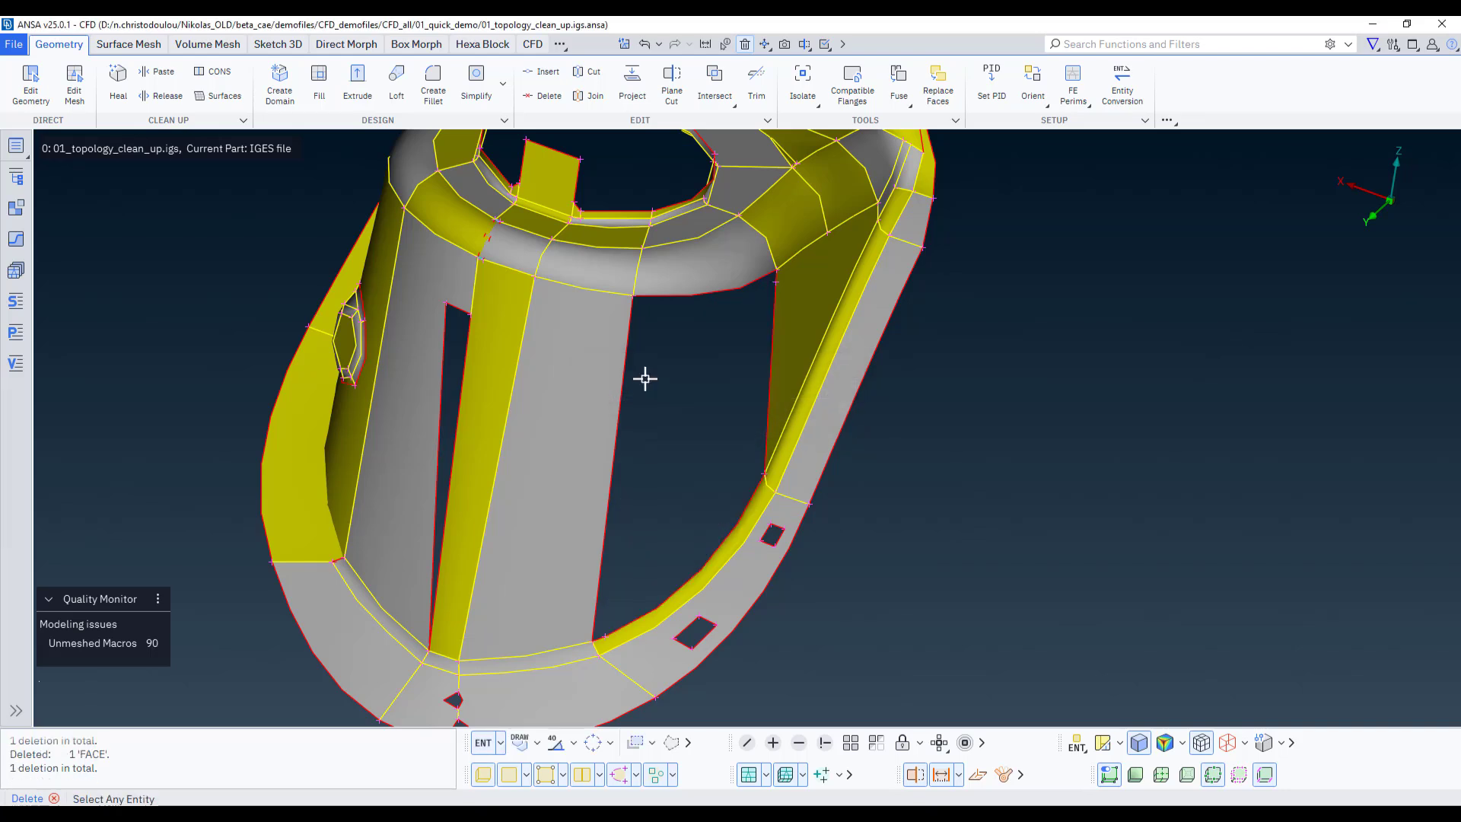
left_click(545, 96)
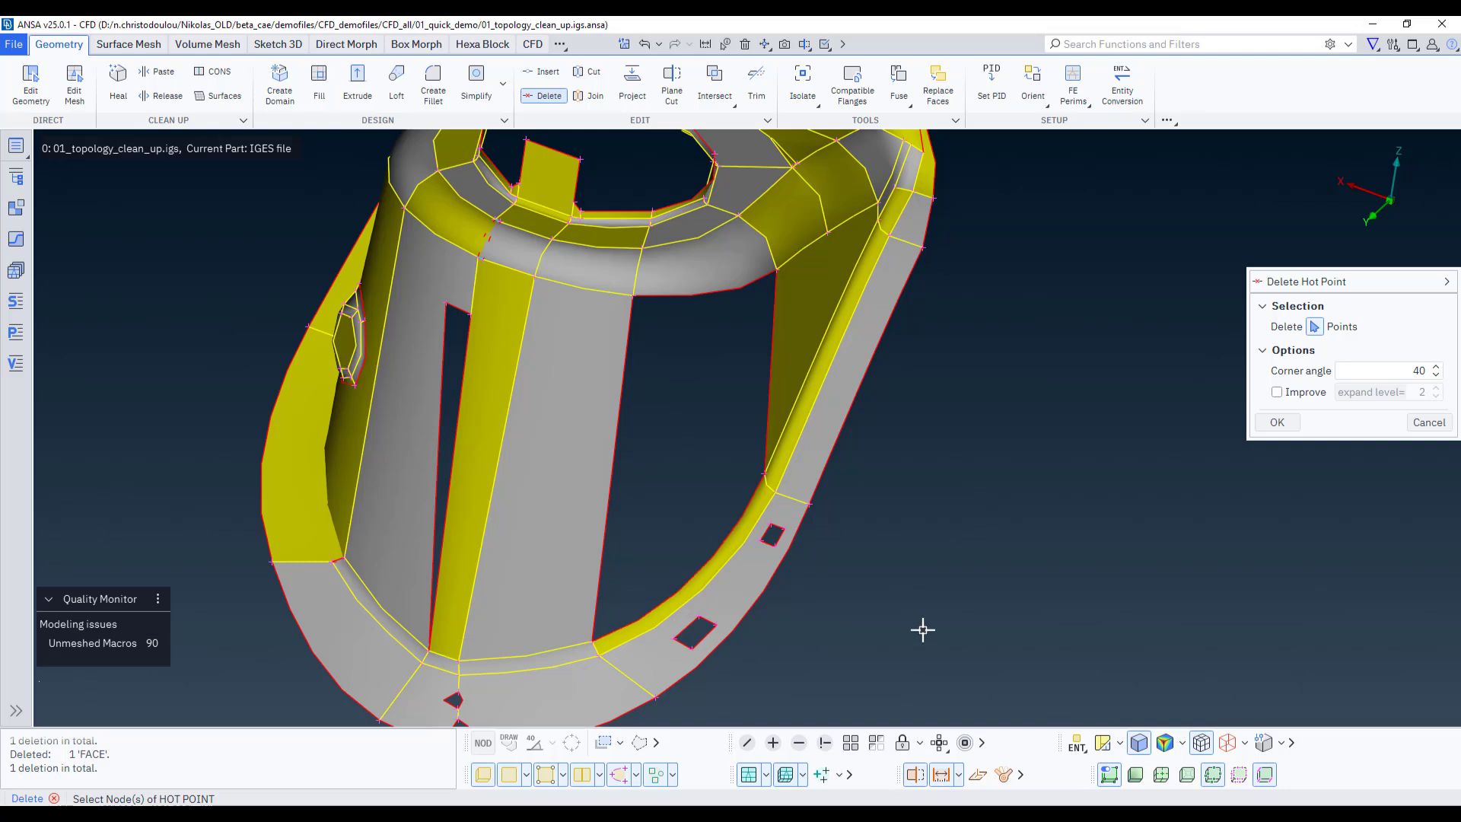
key("Escape")
scroll(894, 494, "down", 2)
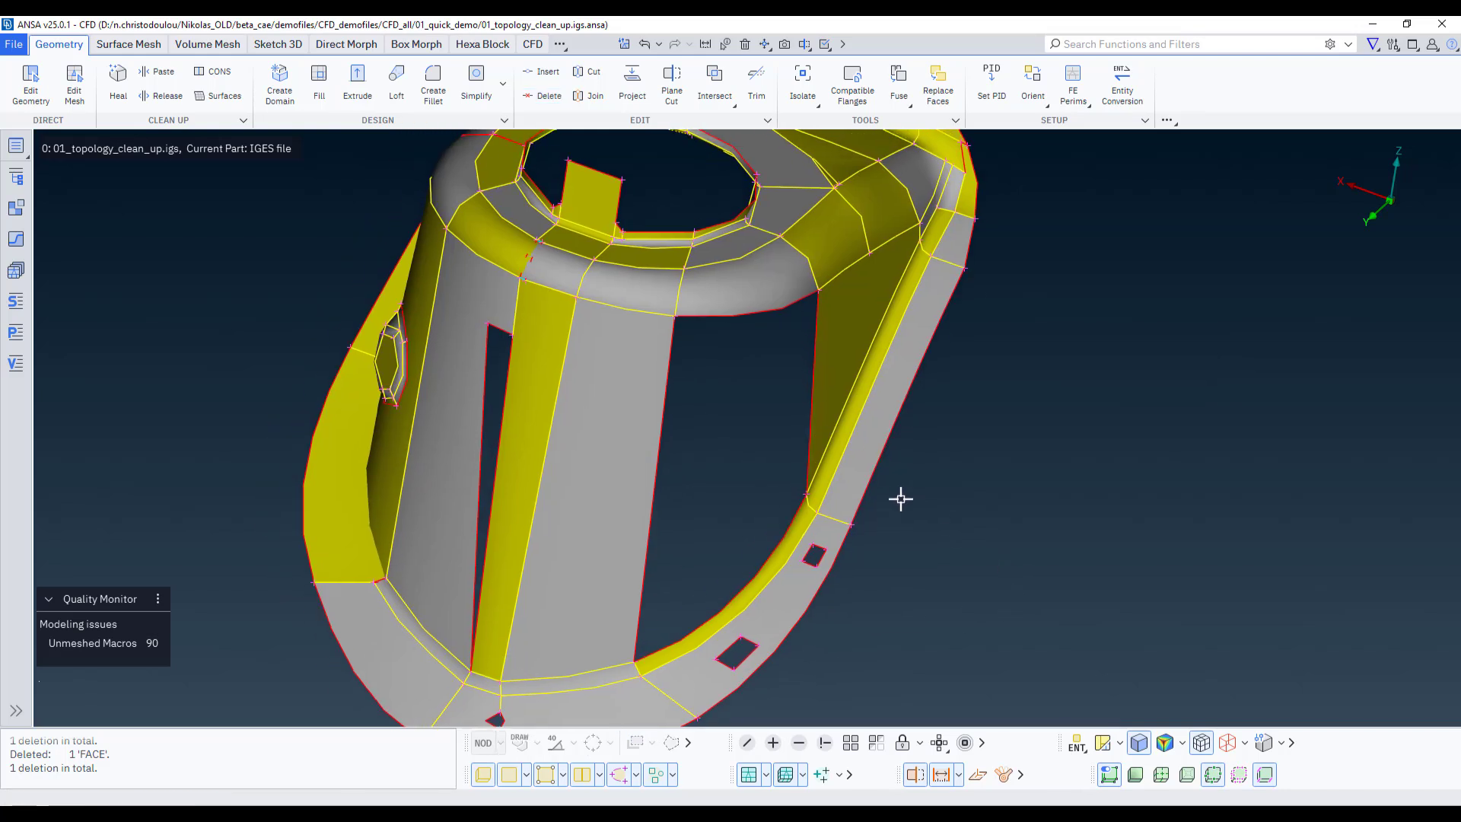
Fill the large side-wall opening below the shoulder from its four boundary CONS, with Auto result and Merge Common Surf boundaries
left_click(319, 82)
left_click(714, 420)
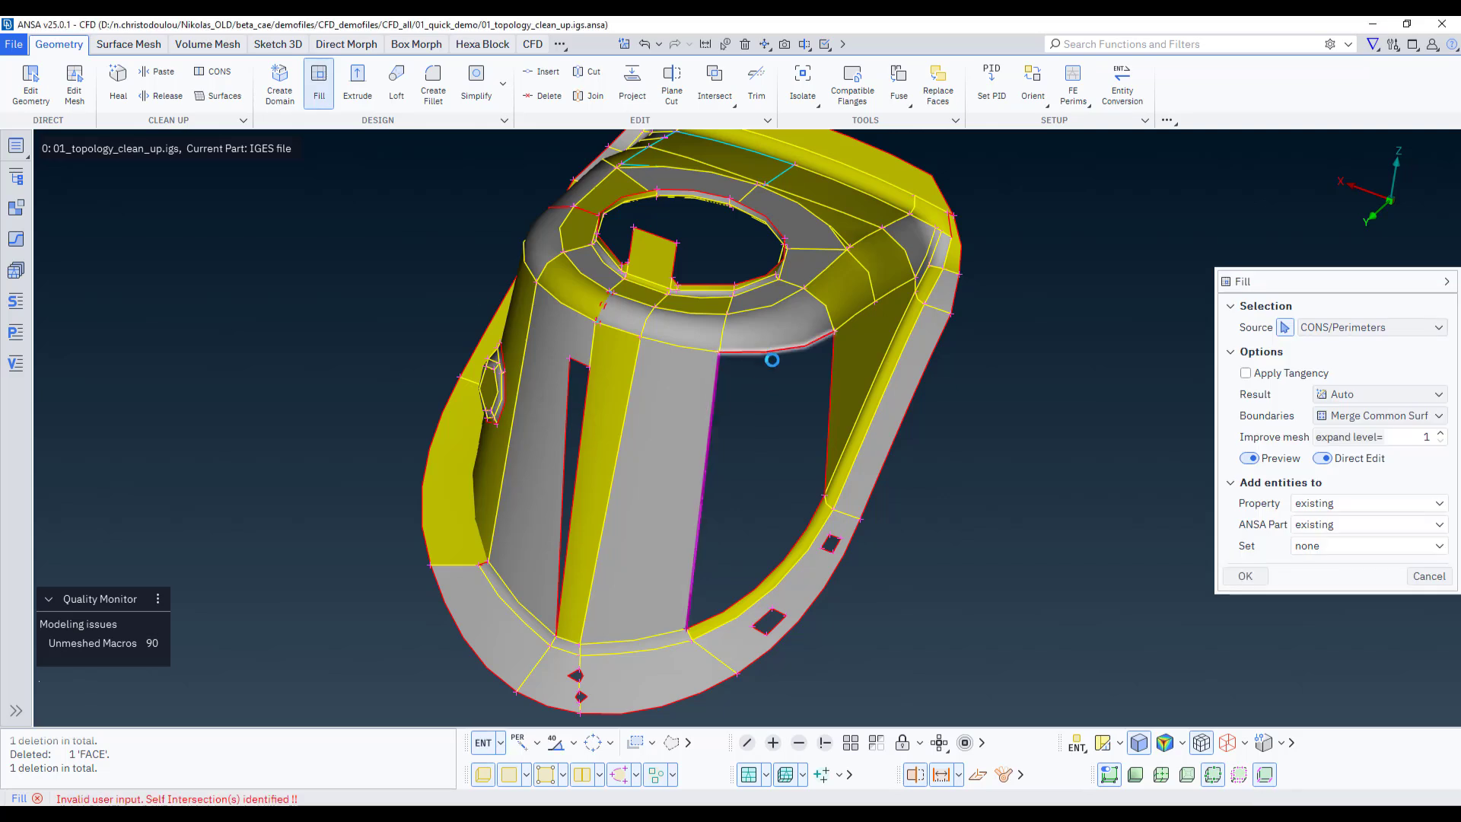
left_click(772, 360)
left_click(825, 421)
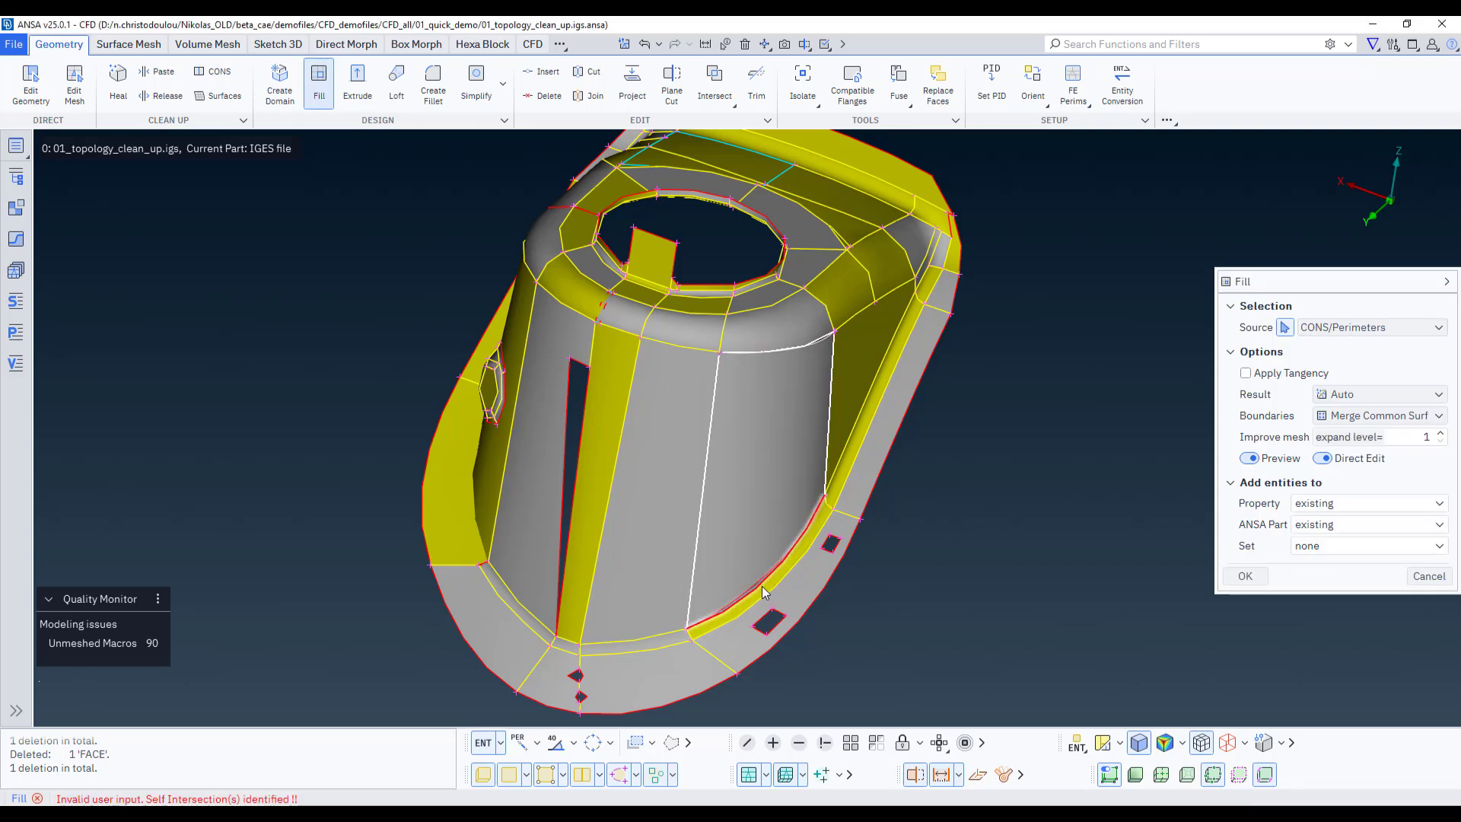
left_click(761, 586)
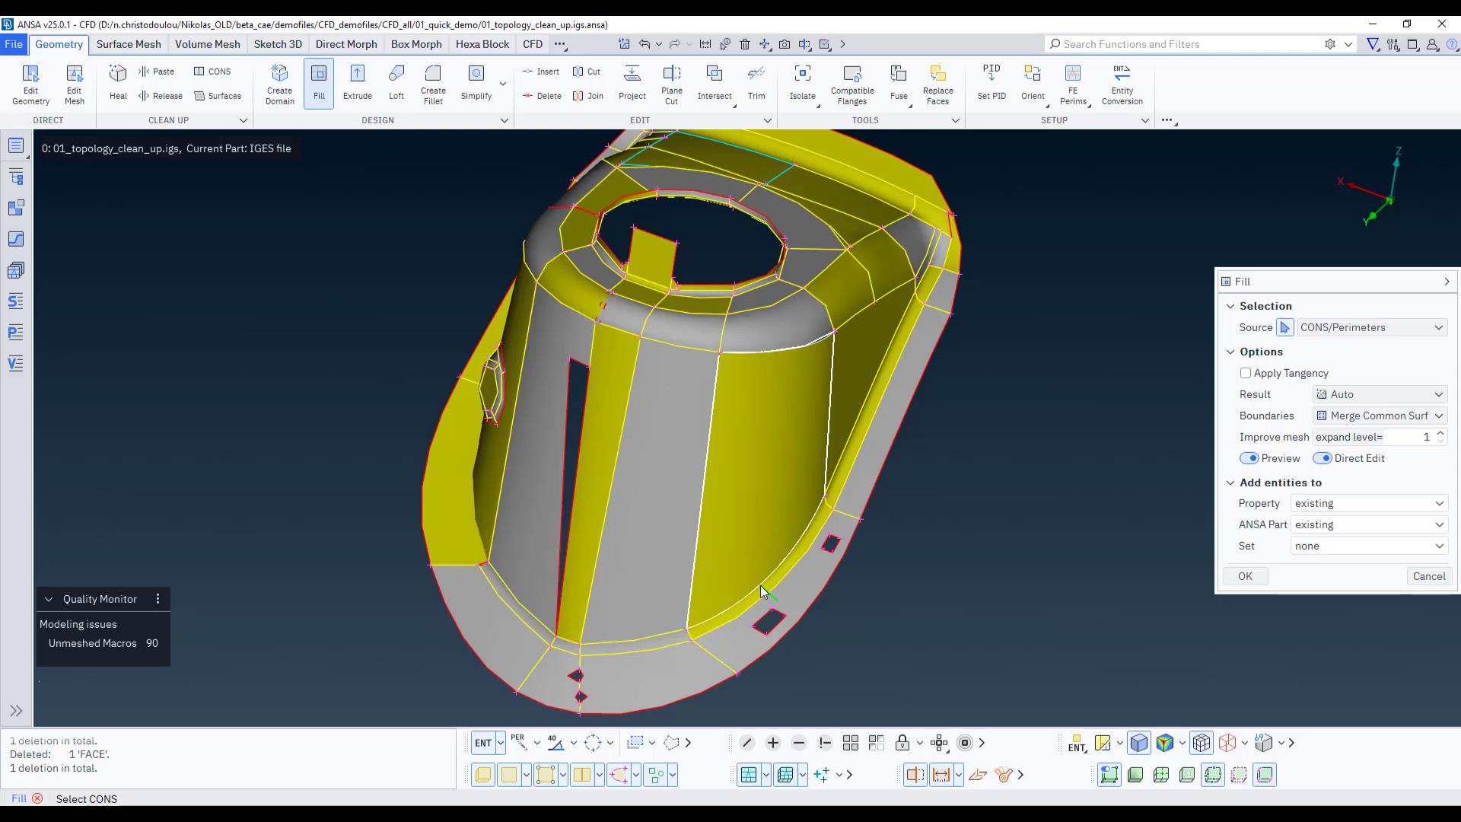
left_click(1244, 576)
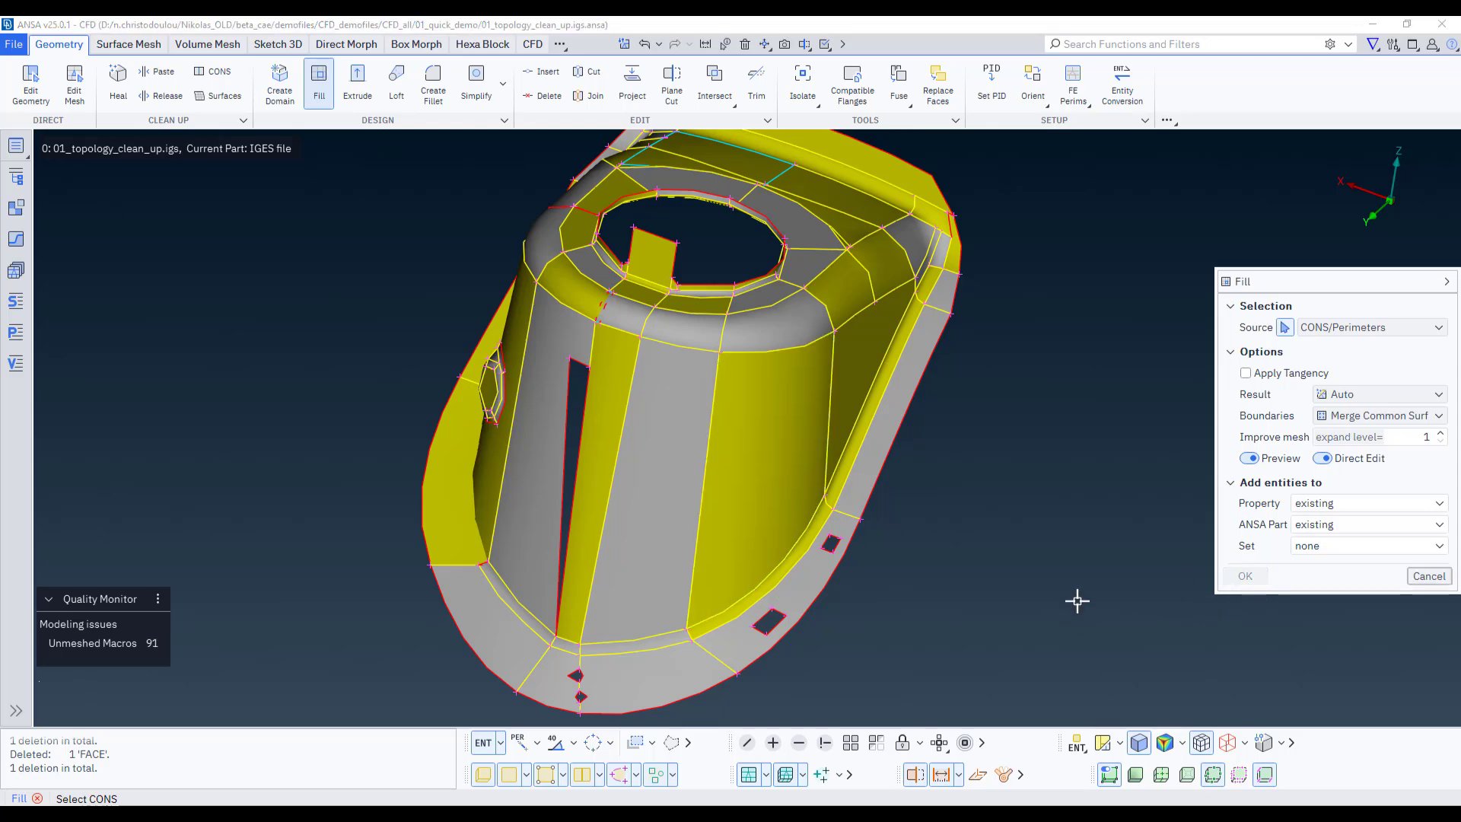
Preview a fill of the narrow wedge-shaped slot in the front wall by selecting its three boundary CONS
left_click_drag(825, 466, 779, 414, "ctrl")
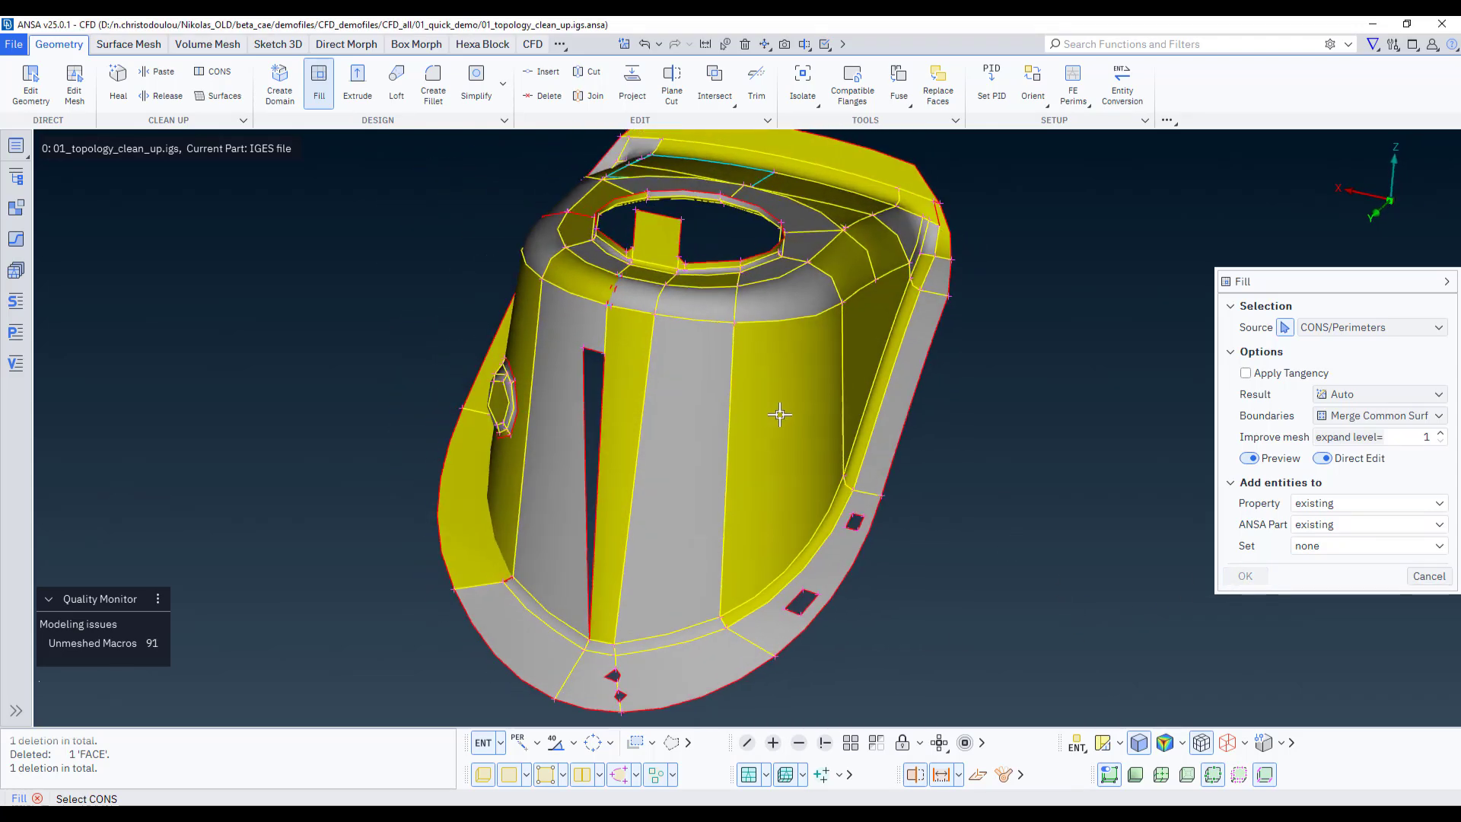
scroll(564, 386, "up", 2)
scroll(564, 386, "up", 2)
left_click_drag(565, 386, 627, 403, "ctrl")
left_click(642, 384)
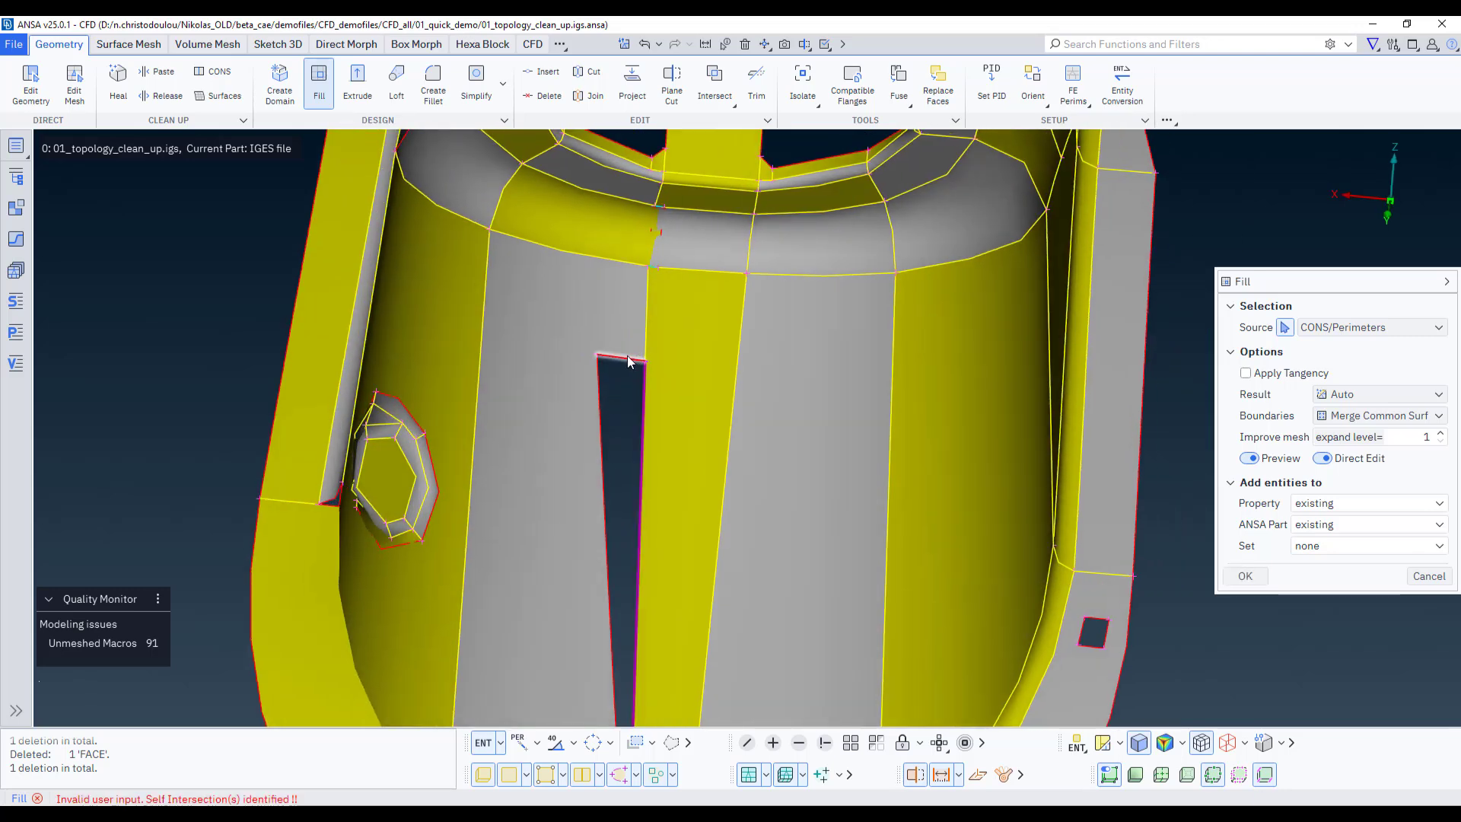
left_click(629, 361)
left_click(599, 411)
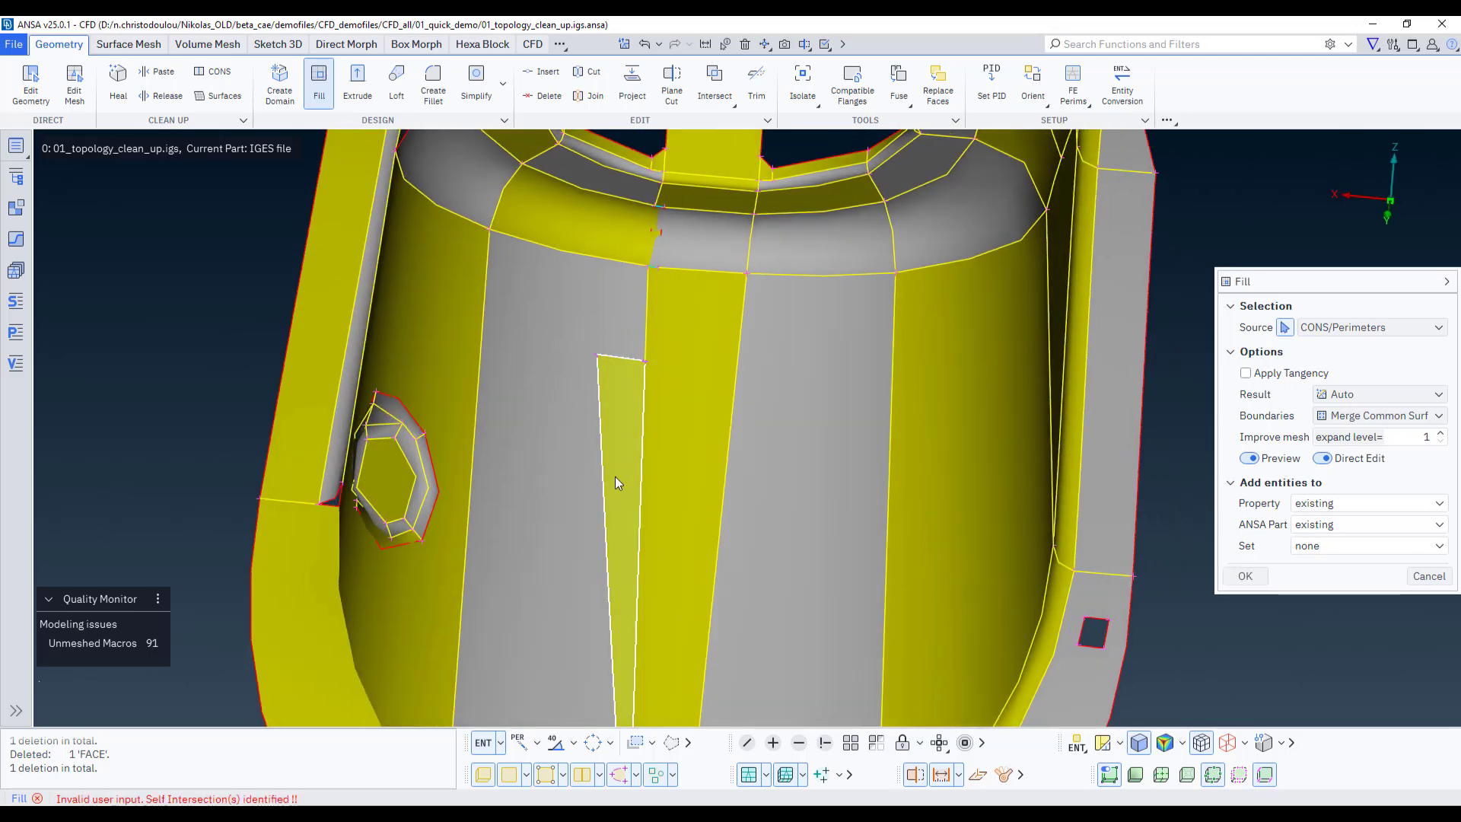
middle_click_drag(680, 393, 677, 349, "ctrl")
left_click_drag(687, 336, 792, 351, "ctrl")
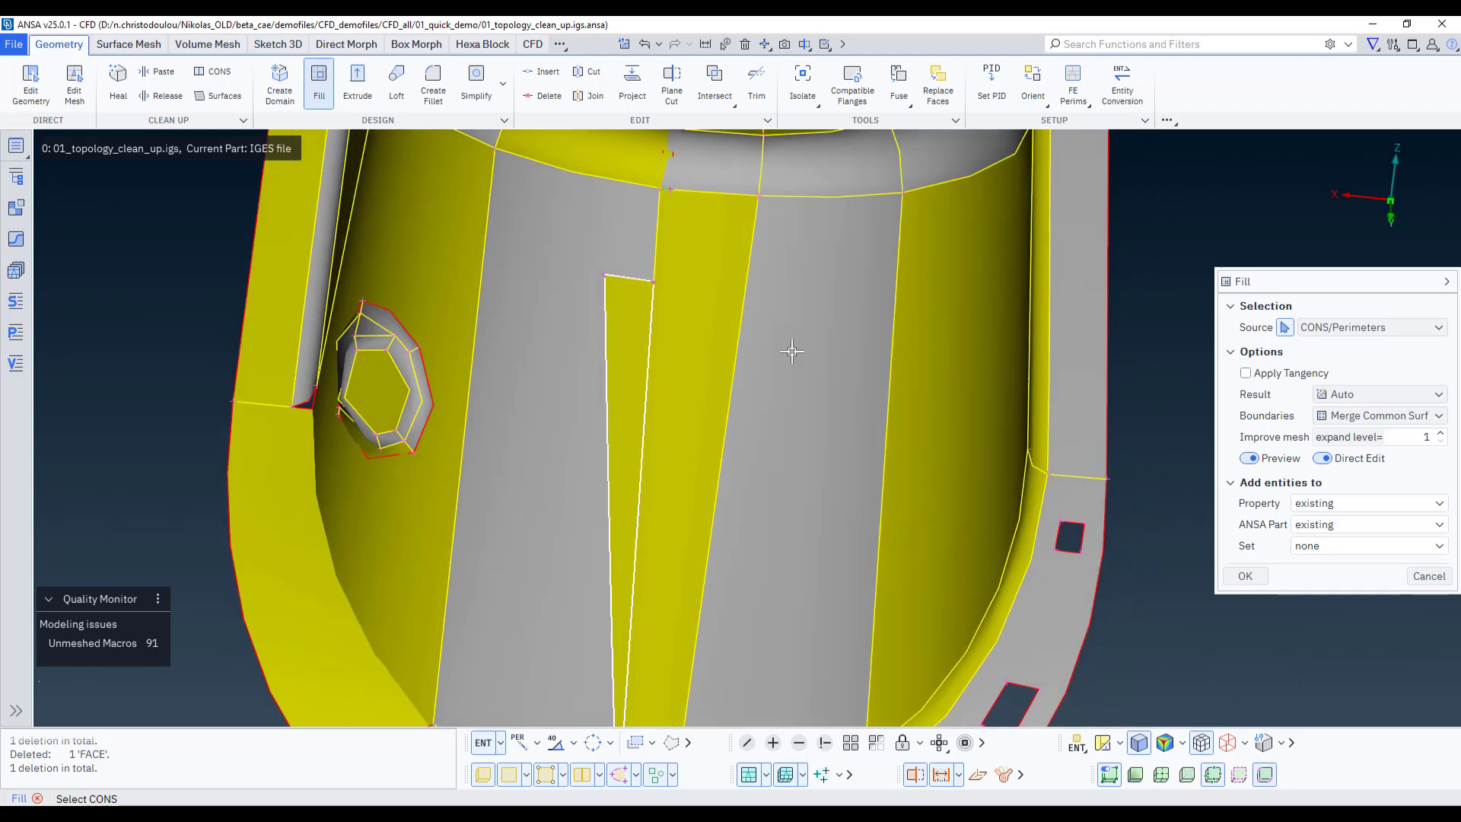
Review the Result and Boundaries options, keep Auto and Merge Common Surf, then confirm the wedge-shaped slot fill and exit Fill
left_click(1348, 401)
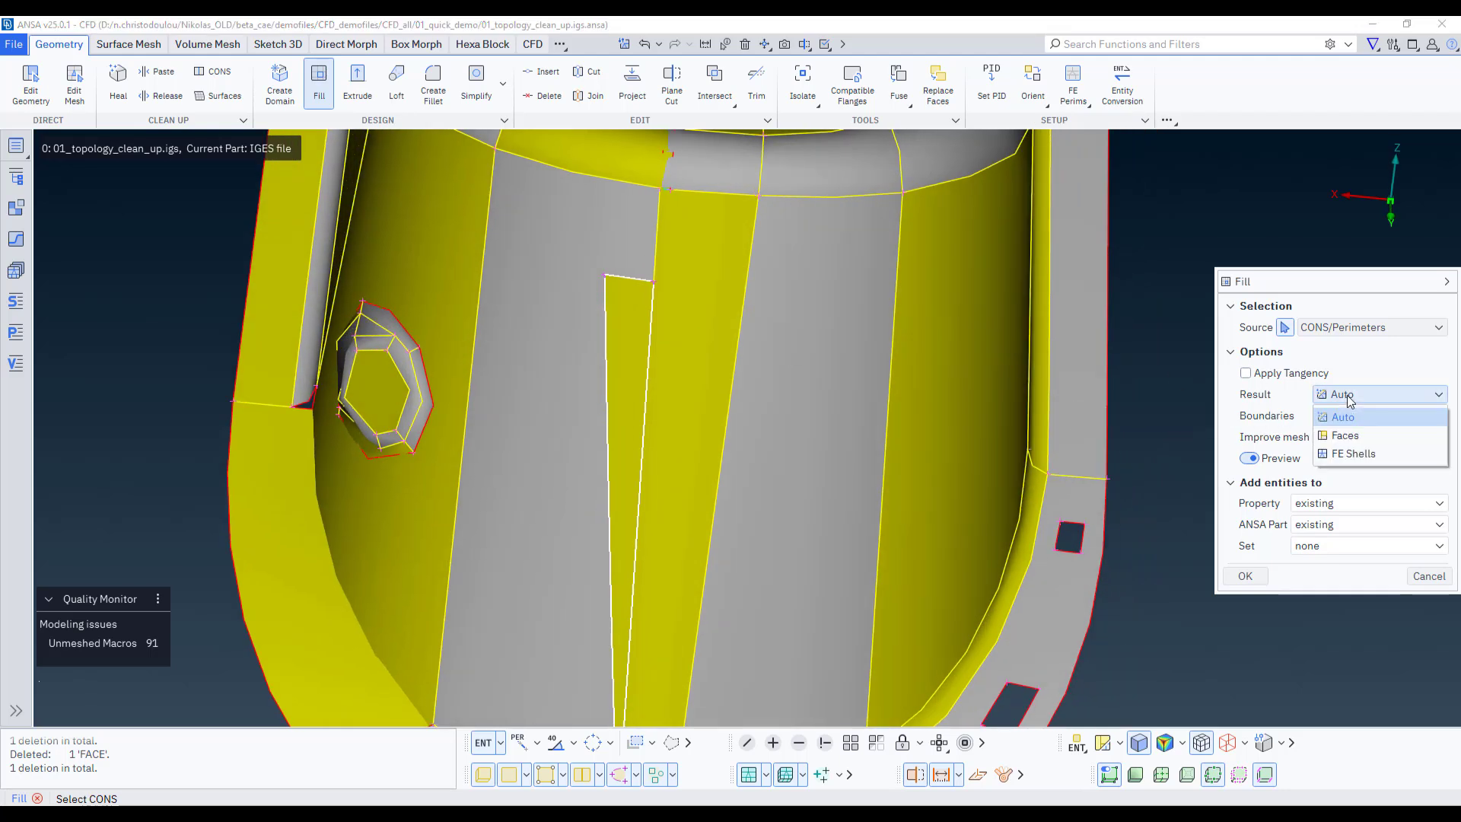
left_click(1343, 413)
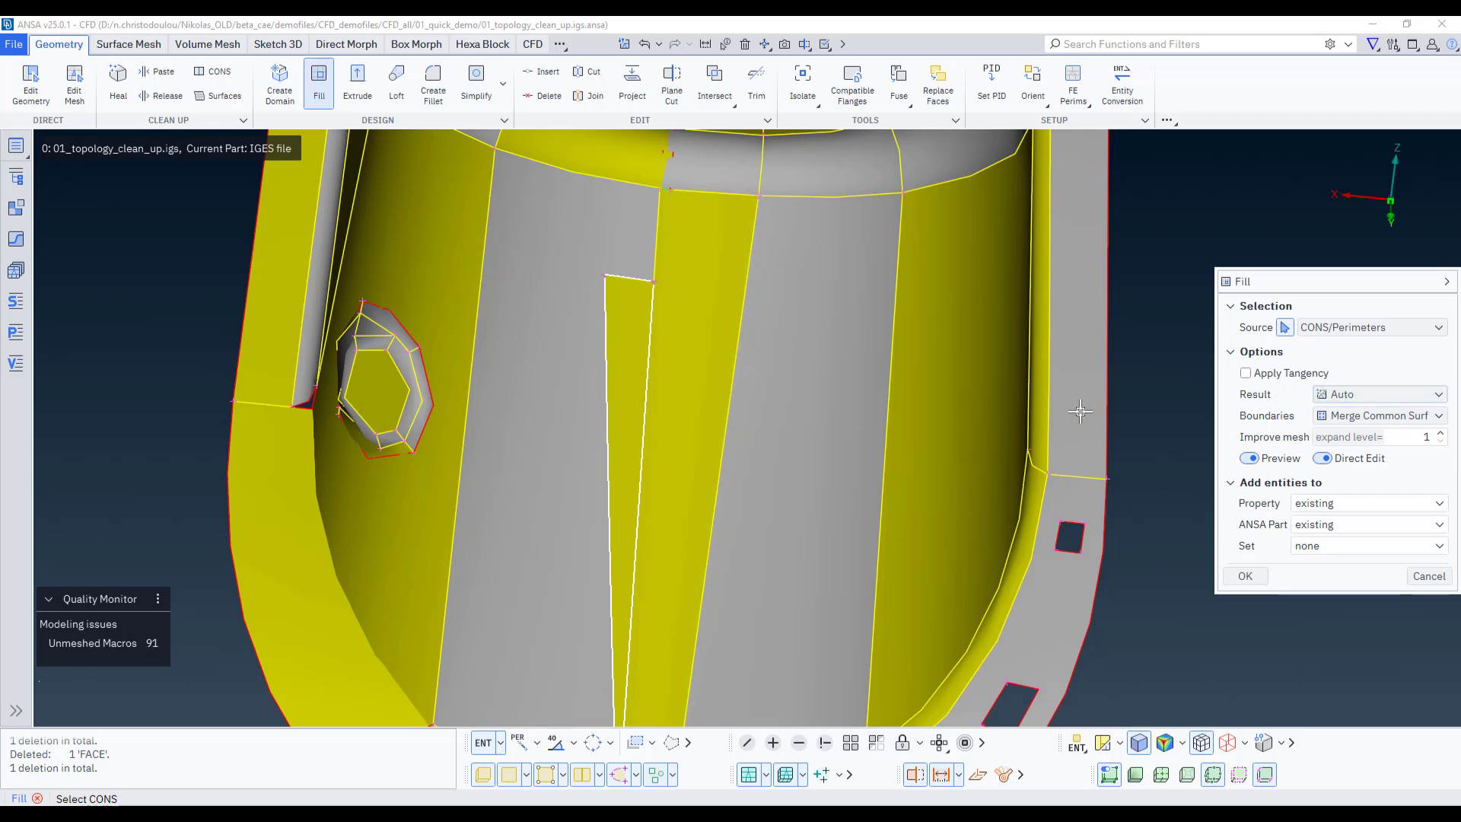
left_click(1333, 417)
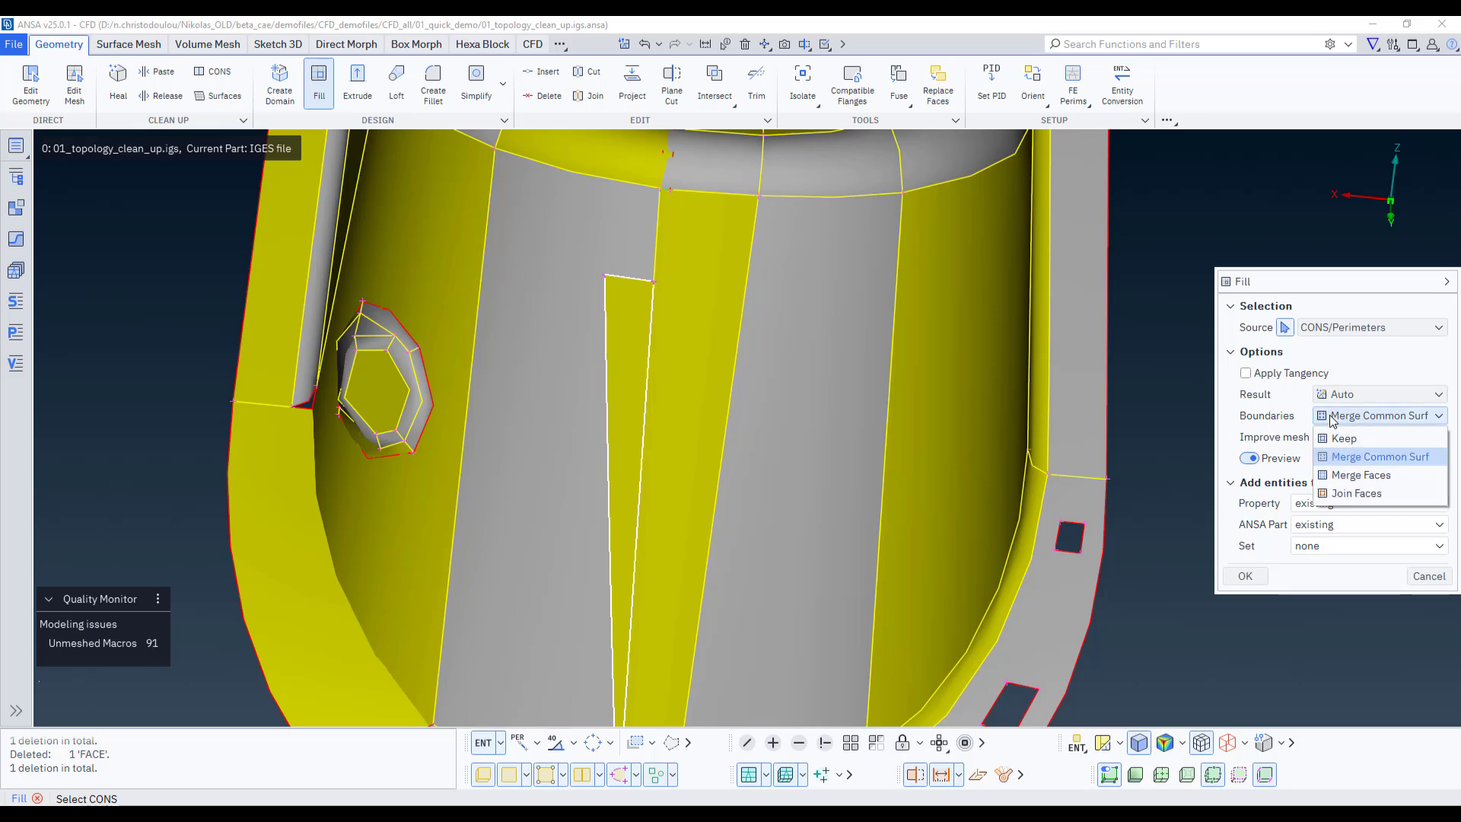
left_click(1333, 418)
left_click(604, 339)
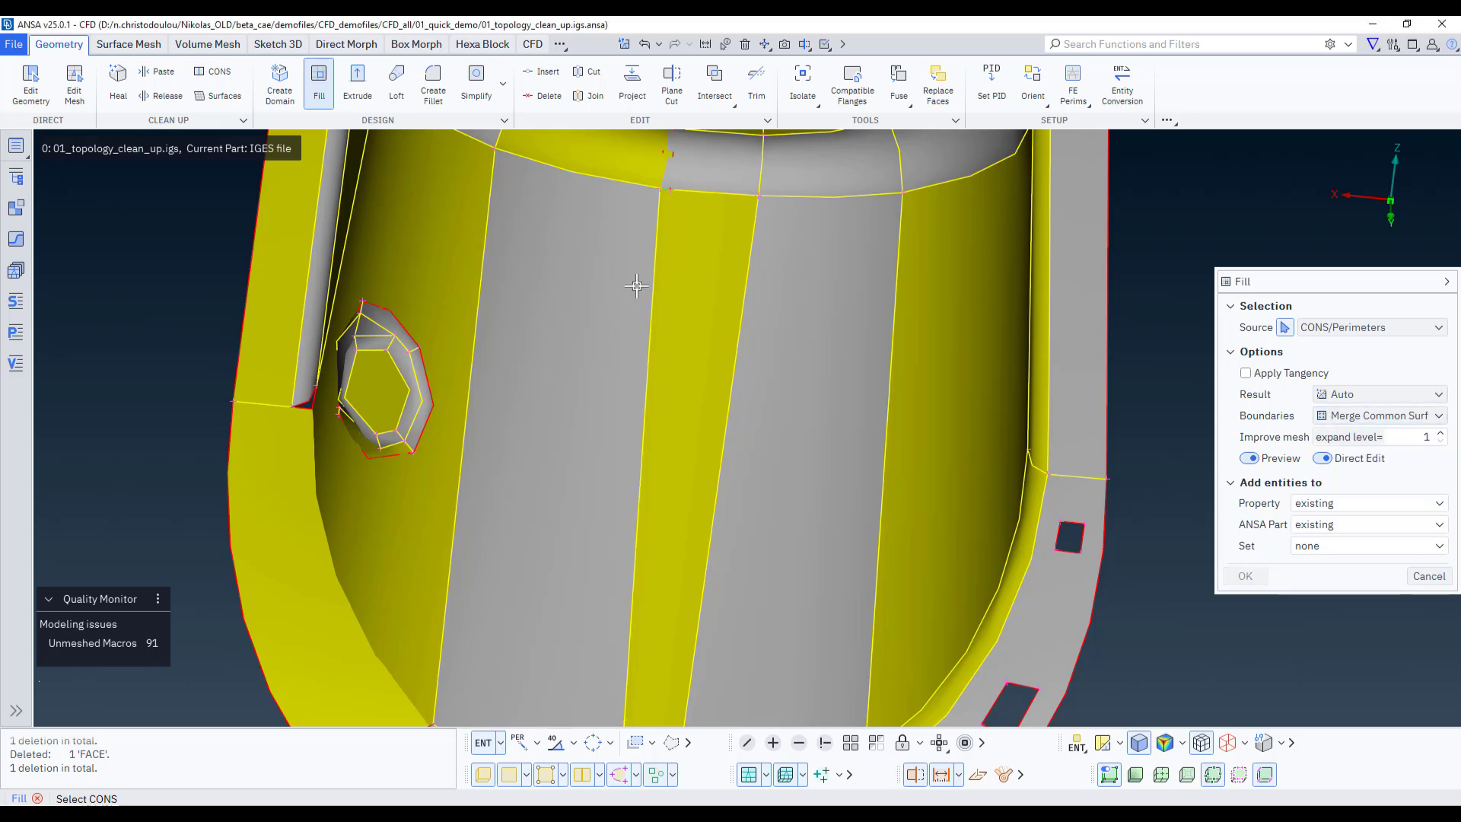
middle_click_drag(619, 377, 626, 290, "ctrl")
scroll(626, 286, "down", 2)
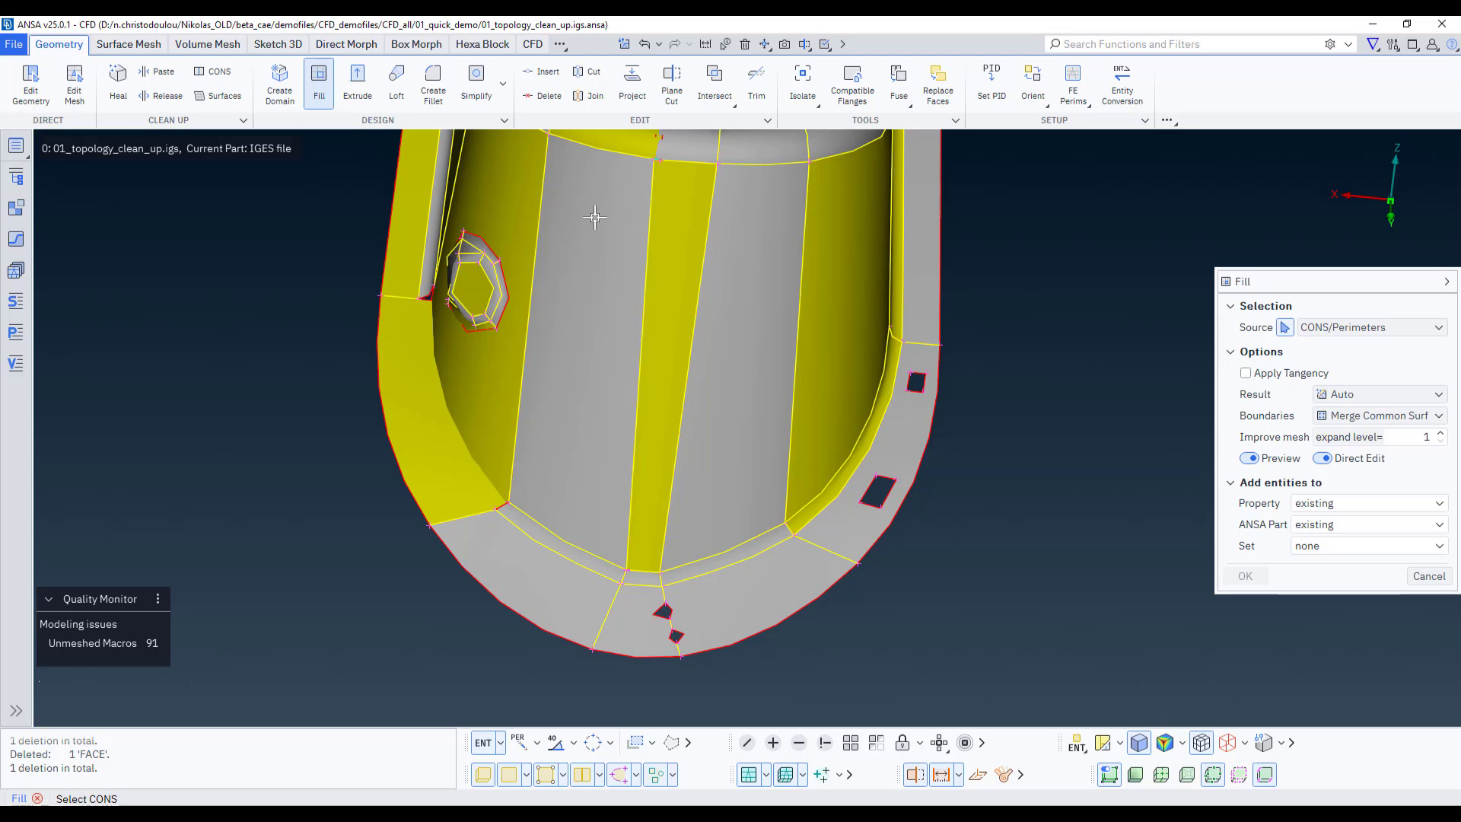
left_click(1429, 577)
Identify and fill the small holes in the bottom flange with Simplify Holes, using Single bound holes and a maximum diameter of 20
middle_click_drag(740, 496, 748, 418, "ctrl")
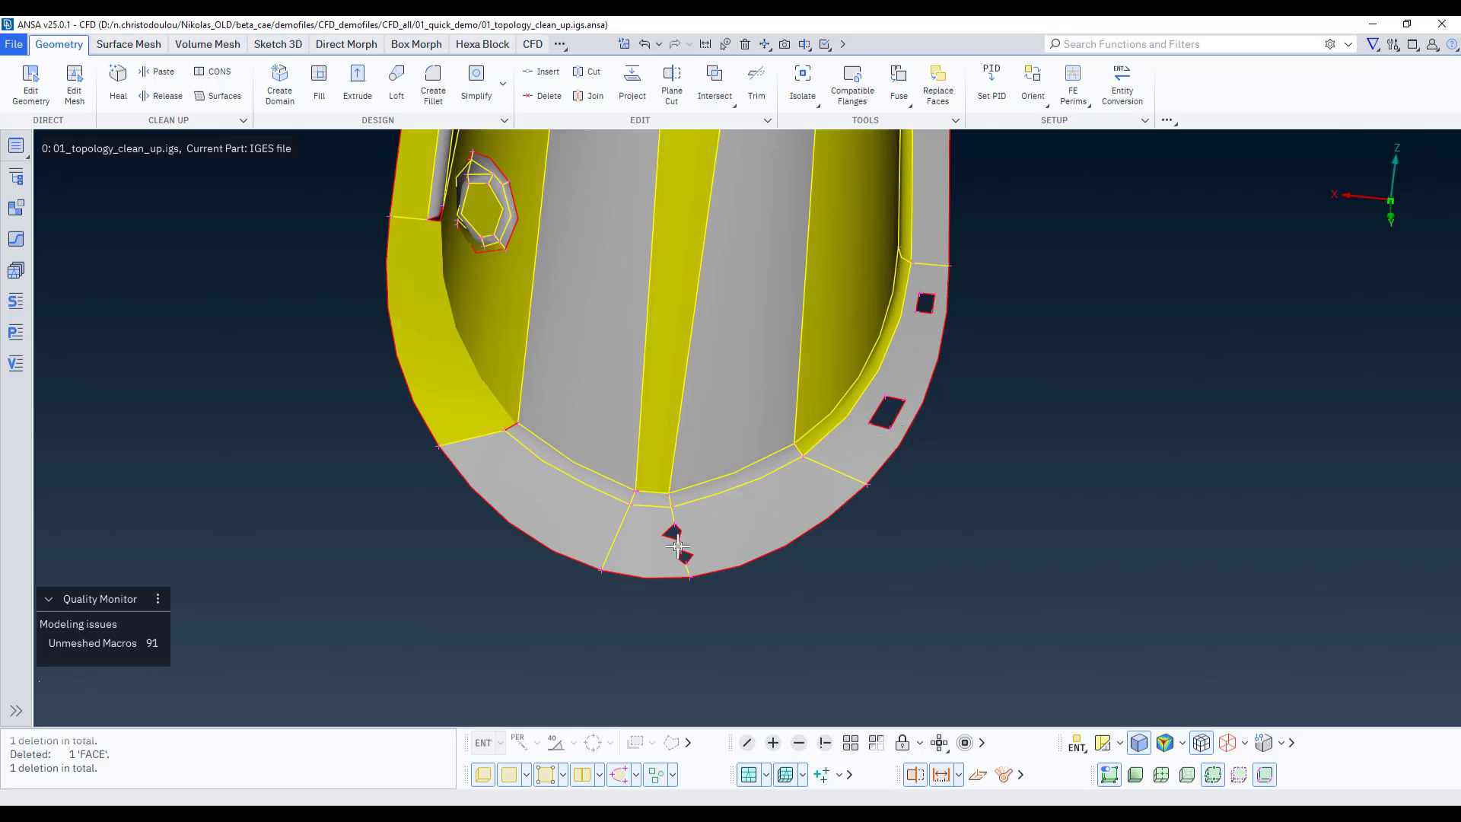
left_click(500, 89)
left_click(511, 120)
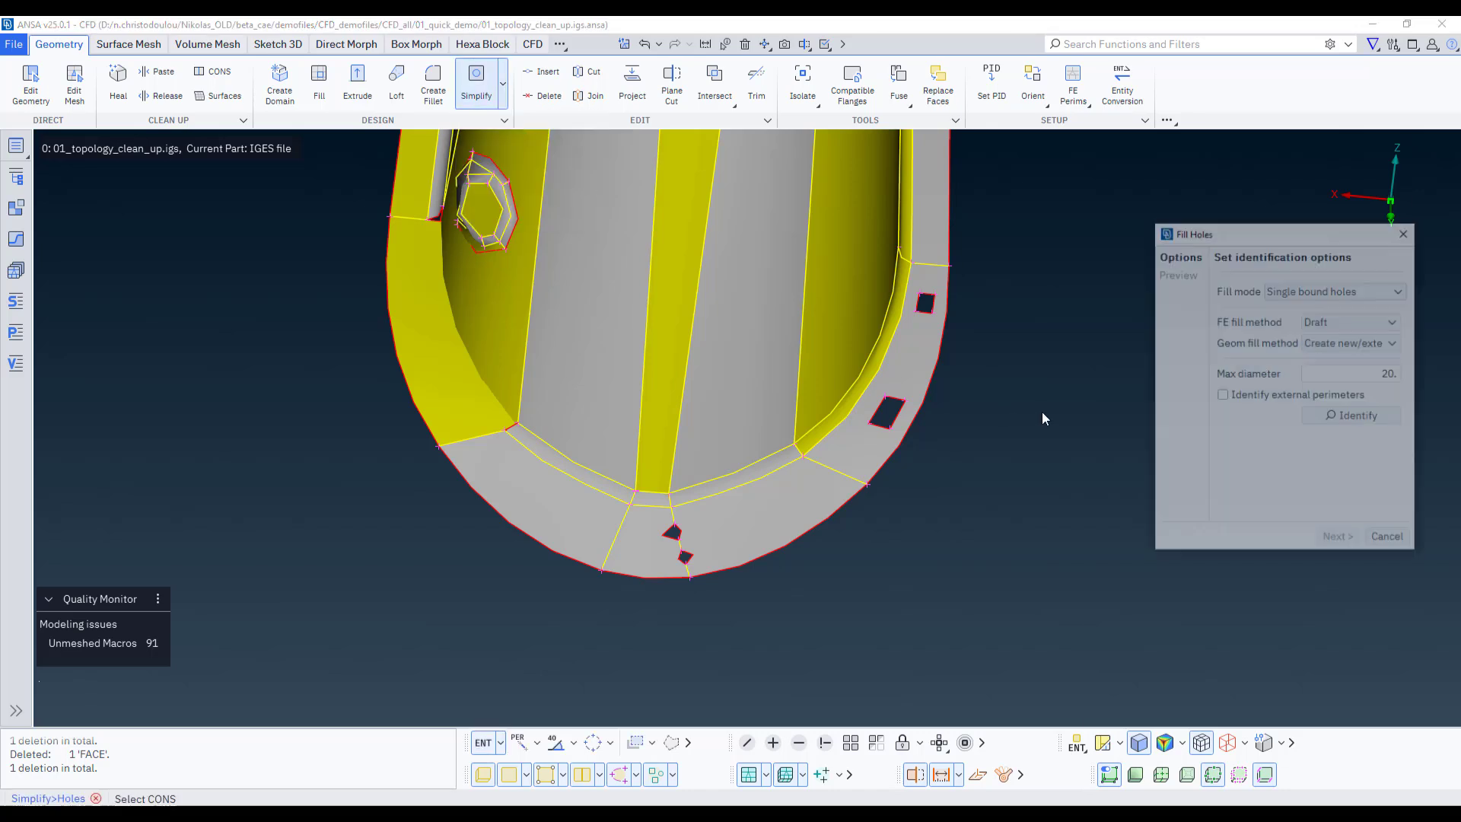
left_click_drag(1353, 379, 1426, 378)
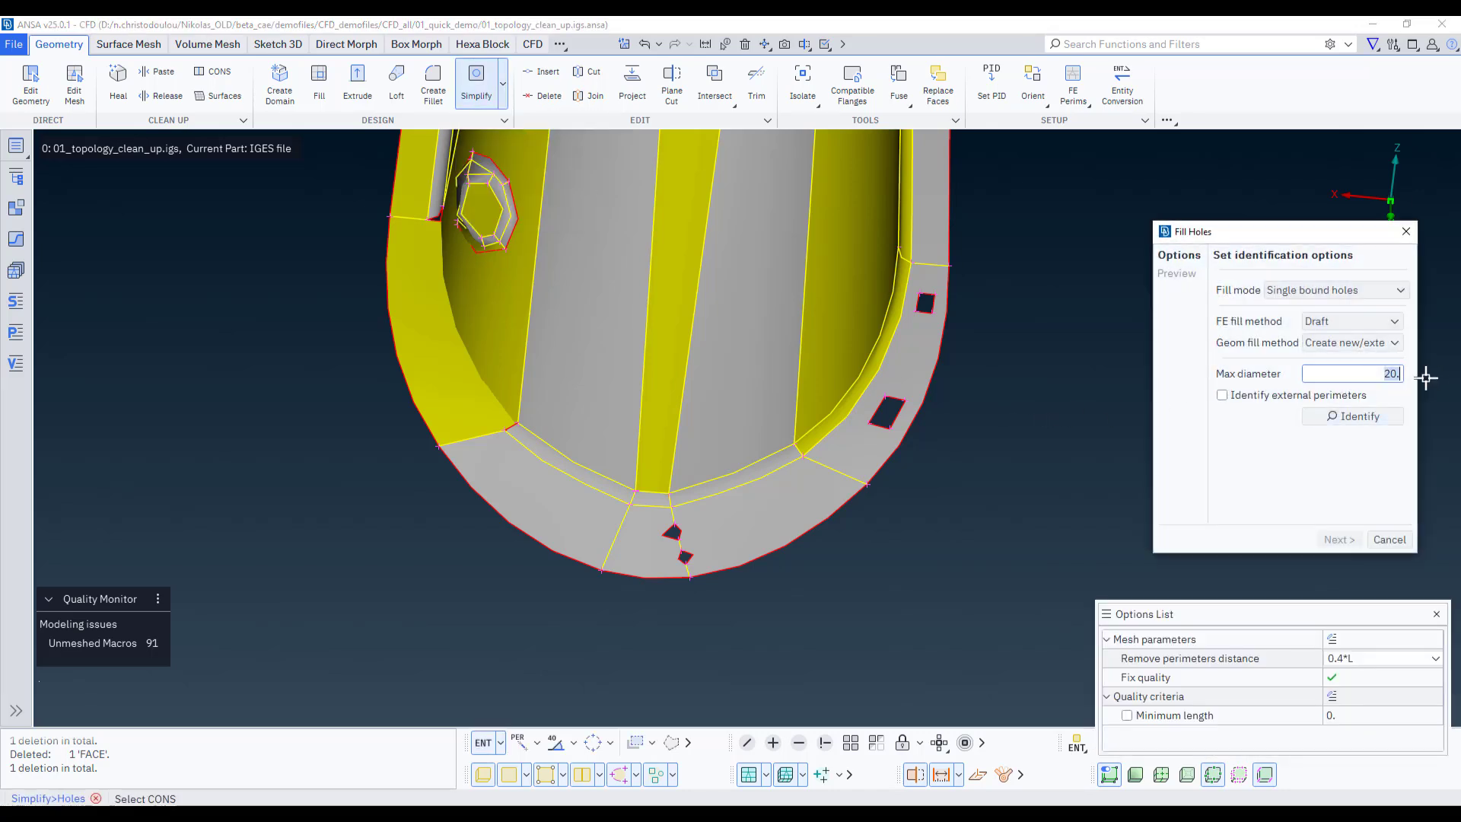
left_click(1356, 418)
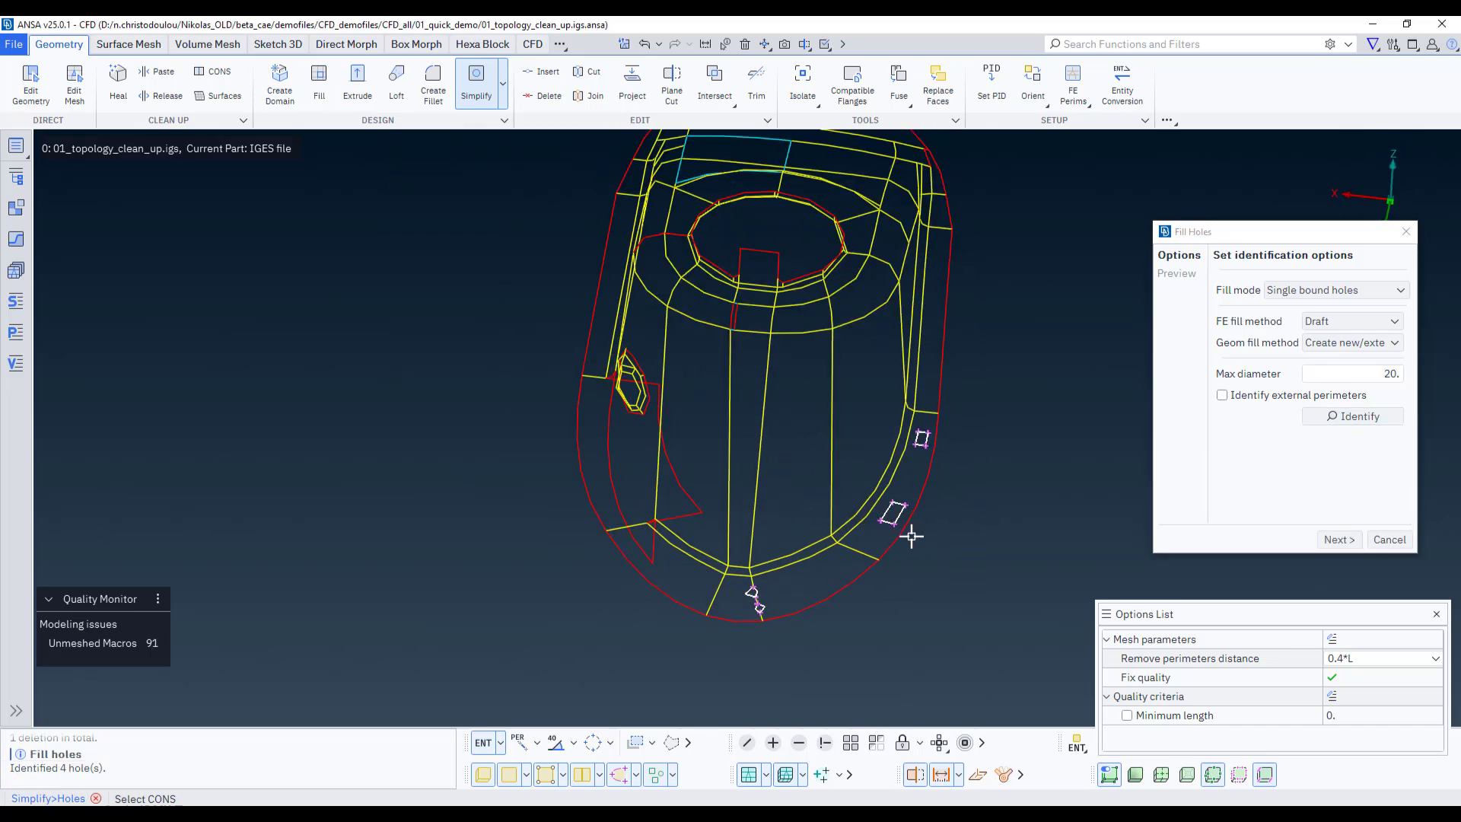
left_click(1343, 541)
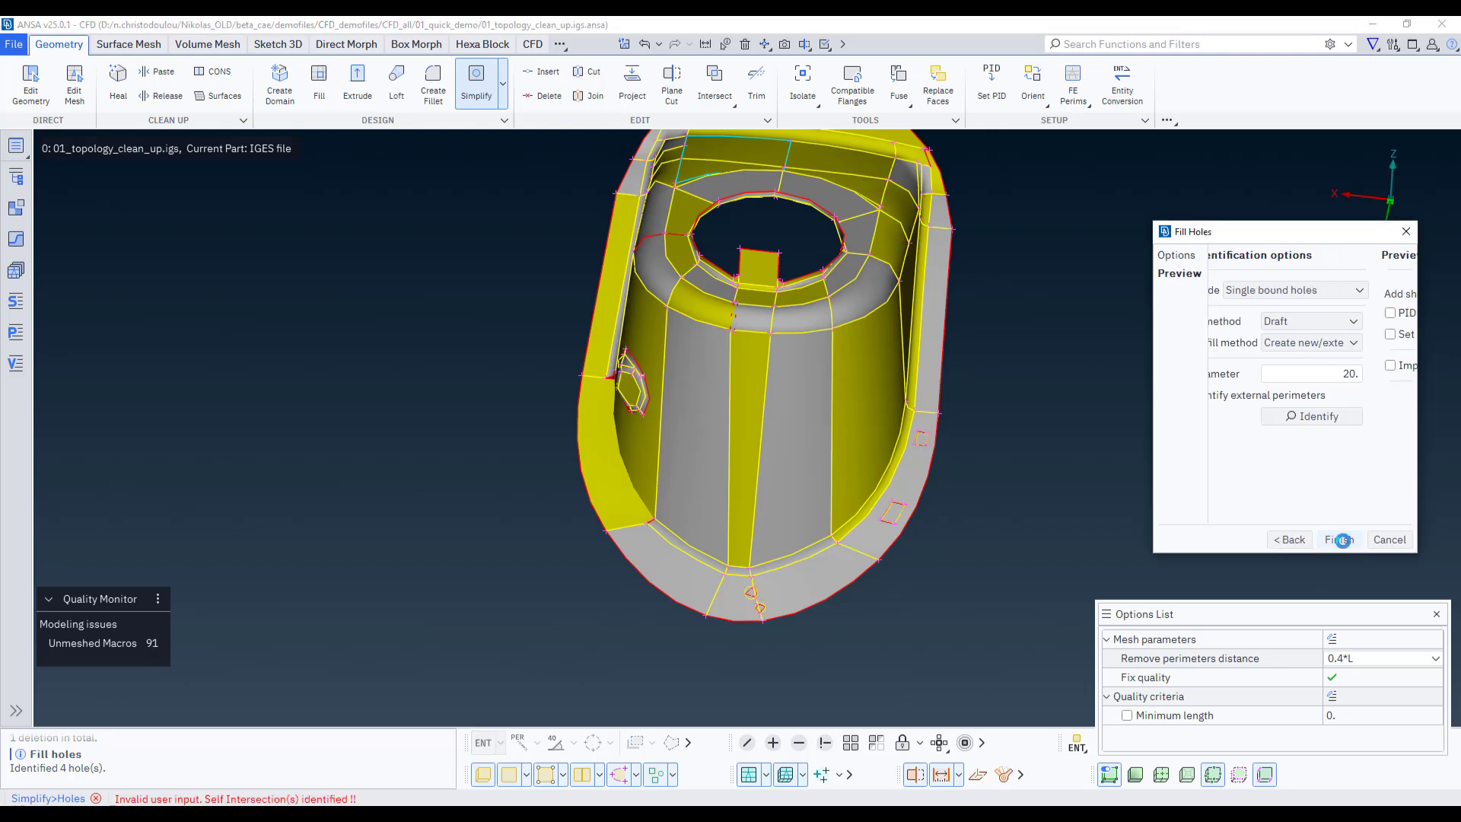
left_click(1339, 541)
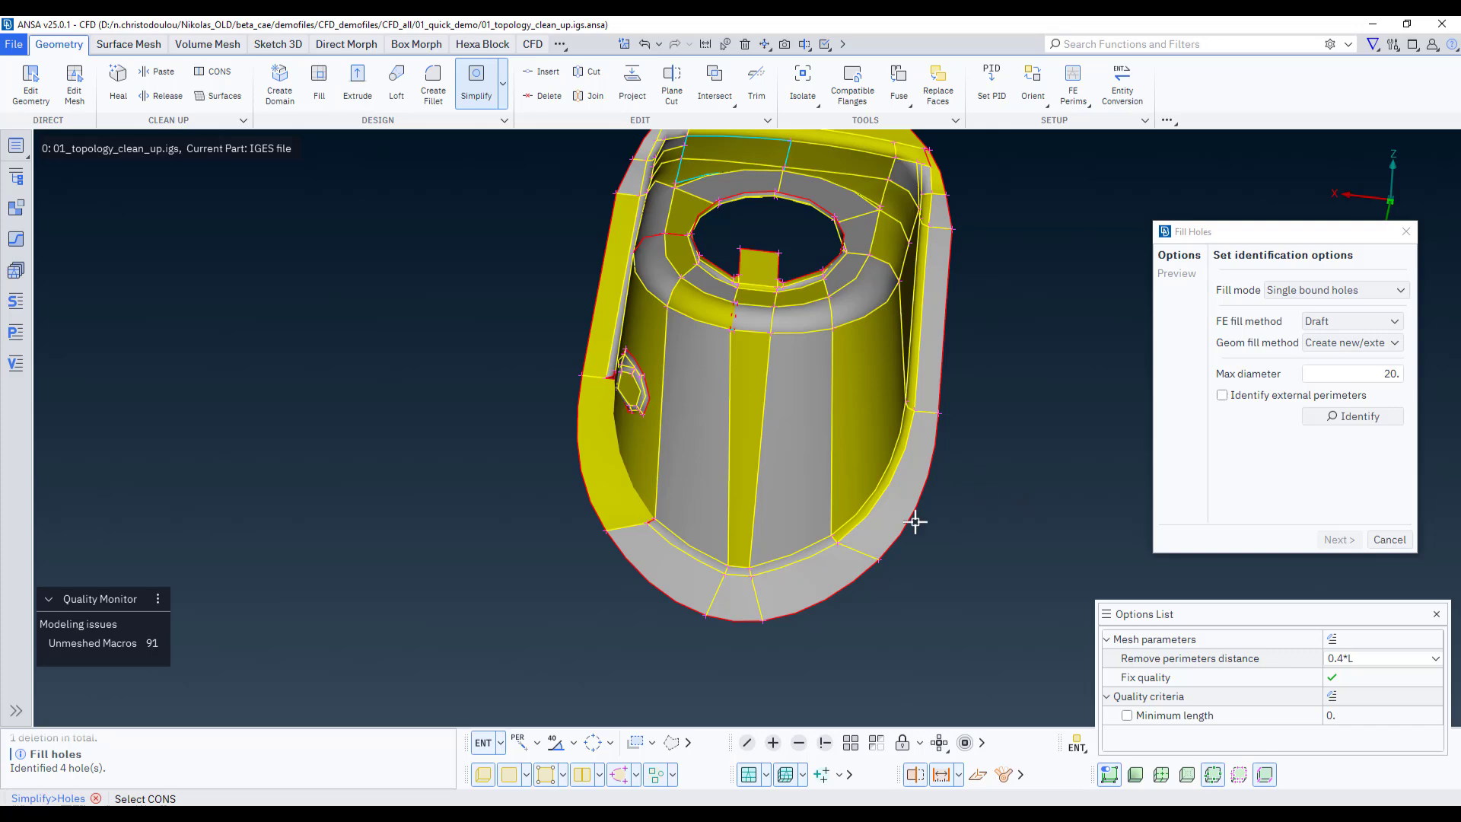
left_click(1436, 614)
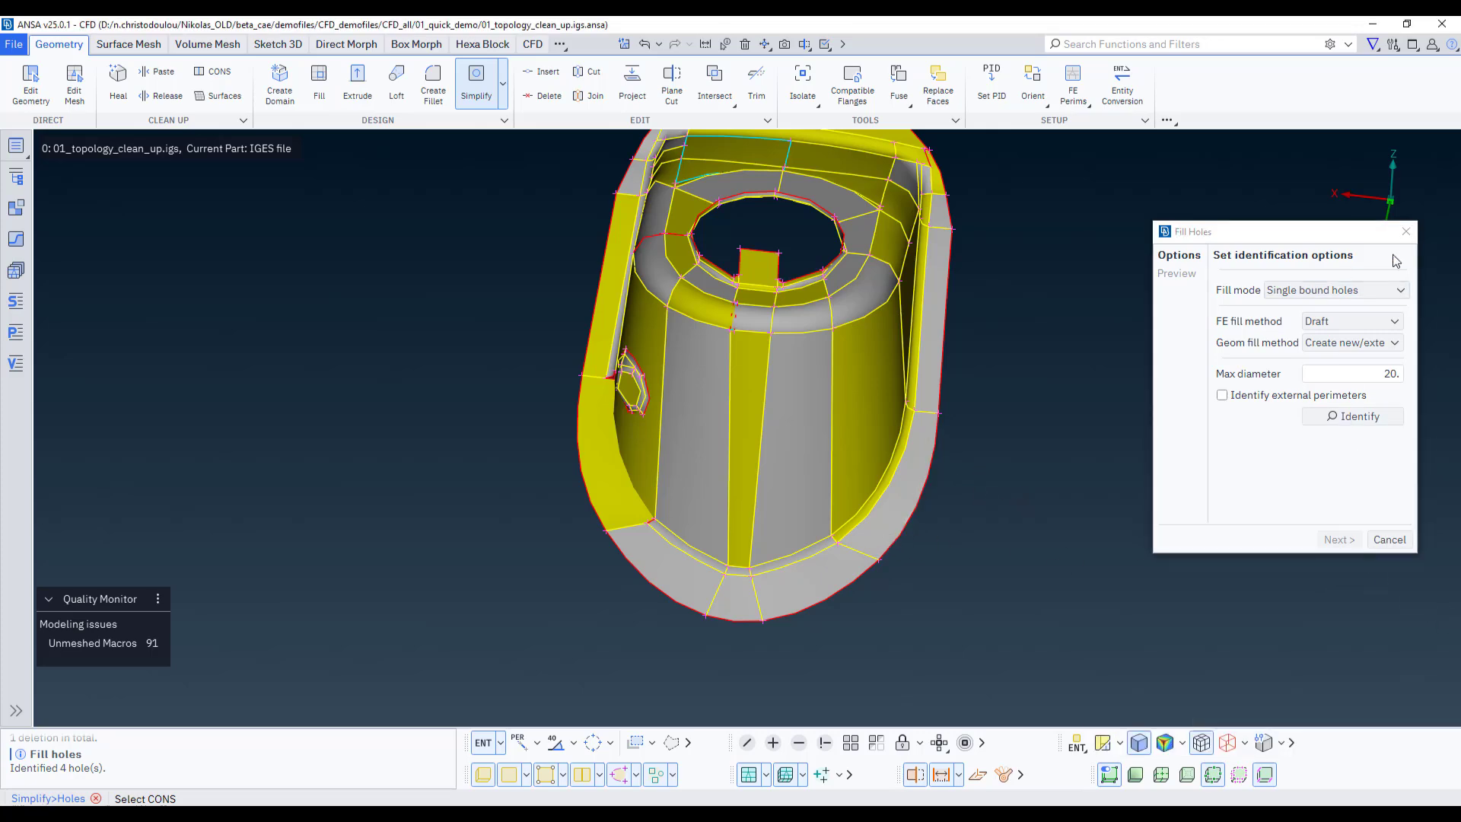
left_click(1406, 231)
left_click_drag(793, 407, 618, 441, "ctrl")
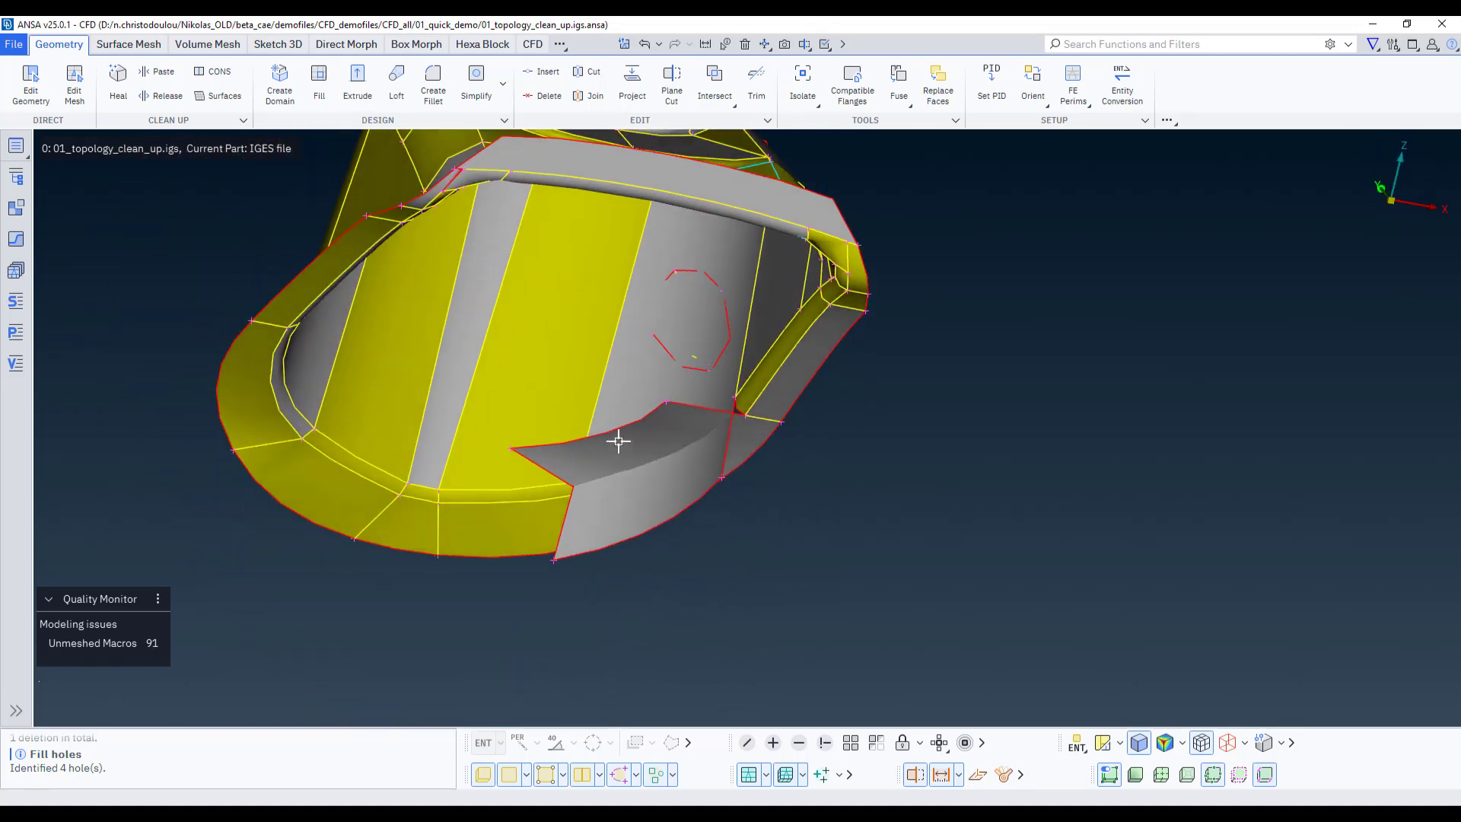
left_click_drag(711, 453, 814, 502, "ctrl")
left_click(718, 106)
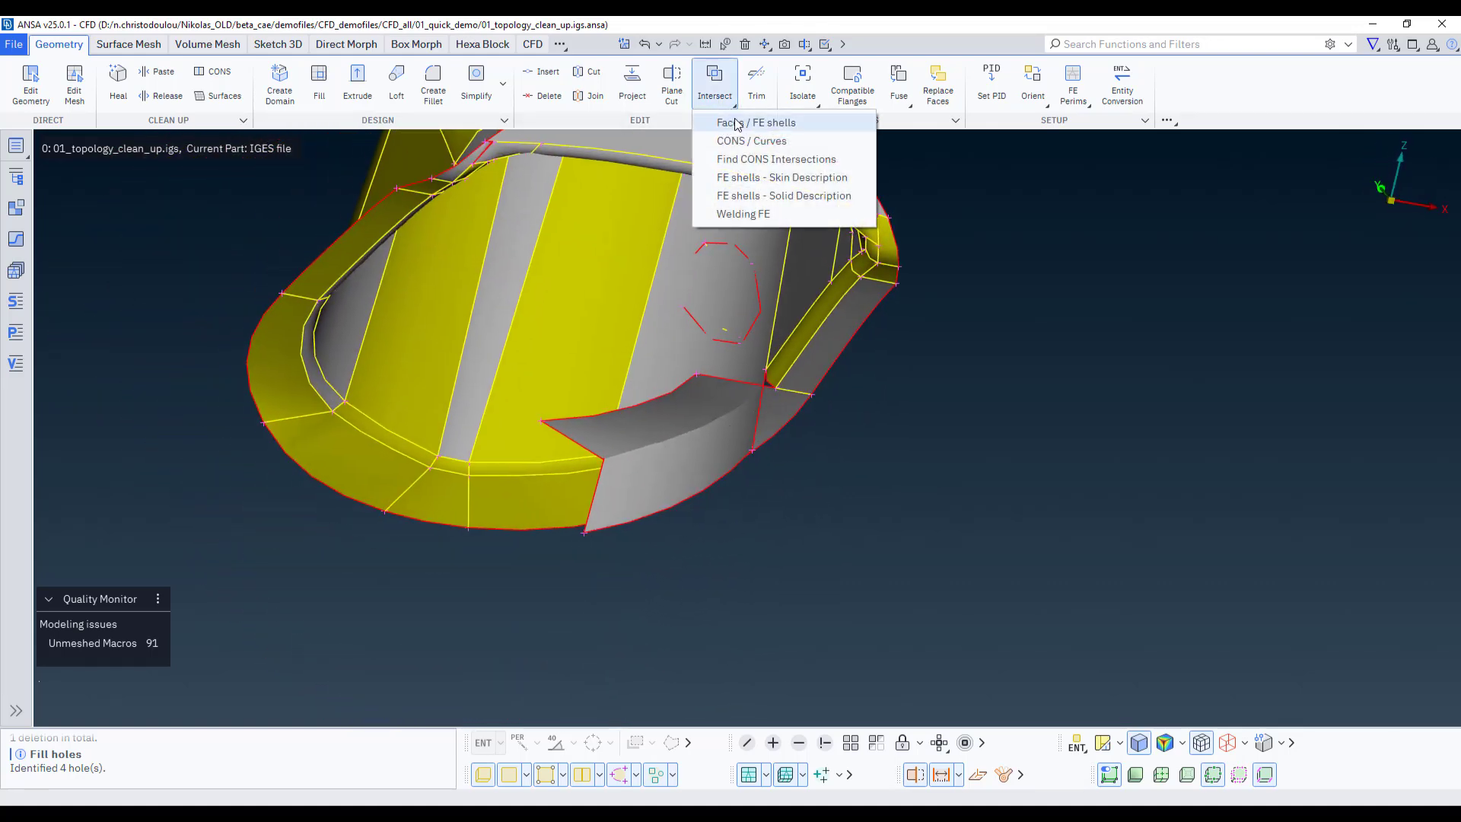
left_click(737, 123)
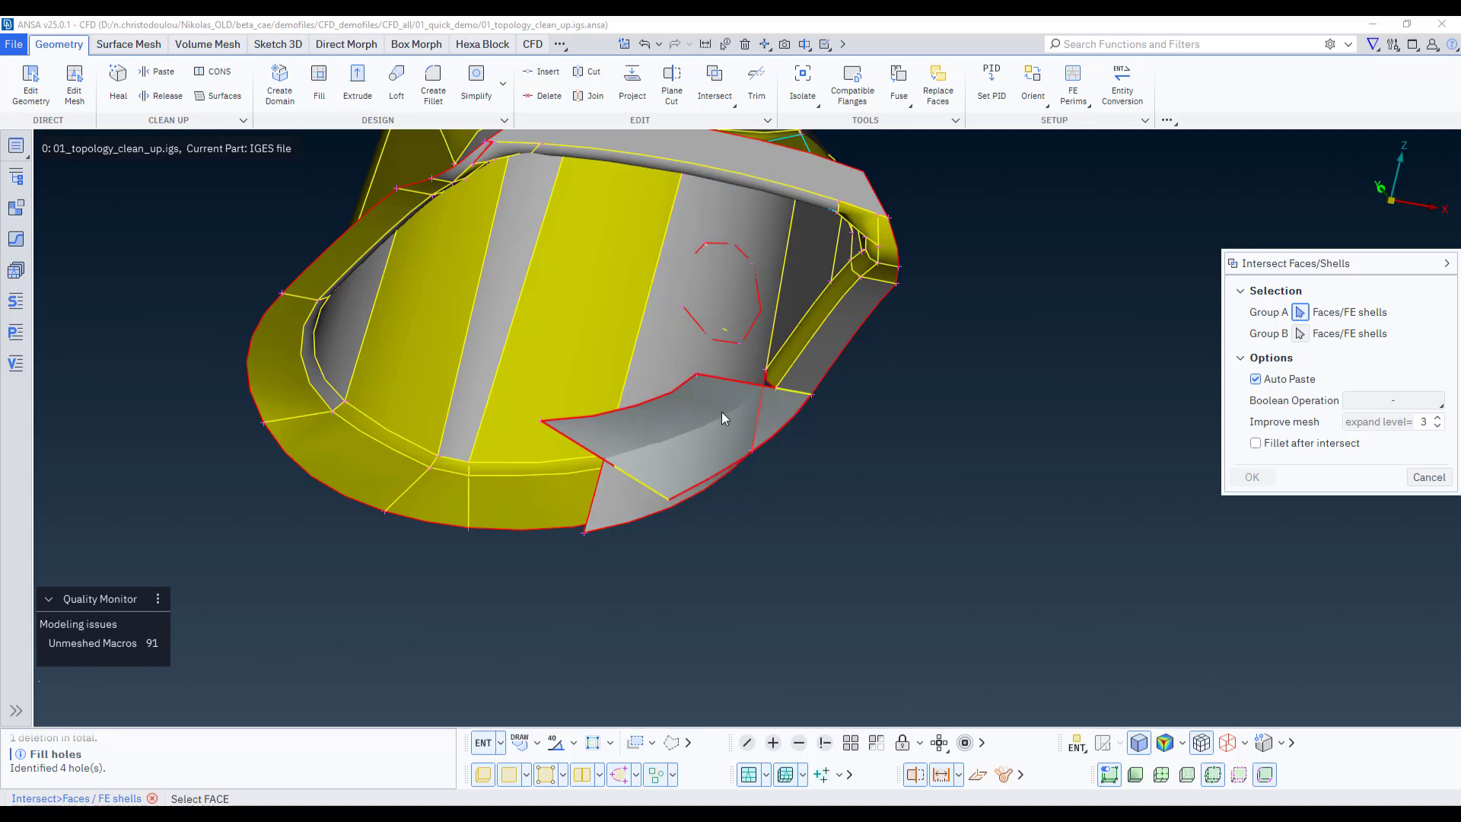
left_click(1427, 476)
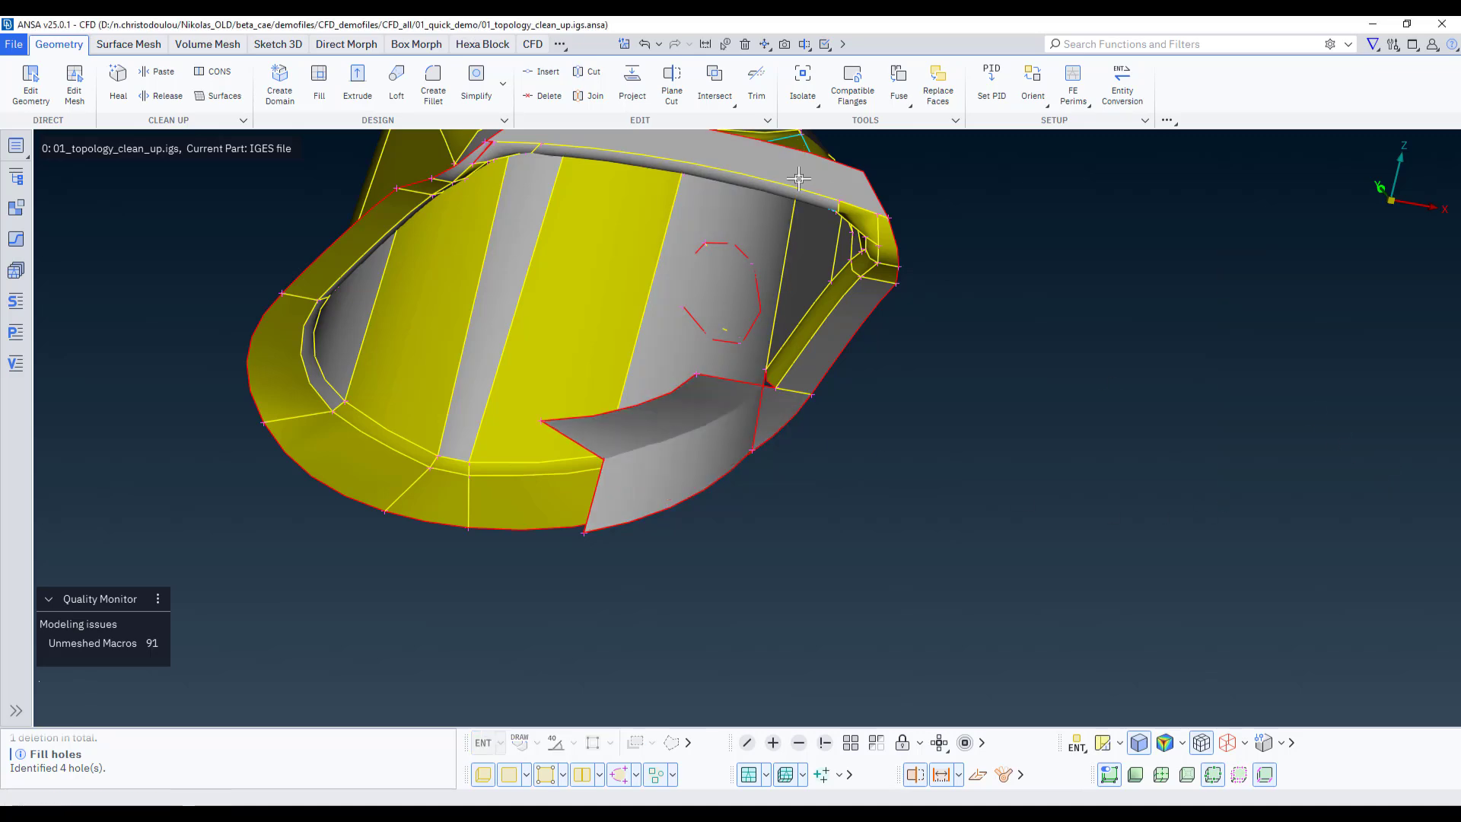
Trim the excess portions of the two intersecting faces, the side wall and the flange, on the inside of the part
left_click(756, 84)
left_click(677, 405)
left_click(683, 460)
left_click_drag(705, 480, 799, 400, "ctrl")
middle_click(720, 521)
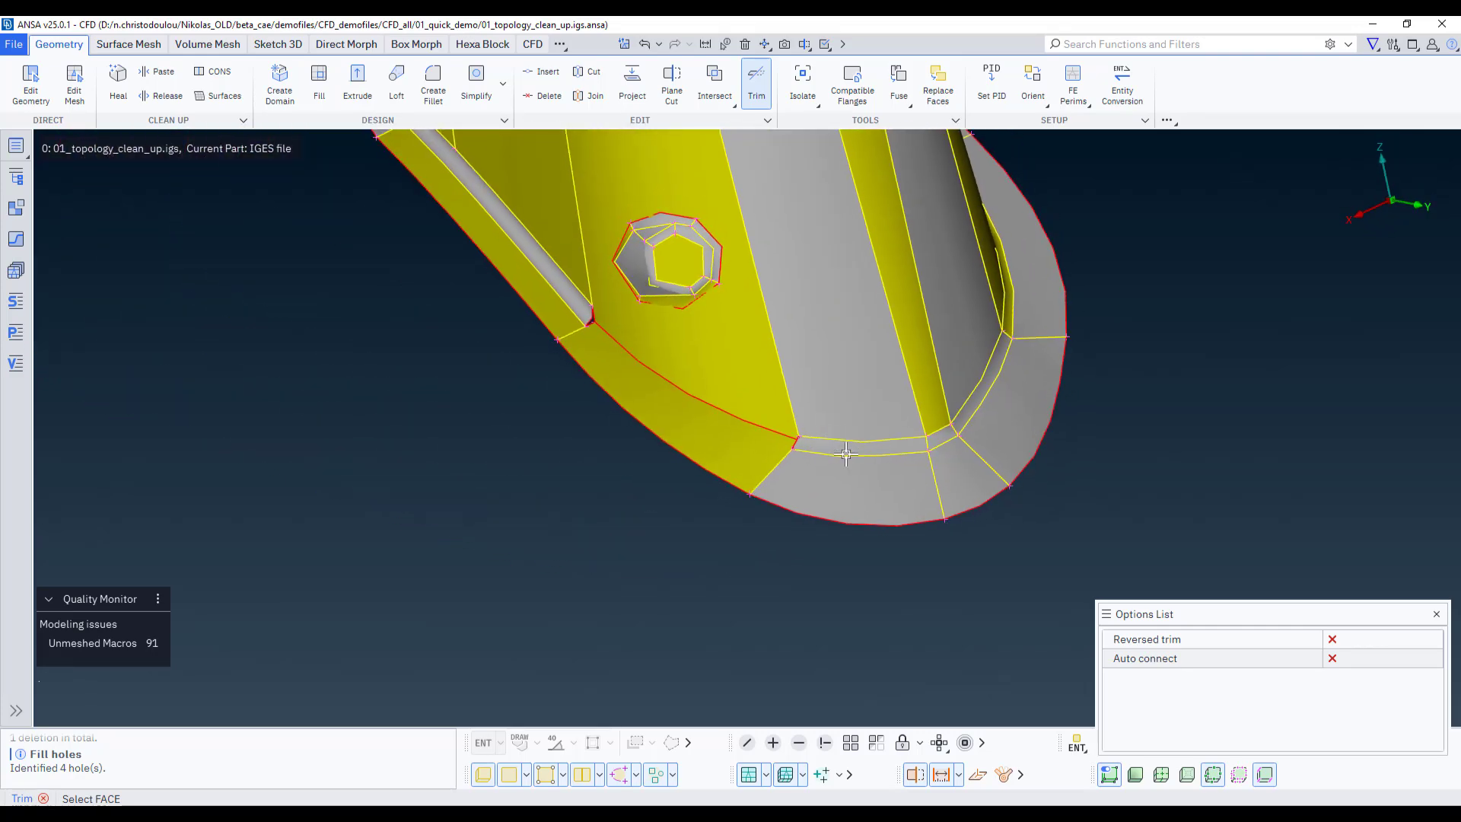
Heal the unconnected edges between the trimmed side-wall face and the flange face
scroll(802, 388, "up", 2)
left_click(118, 84)
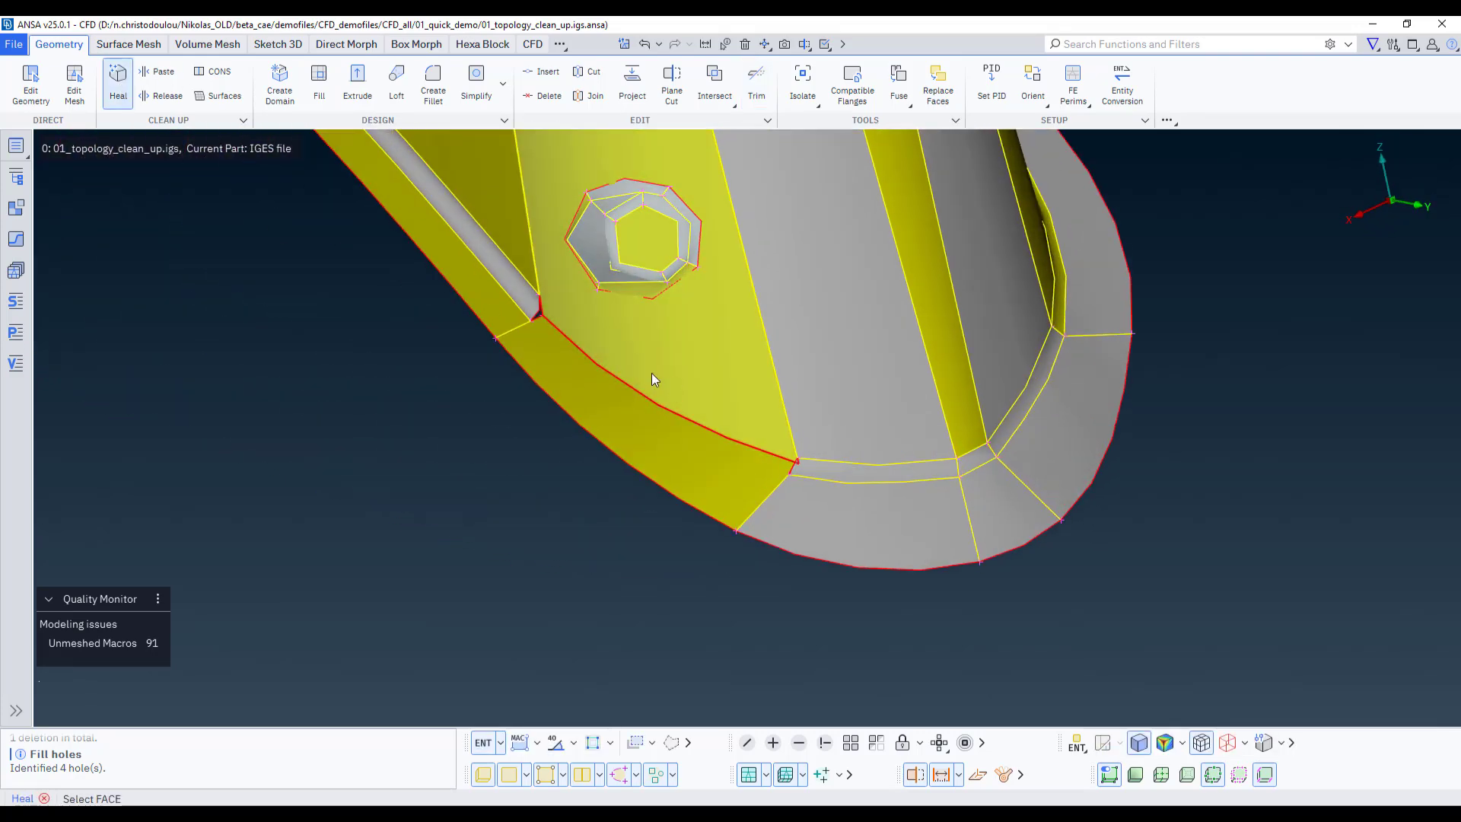
left_click_drag(611, 362, 598, 392)
middle_click(521, 480)
Cut the flange face lengthwise between the lower end corners of the two adjacent fillets, using the Parametric cut option
scroll(598, 392, "up", 5)
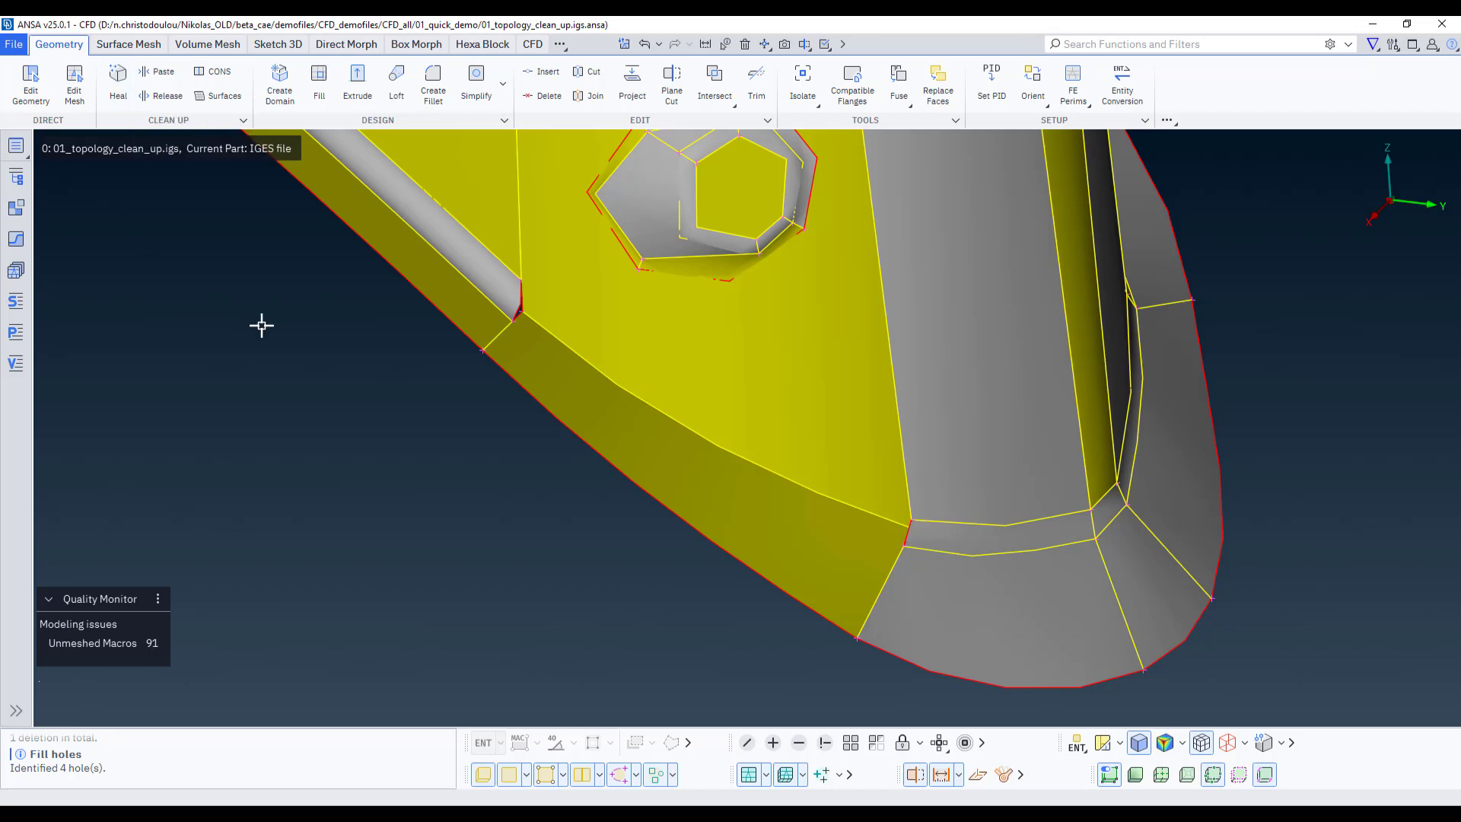
left_click(592, 72)
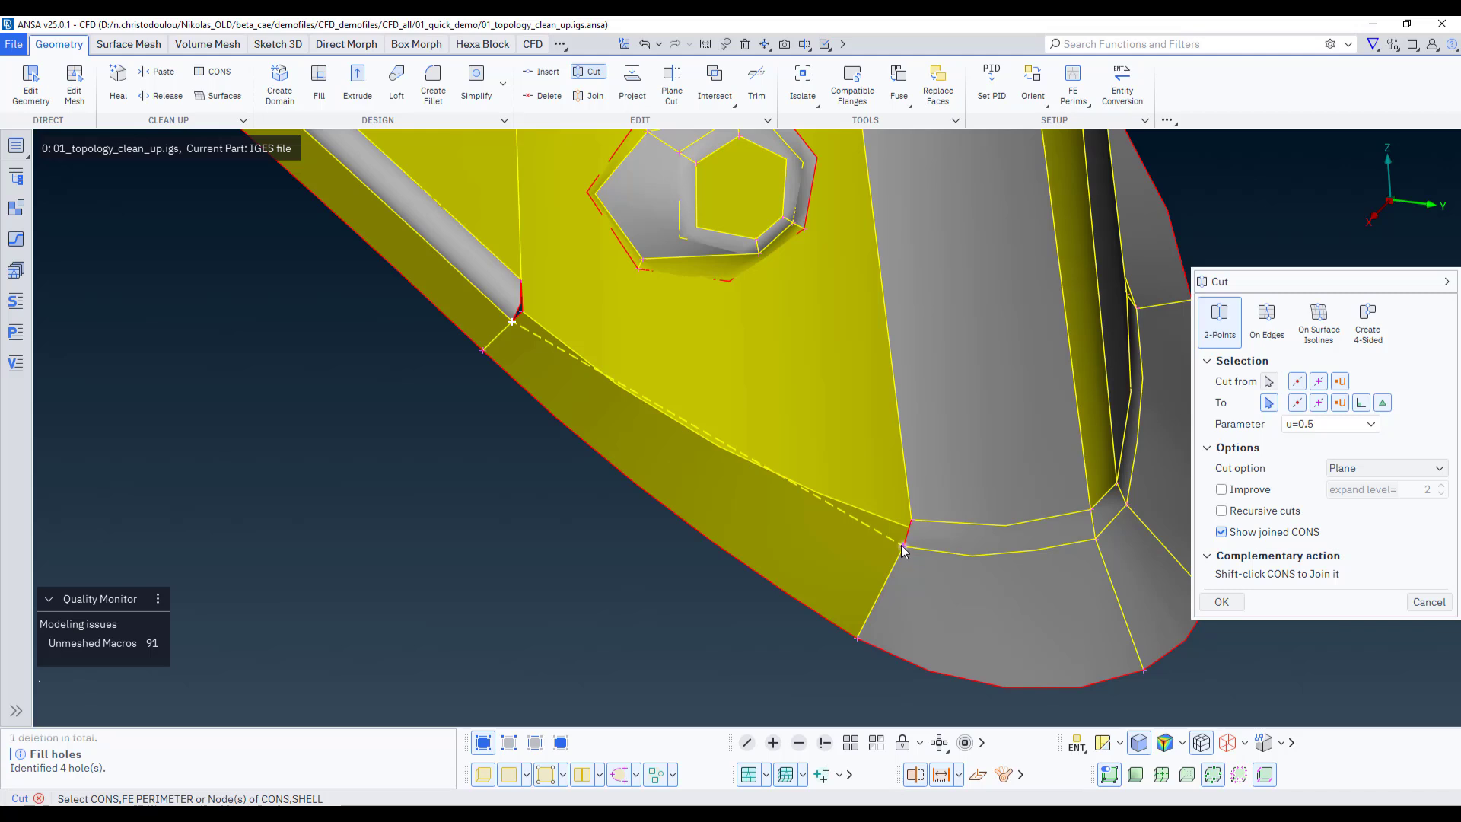
left_click(1374, 470)
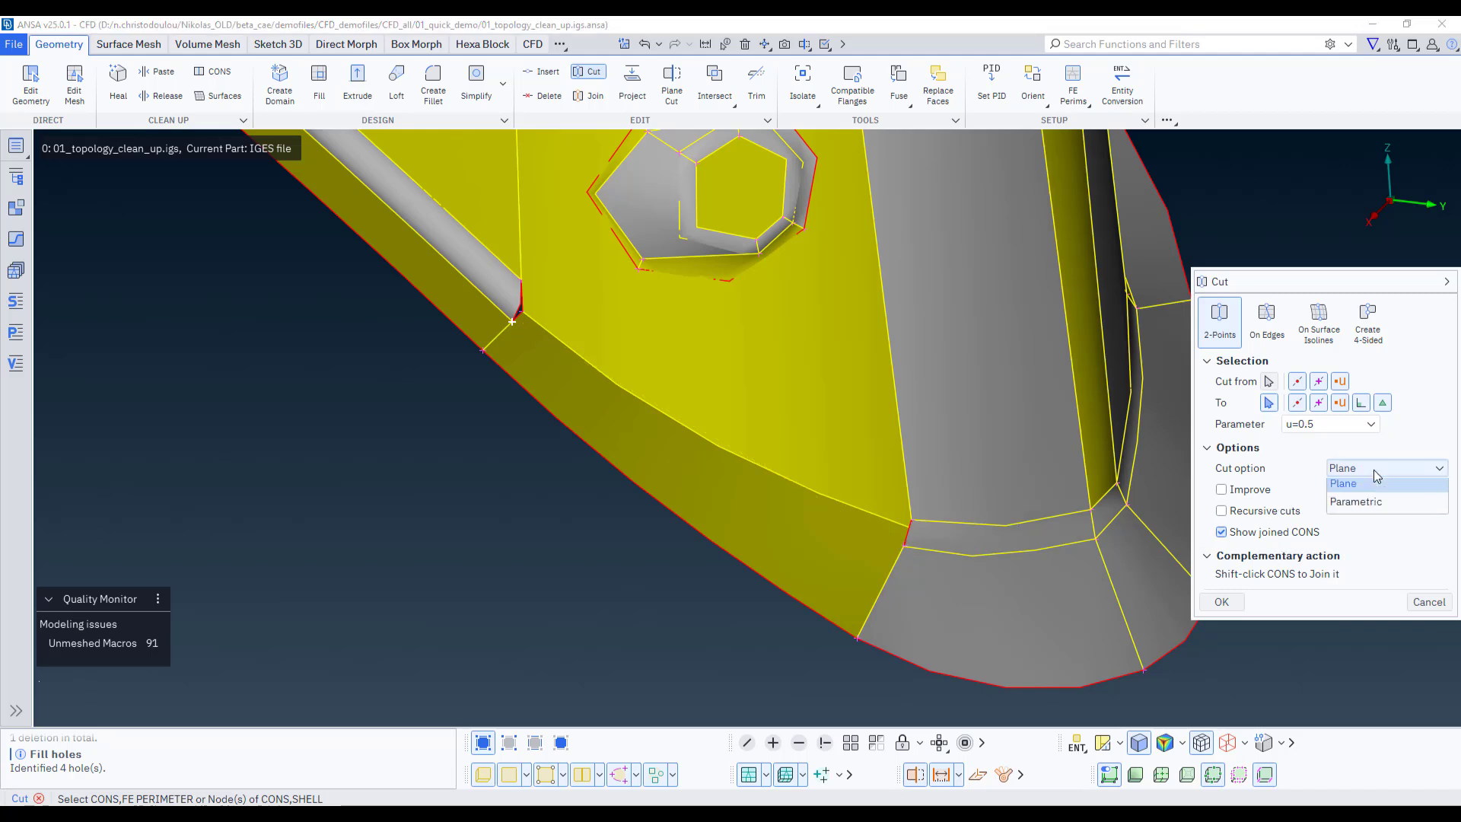
left_click(1363, 506)
left_click(886, 536)
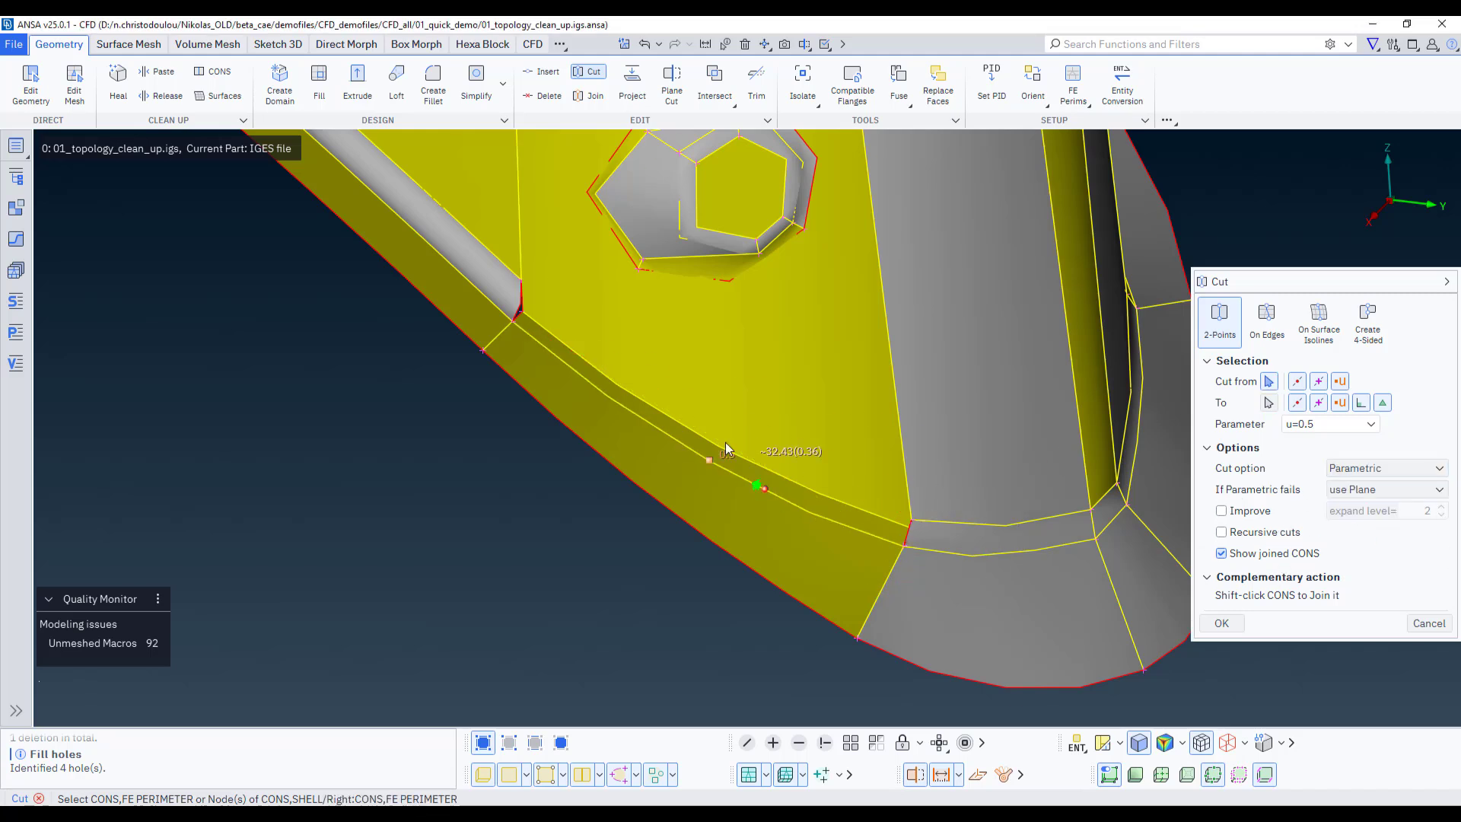
Cut the side-wall face between the upper end corners of the two adjacent fillets, using the Parametric option
left_click(520, 281)
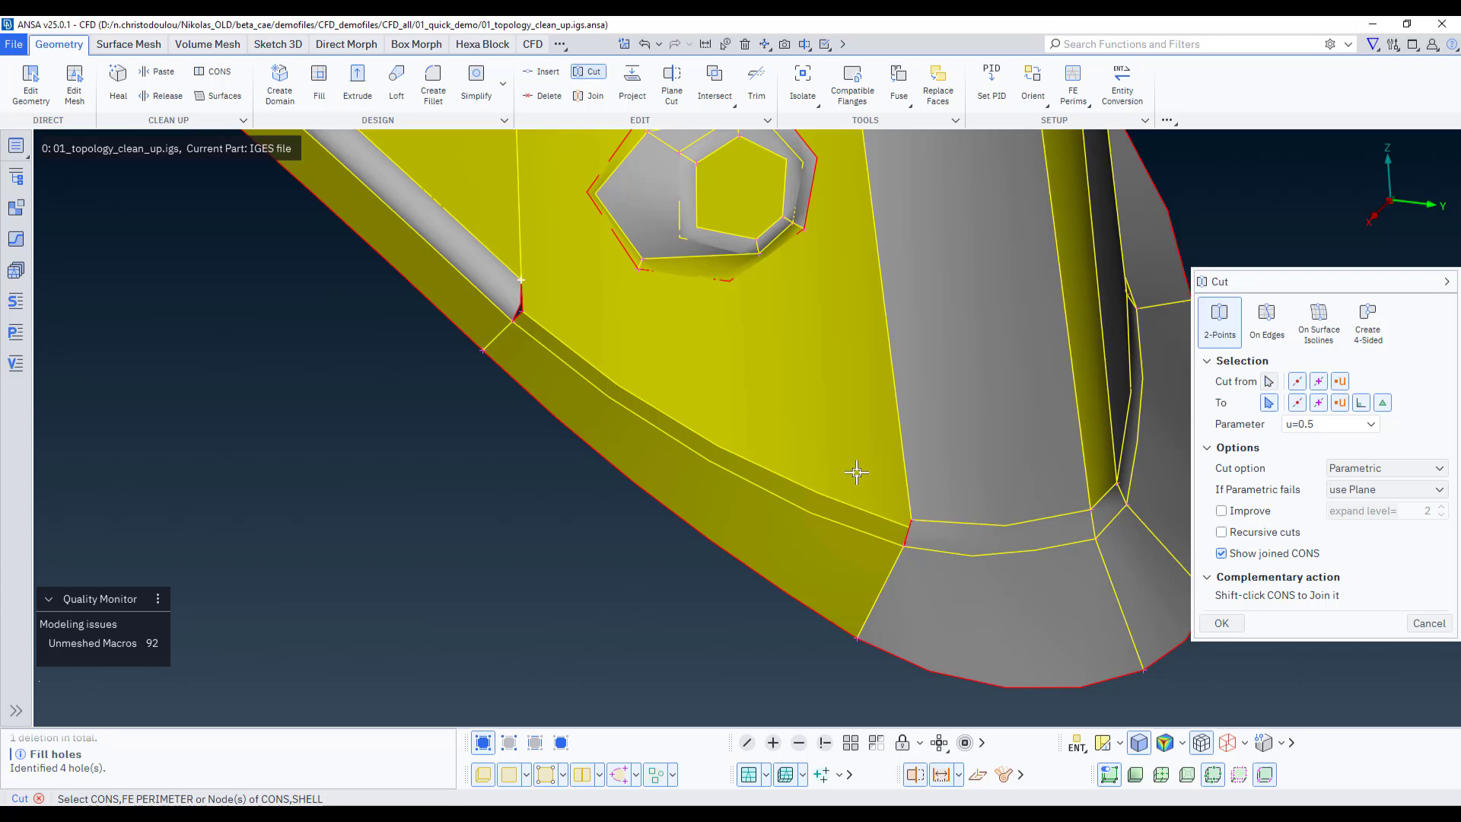
left_click(911, 520)
middle_click(769, 365)
Delete the two narrow strip faces between the side-wall cut and the flange cut
left_click(745, 44)
scroll(639, 321, "up", 4)
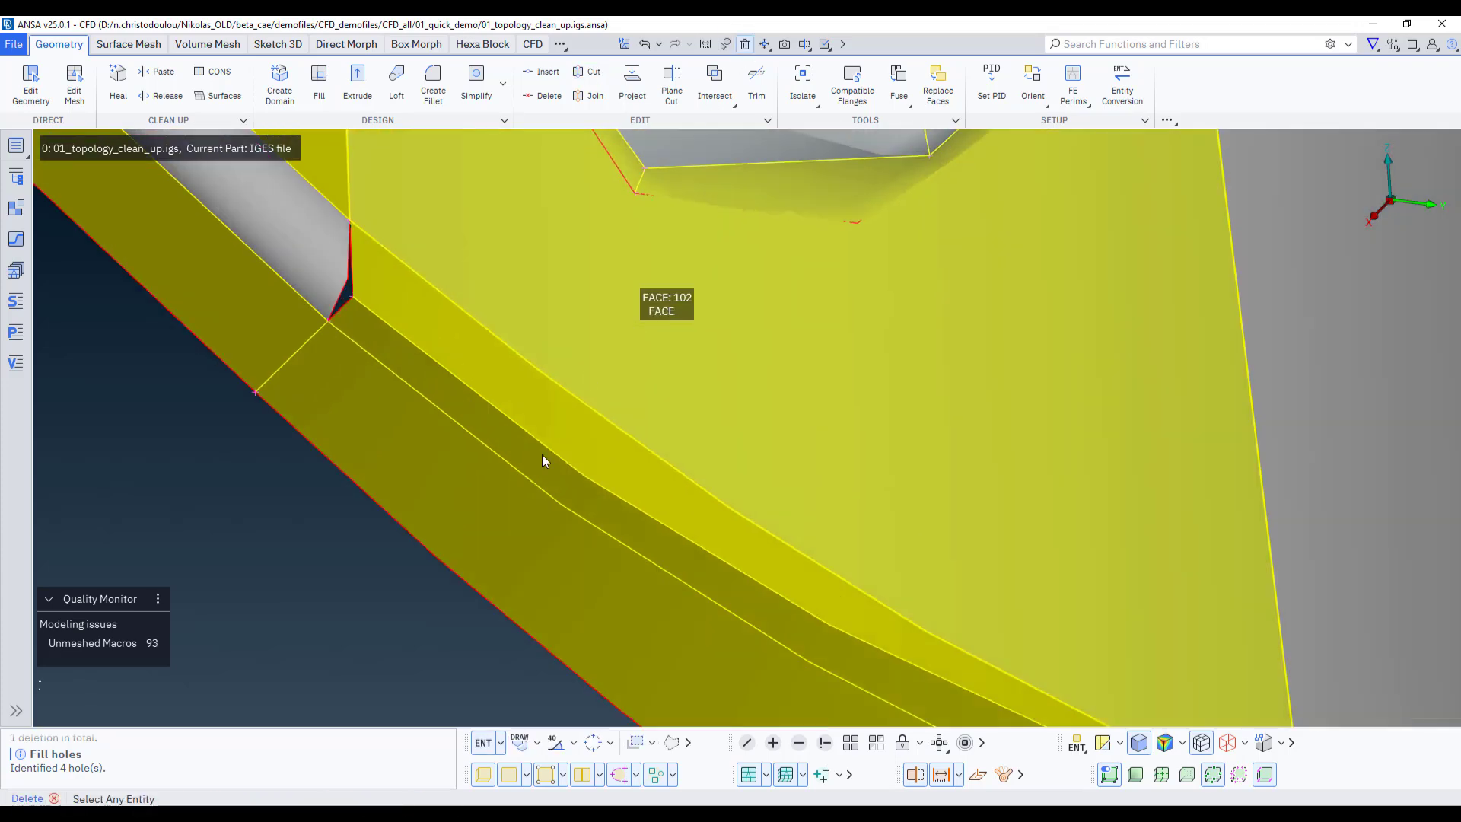
left_click(541, 455)
left_click(549, 437)
middle_click(532, 408)
left_click(424, 456)
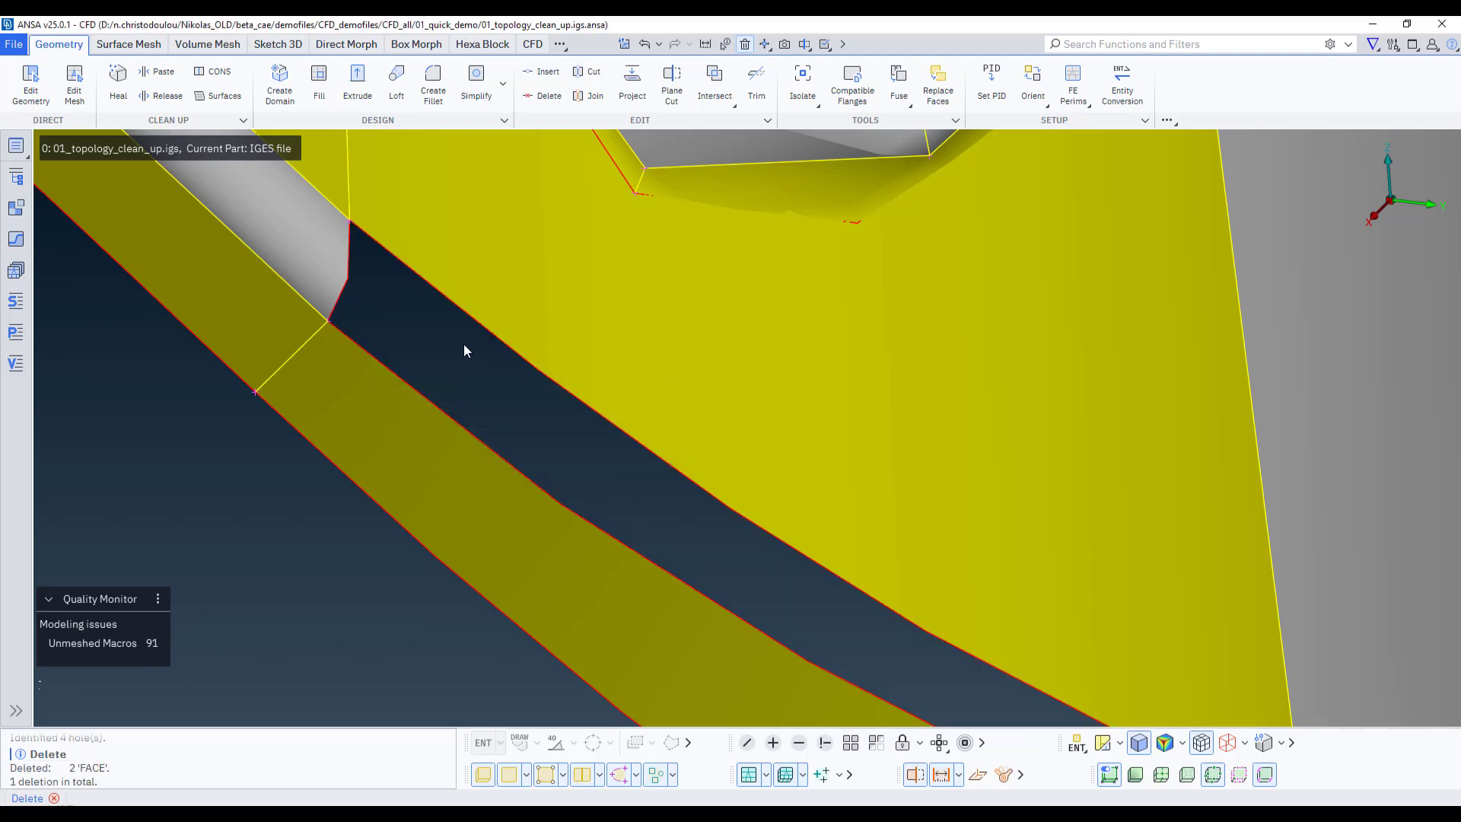
Fill the narrow strip opening between the side-wall face and the flange face from its closed boundary perimeter
scroll(464, 345, "down", 3)
left_click(318, 86)
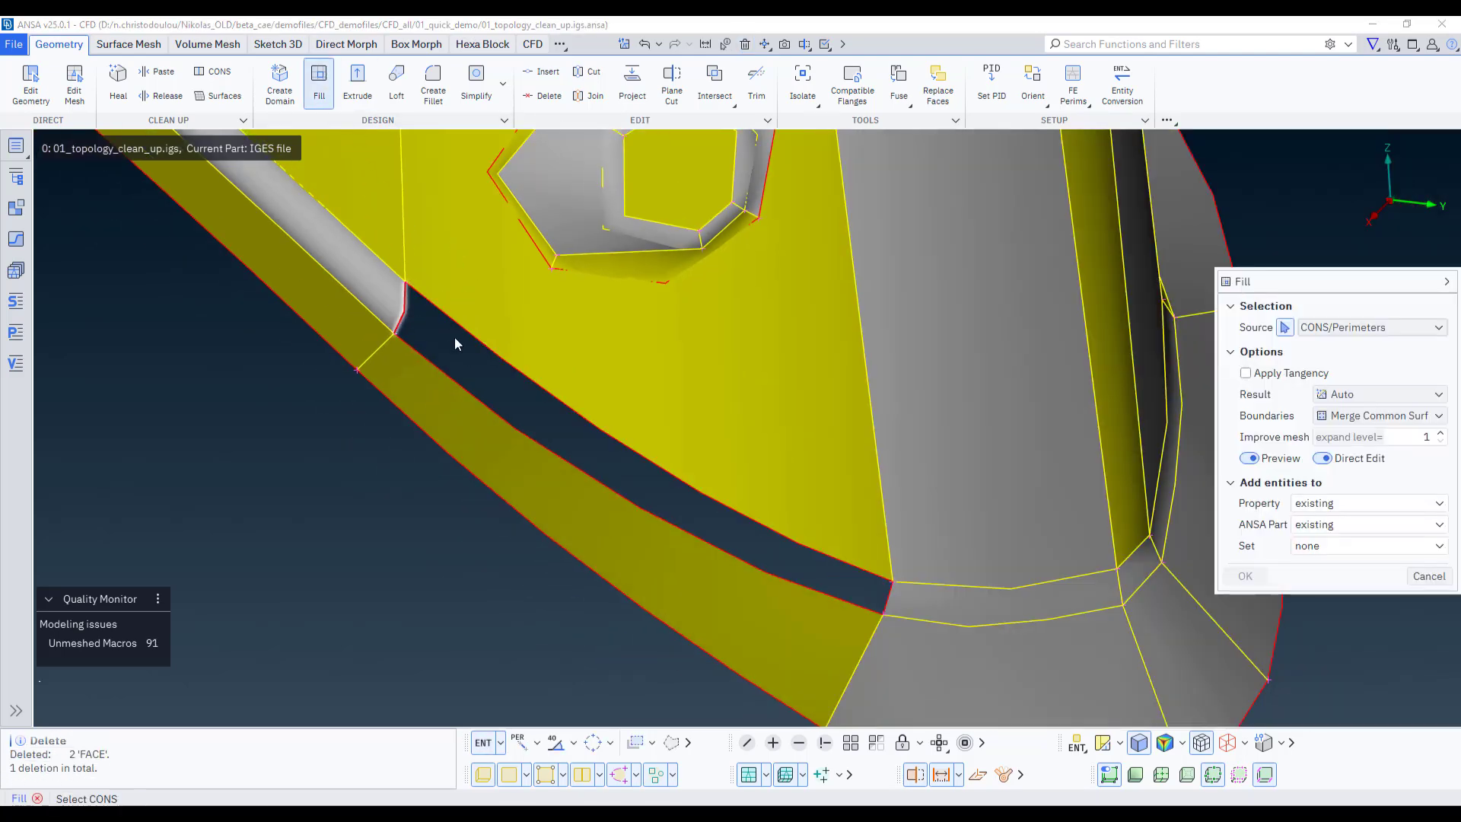
left_click(601, 490)
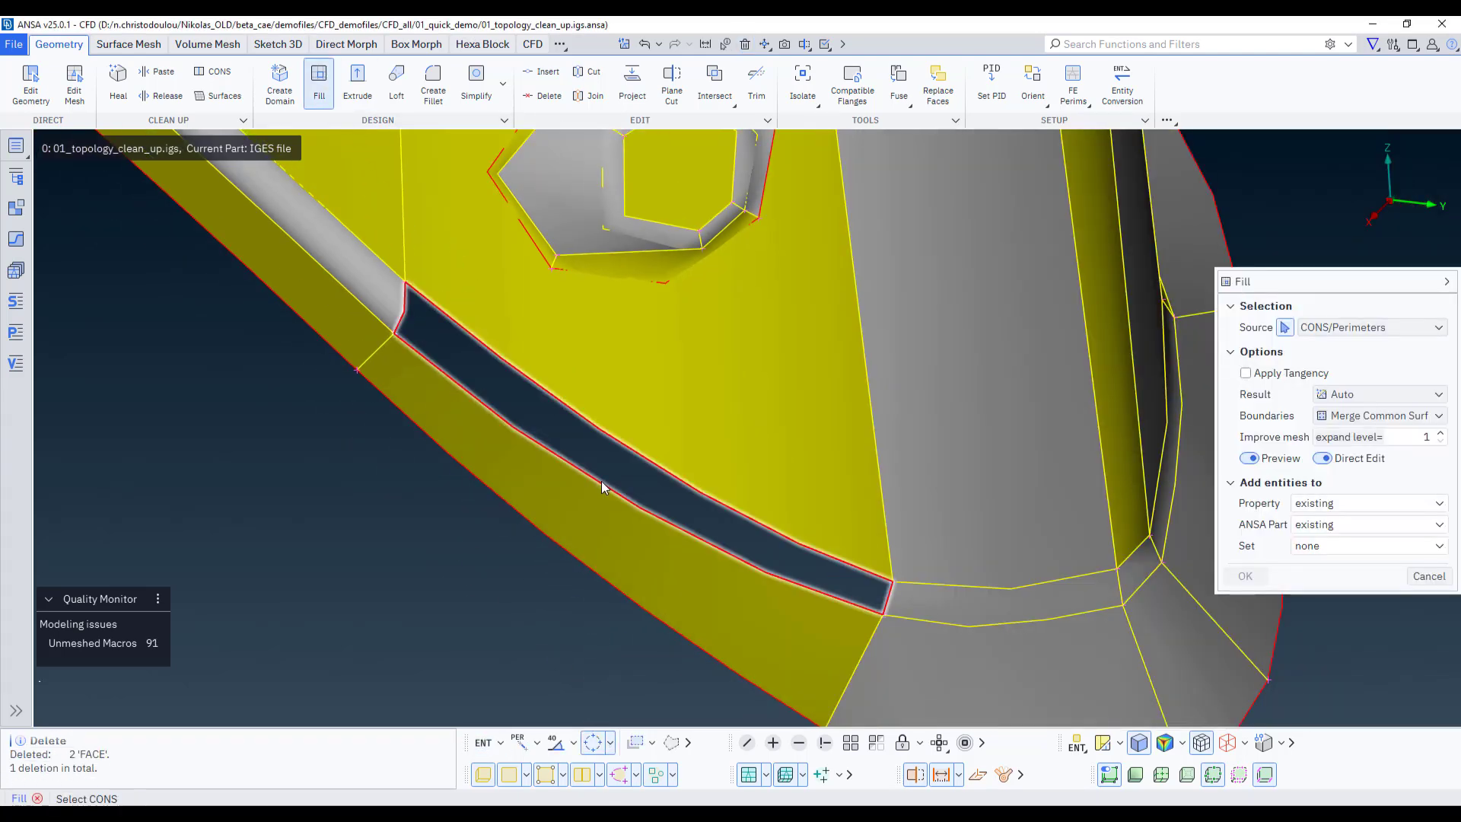
middle_click(286, 515)
Project the closed outline of the side-wall boss onto the side-wall face, using the Normal to Target direction
scroll(319, 490, "down", 5)
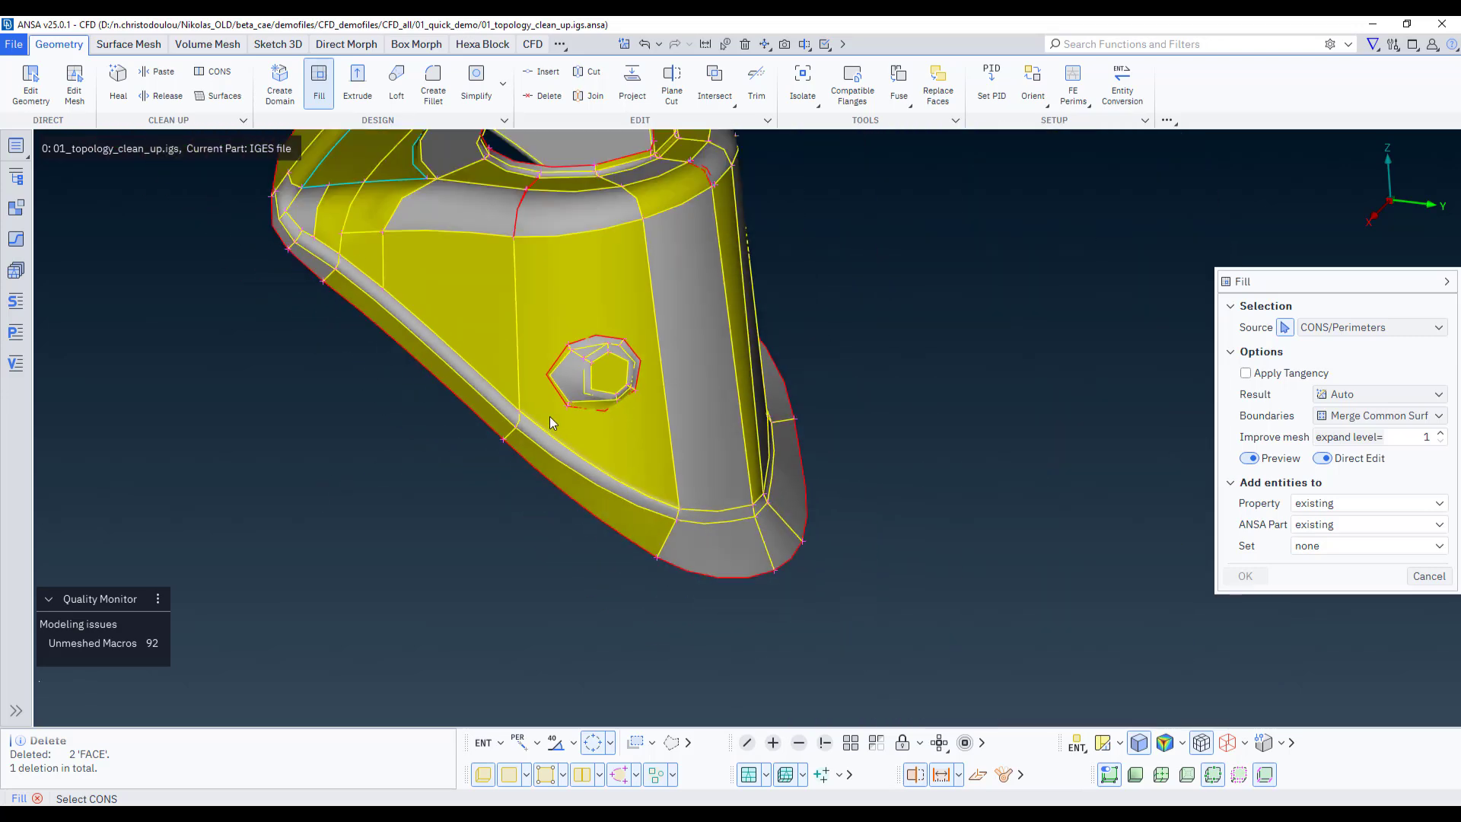
scroll(549, 342, "up", 3)
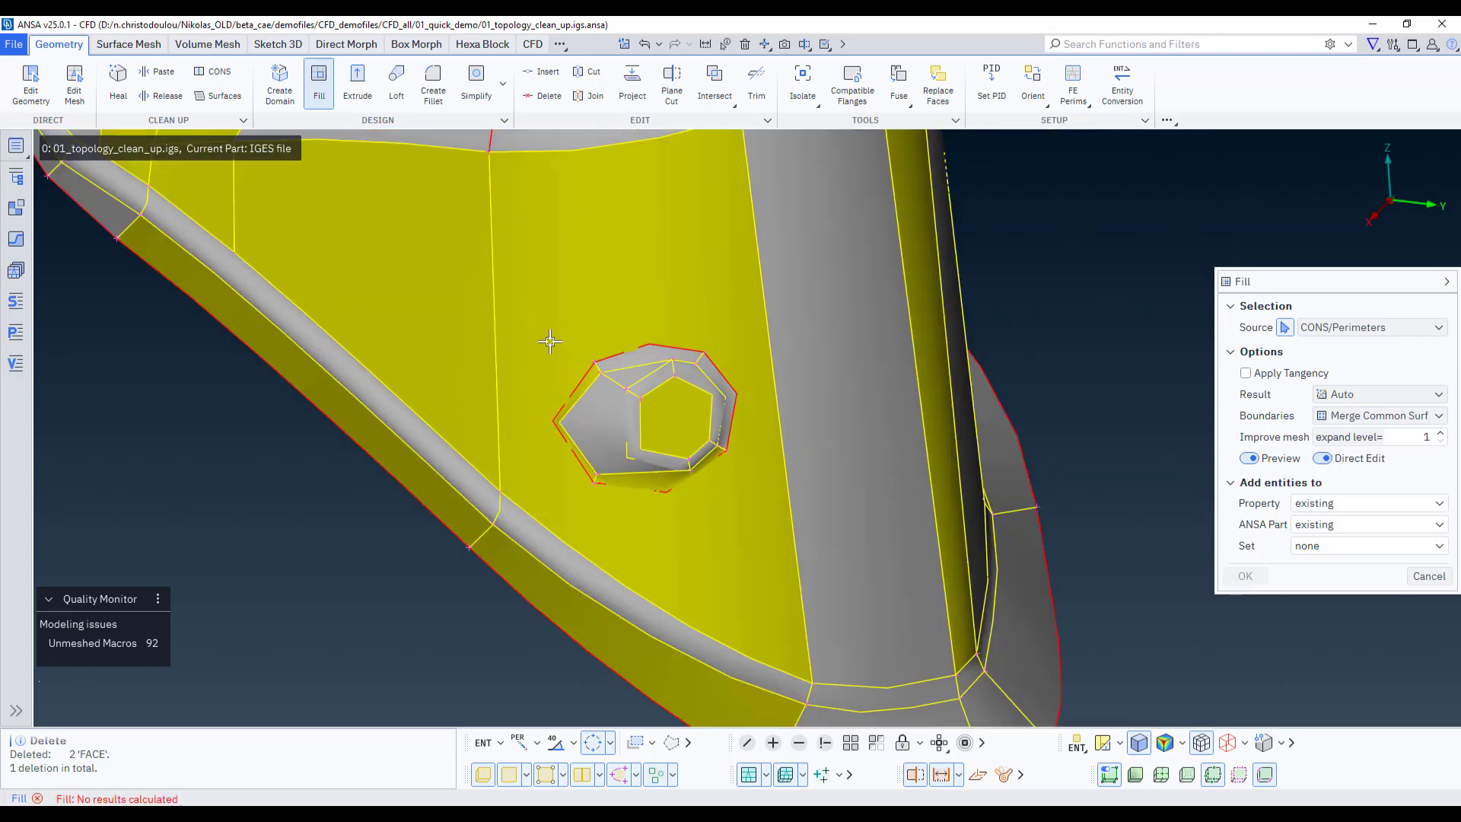
left_click(632, 84)
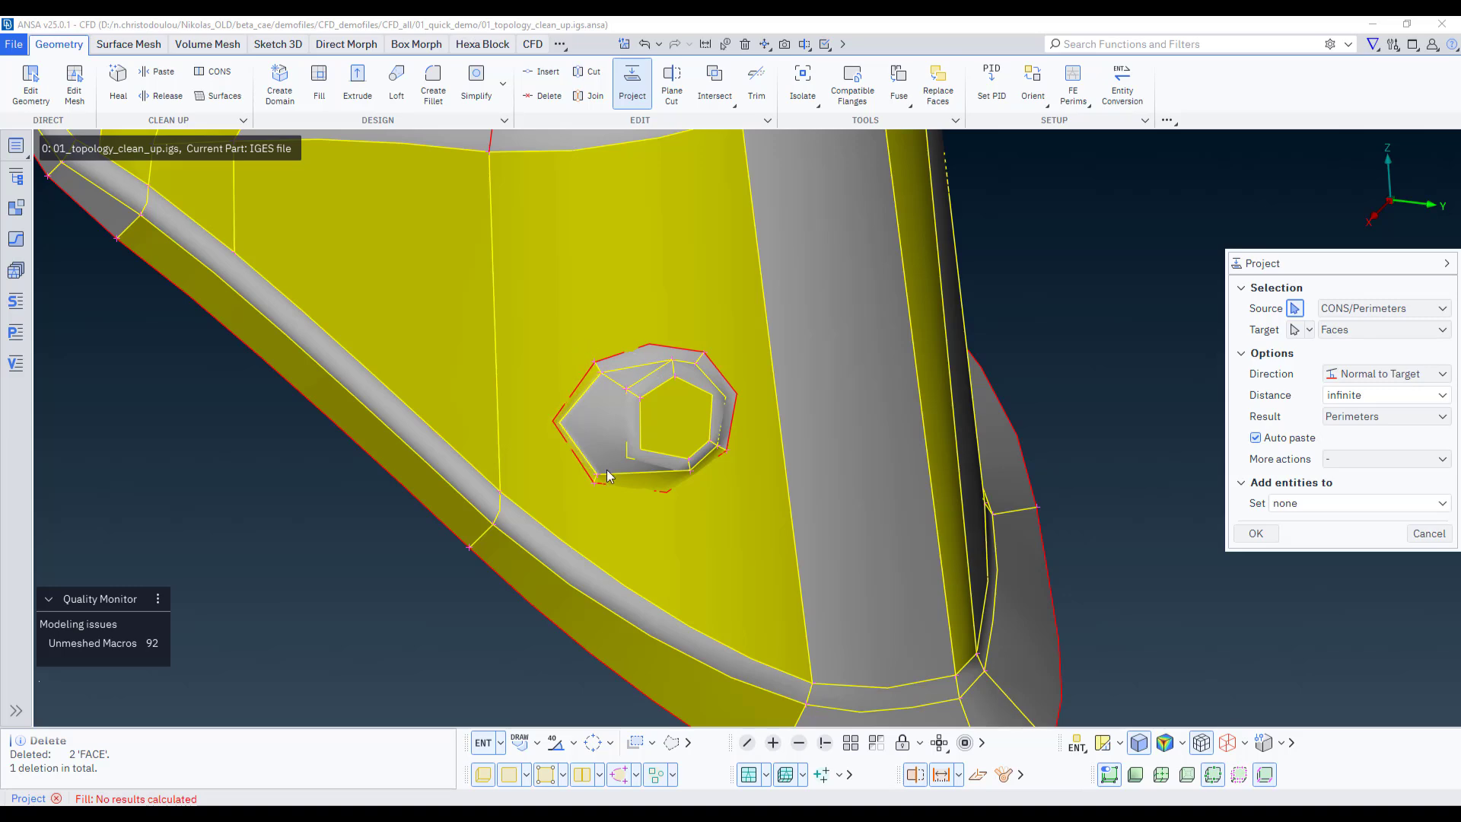
left_click_drag(629, 444, 878, 412, "ctrl")
left_click_drag(623, 415, 630, 339, "ctrl")
left_click(593, 742)
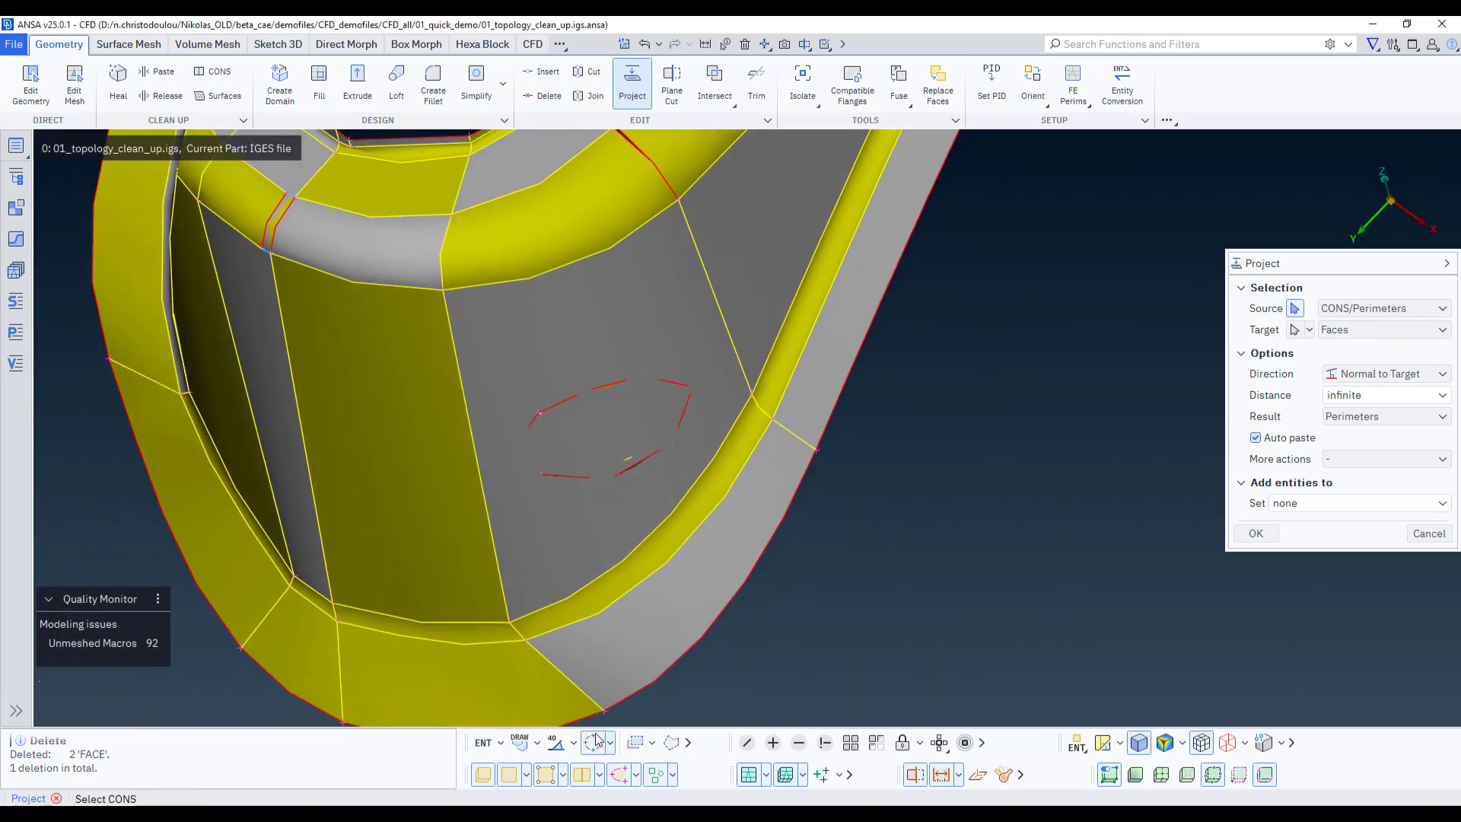
left_click(638, 473)
middle_click(612, 504)
left_click(612, 504)
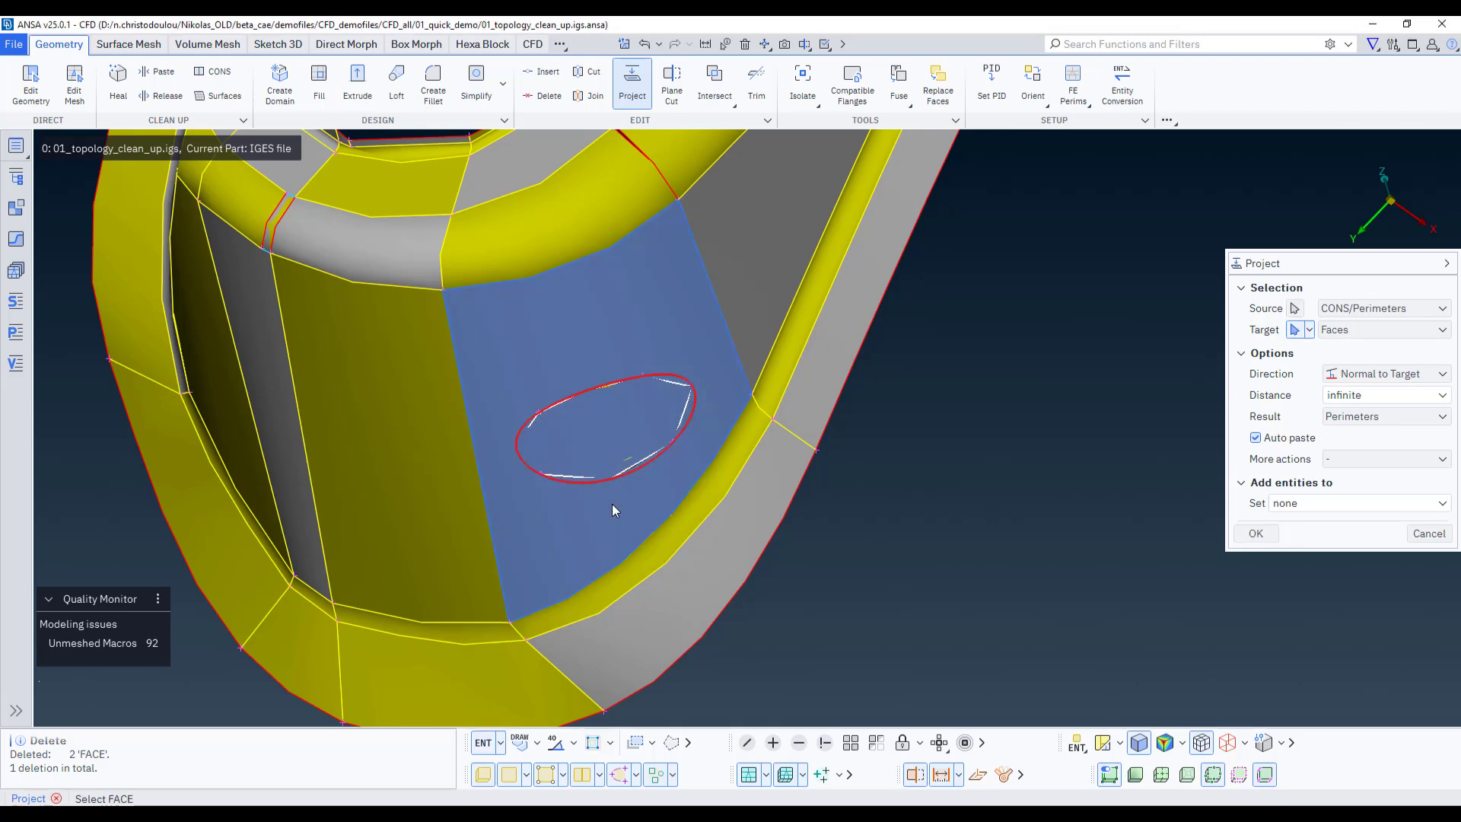
middle_click(610, 504)
middle_click(936, 583)
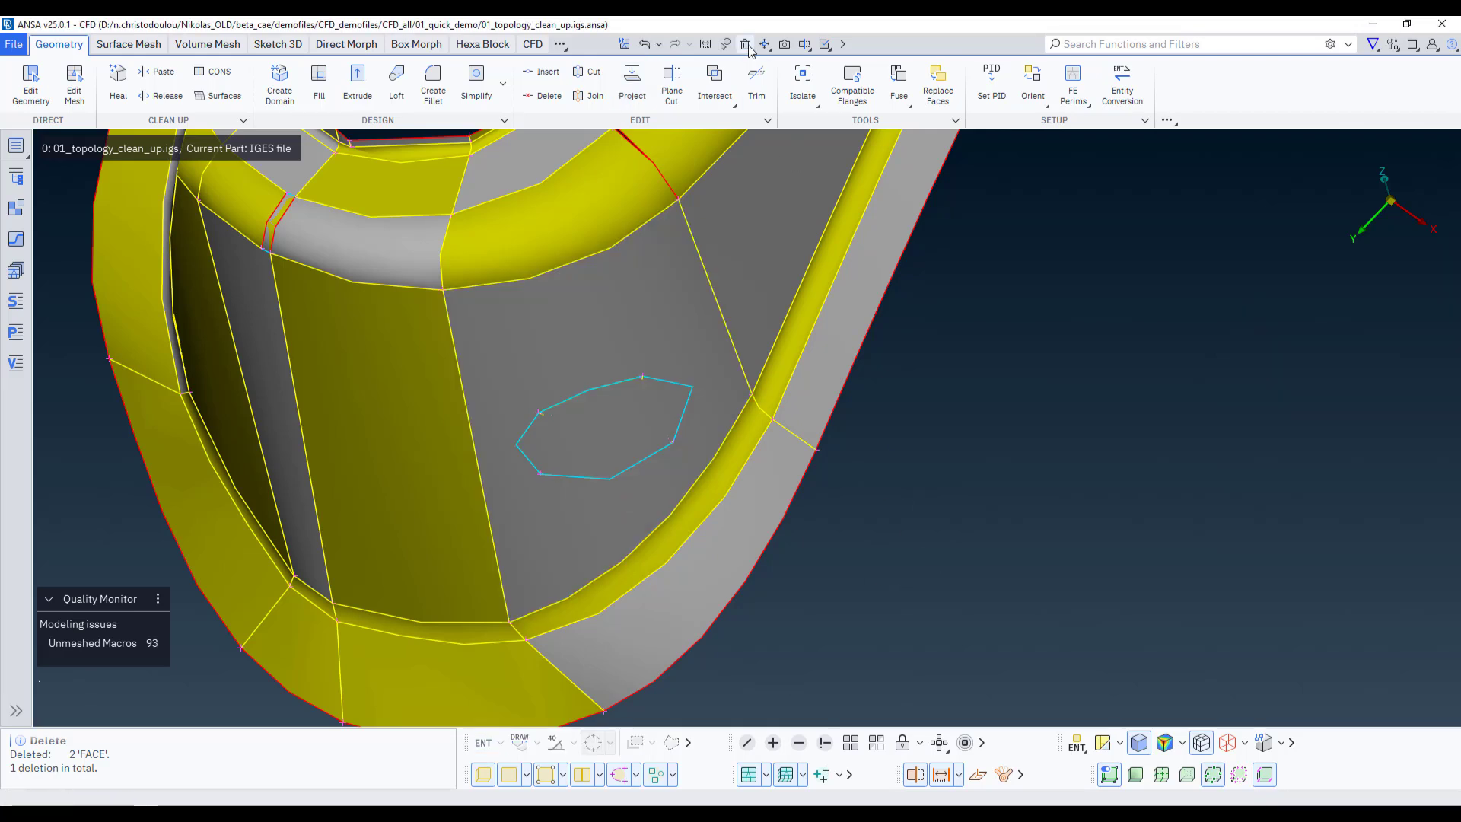
Delete the side-wall face patch enclosed by the projected boss outline
left_click(745, 44)
left_click(610, 441)
middle_click(610, 441)
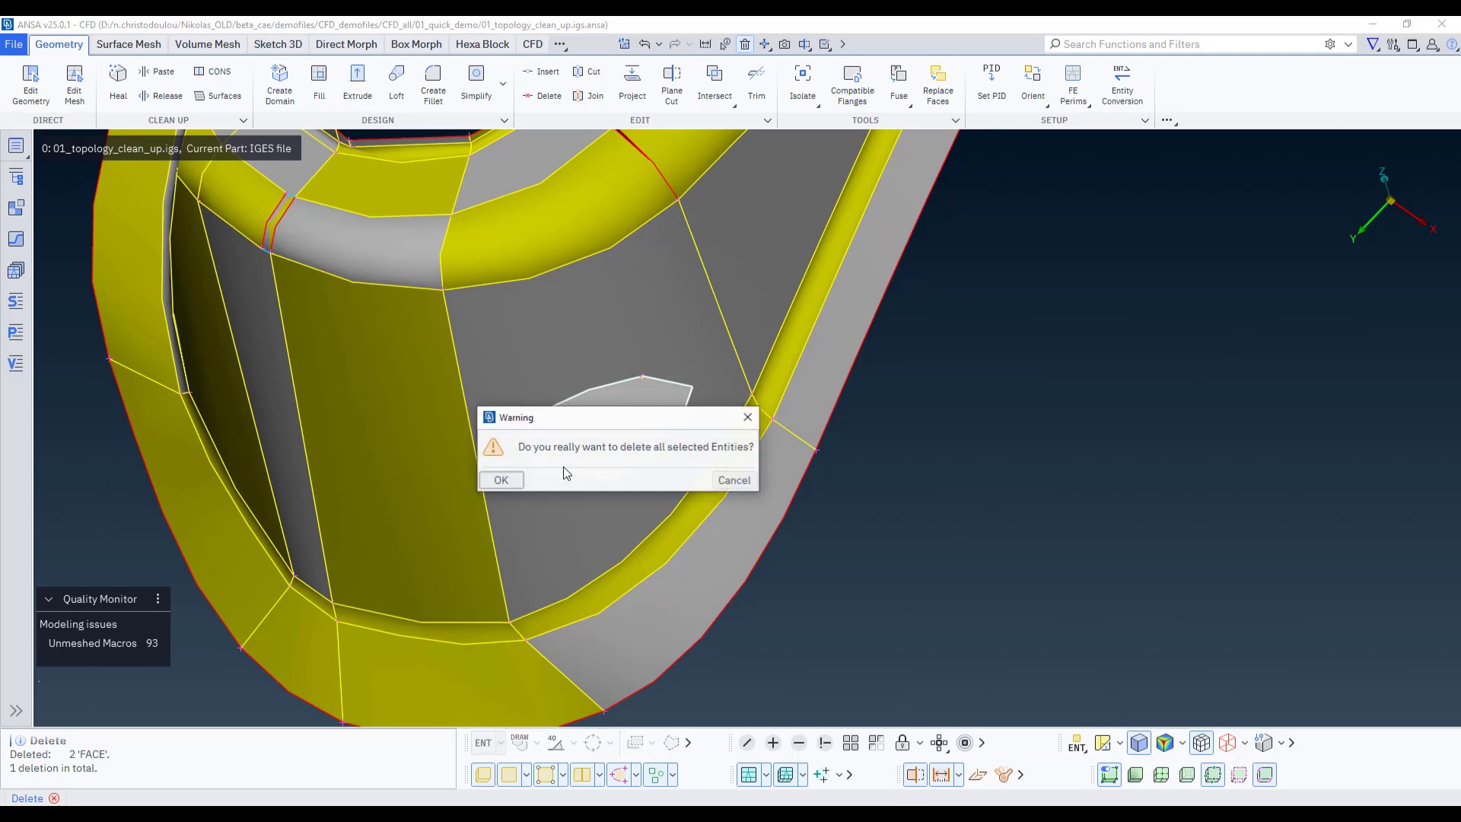
left_click(501, 479)
List the faces attached to the triple-connected edge of the top panel beside the large opening
left_click_drag(537, 468, 655, 332, "ctrl")
middle_click_drag(521, 236, 607, 323, "ctrl")
scroll(606, 323, "up", 3)
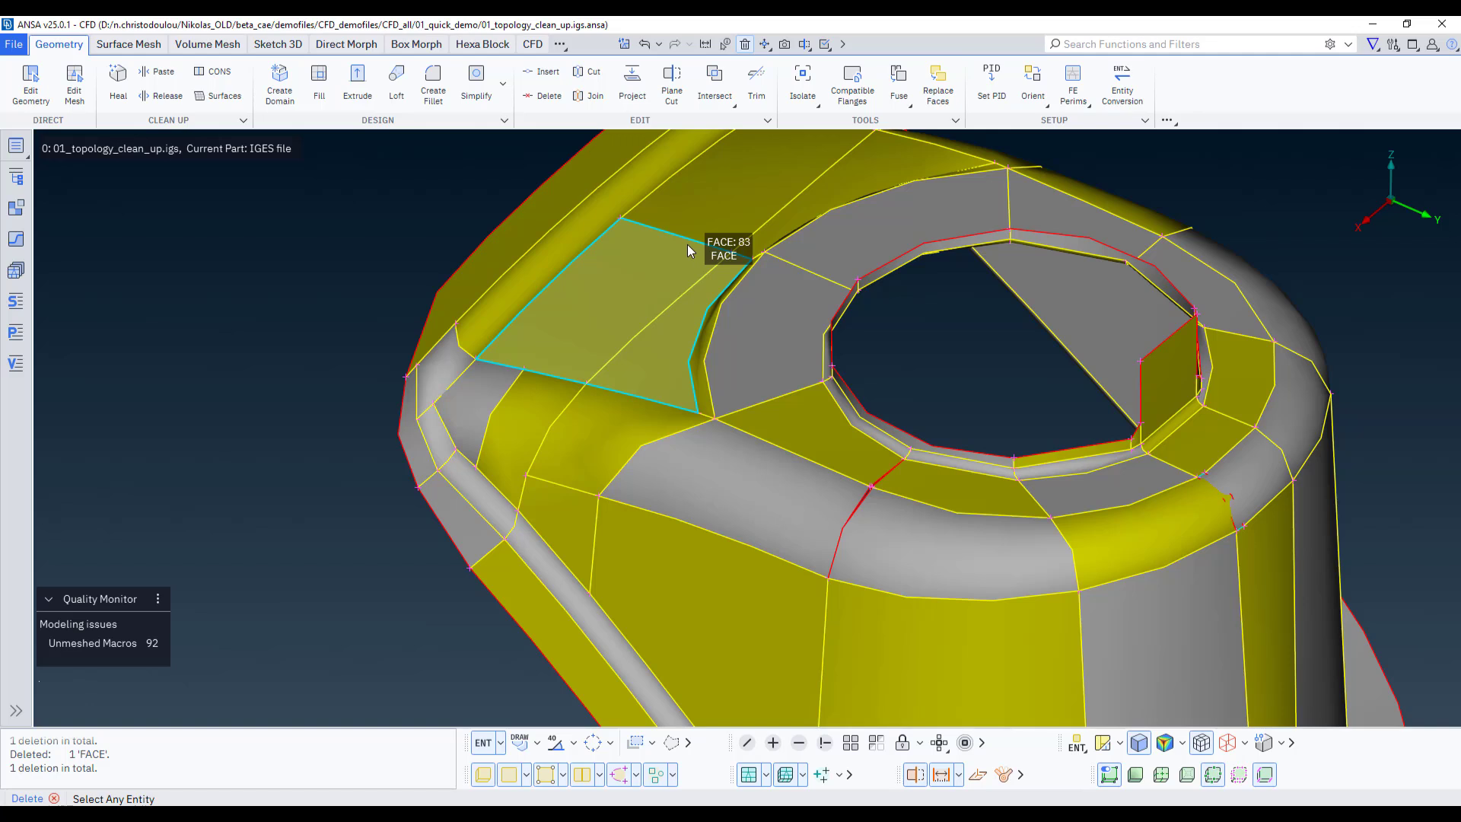
middle_click(219, 261)
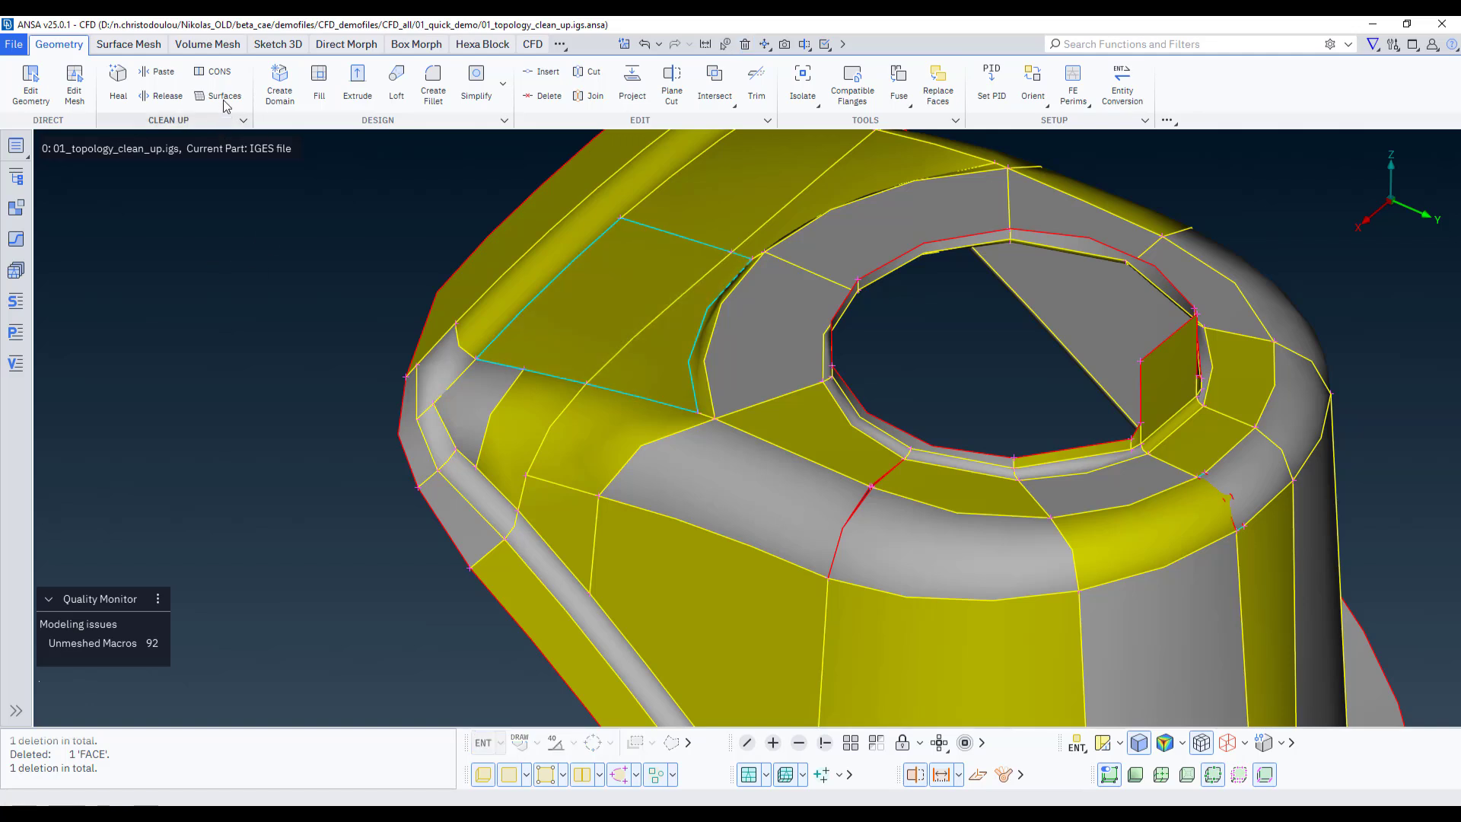
left_click(218, 73)
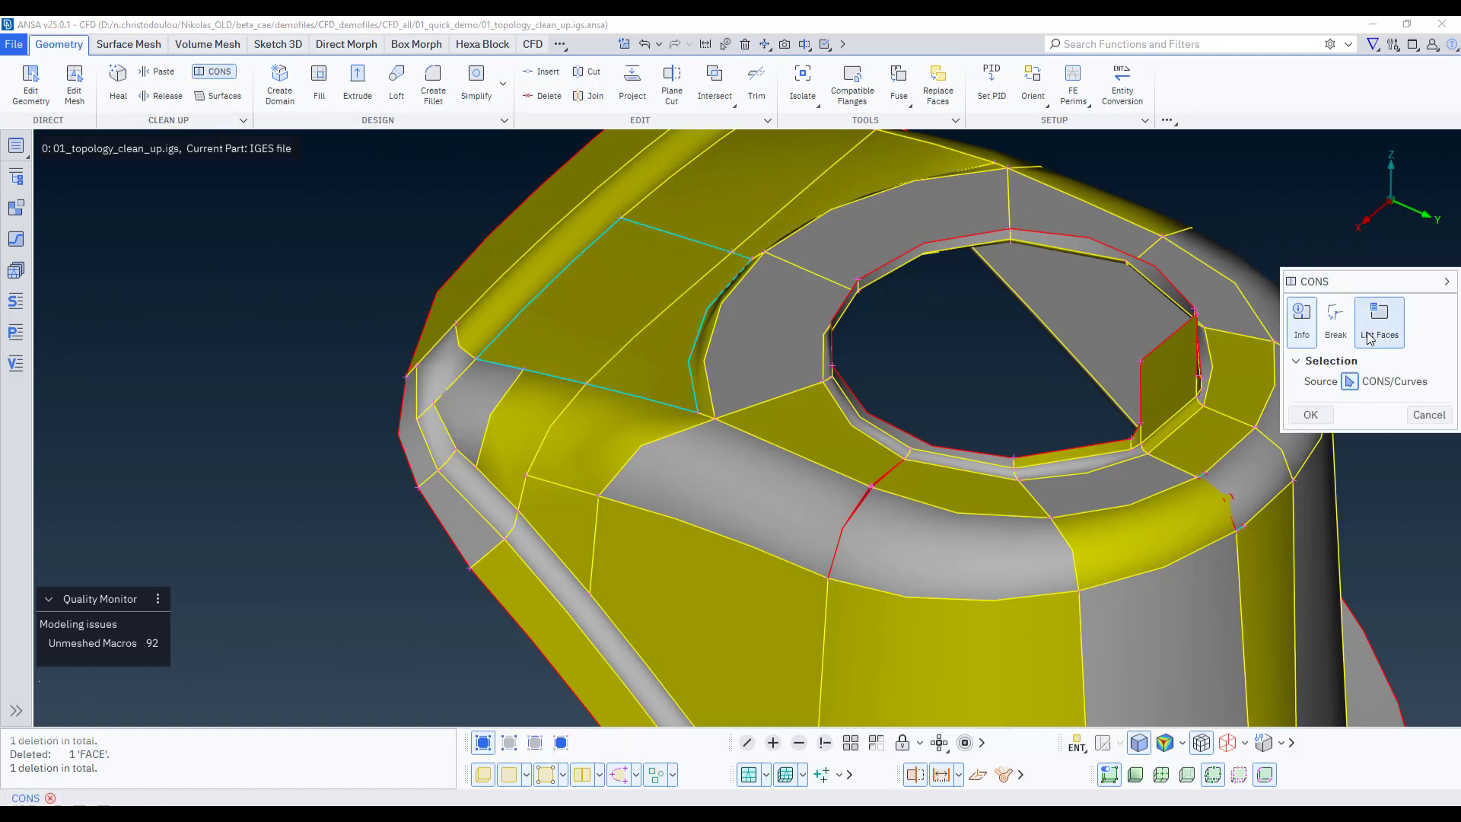
left_click(609, 415)
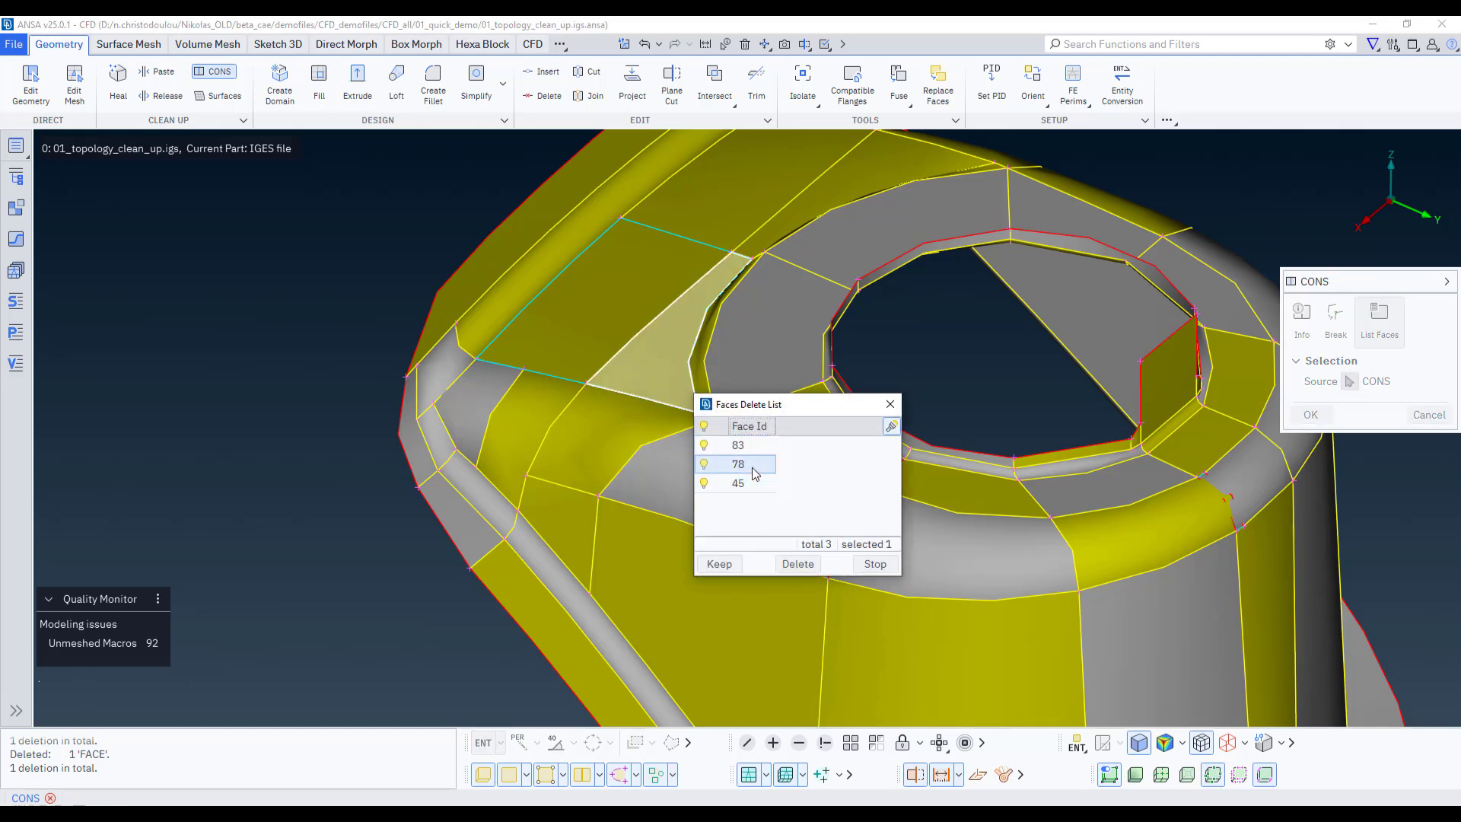
Compare the listed faces 83, 78 and 45, delete the overlapping face 83 and stop the listing
left_click(746, 445)
left_click(749, 465)
key("Down")
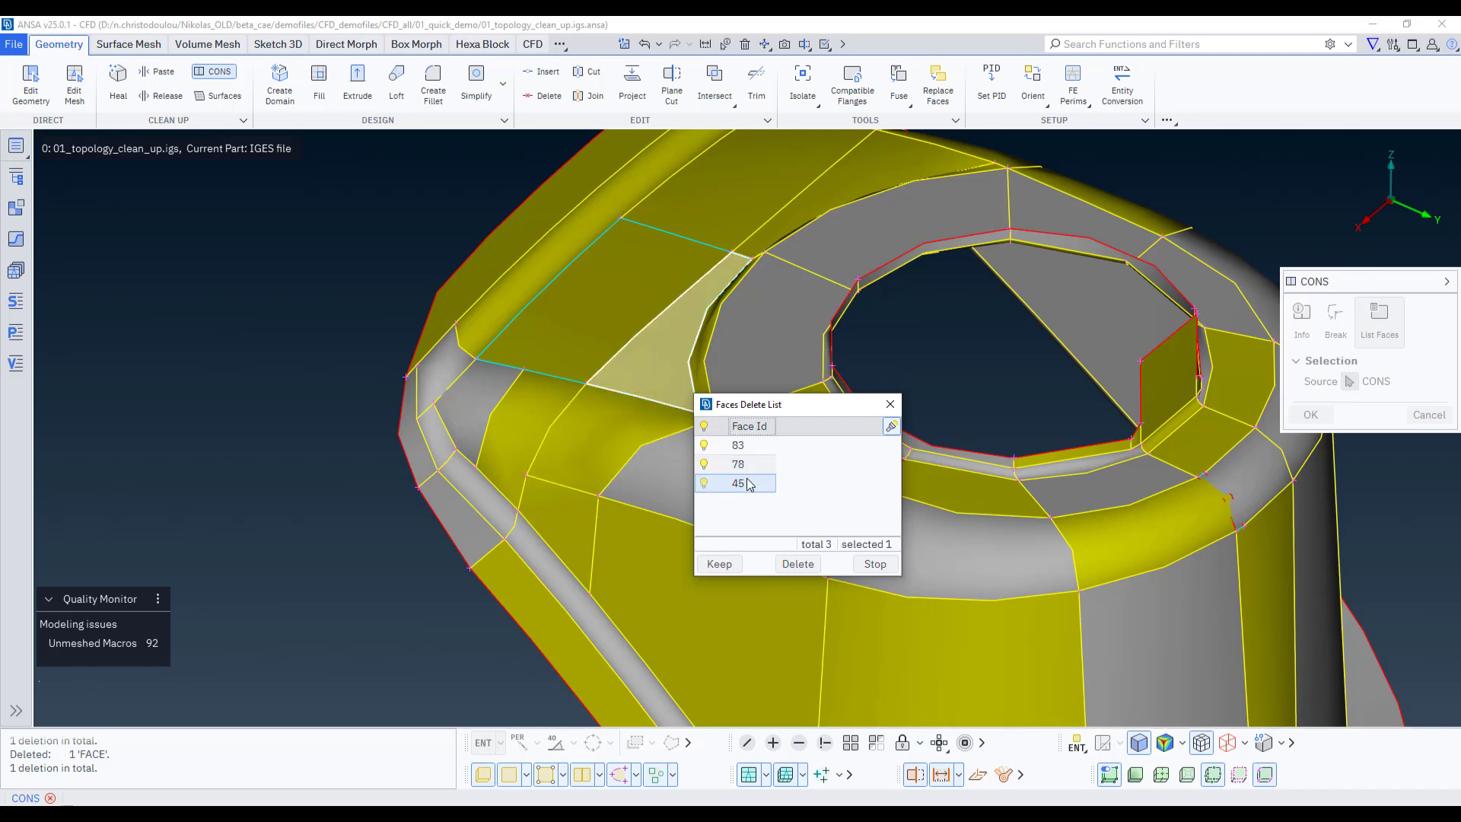
left_click(746, 467)
left_click(743, 449)
left_click(747, 467)
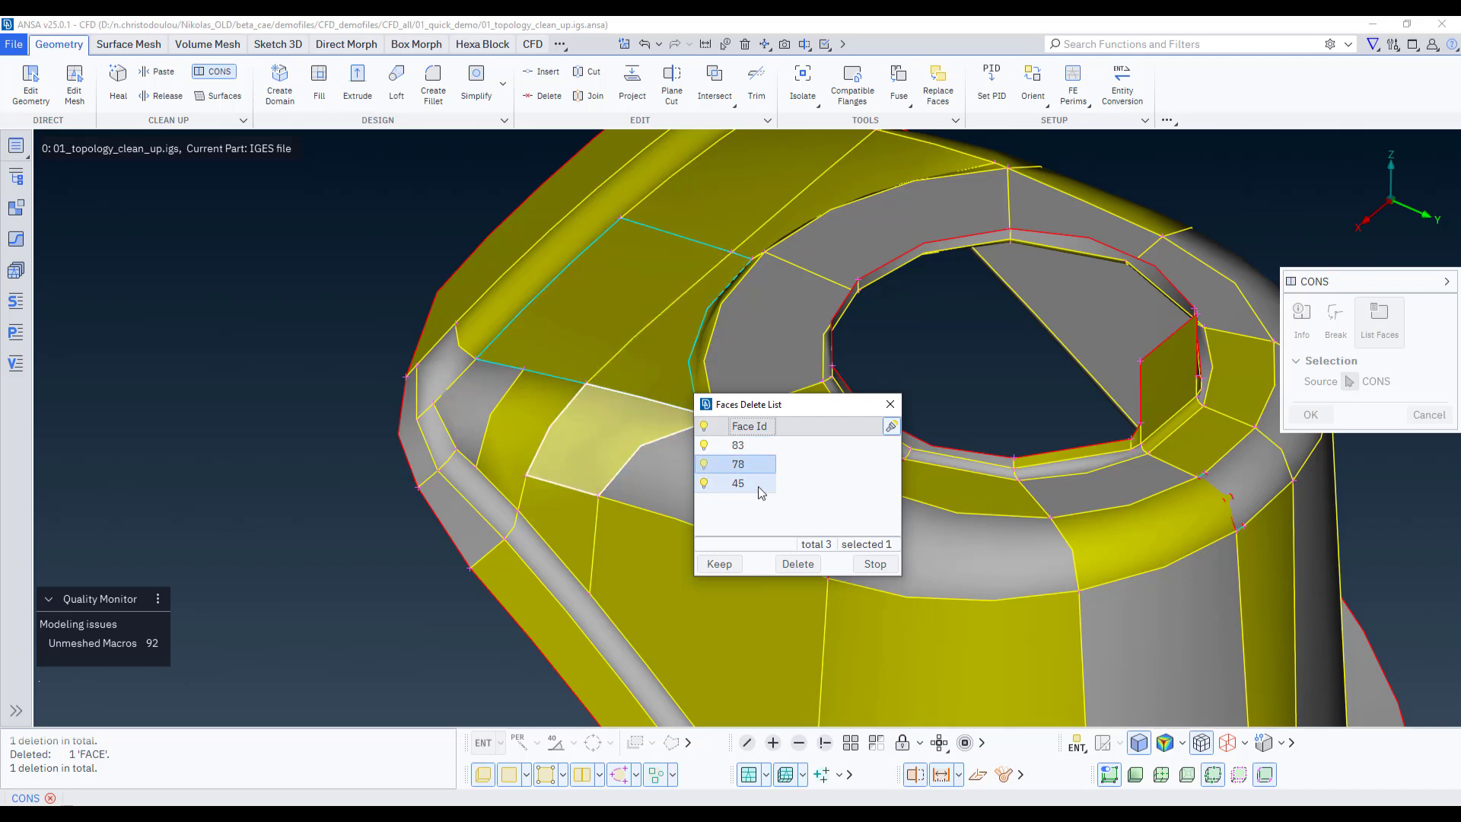
left_click(753, 449)
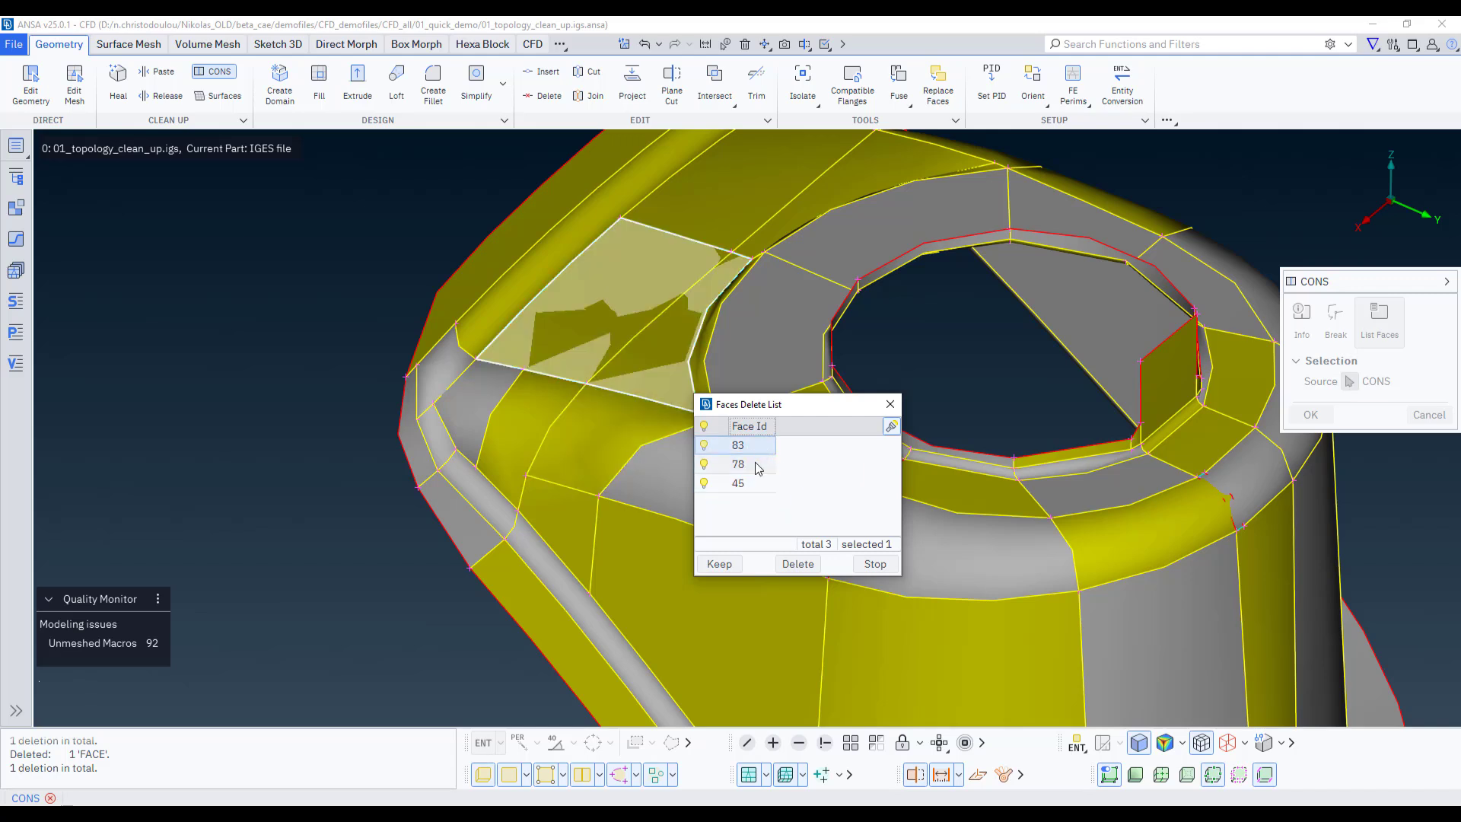
left_click(813, 569)
left_click(875, 564)
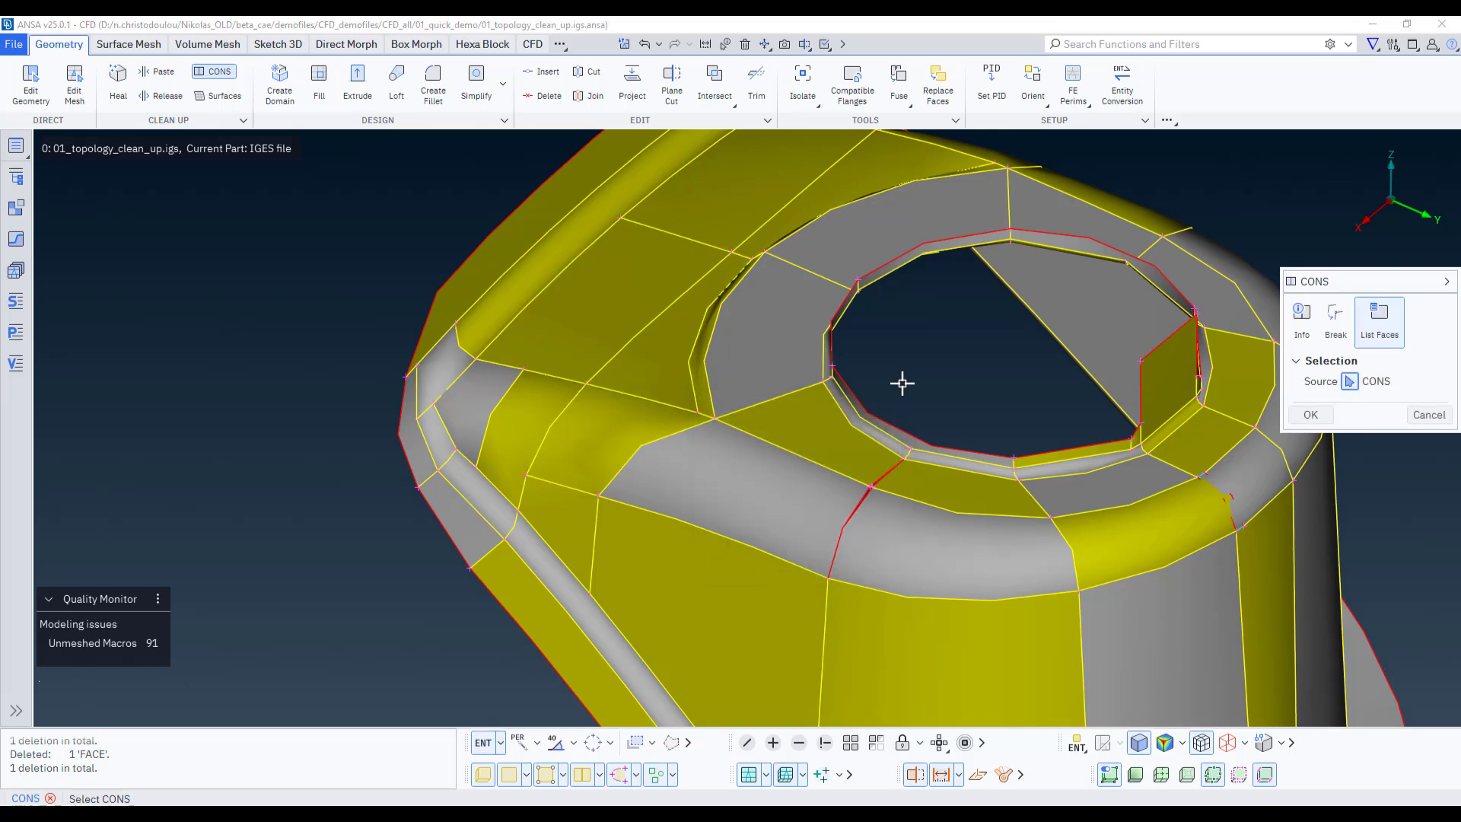
Paste the unconnected edges between the two top faces beside the opening, using Source-Target with the Middle (0.2) paste distance
scroll(939, 383, "up", 3)
middle_click(1089, 392)
scroll(880, 482, "up", 9)
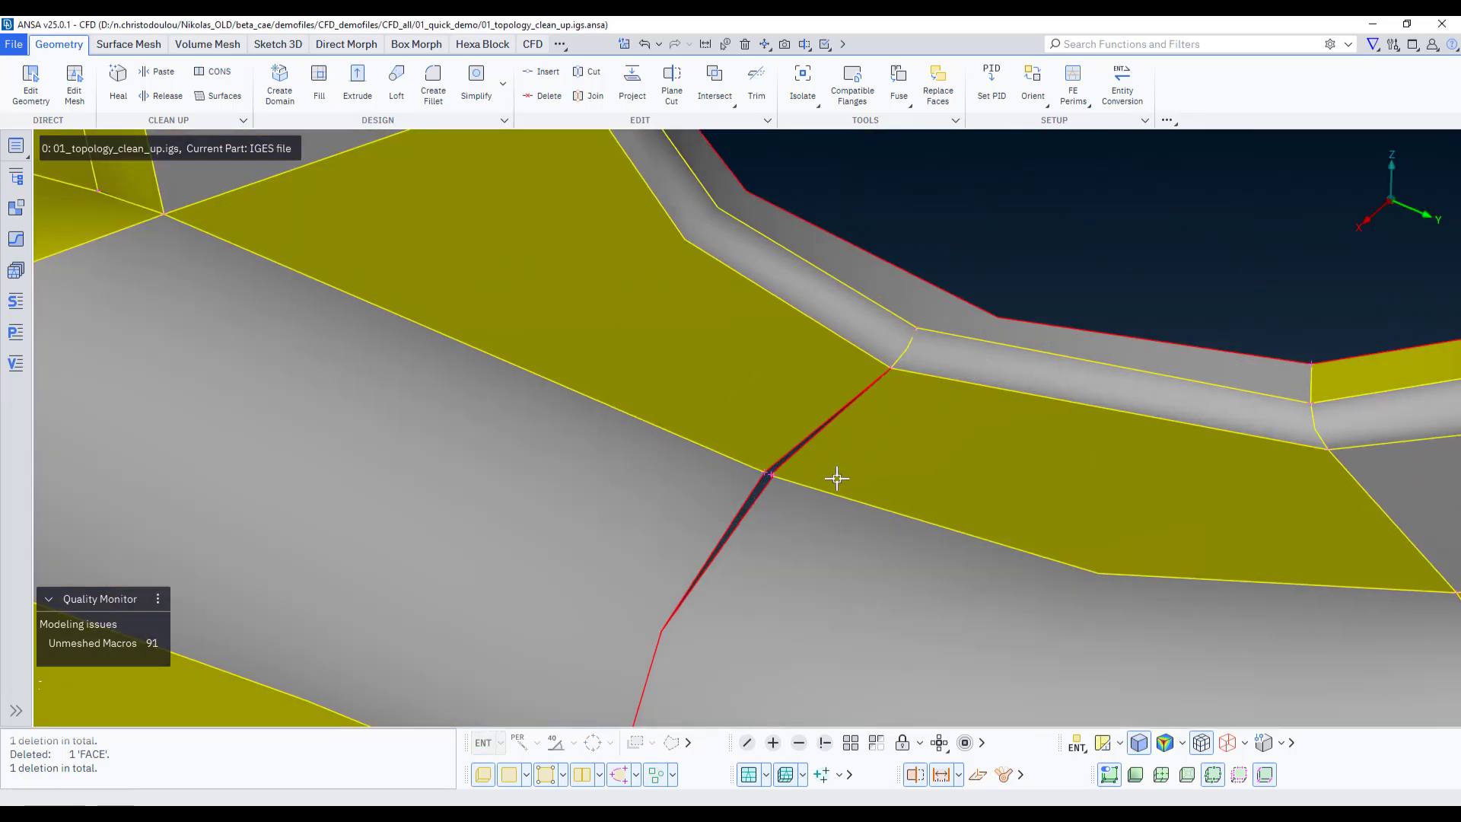
left_click_drag(742, 481, 768, 482, "ctrl")
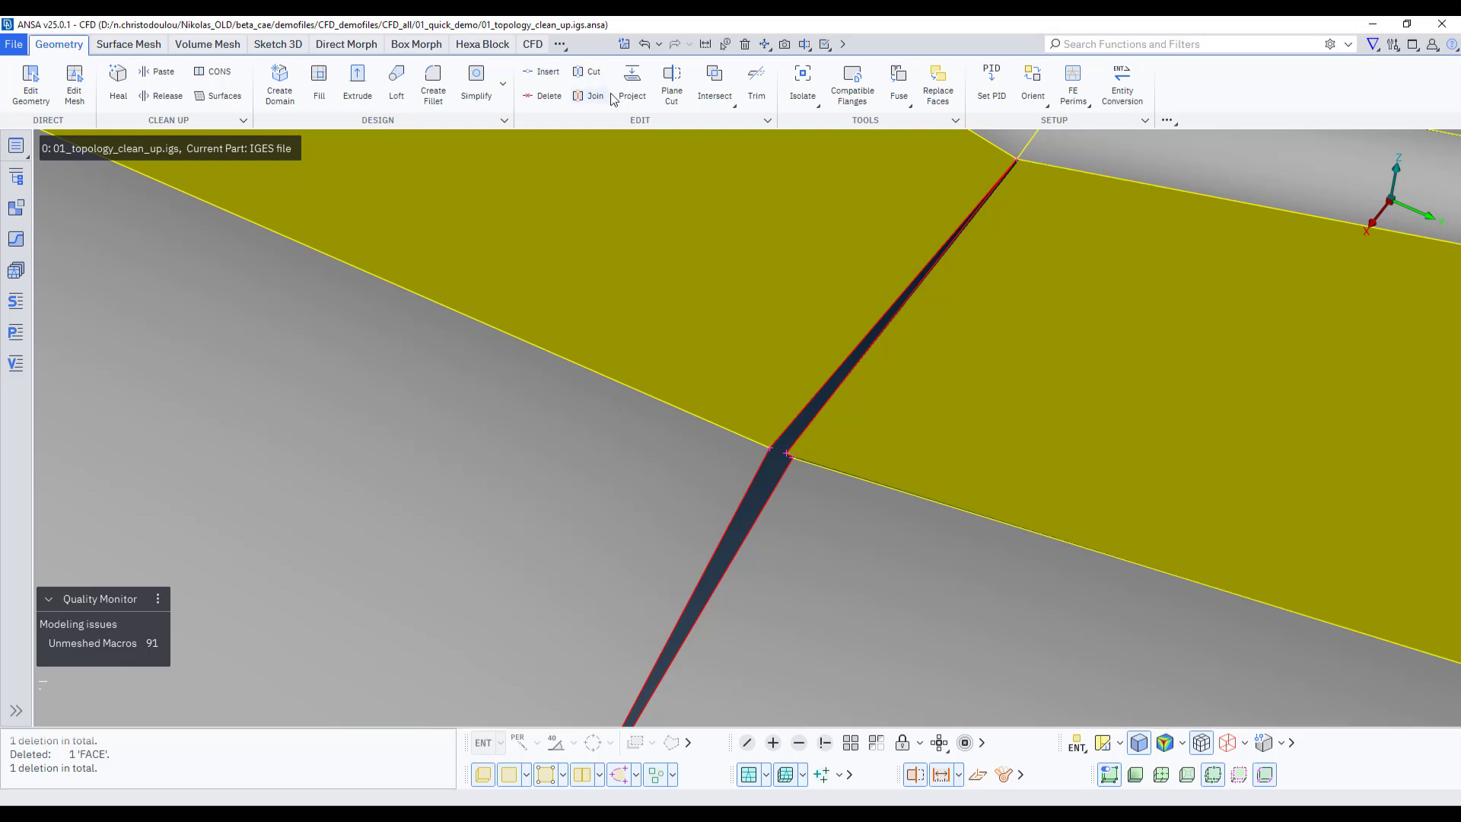
left_click(548, 96)
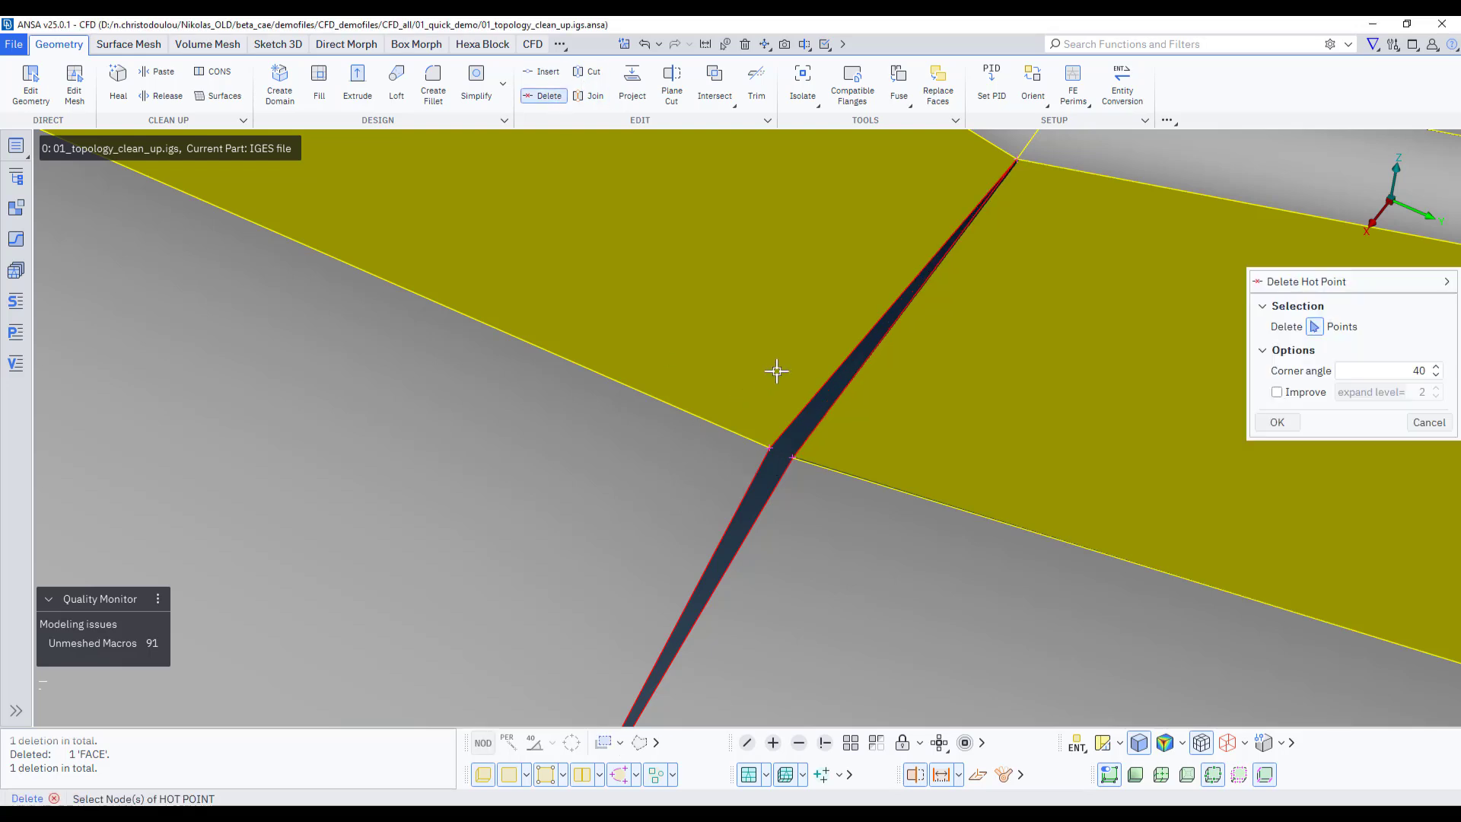
key("Escape")
left_click(158, 71)
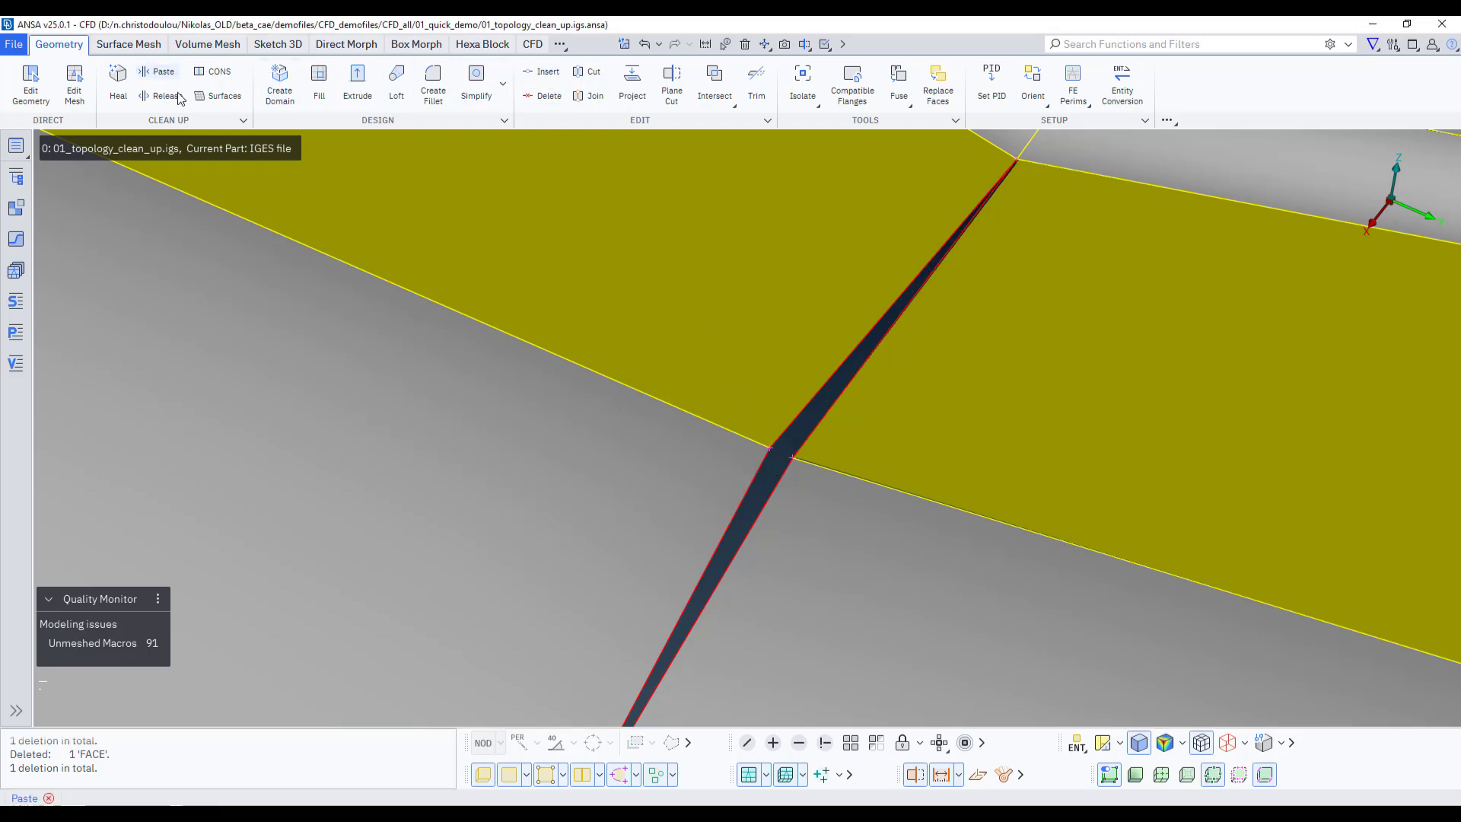
left_click(848, 383)
left_click(847, 382)
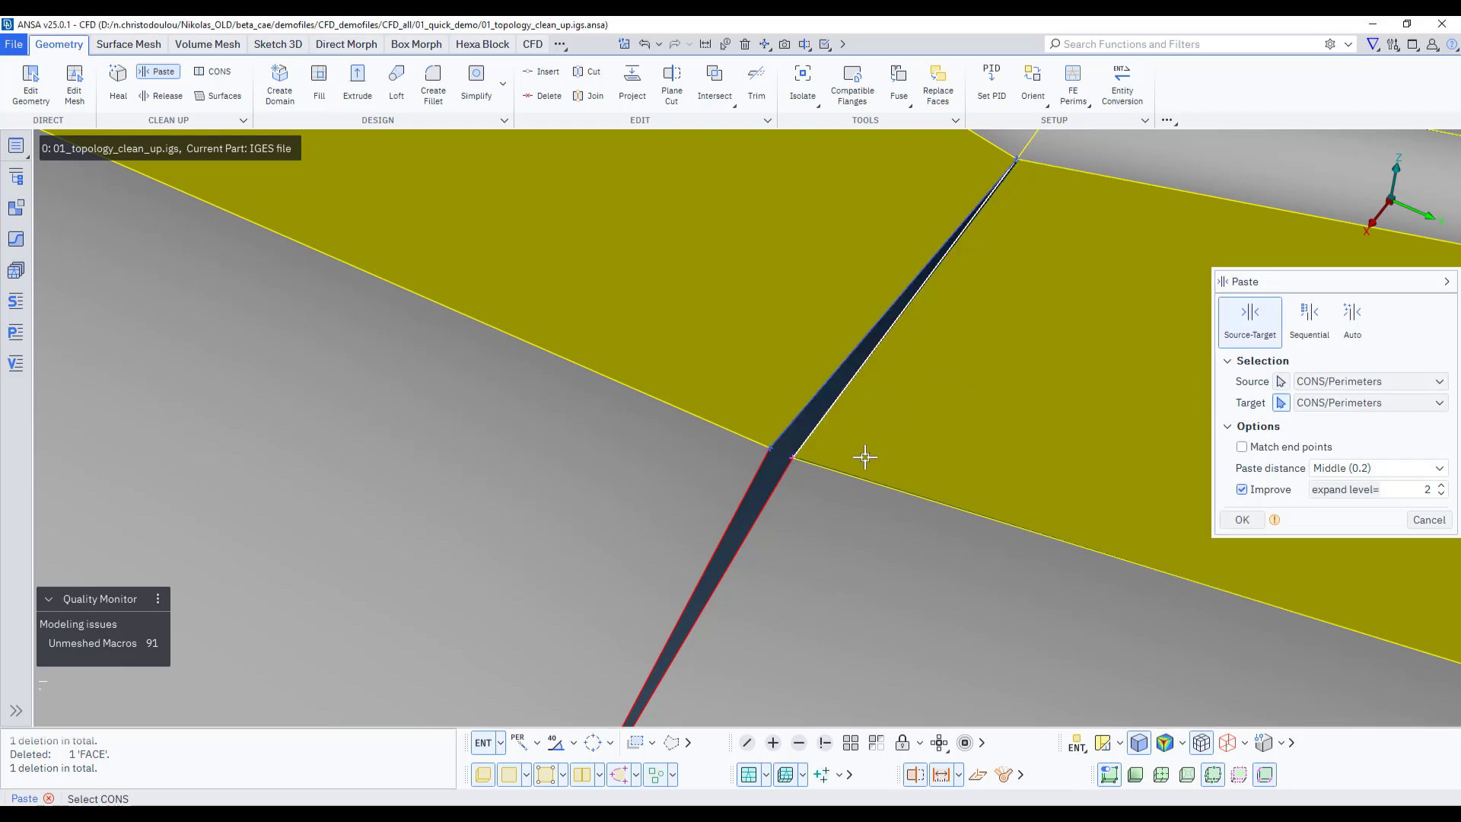
middle_click(882, 455)
Paste the unconnected edges between the two fillet faces below the top faces, using the Source-Target mode
left_click(749, 496)
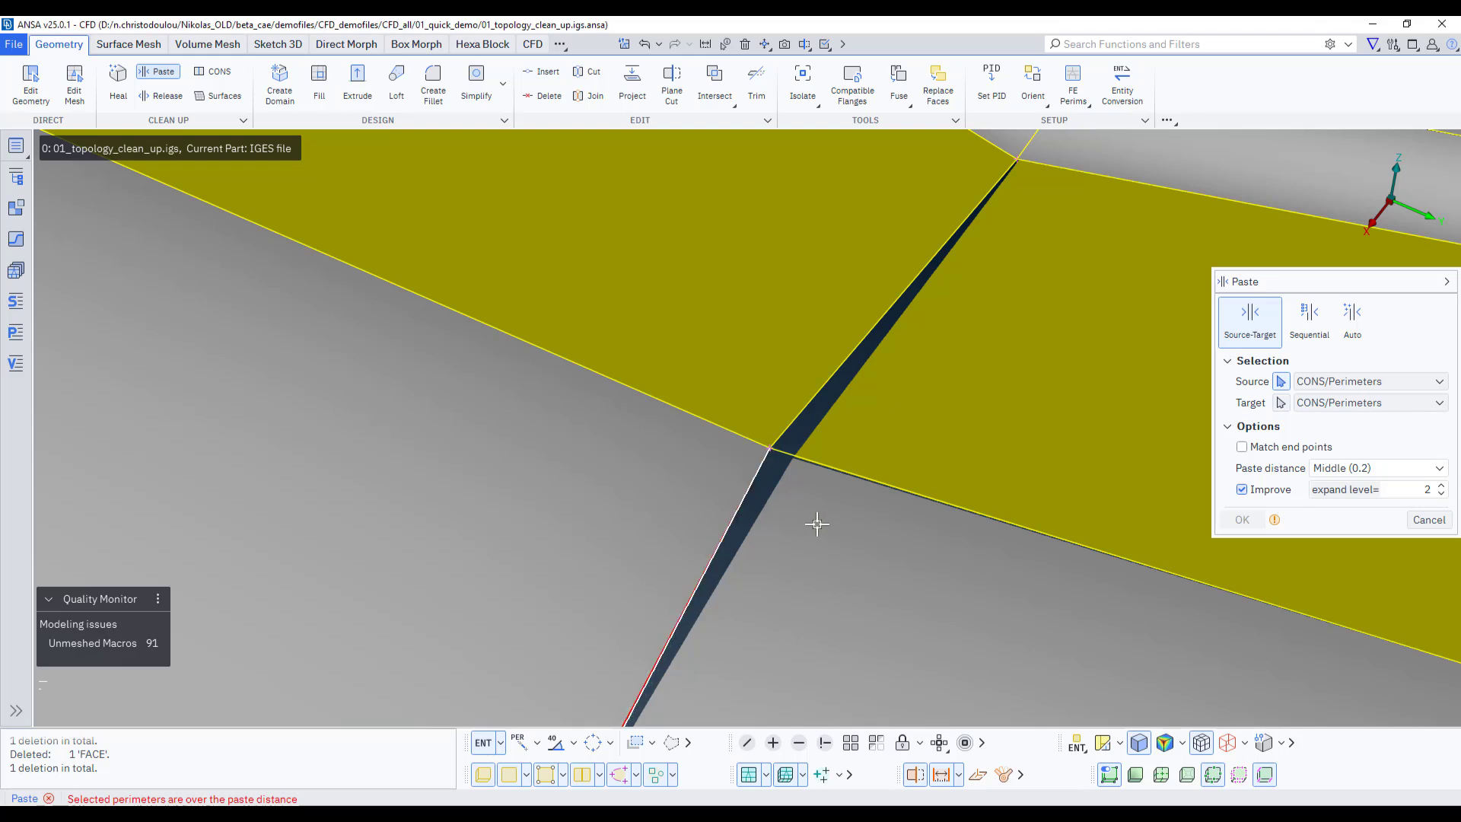
middle_click(816, 522)
middle_click(963, 530)
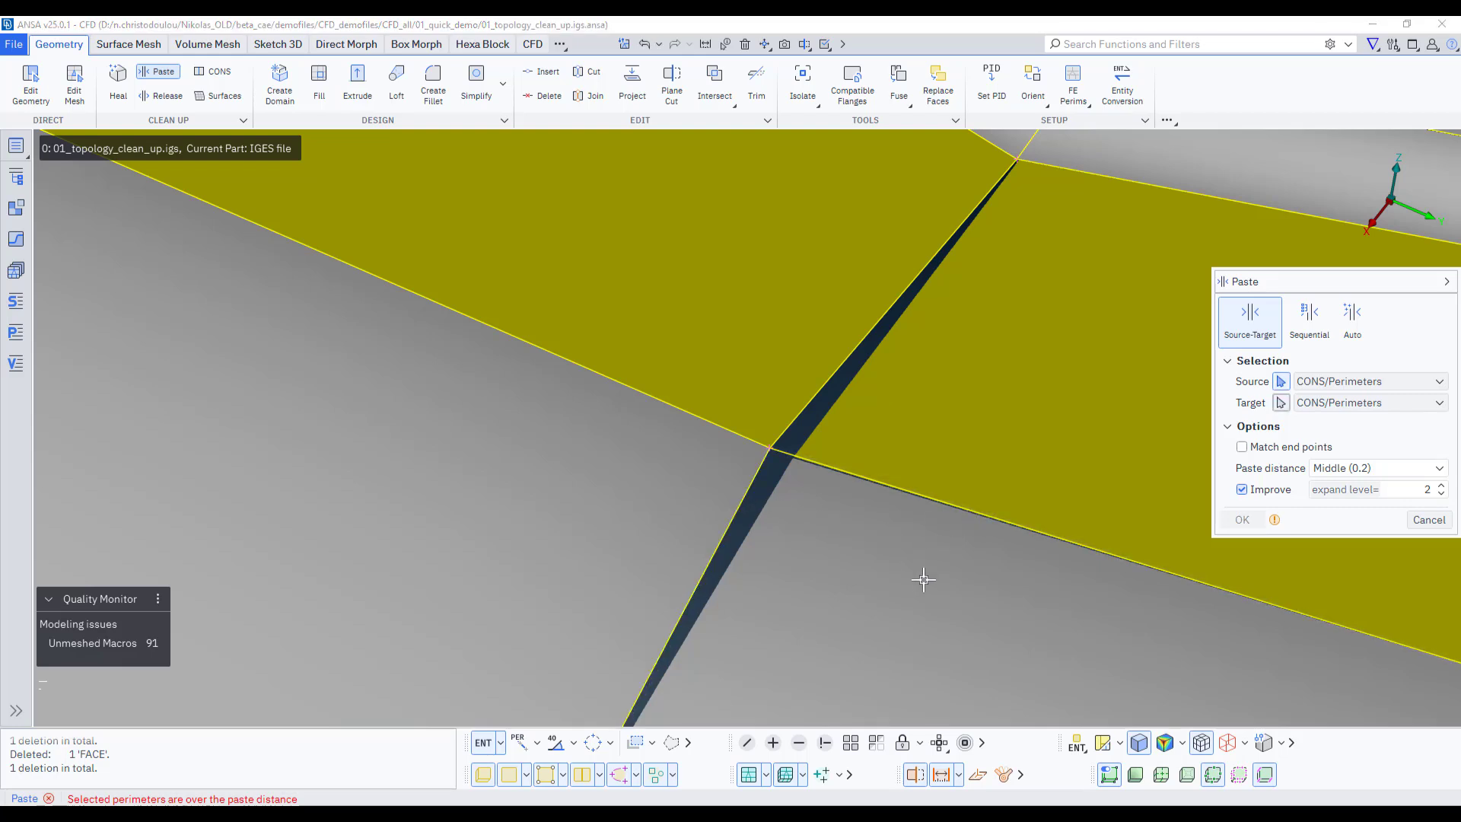
scroll(923, 581, "down", 3)
middle_click_drag(923, 580, 799, 389, "ctrl")
left_click_drag(822, 349, 734, 287, "ctrl")
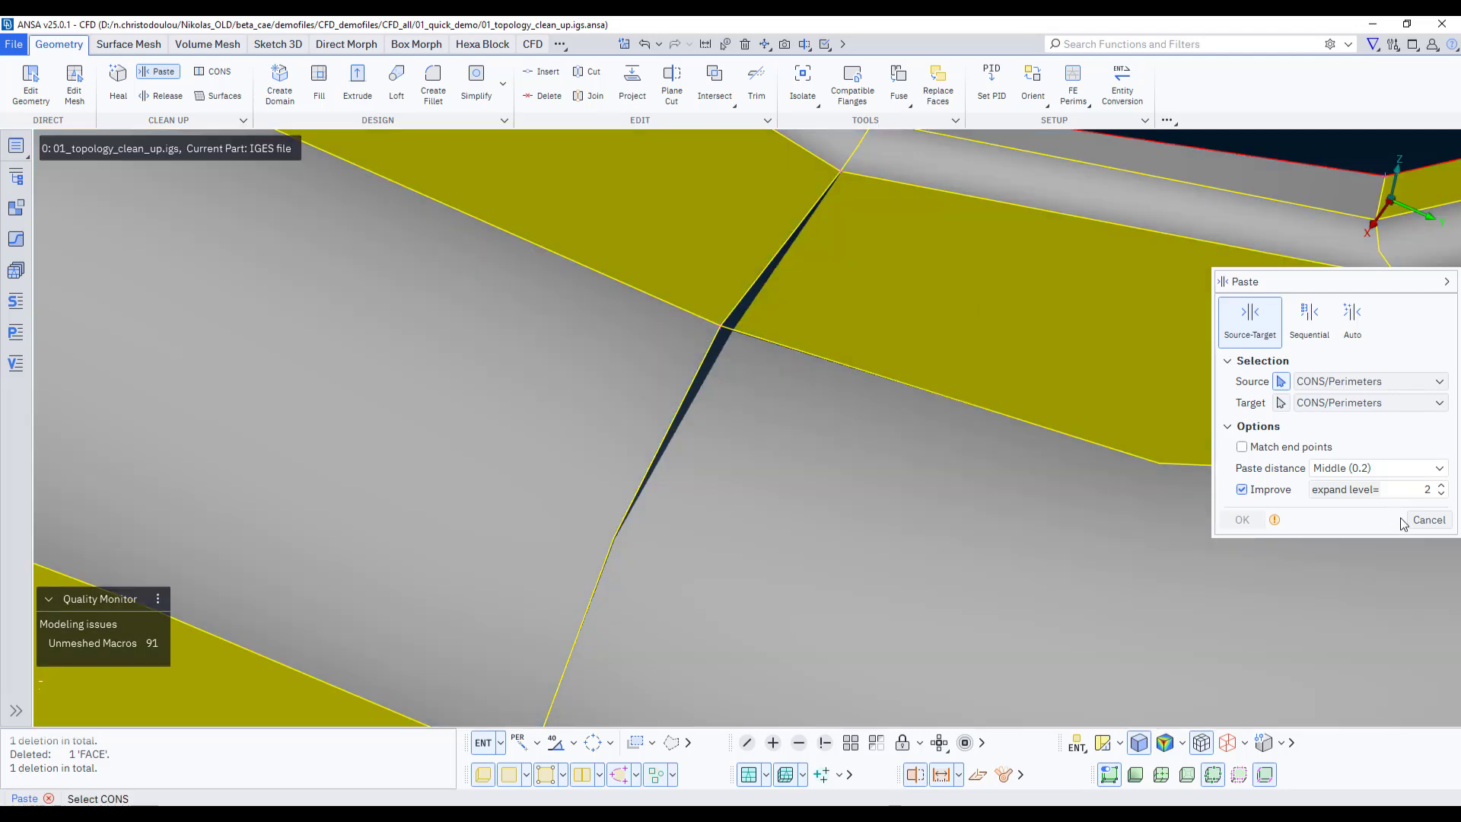
left_click(1414, 523)
Inspect the pasted seam across the top and fillet faces from several distances and angles
scroll(764, 398, "up", 3)
middle_click_drag(706, 286, 722, 357, "ctrl")
mouse_move(722, 357)
left_mouse_down("ctrl")
mouse_move(733, 313)
mouse_move(695, 362)
mouse_move(718, 329)
left_mouse_up("ctrl")
scroll(715, 339, "down", 5)
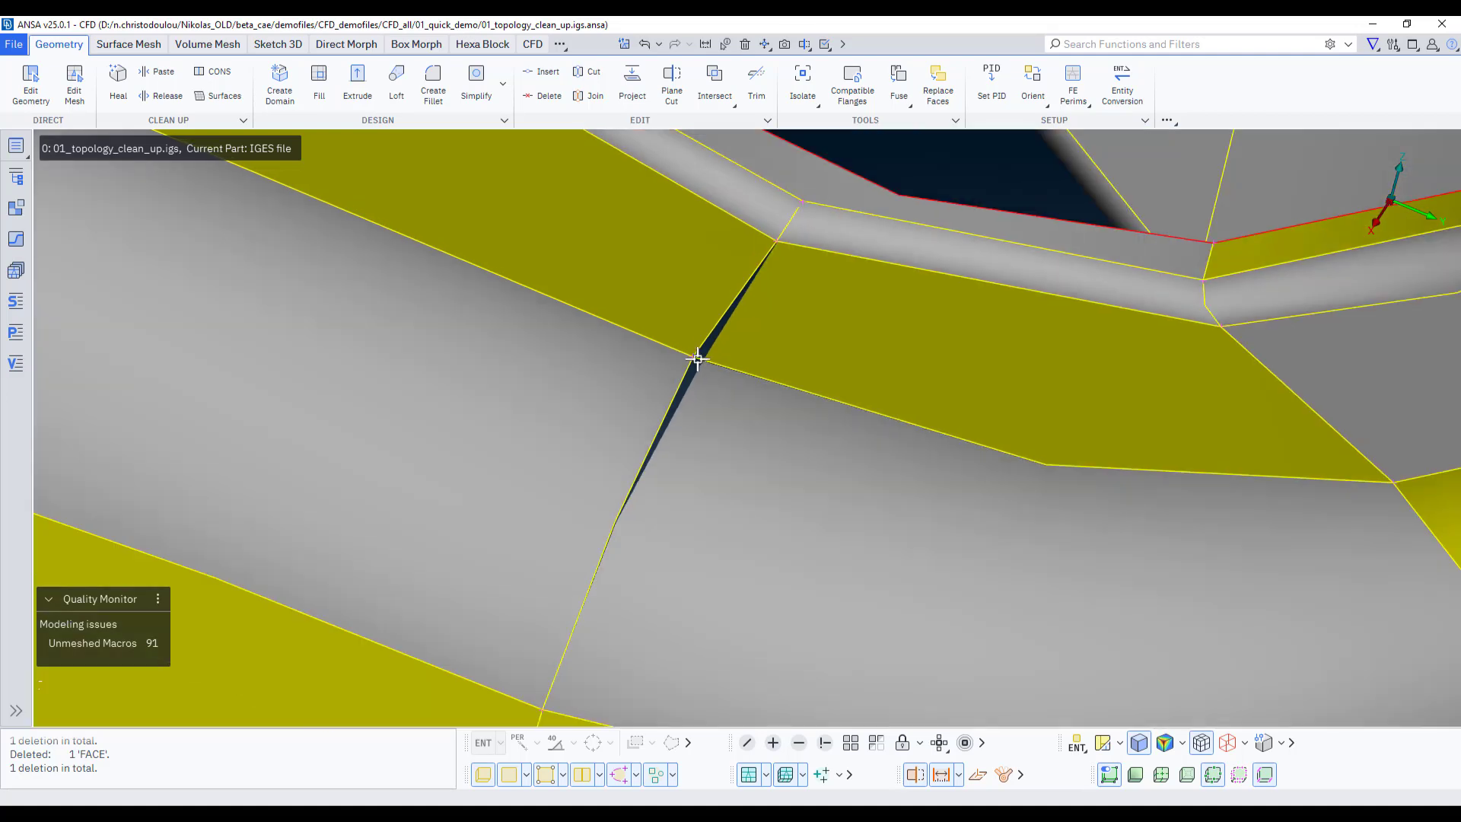
left_click_drag(723, 397, 715, 357, "ctrl")
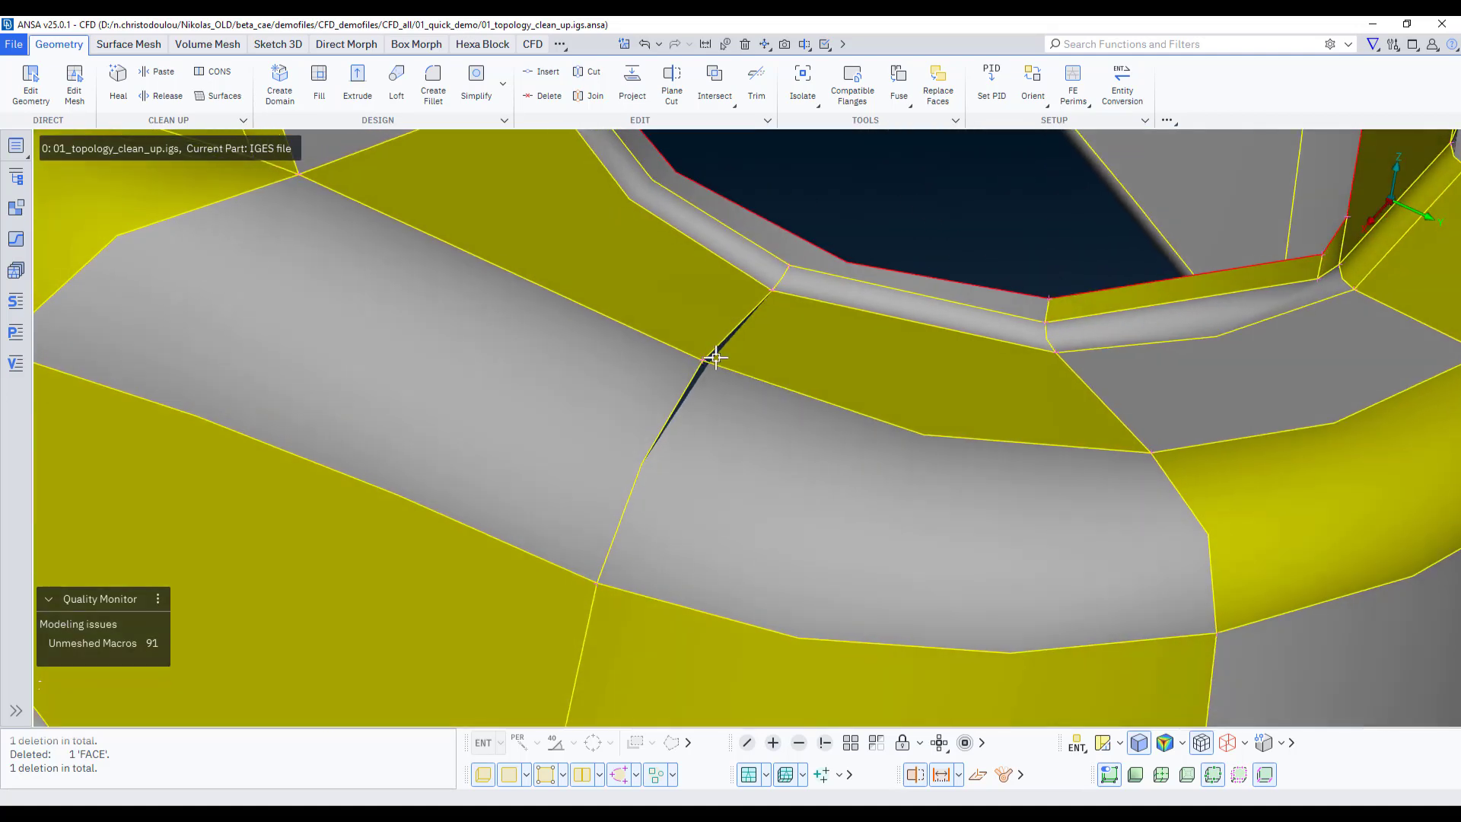
scroll(621, 366, "down", 5)
Cut the tab face at the large opening between its two lower corners, using the 2-Points mode and Parametric option
left_click_drag(704, 418, 797, 350, "ctrl")
scroll(846, 198, "up", 4)
middle_click_drag(861, 268, 865, 453, "ctrl")
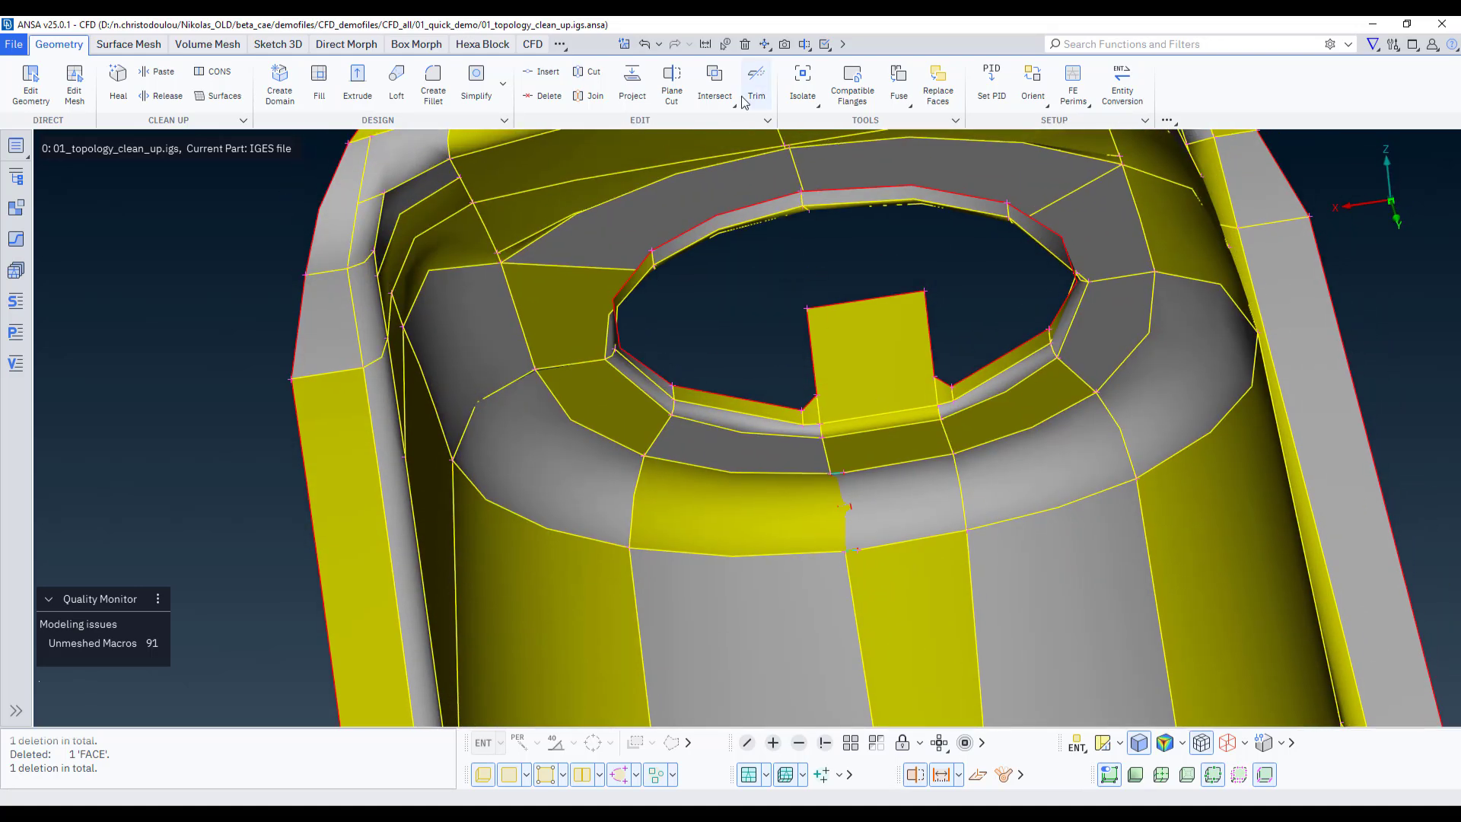
scroll(846, 364, "up", 5)
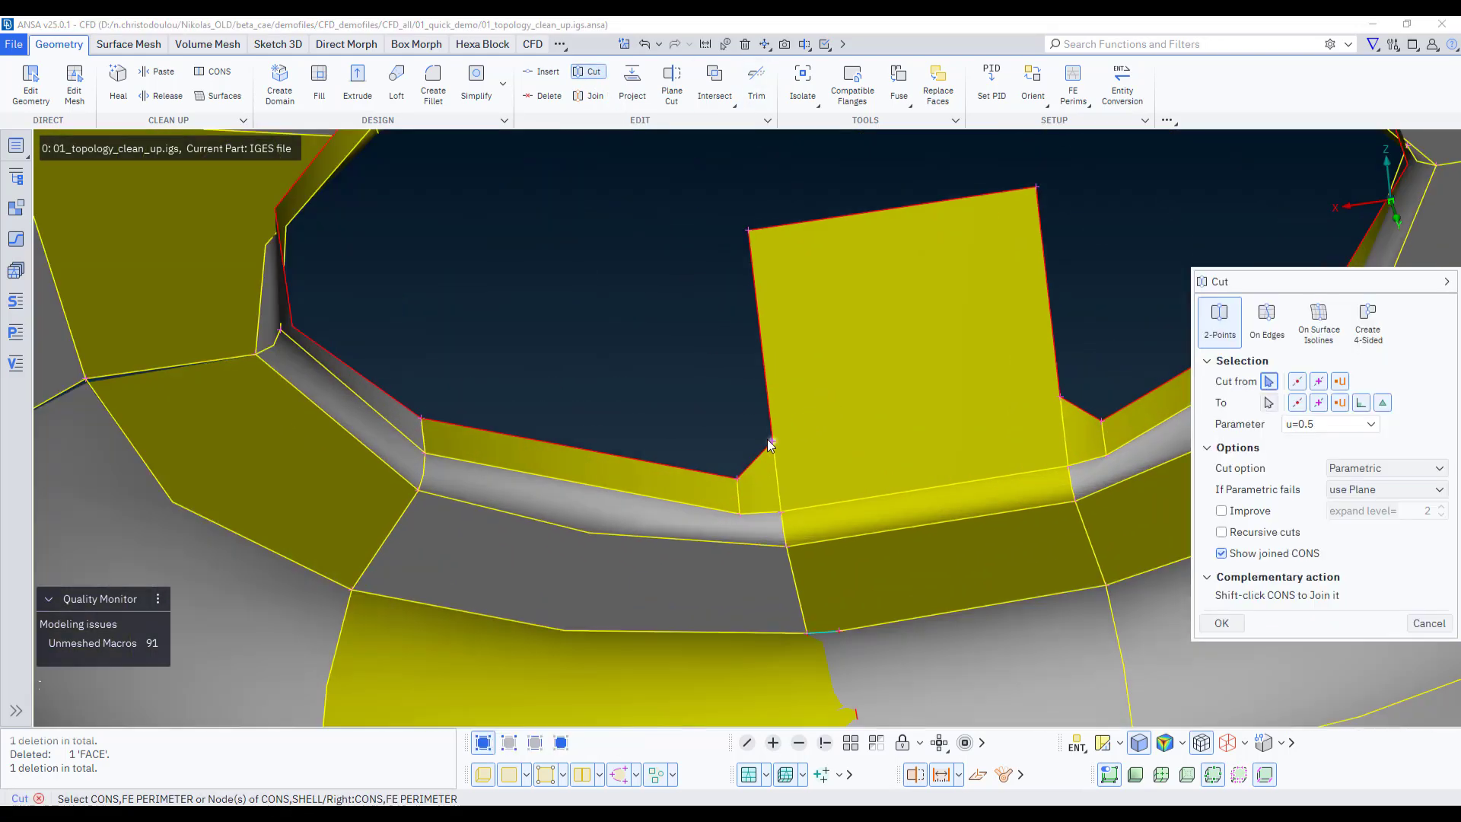
left_click(772, 441)
left_click(1058, 396)
middle_click(1105, 319)
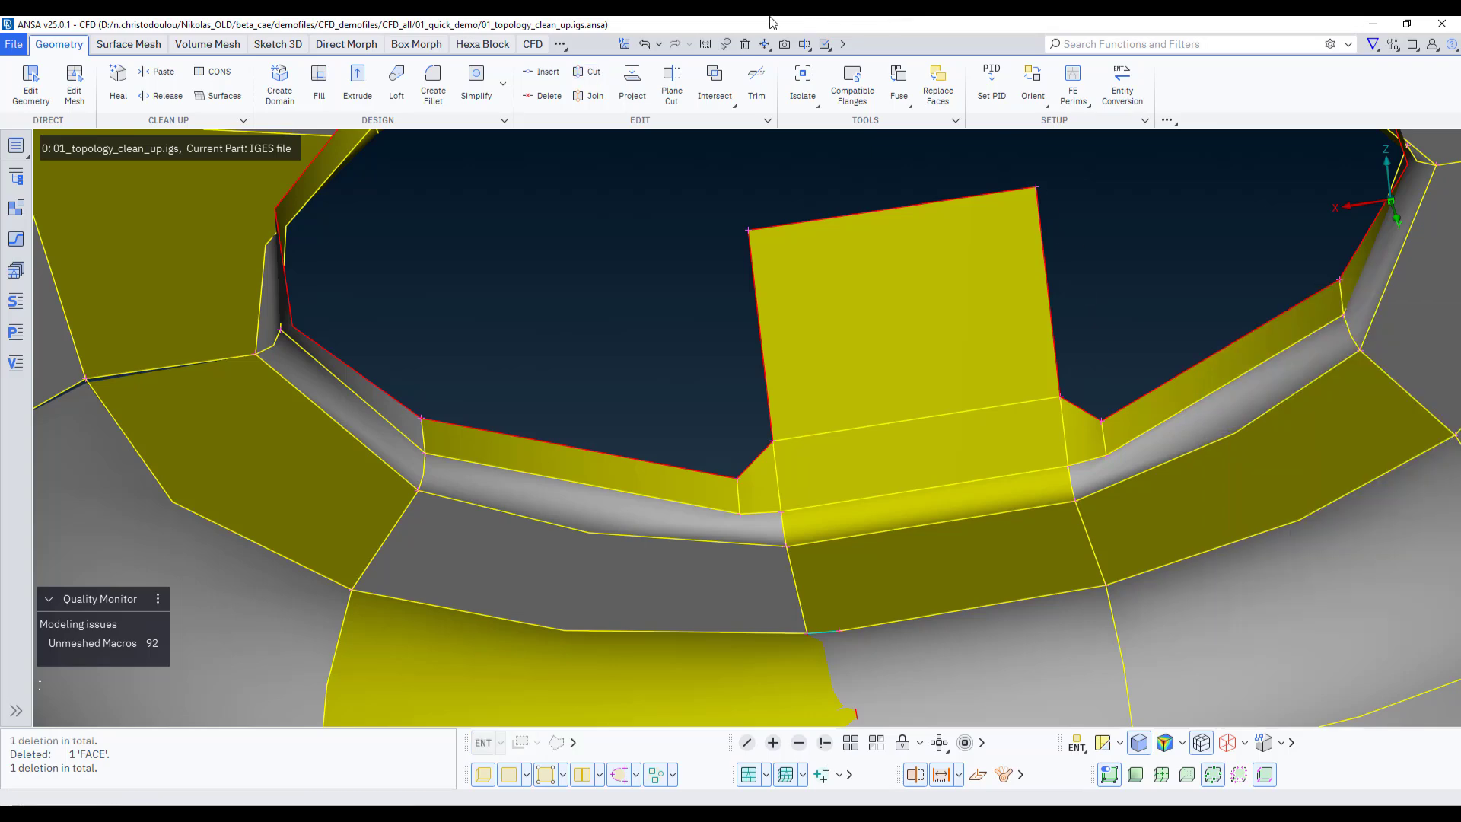
Delete the protruding upper part of the tab at the large opening
left_click(744, 44)
left_click(837, 253)
middle_click(822, 274)
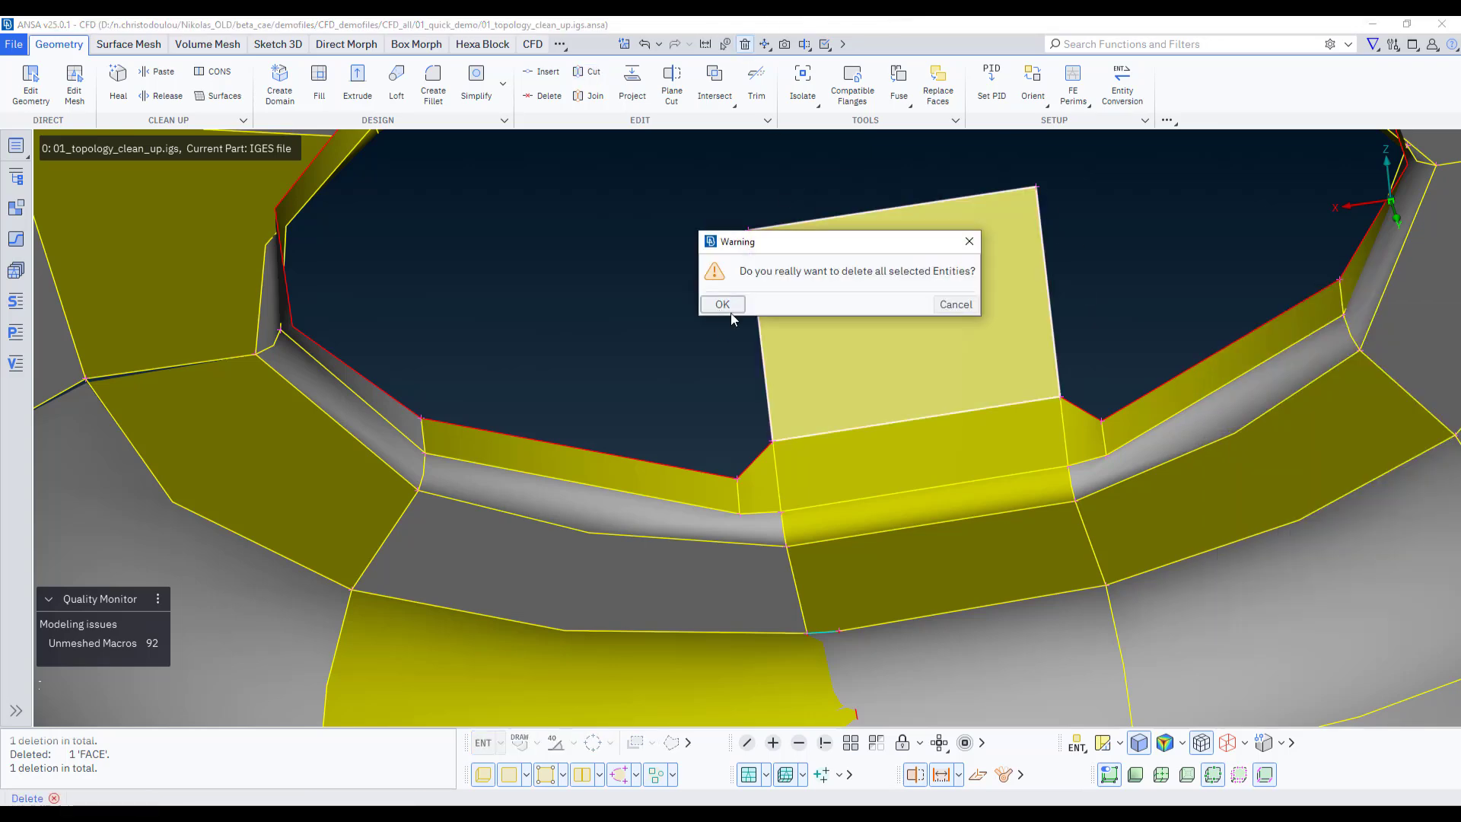
left_click(729, 308)
Project the grey fillet face's side edge onto the overlapping yellow fillet face beside it, using the Normal to Target direction
scroll(676, 201, "down", 3)
scroll(676, 201, "down", 3)
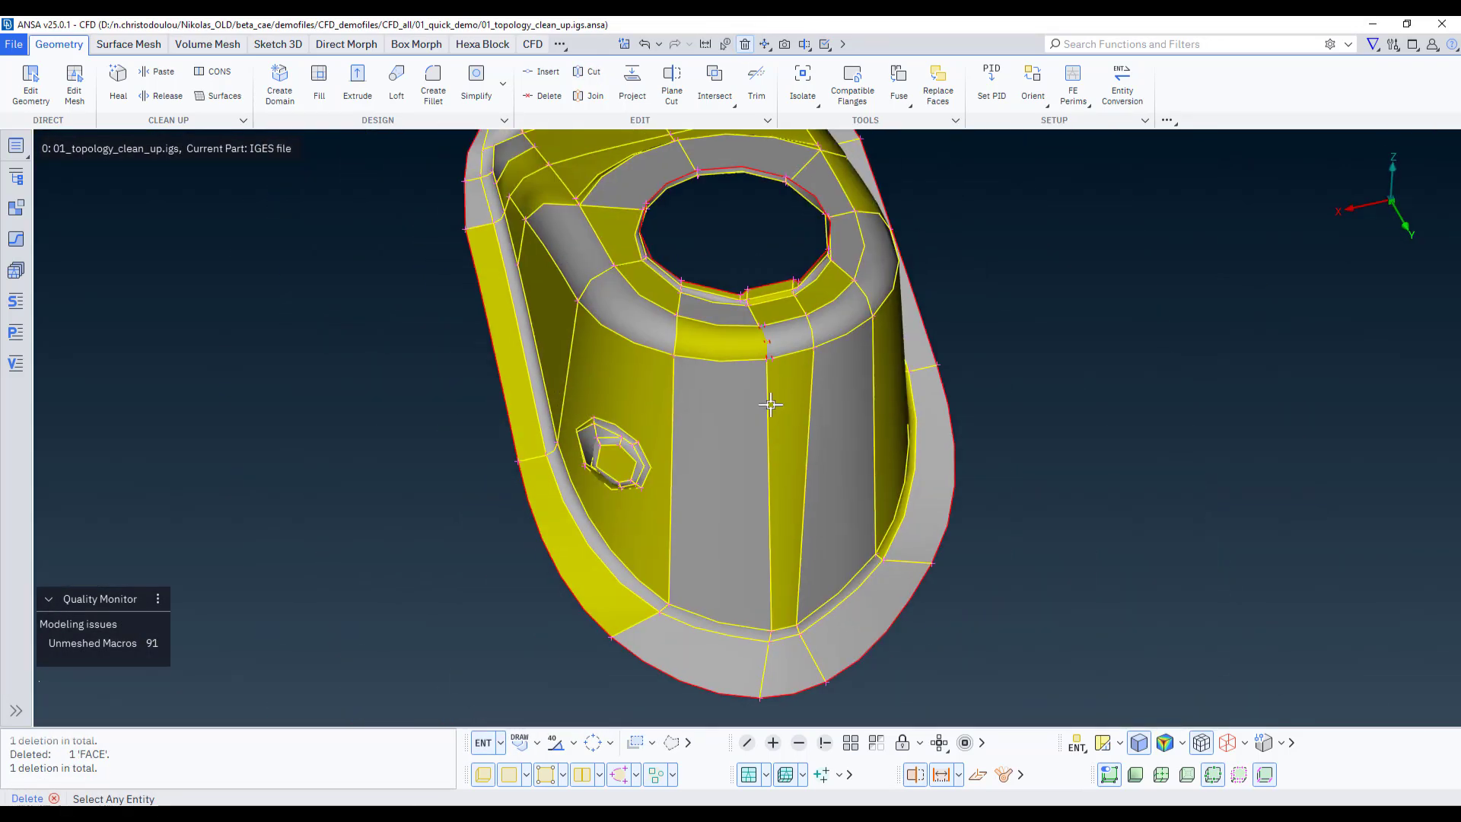
scroll(814, 339, "up", 8)
left_click_drag(804, 334, 813, 350, "ctrl")
middle_click(814, 350)
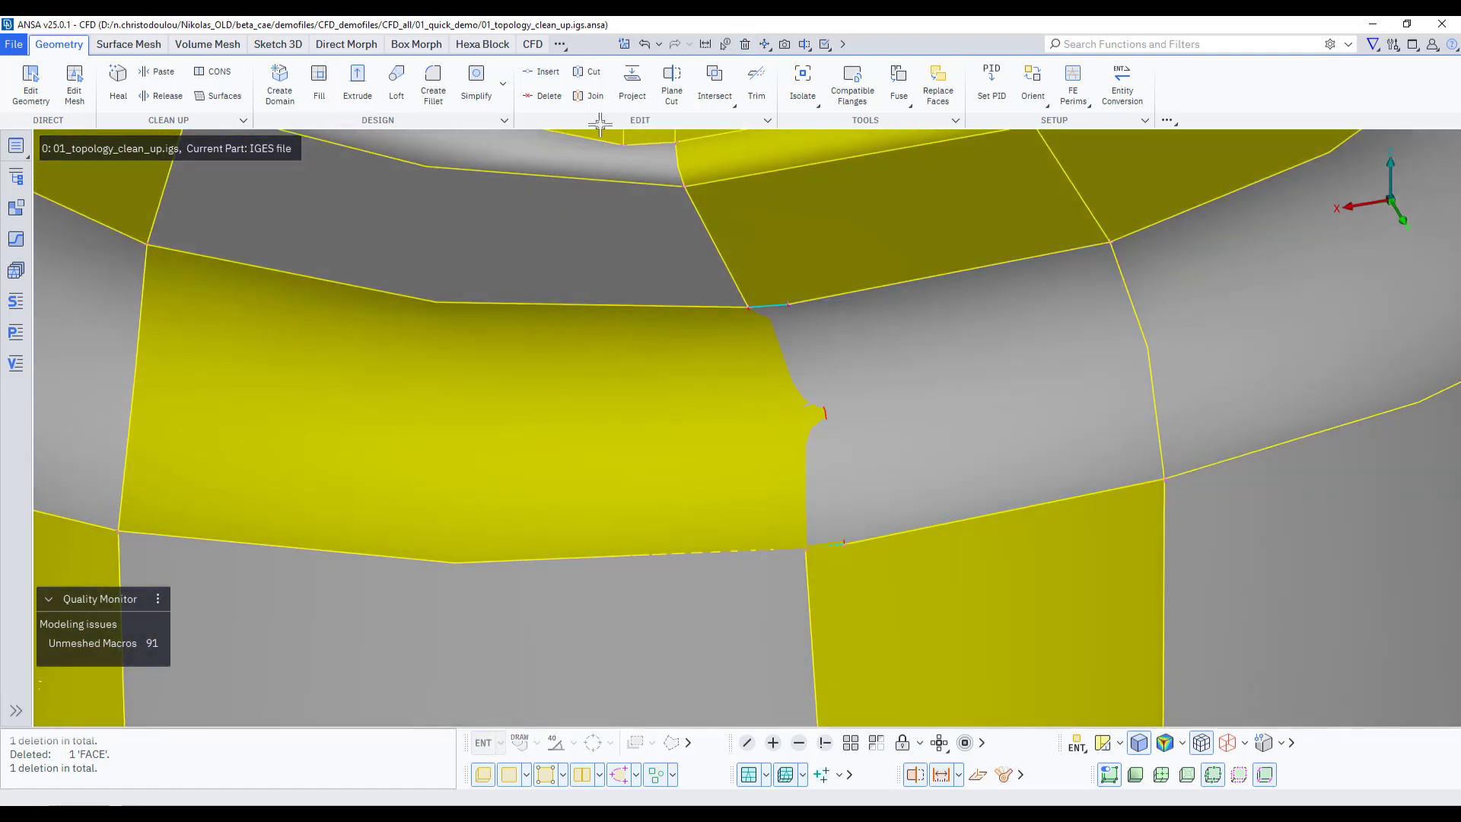
left_click(632, 84)
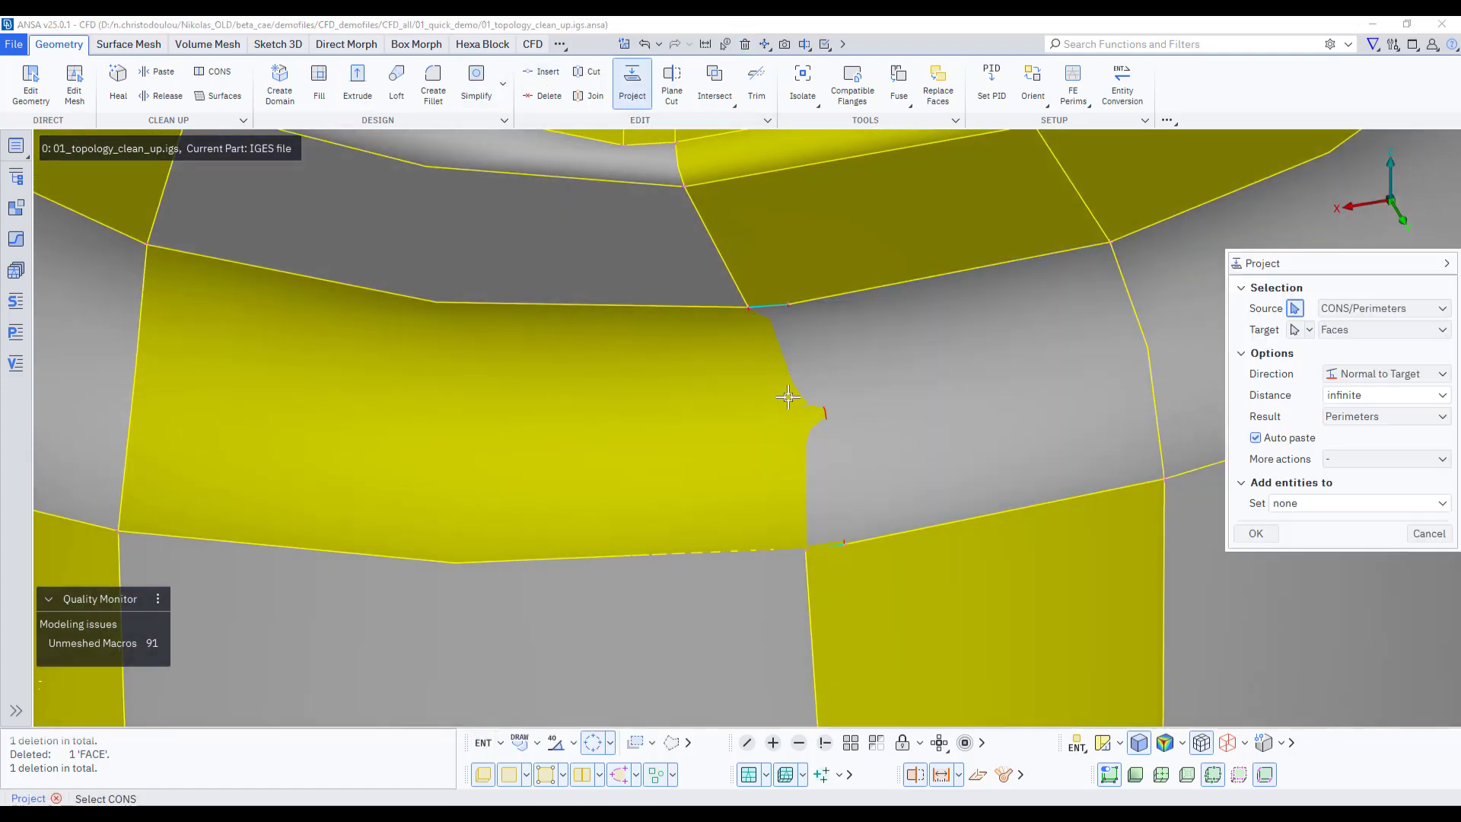
left_click(778, 421)
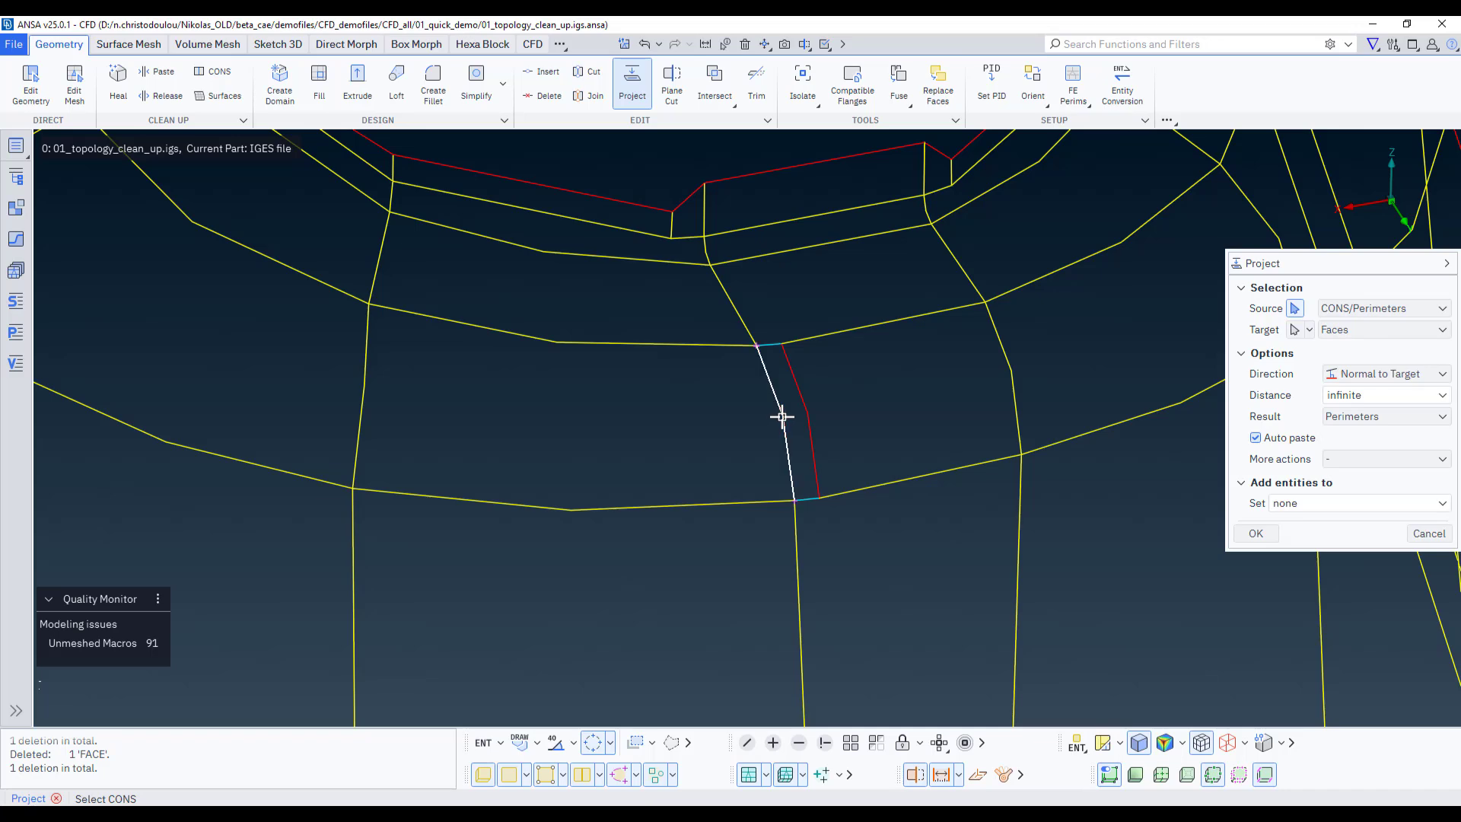
middle_click(781, 419)
left_click(665, 400)
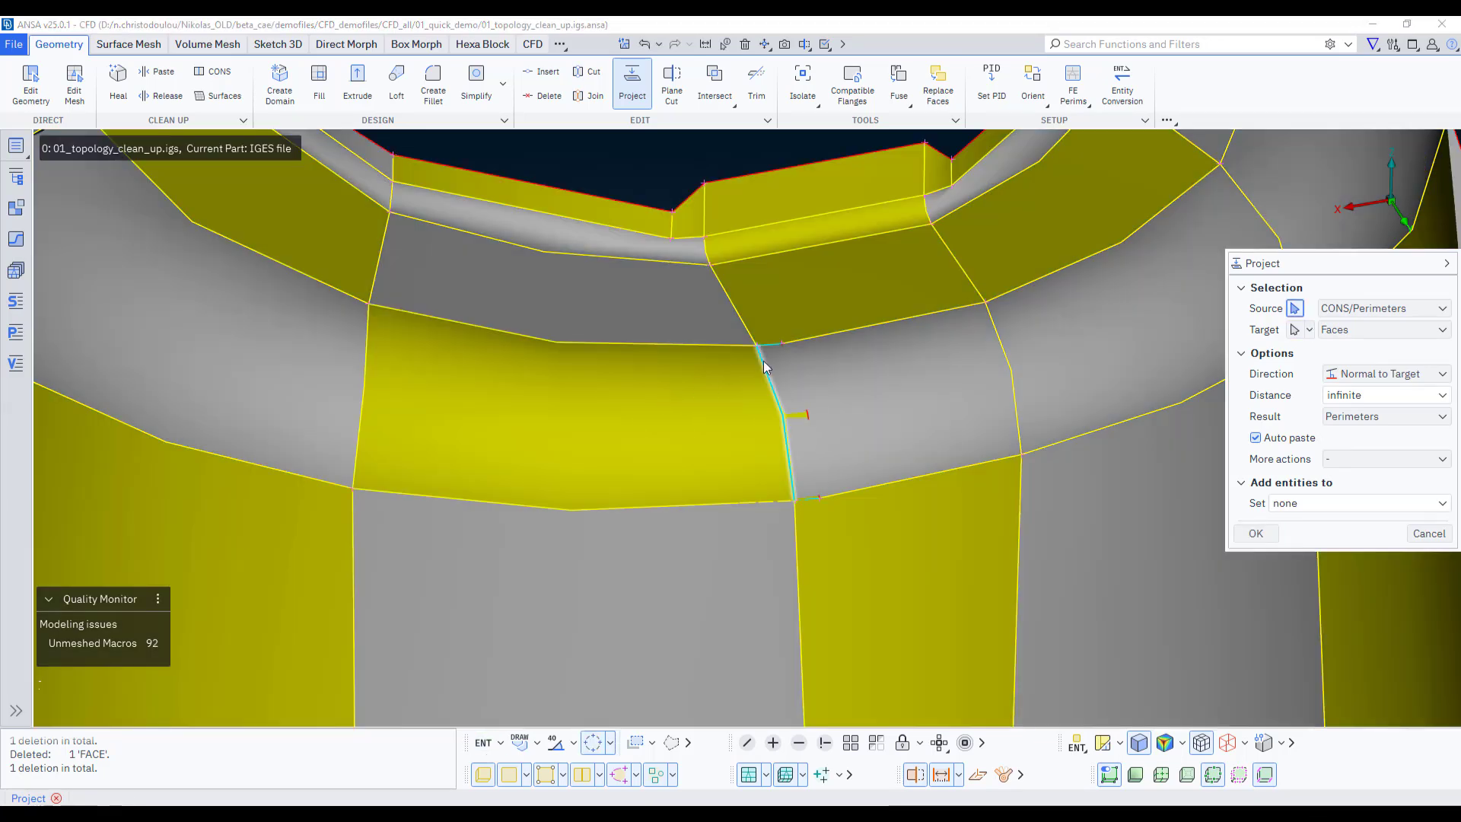
Delete the narrow overlapping strip between the yellow and grey fillet faces
left_click(746, 44)
scroll(815, 343, "up", 3)
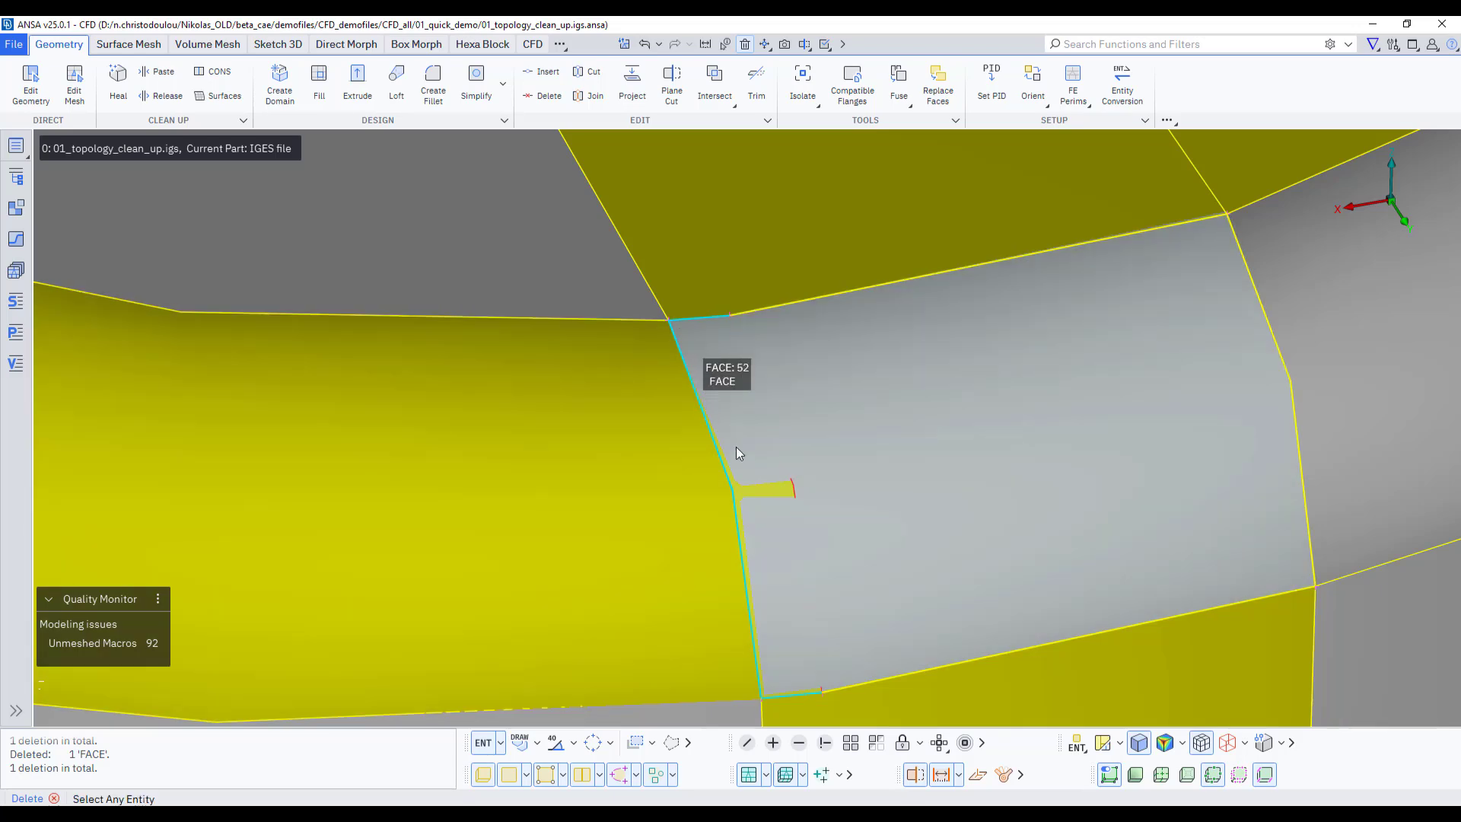
left_click(764, 467)
middle_click(886, 332)
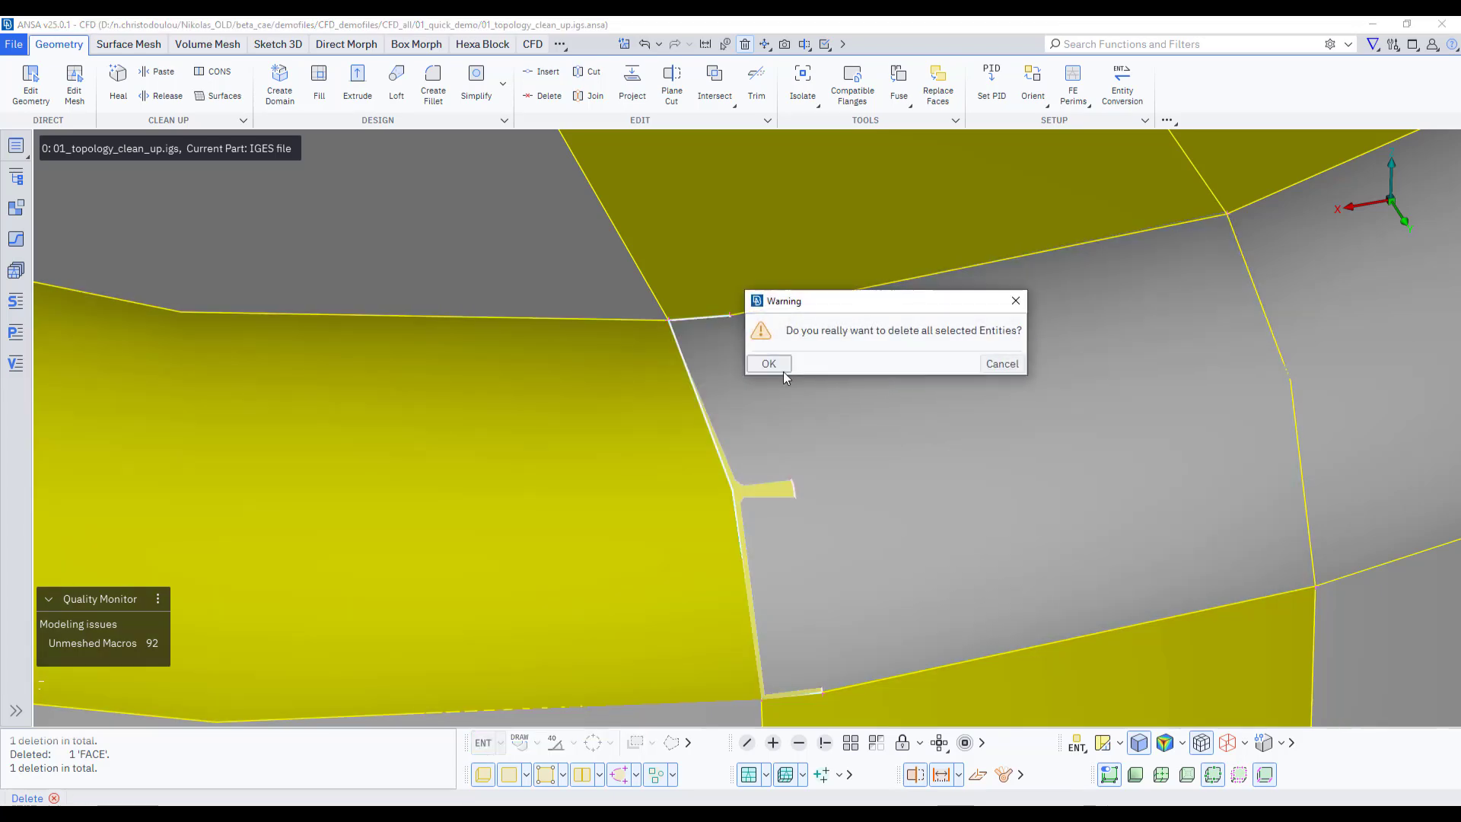
left_click(770, 363)
Cut the flange face at the gapped back corner between its inner and outer corner points, using the 2-Points mode and Plane option
scroll(751, 323, "down", 5)
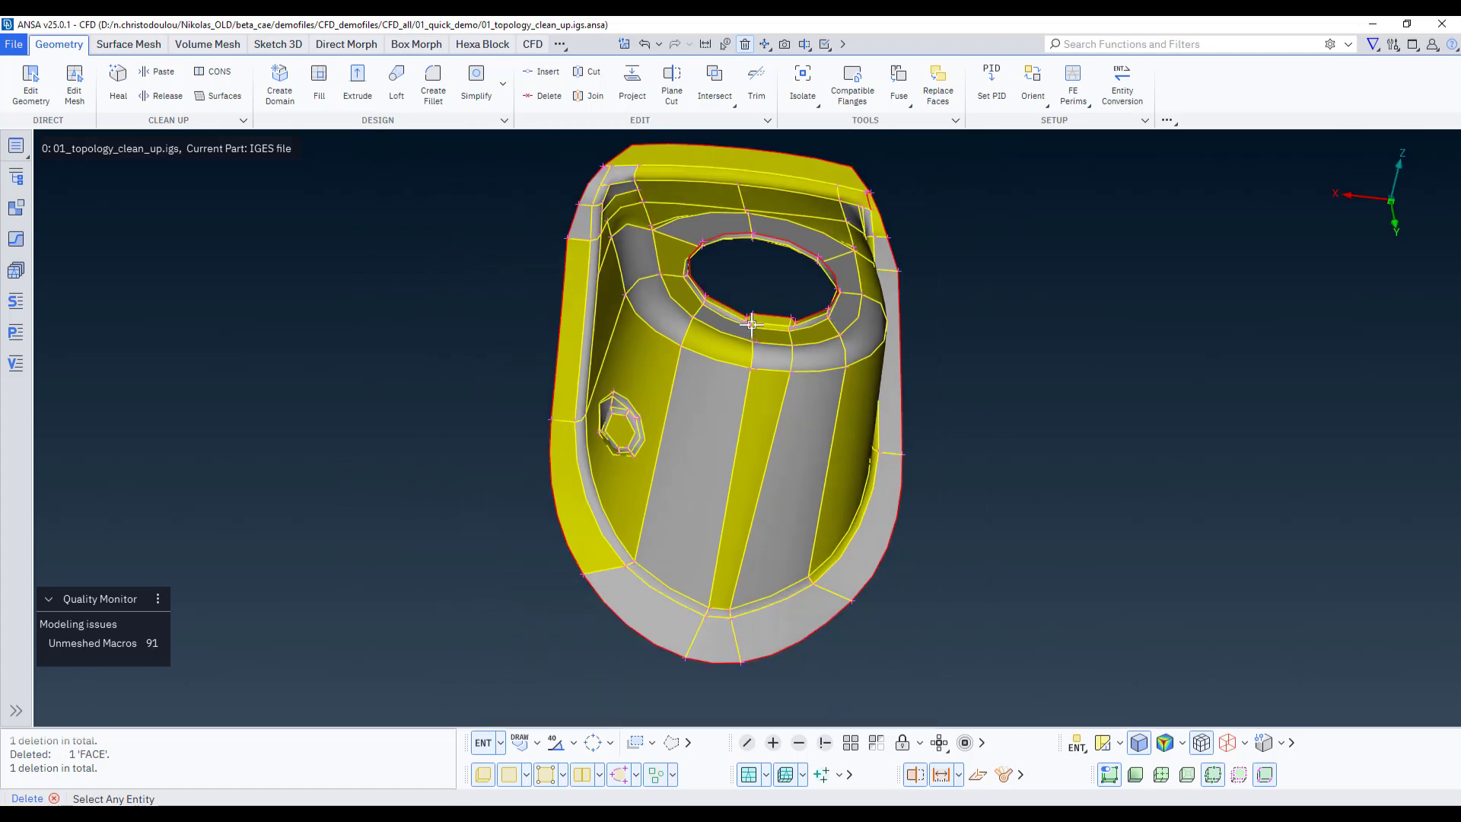
left_click_drag(752, 324, 966, 232, "ctrl")
scroll(981, 232, "up", 4)
middle_click_drag(1093, 222, 1054, 329, "ctrl")
scroll(1057, 331, "up", 7)
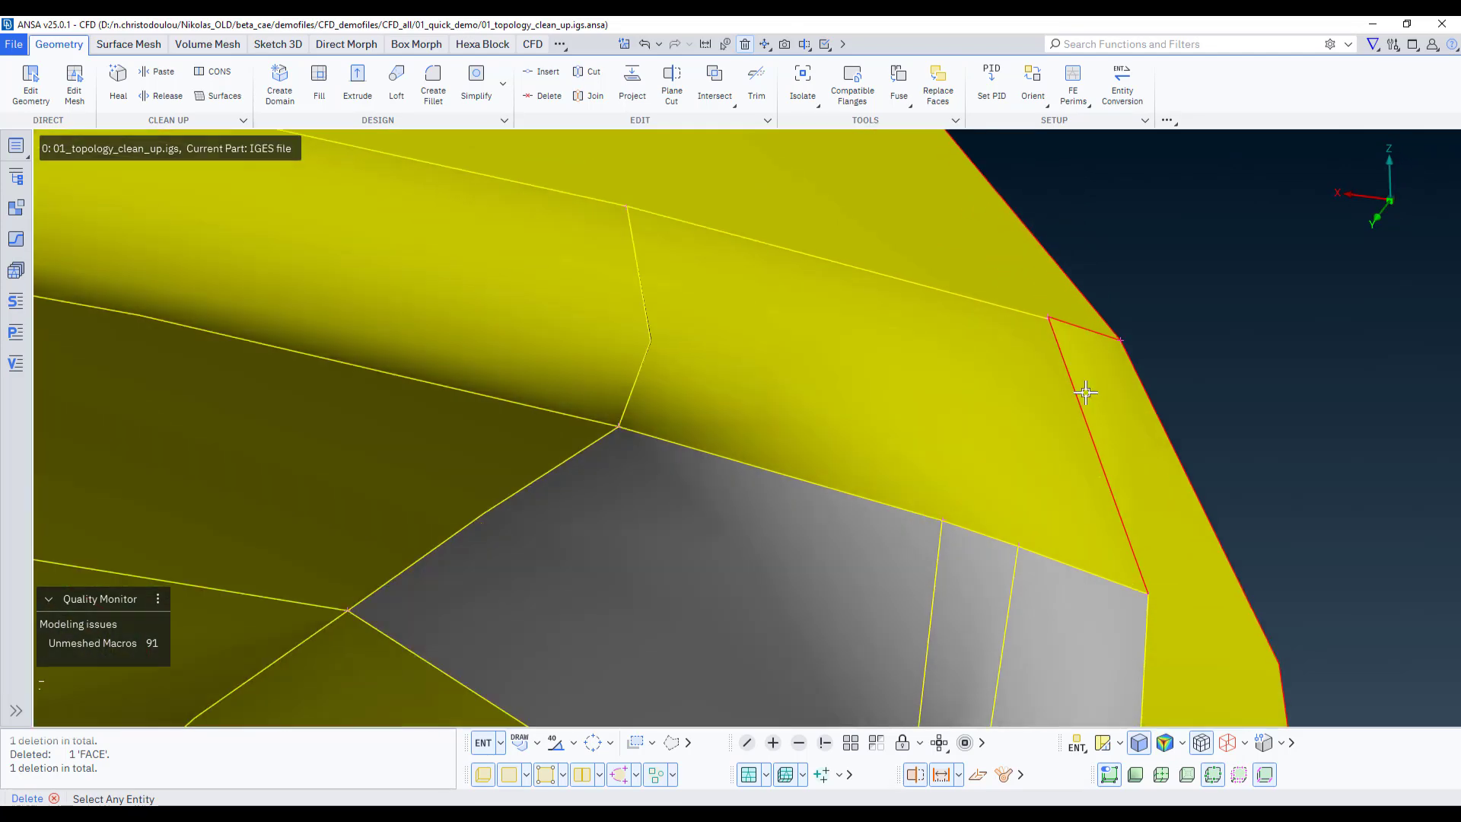
left_click_drag(1086, 391, 1014, 374, "ctrl")
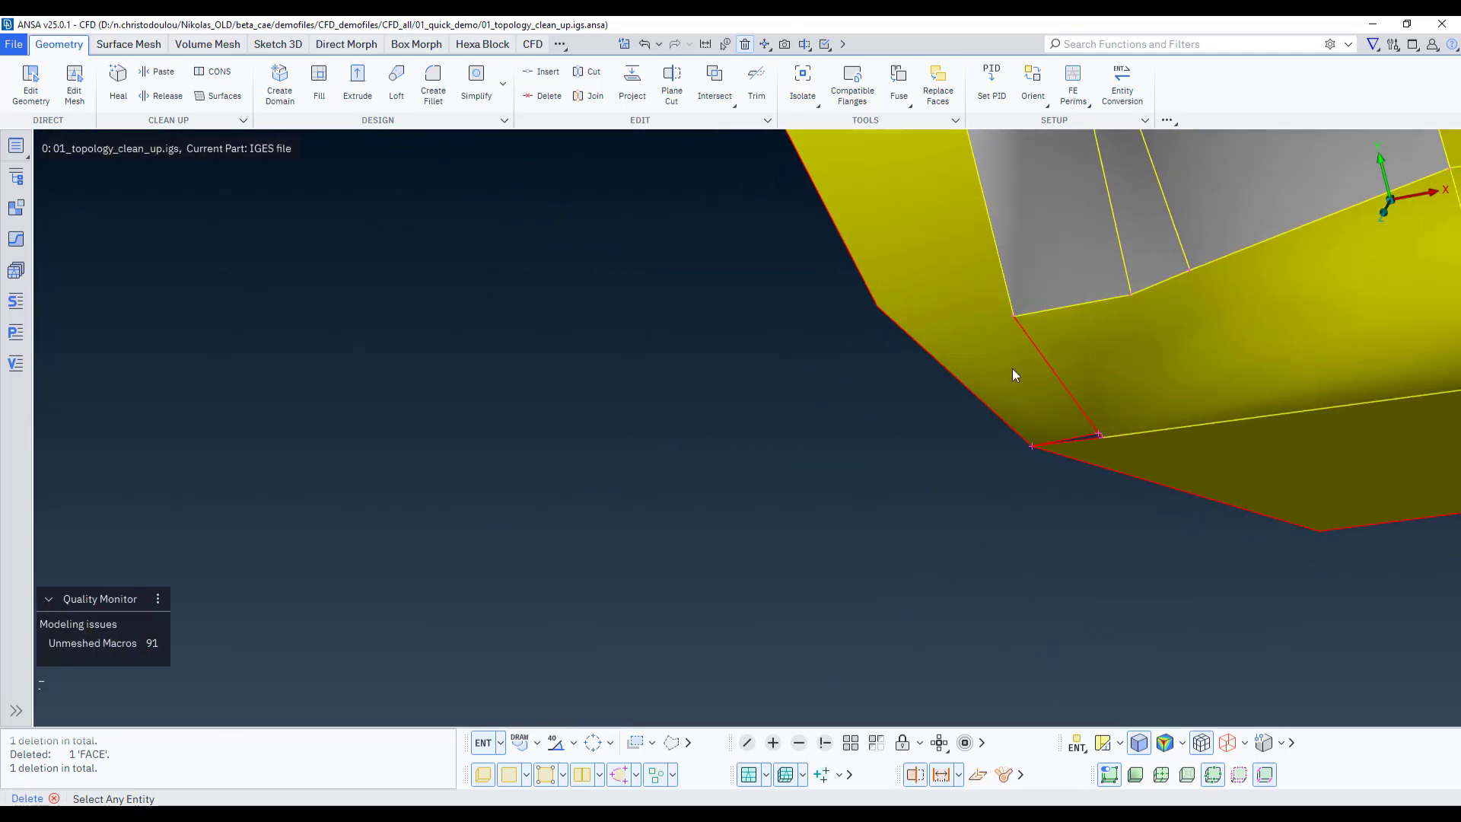
middle_click(1069, 403)
scroll(1068, 400, "up", 3)
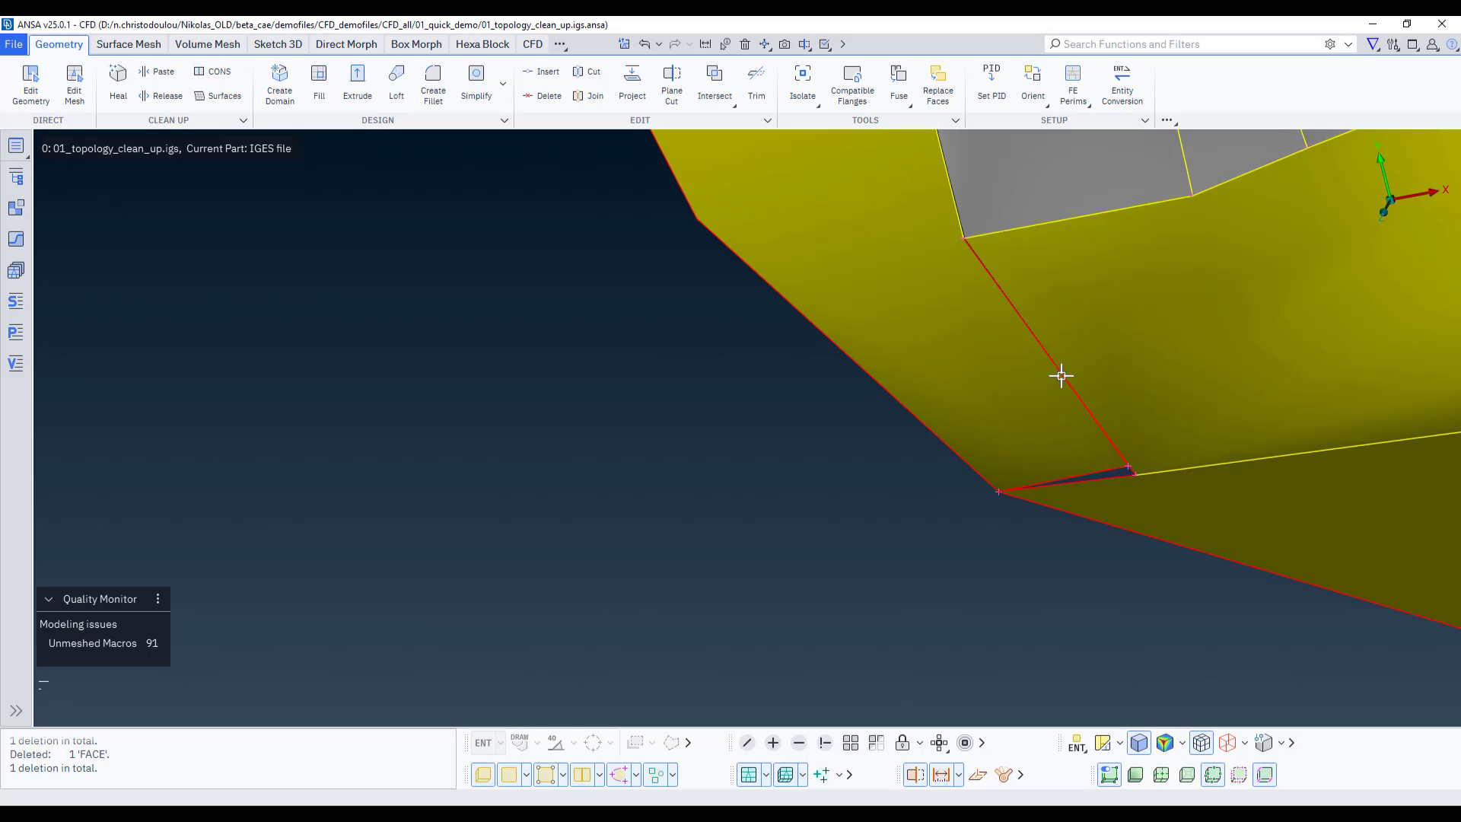
left_click(594, 73)
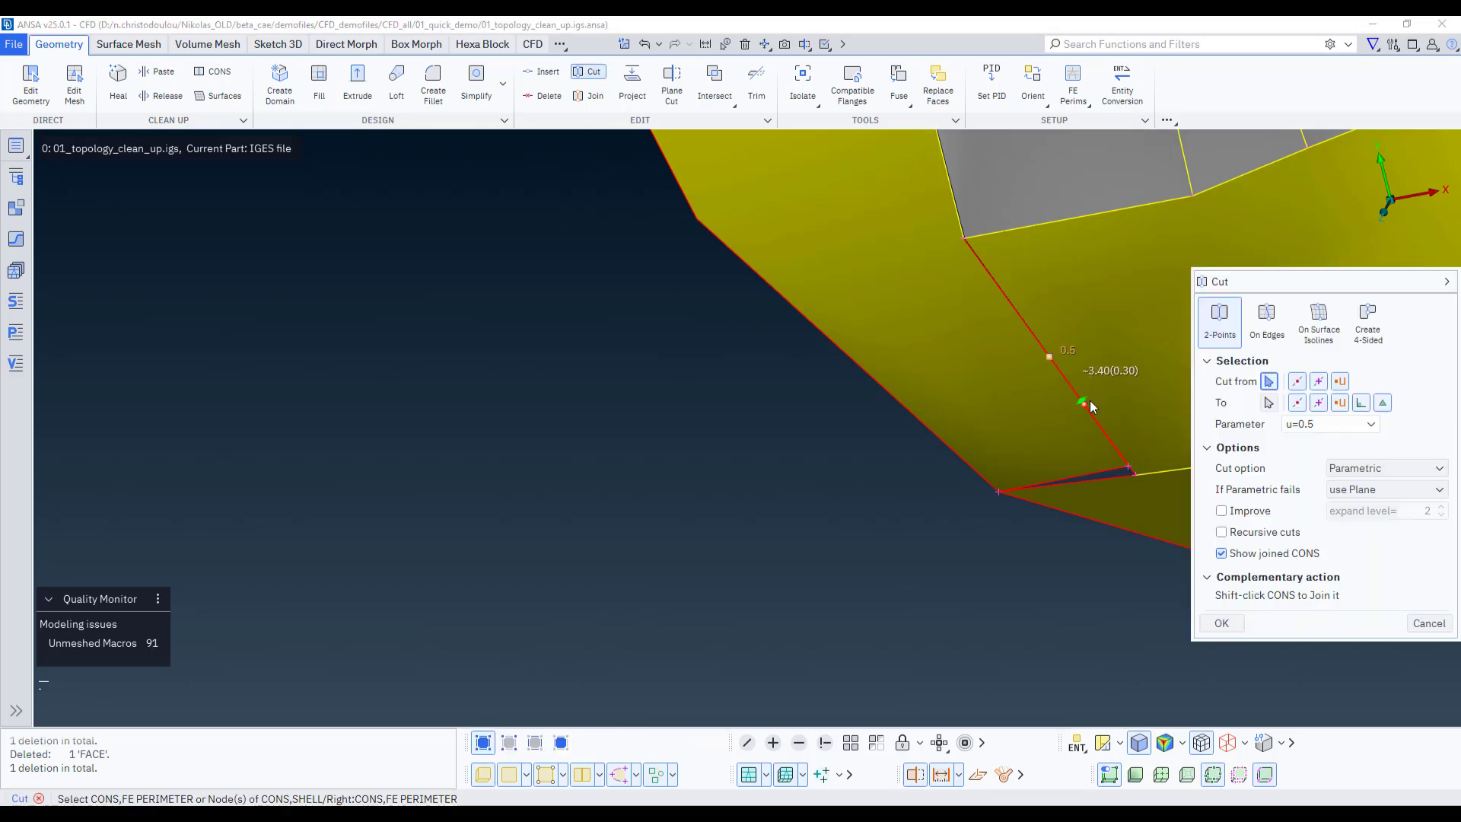
left_click(1362, 468)
left_click(1343, 488)
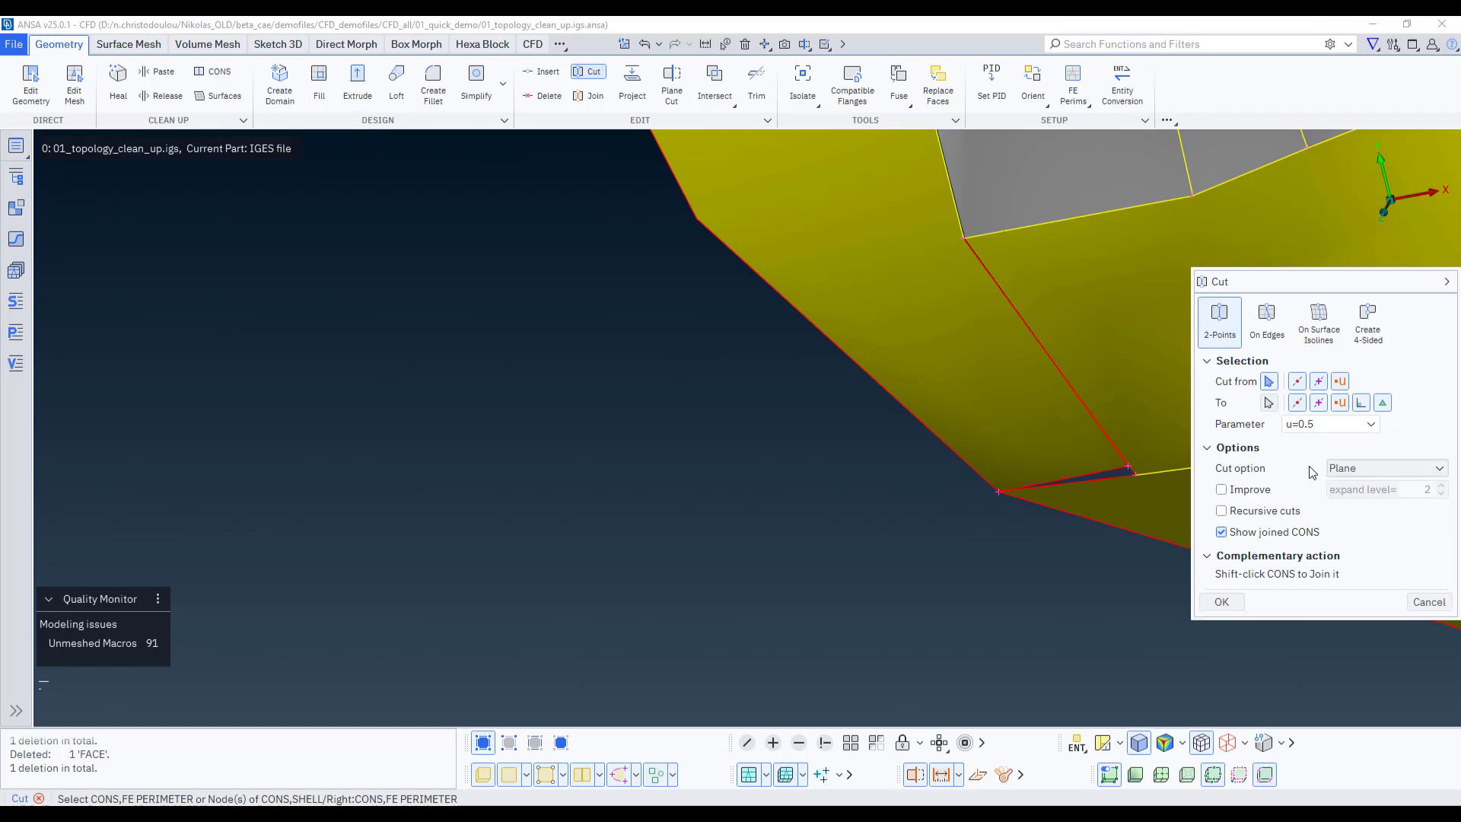
left_click(961, 238)
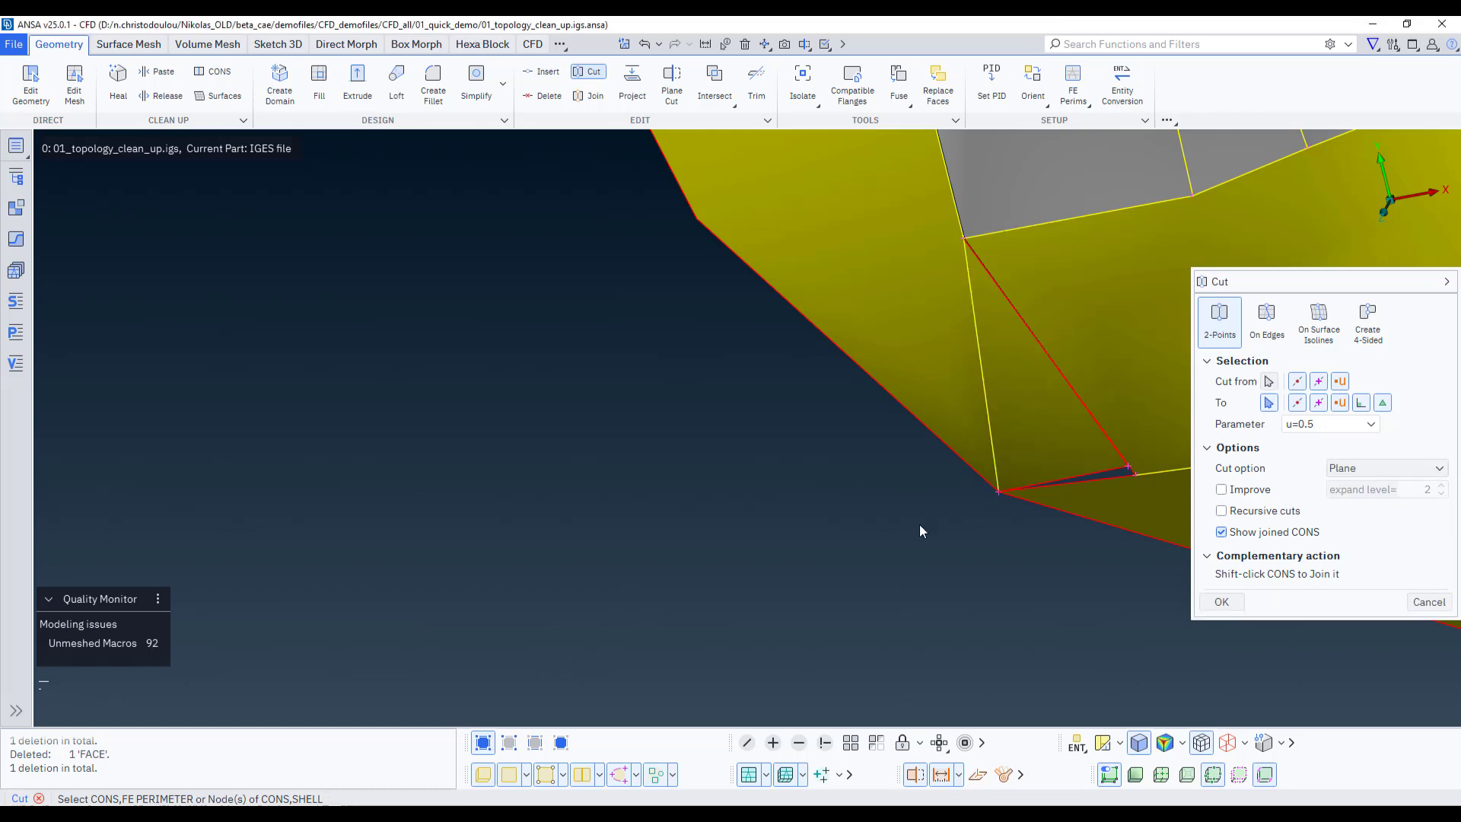
middle_click(867, 499)
middle_click(881, 506)
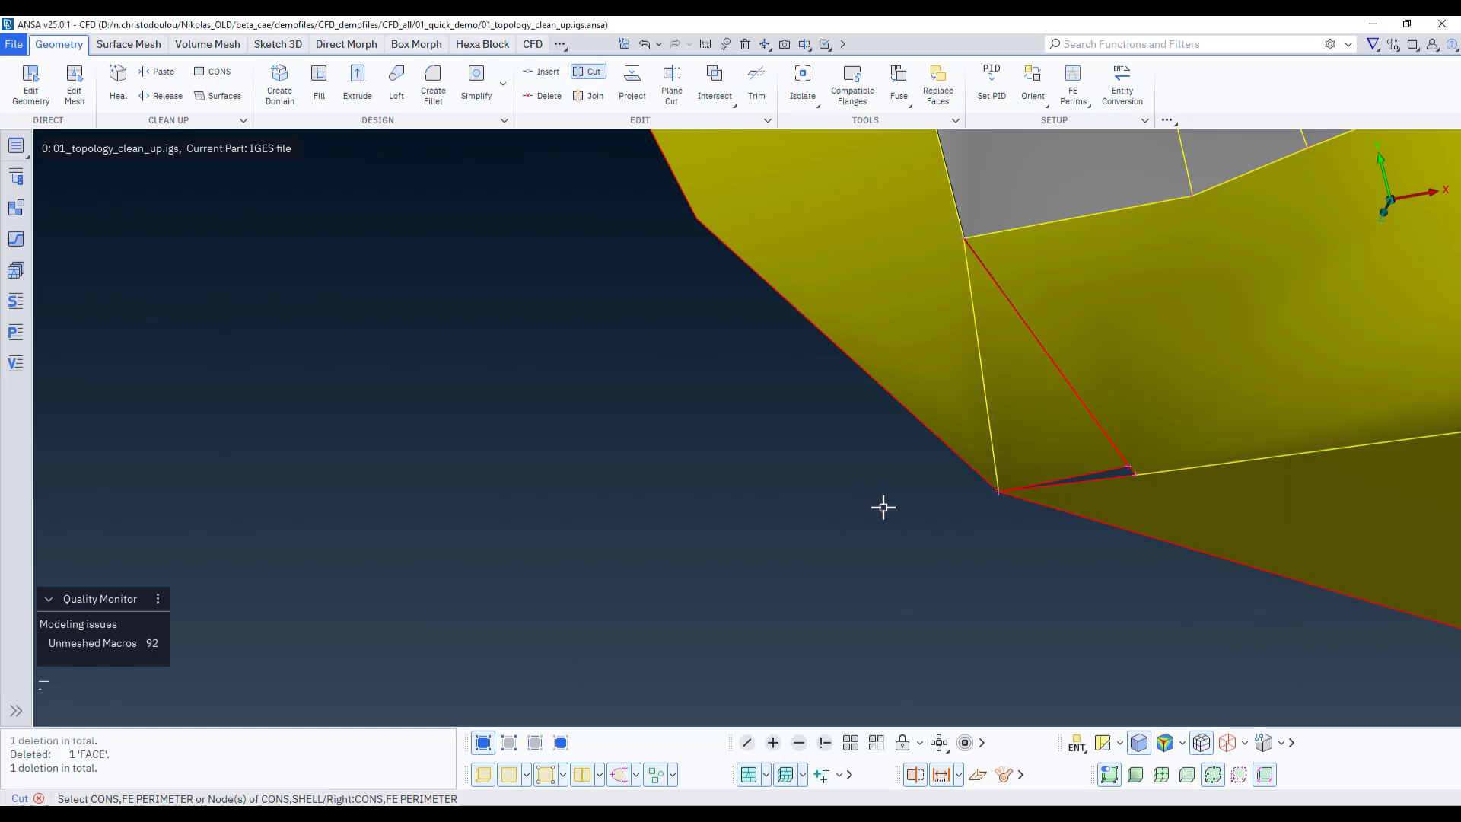
Delete the triangular face cut off at the flange's back corner
left_click(745, 44)
left_click(1033, 408)
middle_click(871, 485)
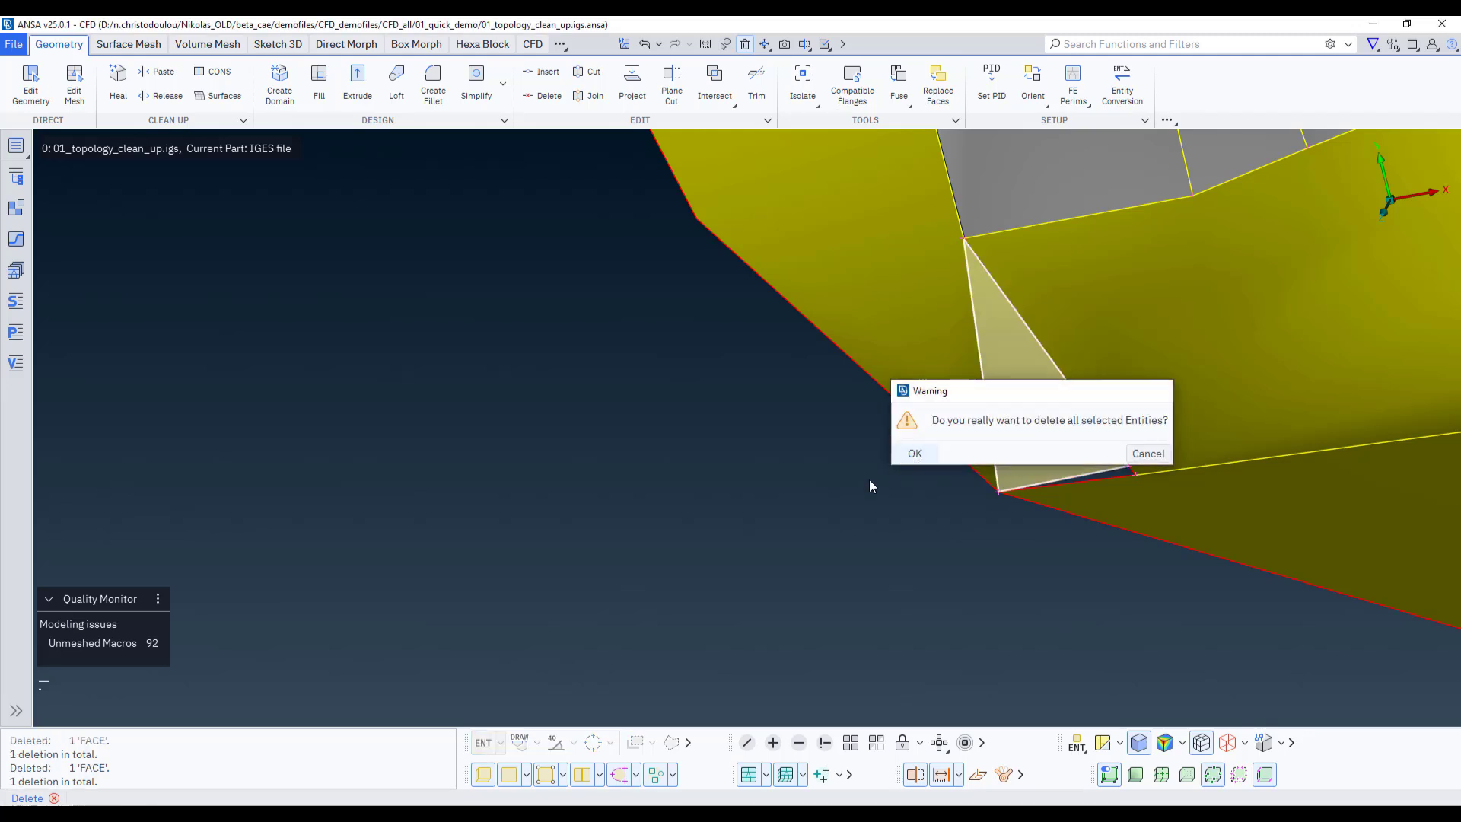
key("Return")
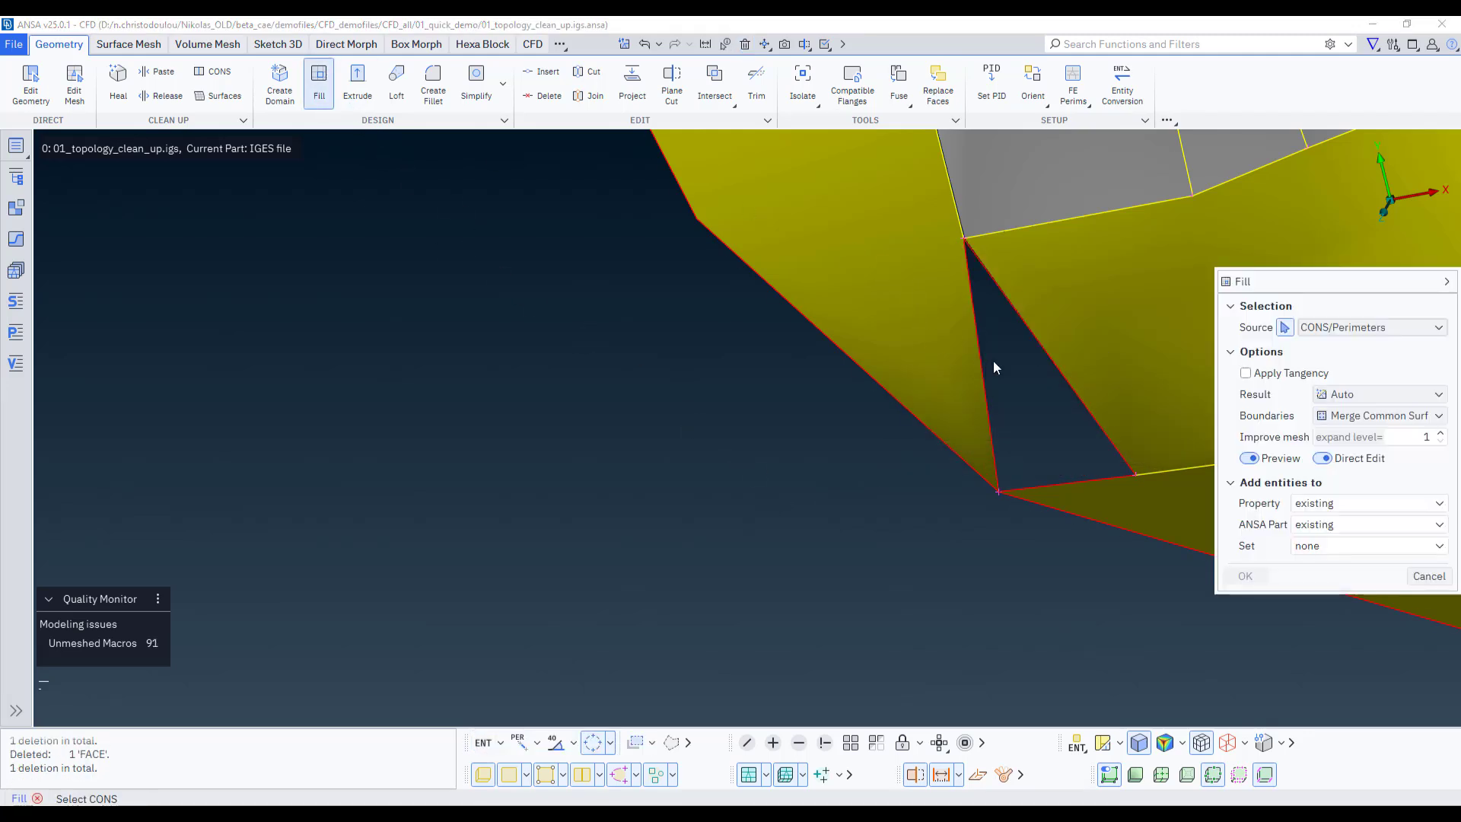
Fill the triangular gap at the flange's back corner from its three bounding edges with the Auto result
left_click(487, 743)
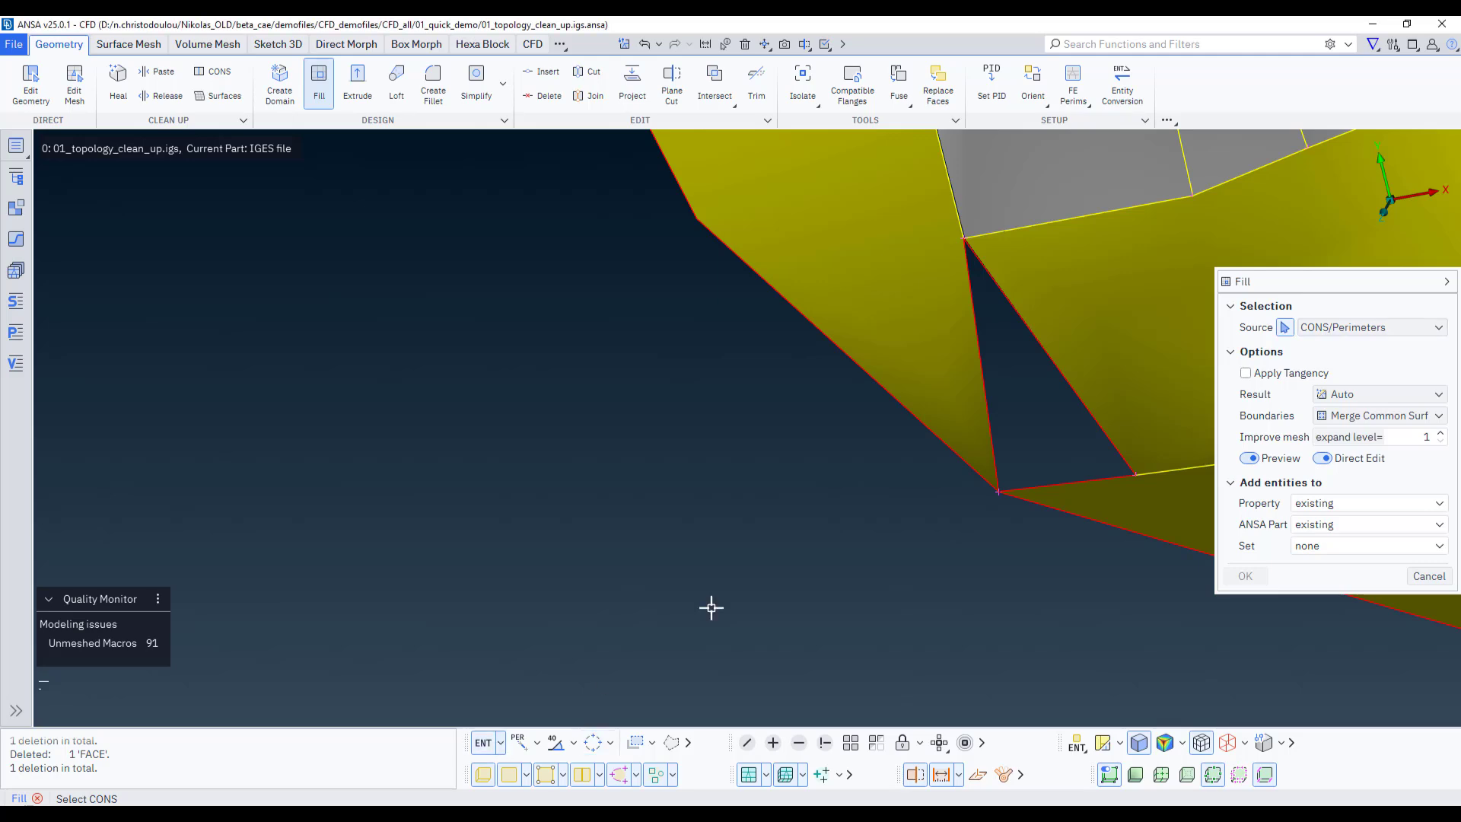
left_click(993, 402)
left_click(1068, 483)
left_click(1096, 422)
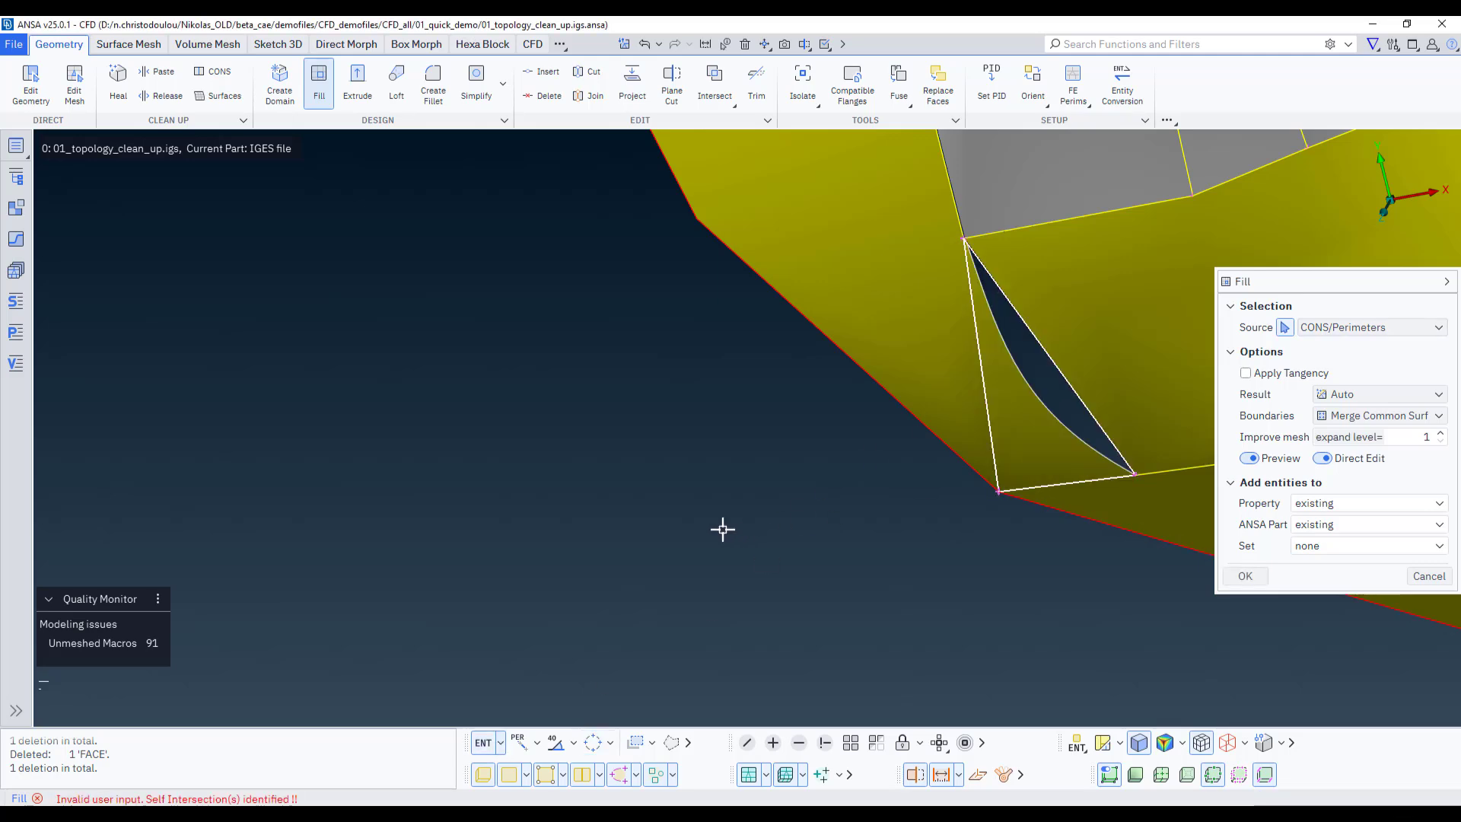
middle_click(721, 528)
Orient all faces of the part with Grey Outside and view the cleaned part from the front
scroll(678, 518, "down", 6)
left_click_drag(664, 508, 941, 346, "ctrl")
left_click(1046, 107)
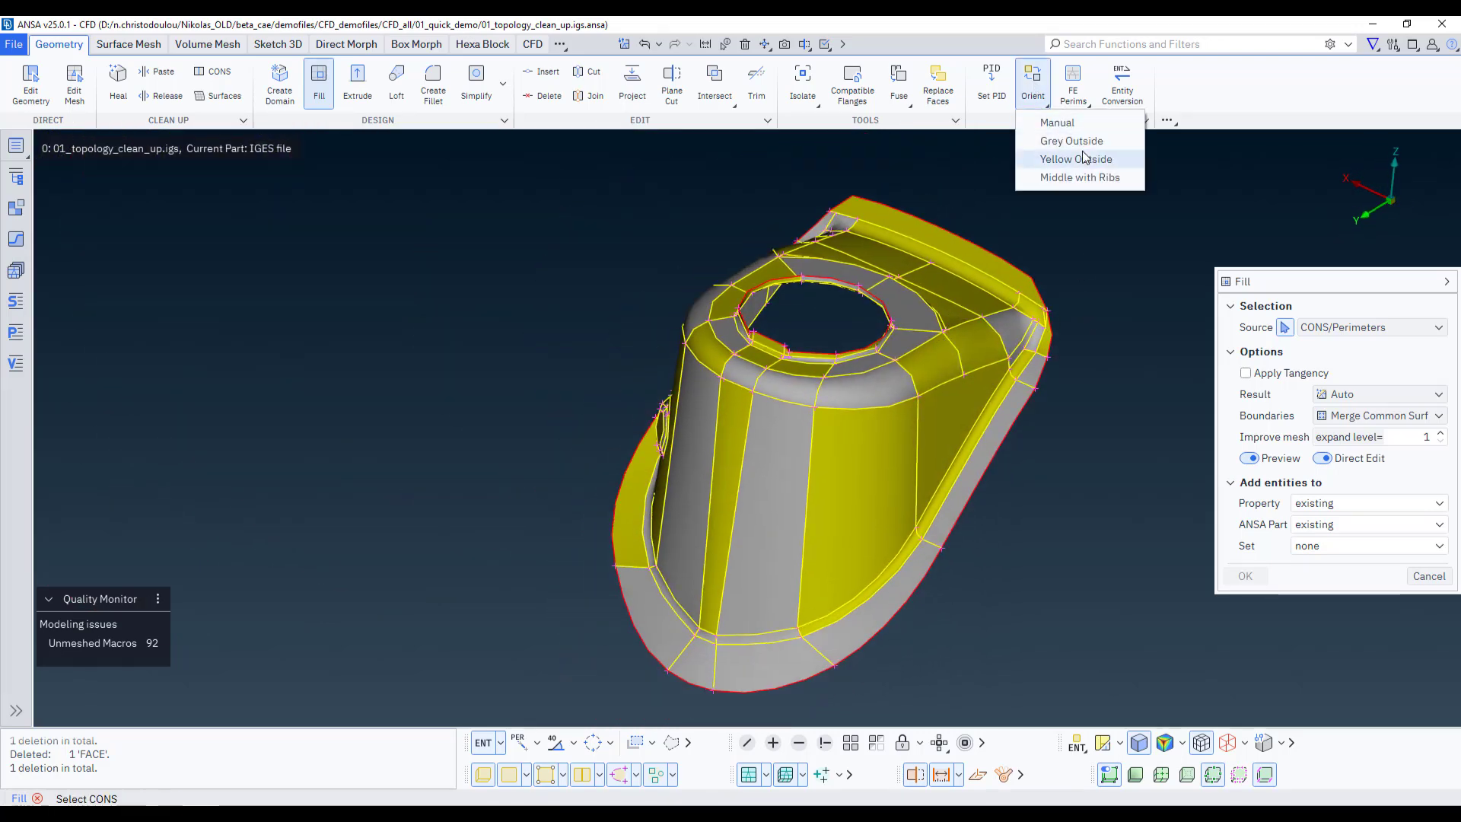
left_click(1054, 140)
left_click_drag(1045, 387, 820, 415, "ctrl")
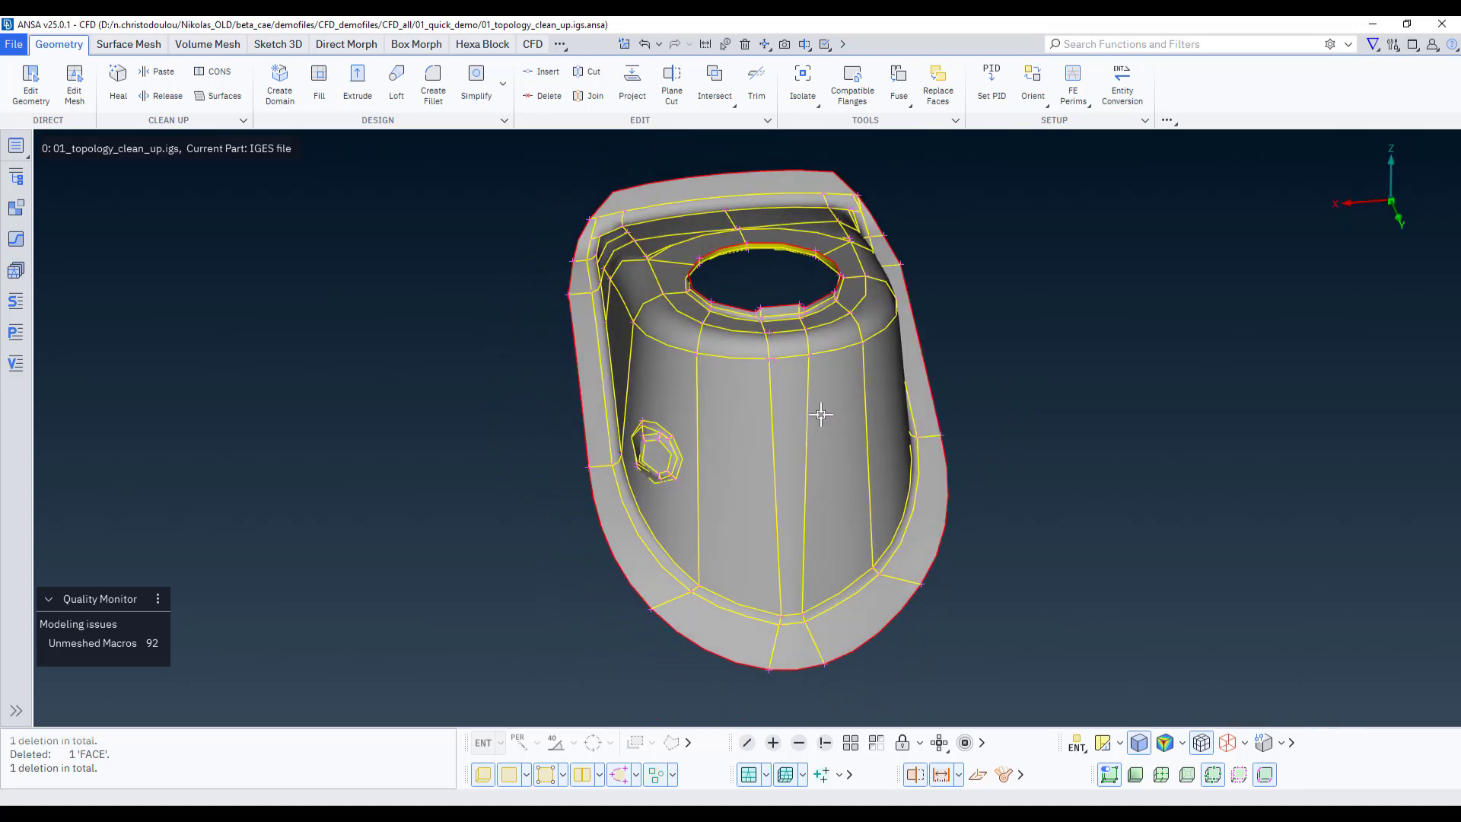
Reopen the original 01_topology_clean_up.igs file and turn the model toward its gaps and overlapping face
left_click(15, 44)
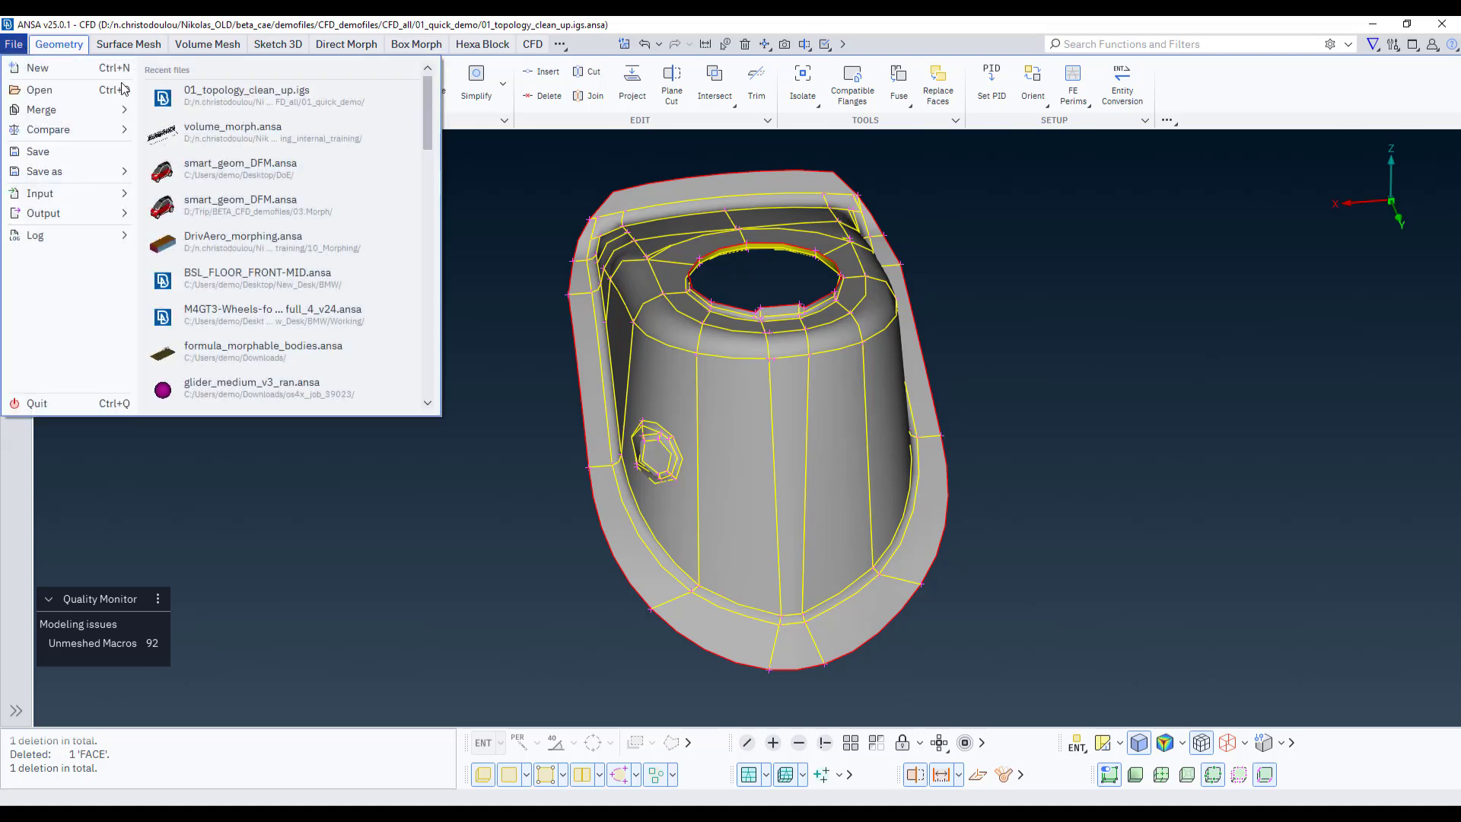
left_click(235, 99)
left_click(235, 217)
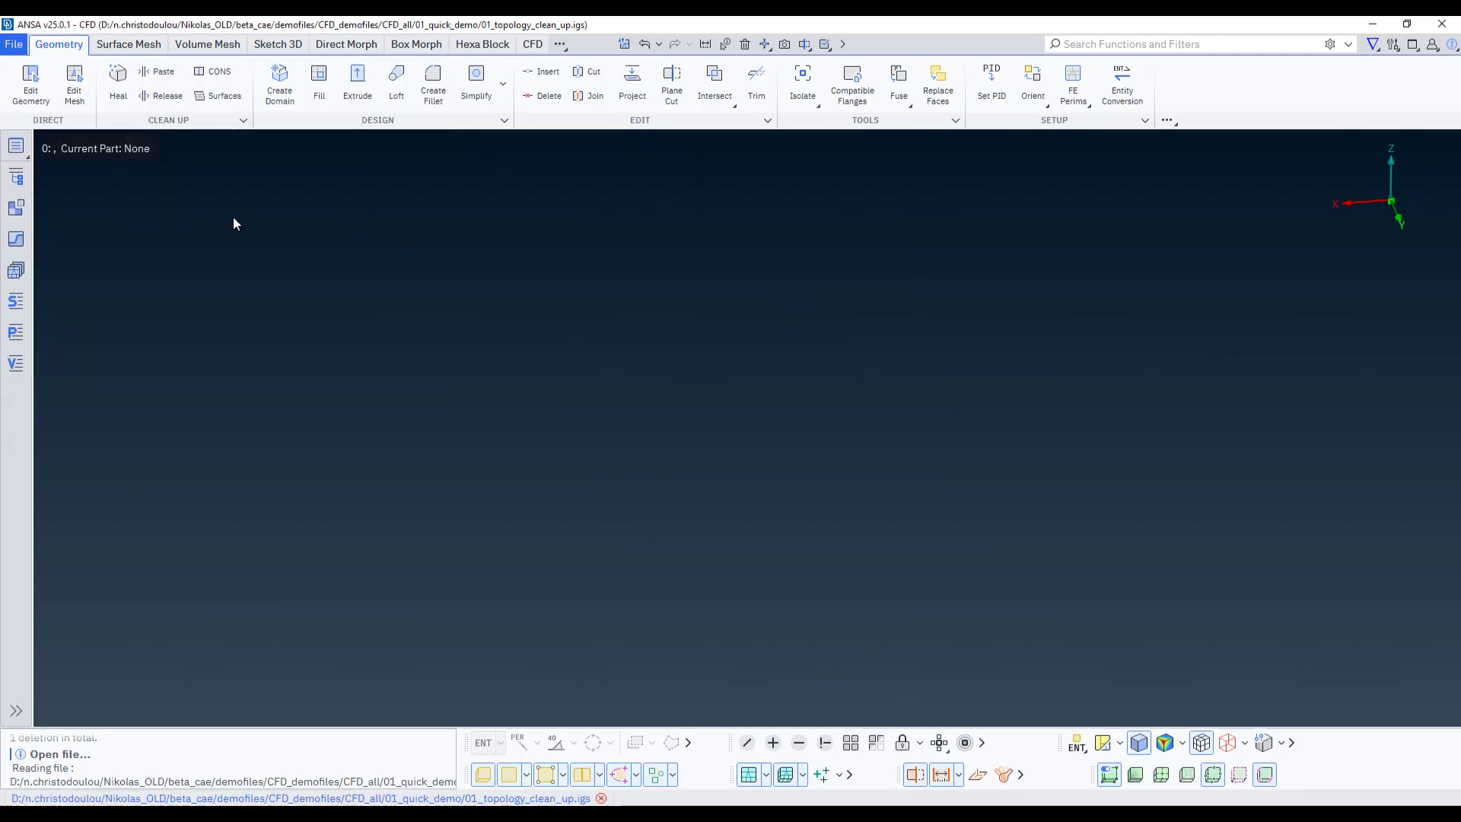
left_click(231, 773)
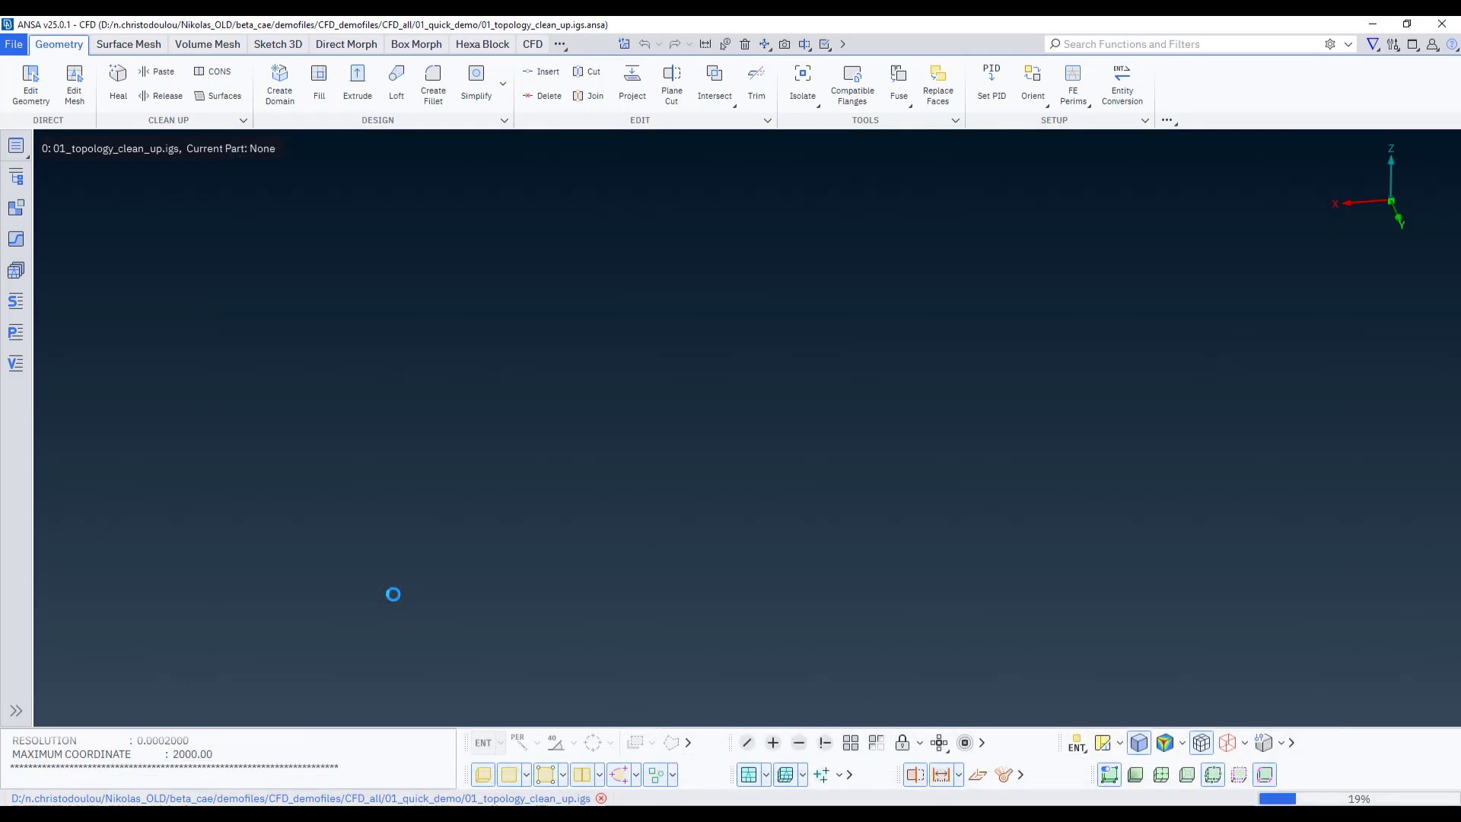
left_click_drag(875, 441, 968, 329, "ctrl")
right_click_drag(969, 329, 894, 346, "ctrl")
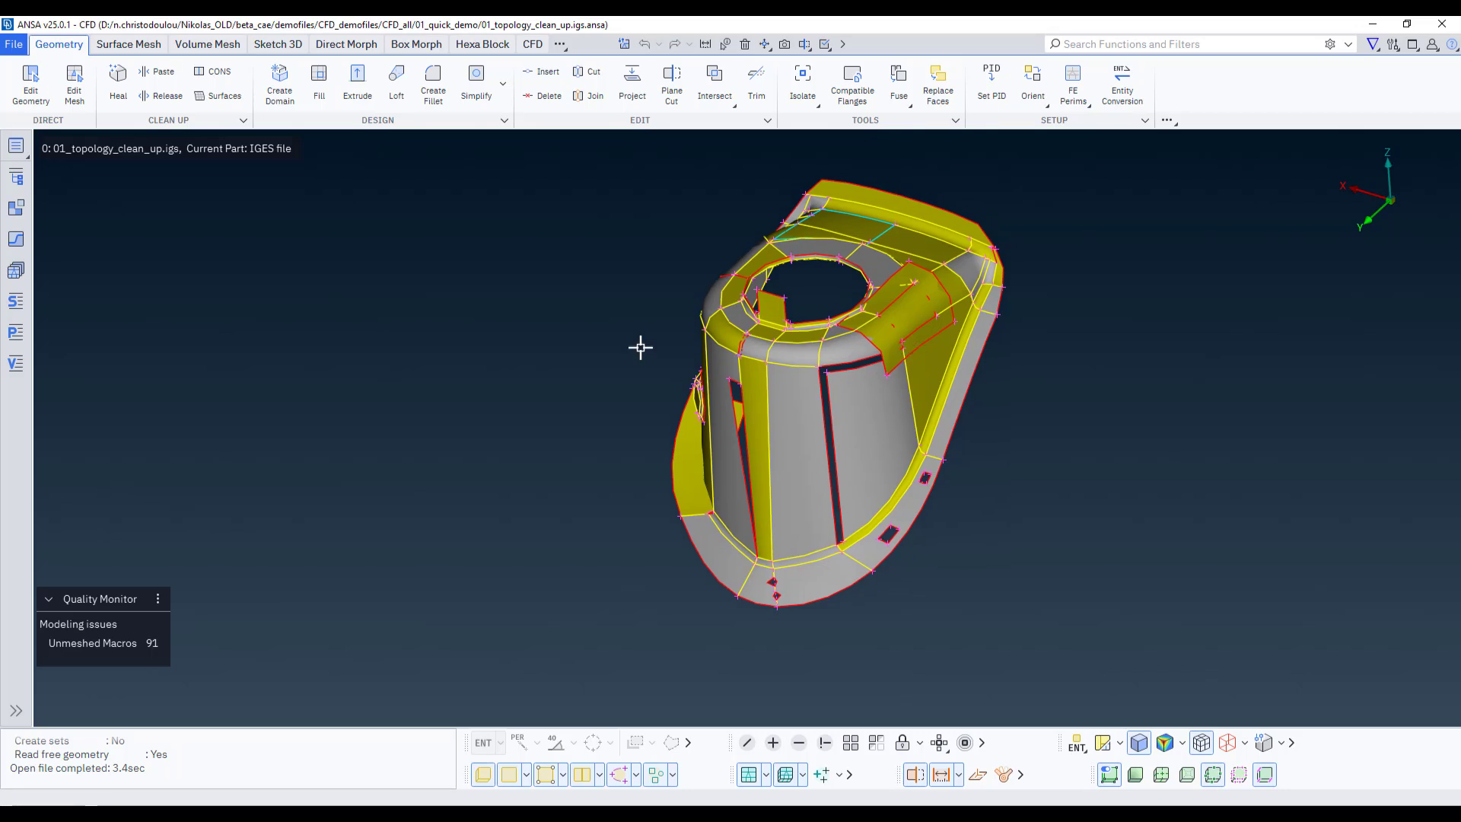
Activate Edit Geometry and examine the actions offered for the overlapping face beside the large opening and for its inner edge
left_click(34, 92)
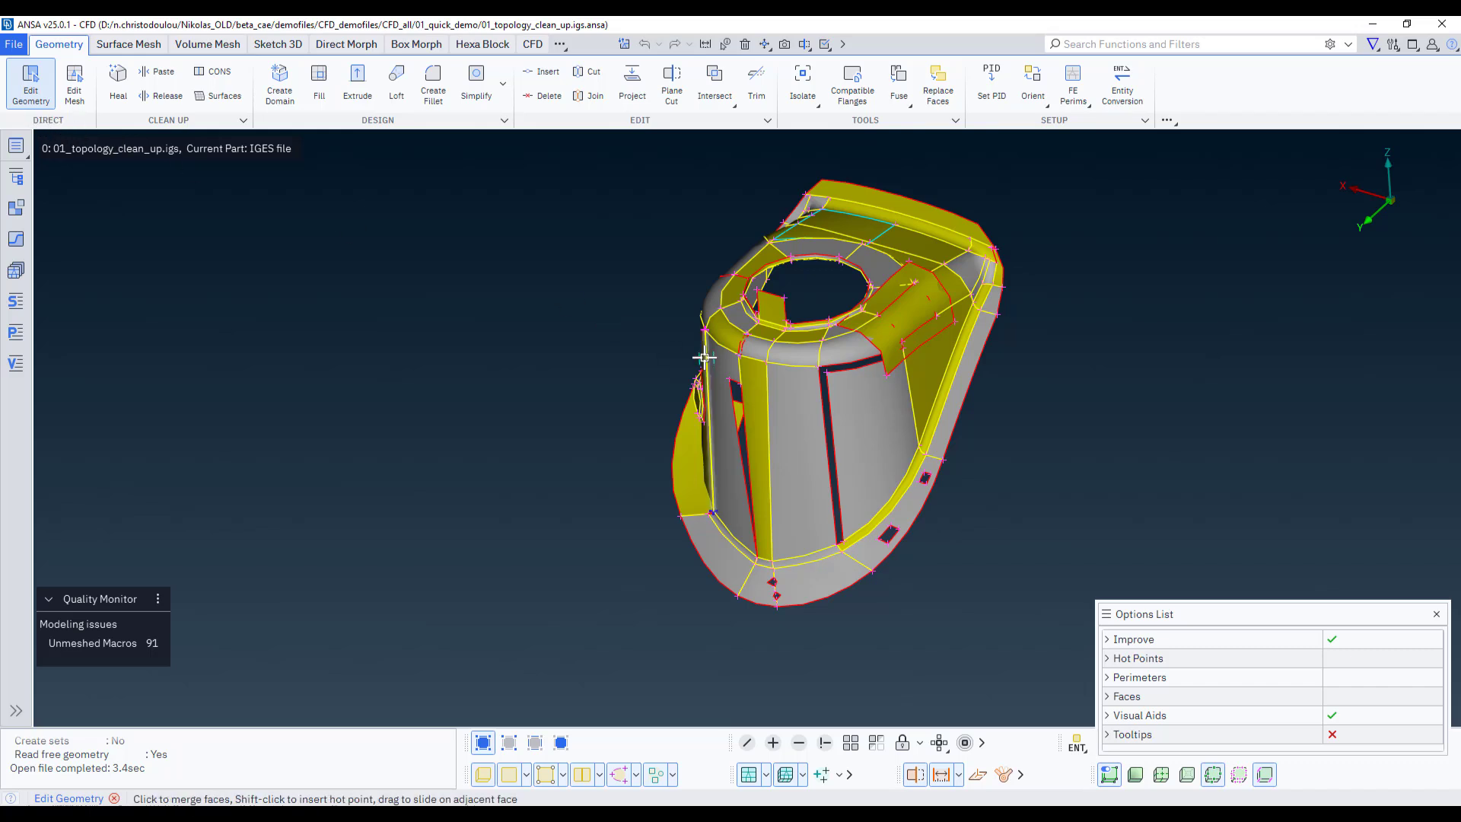
scroll(1005, 412, "up", 2)
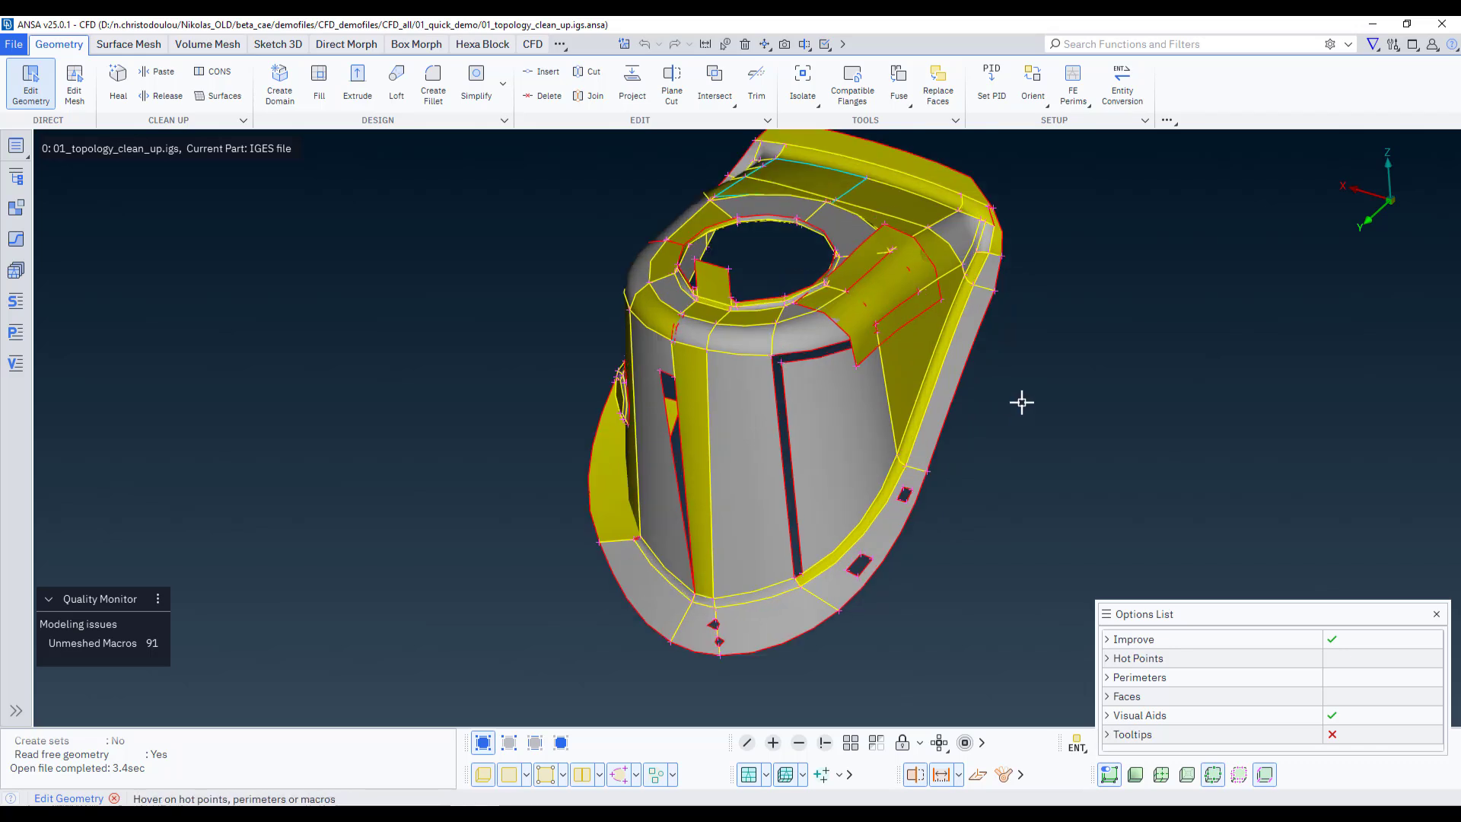
middle_click_drag(1021, 403, 1019, 435)
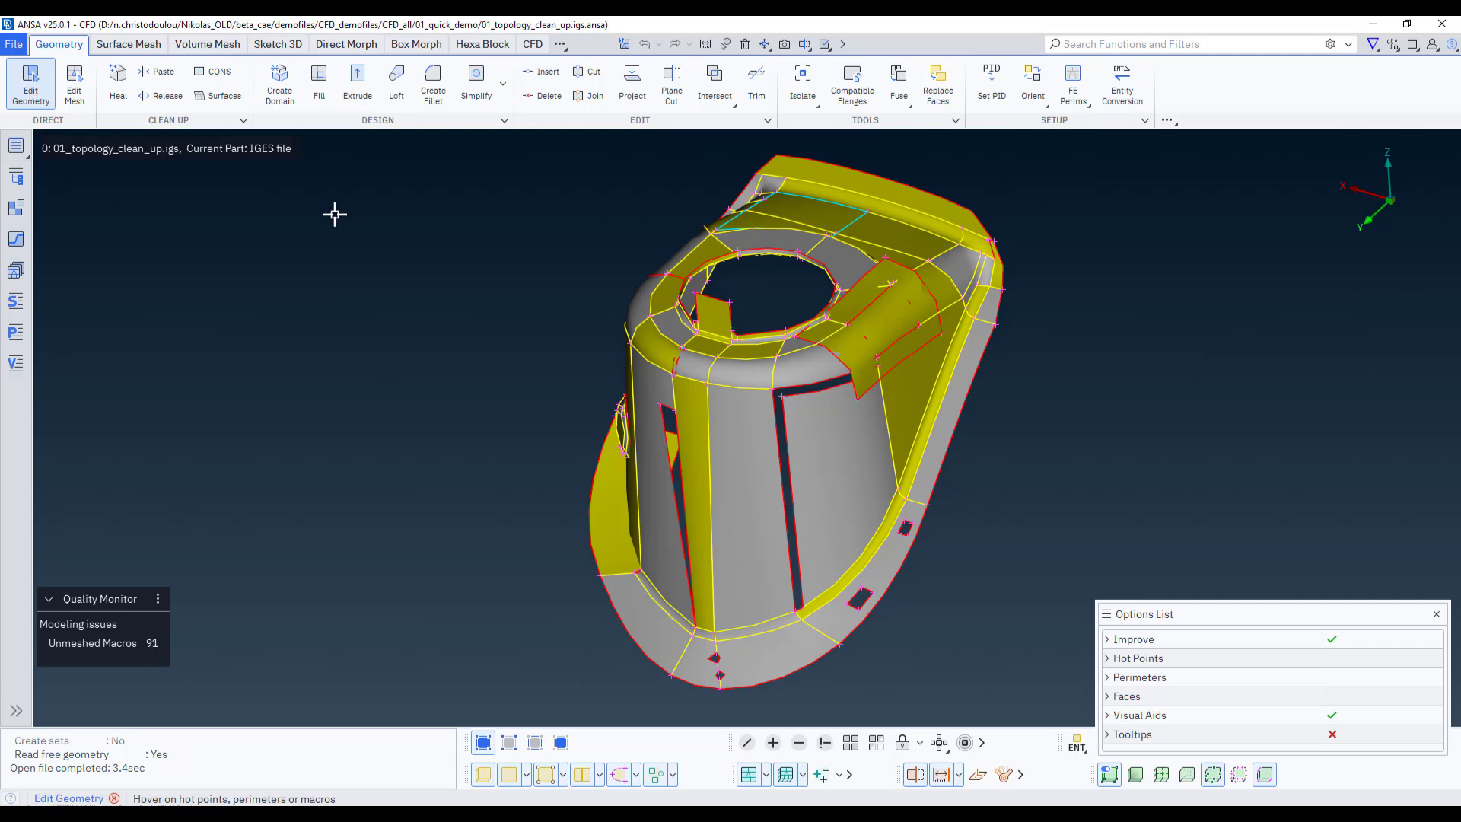
scroll(1024, 363, "up", 5)
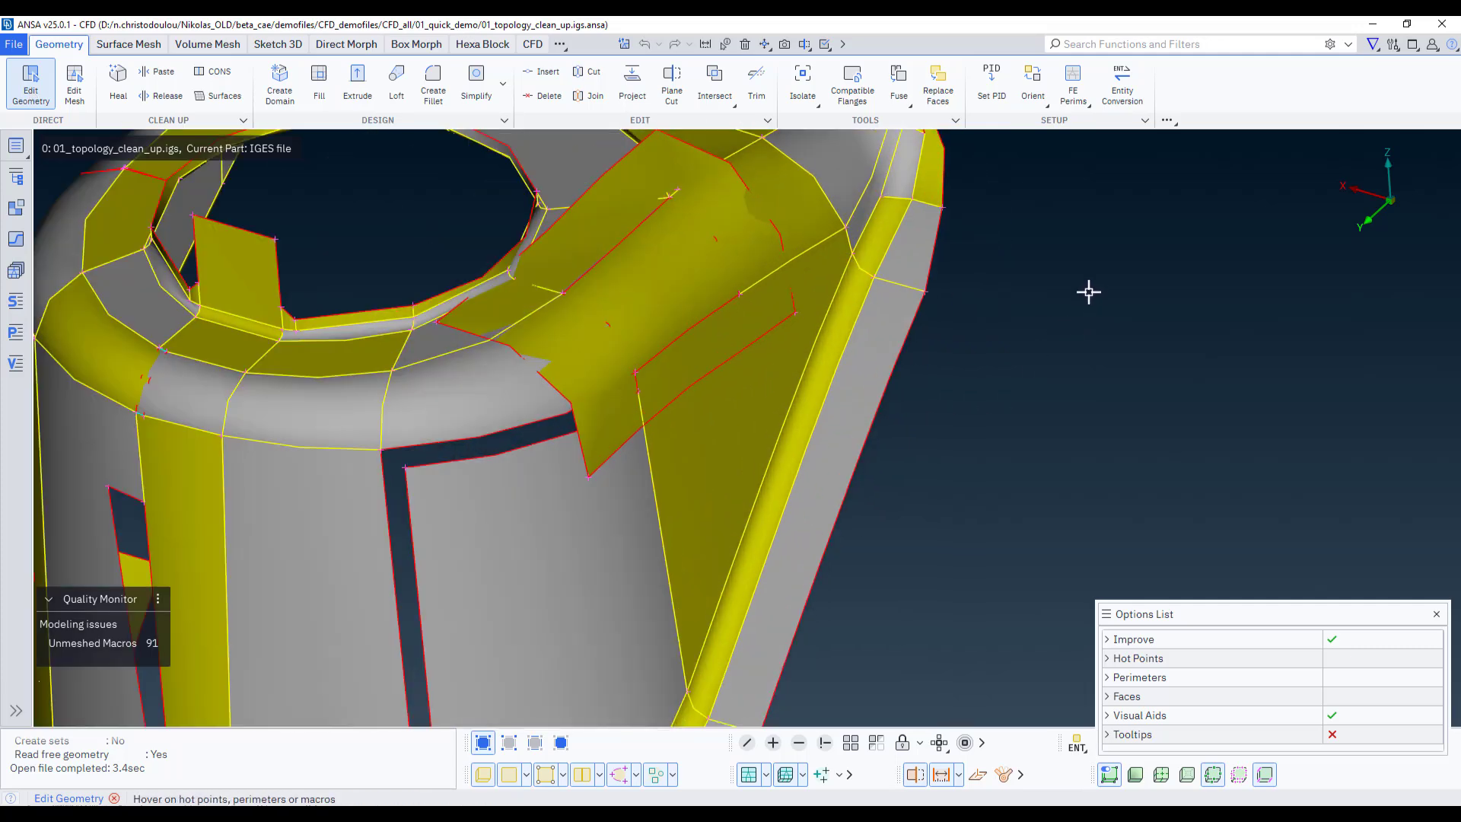
middle_click_drag(1086, 290, 1169, 357)
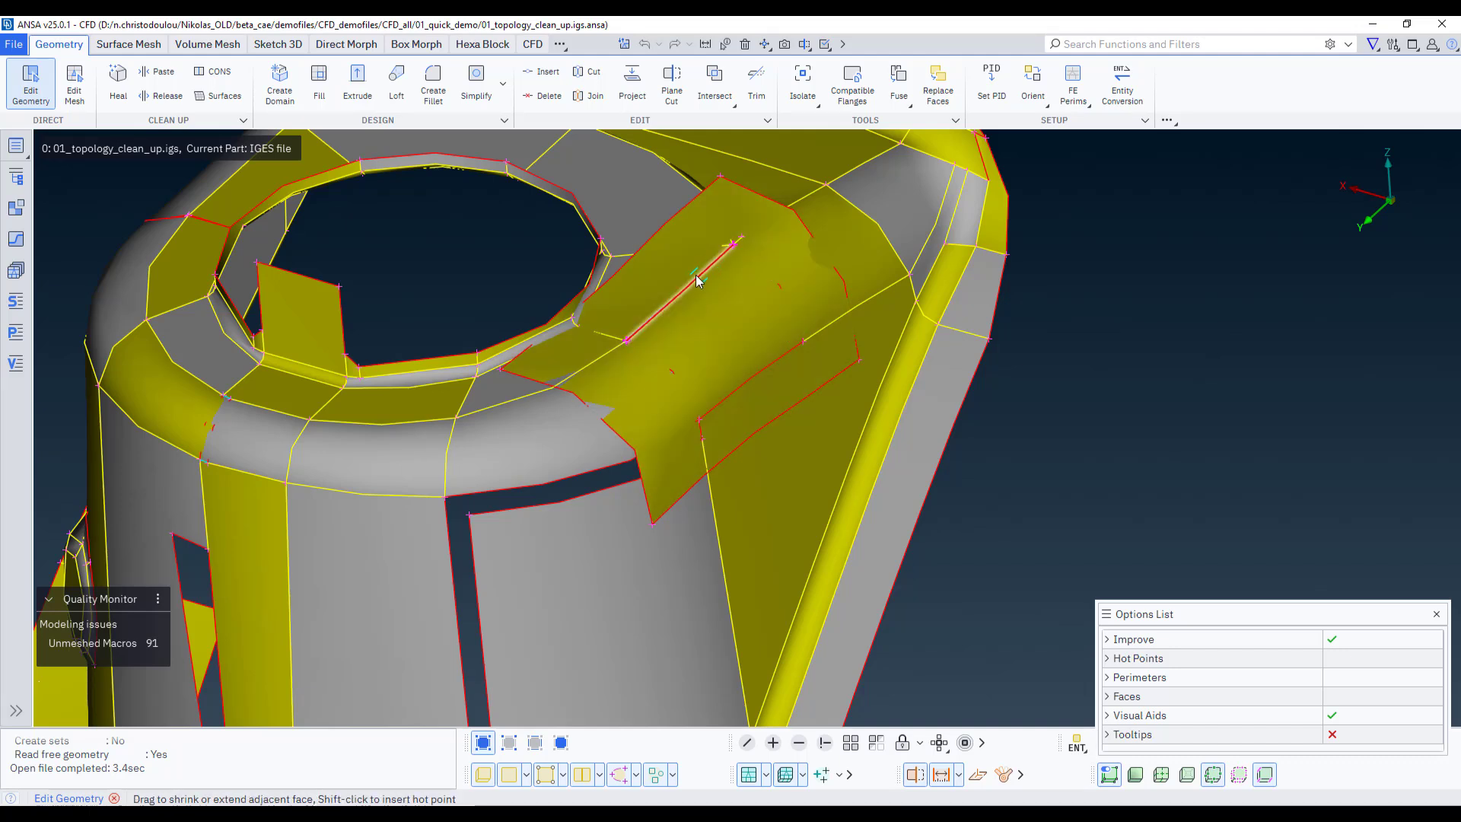
right_click(677, 257)
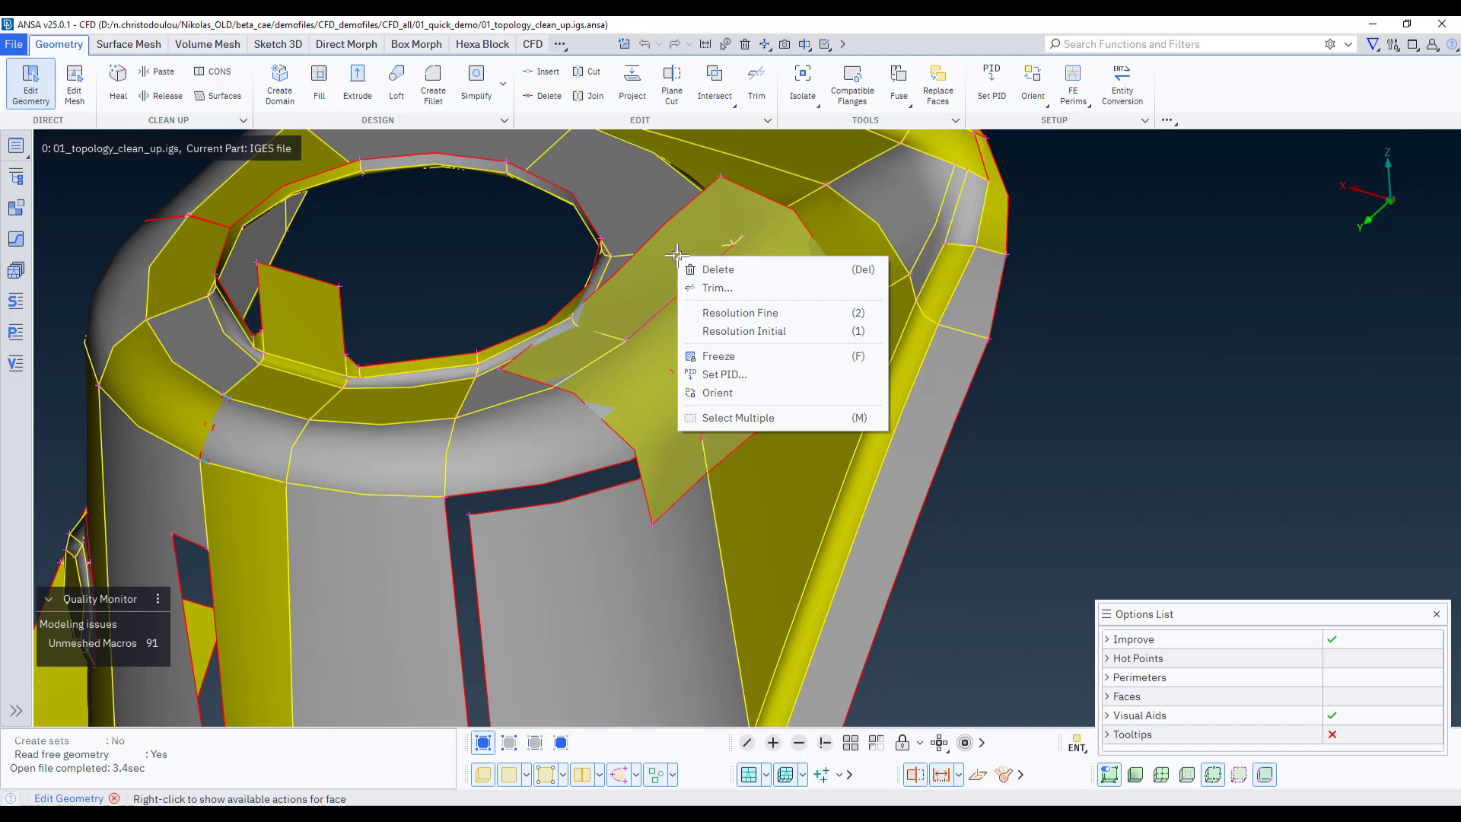
key("Escape")
right_click(667, 312)
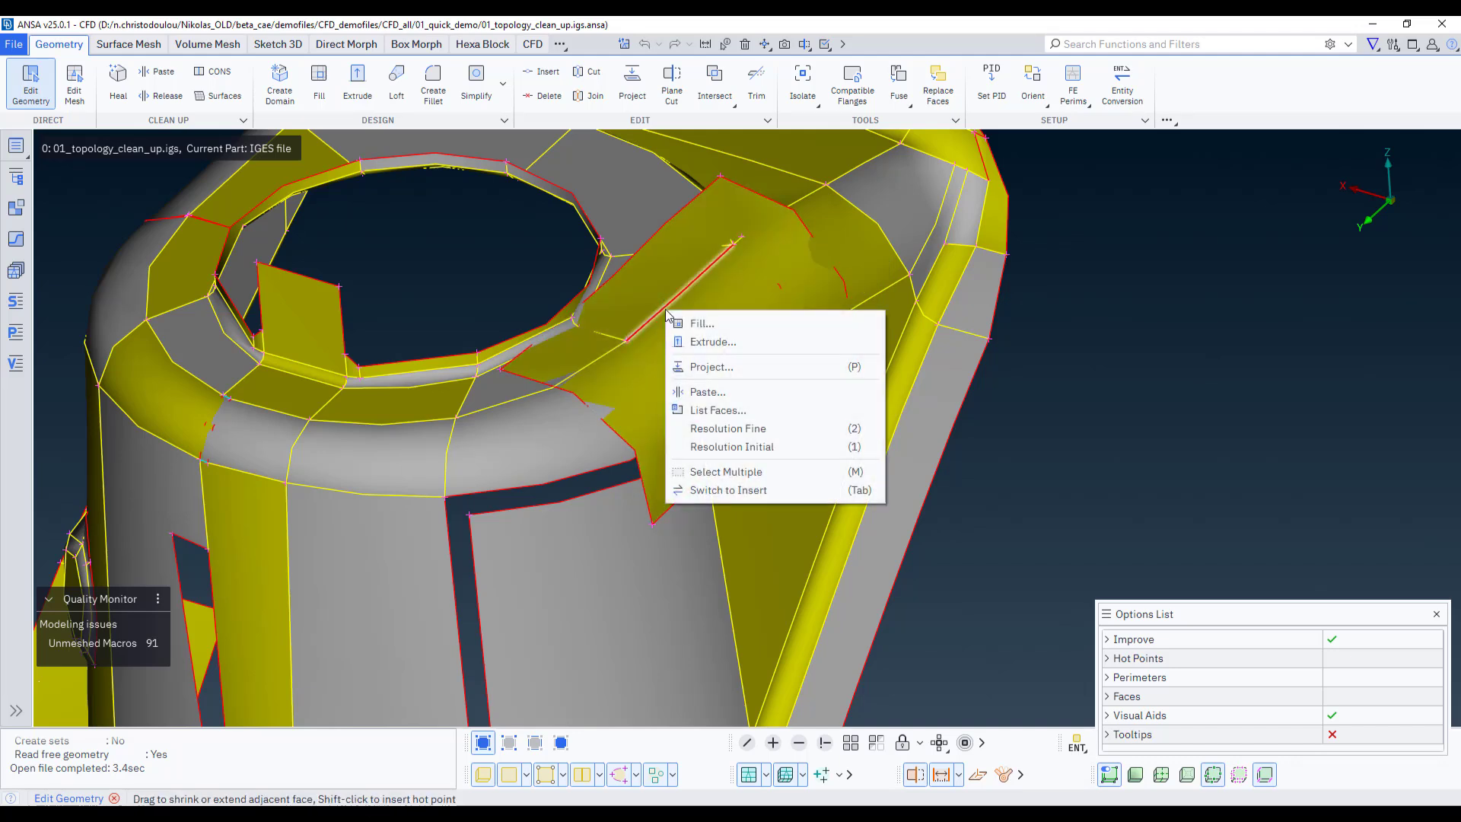
left_click(756, 253)
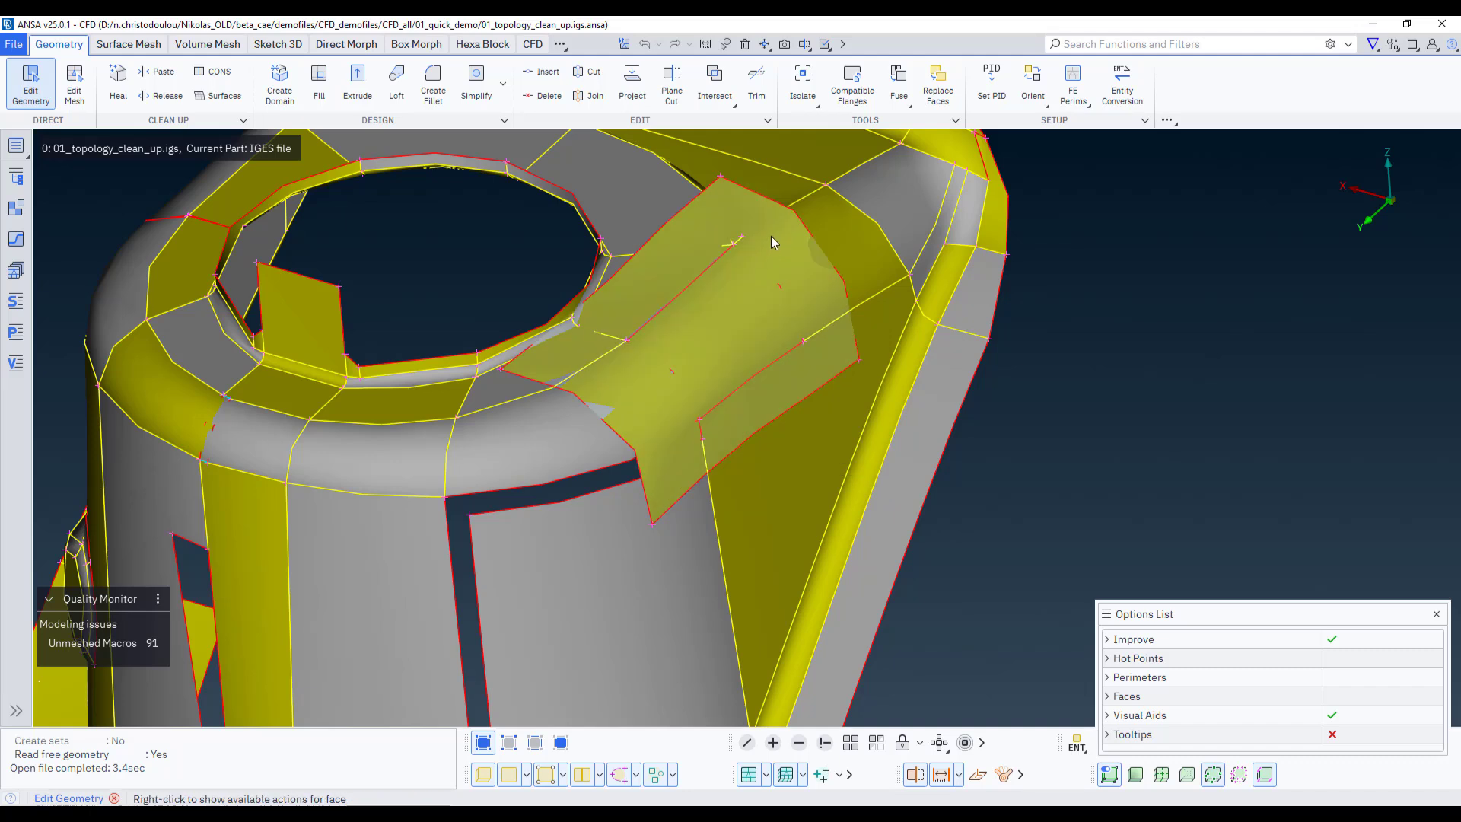
right_click(770, 237)
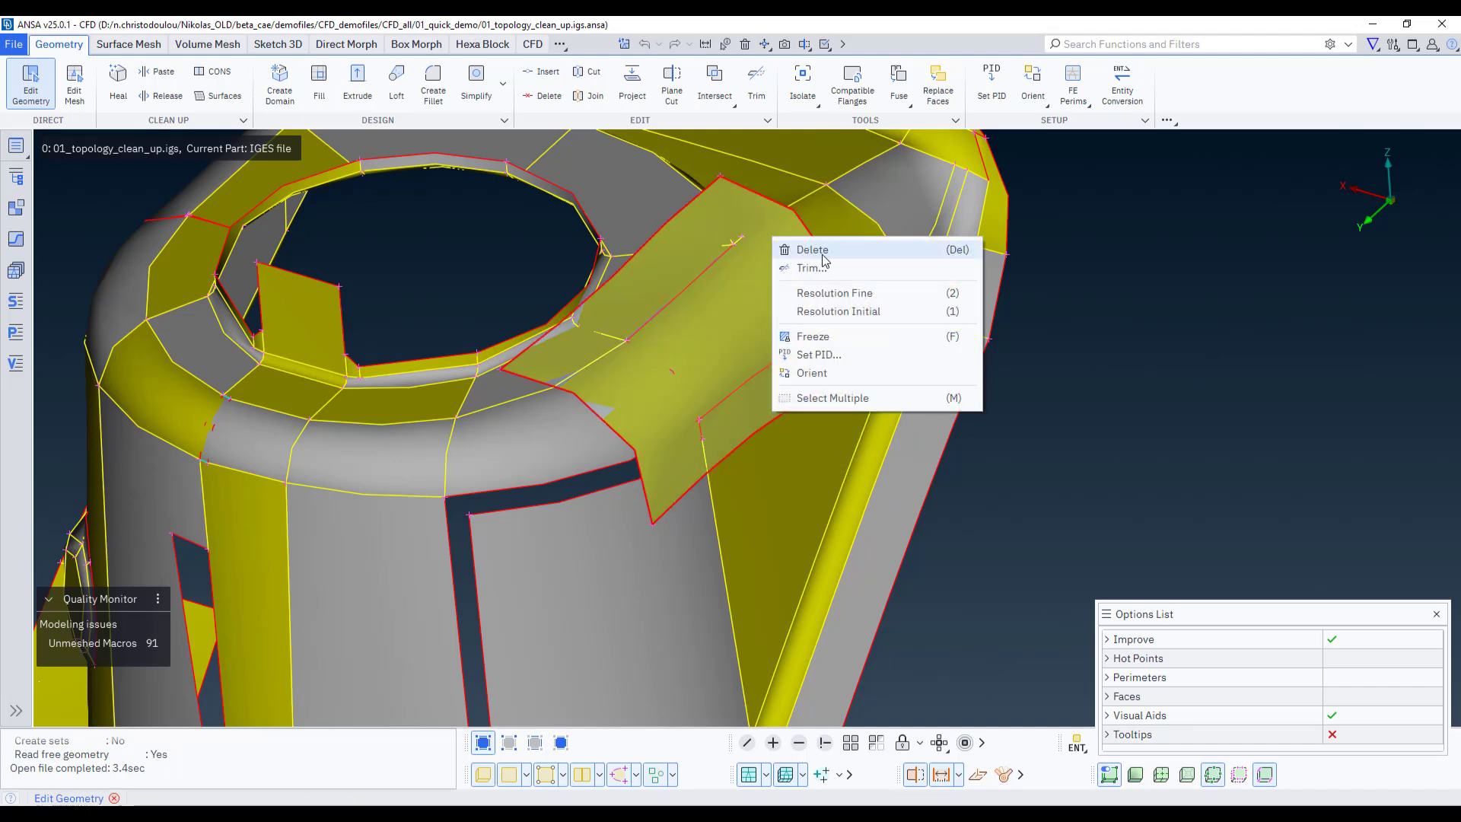
key("Delete")
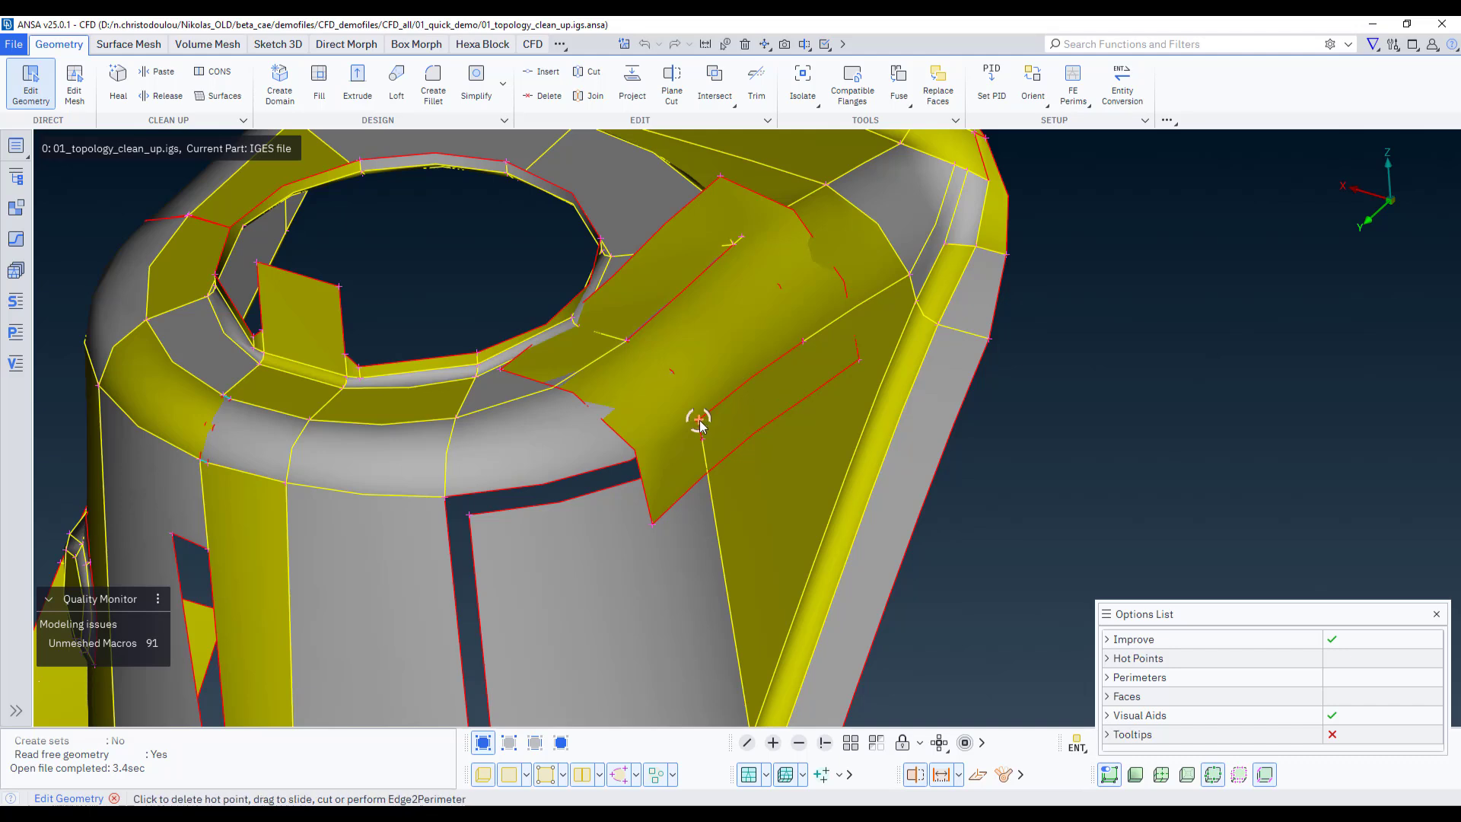
Project the four-sided contour of open inner edges onto the overlapping face, normal to the target at infinite distance, with auto paste and Perimeters as result
right_click(699, 420)
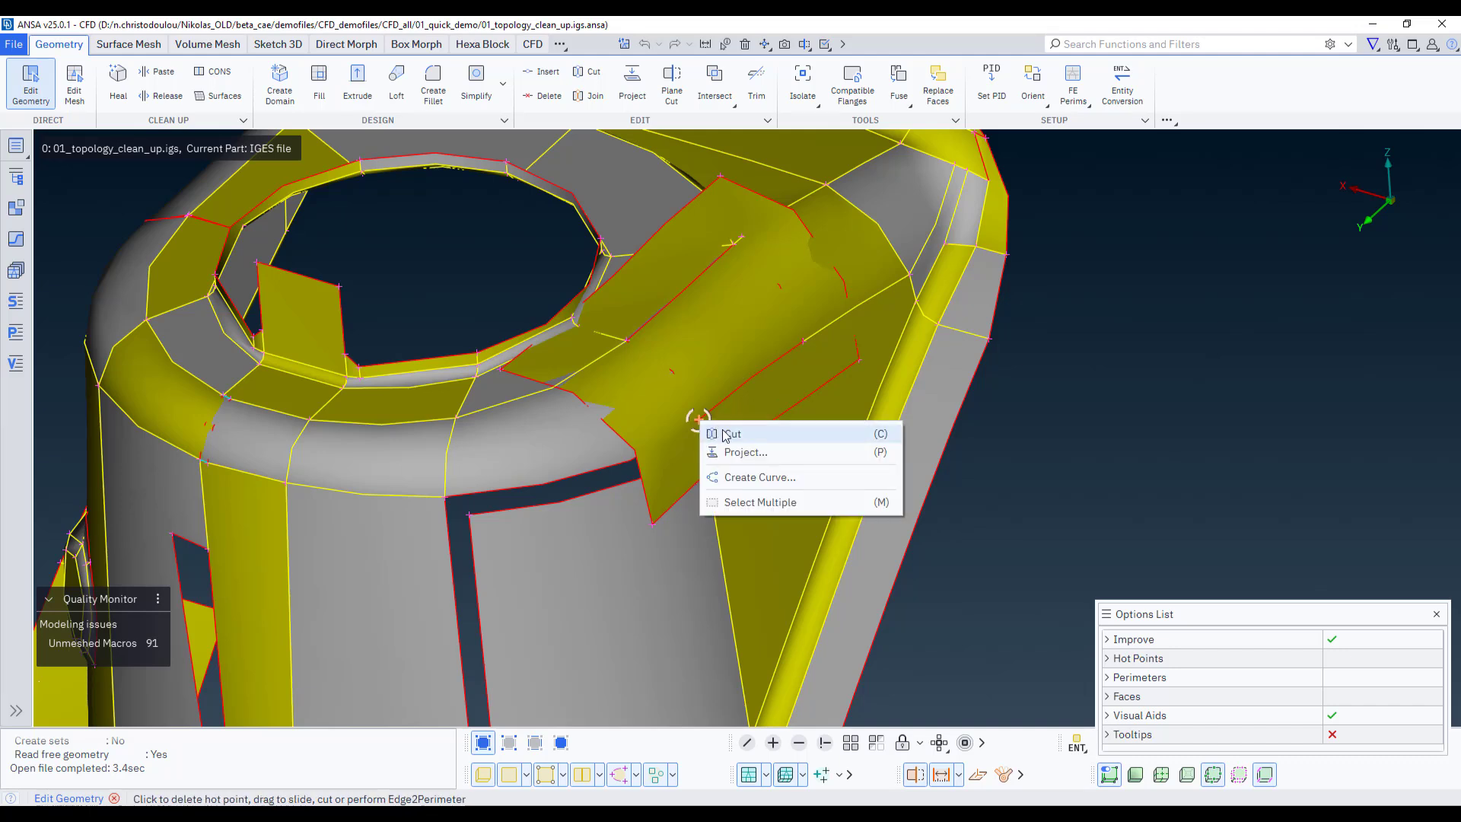
left_click(676, 307)
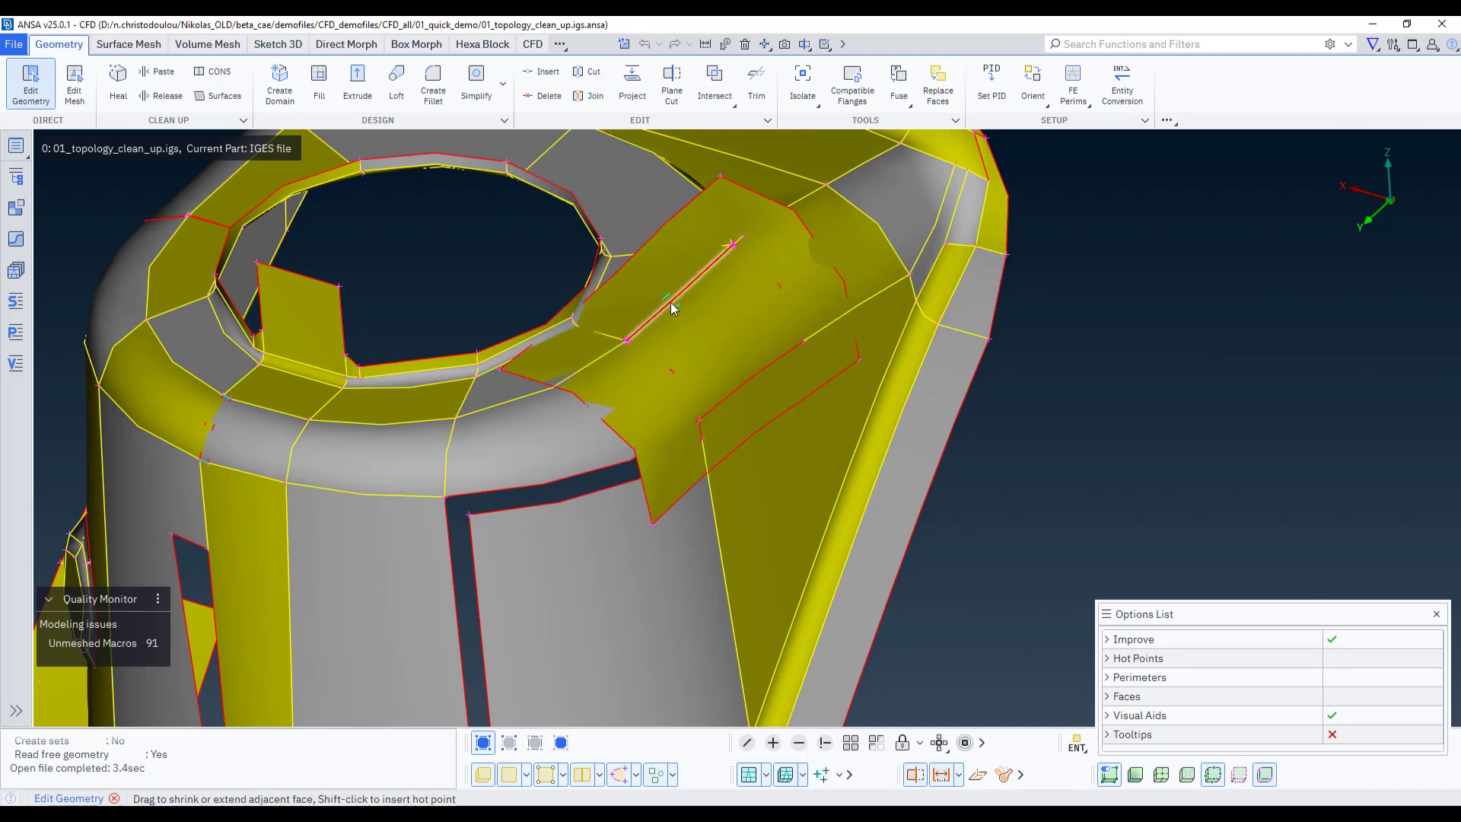
left_click(733, 397)
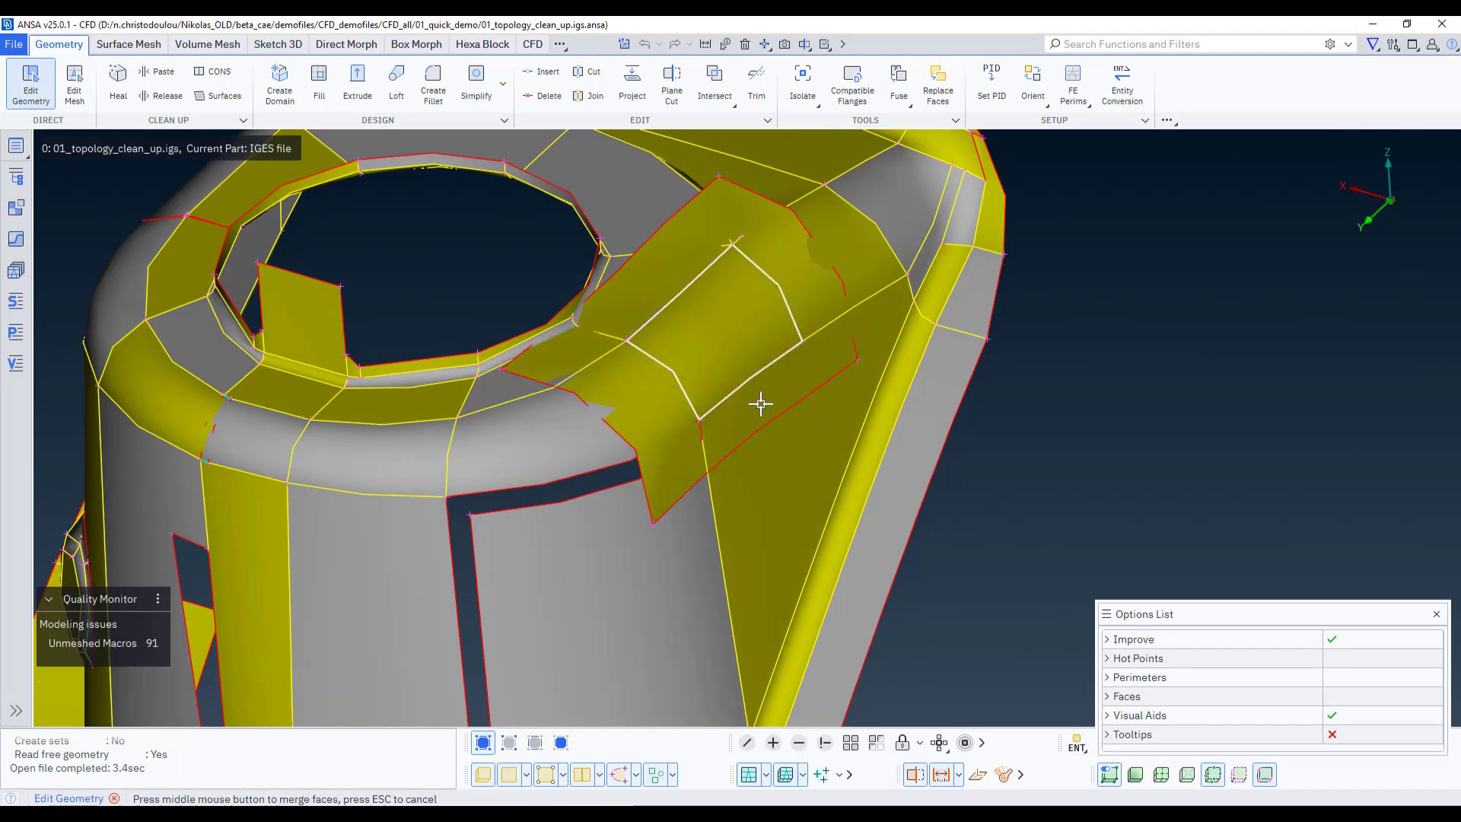
right_click(730, 325)
left_click(768, 378)
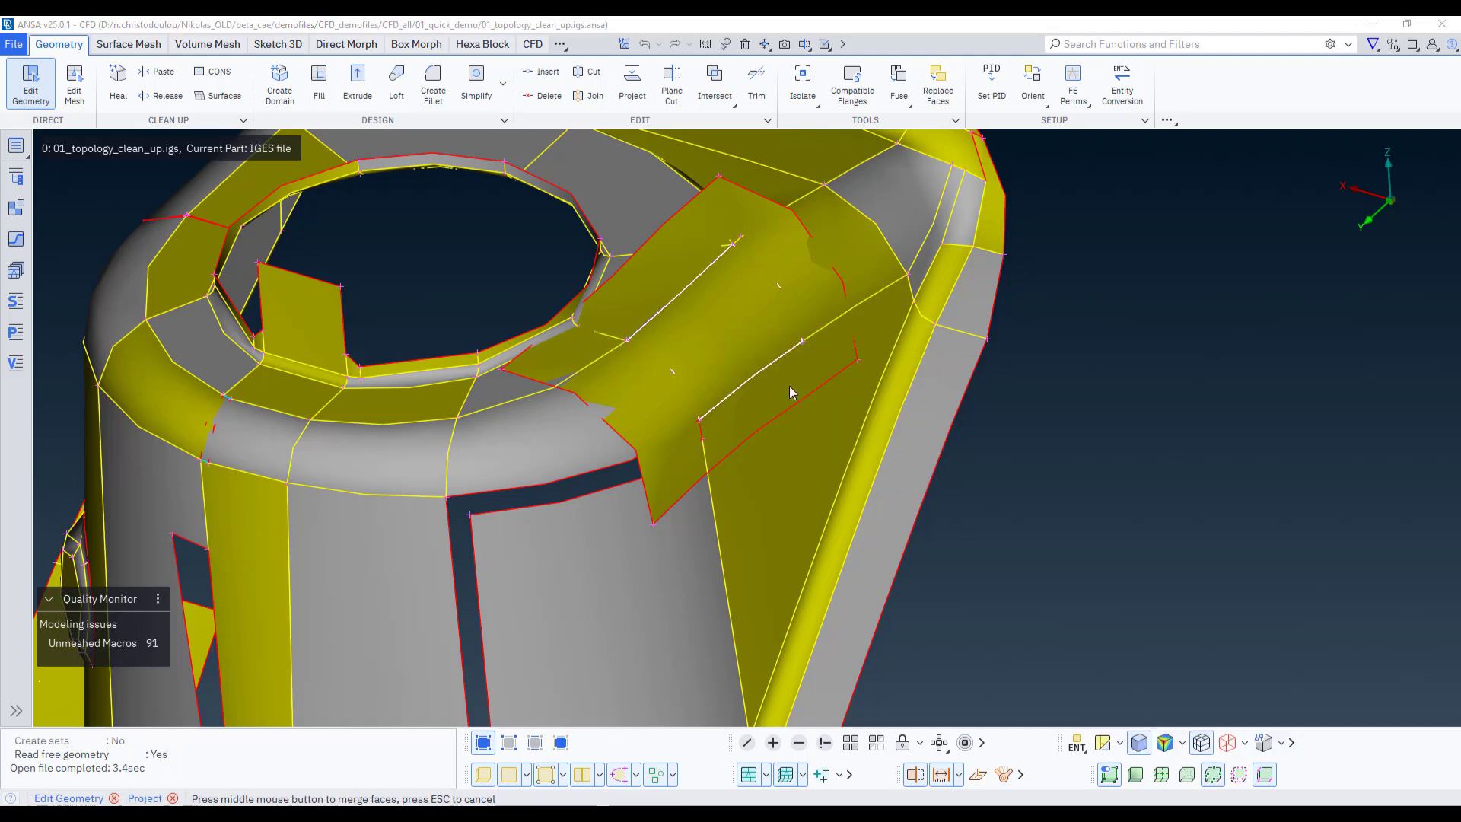
middle_click(791, 392)
left_click(721, 204)
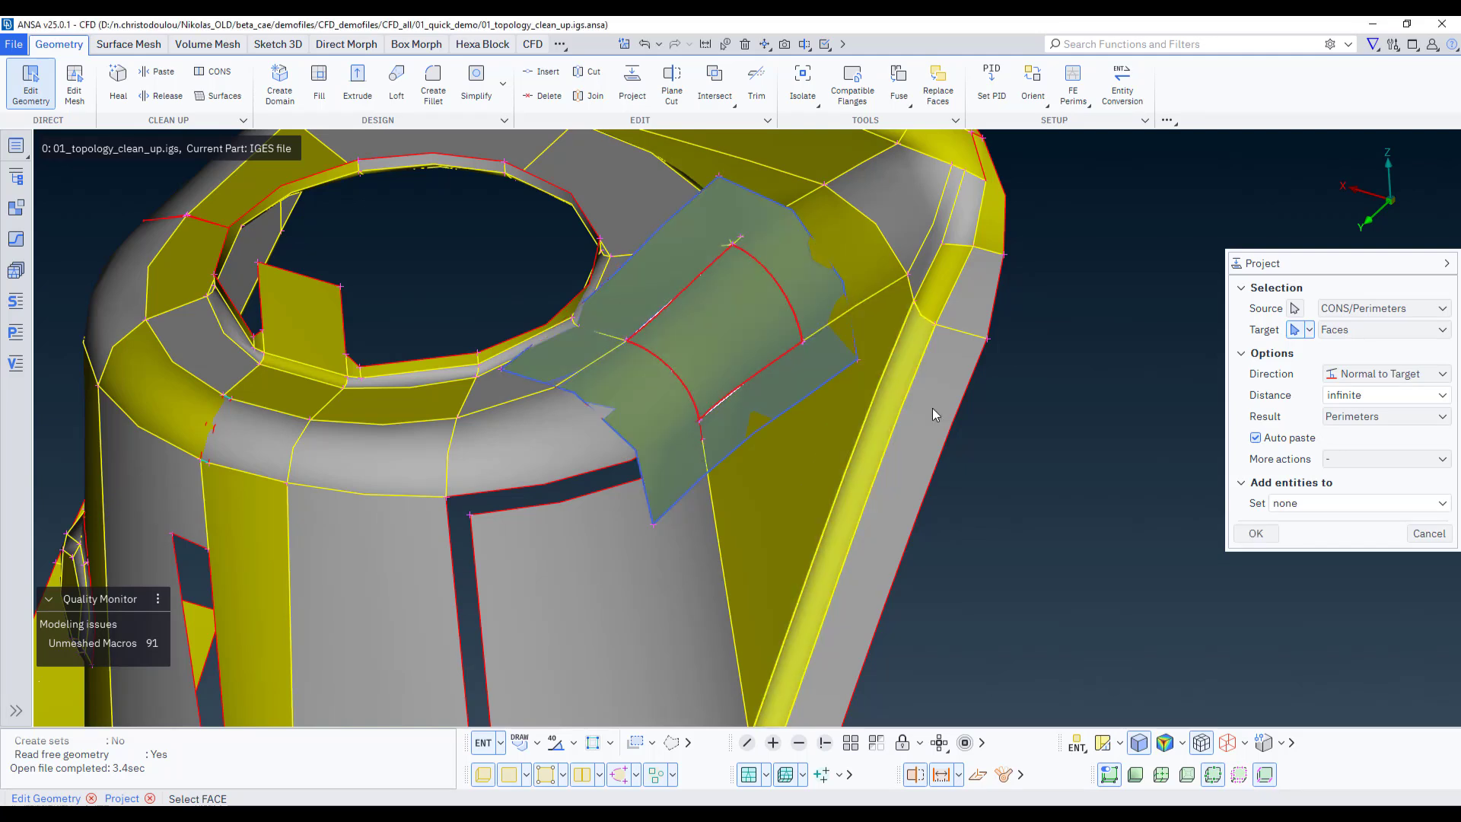
middle_click(1120, 498)
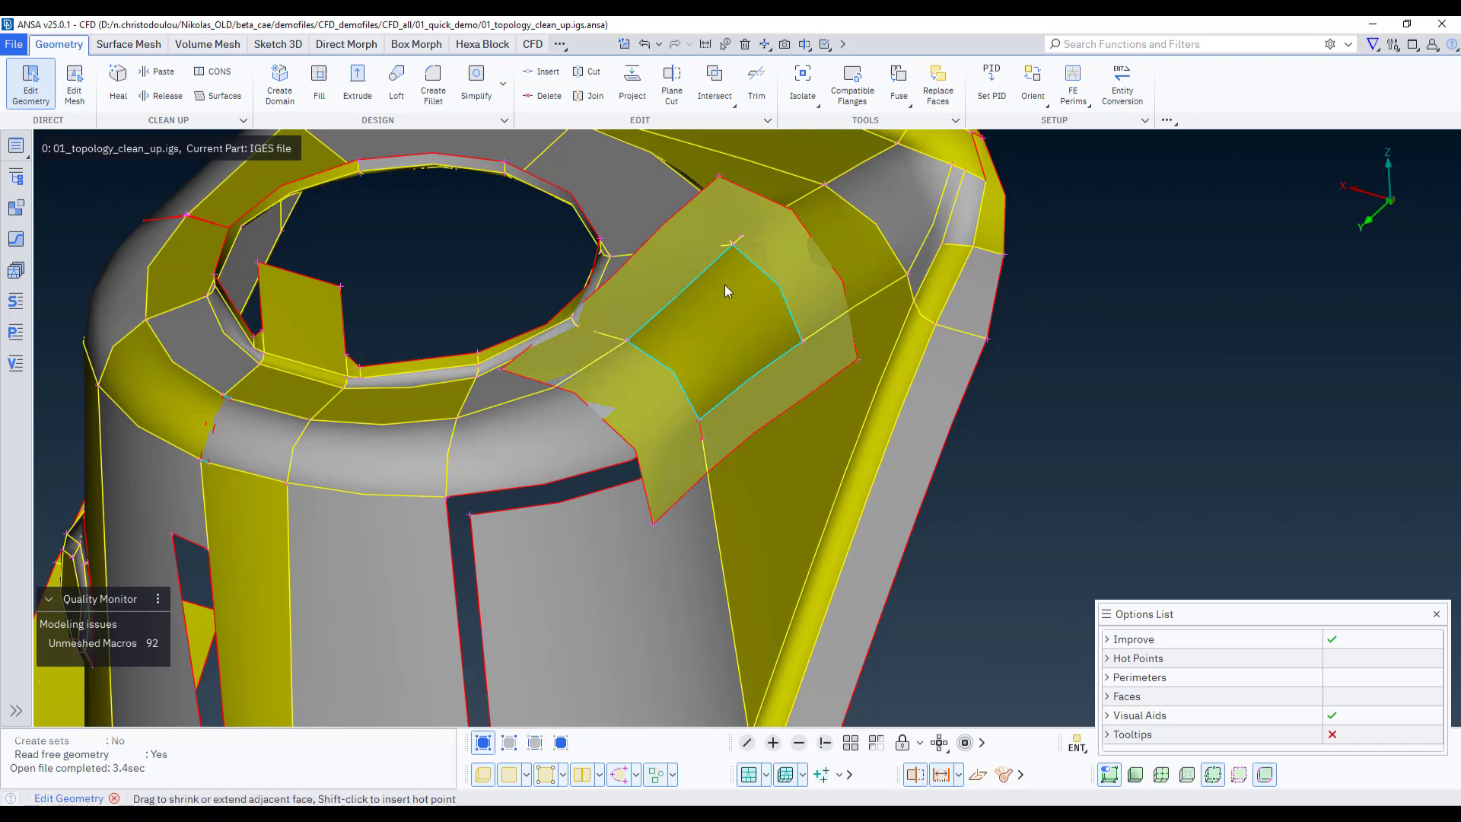
Delete the overlapping face's surplus area outside the projected contour and the undersized face inside the cylindrical wall's large gap
right_click(727, 213)
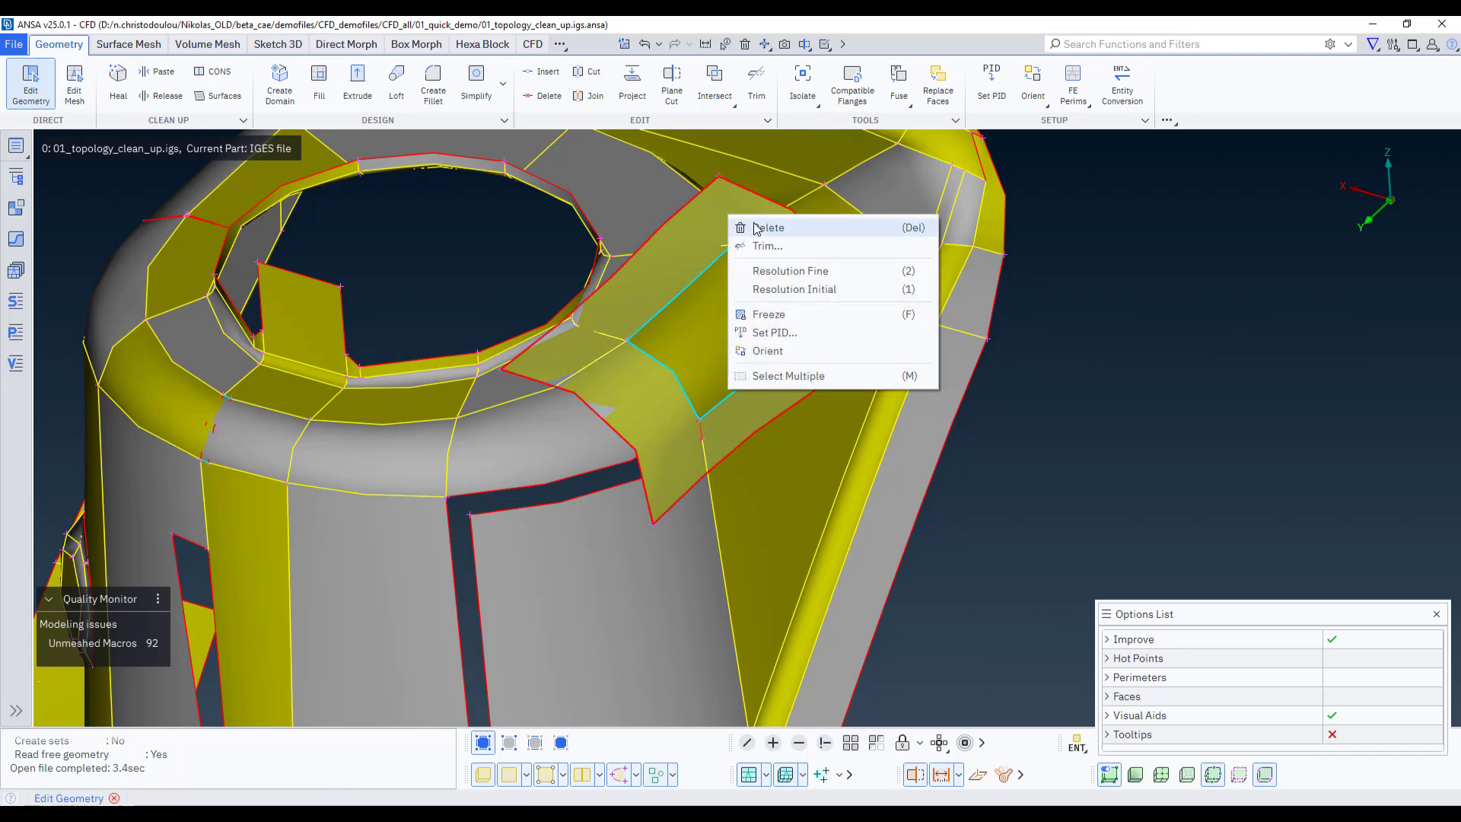
left_click(757, 232)
scroll(1101, 391, "down", 2)
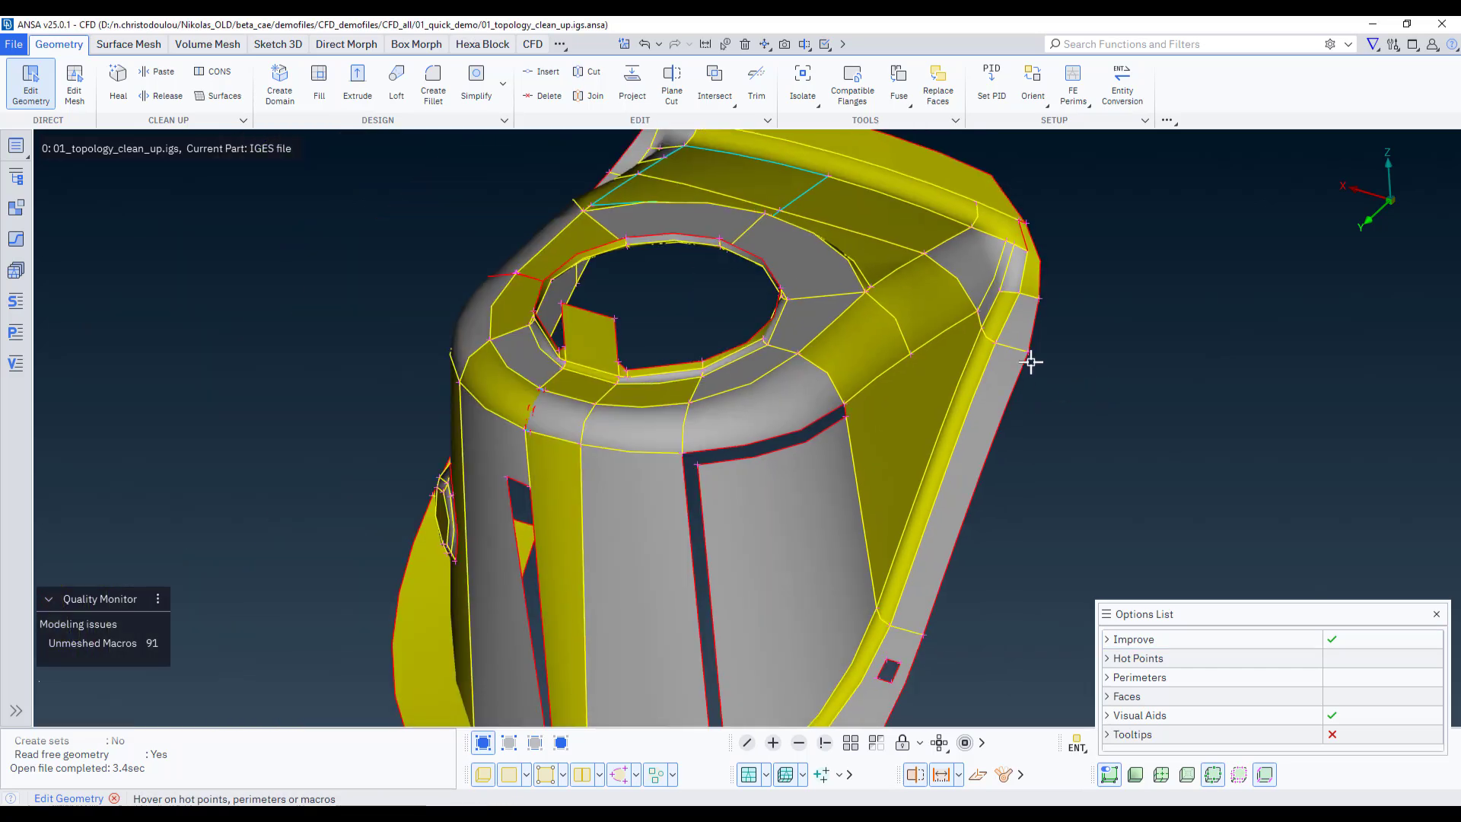
middle_click_drag(968, 458, 962, 343, "ctrl")
right_click(765, 369)
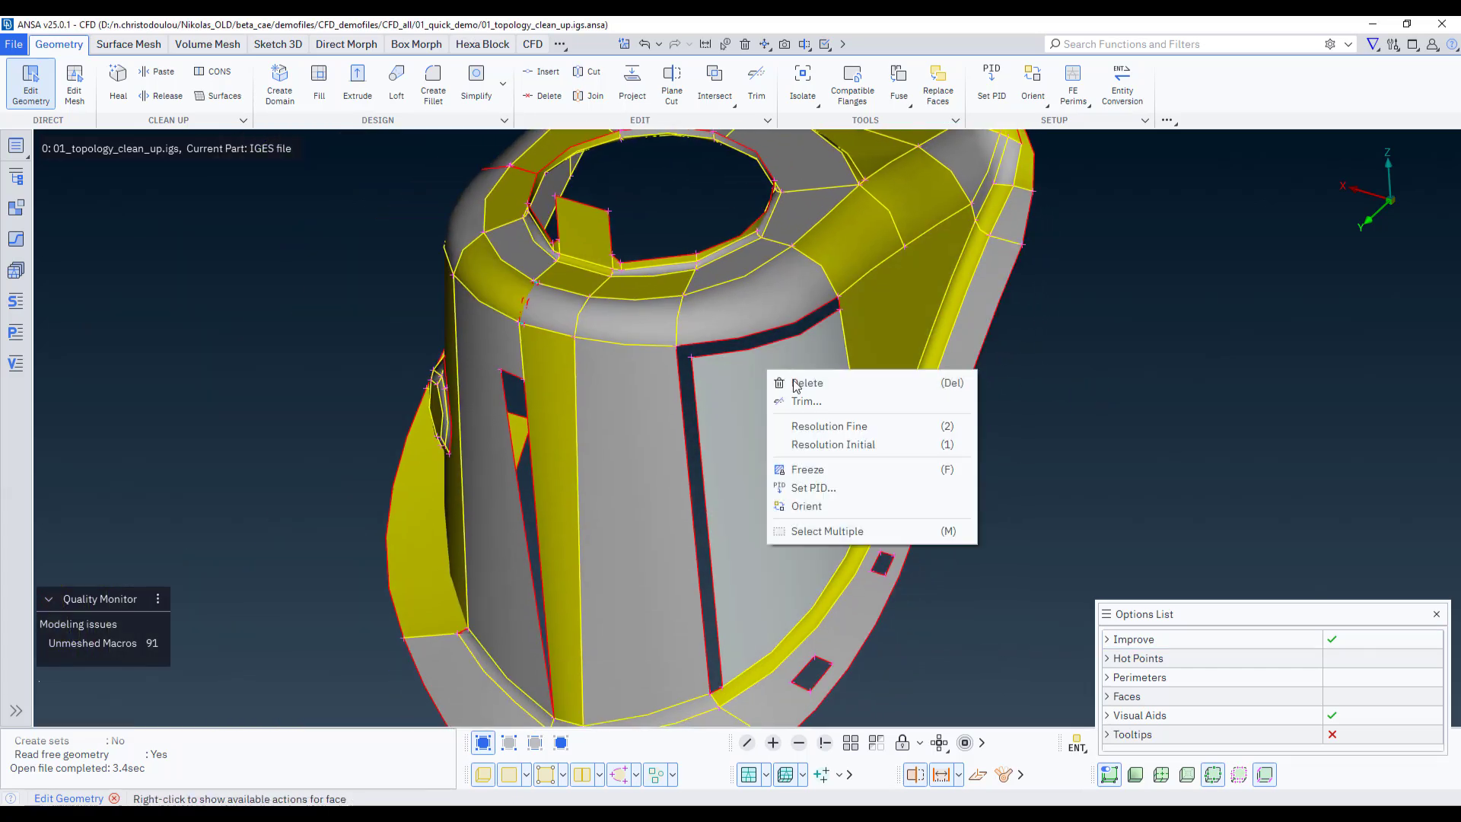
left_click(801, 382)
Create a face across the large wall opening by stretching its red side edge over to the opposite edge
scroll(836, 308, "up", 2)
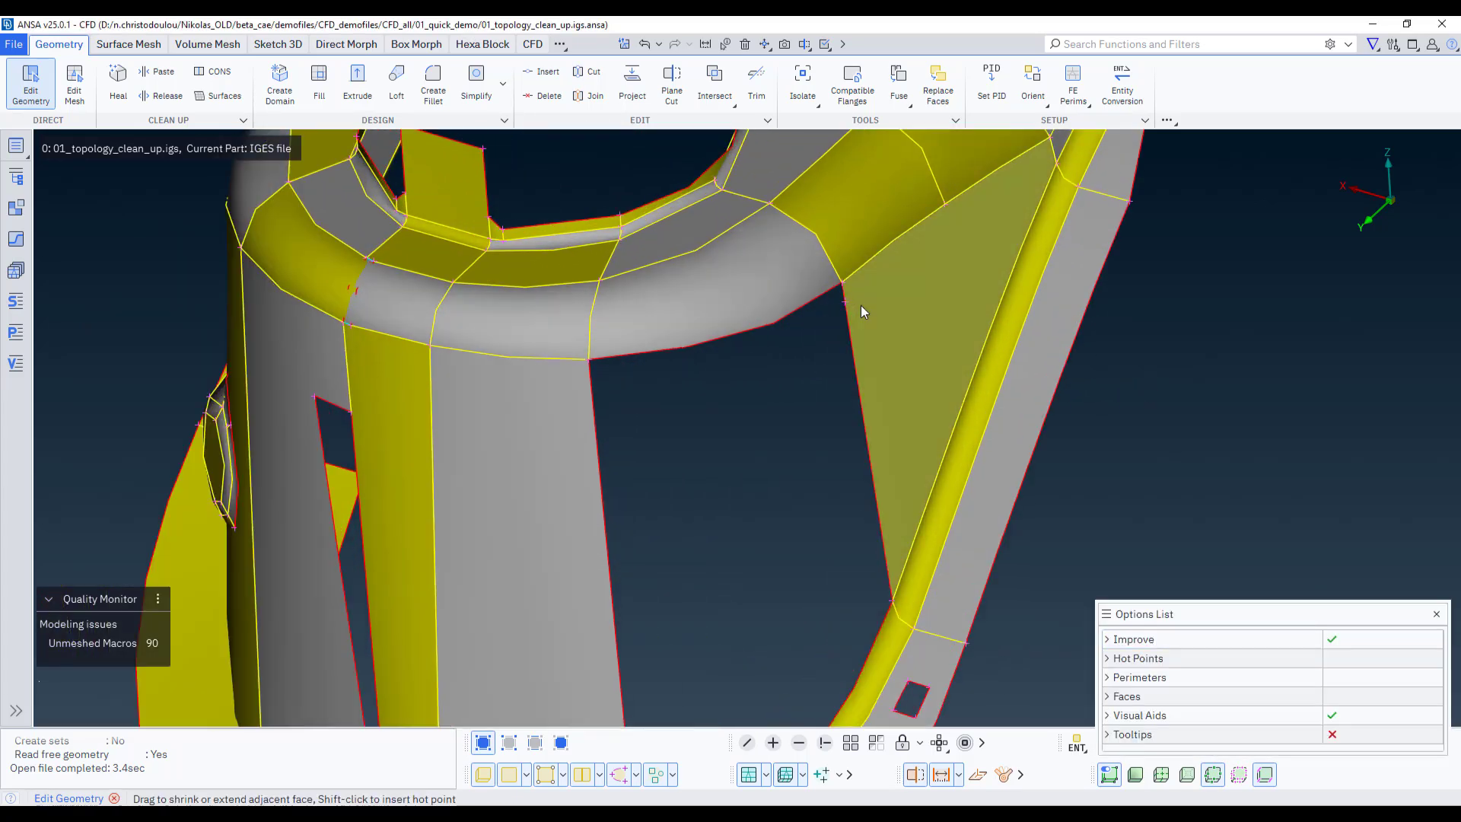
middle_click_drag(812, 378, 786, 279, "ctrl")
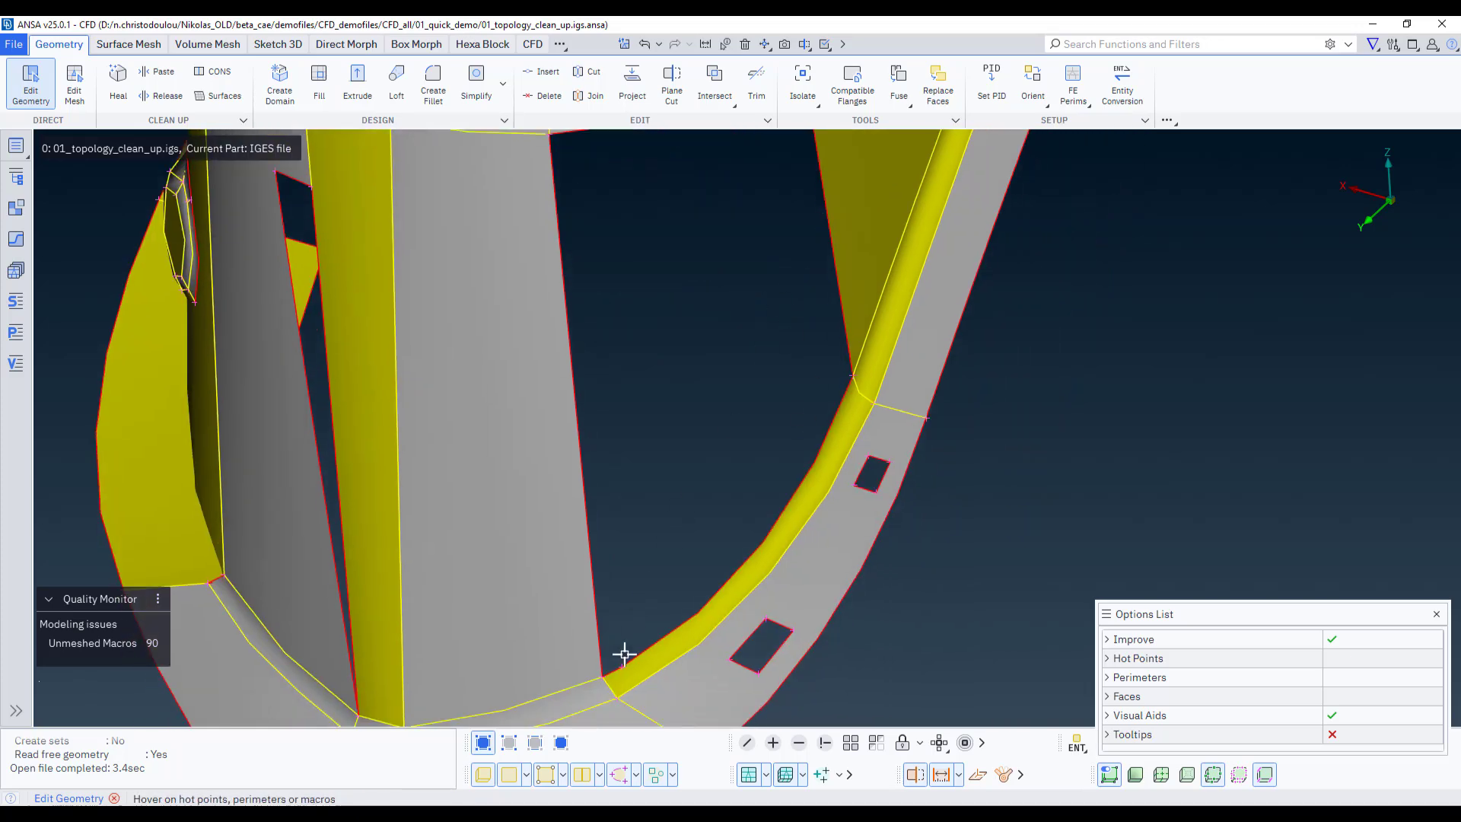
scroll(639, 482, "down", 3)
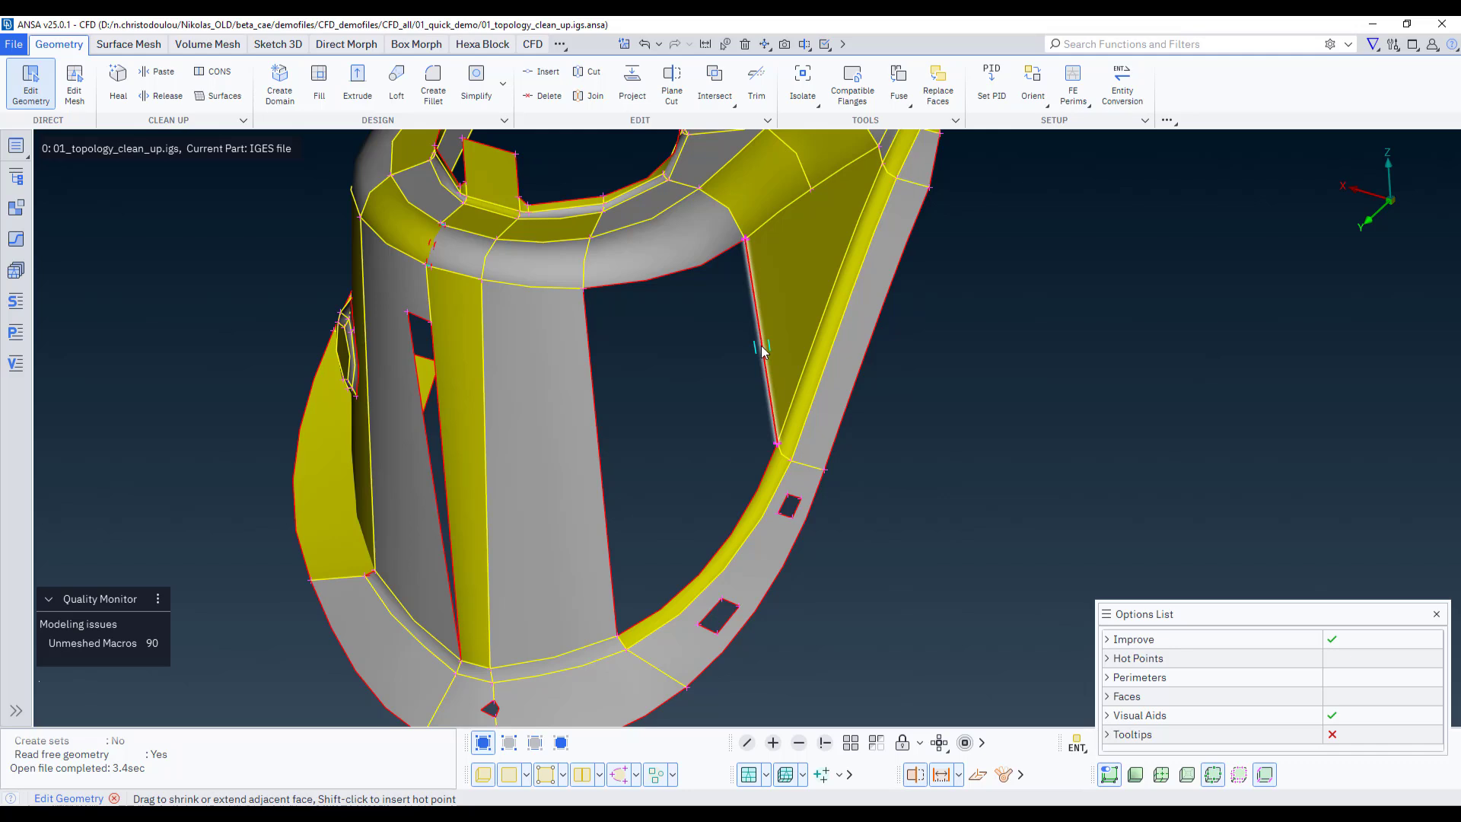
left_click_drag(761, 349, 599, 471)
scroll(655, 428, "down", 2)
scroll(571, 356, "up", 2)
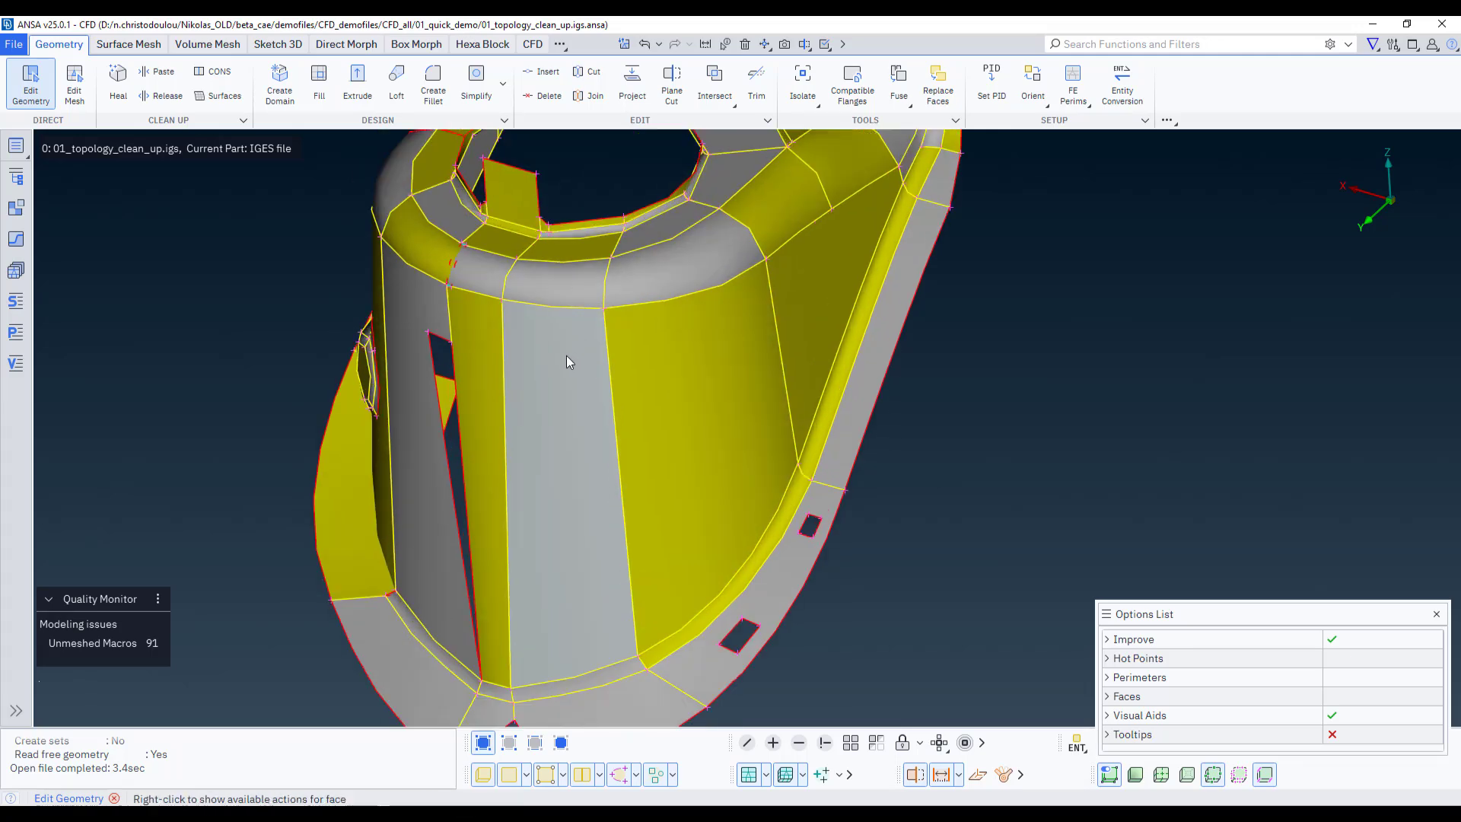
Fill the narrow wedge-shaped gap in the cylindrical wall and join the new face with the adjoining grey face
left_click_drag(566, 355, 596, 355, "ctrl")
middle_click_drag(597, 354, 734, 323, "ctrl")
scroll(520, 339, "up", 2)
left_click_drag(530, 325, 568, 332)
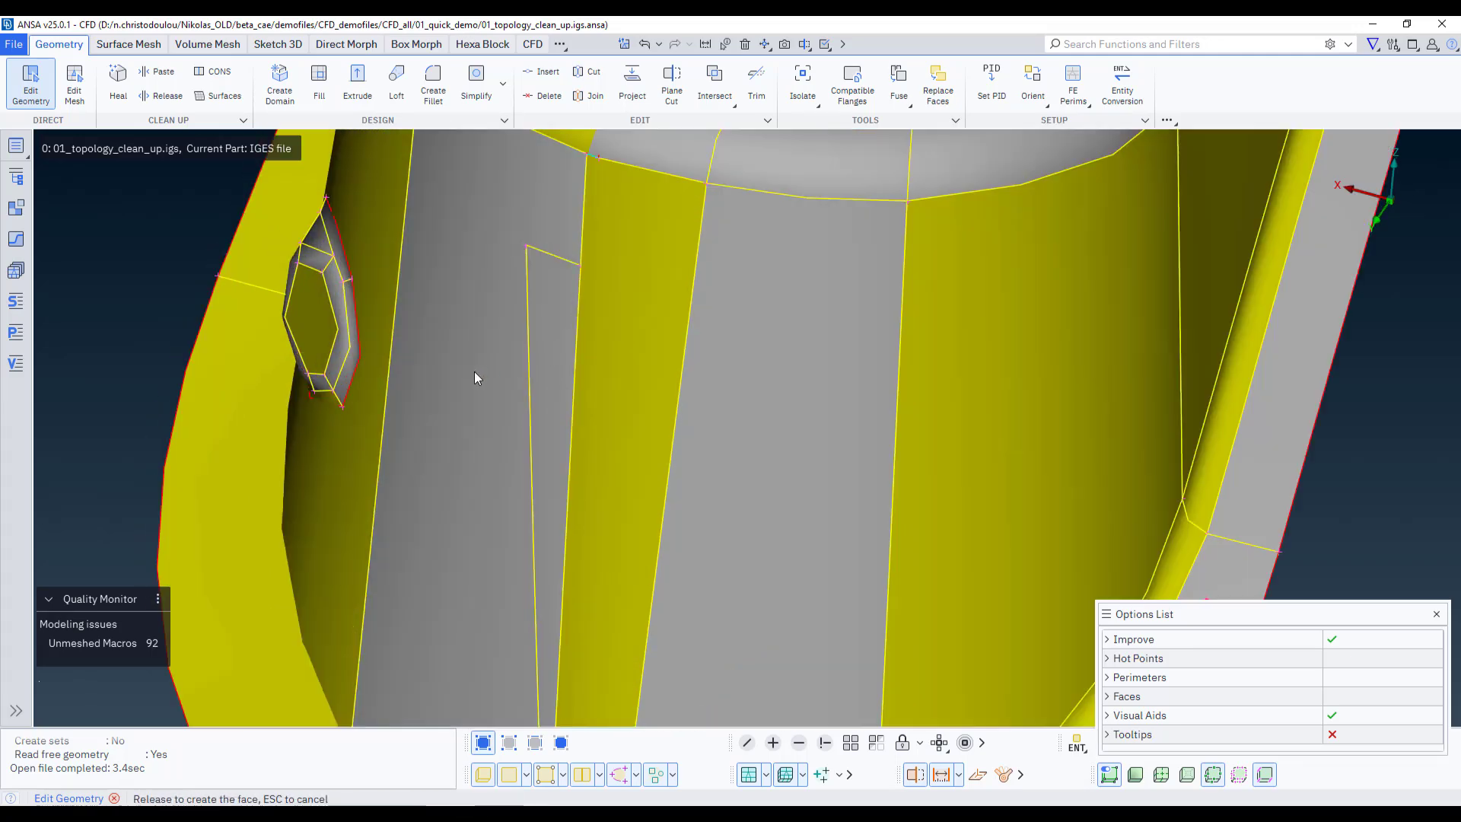
left_click(527, 350)
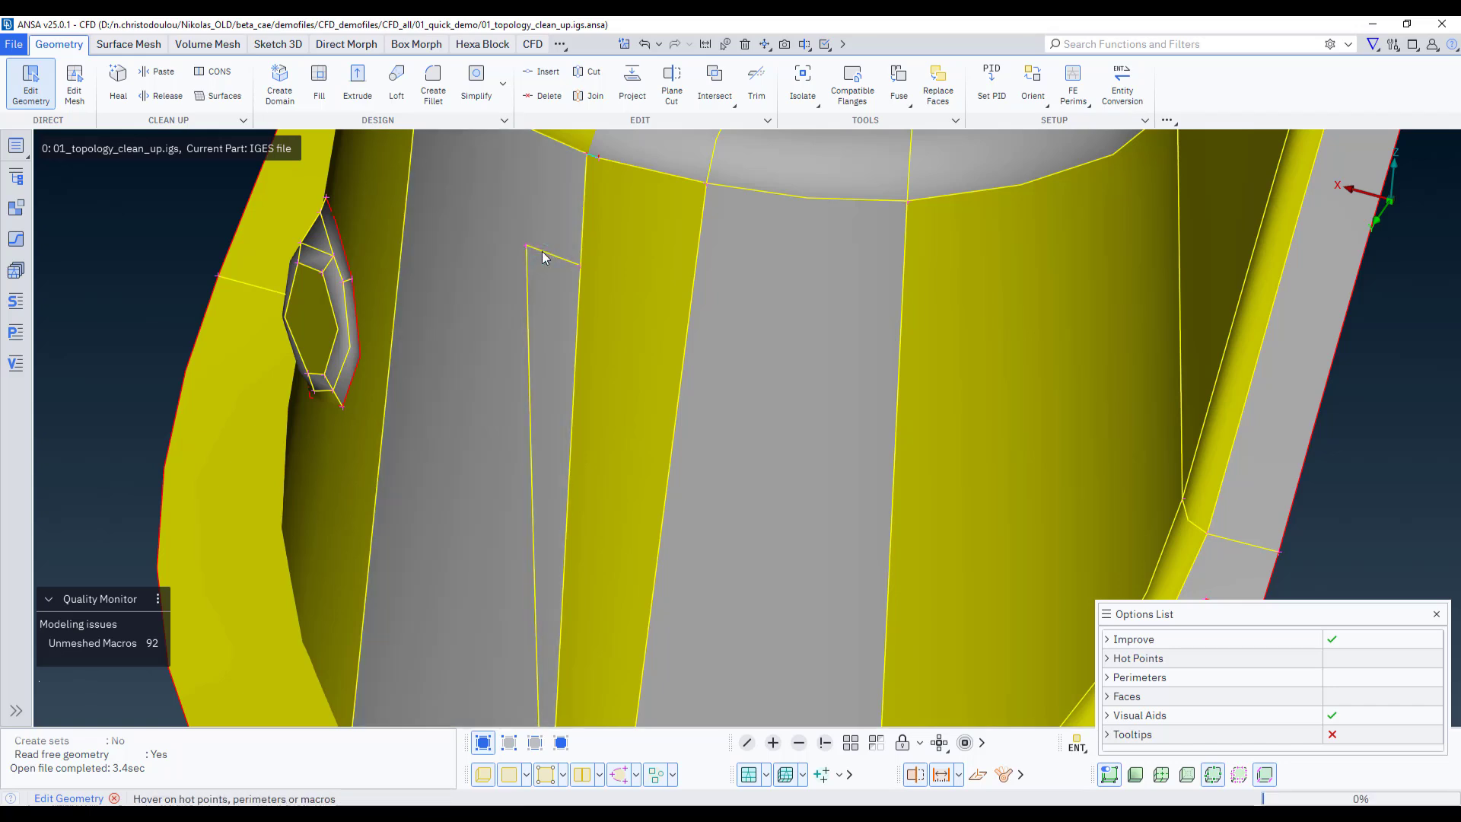
scroll(524, 296, "down", 5)
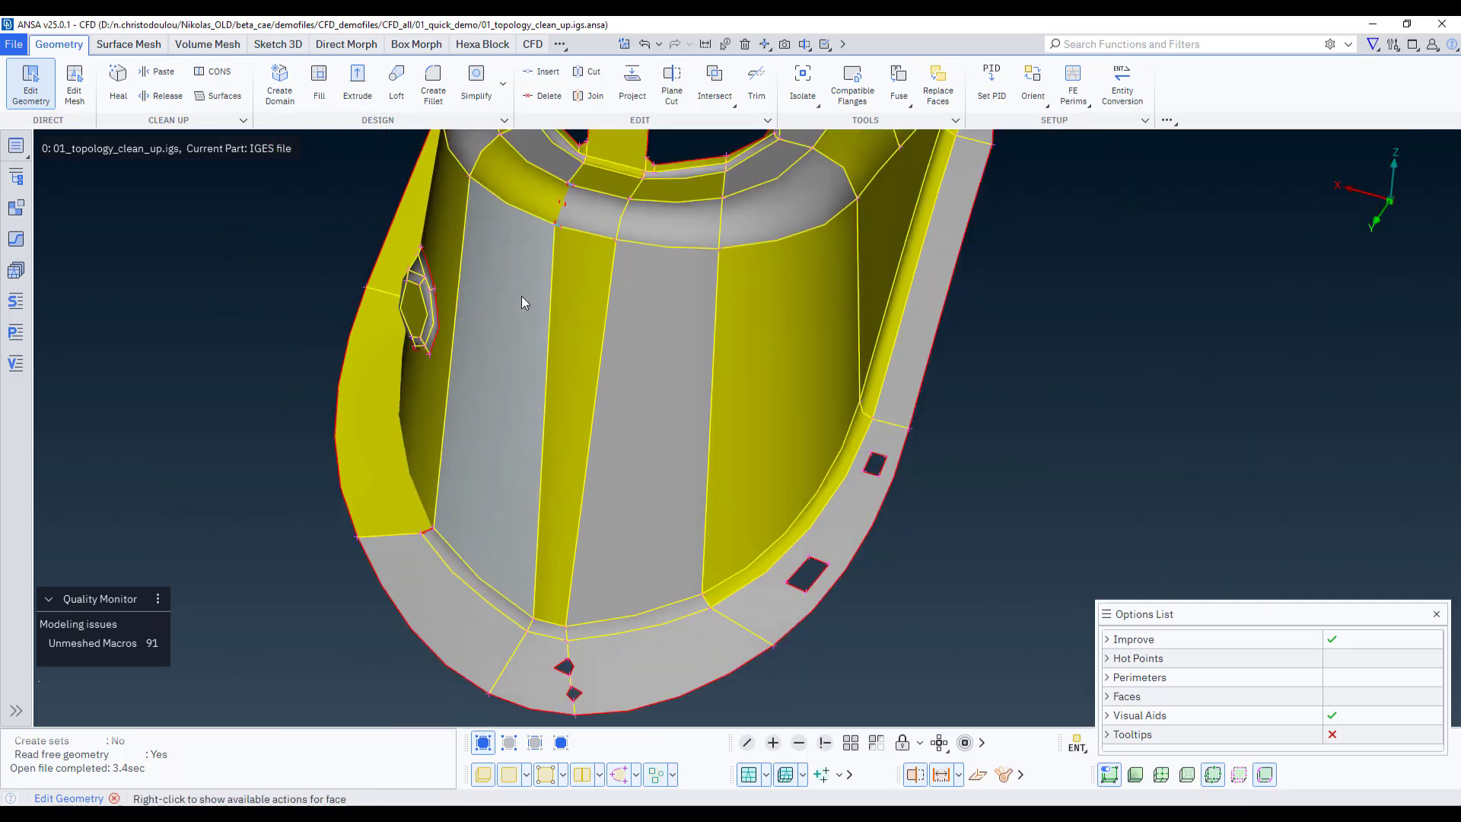
Fill the two rectangular holes in the curved flange with new faces
middle_click_drag(875, 428, 911, 383, "ctrl")
scroll(909, 384, "down", 2)
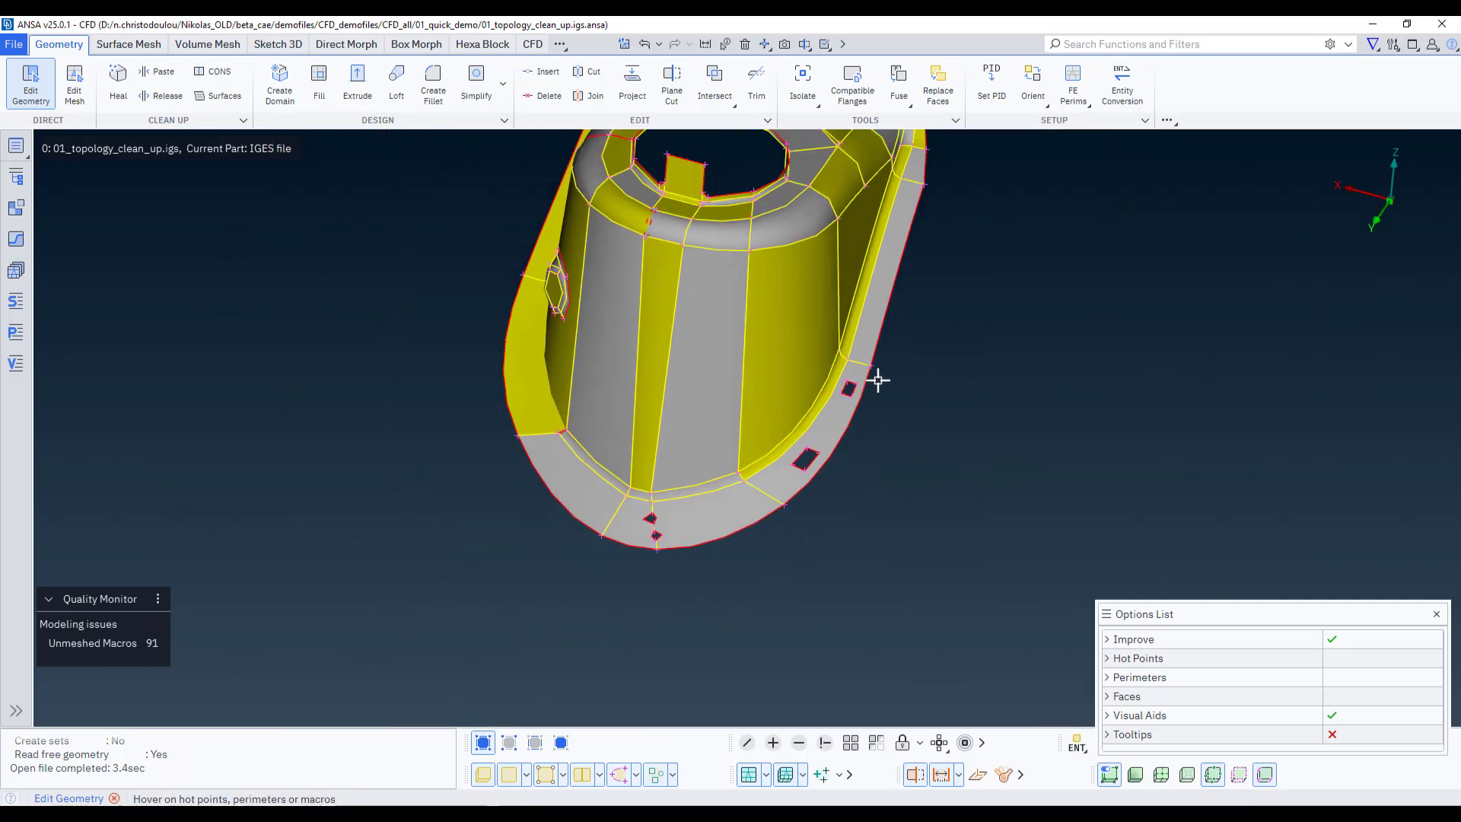
left_click_drag(877, 378, 919, 361, "ctrl")
scroll(919, 361, "up", 5)
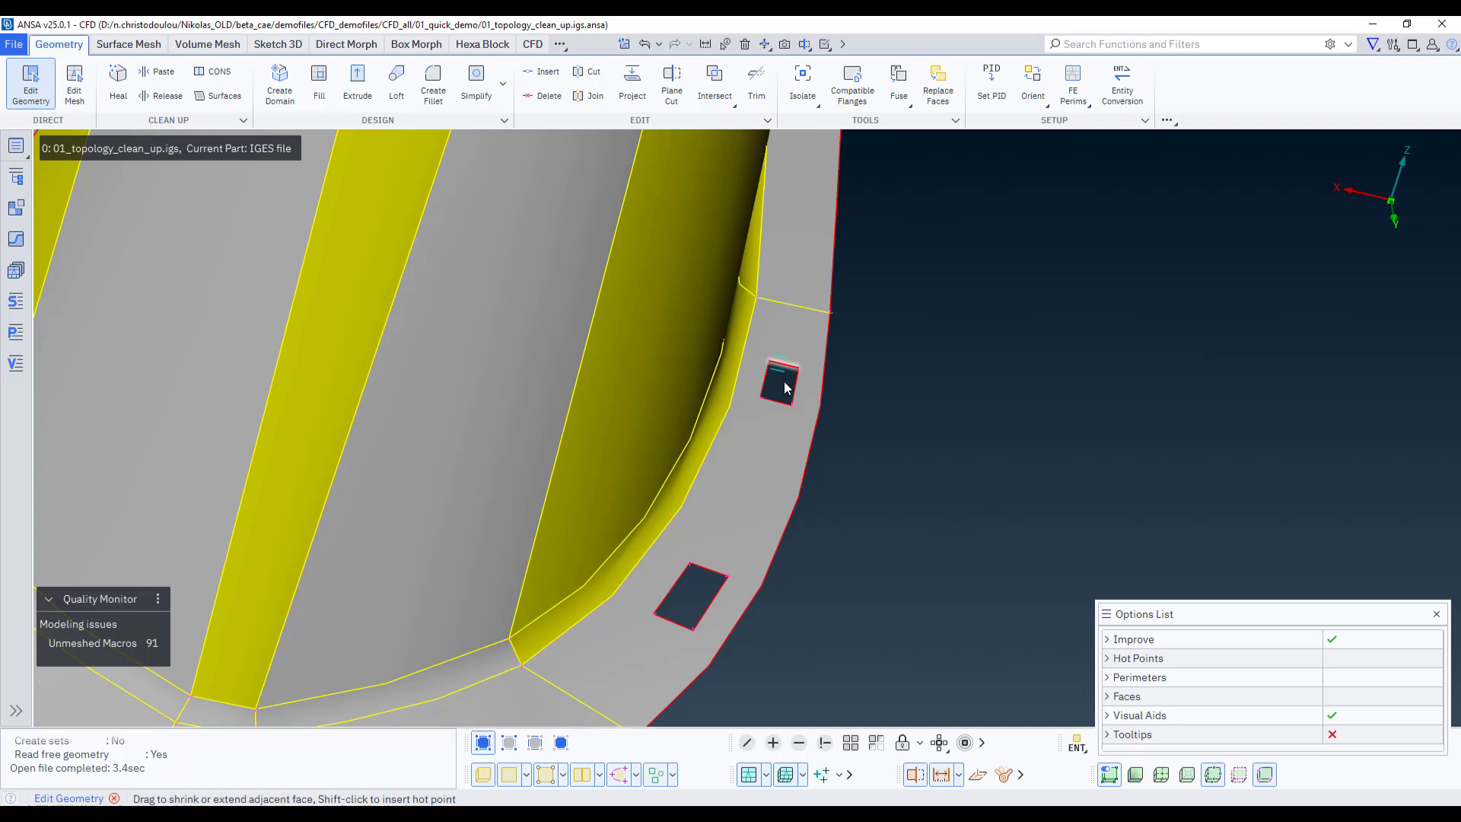
left_click(785, 415)
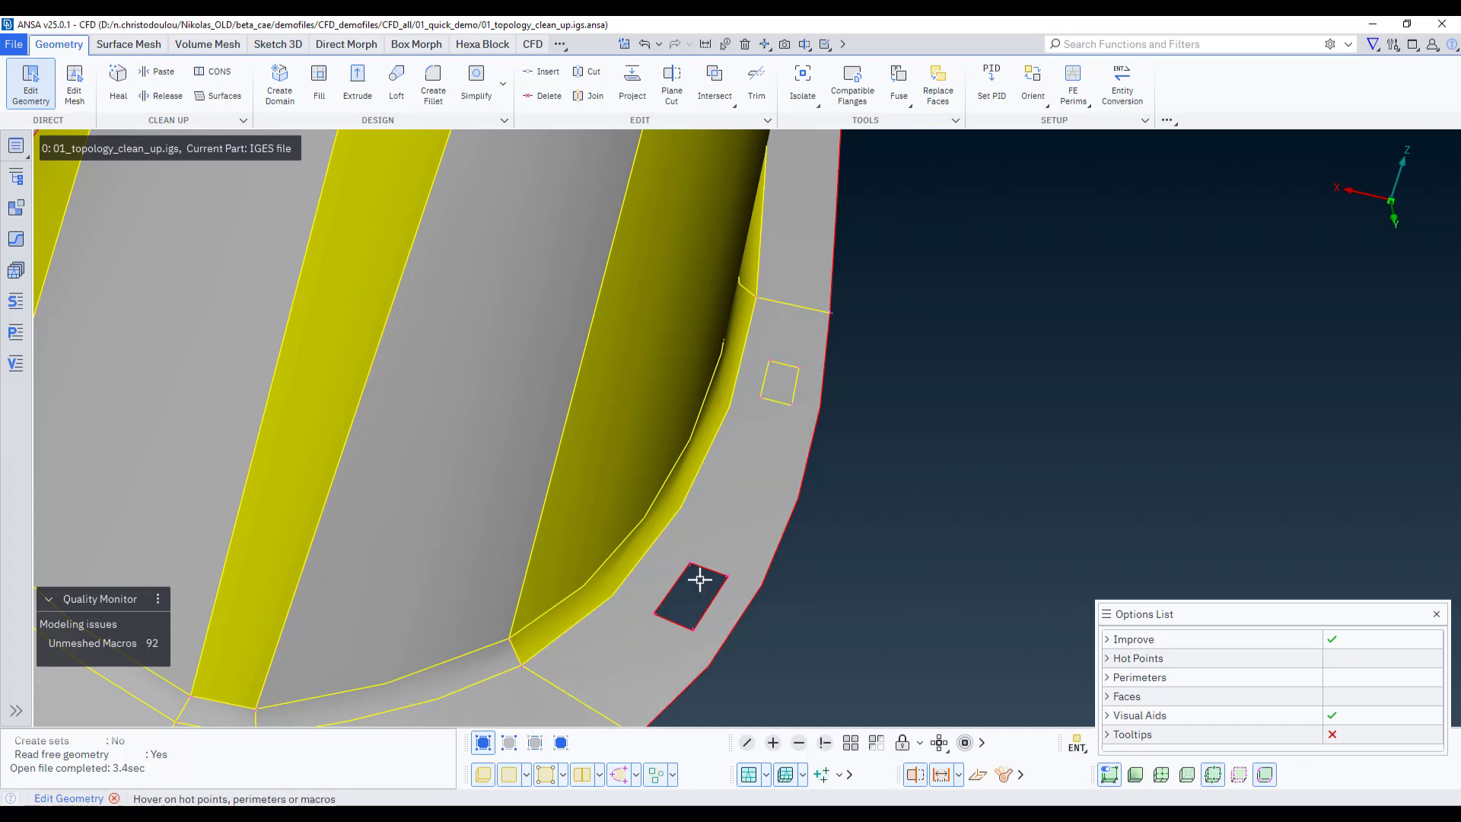
left_click(688, 634)
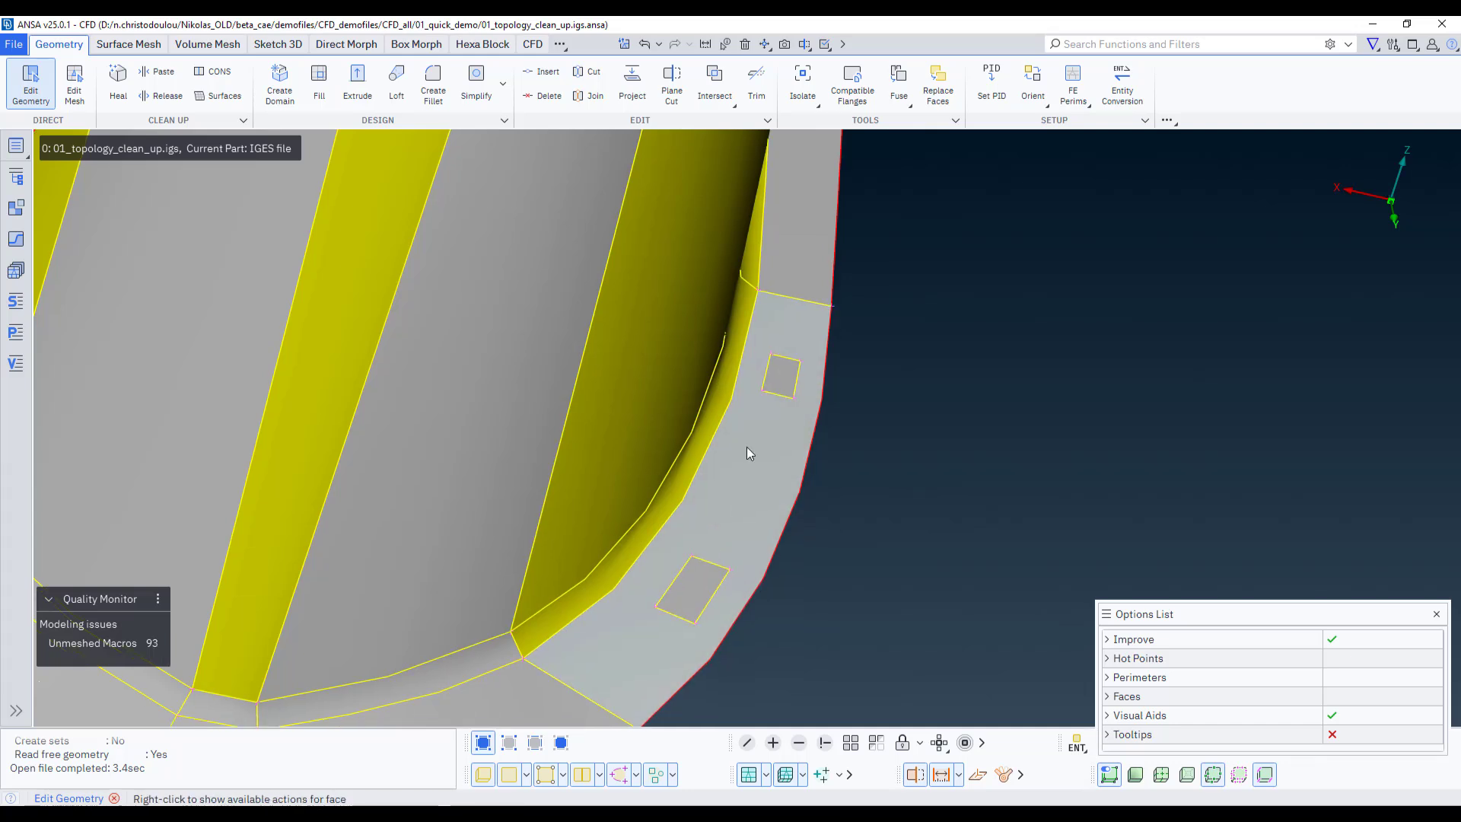
Fill the two small four-sided holes along the seam at the front of the flange
middle_click_drag(746, 449, 950, 219, "ctrl")
scroll(440, 582, "up", 2)
left_click(499, 545)
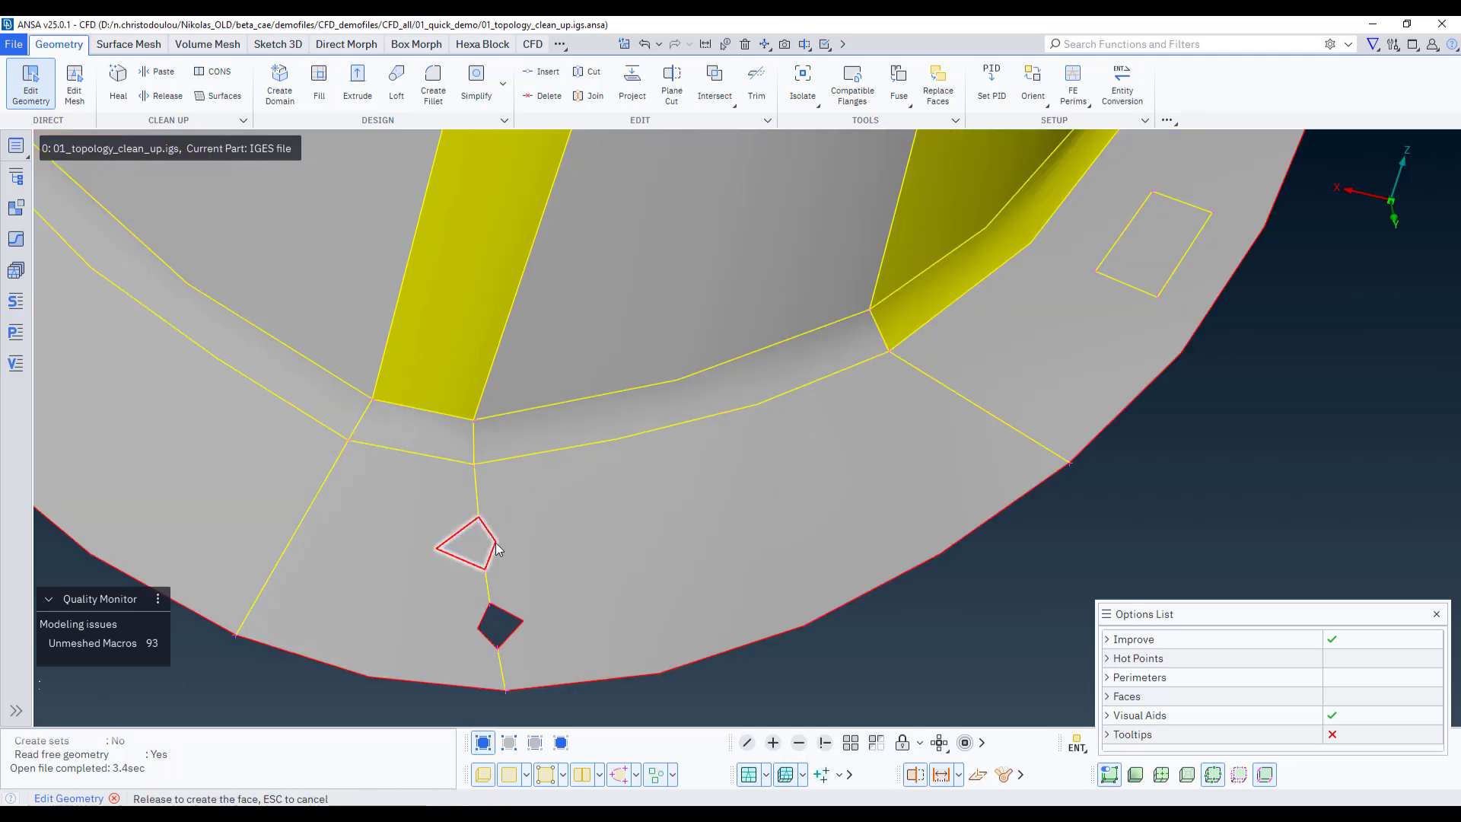
left_click(498, 634)
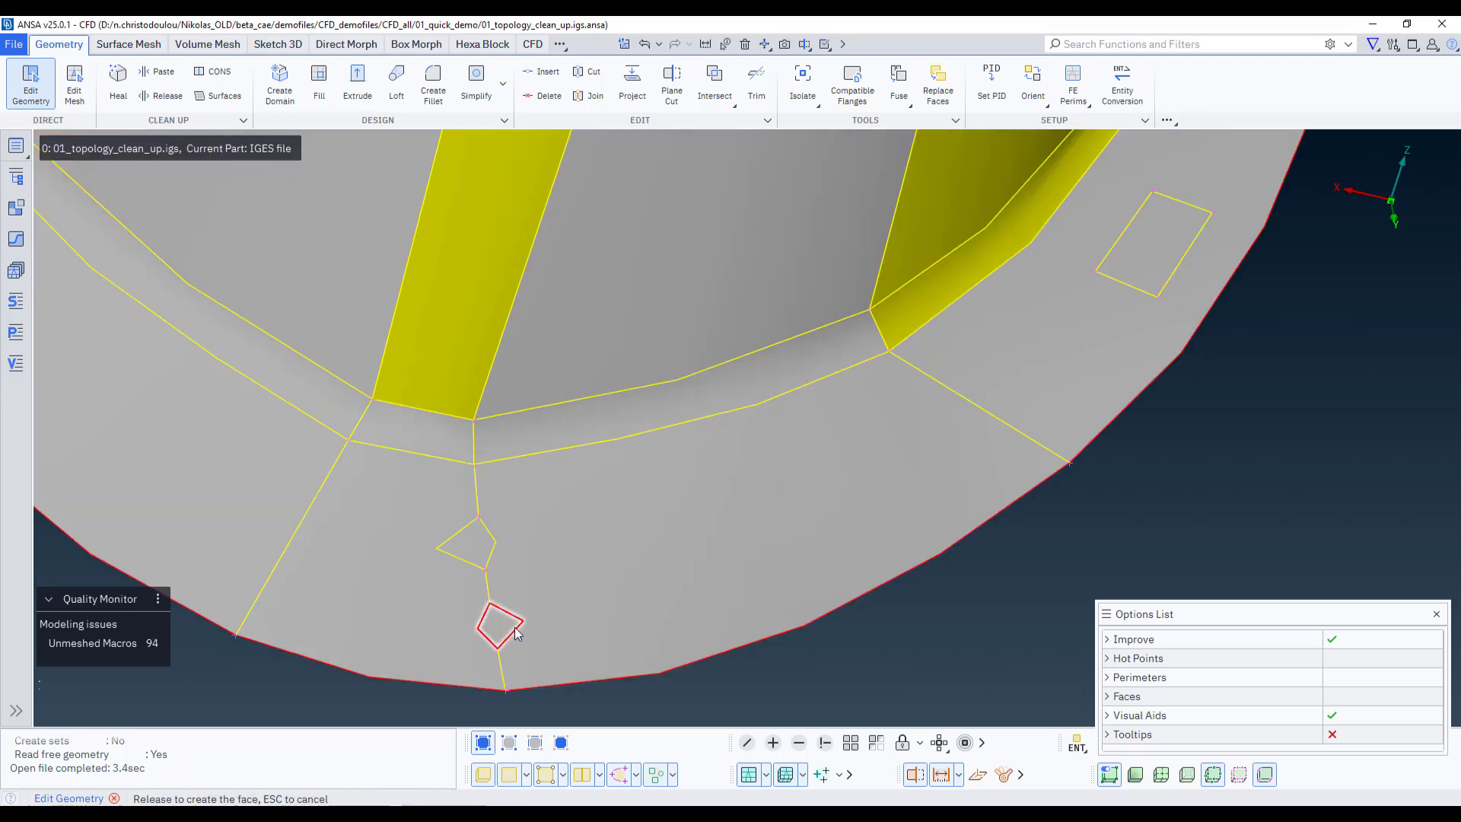
Project the outer edge loop of the protruding dimple onto the surrounding wall face and delete the octagonal piece covering it
scroll(633, 517, "down", 5)
middle_click_drag(609, 469, 682, 504, "ctrl")
scroll(530, 330, "up", 4)
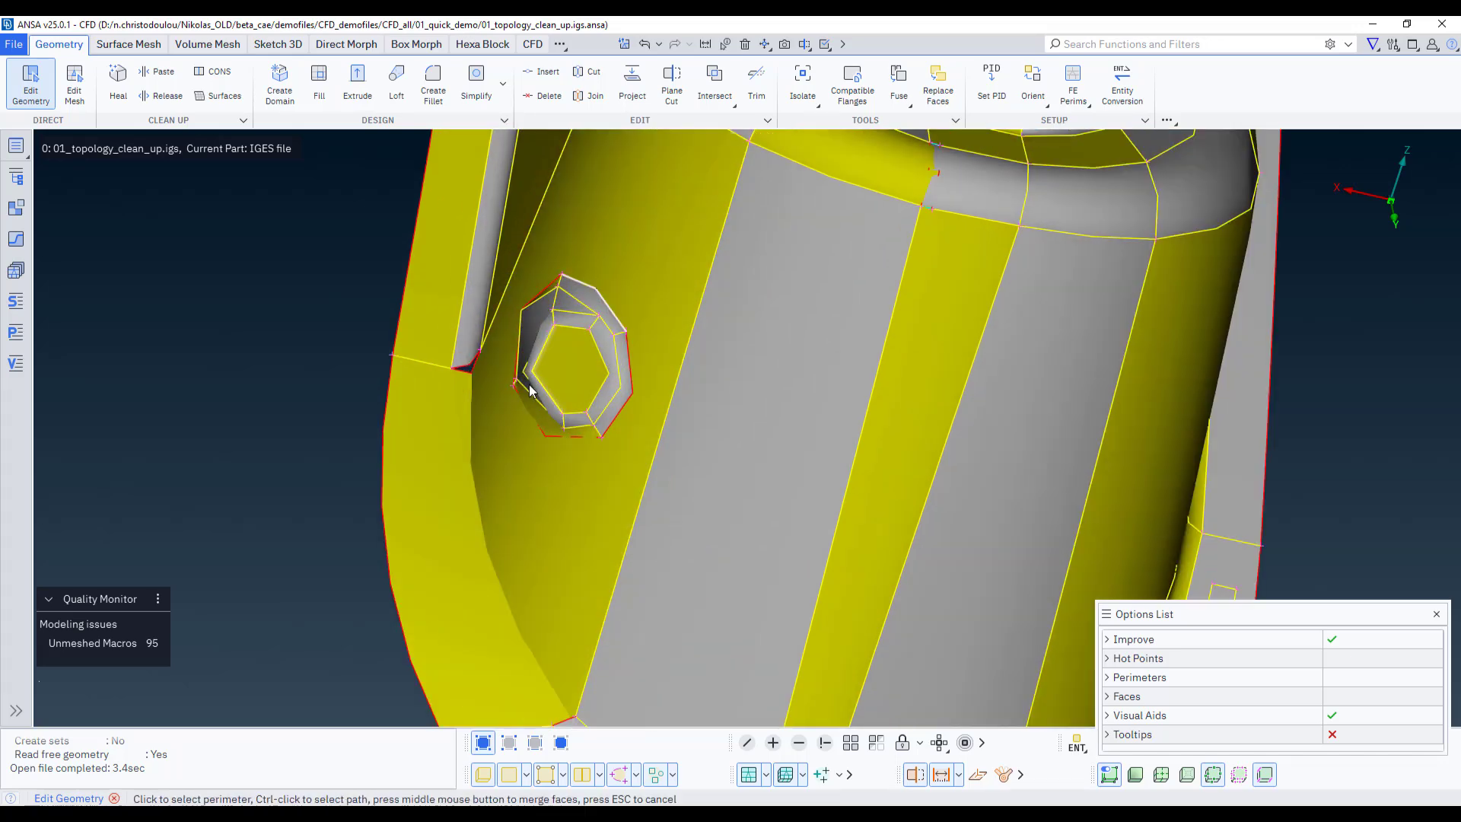
left_click(530, 302, "ctrl")
left_click_drag(478, 484, 642, 476, "ctrl")
right_click(576, 465)
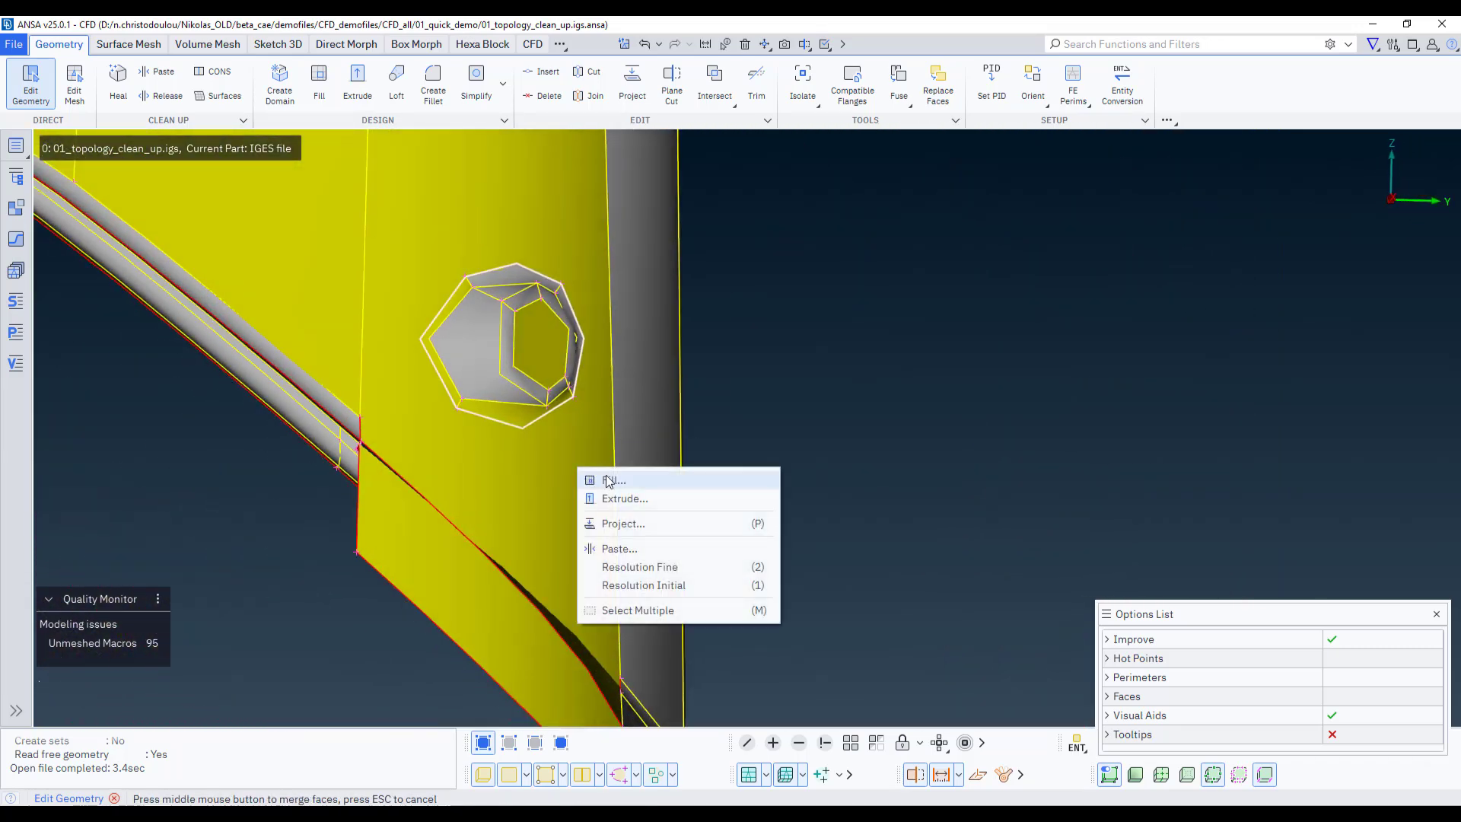
left_click(620, 523)
left_click_drag(535, 476, 835, 423, "ctrl")
middle_click(845, 422)
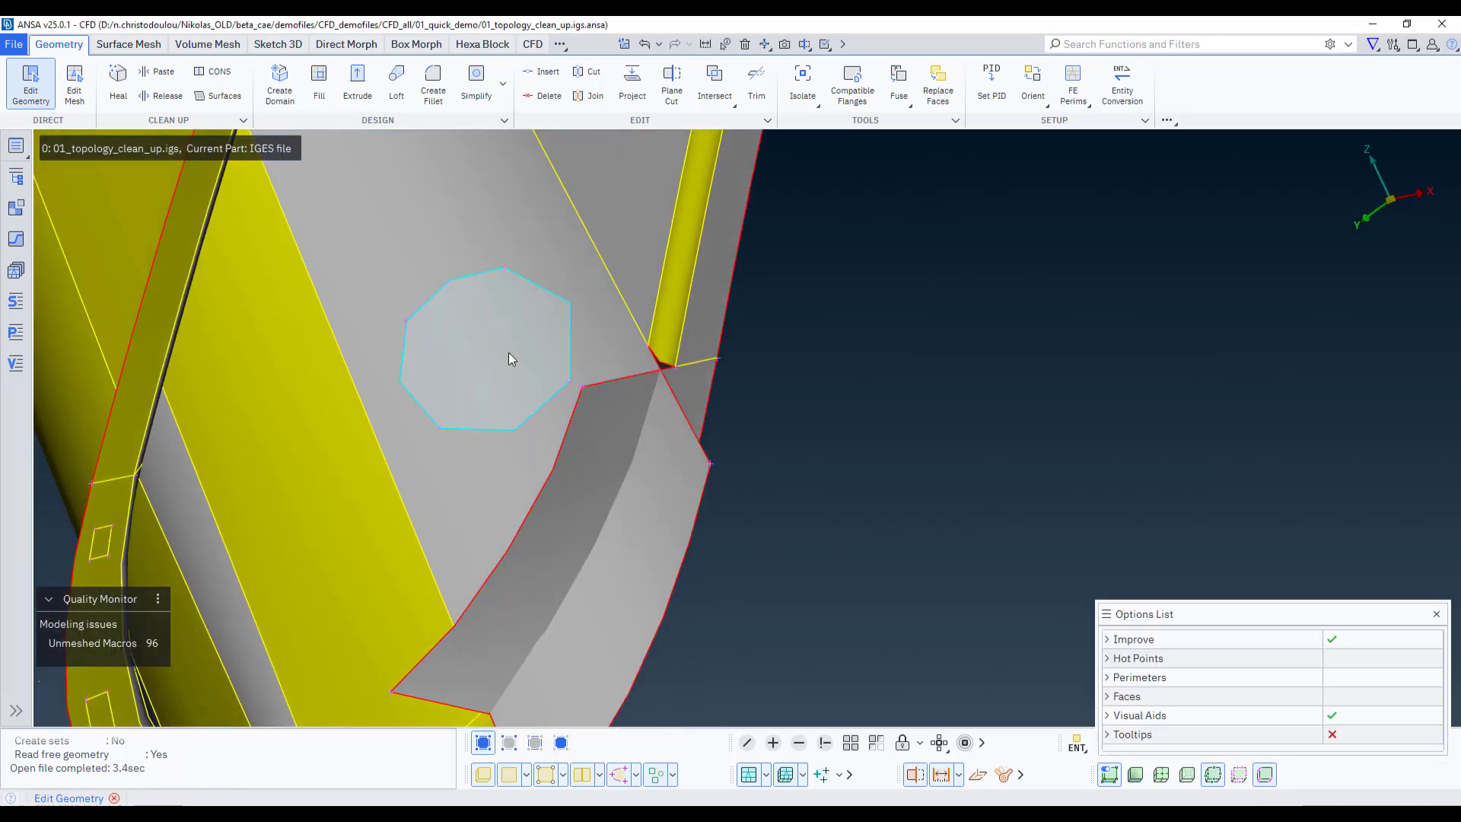
right_click(510, 357)
left_click(549, 368)
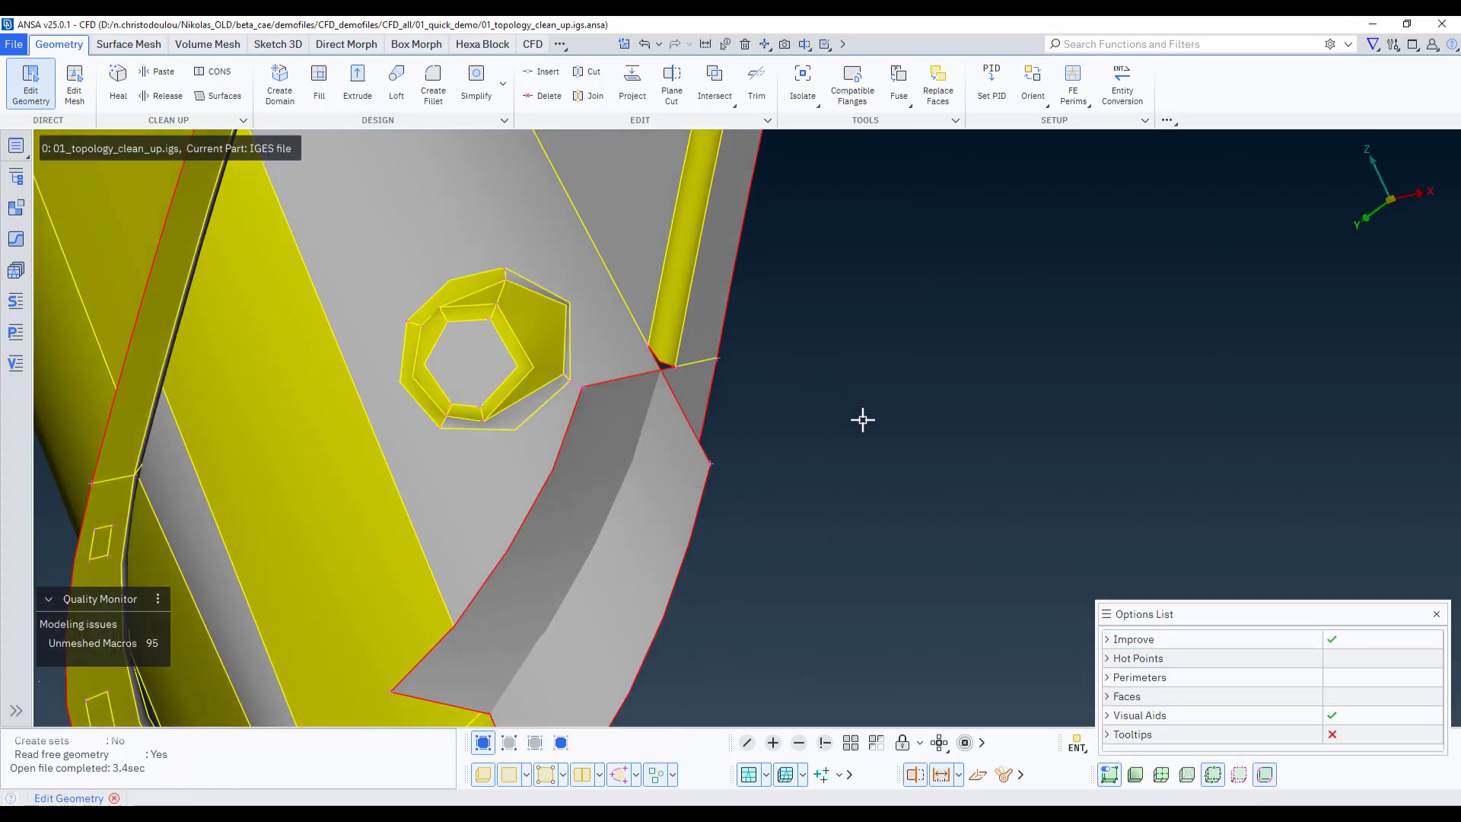
Trim away the part of the wall face that extends past the flange
left_click_drag(863, 419, 732, 415, "ctrl")
right_click(732, 414)
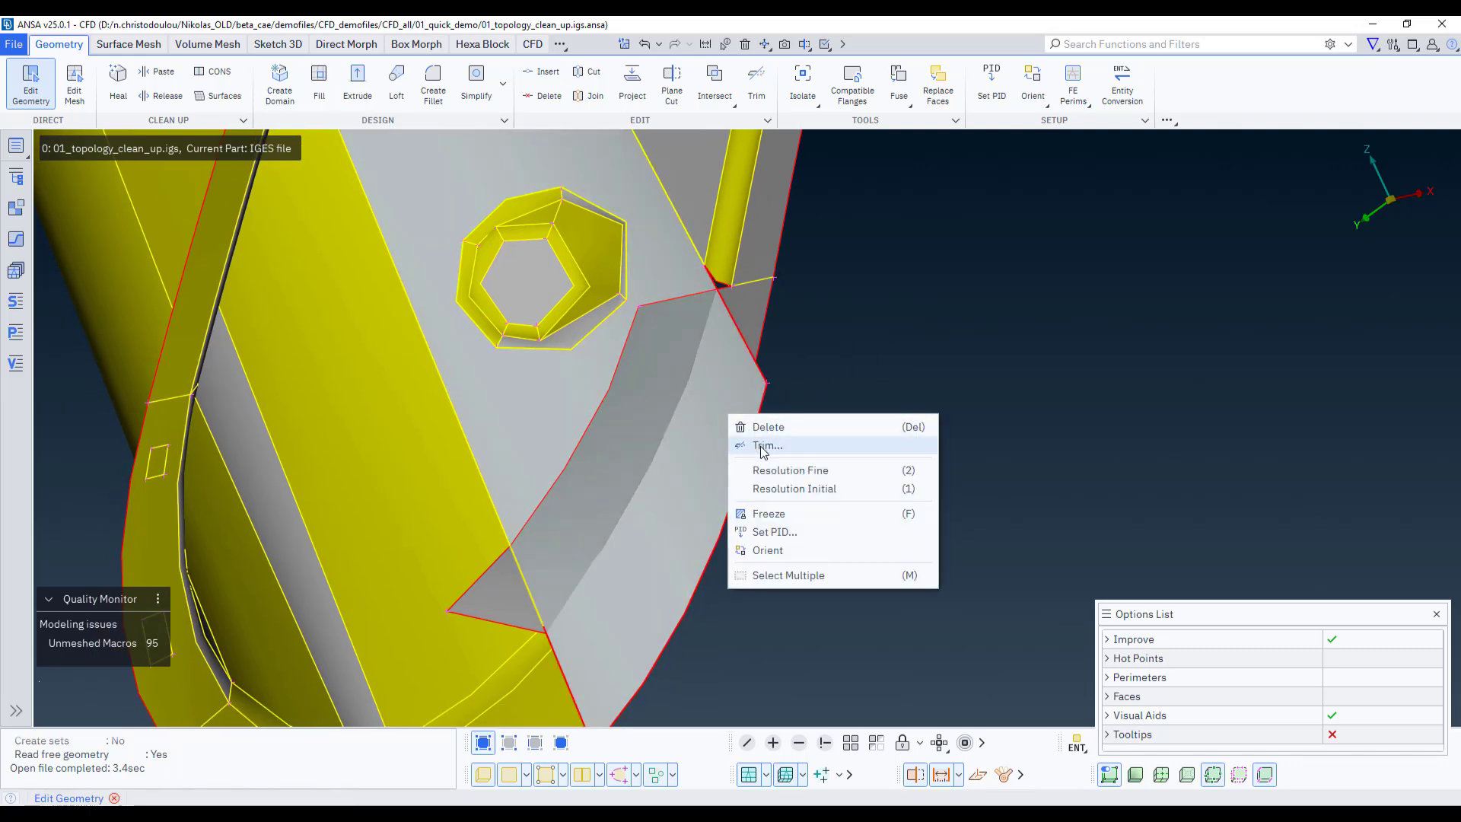
left_click(763, 445)
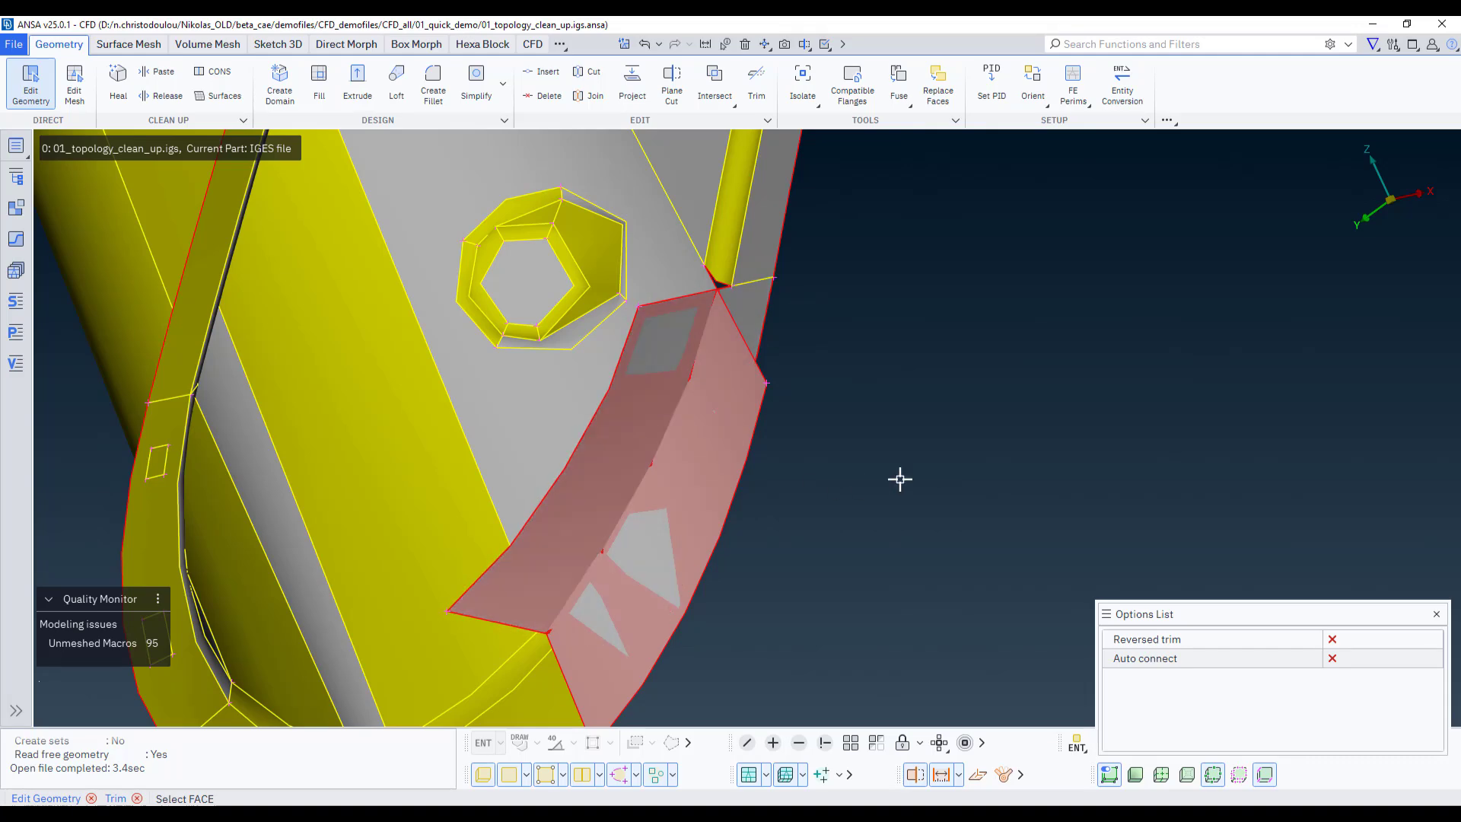
key("Escape")
Cut the wall and flange faces along their shared edge with two lines joining the open fillet ends
left_click_drag(779, 369, 736, 395, "ctrl")
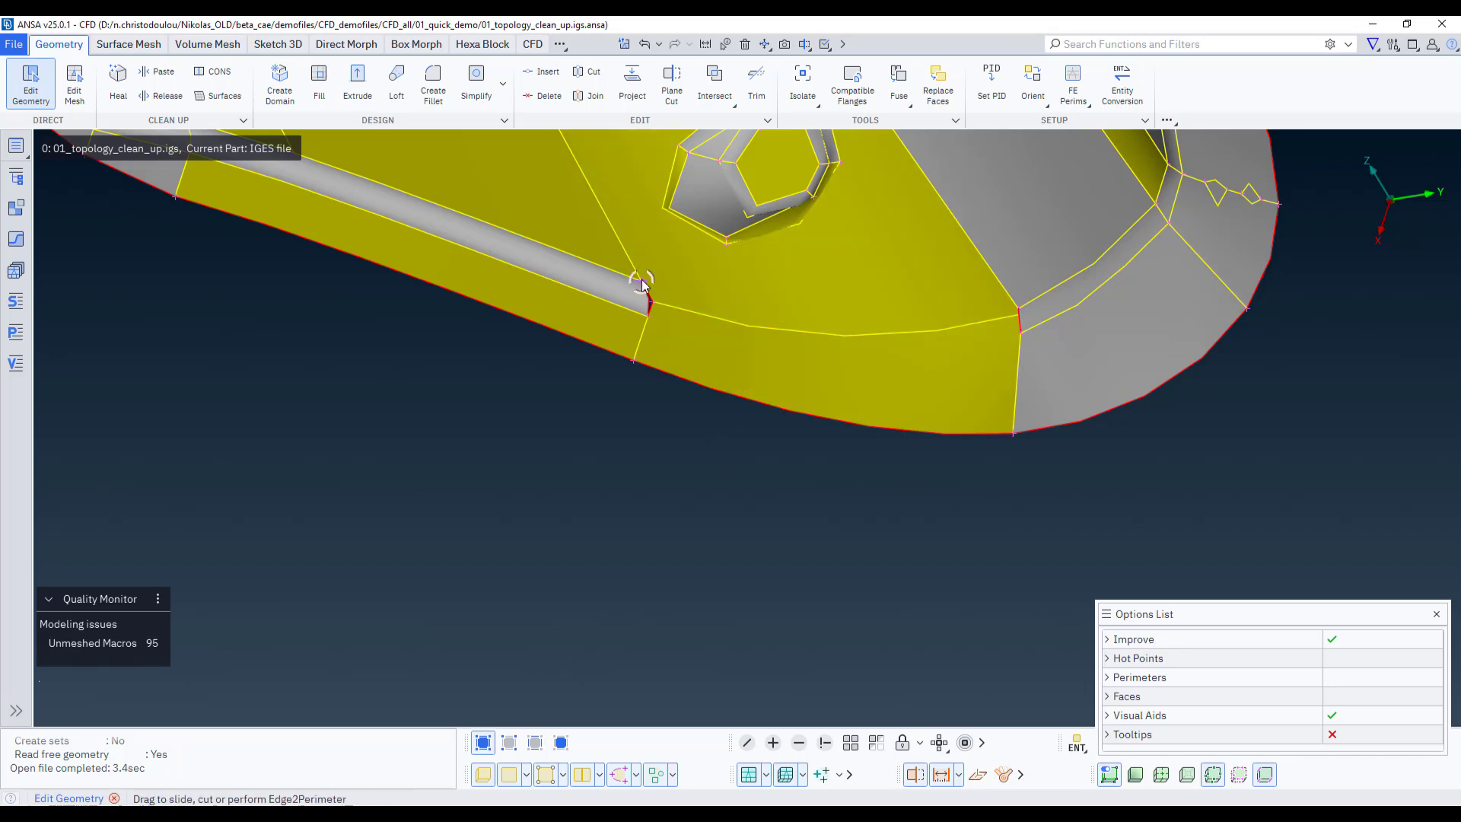
left_click_drag(643, 285, 713, 298)
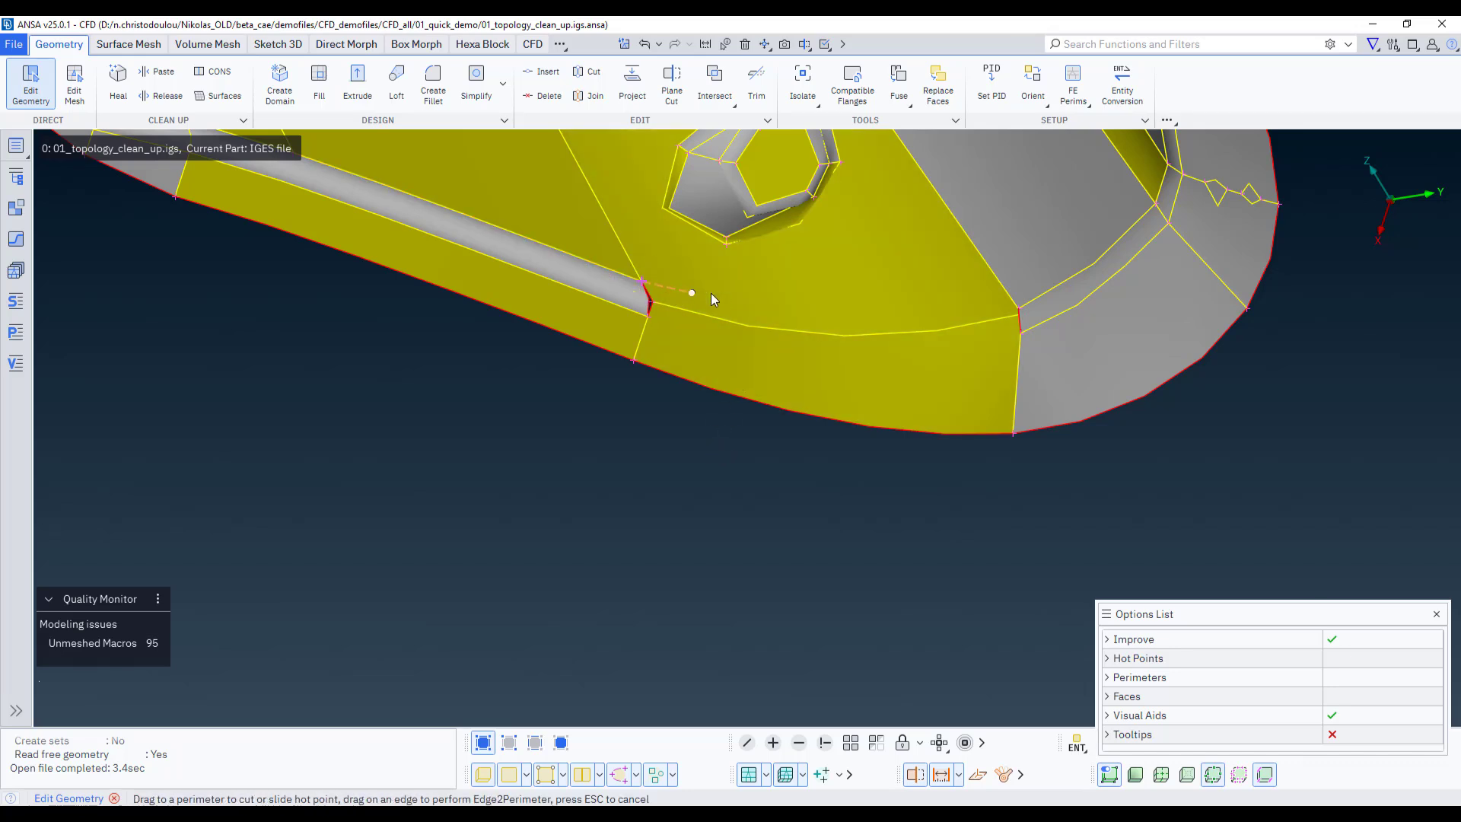
left_click_drag(1006, 312, 1017, 307)
left_click_drag(648, 316, 989, 334)
scroll(801, 339, "up", 2)
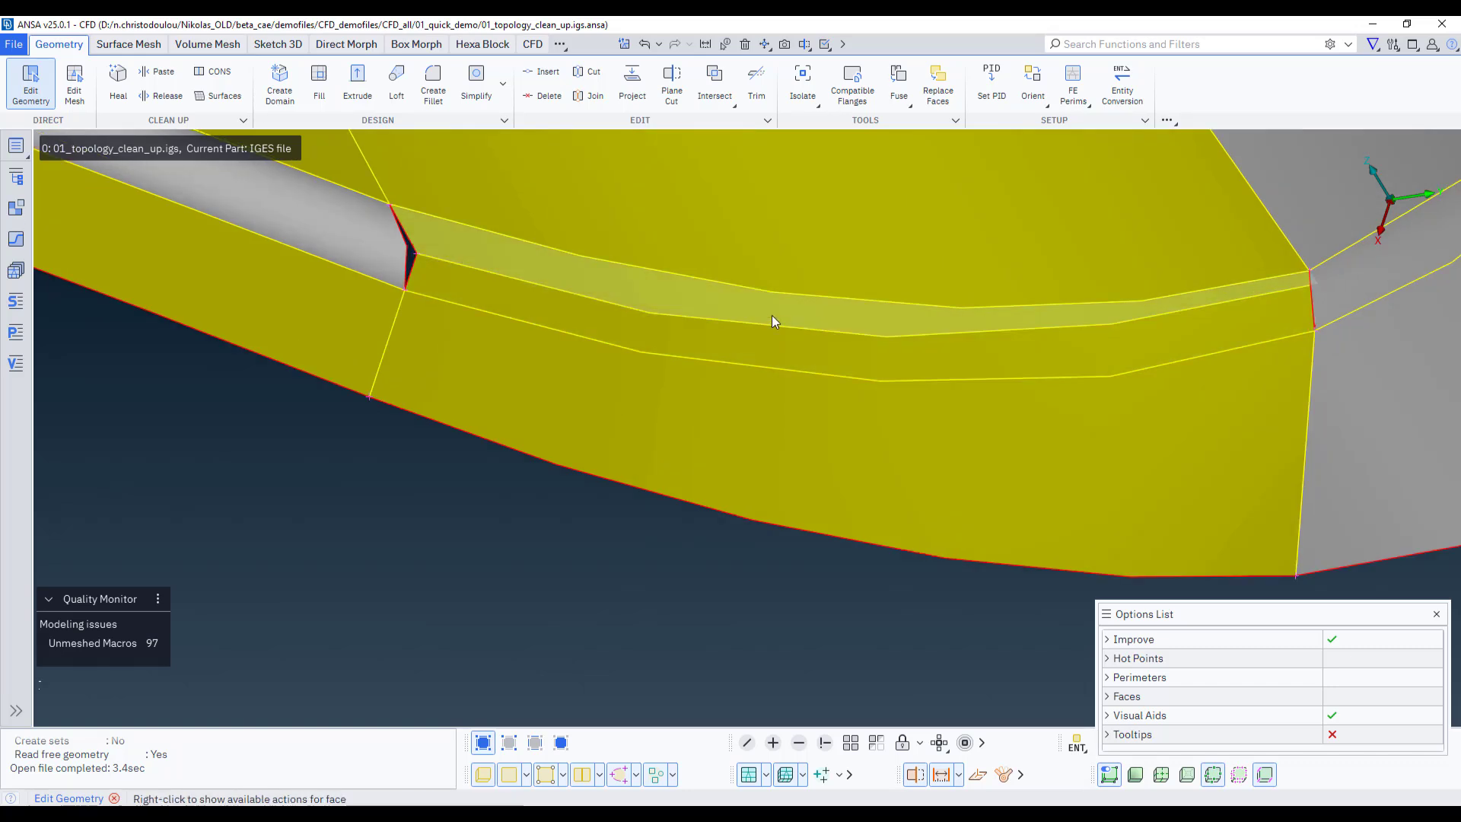
Select the two narrow strips between the new cuts and delete them together
left_click(730, 303)
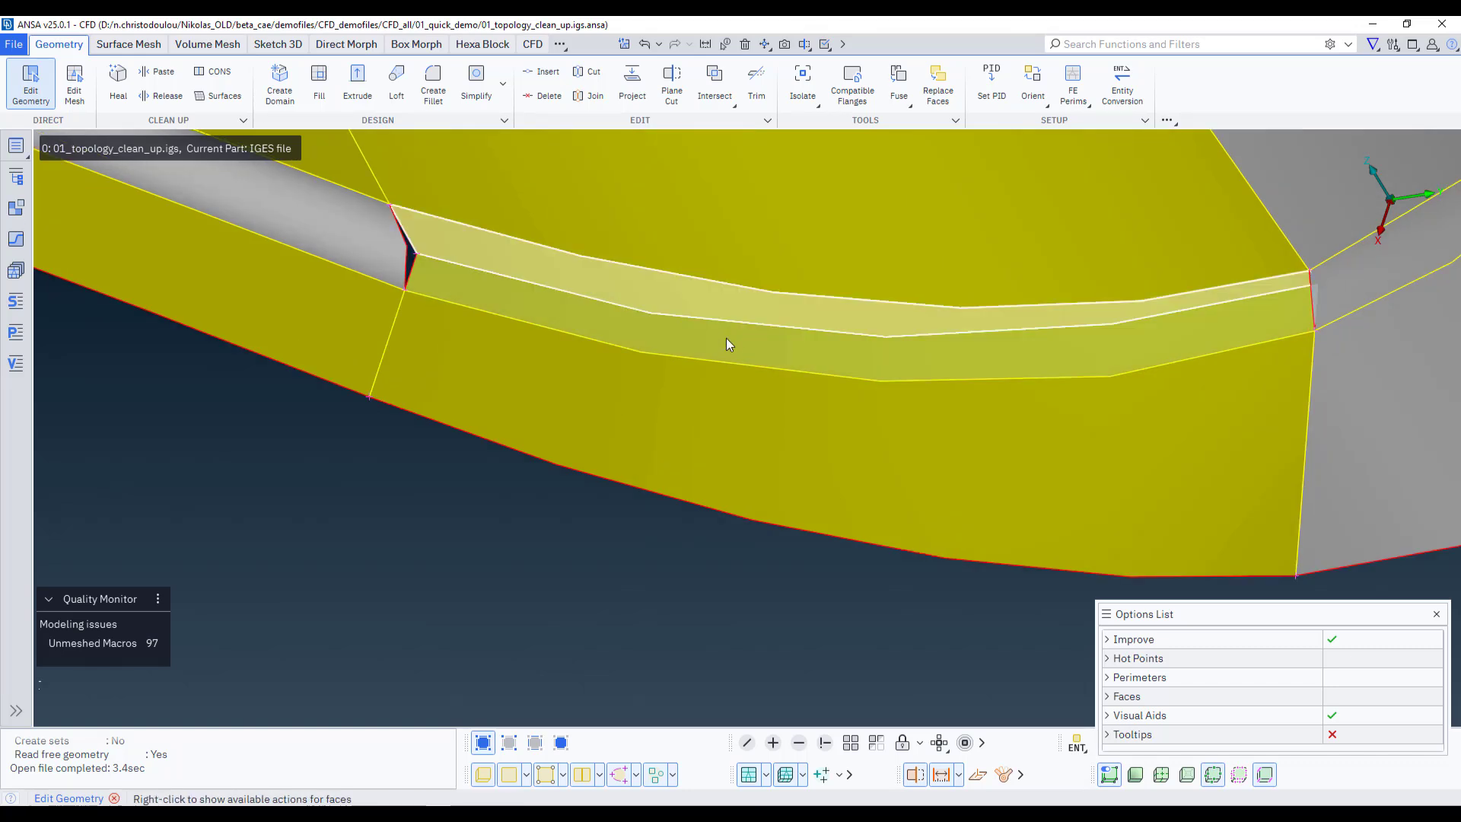
left_click_drag(726, 337, 724, 340, "ctrl")
left_click(728, 330)
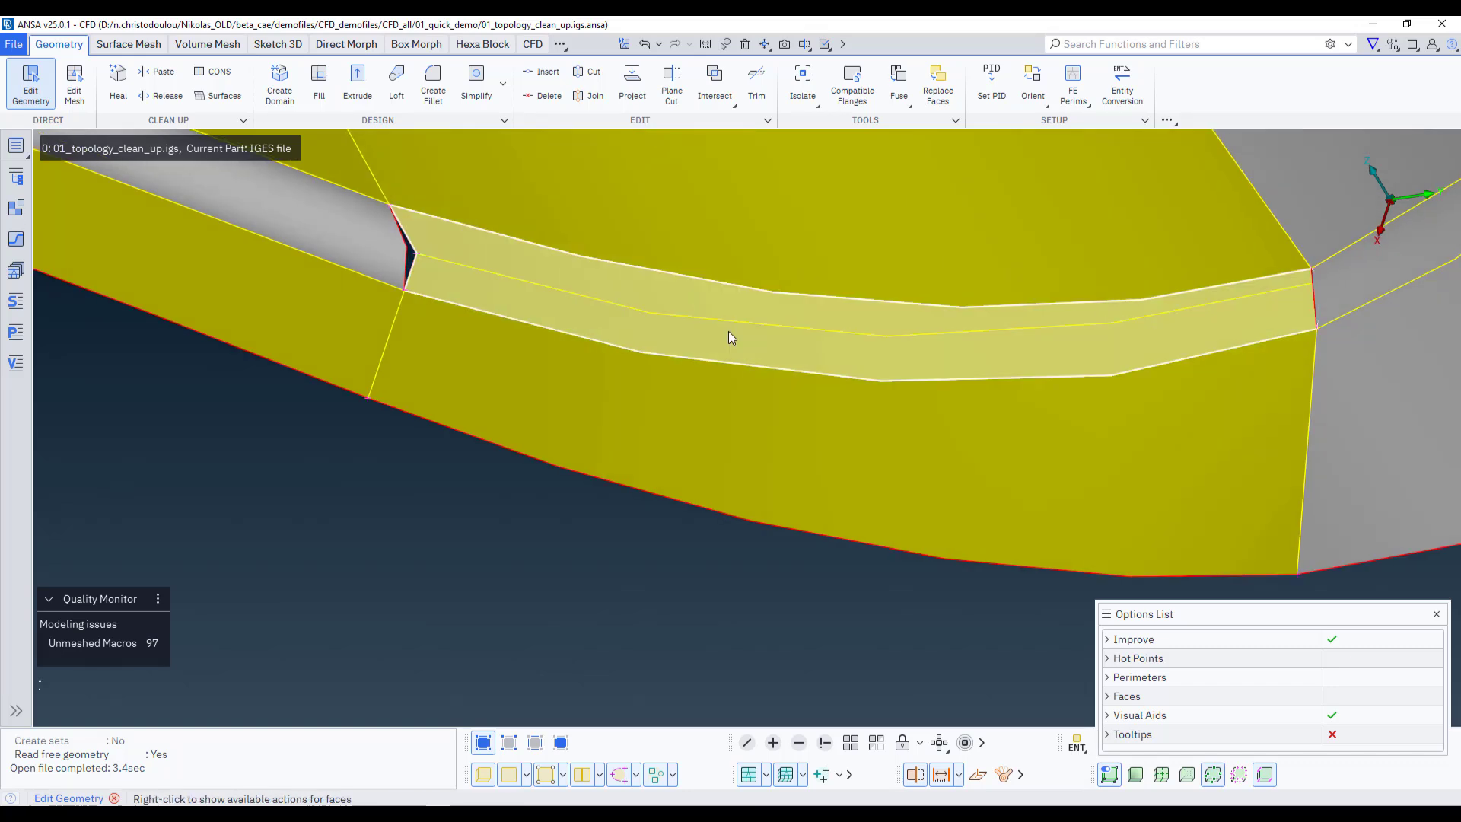
right_click(728, 331)
left_click(765, 344)
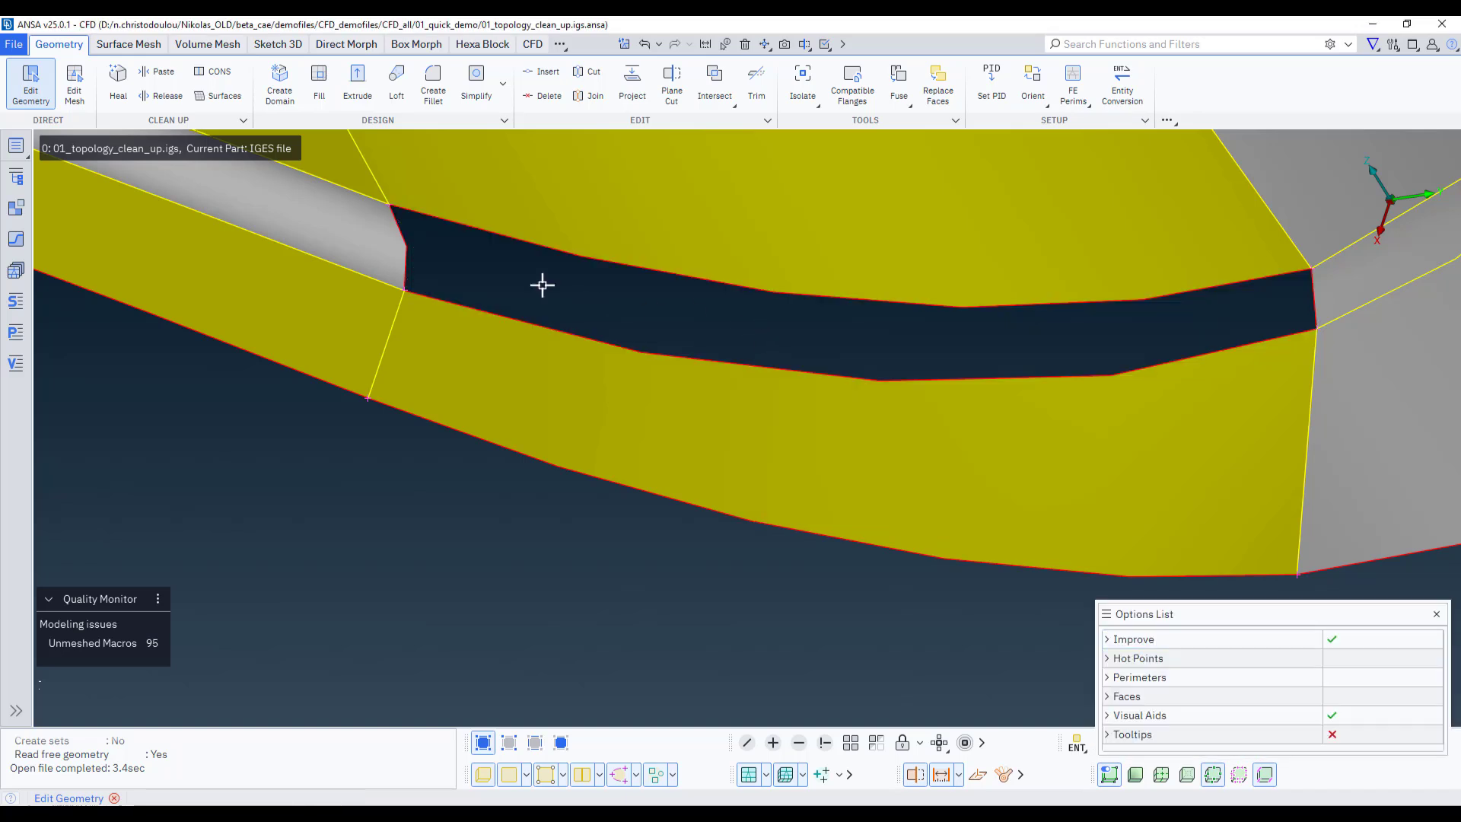
Create the missing fillet face by extending the open fillet end along the gap to the opposite fillet end
left_click_drag(405, 248, 849, 318)
left_click_drag(1076, 331, 1293, 303)
scroll(1162, 312, "down", 3)
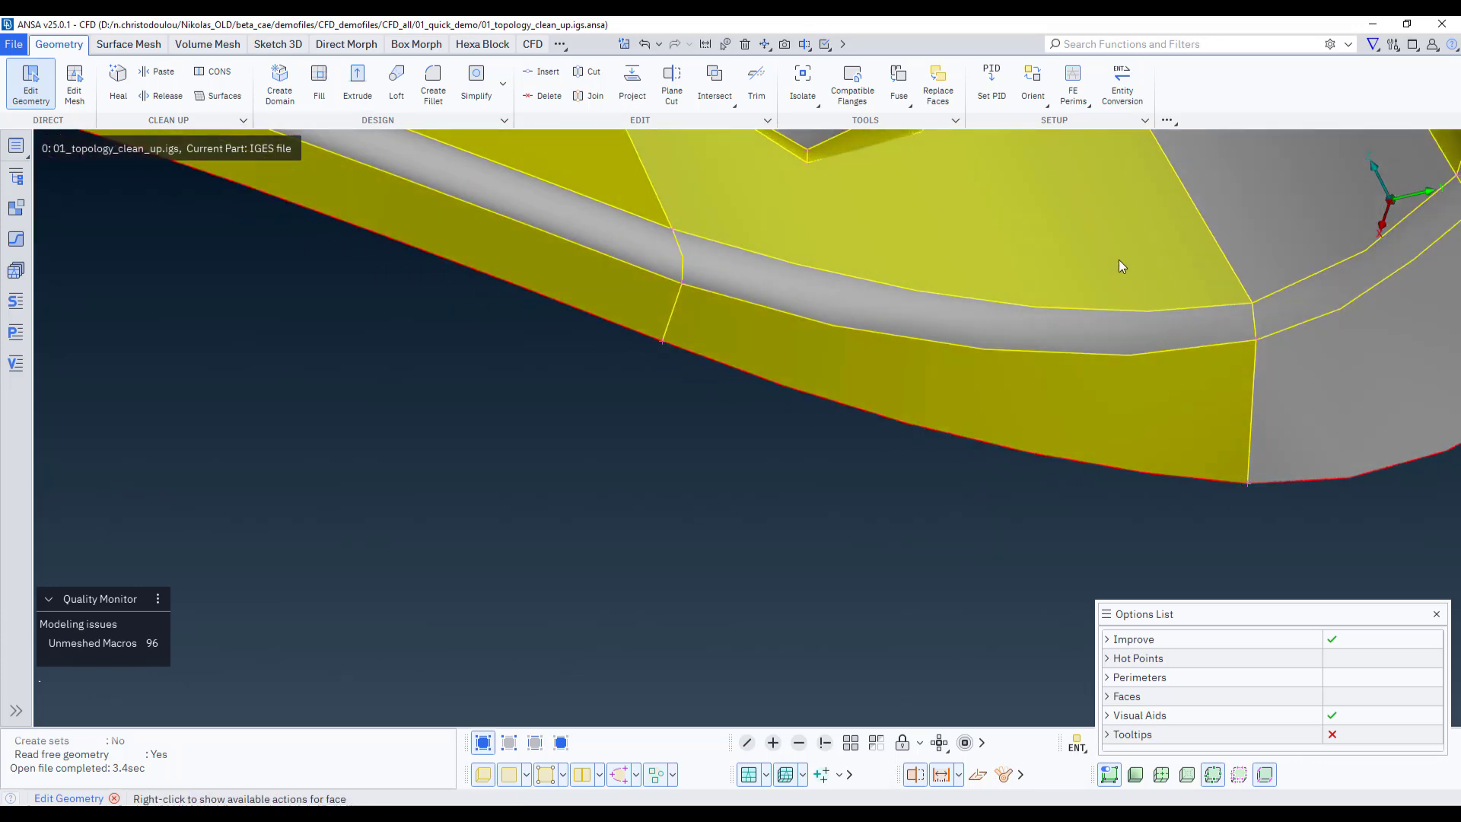
List the faces sharing the triple-connected edge above the fillet and delete the overlapping duplicate face 83
scroll(1118, 258, "down", 8)
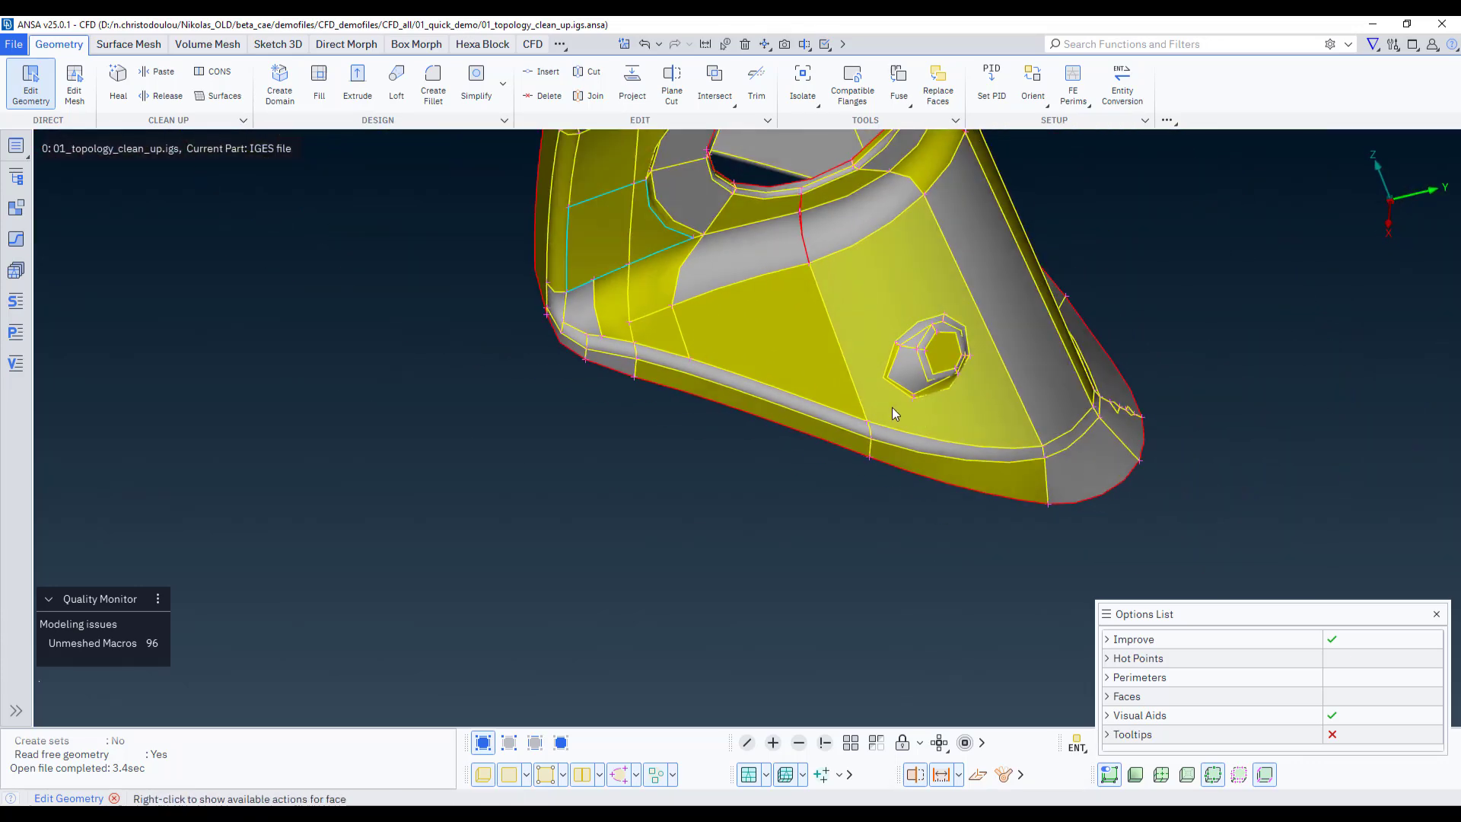
scroll(604, 248, "up", 6)
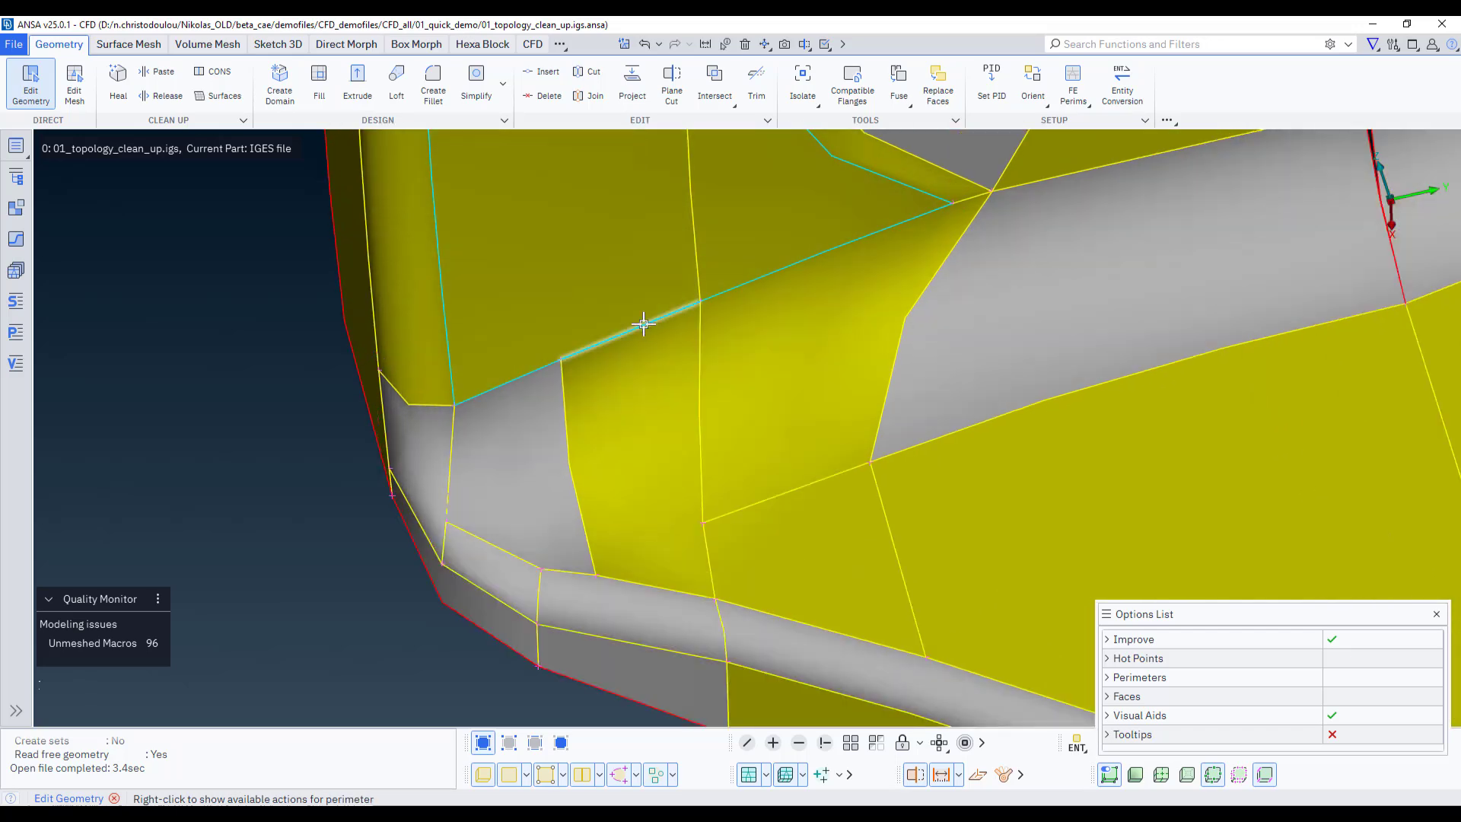
right_click(643, 324)
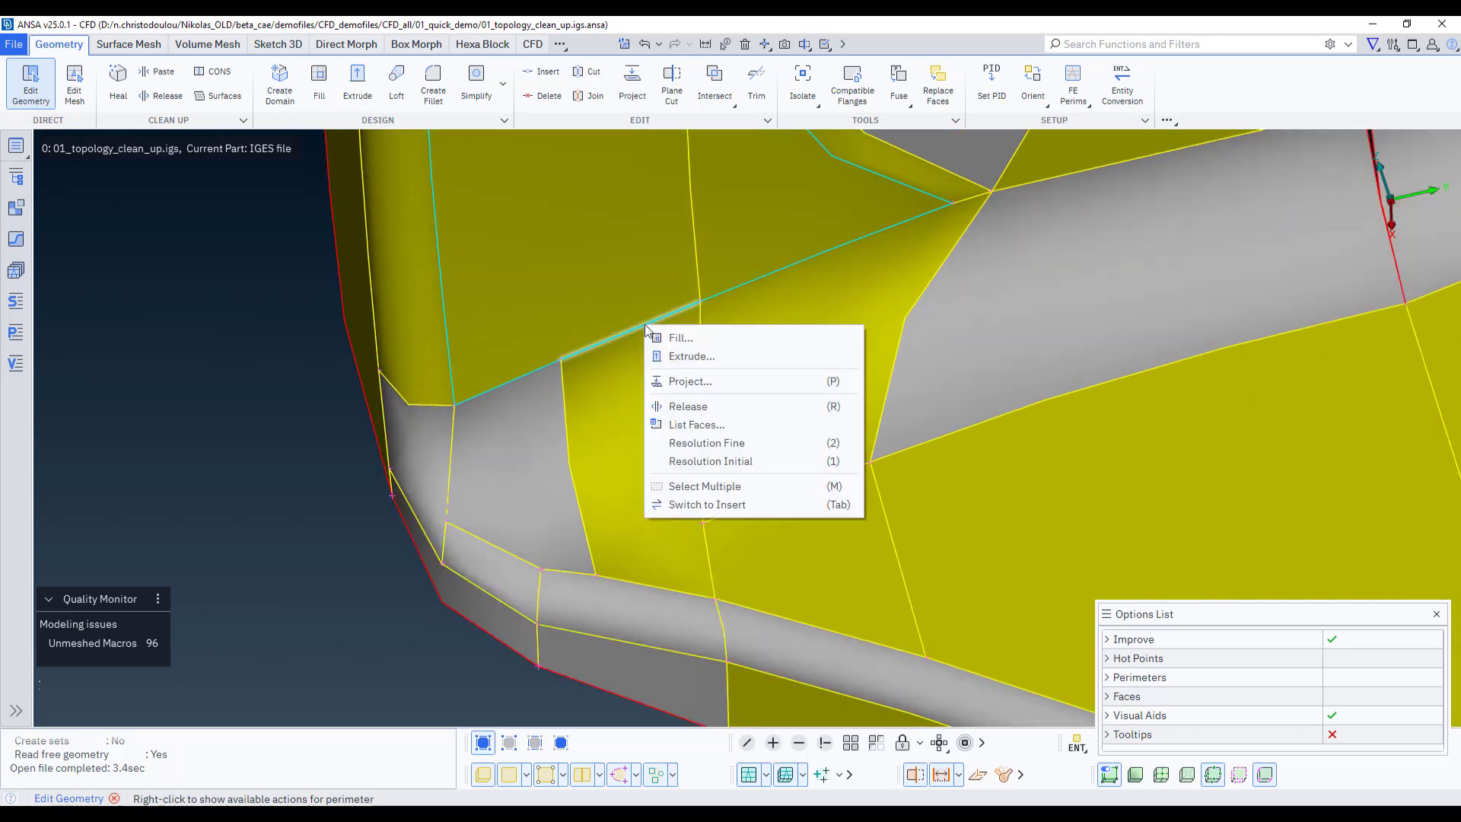
left_click(700, 425)
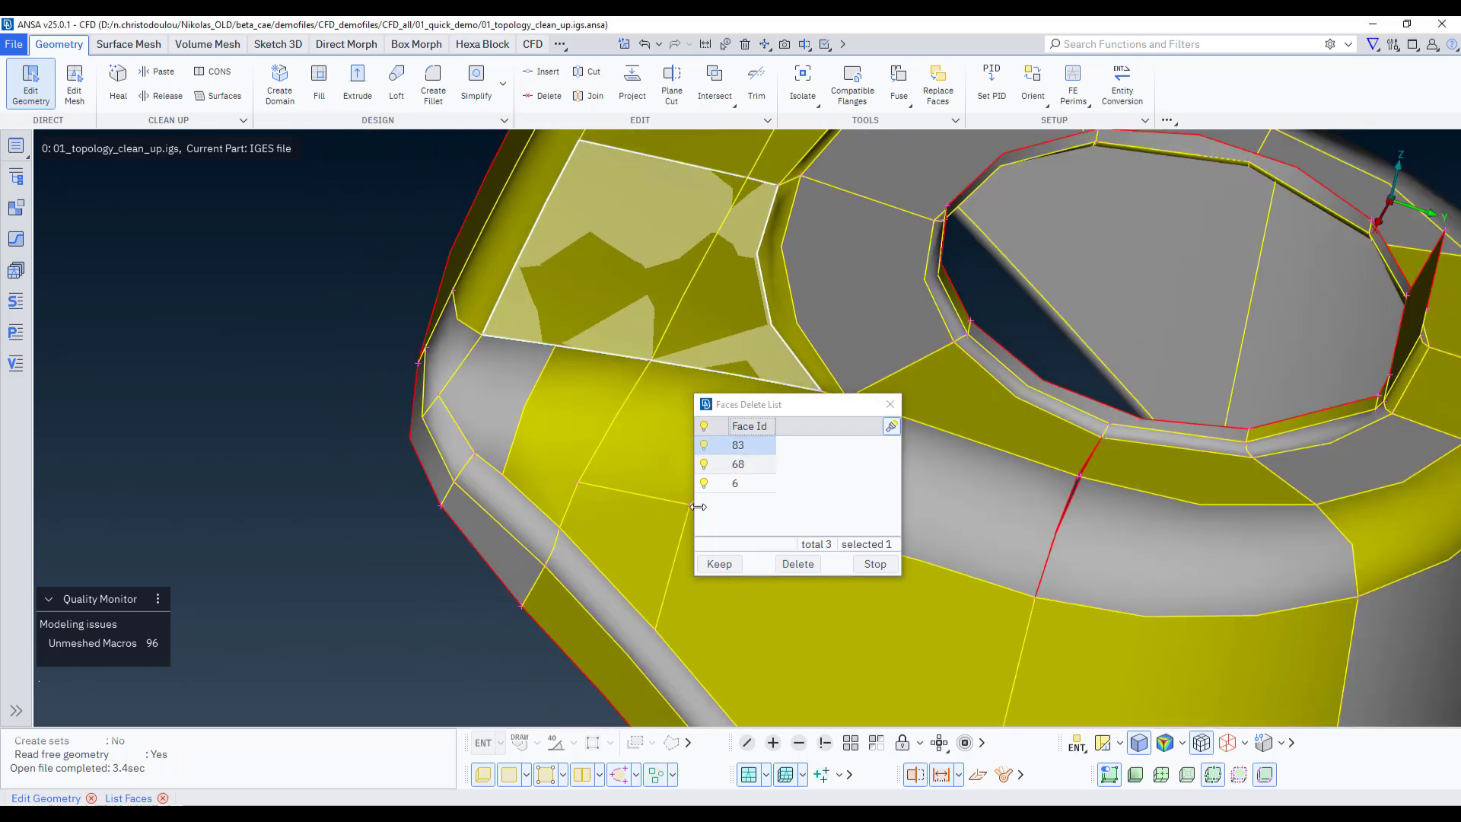
left_click(795, 563)
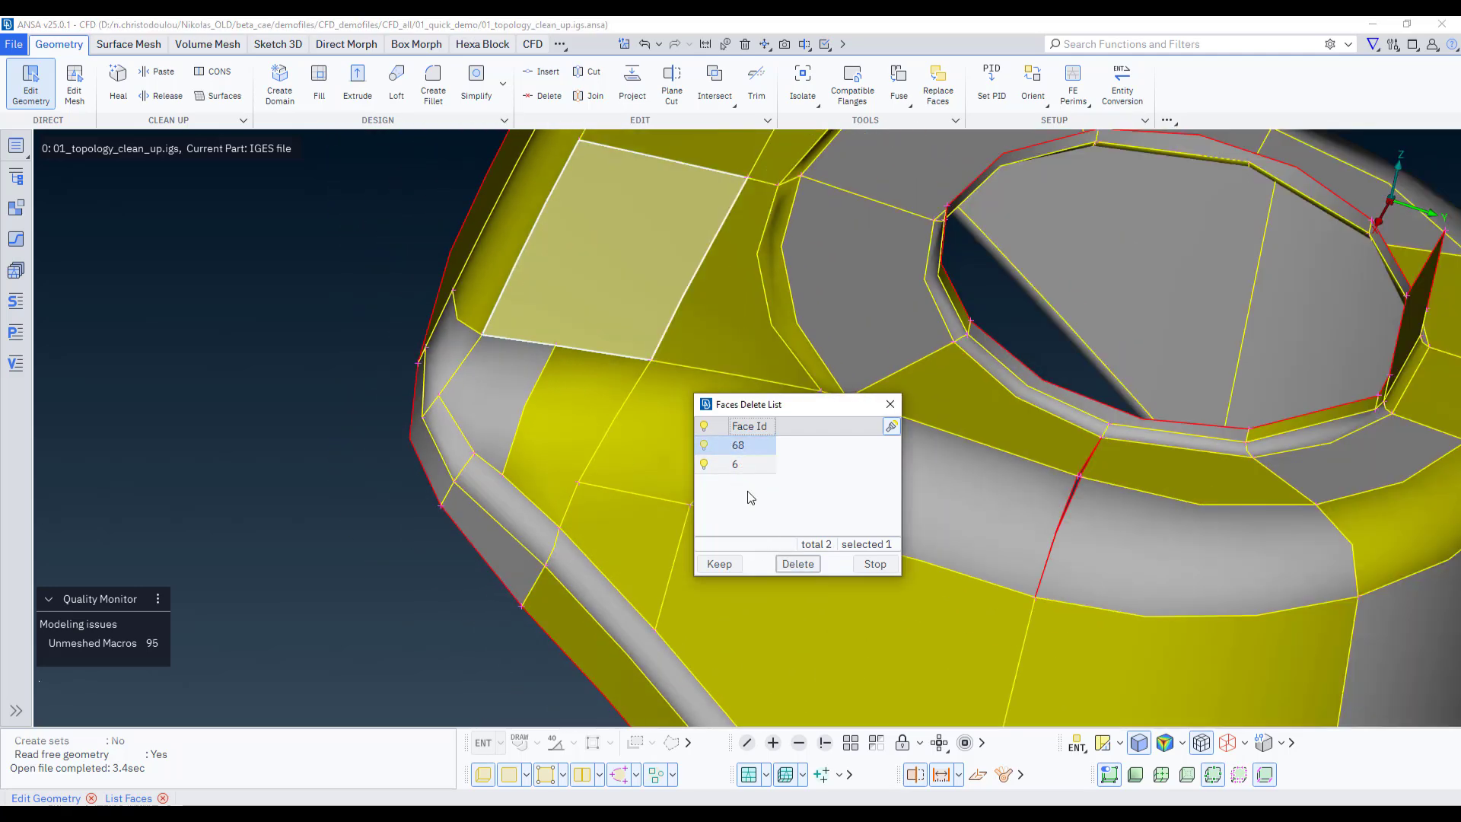
left_click(890, 404)
Move the loose hot point at the wall face corner beside the narrow gap onto the neighbouring fillet corner hot point
scroll(1075, 486, "up", 10)
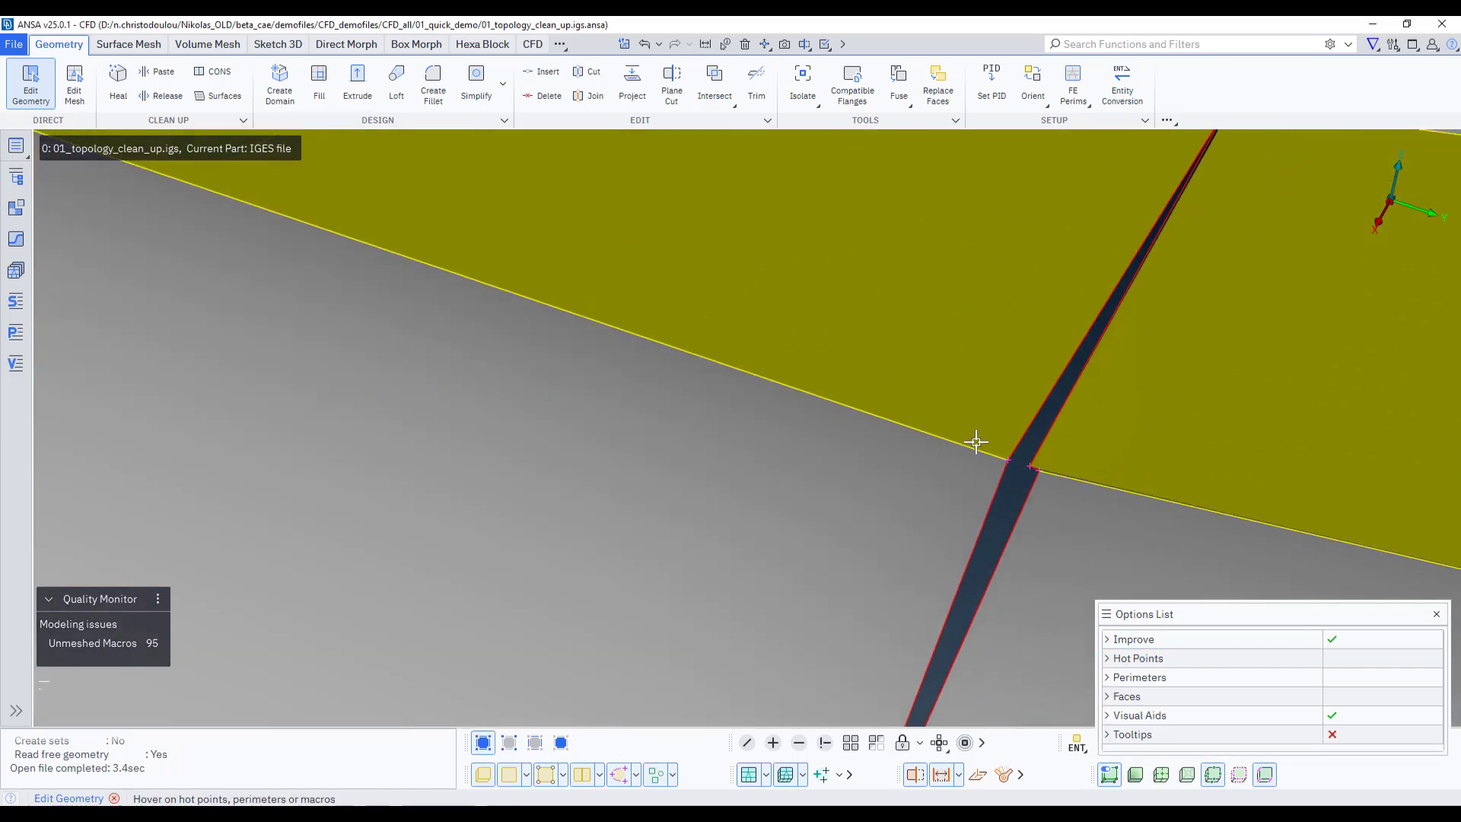
scroll(1103, 483, "up", 5)
left_click_drag(921, 443, 943, 455)
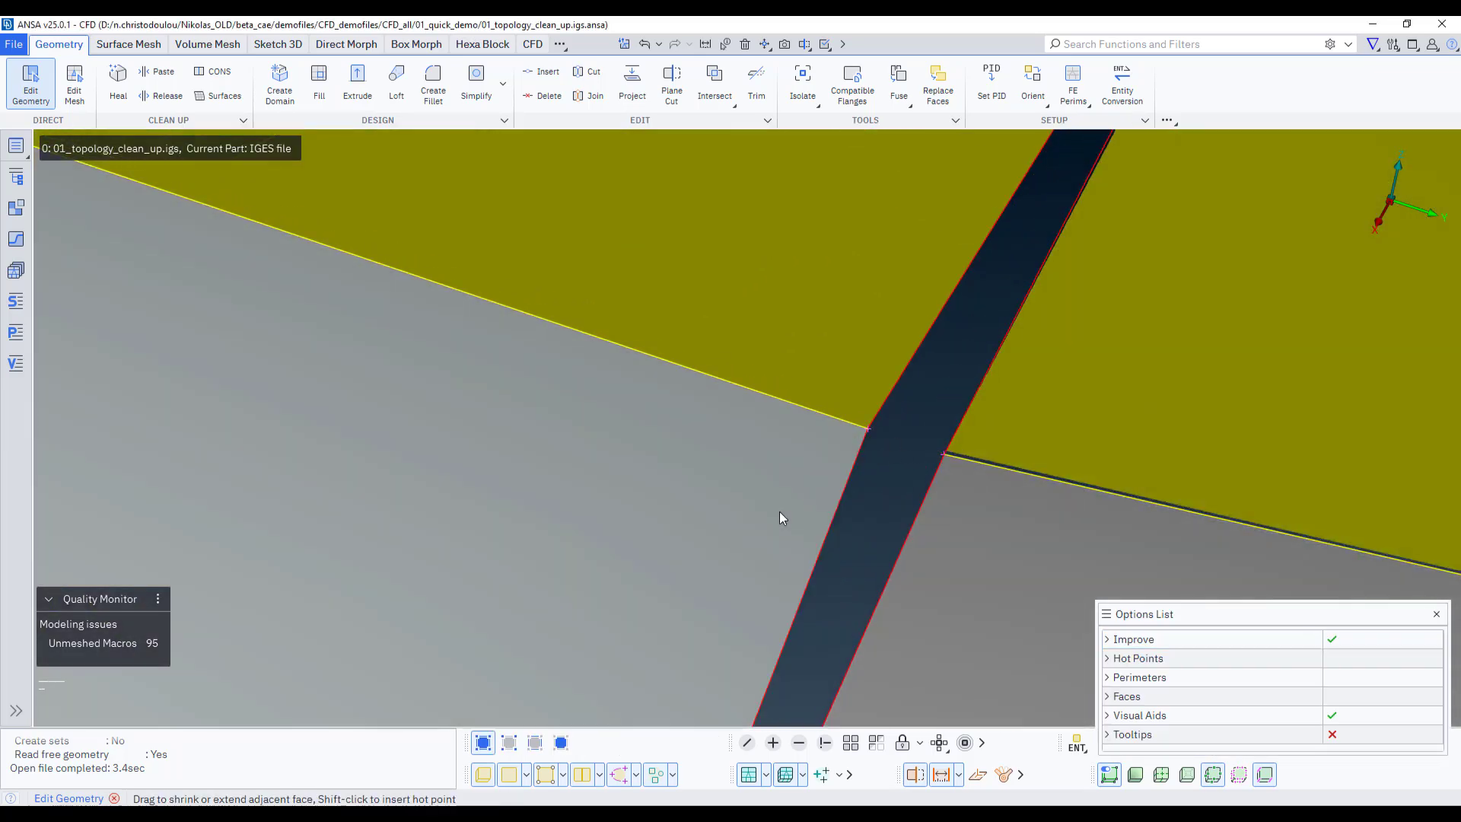
scroll(867, 447, "down", 3)
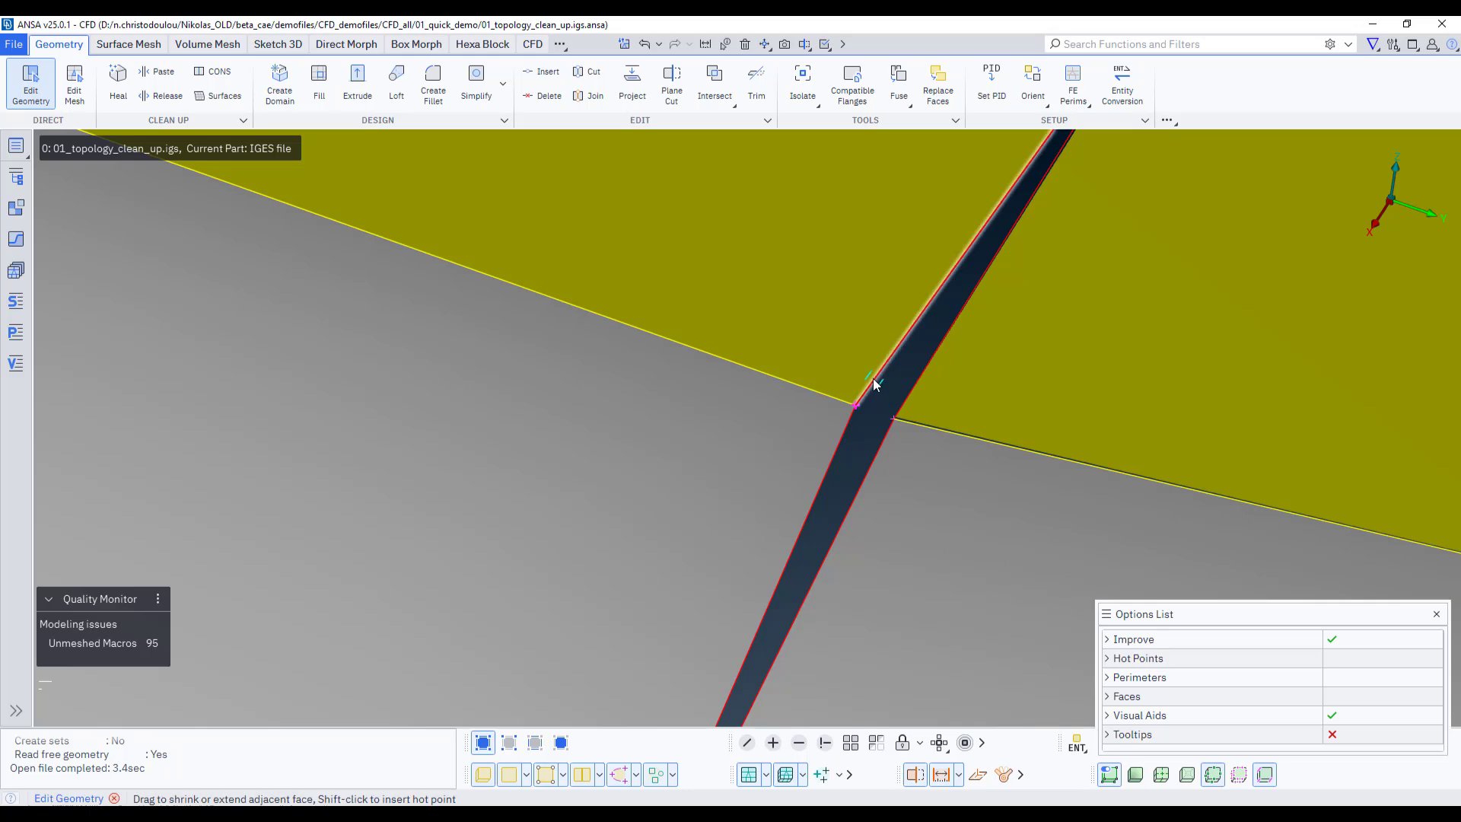
Paste the open edge of the left yellow face onto the facing edge across the narrow gap with Source-Target Paste
right_click(873, 378)
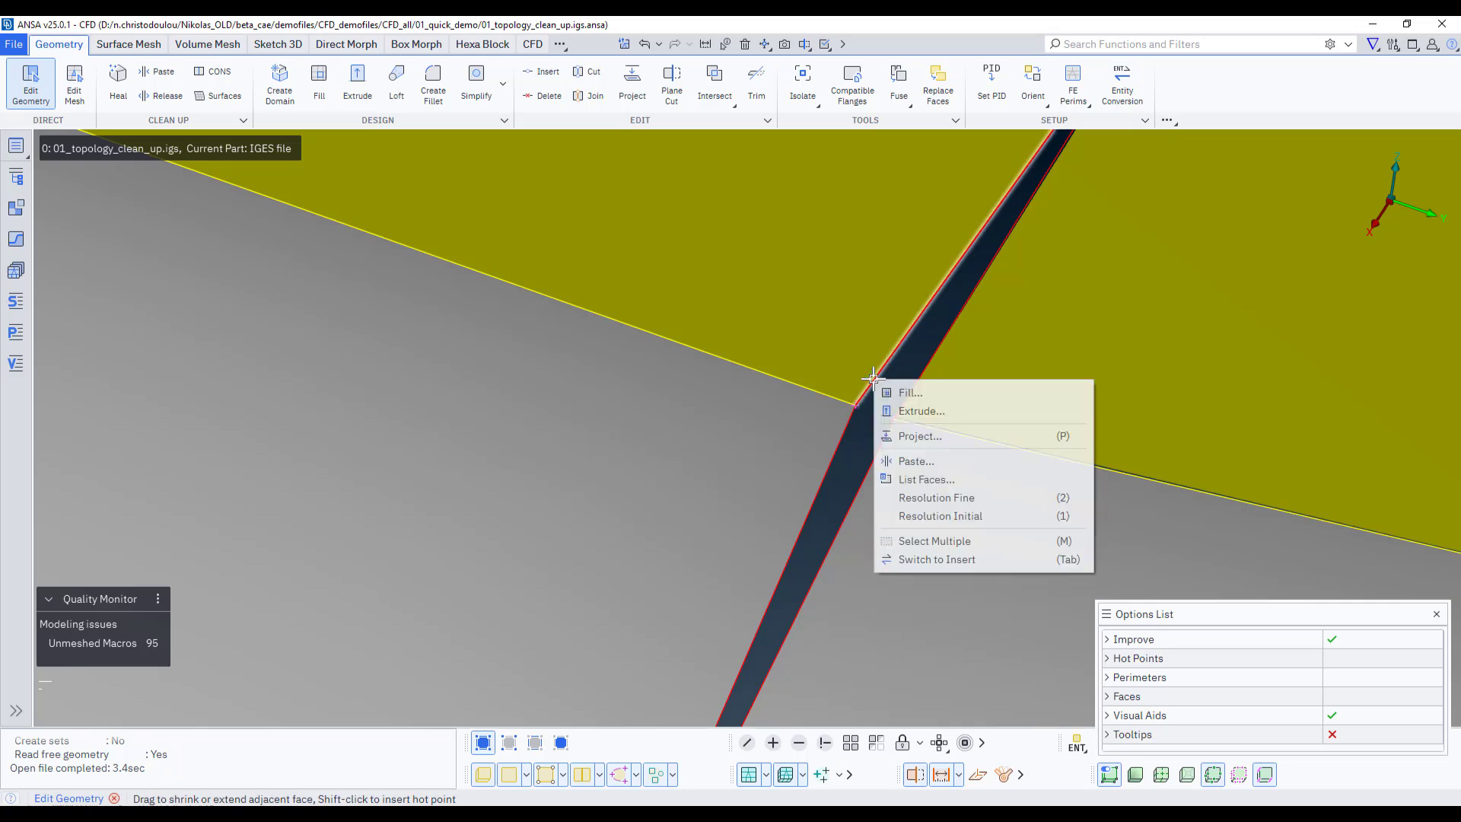
left_click(909, 461)
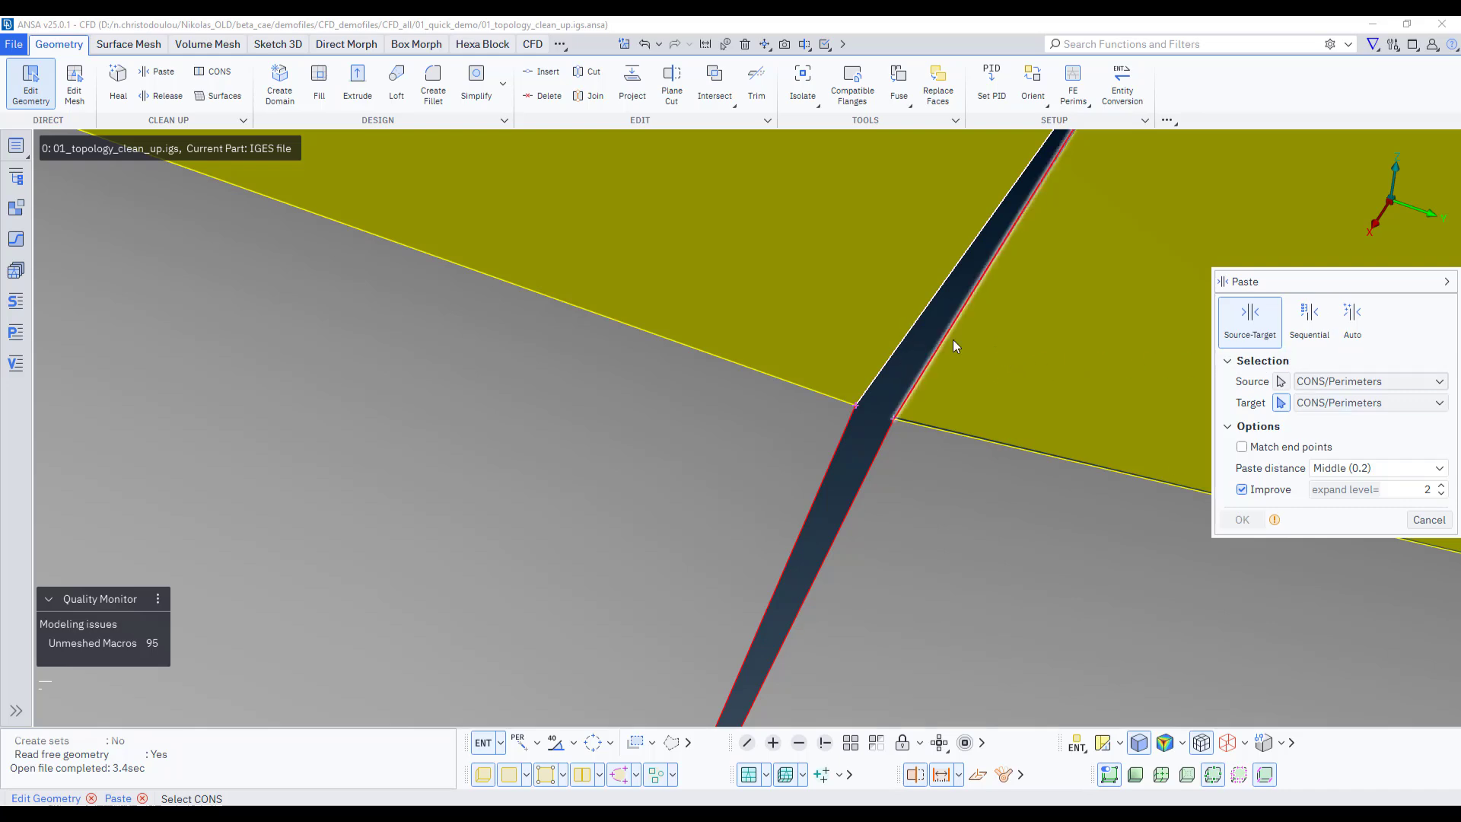
left_click(919, 338)
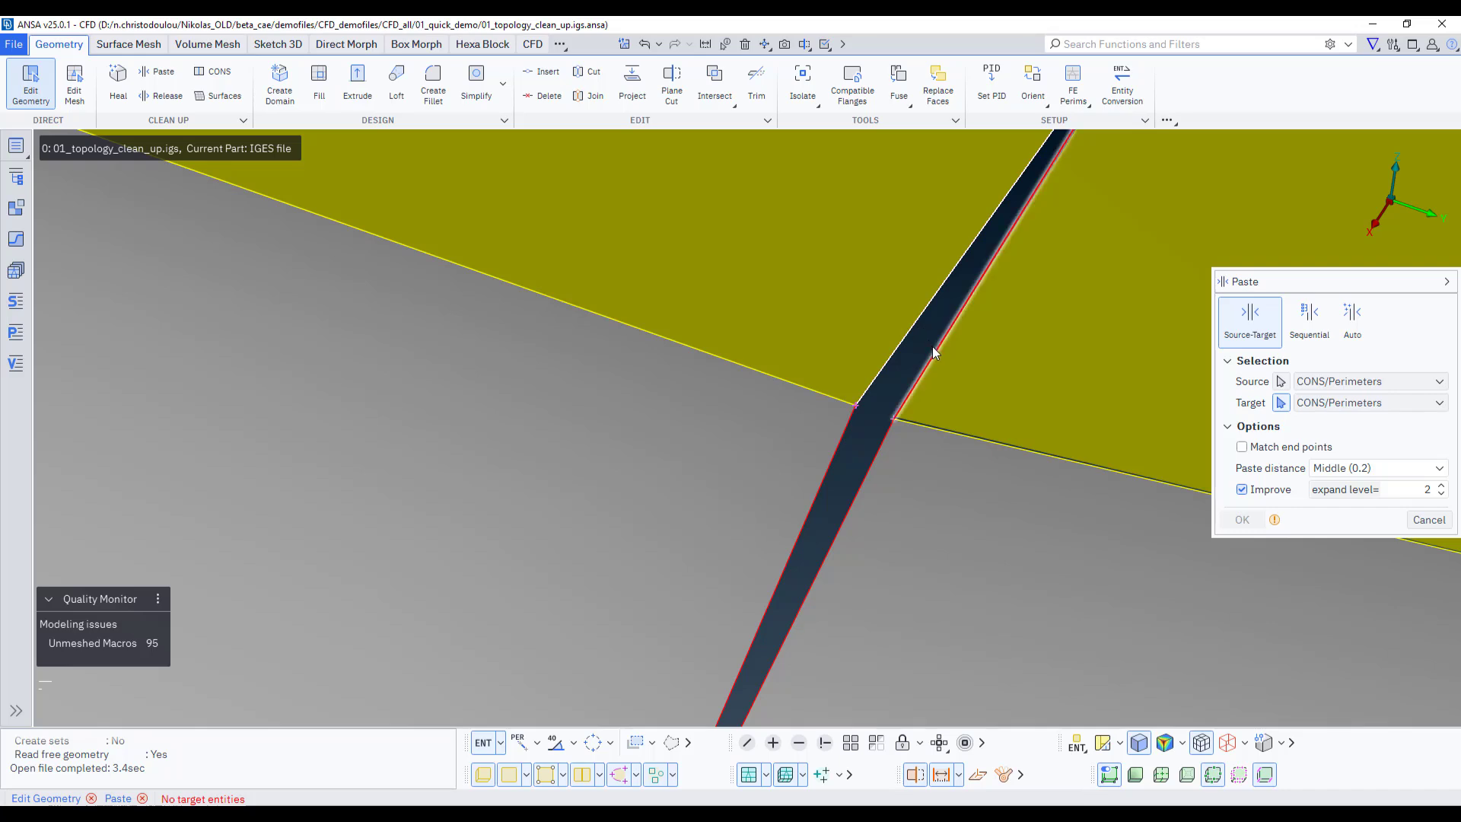
left_click(934, 349)
middle_click(948, 379)
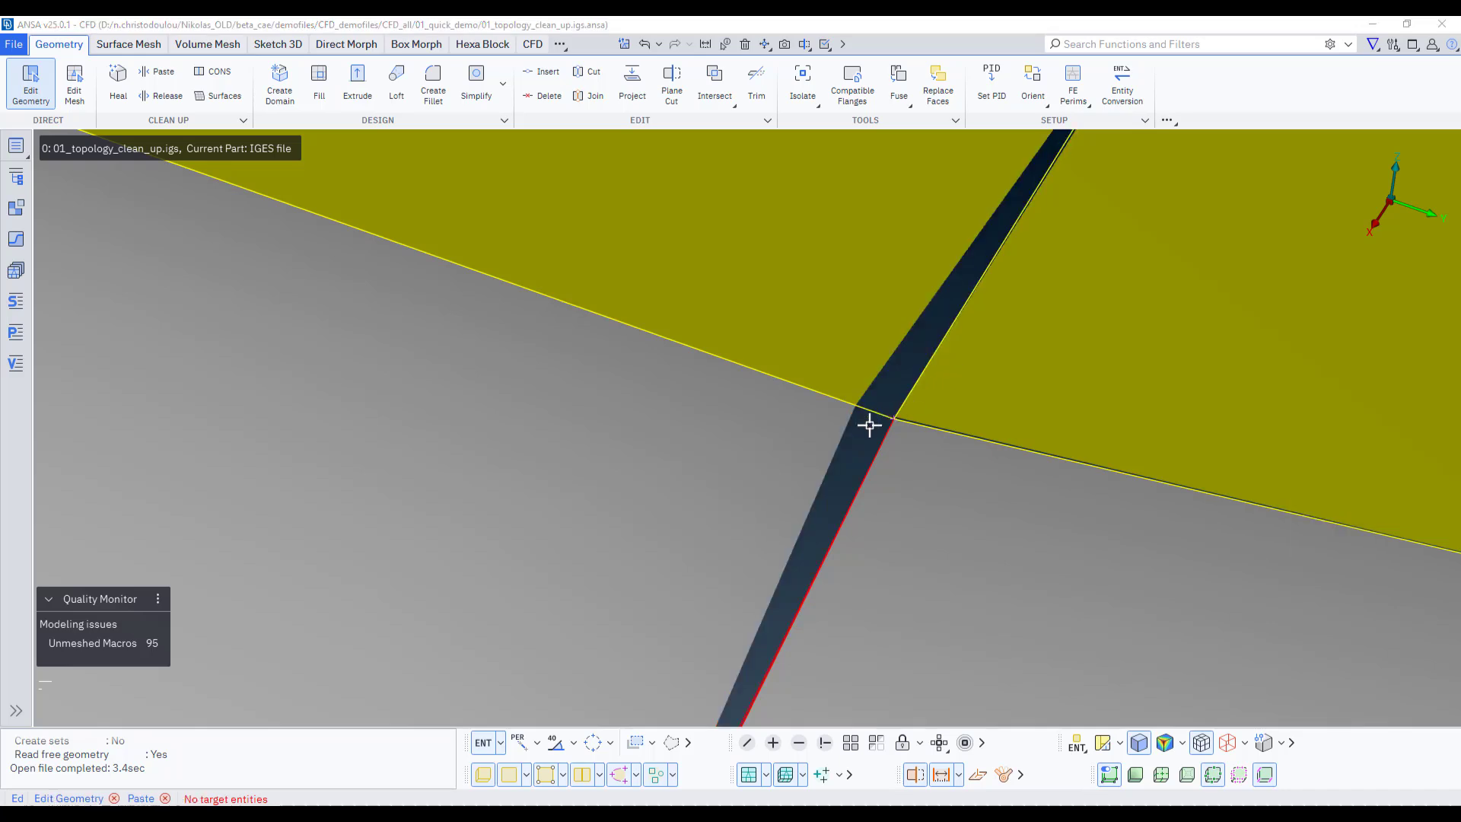
middle_click(873, 467)
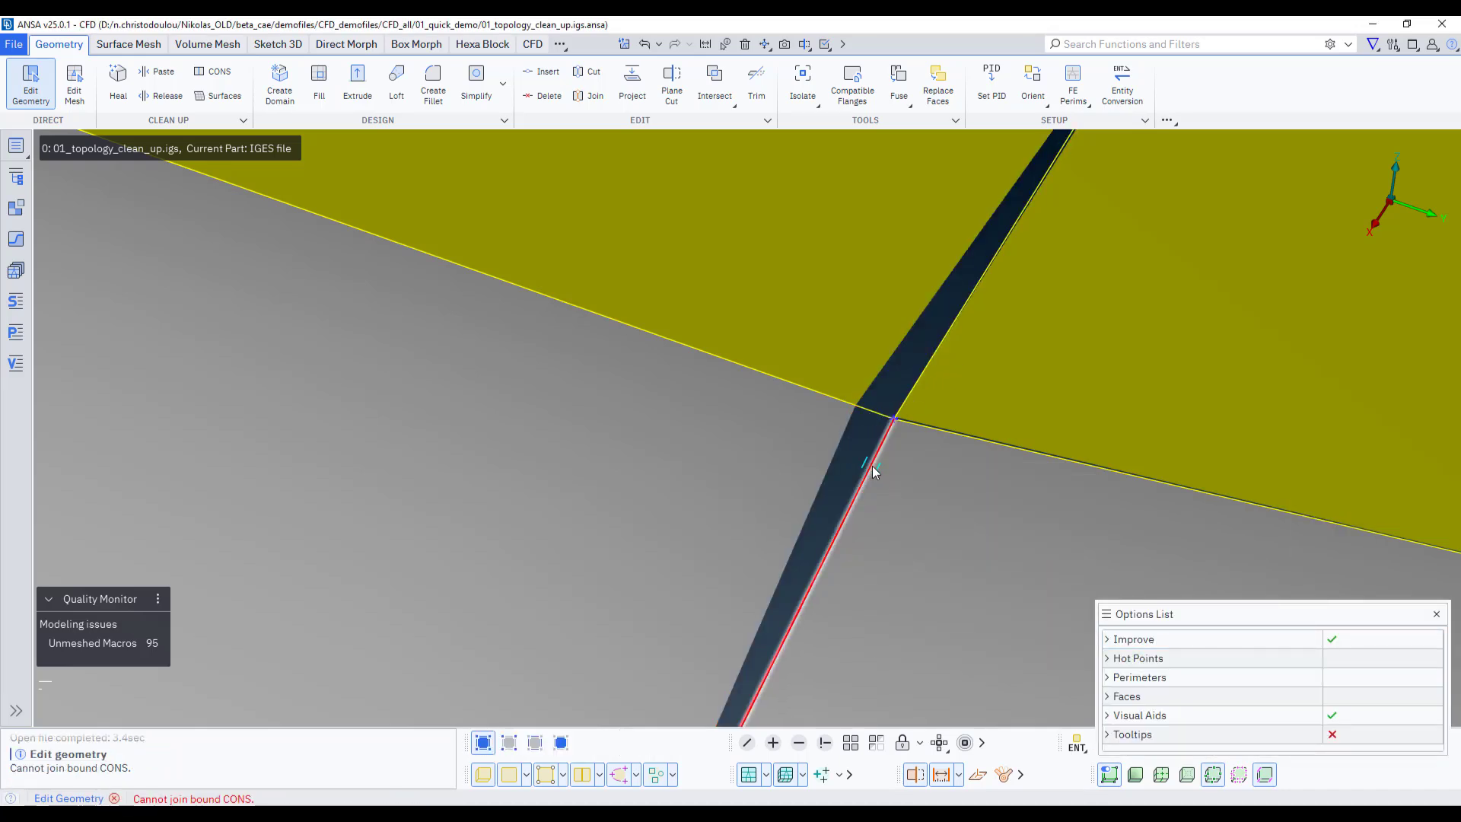
Paste the remaining open edge of the grey fillet face along the lower part of the narrow gap
right_click(872, 466)
left_click(913, 544)
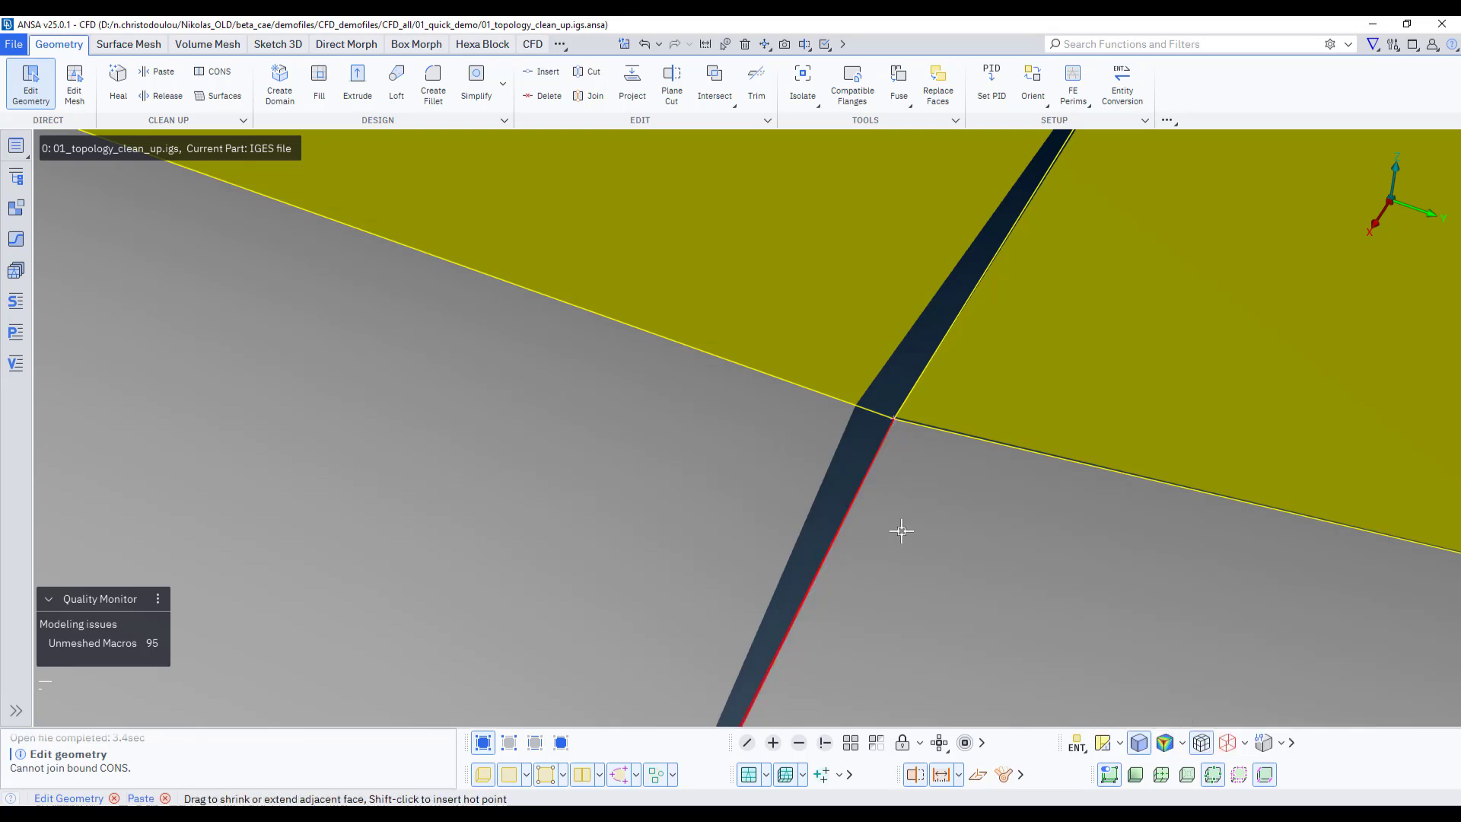
left_click(862, 482)
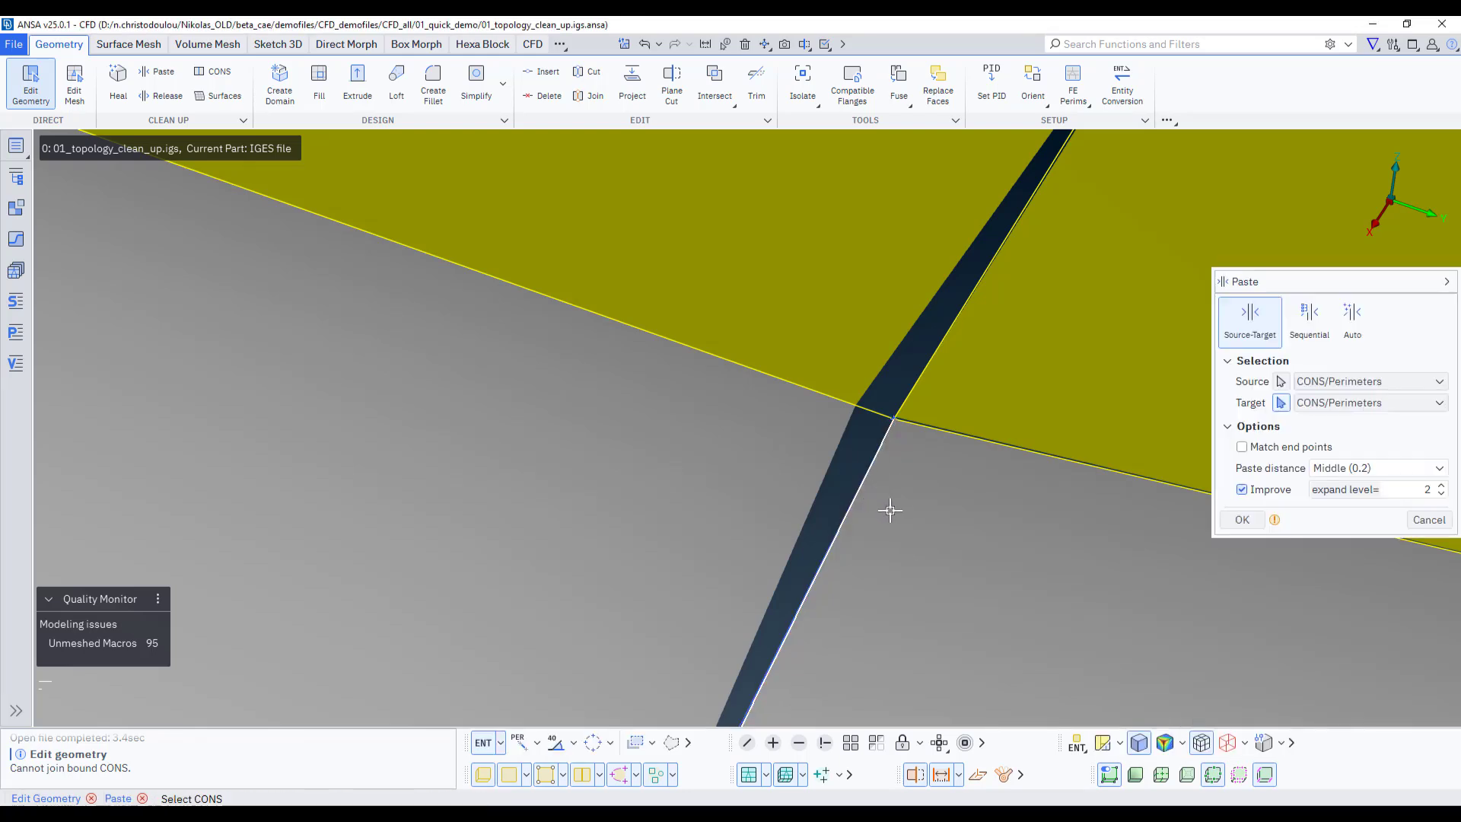
middle_click(890, 509)
middle_click_drag(863, 467, 798, 334, "ctrl")
scroll(797, 334, "down", 3)
middle_click(813, 350)
scroll(813, 352, "down", 8)
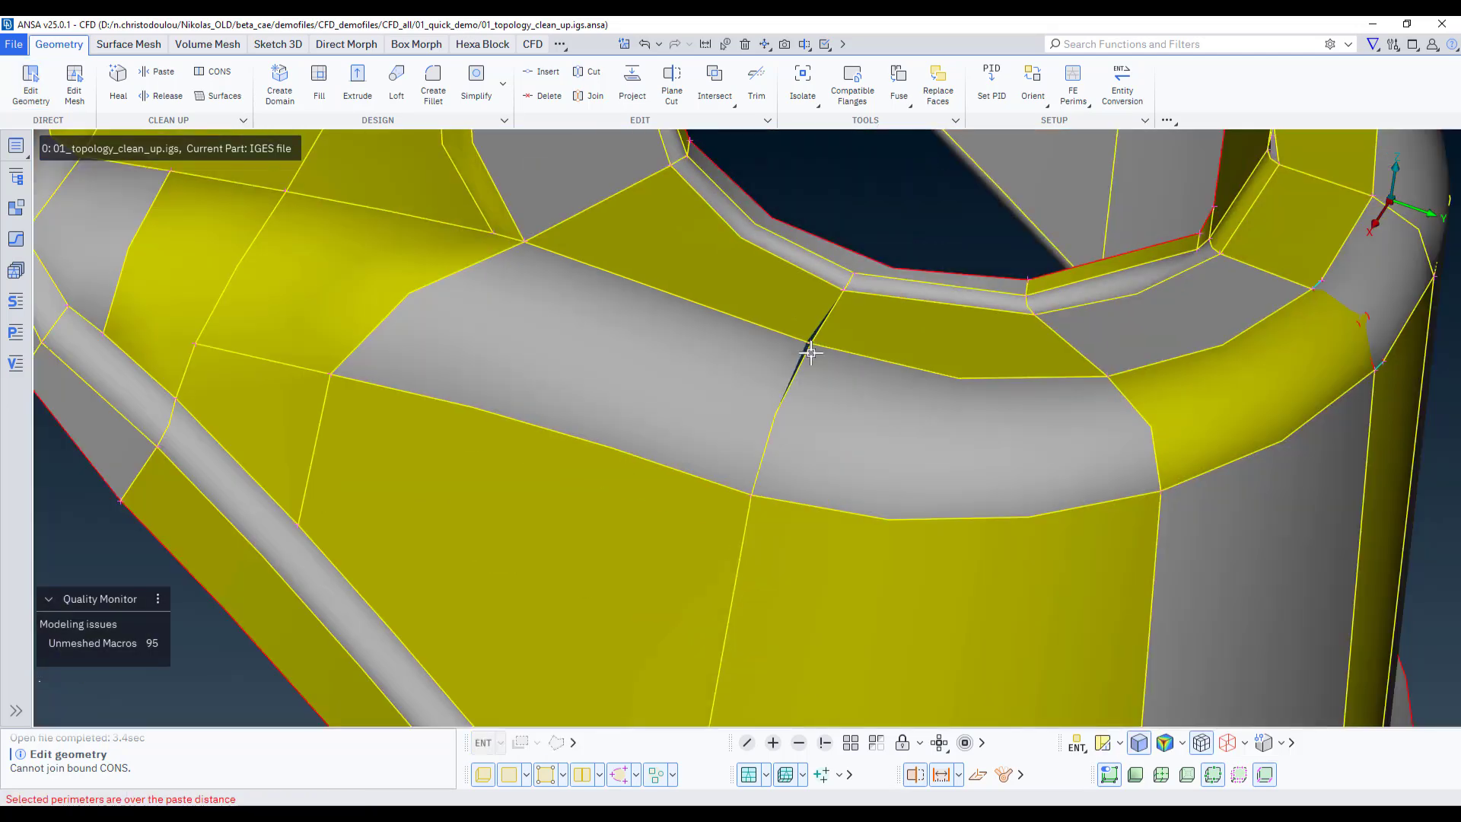
Shrink the protruding yellow tab in the large opening by moving its free edge back to the opening's flange with Edit Geometry
left_click_drag(835, 362, 928, 239, "ctrl")
scroll(927, 238, "up", 5)
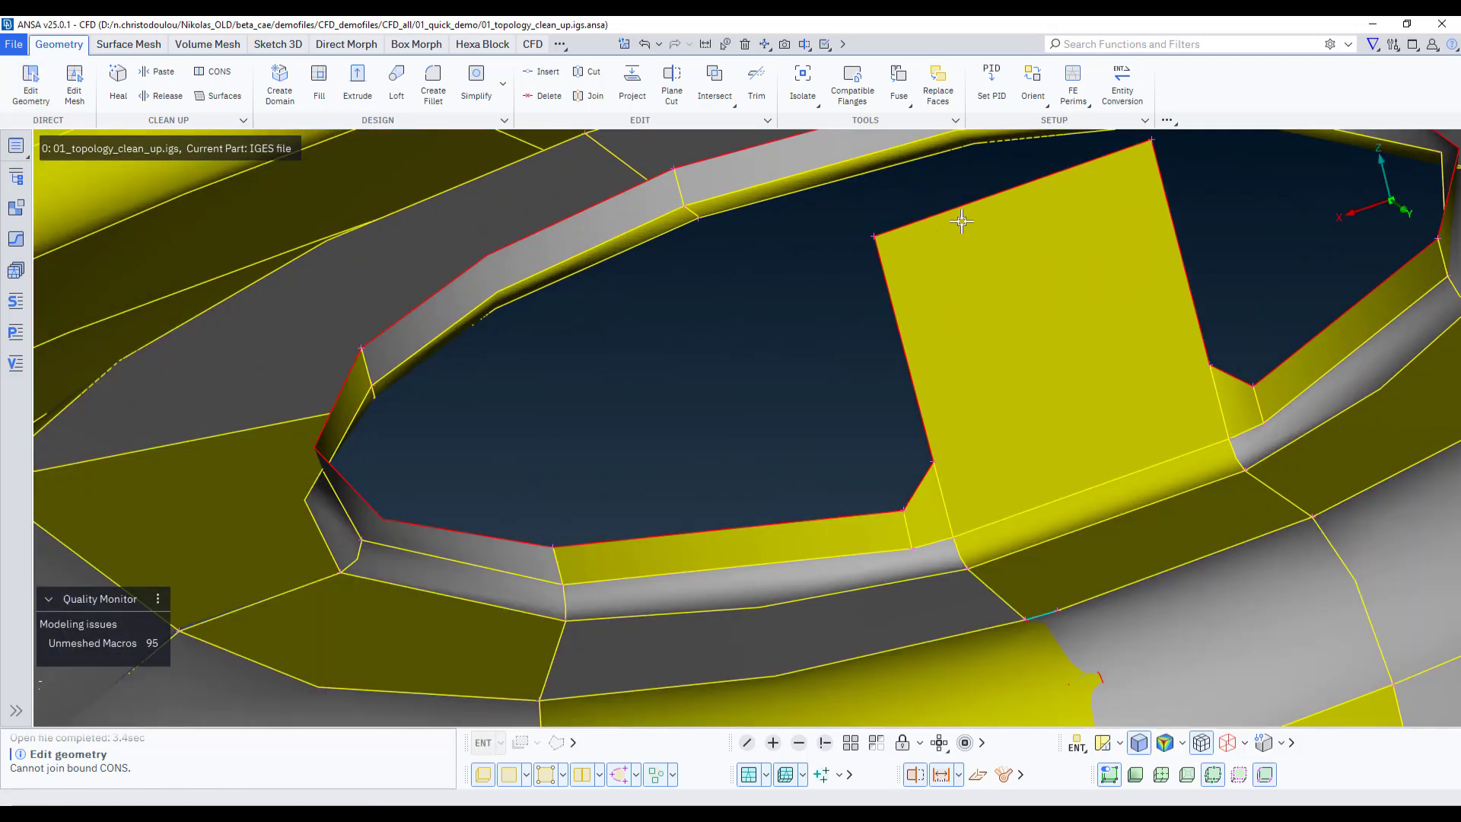
left_click(34, 86)
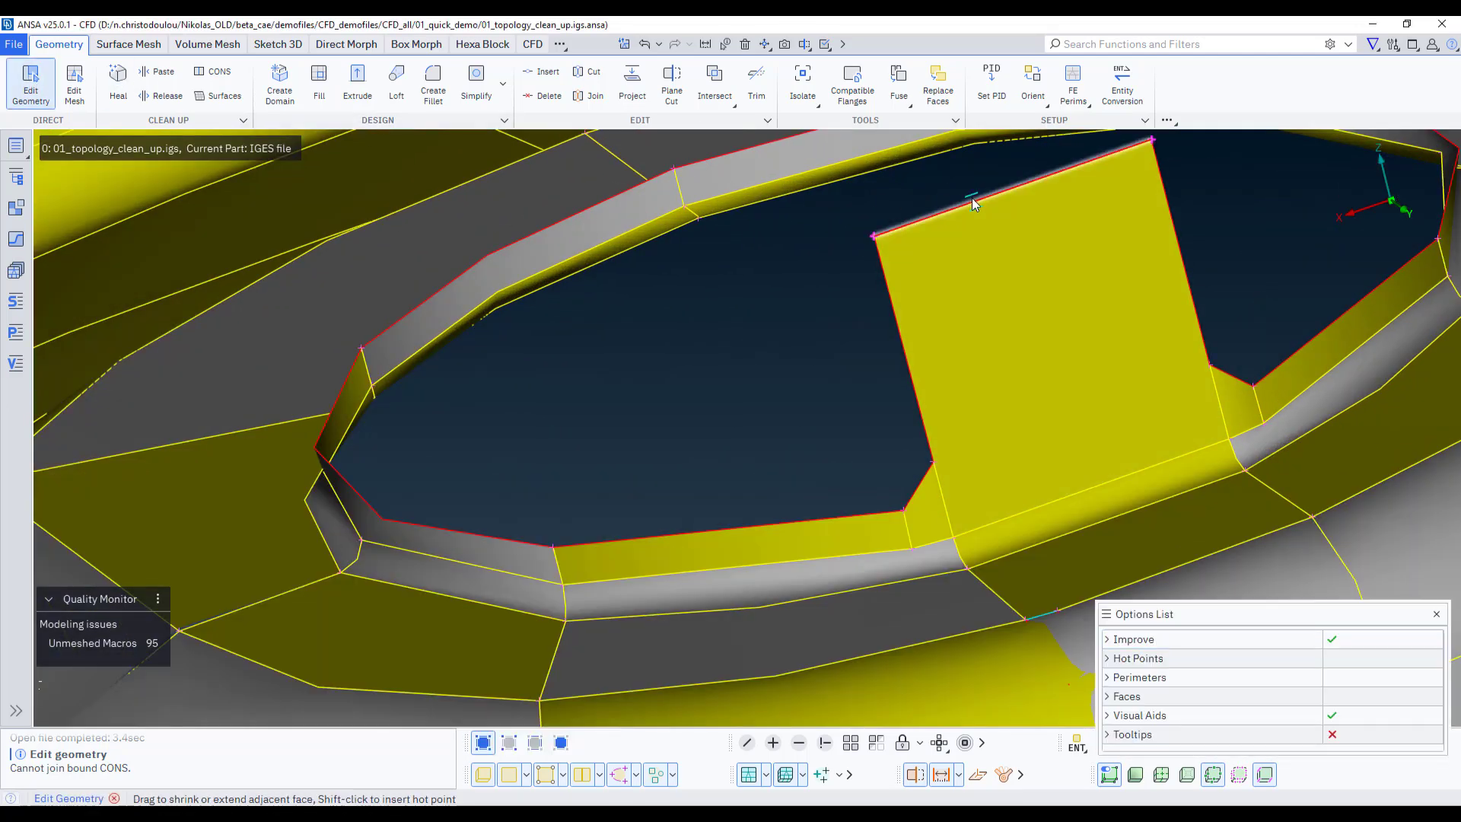
left_click_drag(975, 199, 1062, 412)
scroll(910, 297, "down", 2)
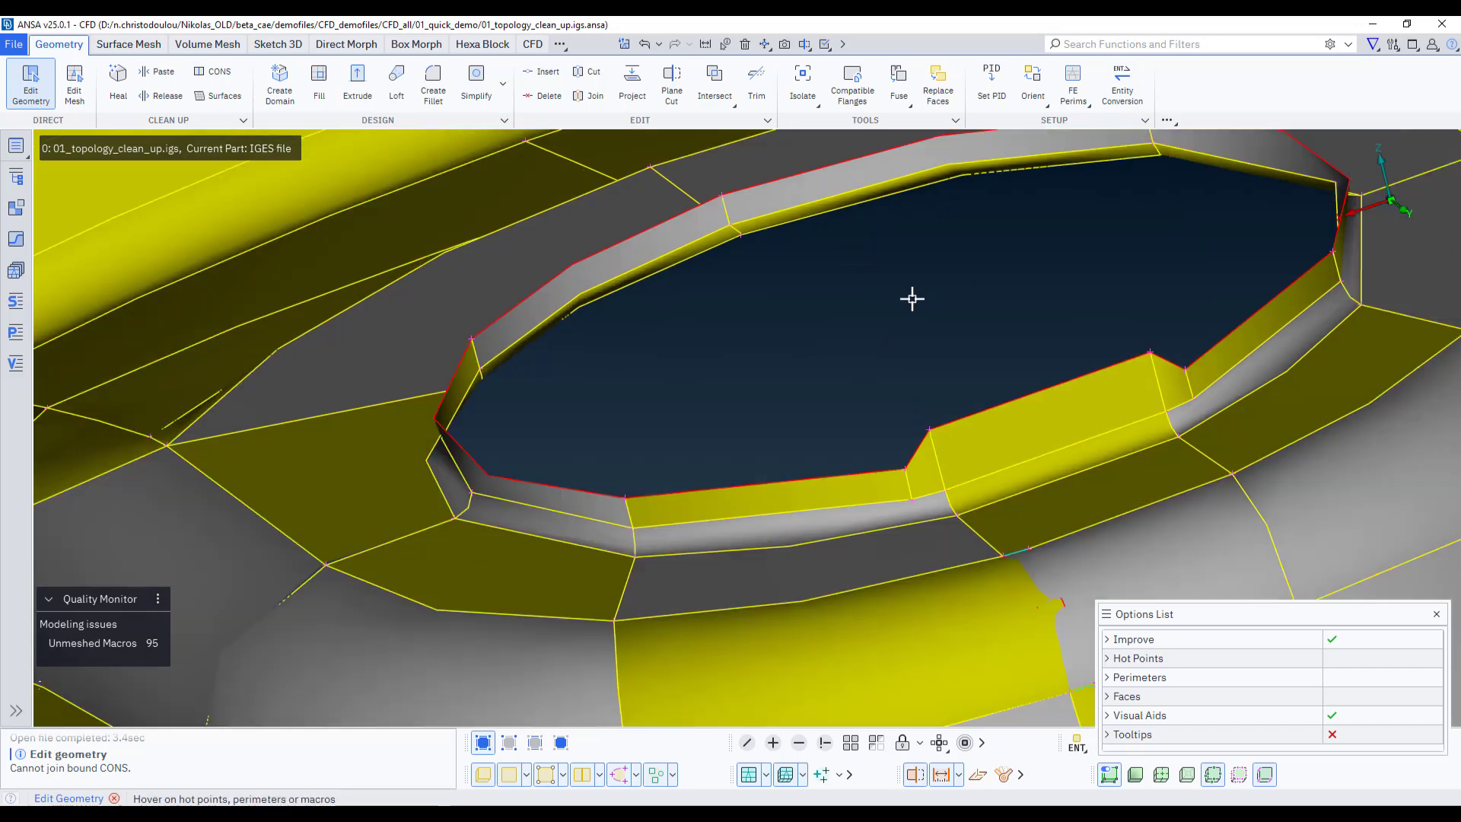
Project the grey fillet face's open edge onto the overlapping yellow fillet face, normal to target with Auto paste, to split off the overlap
scroll(1060, 335, "up", 1)
scroll(1034, 300, "down", 2)
scroll(1037, 417, "up", 6)
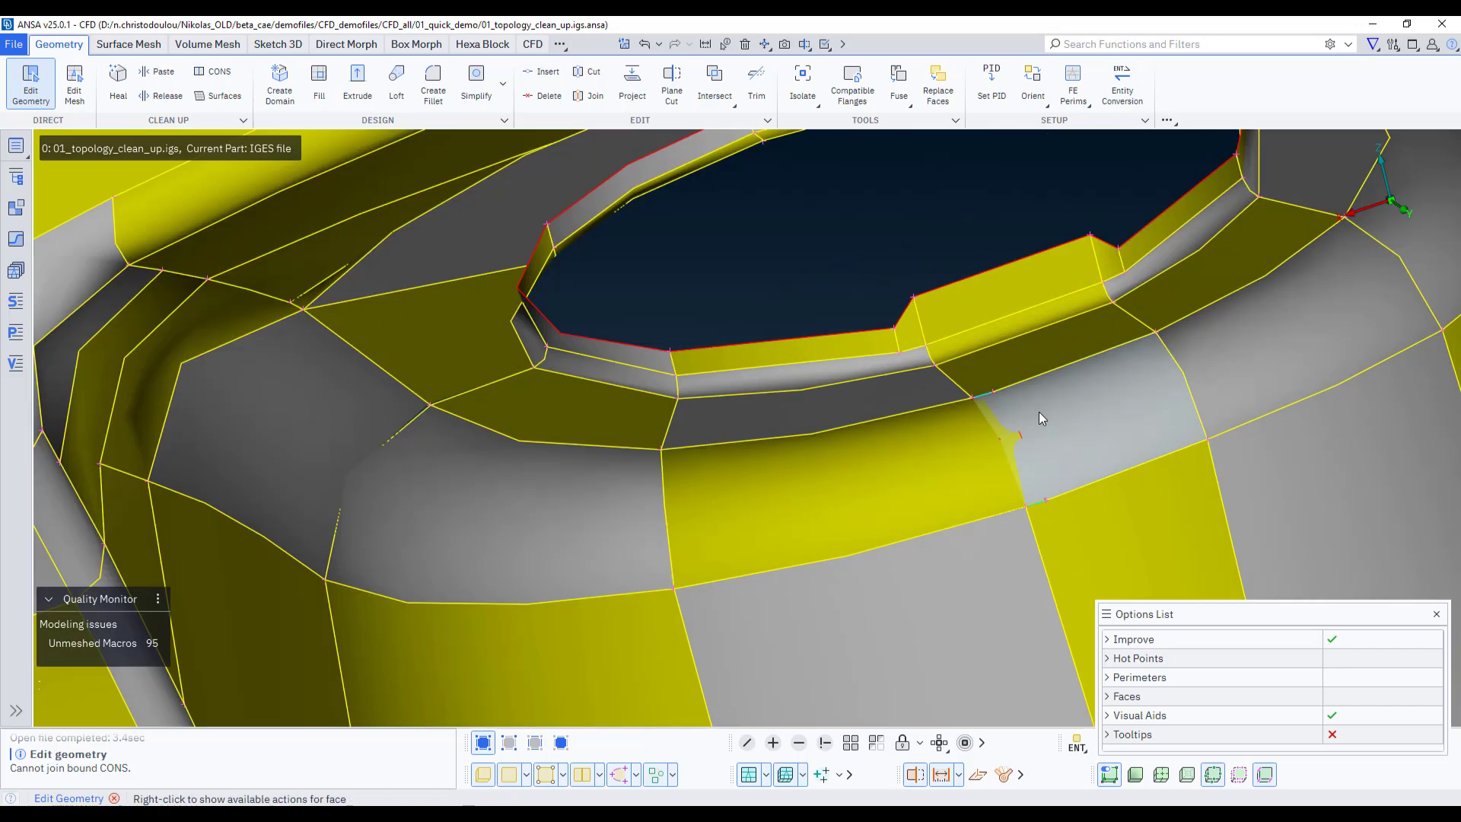
key("F11")
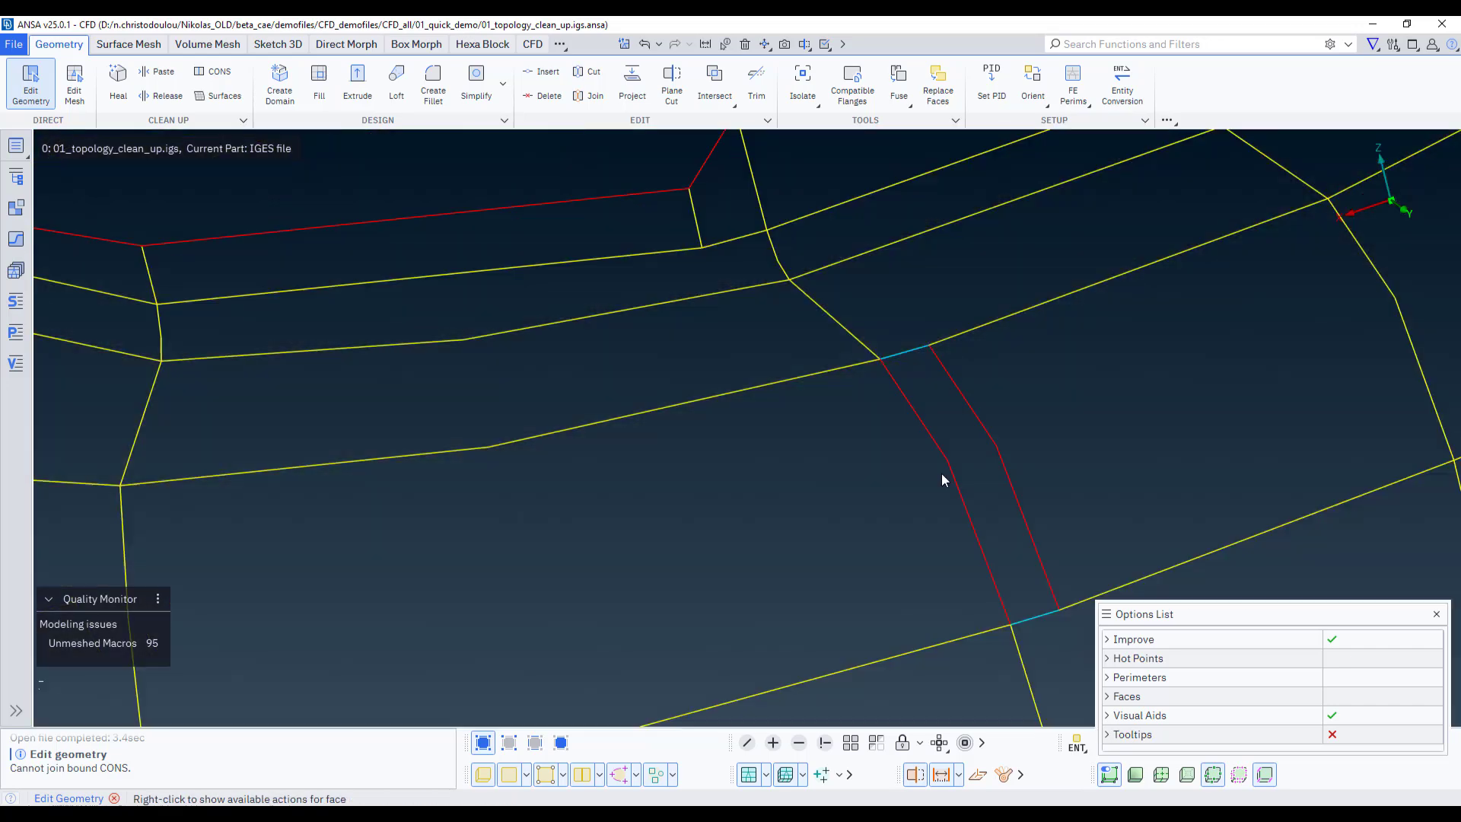
key("F11")
left_click_drag(919, 481, 942, 500, "ctrl")
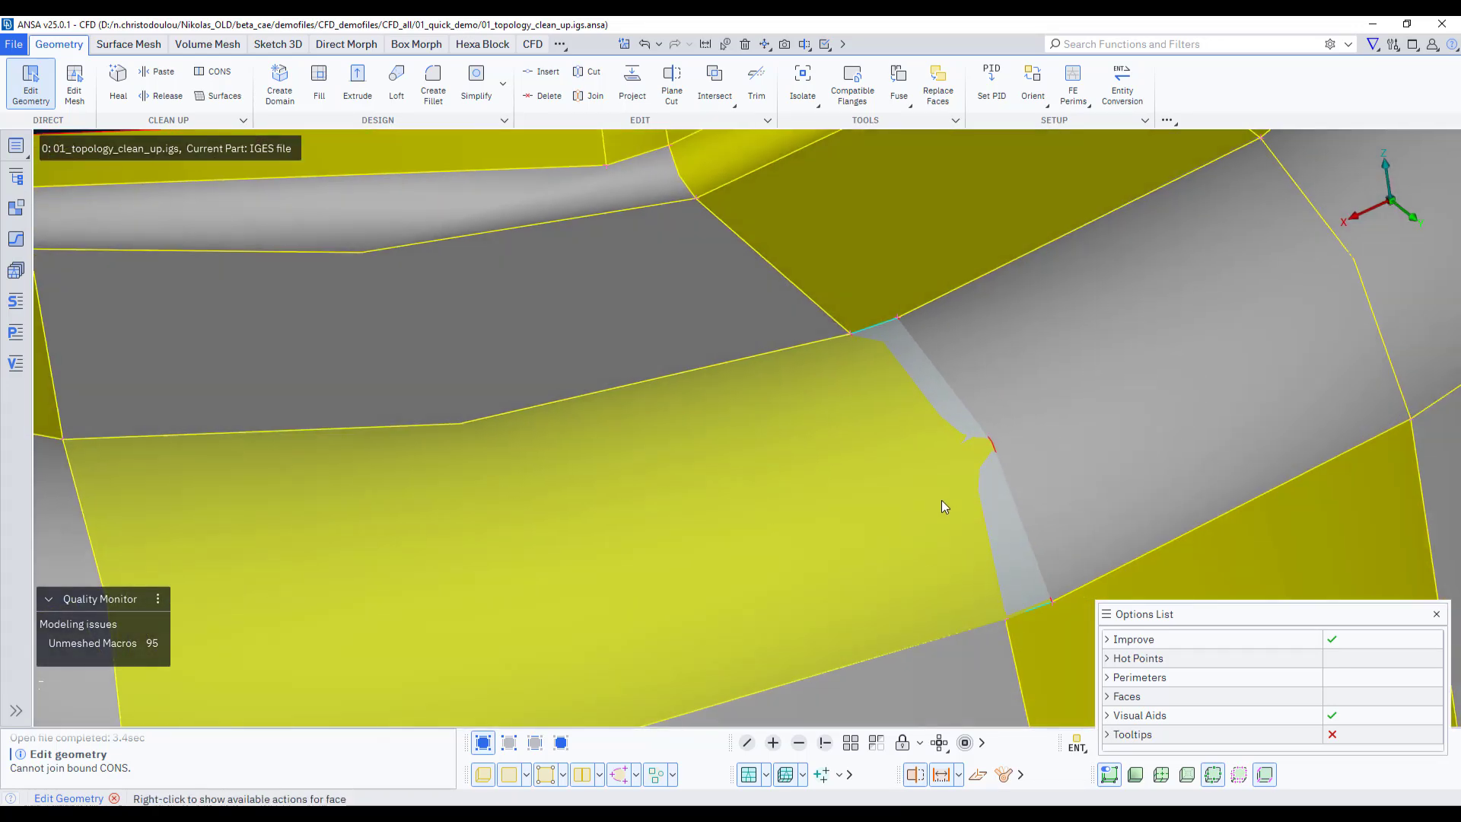
middle_click_drag(1032, 491, 931, 381, "ctrl")
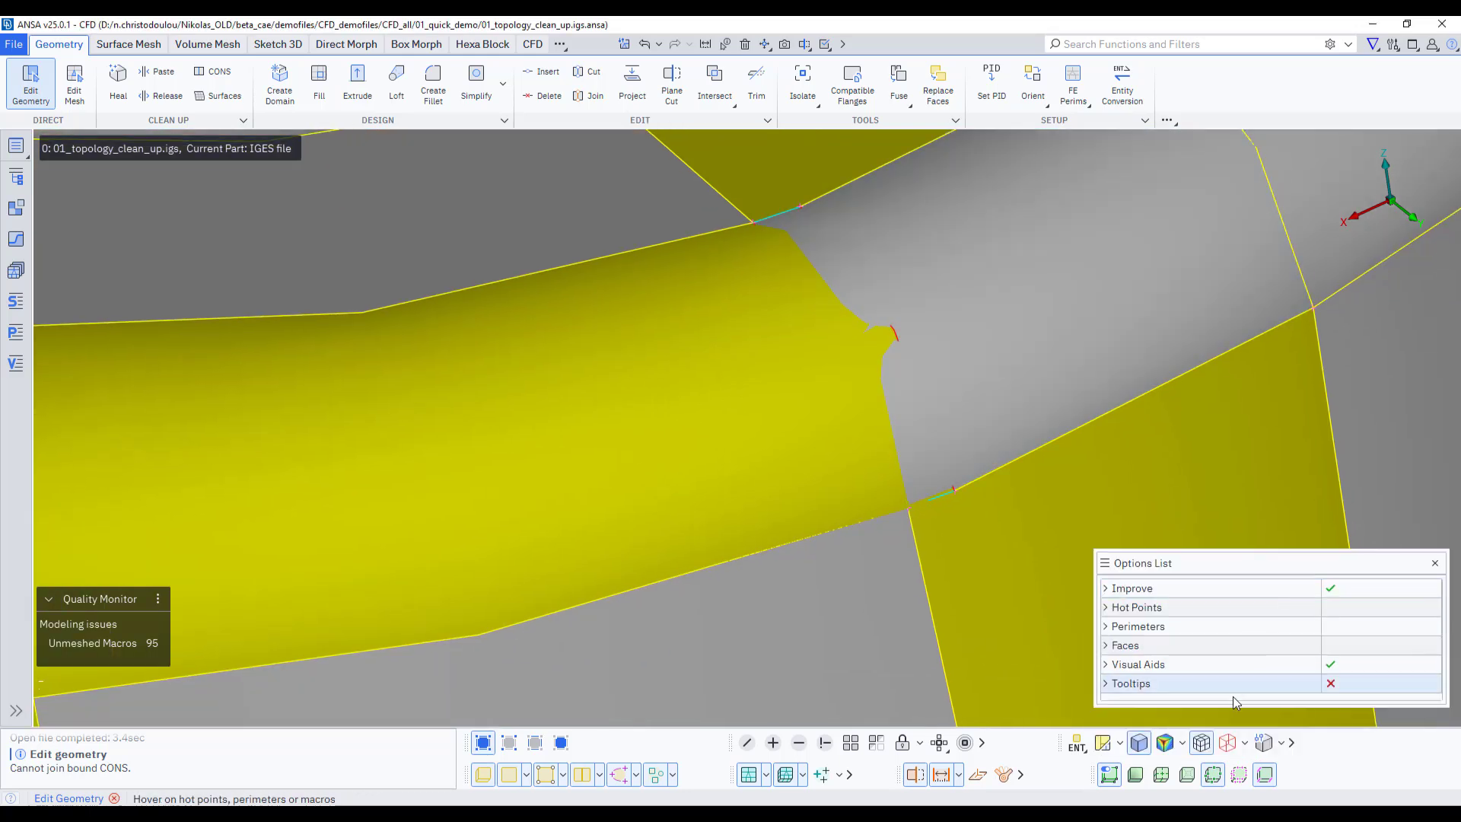
key("F11")
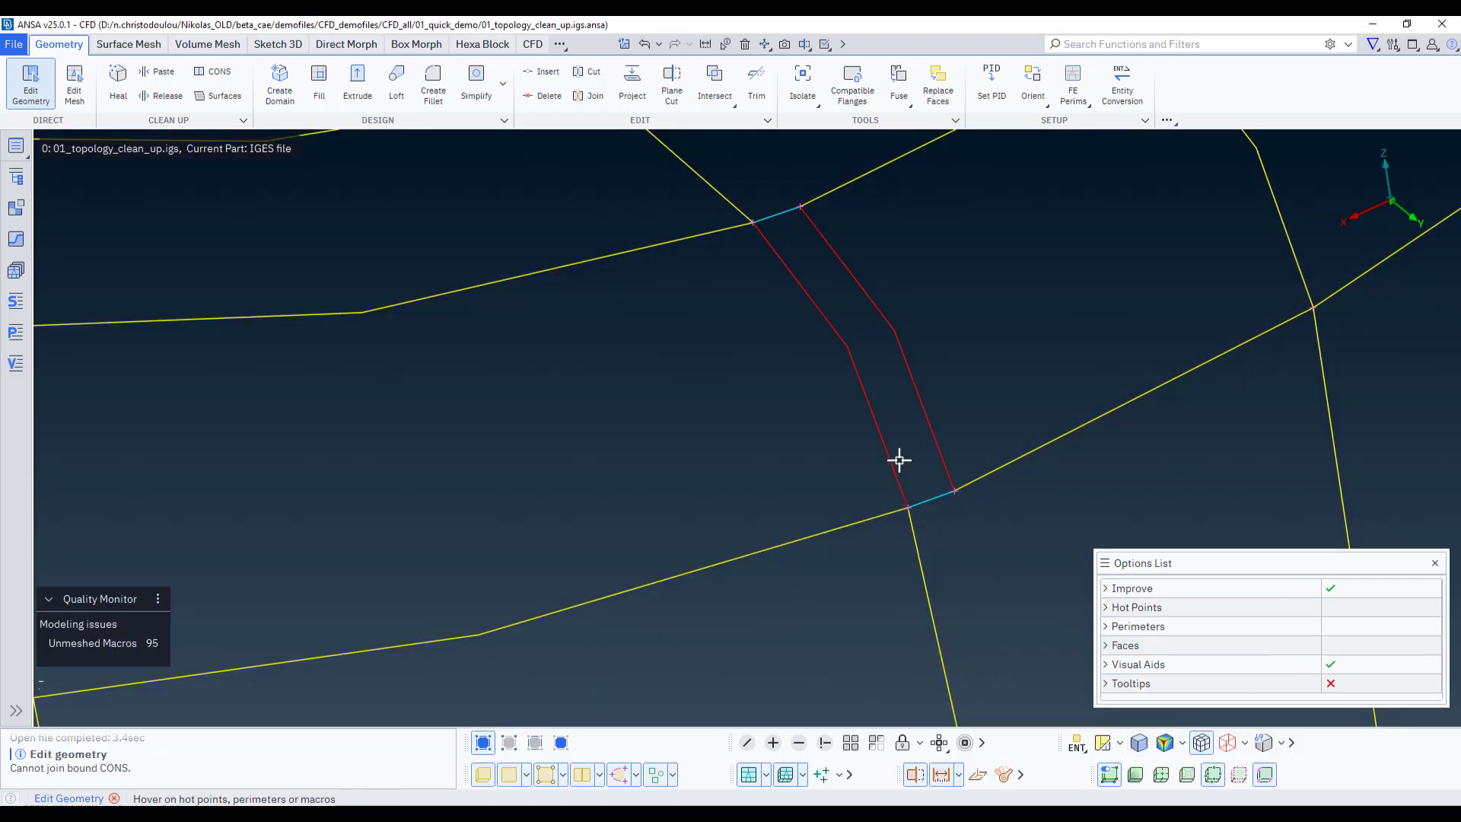
left_click(876, 426)
right_click(877, 429)
left_click(922, 484)
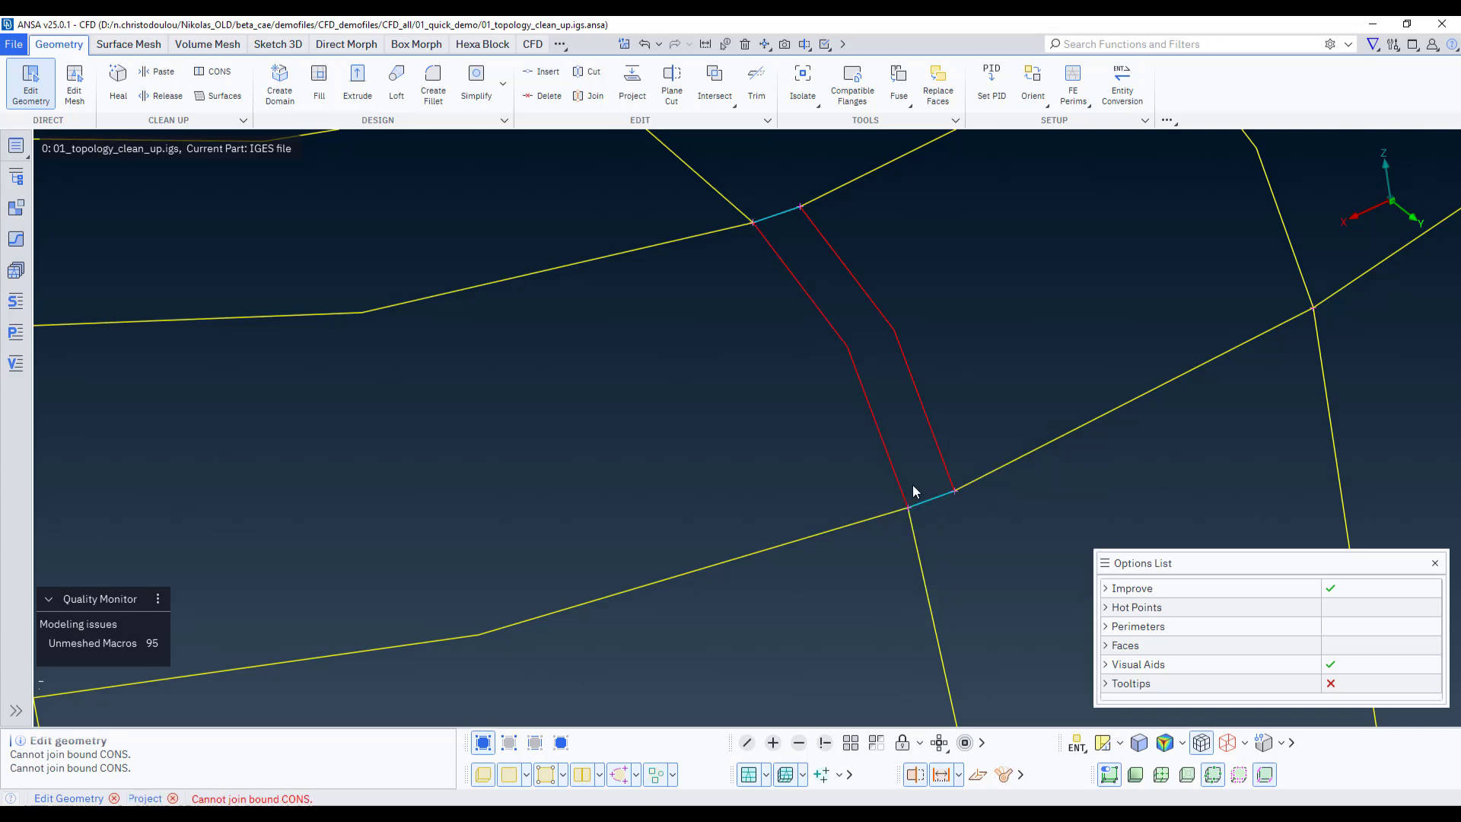
key("F11")
left_click(814, 397)
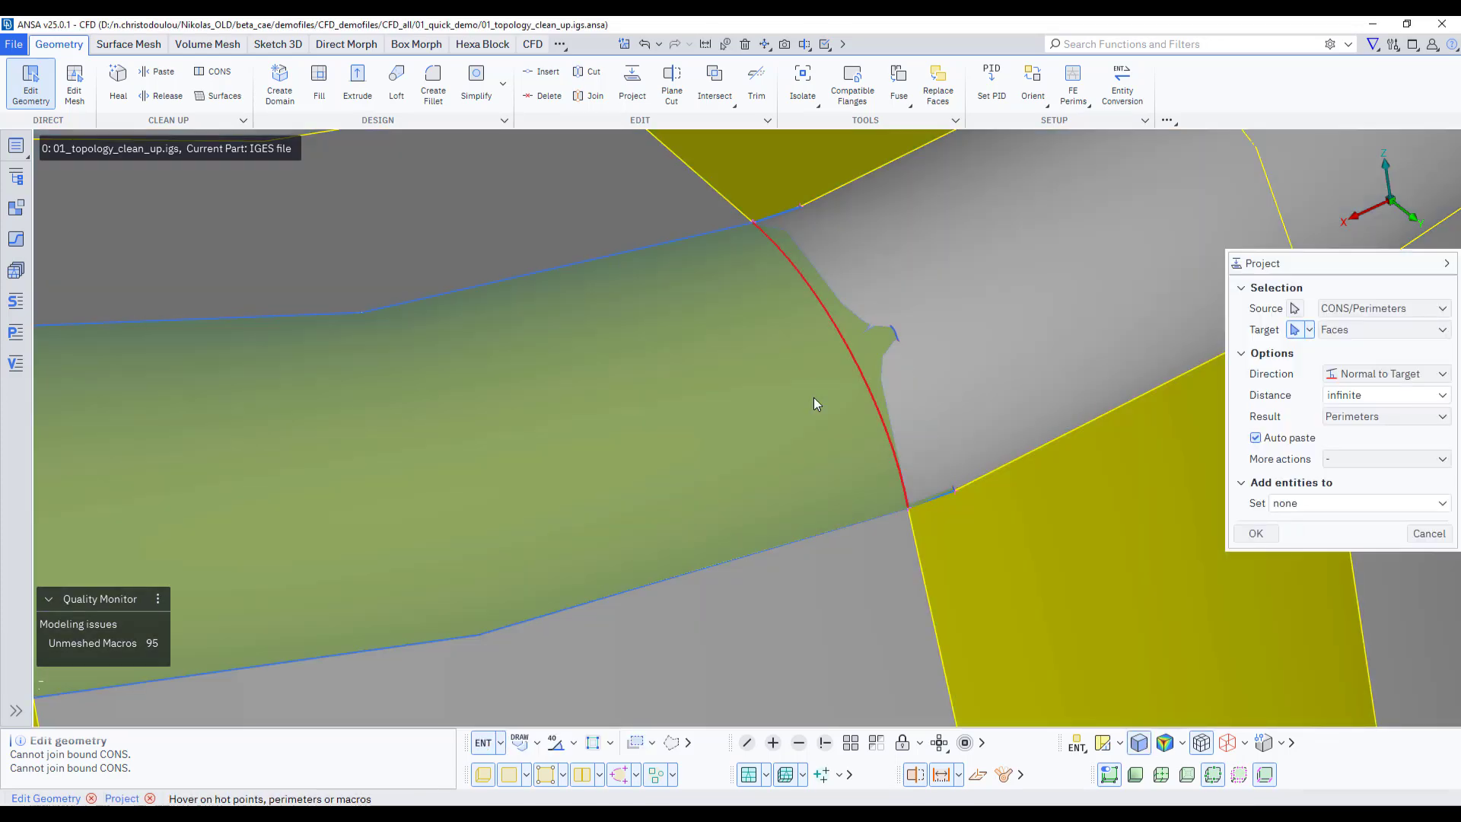
middle_click(880, 347)
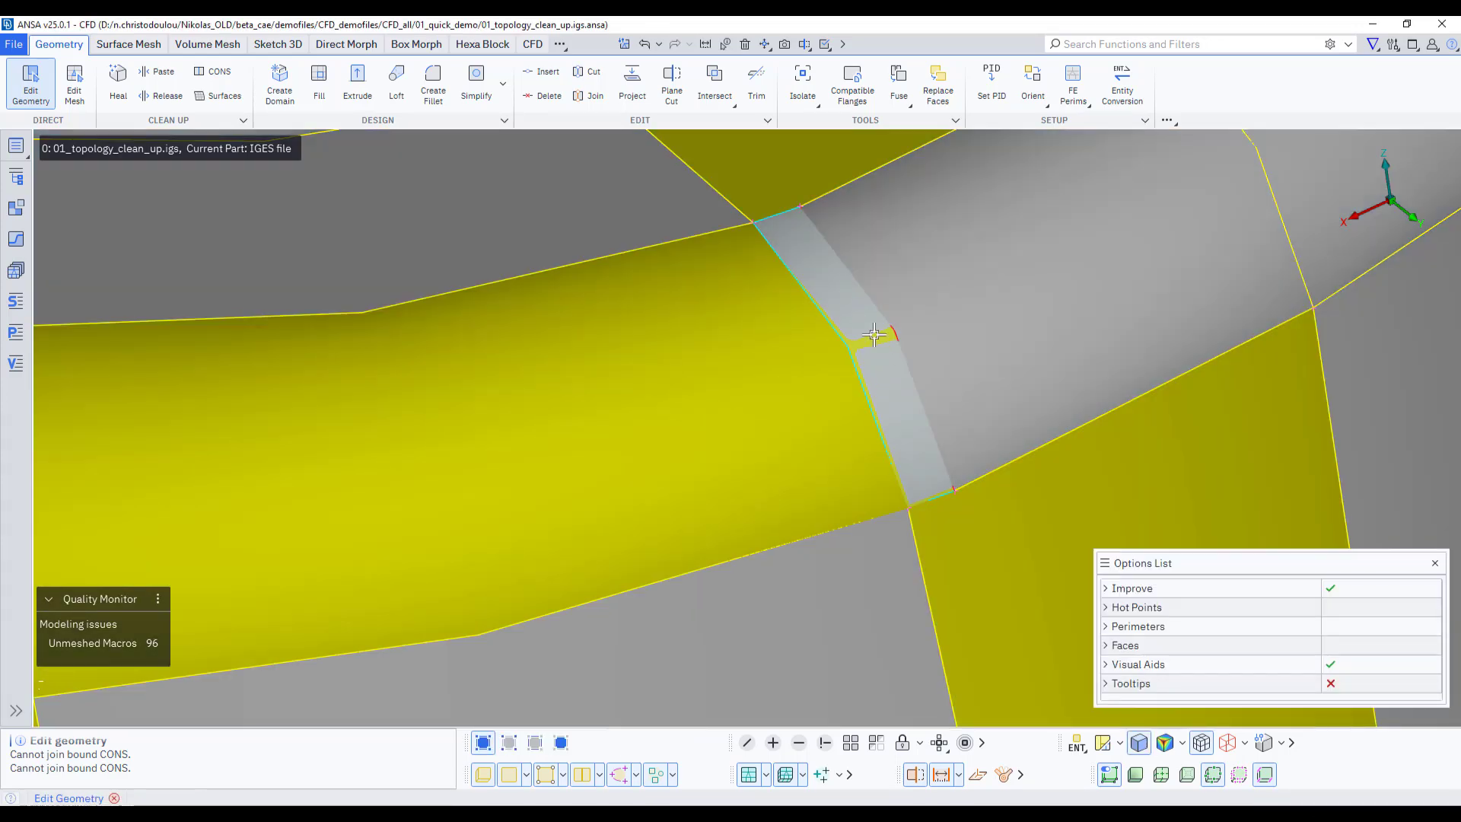
Delete the narrow overlapping strip face between the yellow and grey fillet faces
right_click(874, 333)
left_click(897, 348)
scroll(855, 358, "down", 3)
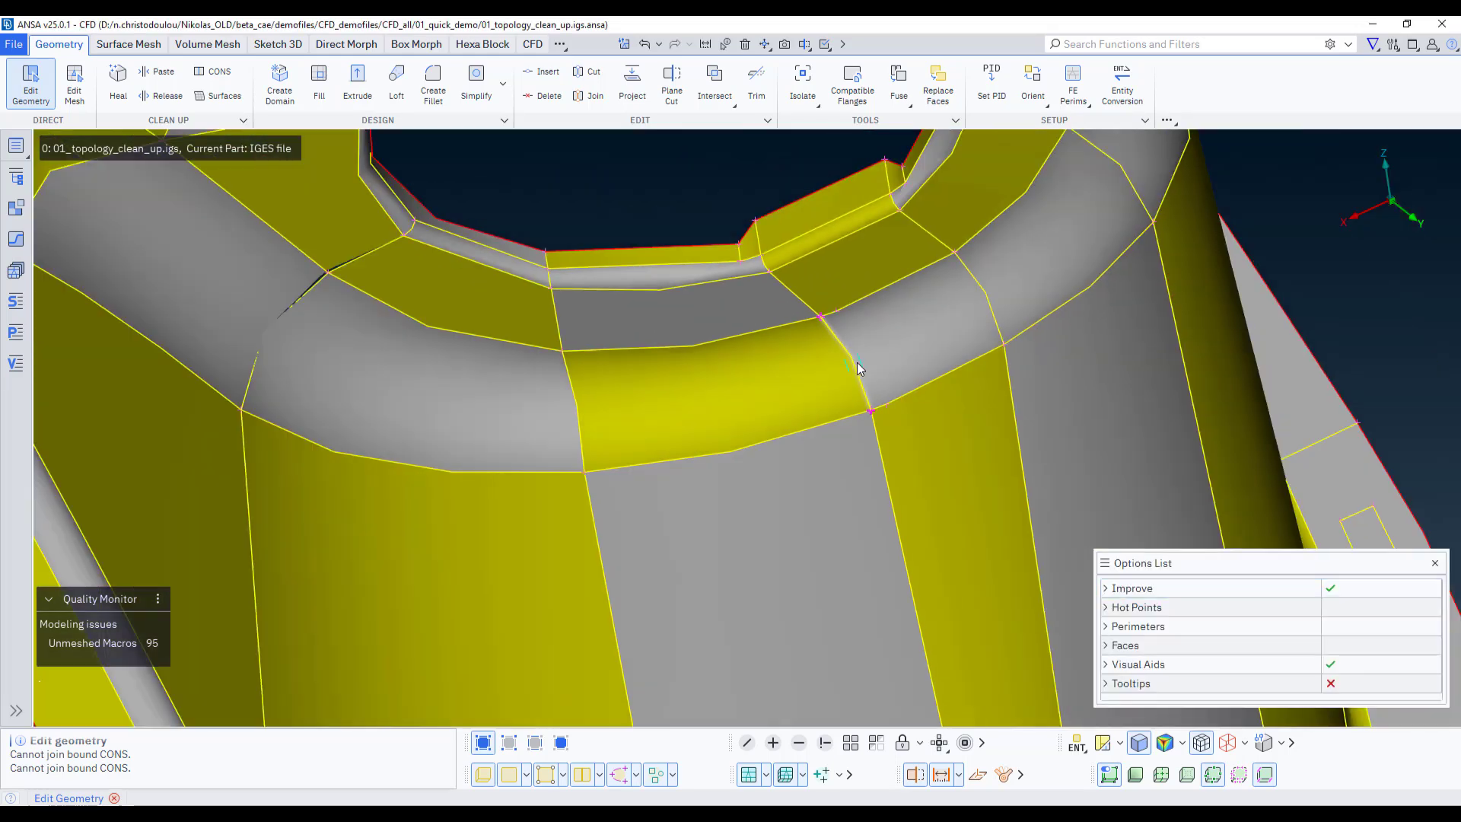
Examine the rest of the part for topology problems, up to the outer flange corner with open edges
scroll(943, 278, "down", 5)
left_click_drag(995, 340, 912, 331, "ctrl")
middle_click_drag(975, 303, 1000, 299, "ctrl")
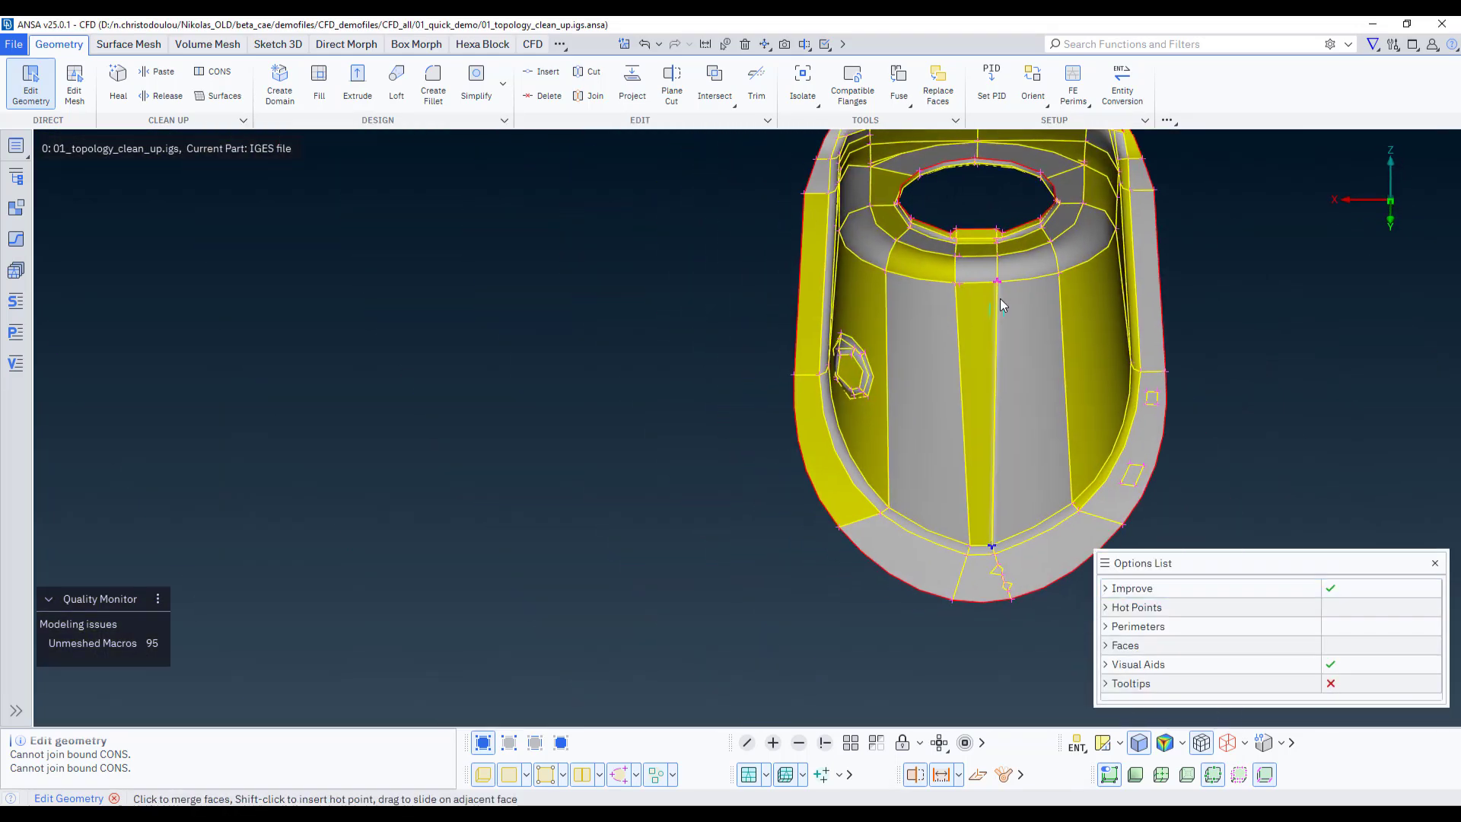
left_click_drag(999, 298, 1089, 248, "ctrl")
scroll(1197, 199, "up", 5)
middle_click_drag(1169, 305, 1057, 473, "ctrl")
left_click_drag(1057, 472, 864, 329, "ctrl")
middle_click_drag(1164, 430, 943, 376, "ctrl")
scroll(943, 377, "up", 5)
left_click_drag(943, 376, 960, 403, "ctrl")
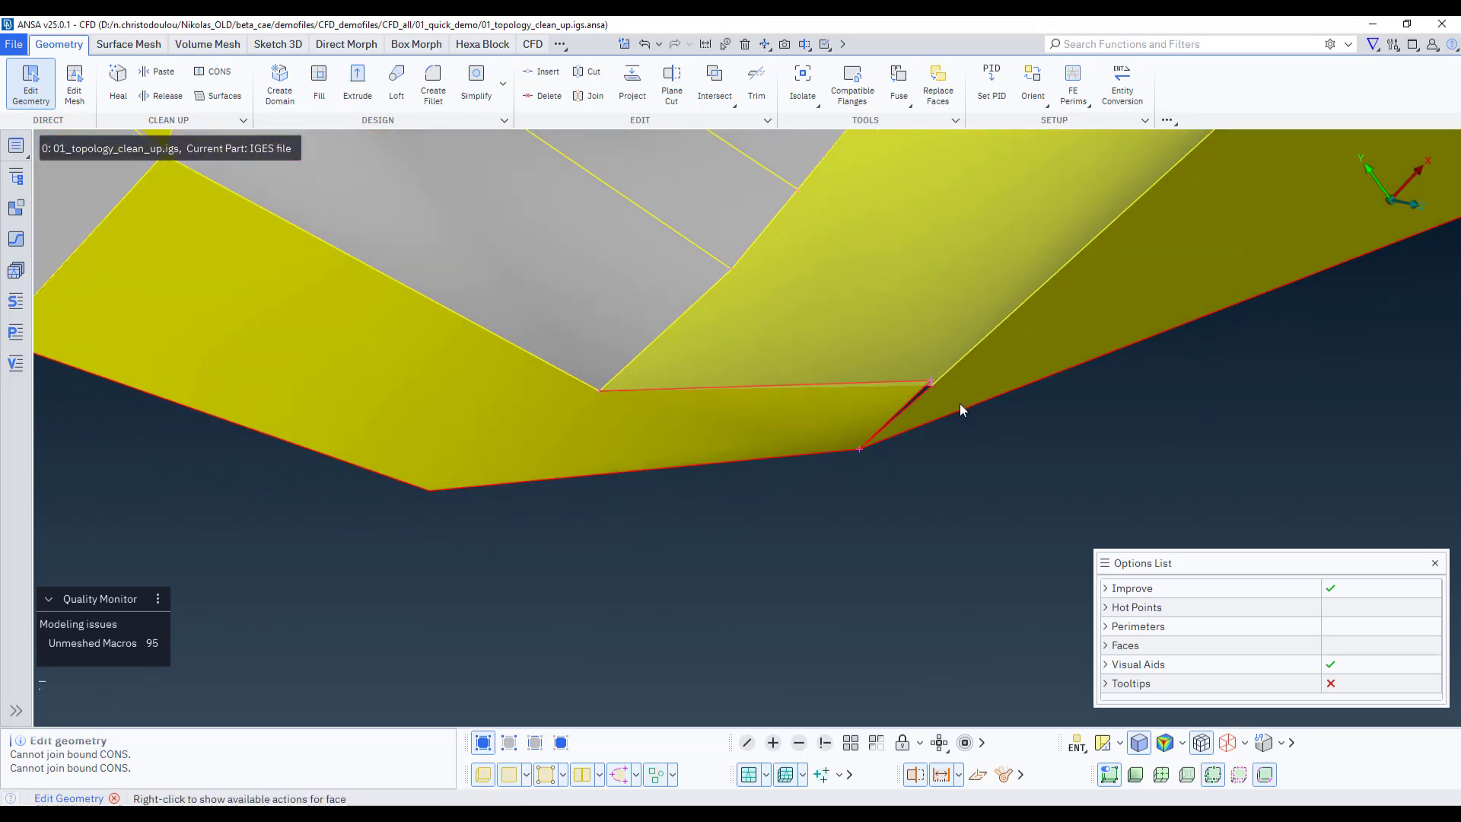
Cut the yellow flange face from the inner corner hot point to the hot point at the outer flange corner
mouse_move(600, 391)
left_mouse_down()
mouse_move(682, 431)
mouse_move(858, 449)
left_mouse_up()
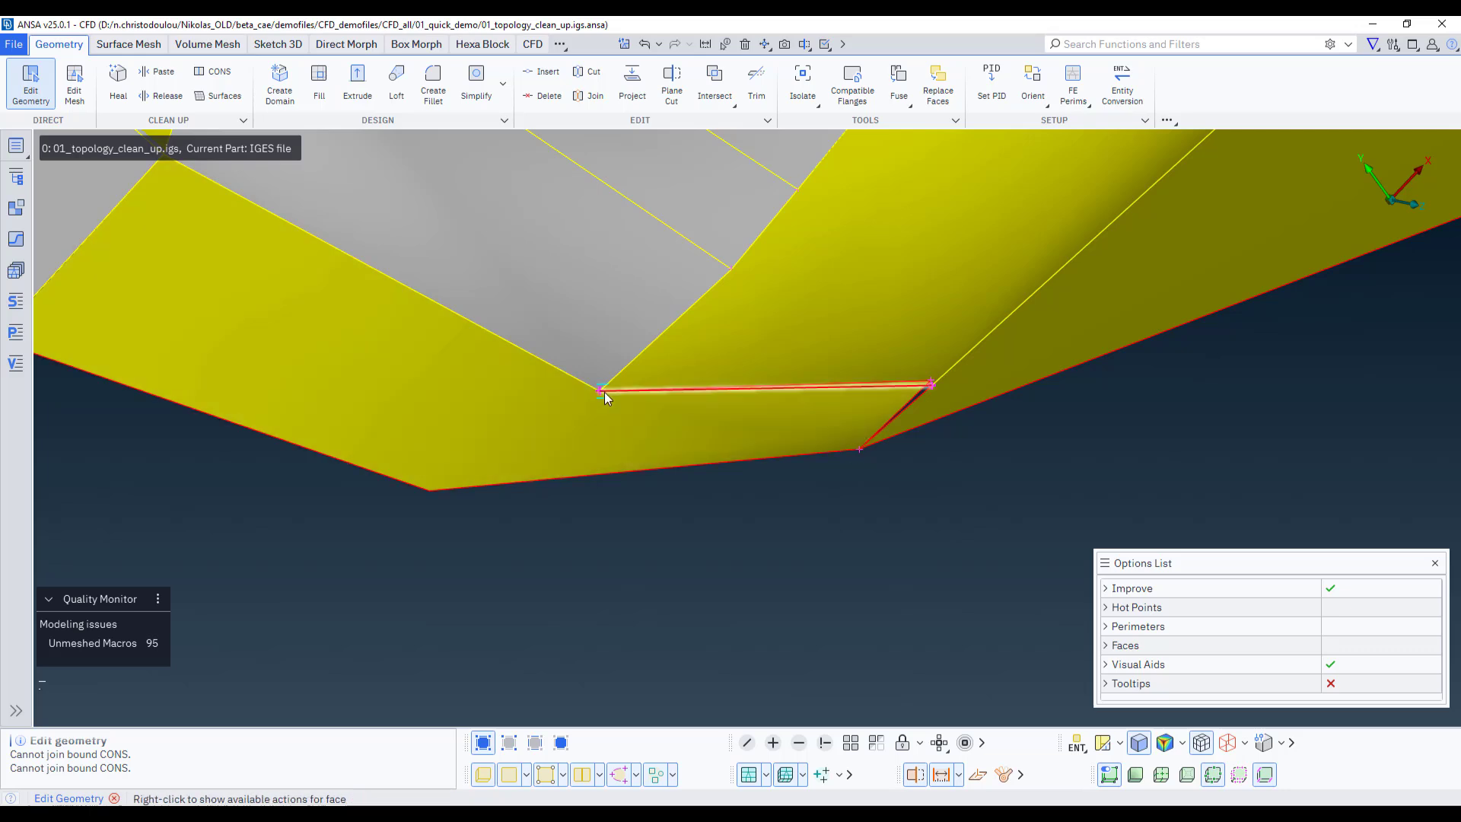
right_click(609, 395)
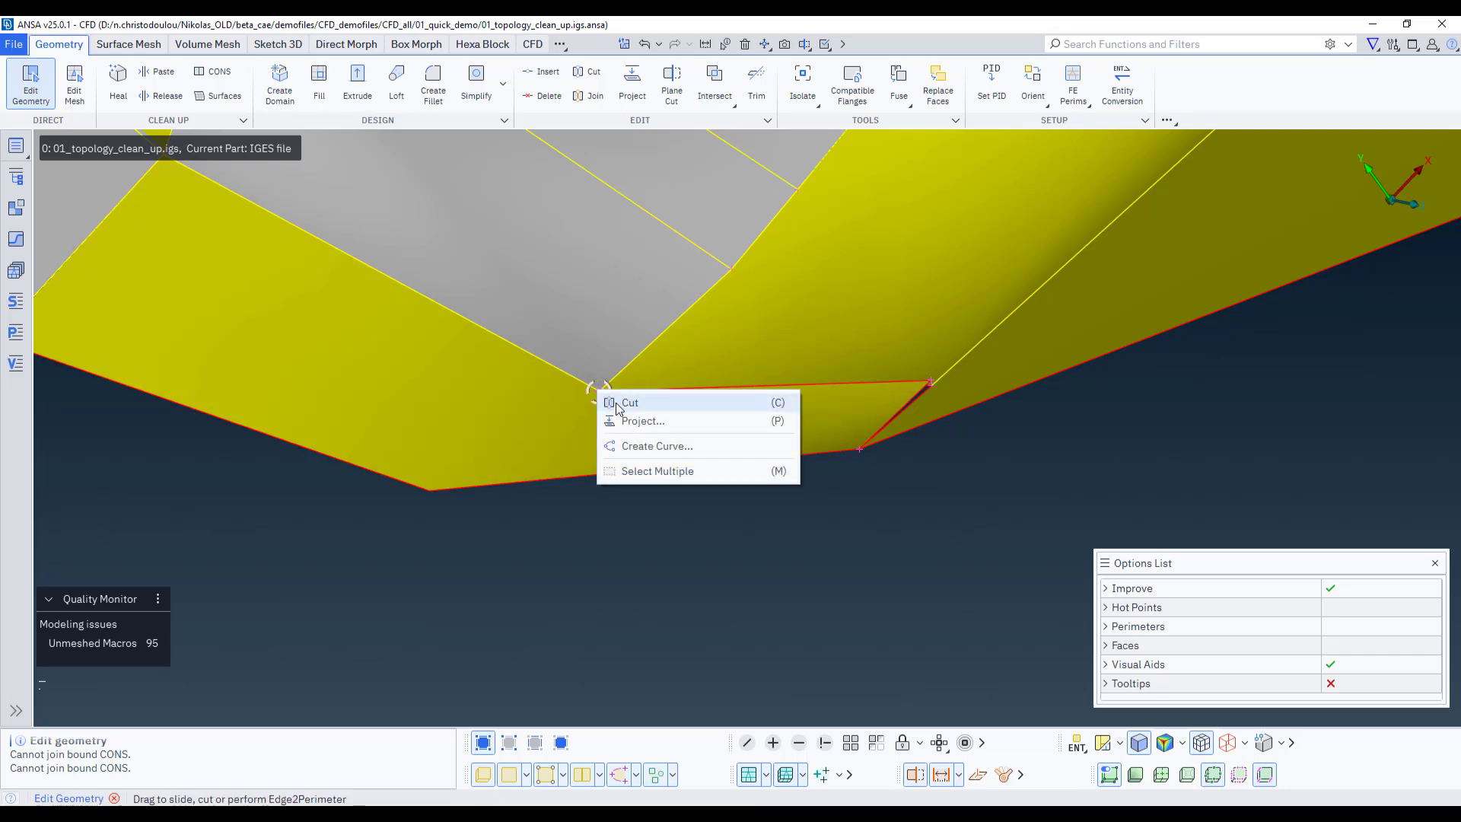
left_click(618, 405)
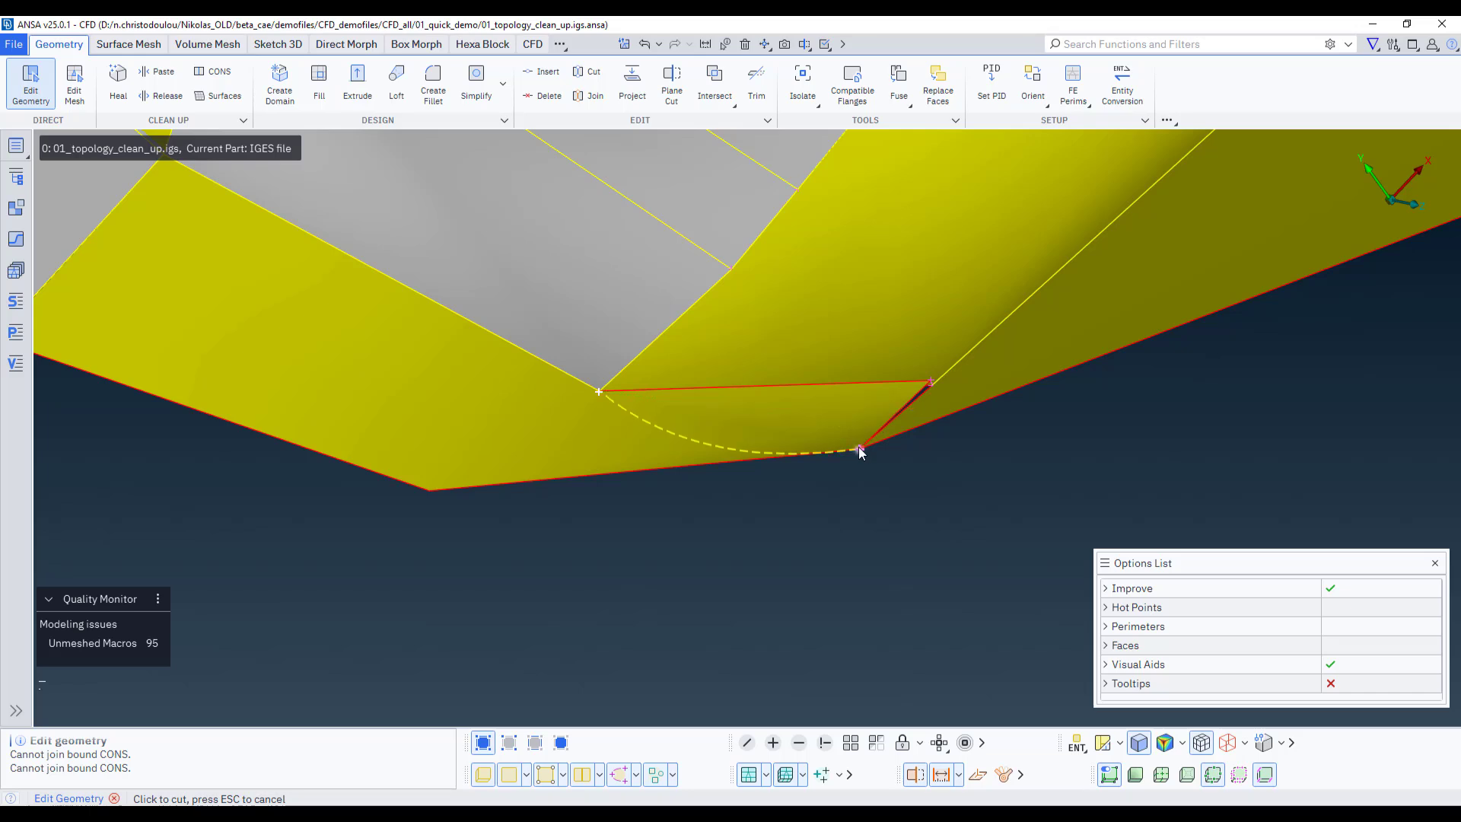
scroll(859, 450, "up", 5)
scroll(859, 450, "up", 2)
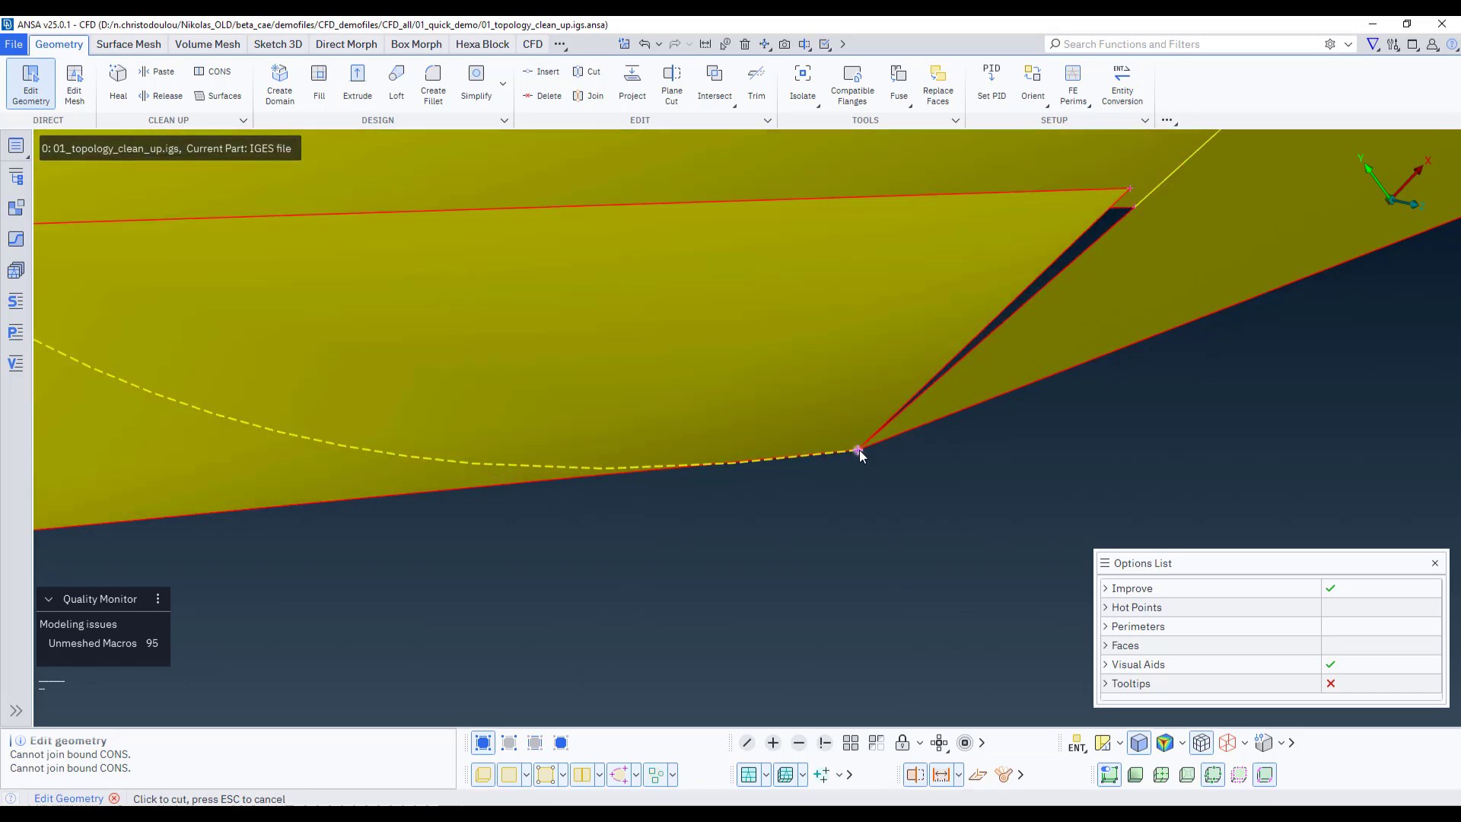
left_click_drag(847, 474, 850, 456, "ctrl")
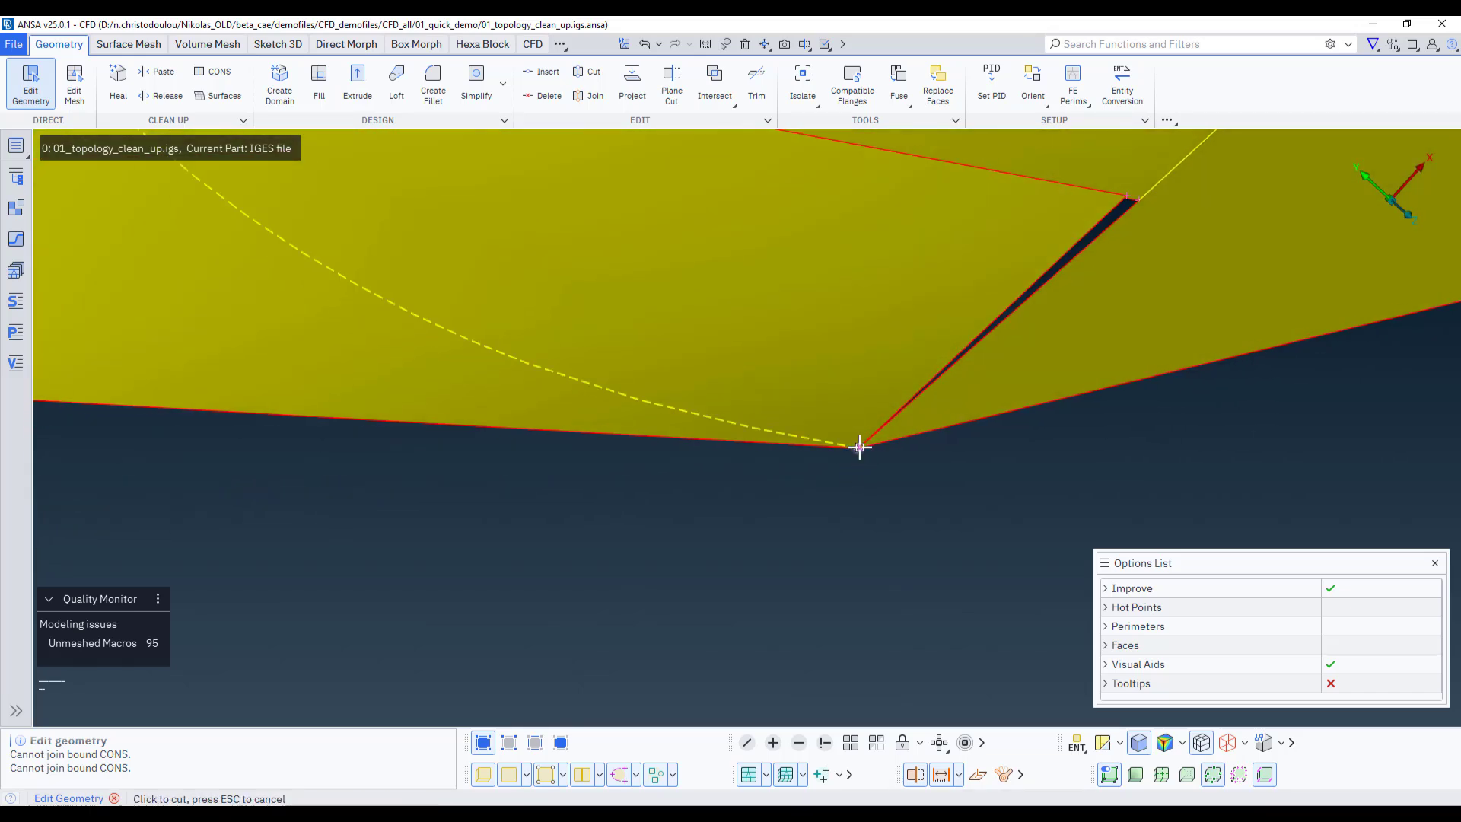
right_click(860, 447)
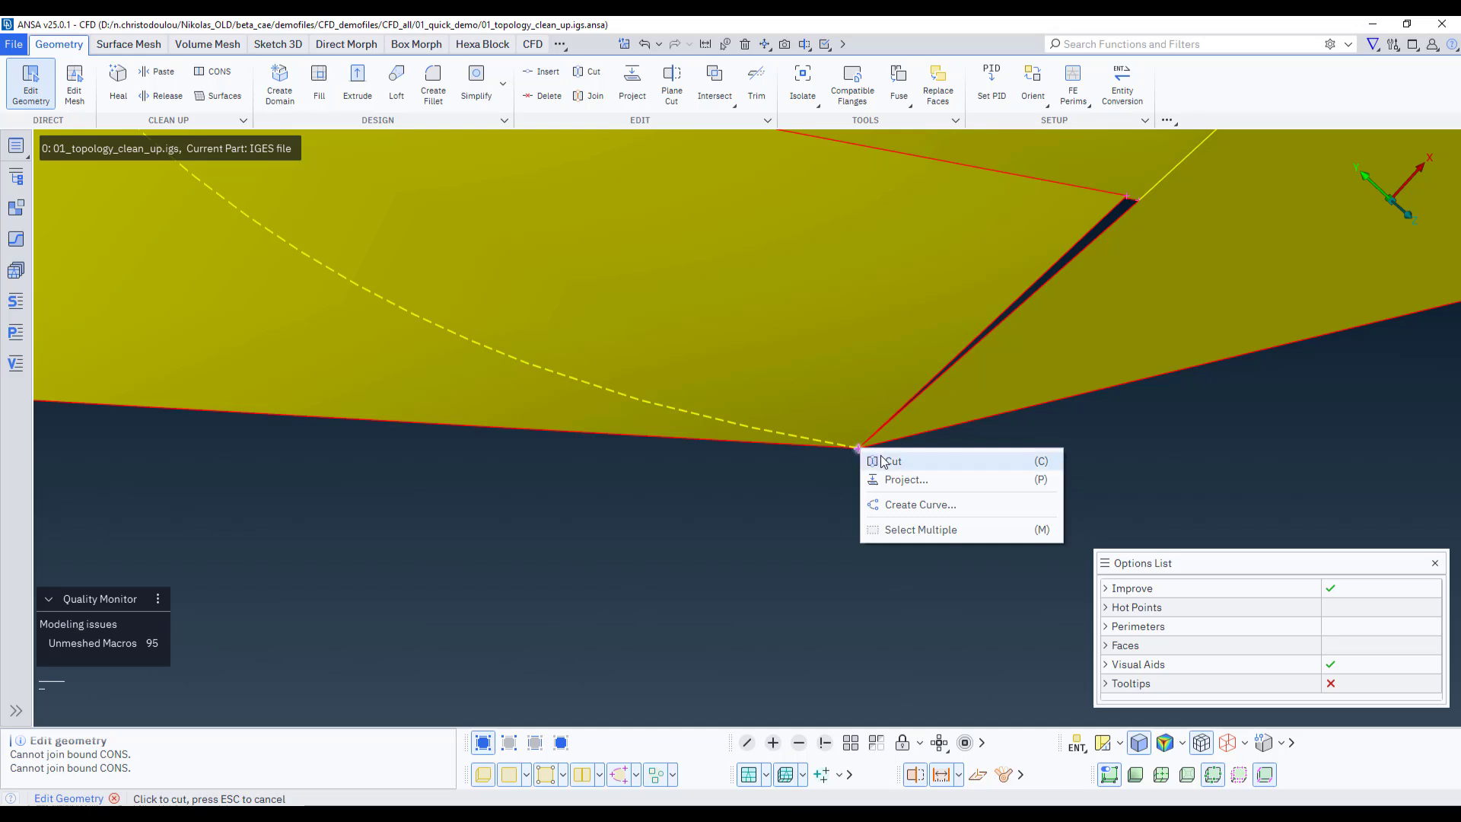
left_click(882, 462)
left_click_drag(877, 450, 673, 432, "ctrl")
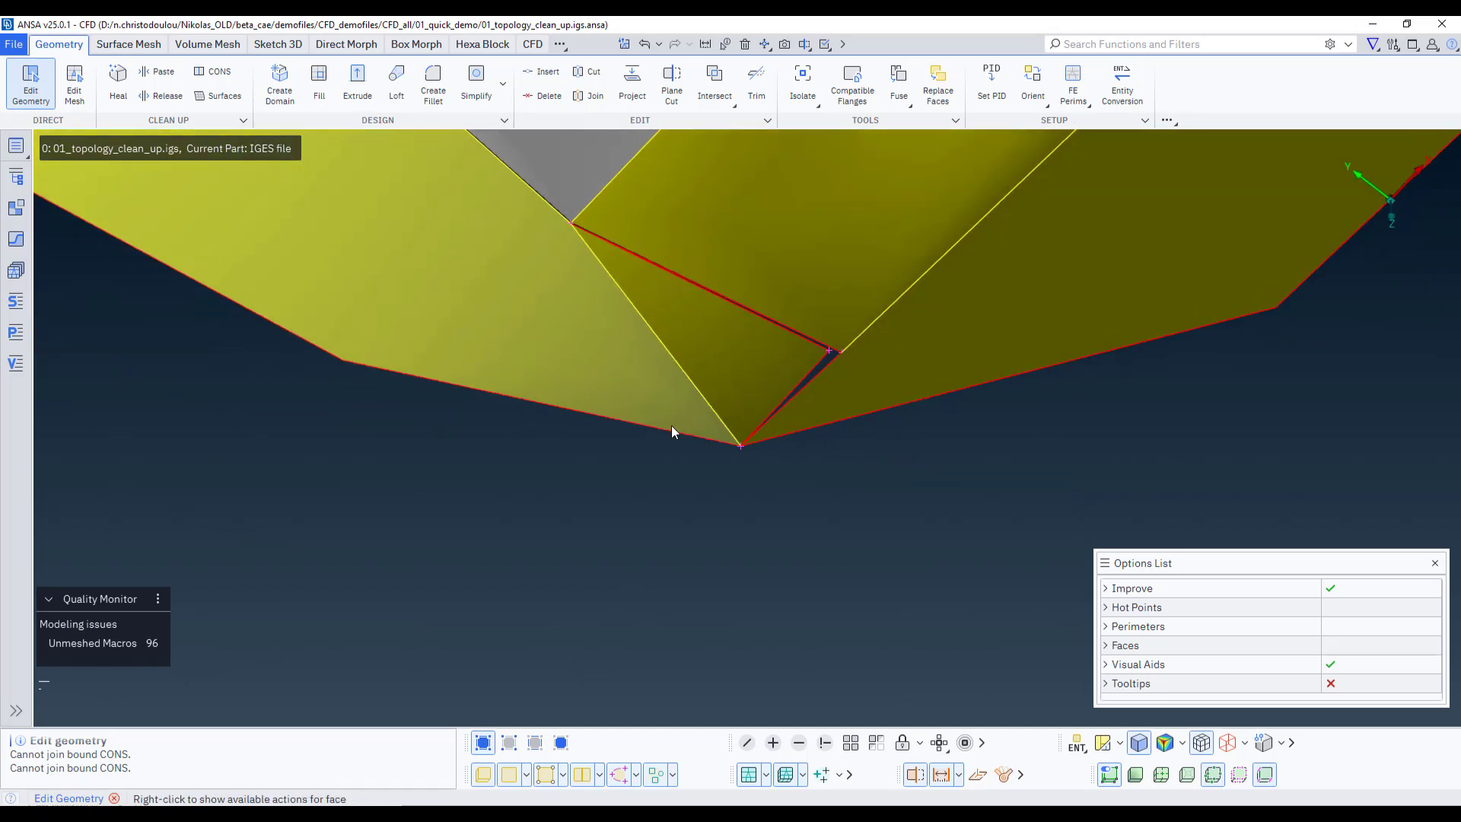
Delete the small triangular face at the flange corner, then close the gap with a new face joined to its neighbours
right_click(753, 363)
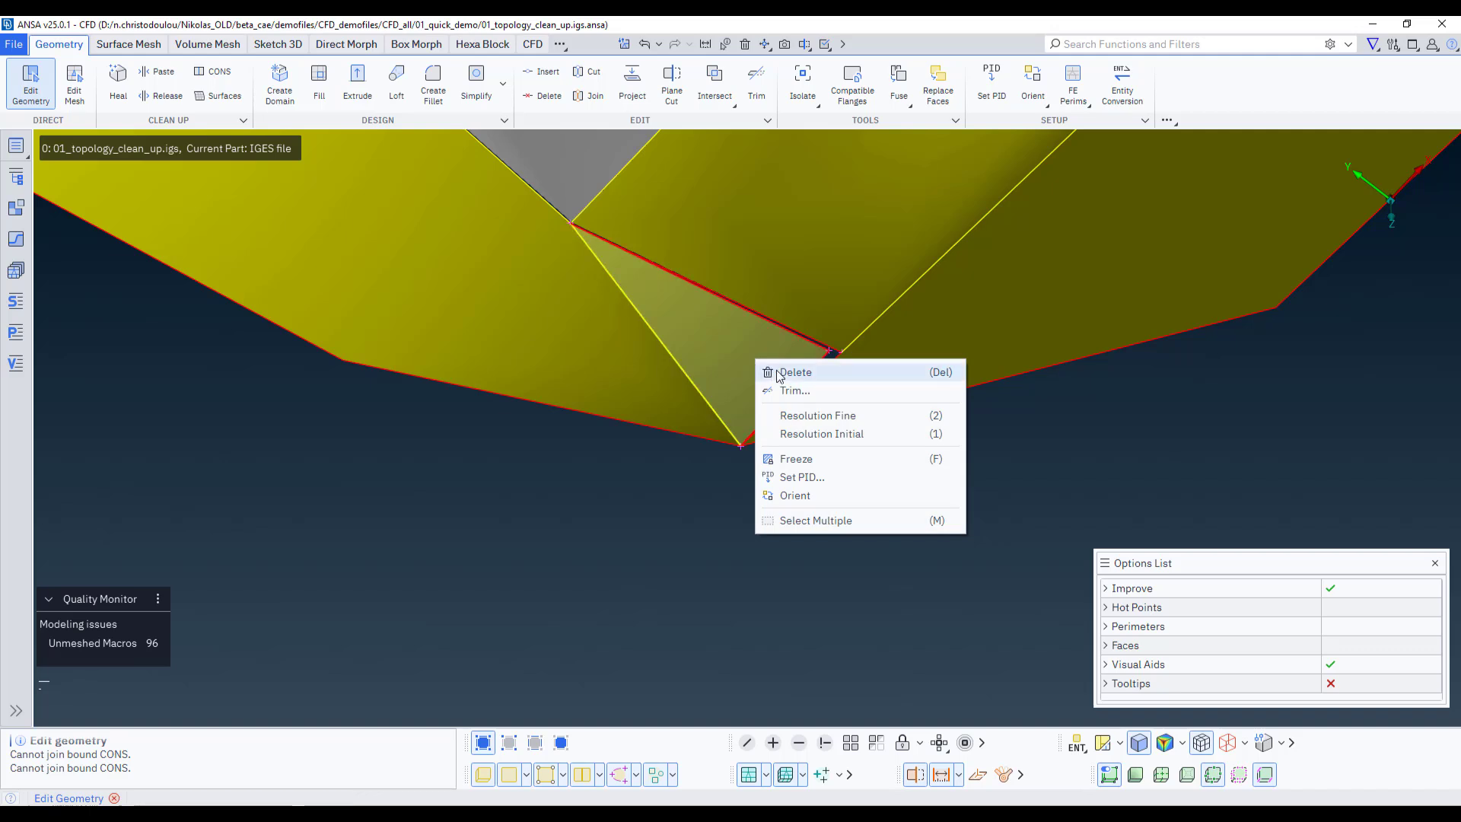
left_click(779, 373)
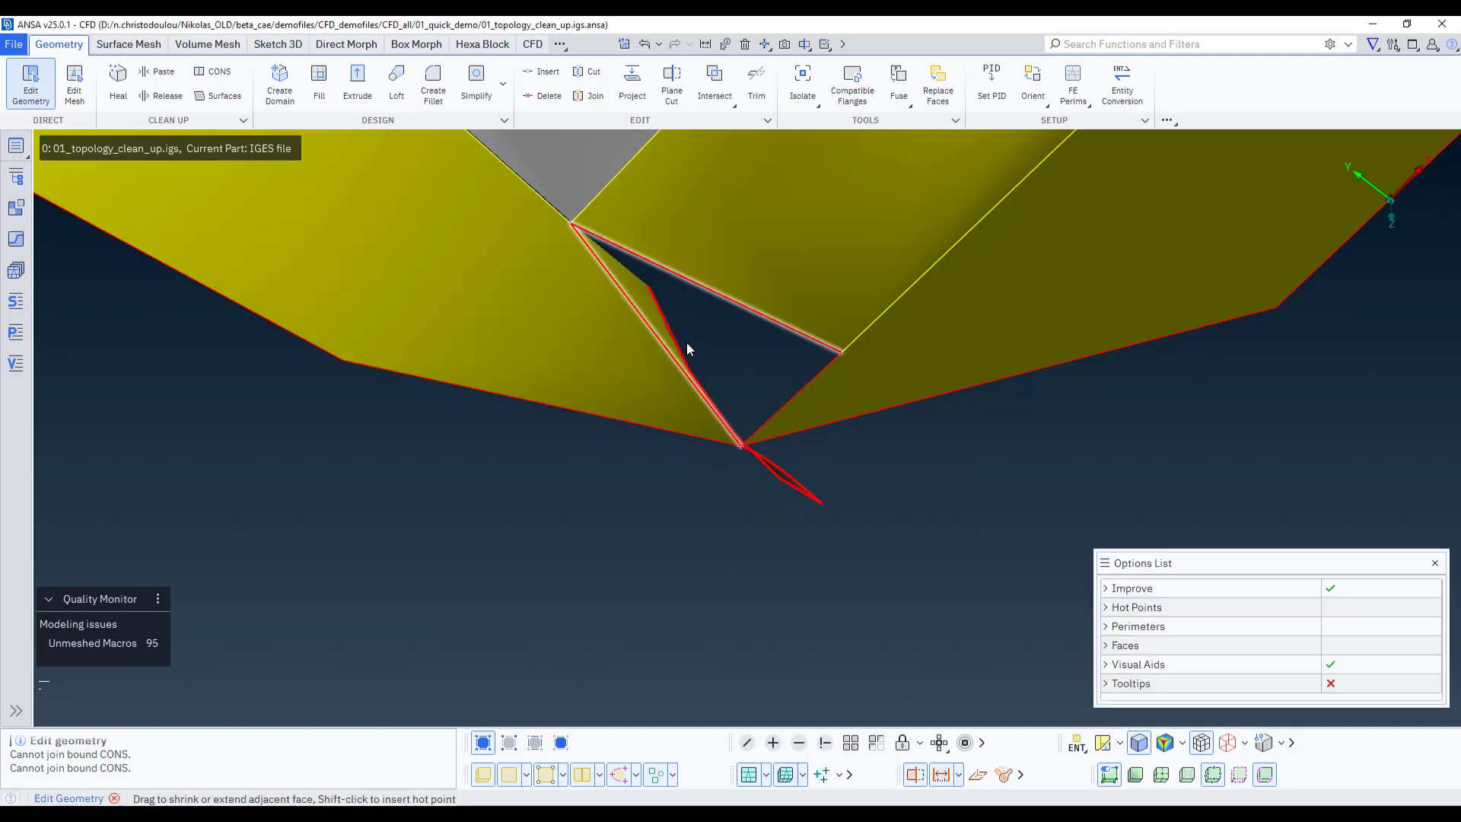
left_click(778, 320)
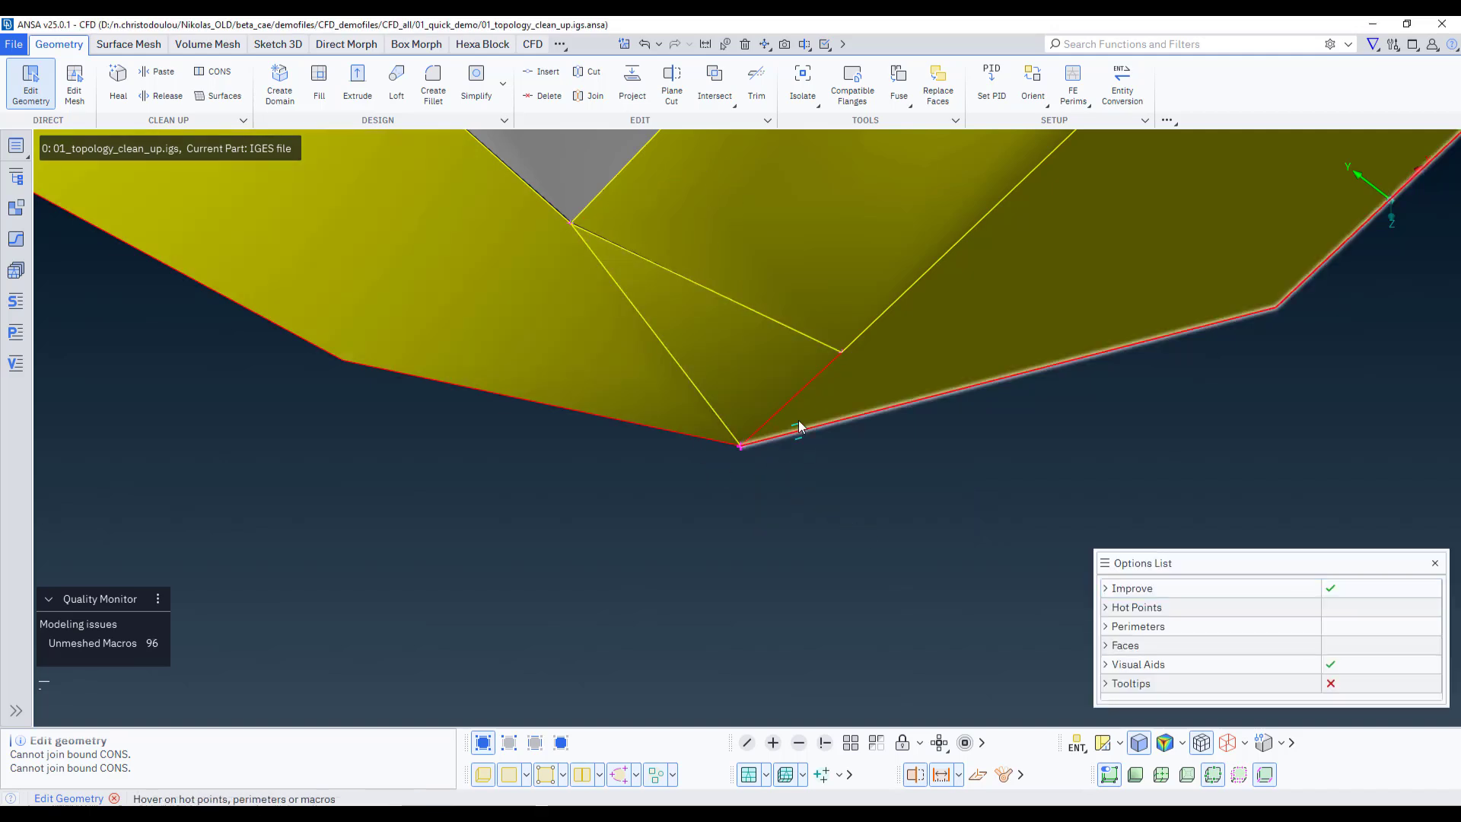
left_click(797, 394)
left_click_drag(788, 505, 1001, 388, "ctrl")
middle_click(808, 499)
Select all faces of the part and orient them consistently to the same side
scroll(806, 502, "down", 4)
scroll(1001, 388, "down", 4)
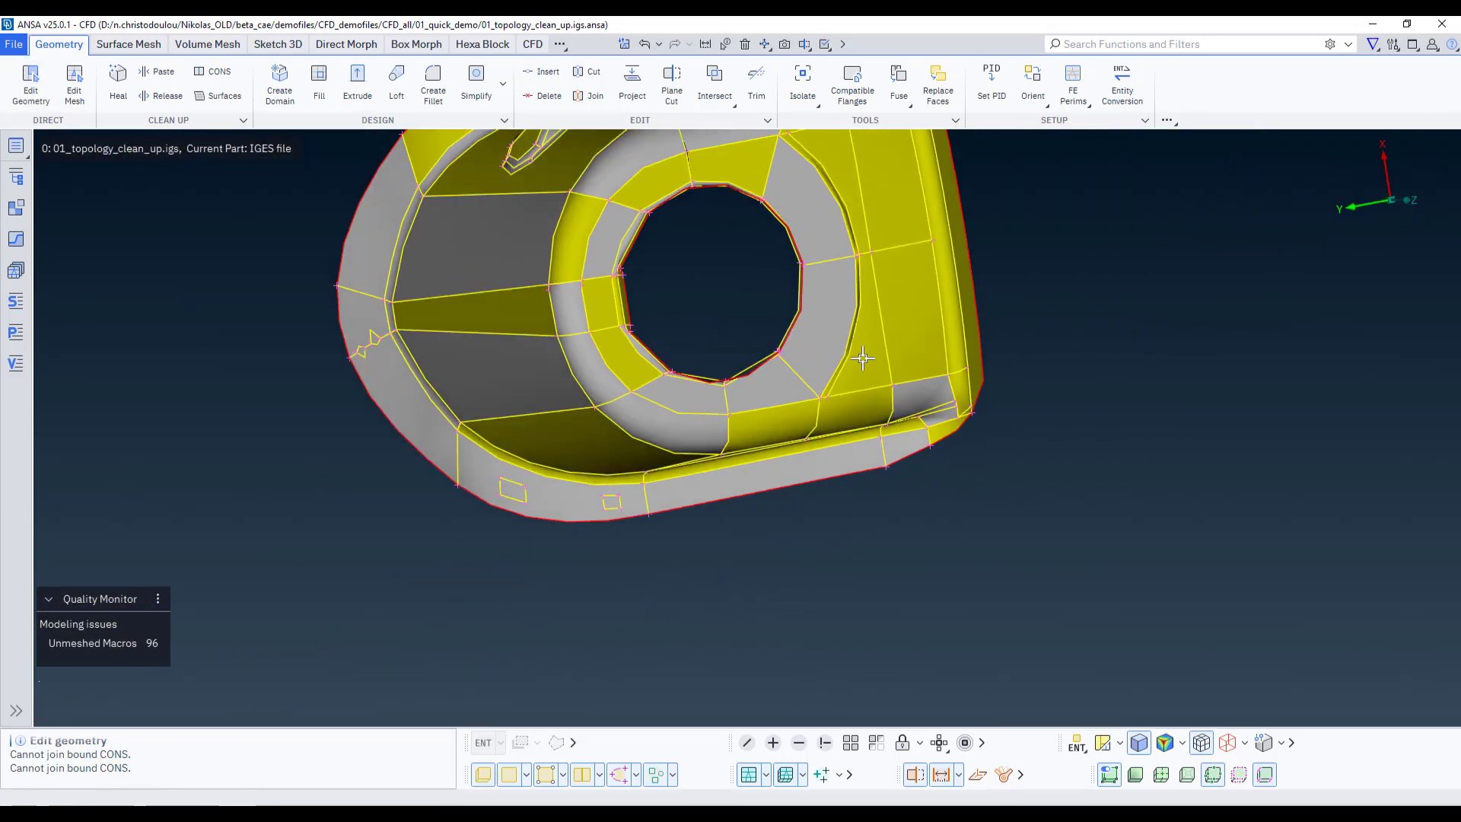
left_click_drag(862, 358, 974, 355, "ctrl")
scroll(947, 304, "down", 3)
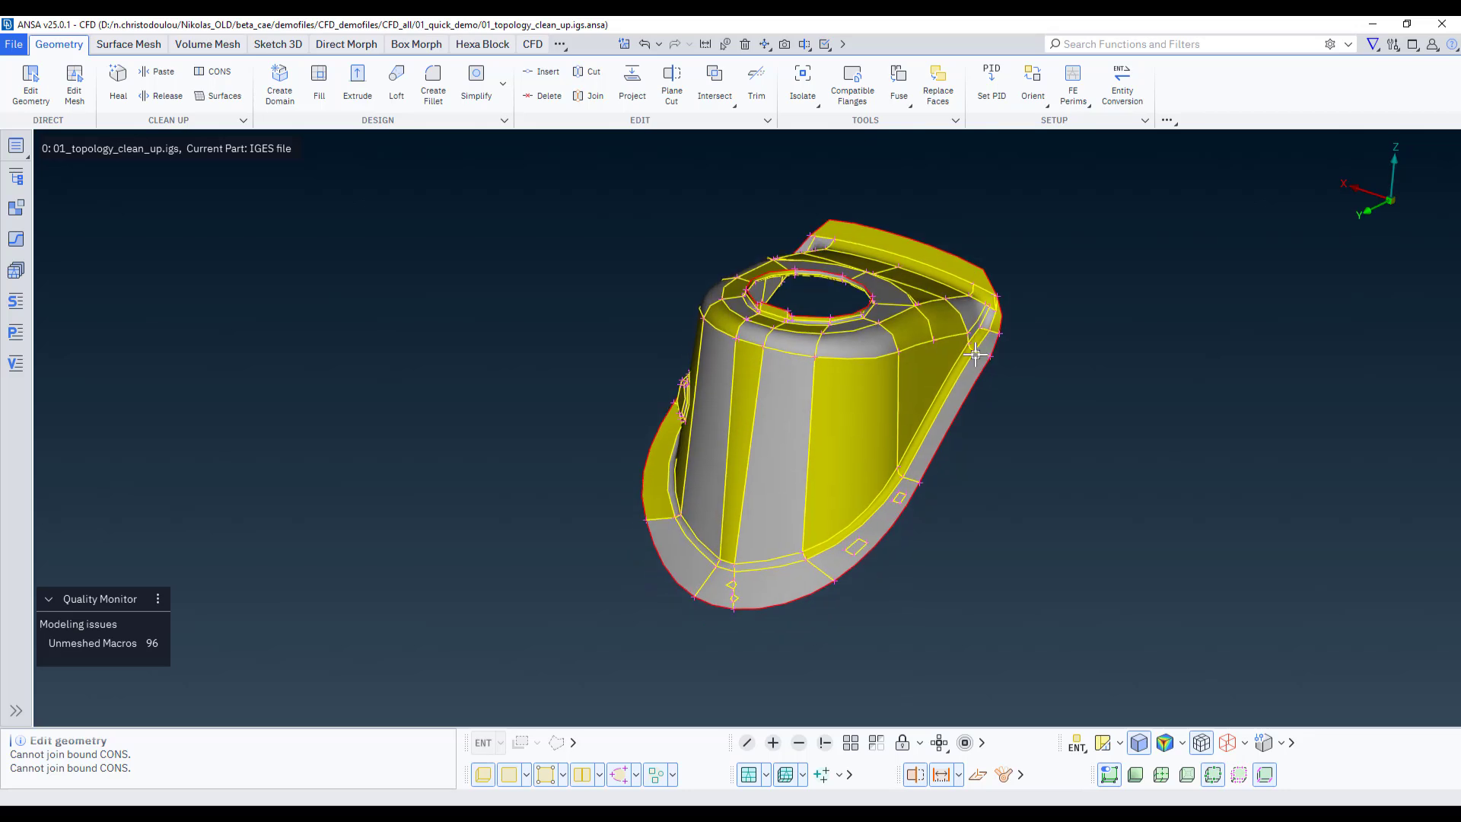
middle_click_drag(975, 355, 977, 353, "ctrl")
left_click(45, 102)
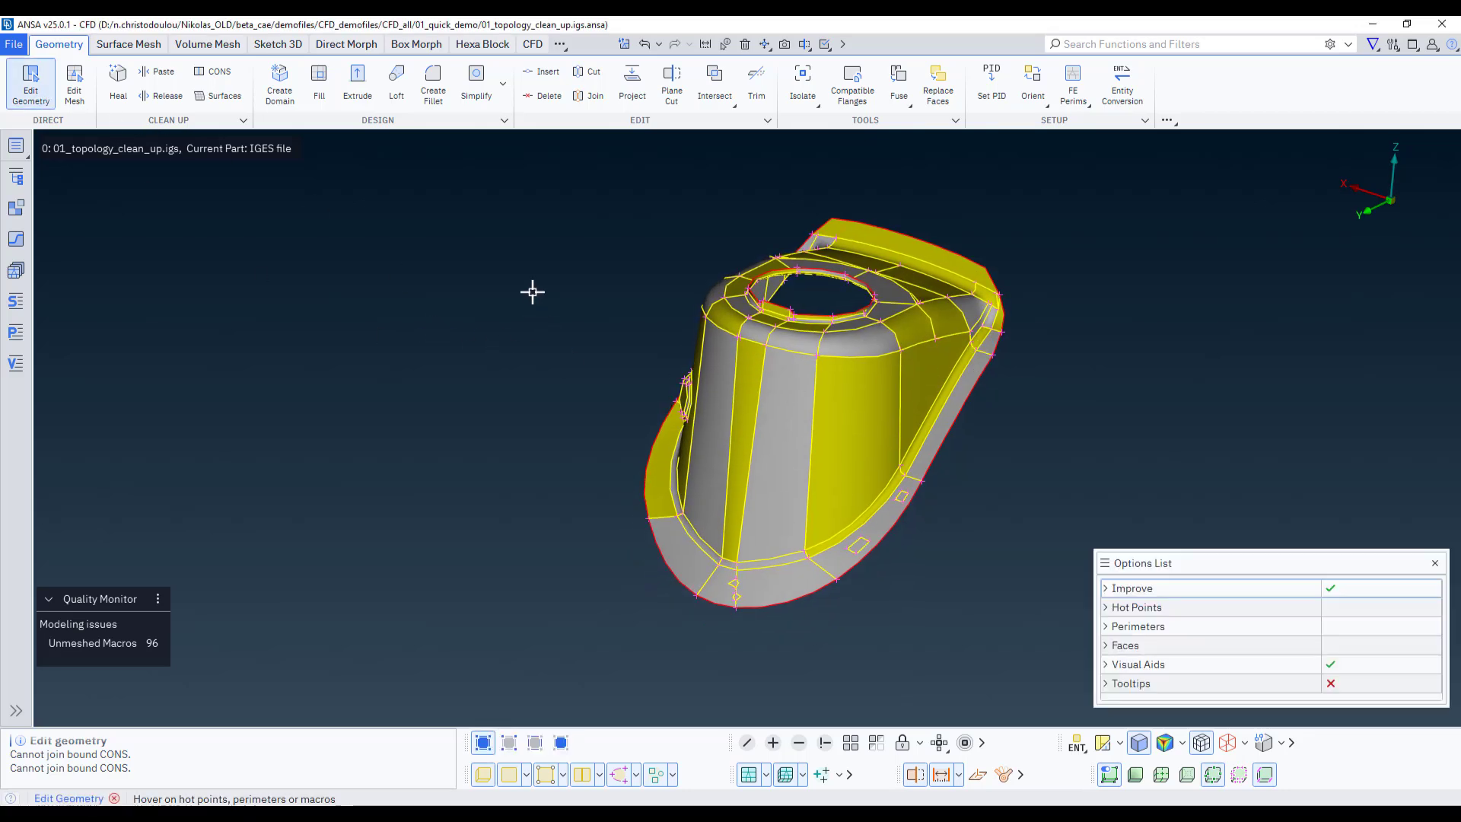
right_click(654, 412)
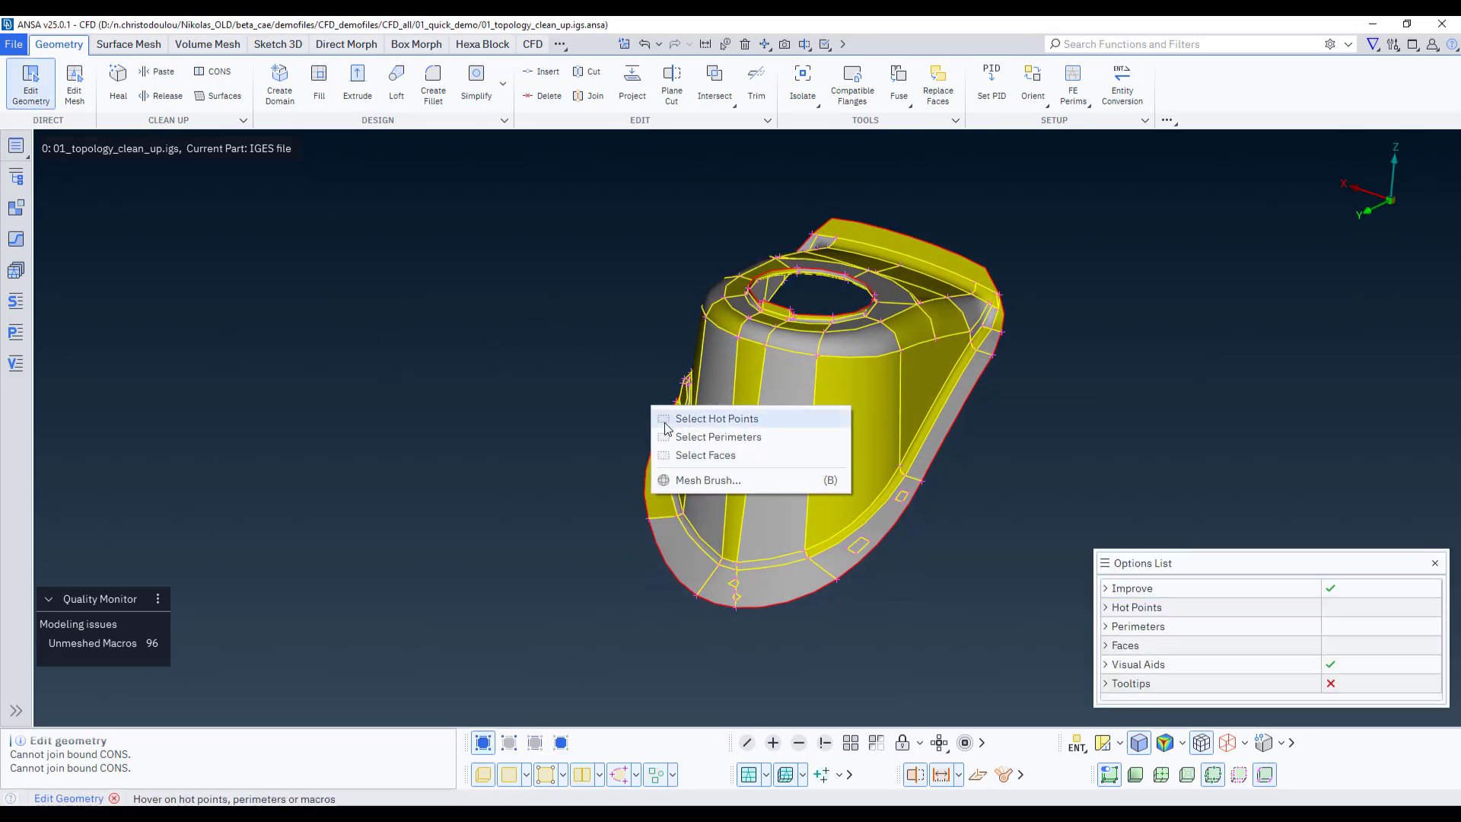
left_click(705, 454)
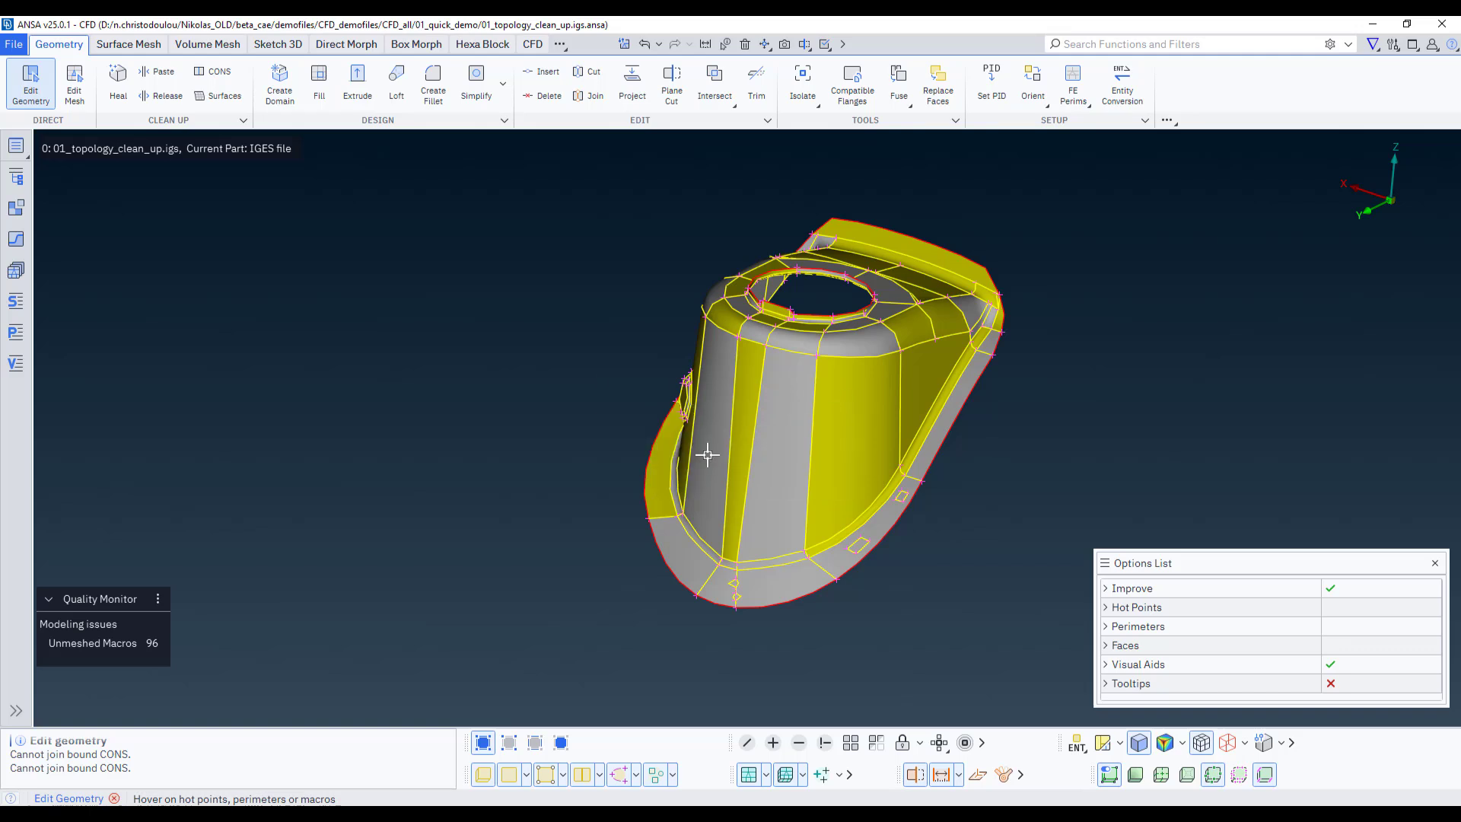
left_click_drag(556, 193, 1100, 631)
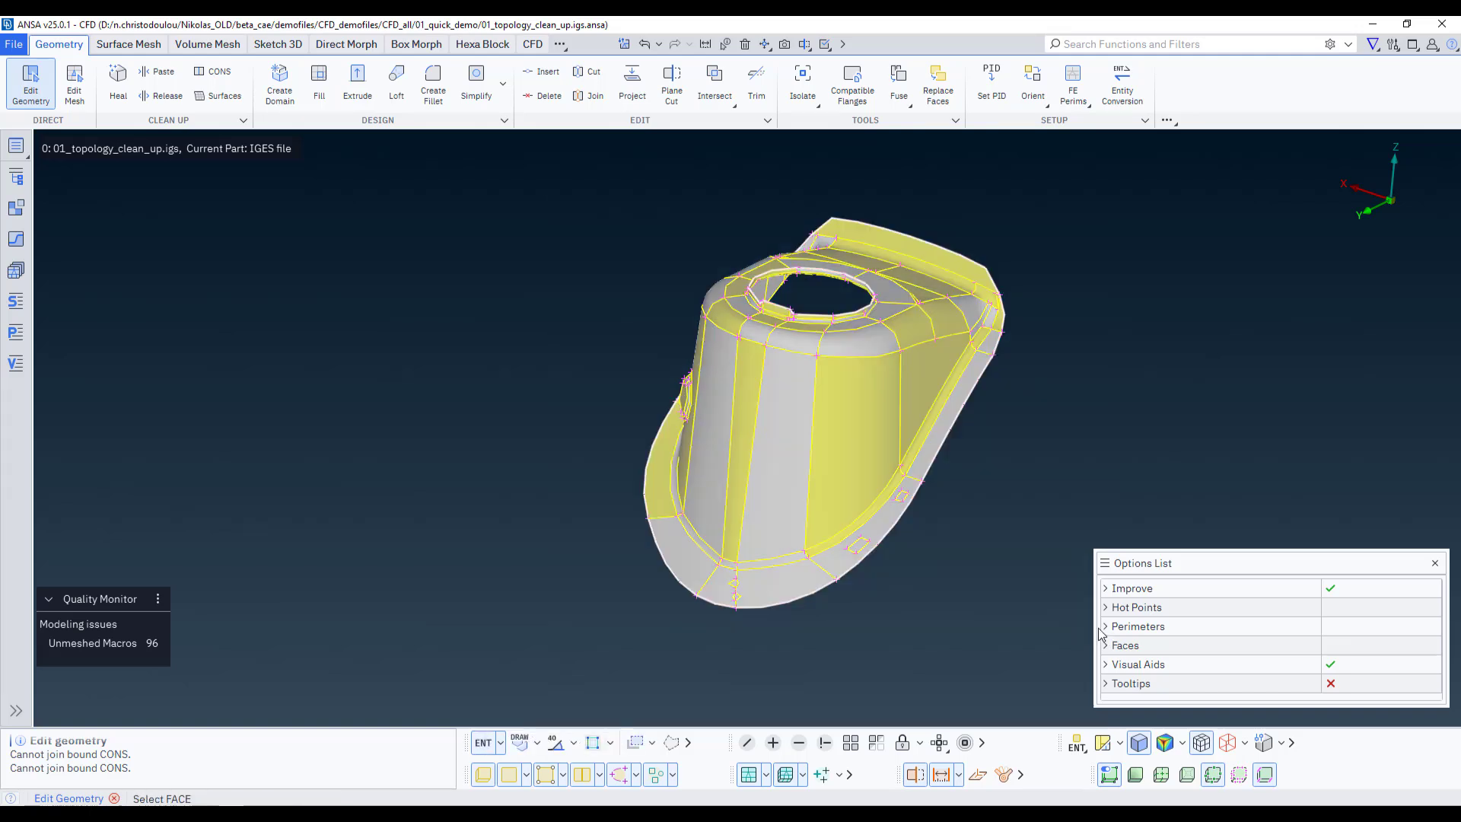
right_click(971, 490)
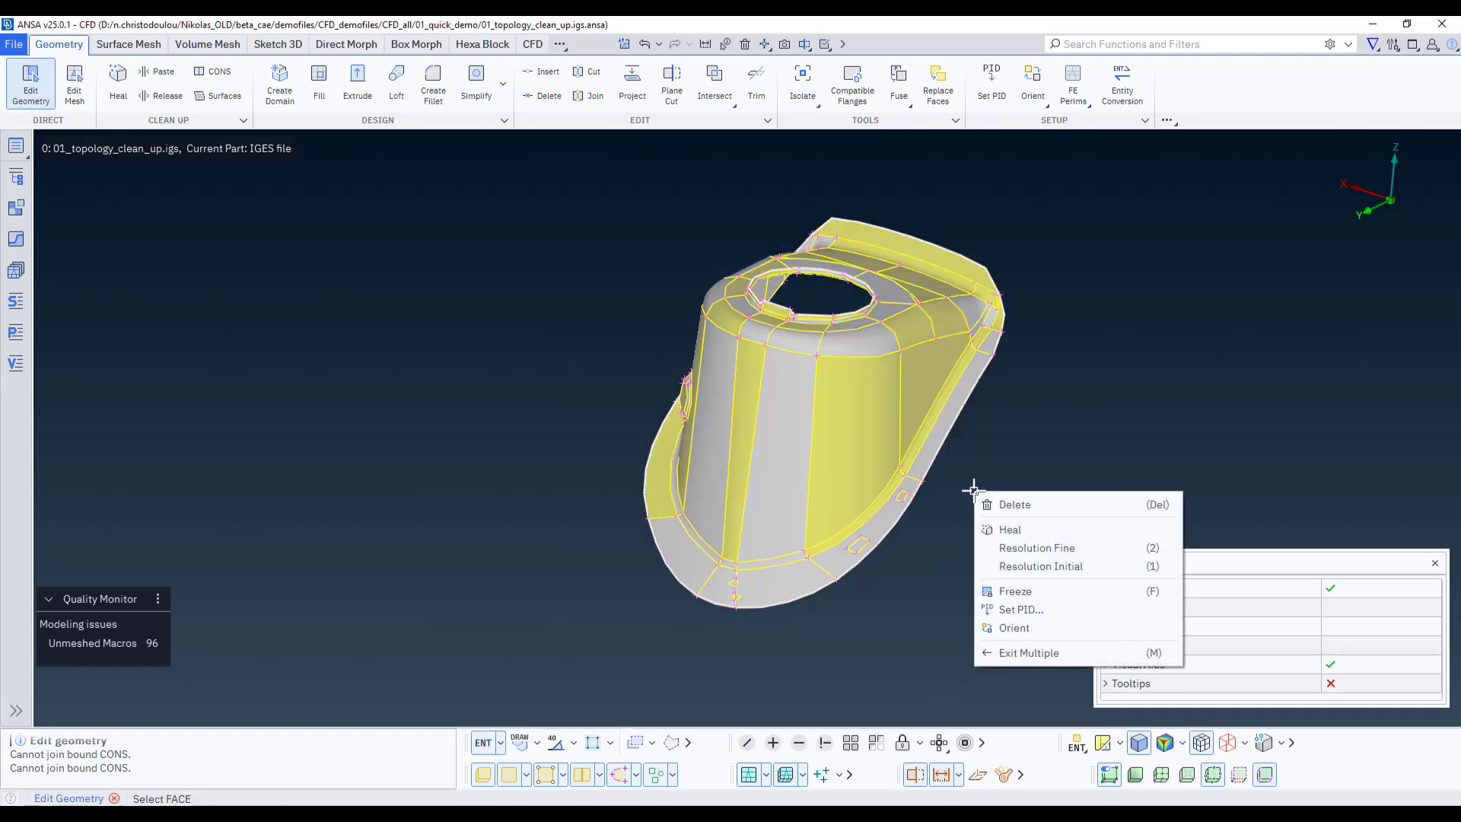
left_click(1014, 628)
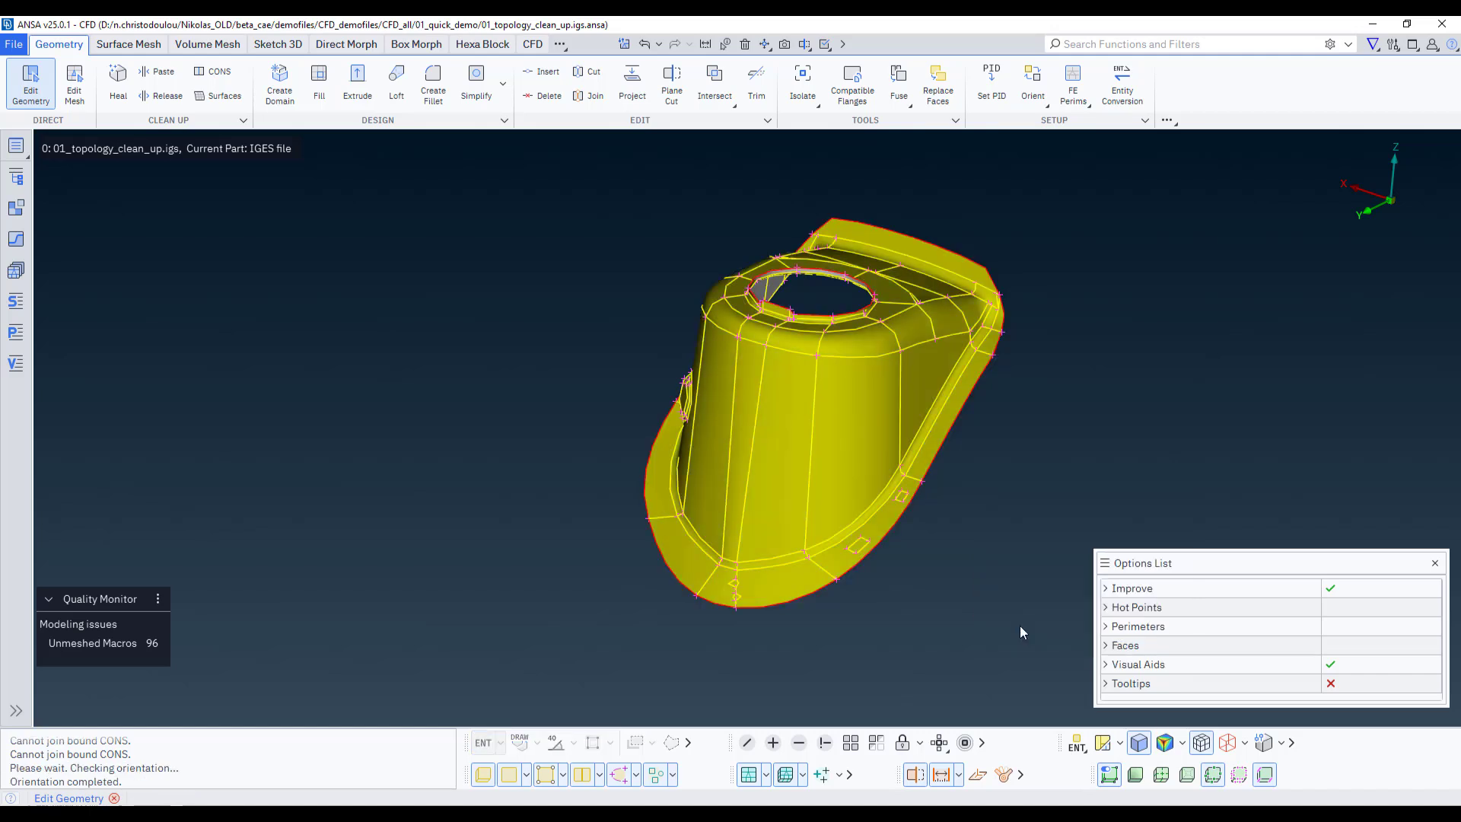
Select all faces again and reverse their orientation with Orient, so the grey side points outward
right_click(591, 285)
left_click(636, 335)
left_click_drag(486, 161, 1085, 625)
right_click(842, 432)
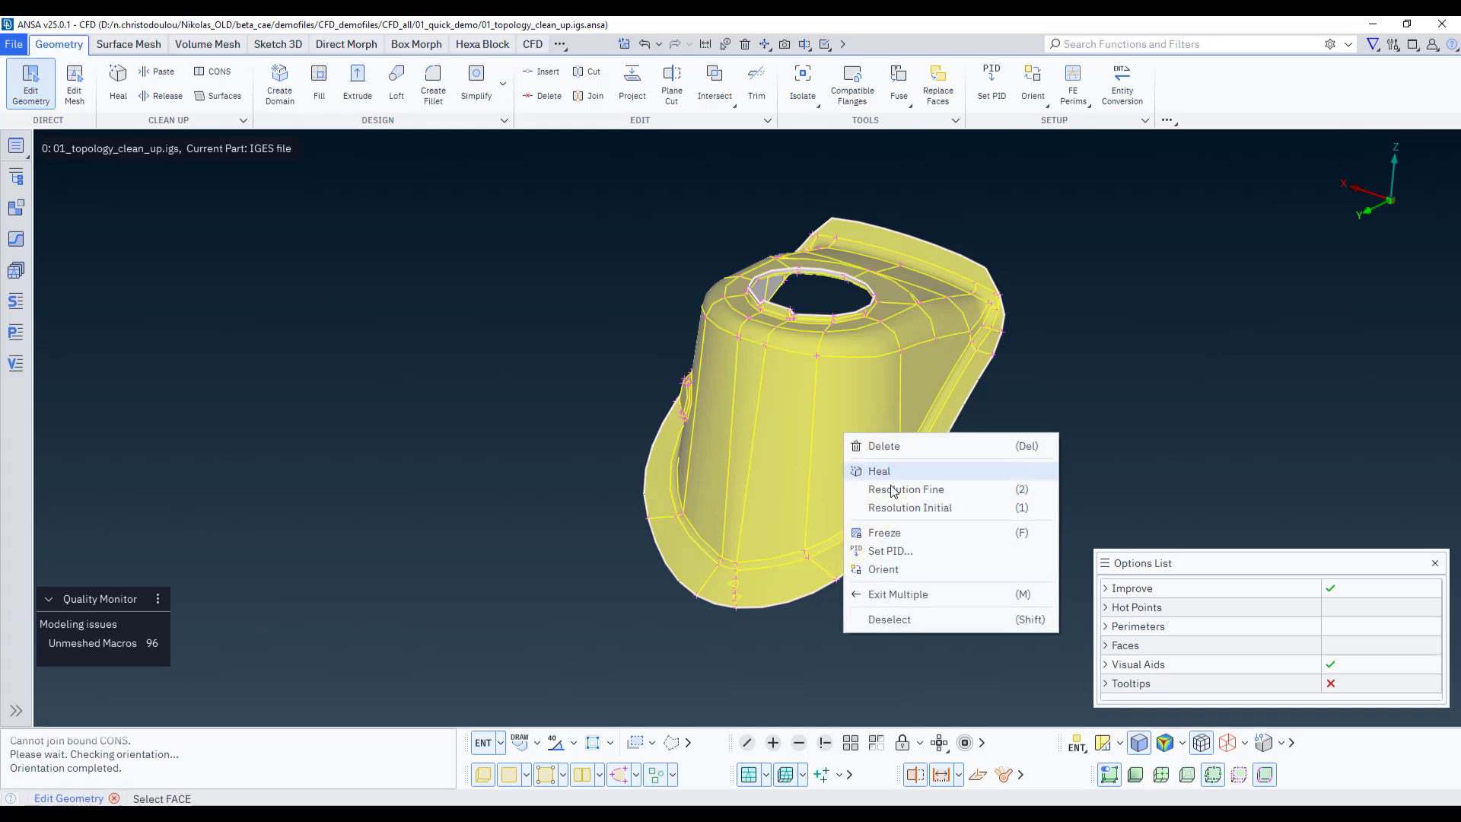
left_click(924, 560)
Examine the reoriented part from several sides, including the flange, side hole and upper opening
left_click_drag(860, 528, 942, 484, "ctrl")
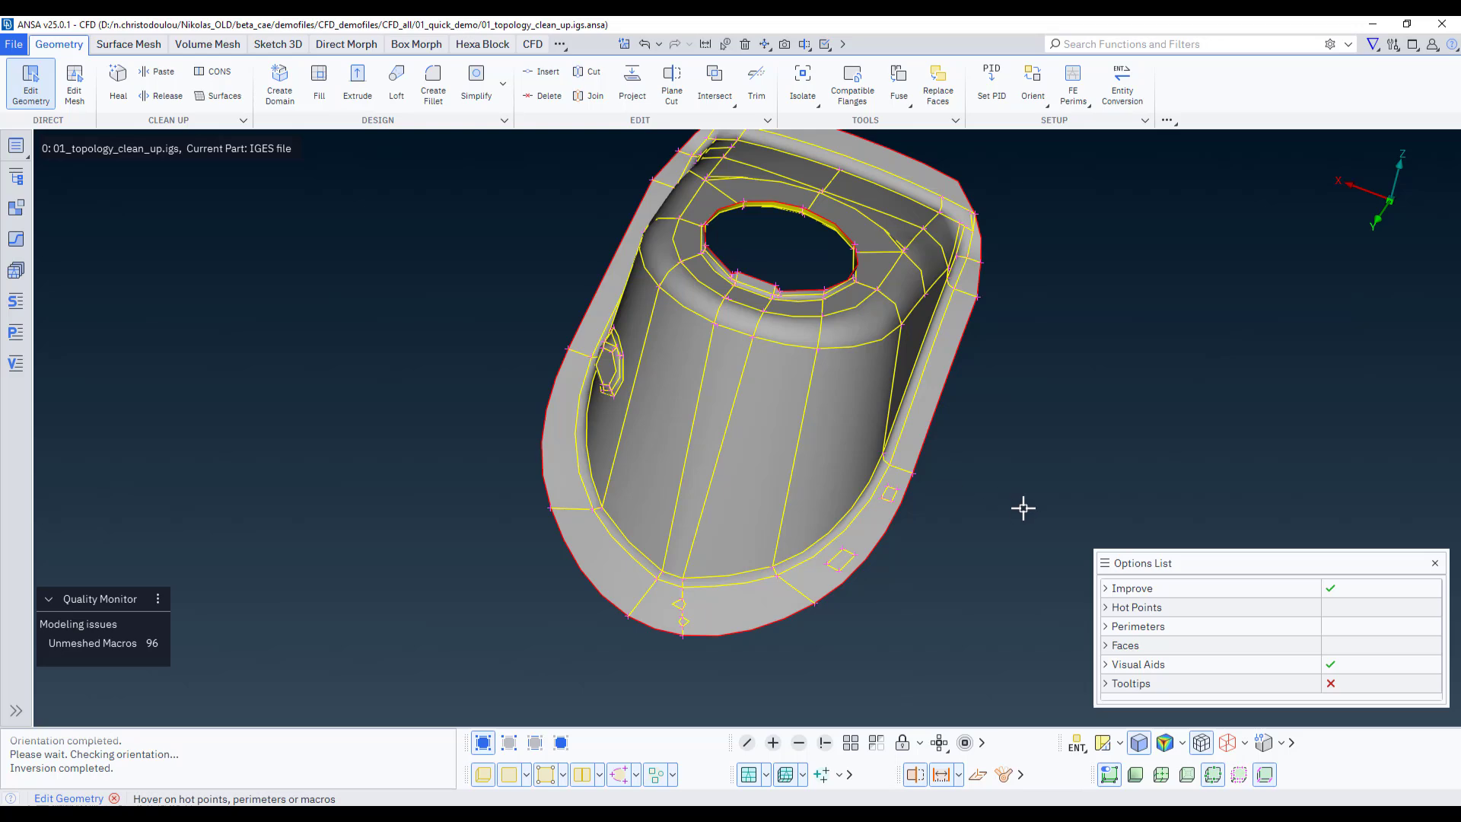
left_click_drag(1034, 508, 888, 461, "ctrl")
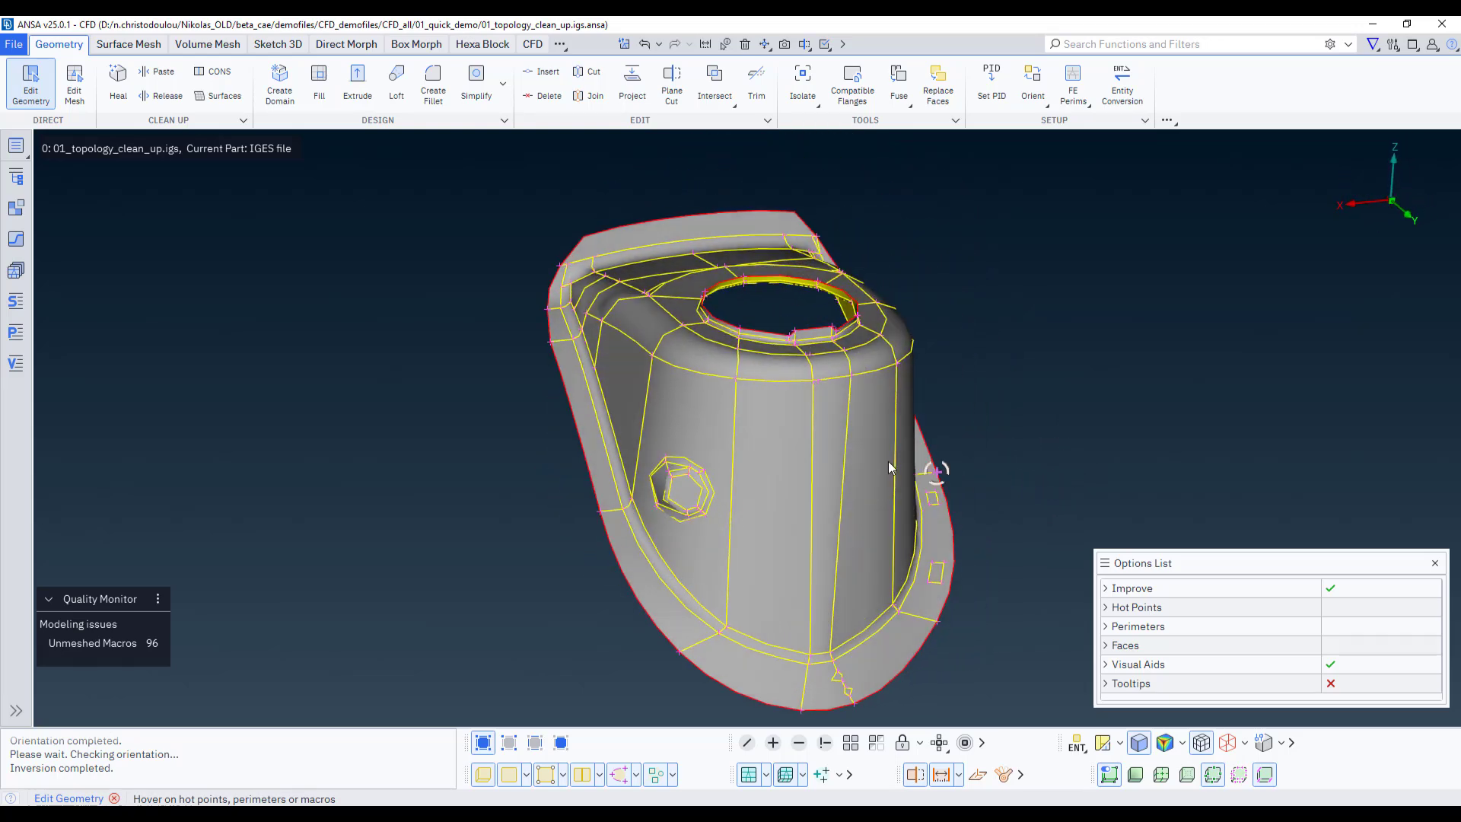
scroll(860, 400, "up", 2)
scroll(855, 418, "down", 2)
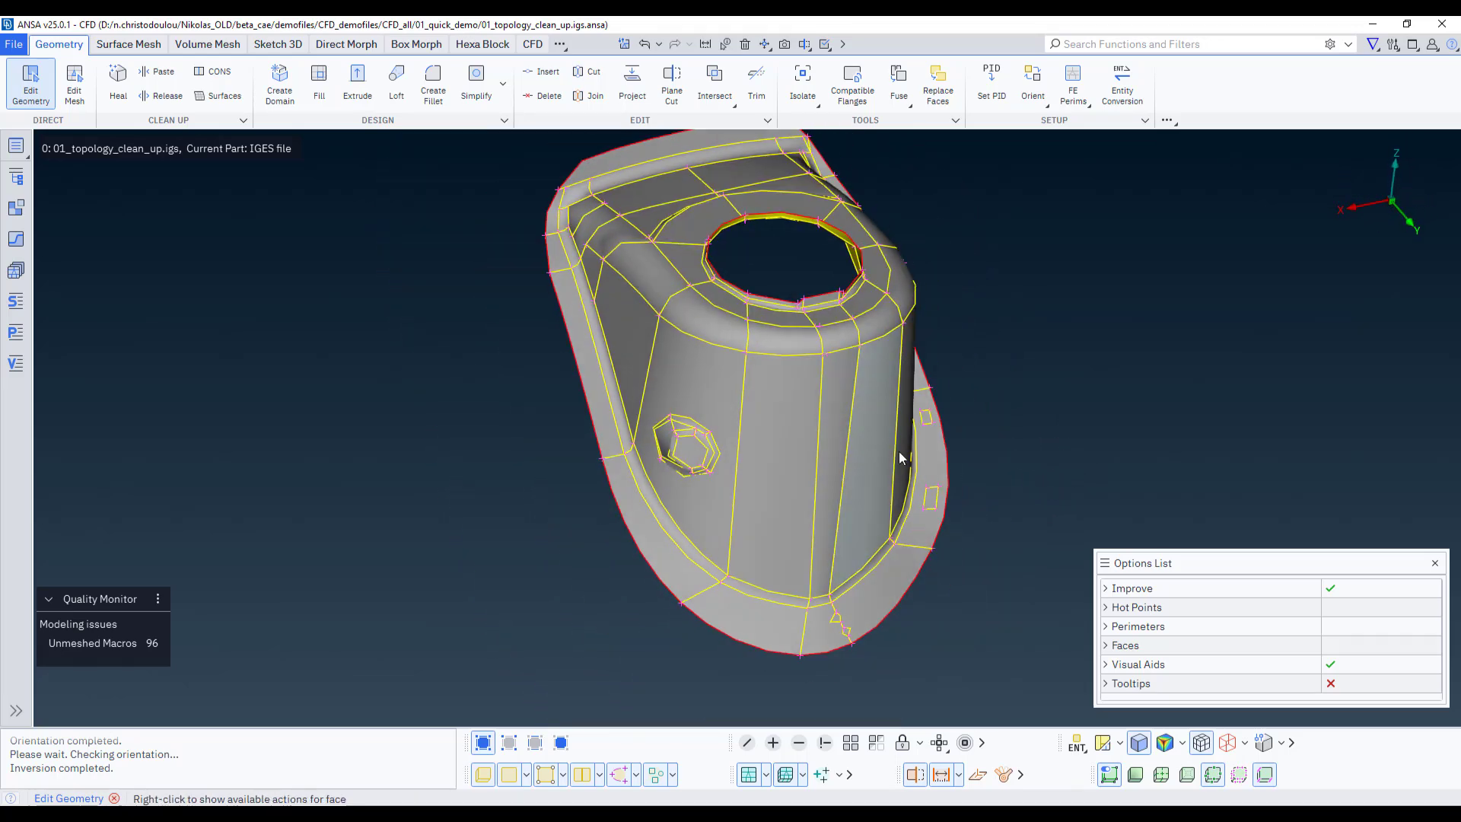
scroll(905, 457, "down", 1)
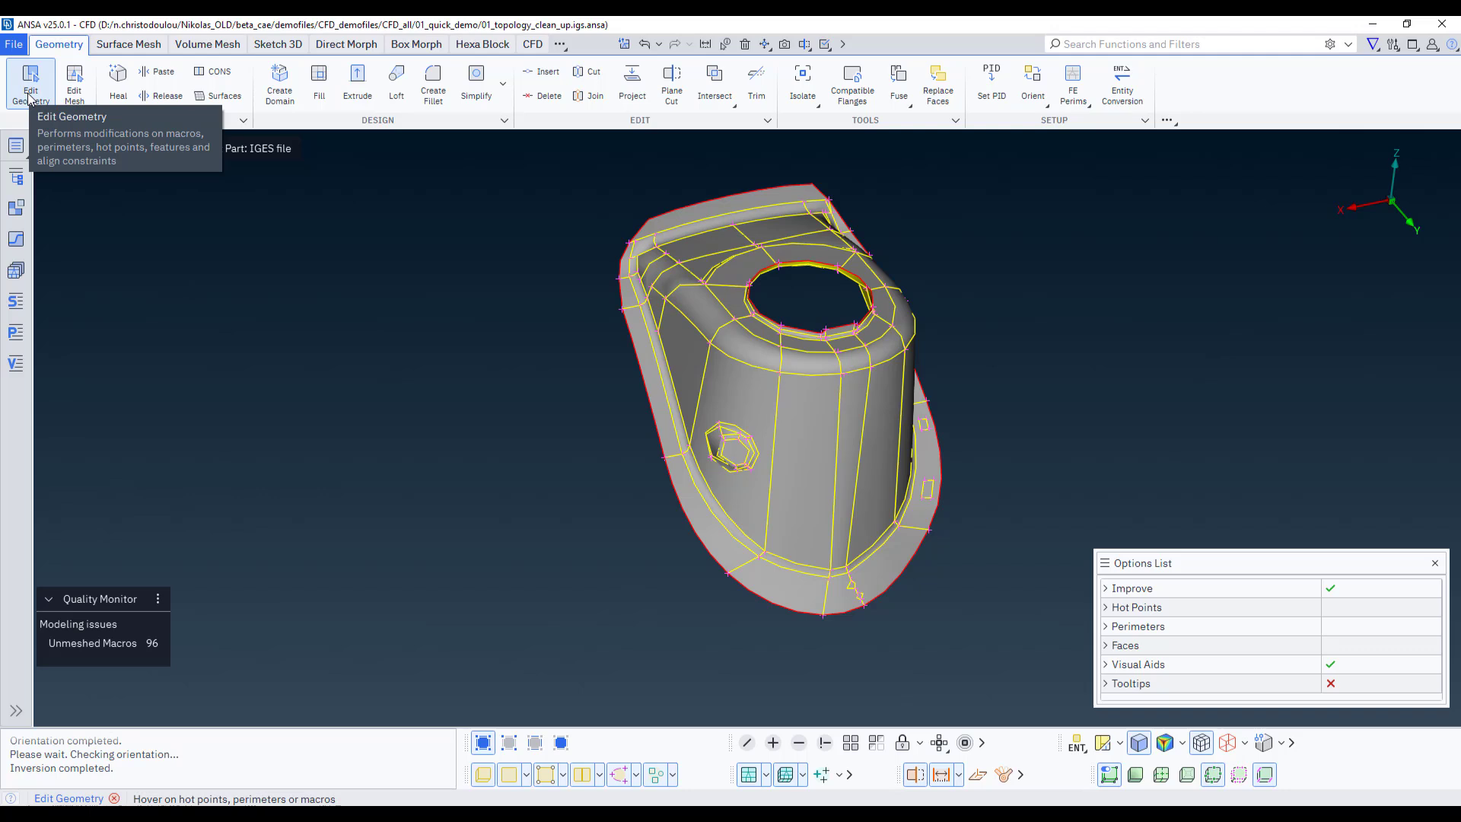
scroll(836, 327, "up", 3)
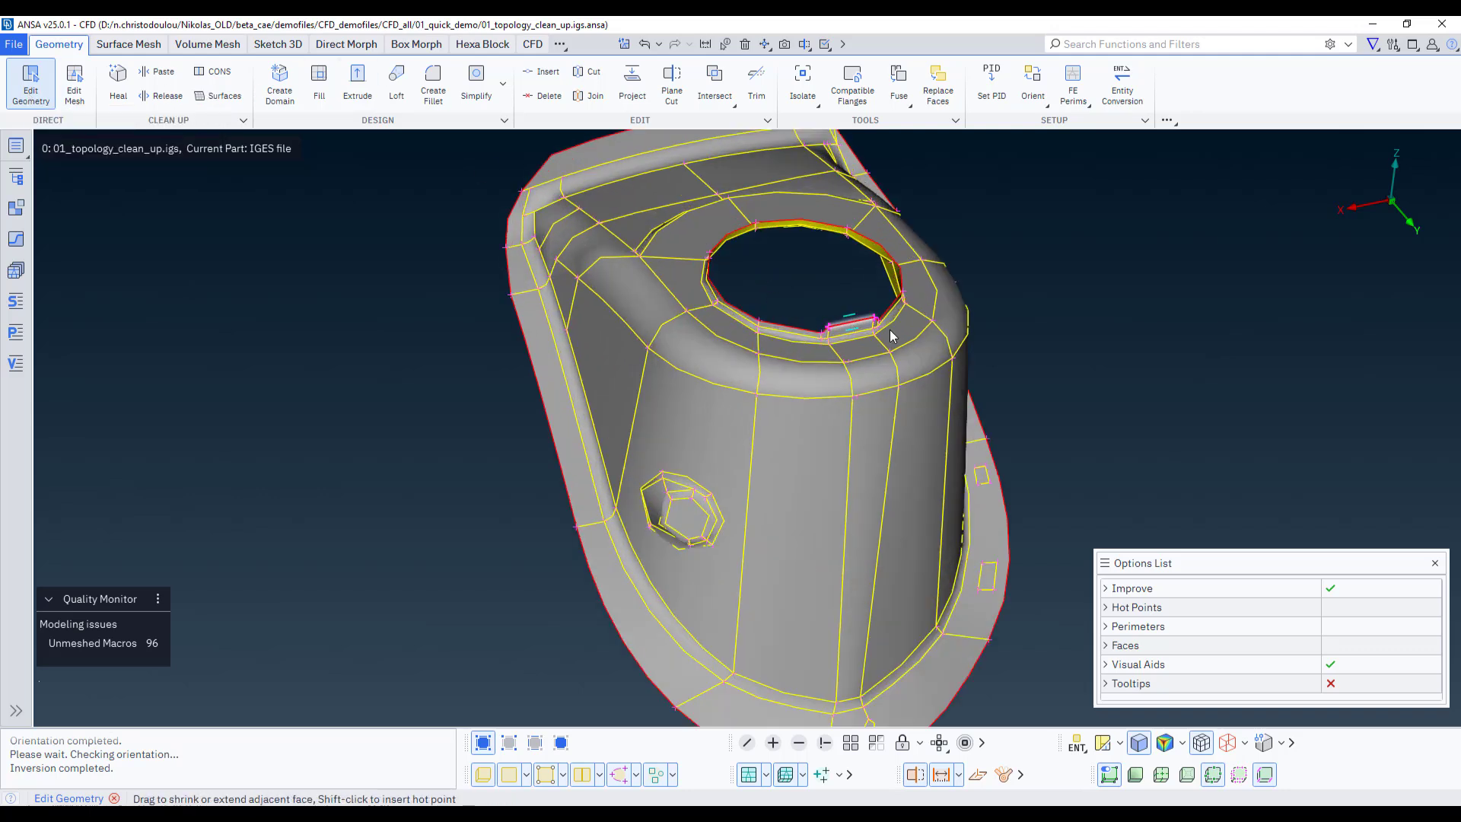
right_click_drag(1003, 322, 1010, 337, "ctrl")
middle_click_drag(1009, 337, 930, 337, "ctrl")
left_click_drag(931, 337, 919, 320, "ctrl")
middle_click_drag(919, 320, 967, 362, "ctrl")
left_click_drag(966, 362, 961, 359, "ctrl")
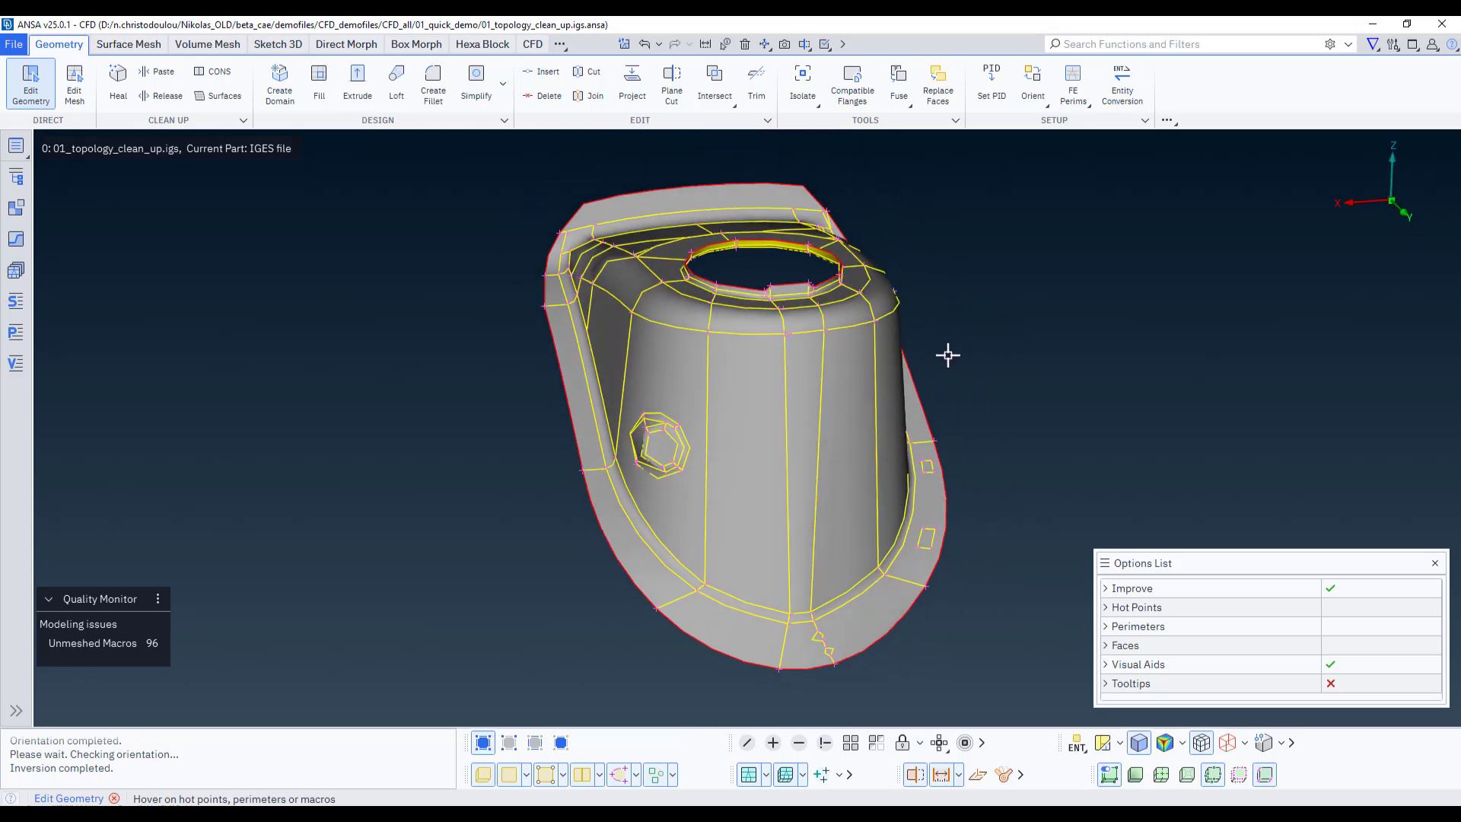
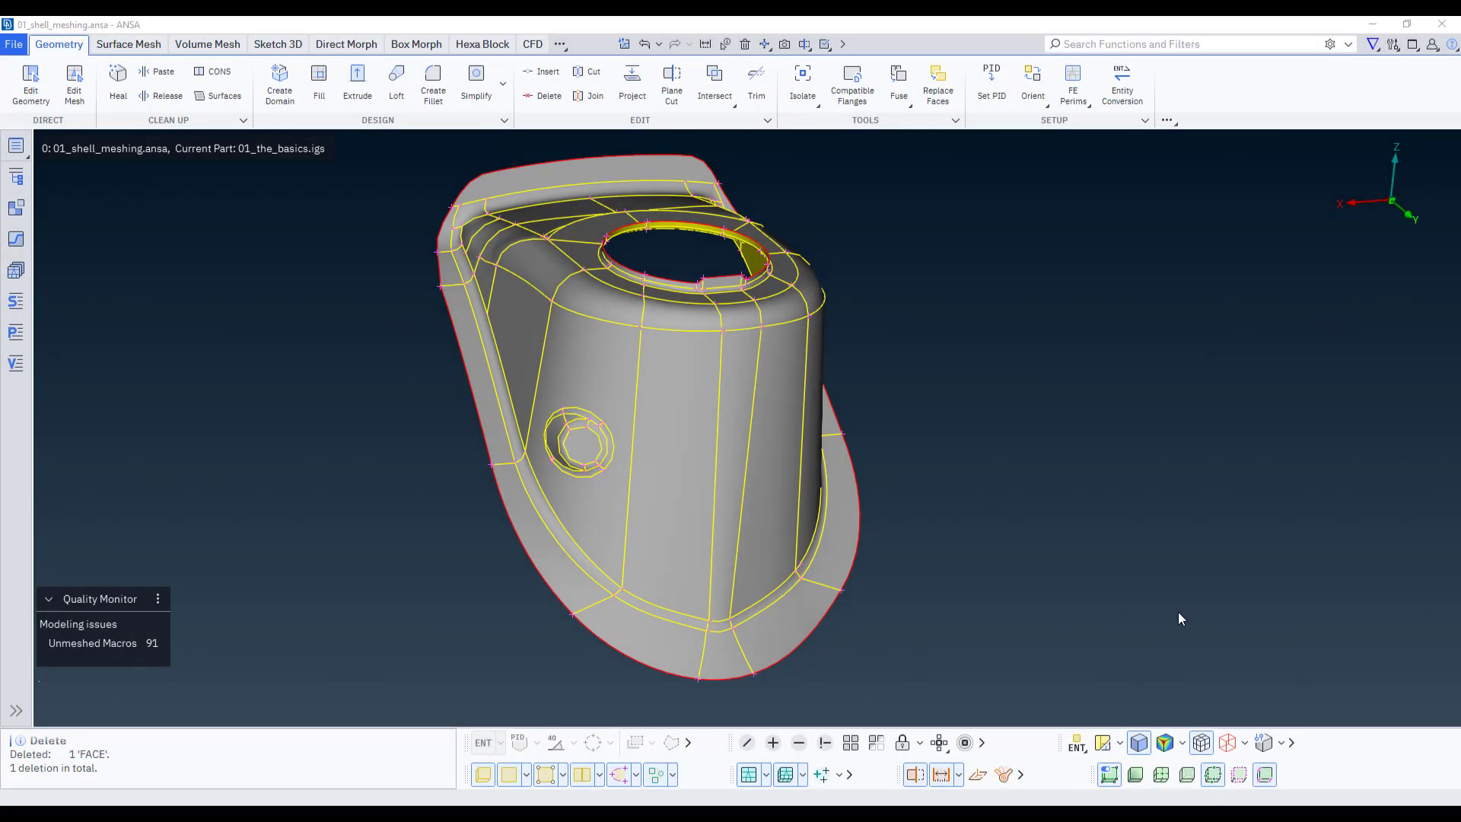
Review the surface mesh, shell criteria, volume mesh and solid criteria settings for the 01_shell_meshing.ansa part
left_click_drag(934, 554, 788, 559, "ctrl")
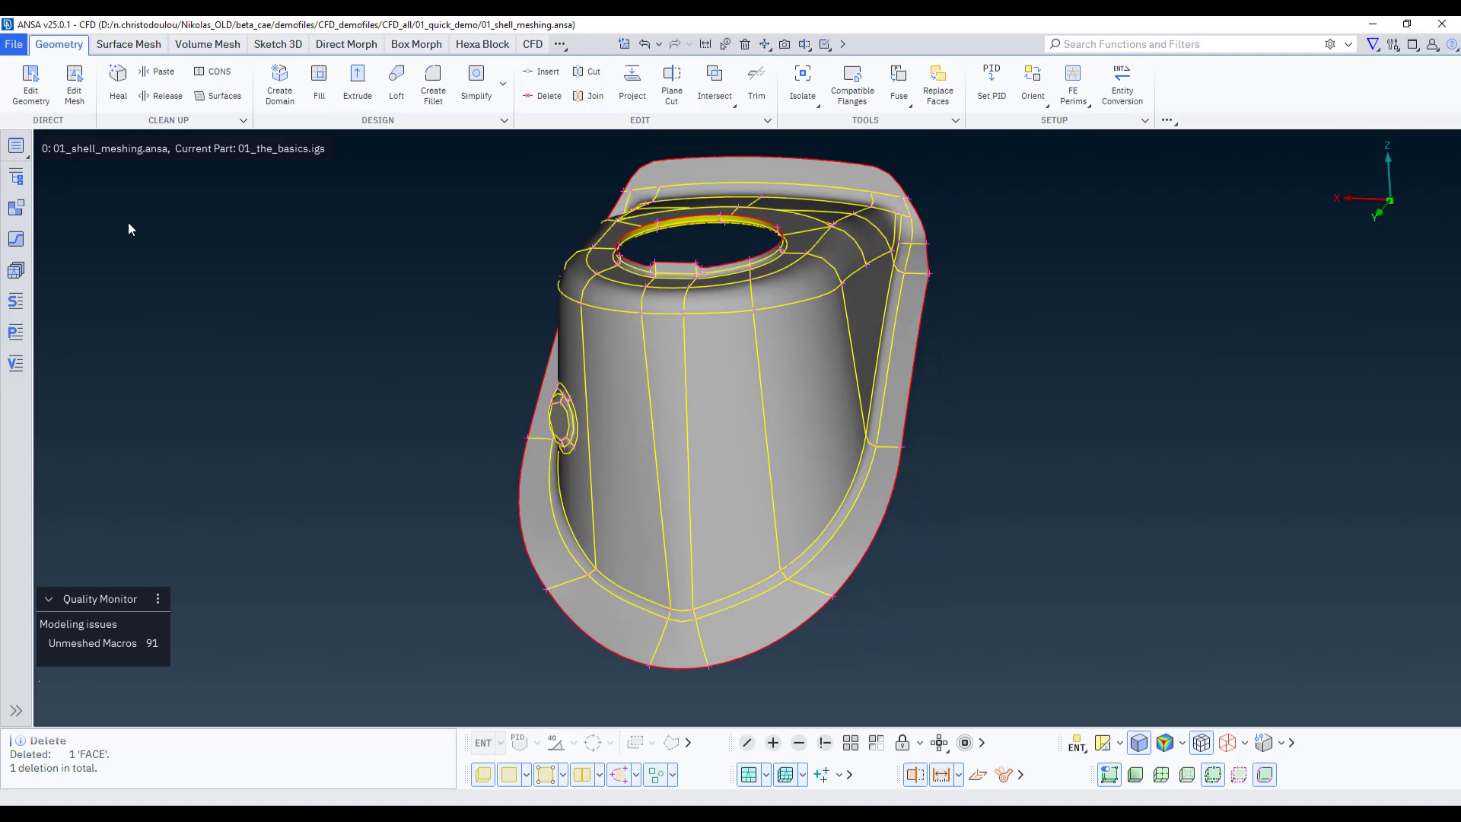
left_click(125, 44)
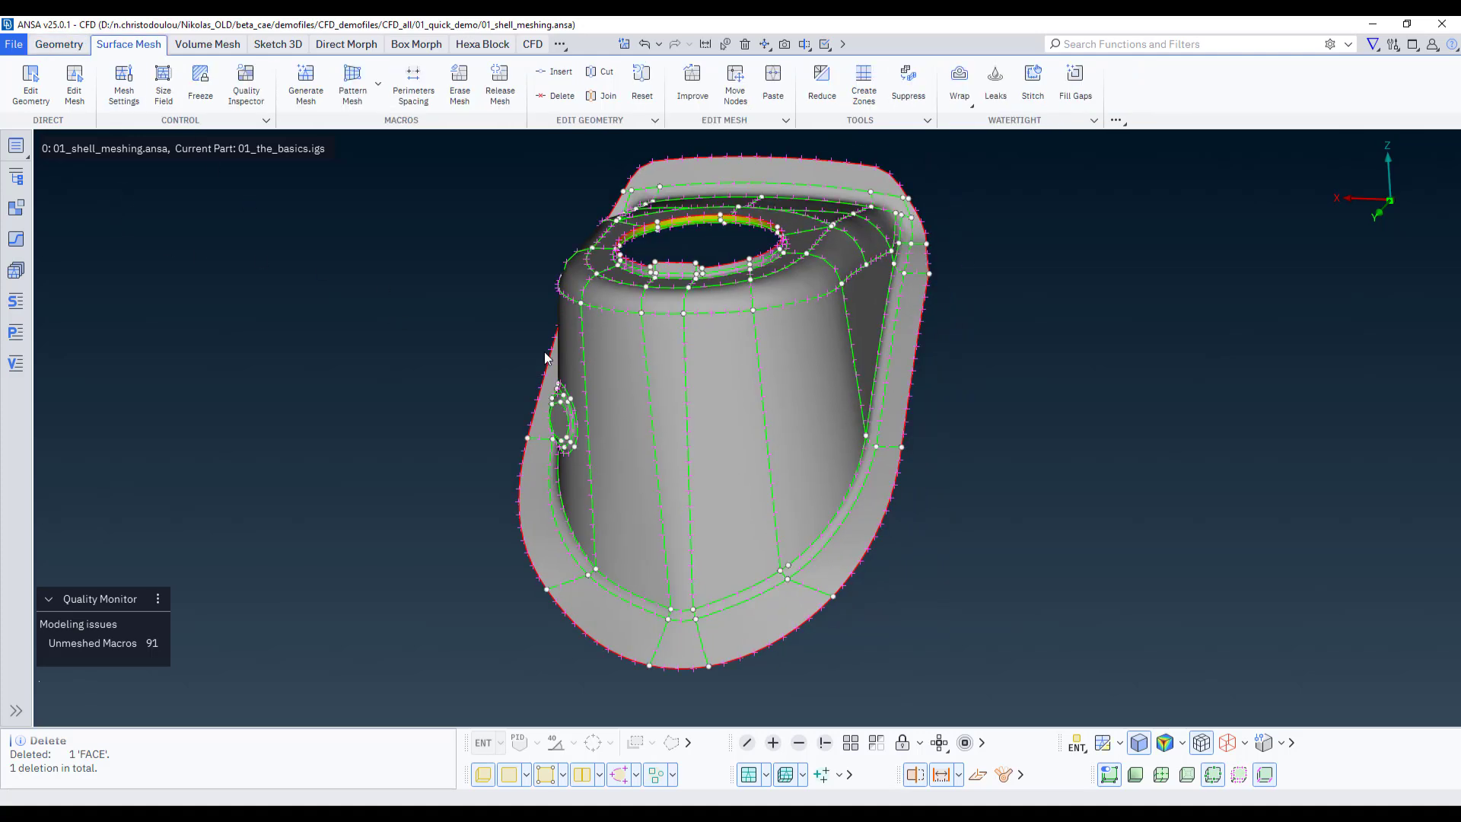
left_click_drag(546, 357, 578, 342, "ctrl")
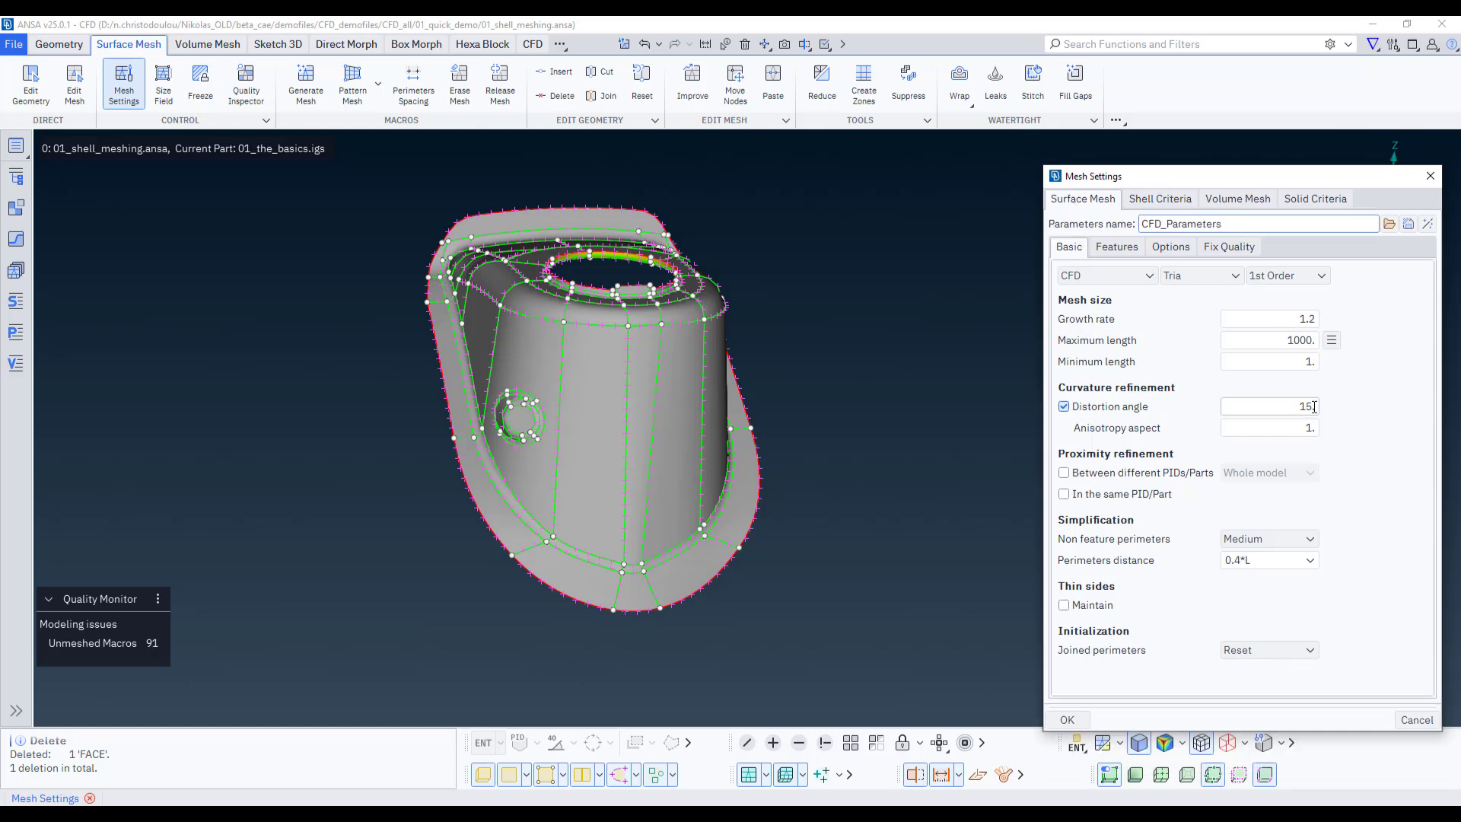
left_click(1154, 202)
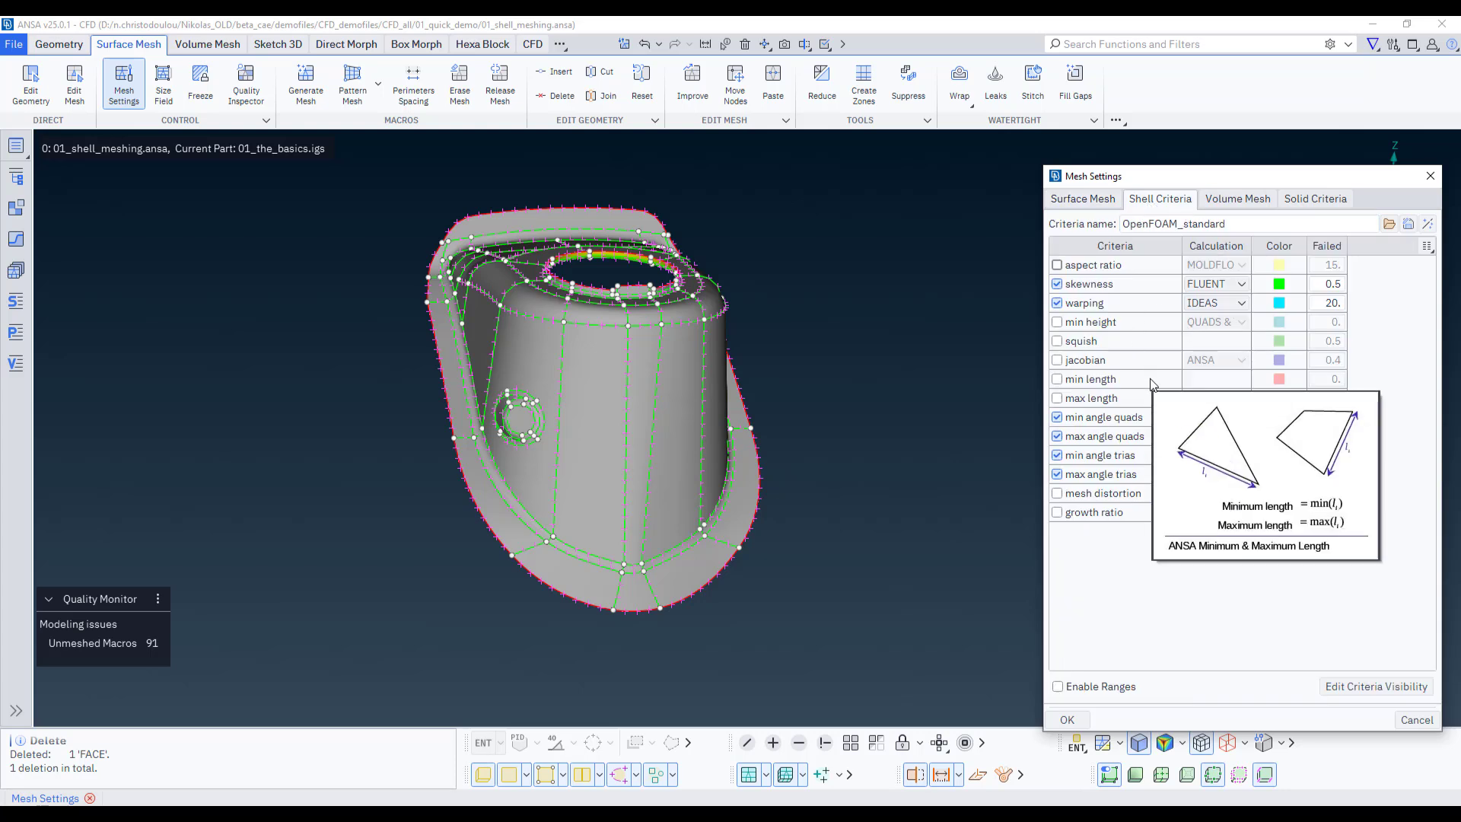
left_click(1234, 202)
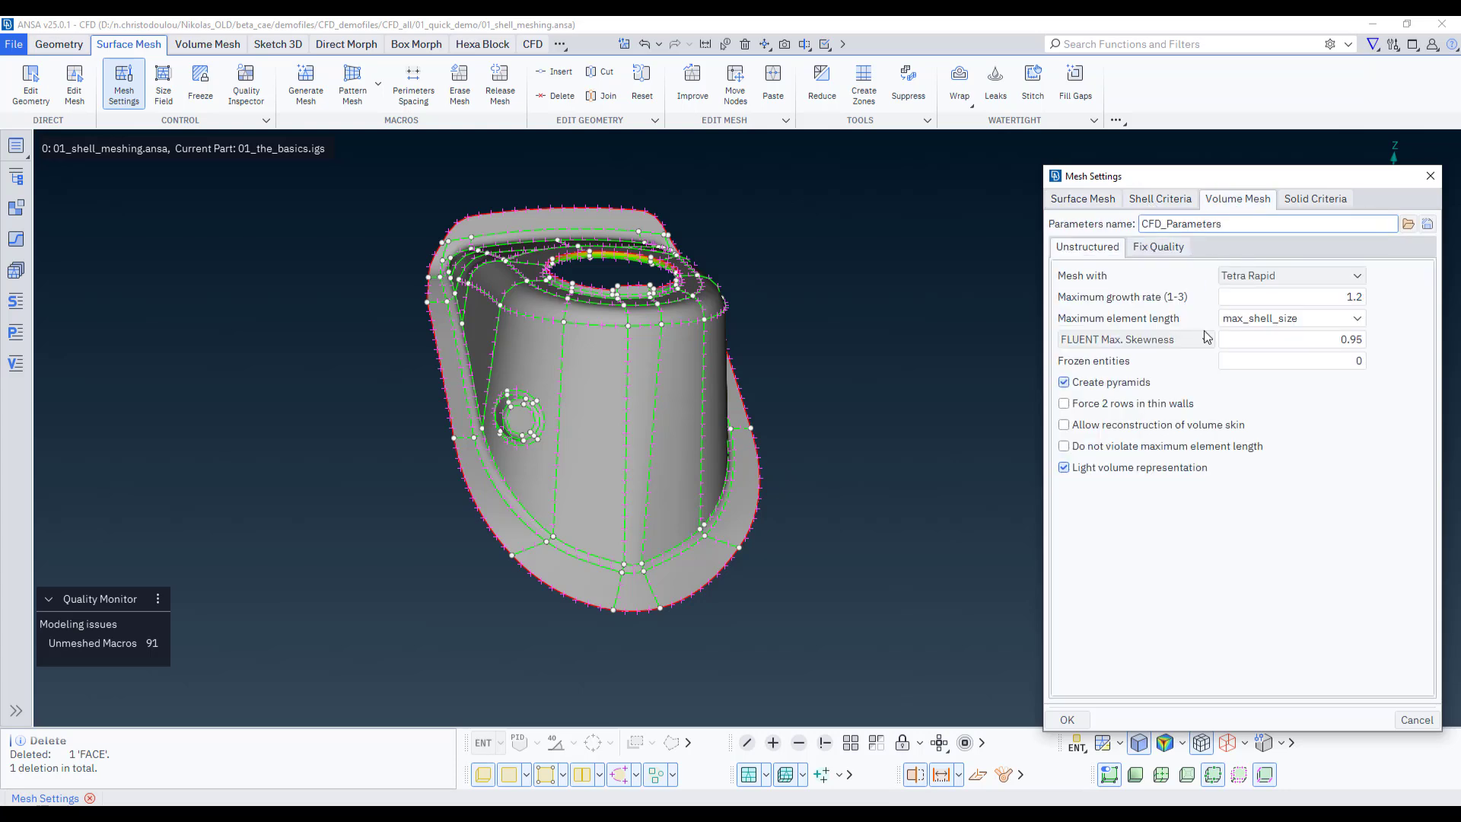
left_click(1321, 201)
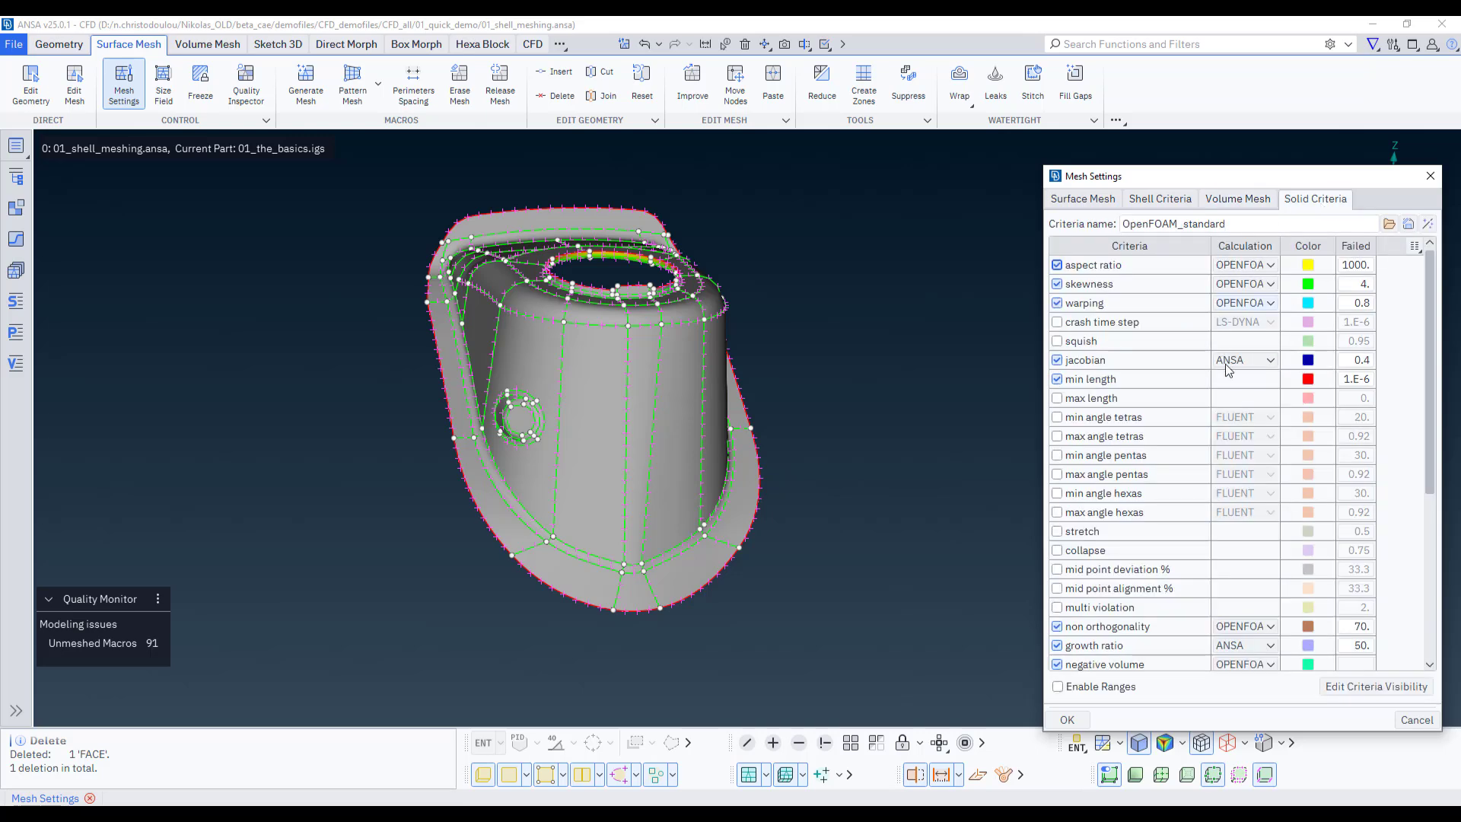
left_click(1070, 200)
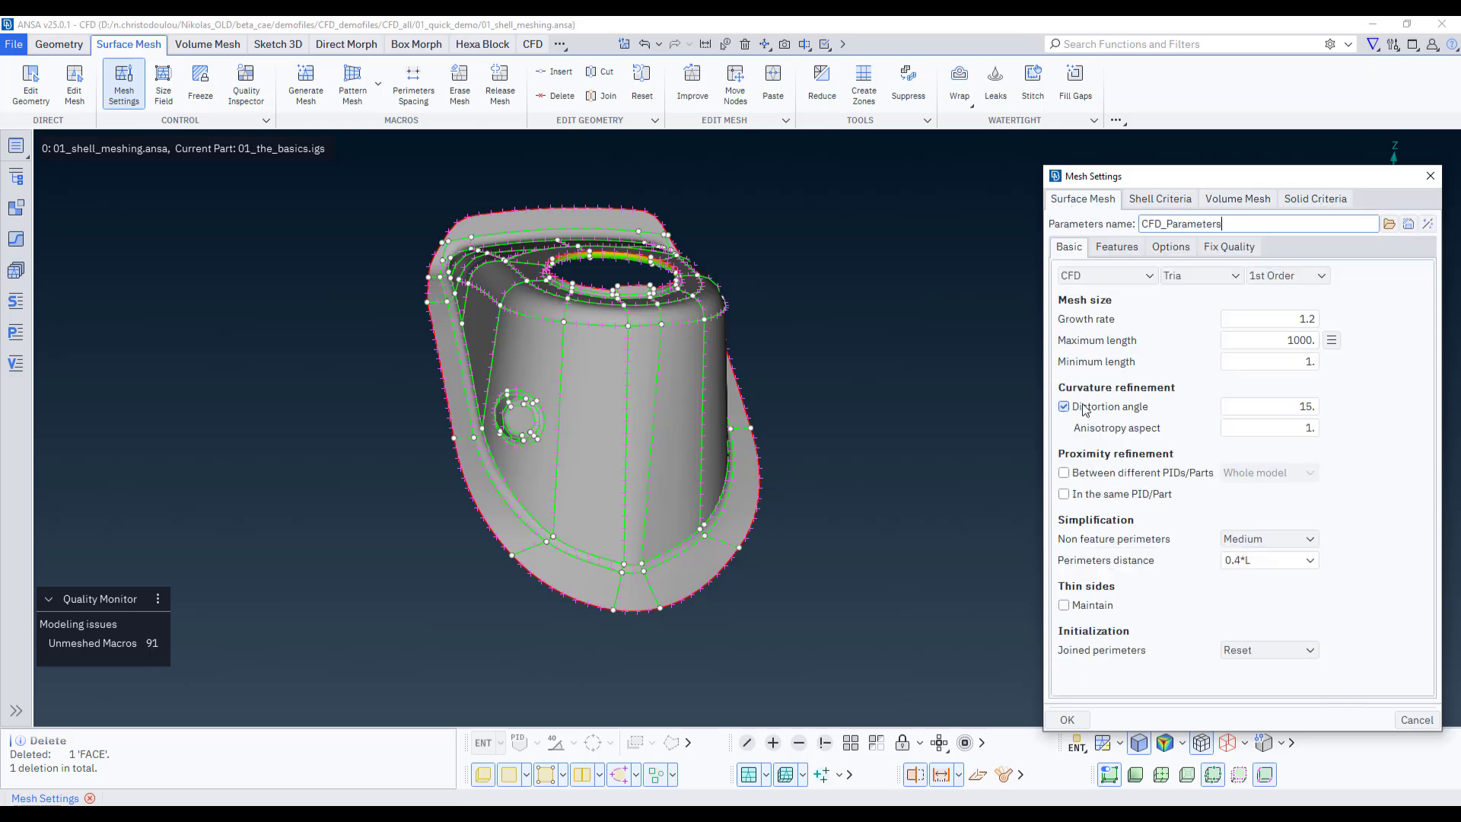
Set the maximum surface mesh length to 10 in the mesh settings and apply it
left_click_drag(1315, 340, 1224, 343)
type("10")
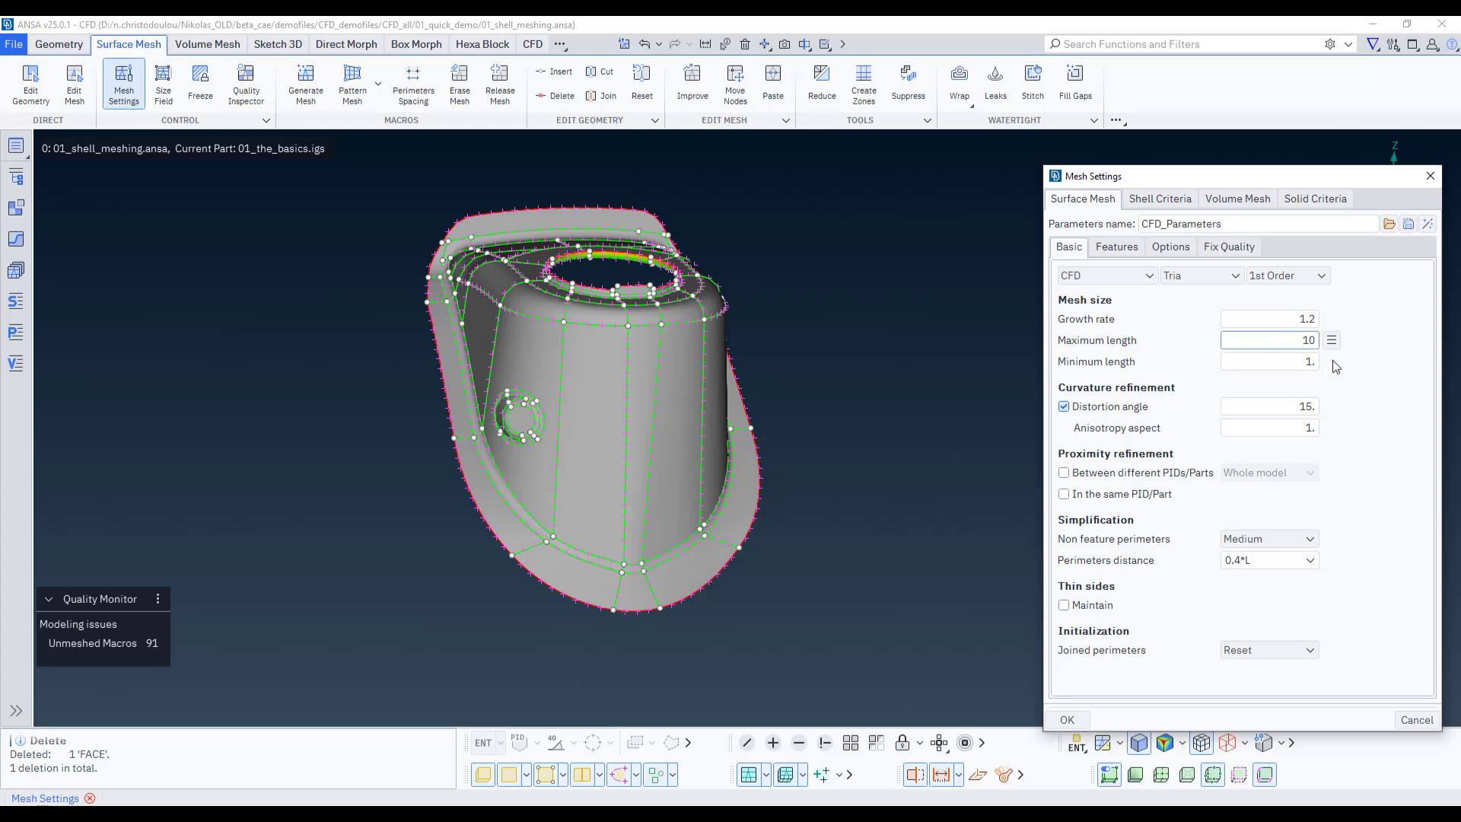
left_click(1066, 720)
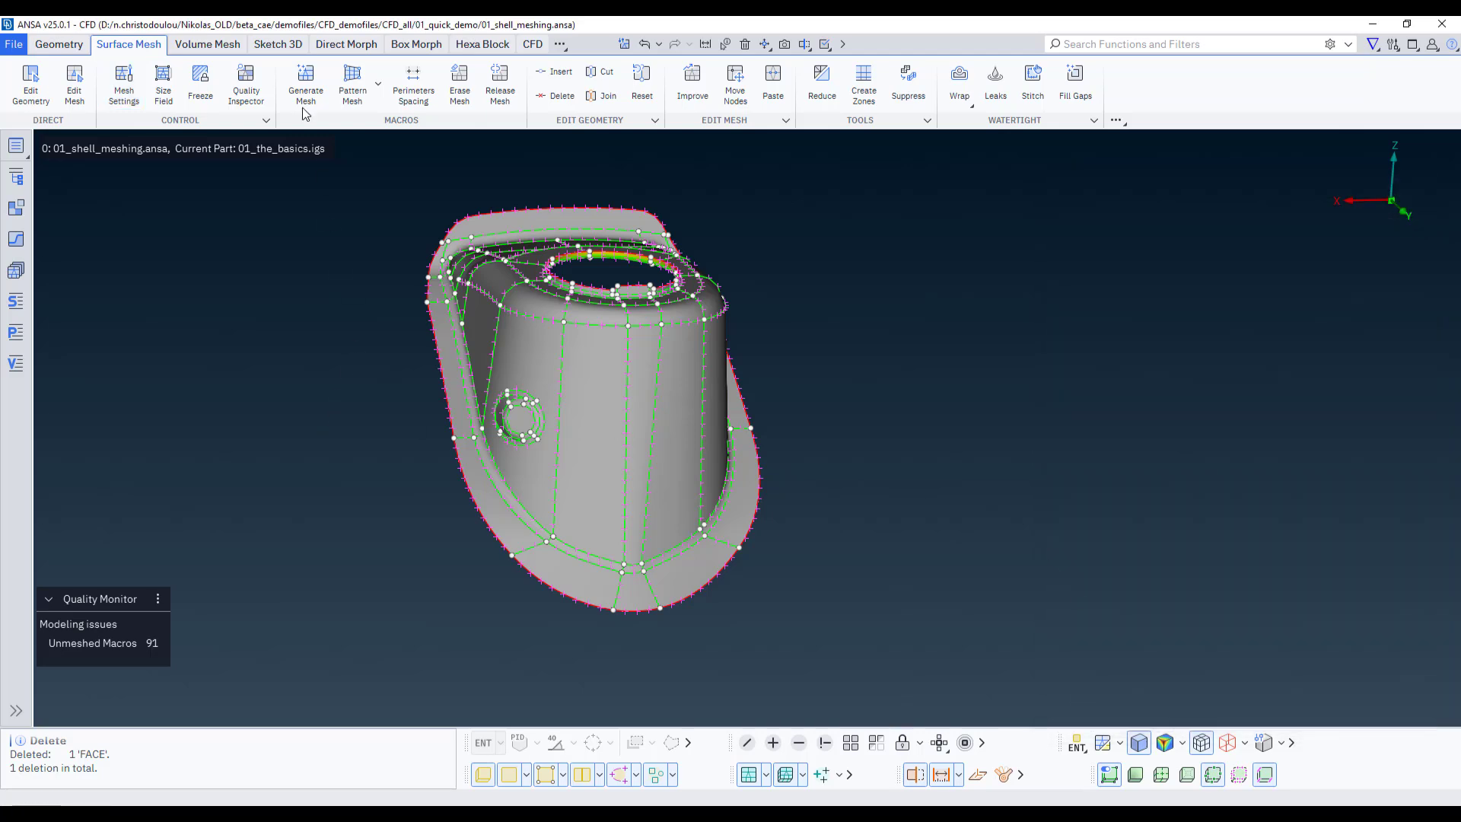
Generate a first-order CFD Tria mesh on all macros with maximum length 10 and minimum length 1
left_click(298, 95)
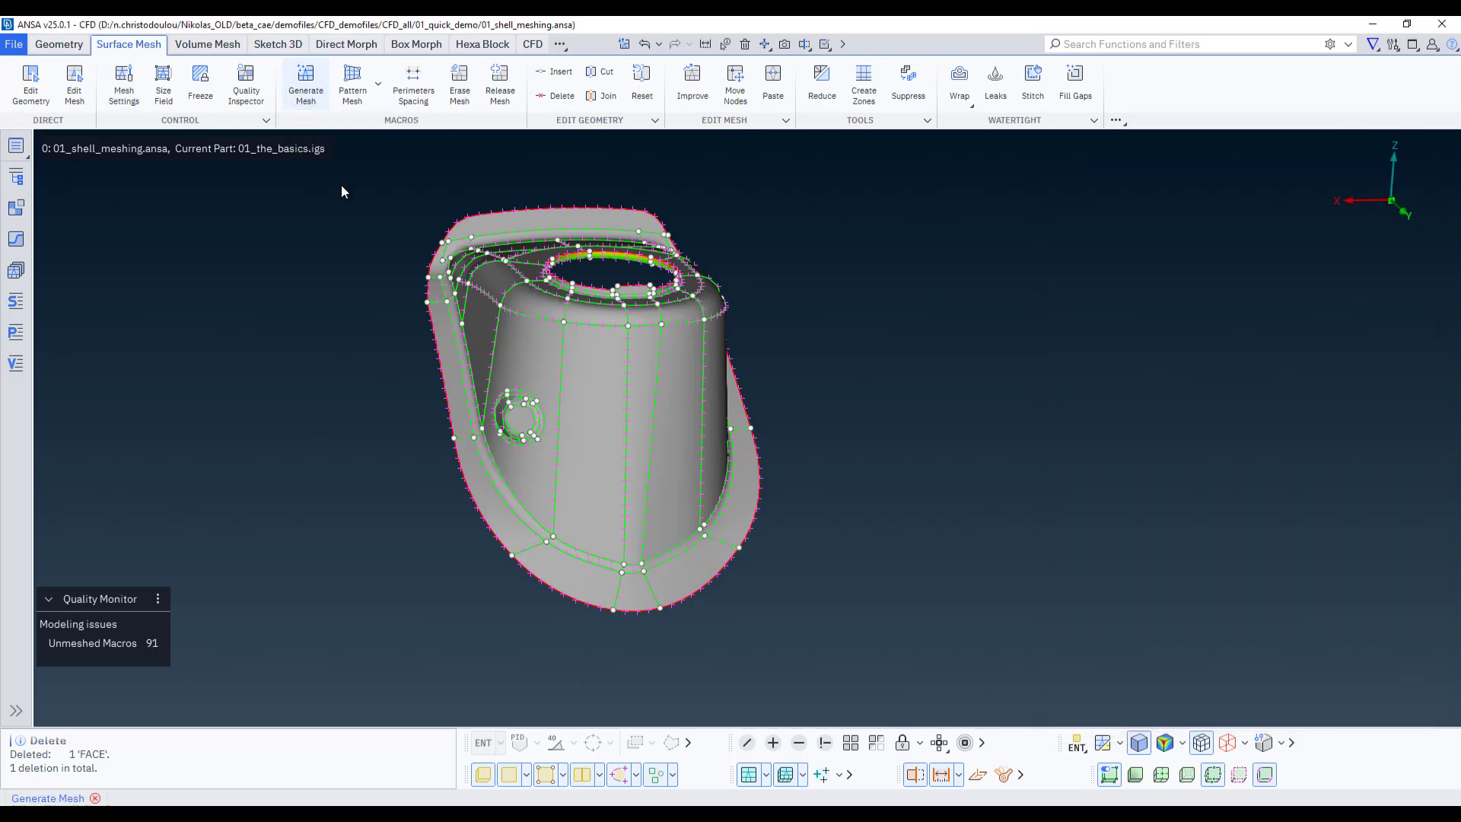
left_click_drag(330, 191, 862, 683)
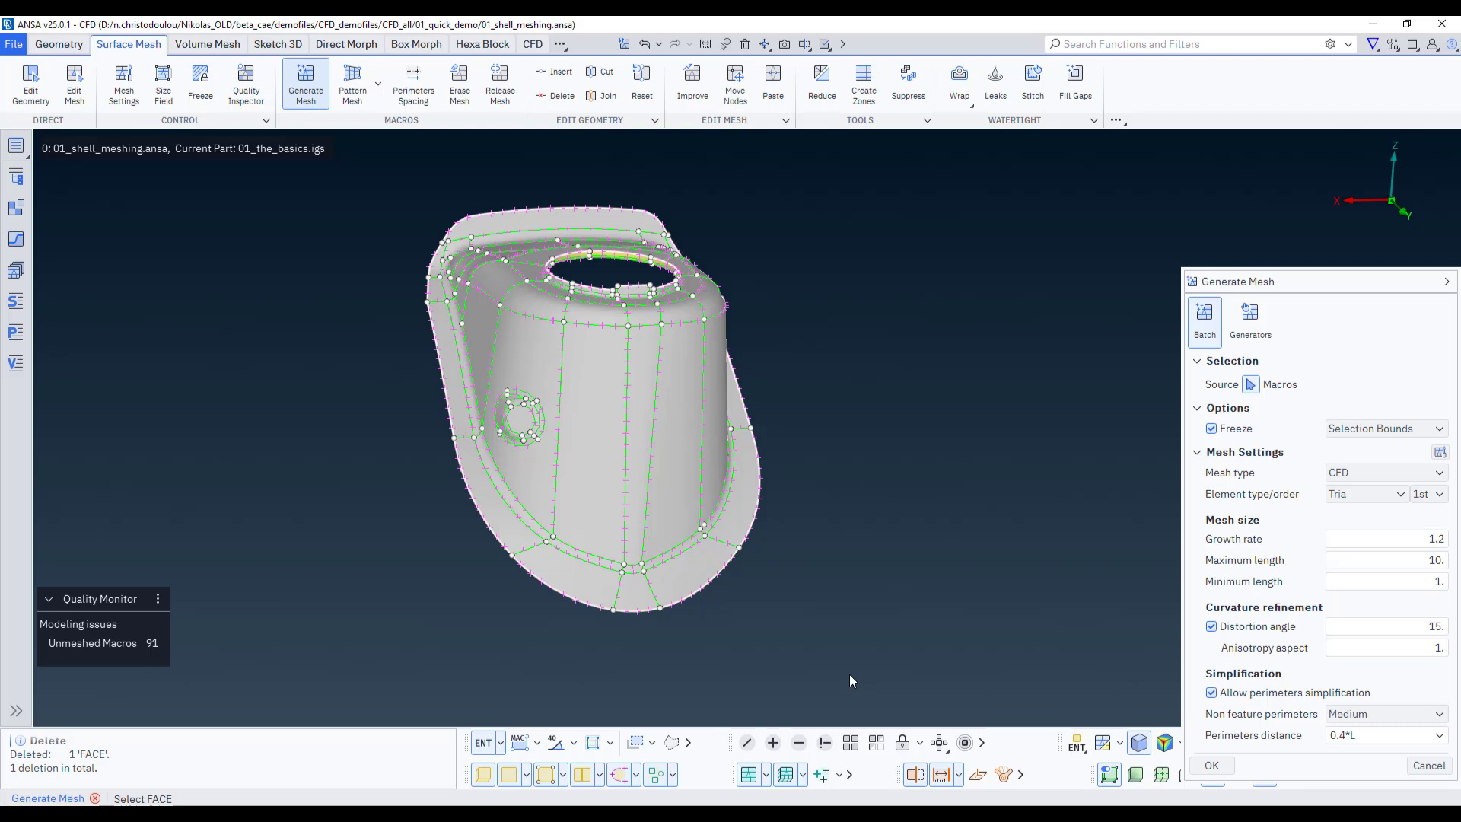
left_click_drag(1267, 283, 1236, 208)
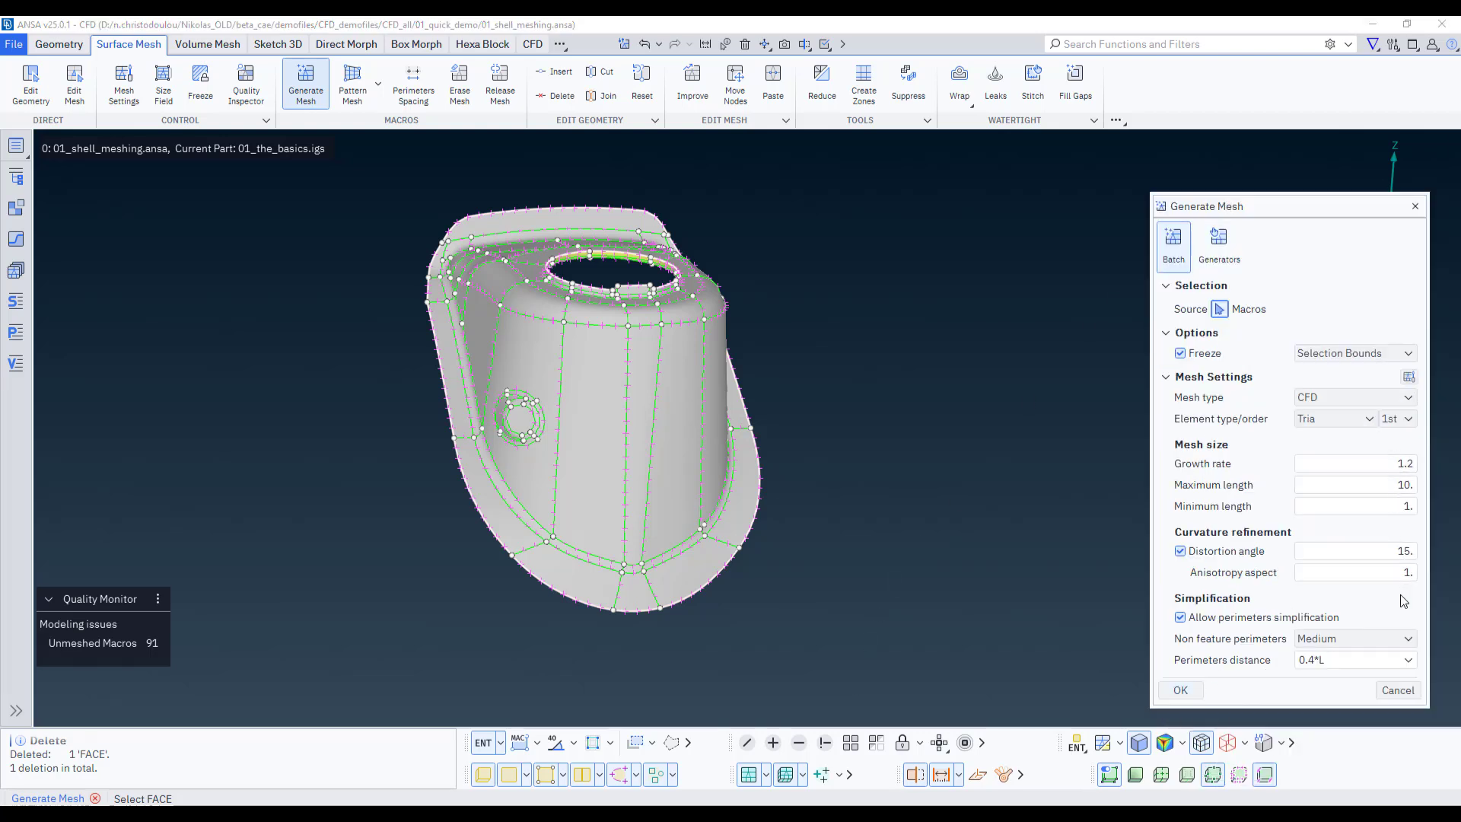
left_click(1400, 484)
left_click(1178, 690)
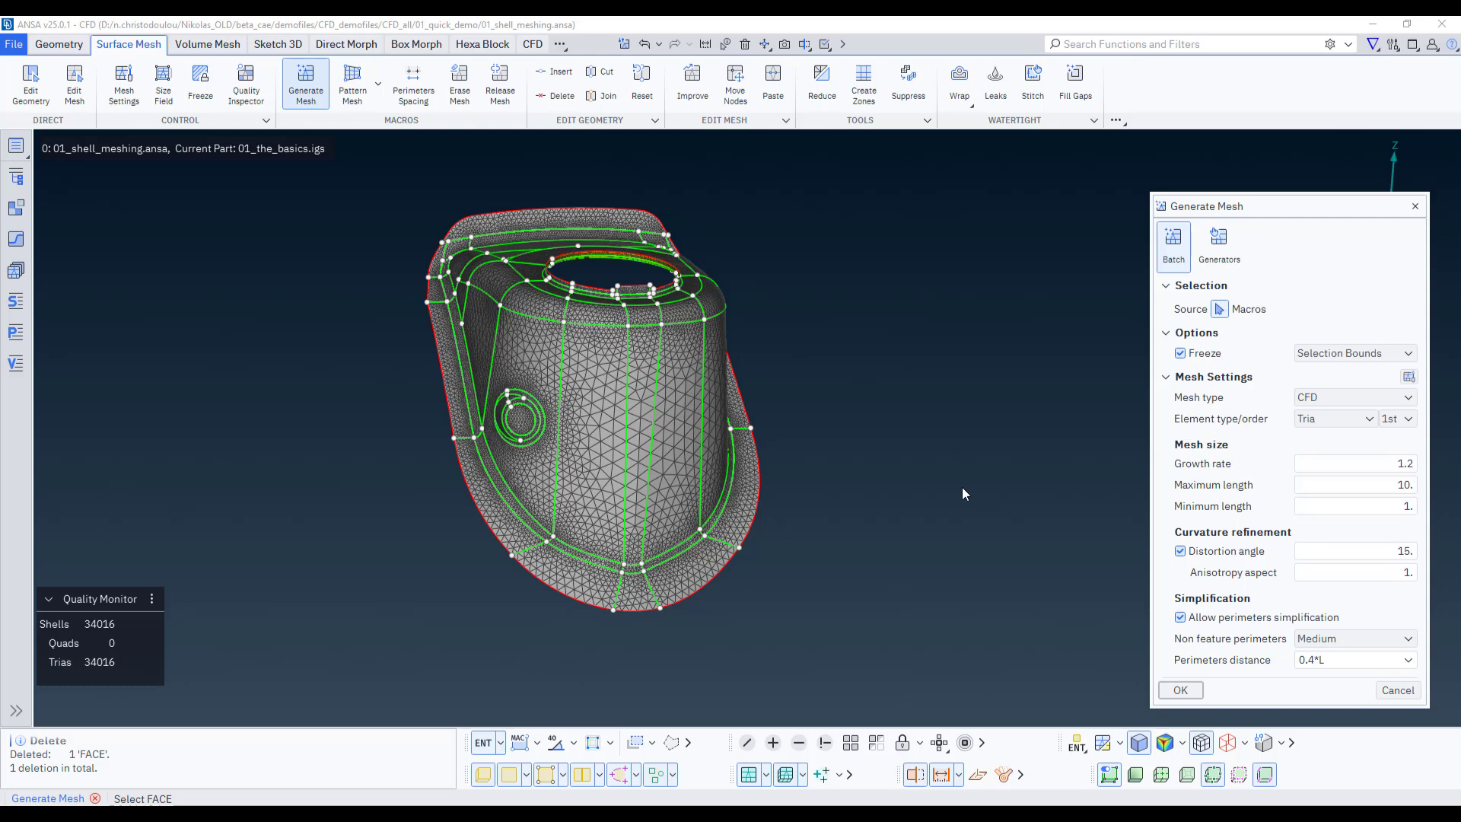
Change the mesh generation settings to Quad elements with minimum length 2 and maximum length 8
left_click(1318, 418)
left_click(1318, 459)
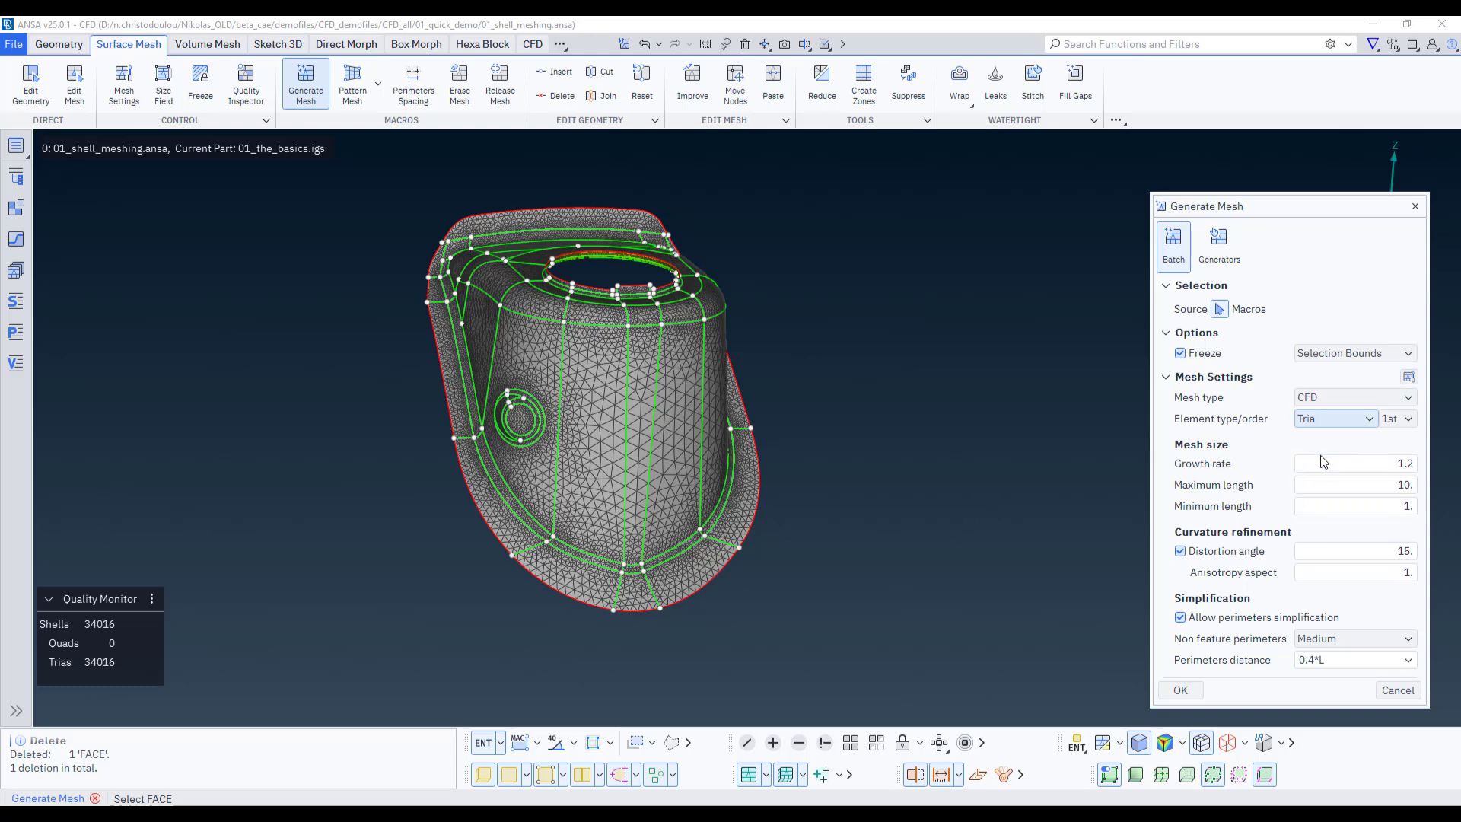
double_click(1389, 484)
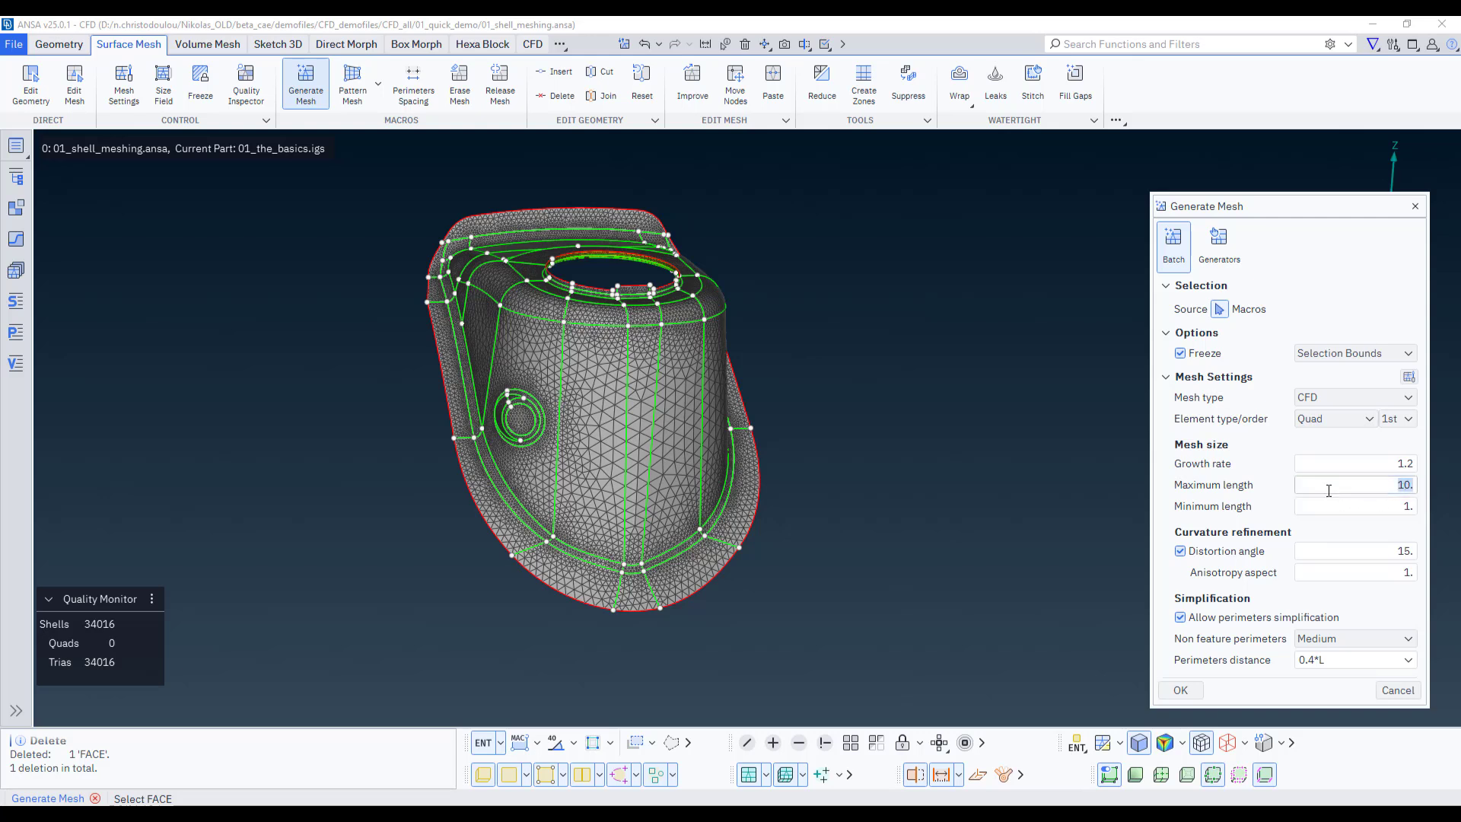
left_click_drag(1391, 509, 1420, 489)
type("2")
type("8")
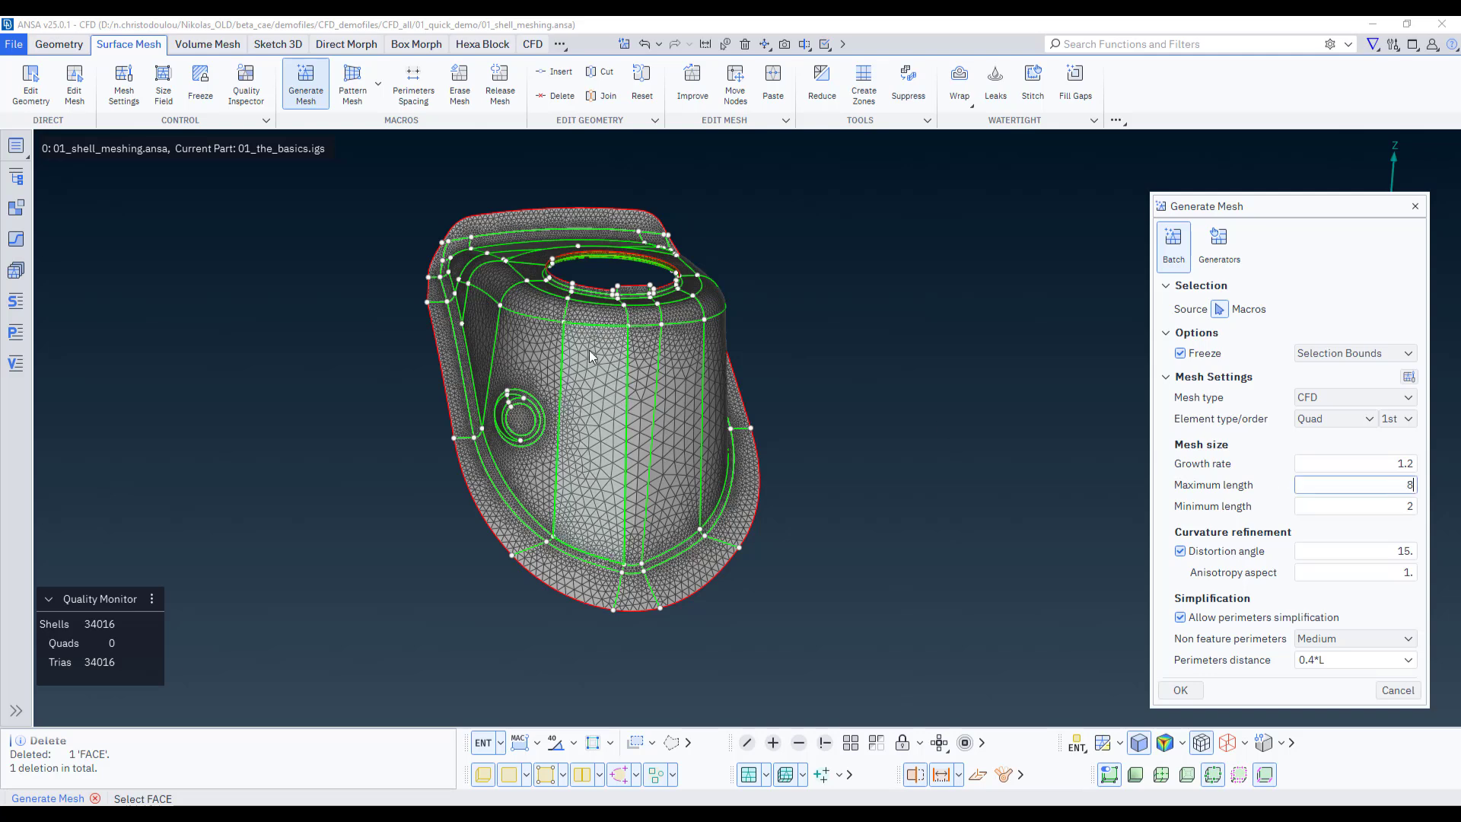
Regenerate the mesh on all macros with the Quad settings and inspect the meshed part up close
left_click_drag(343, 176, 885, 613)
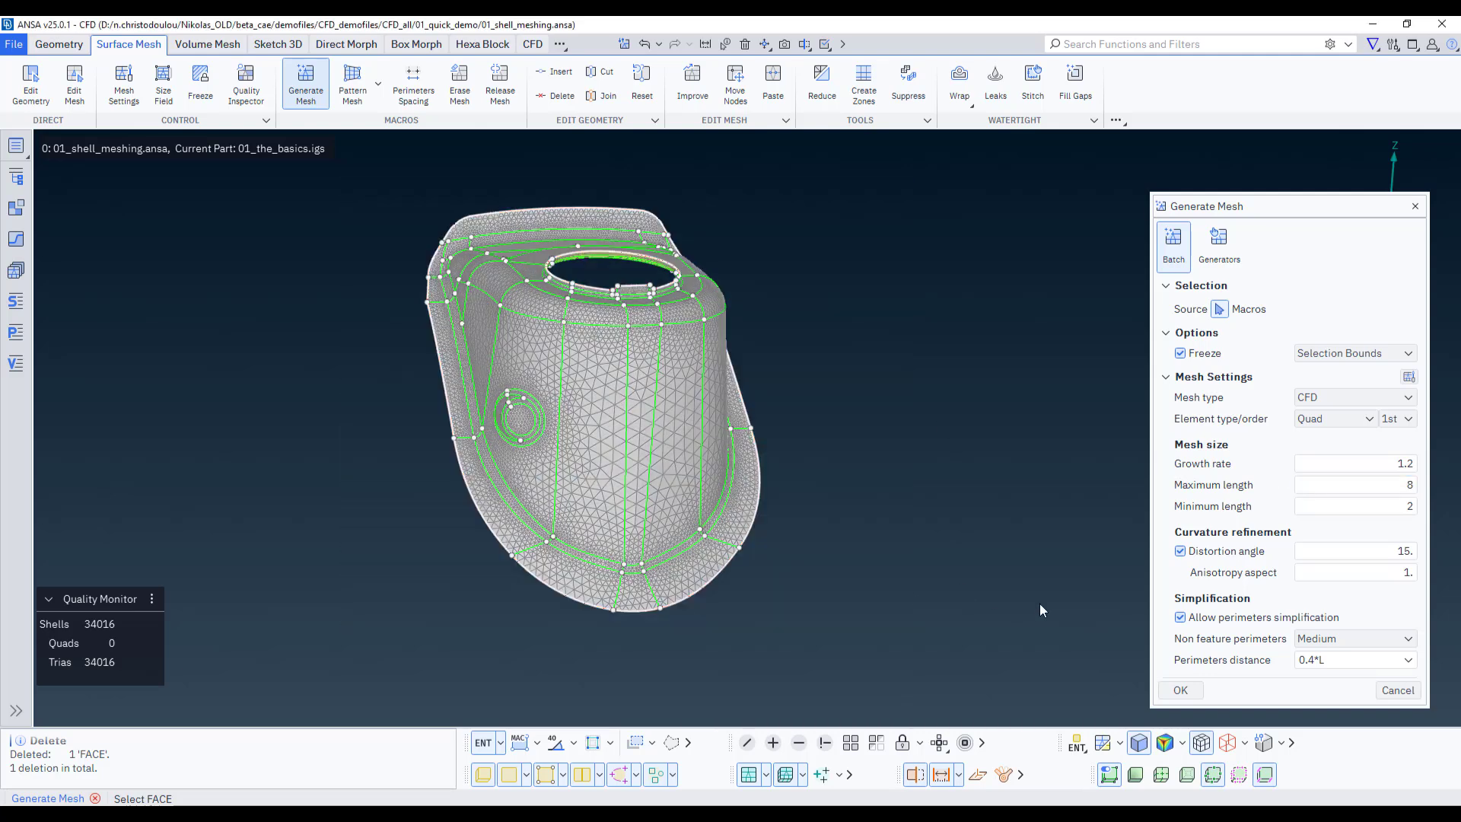
middle_click(892, 531)
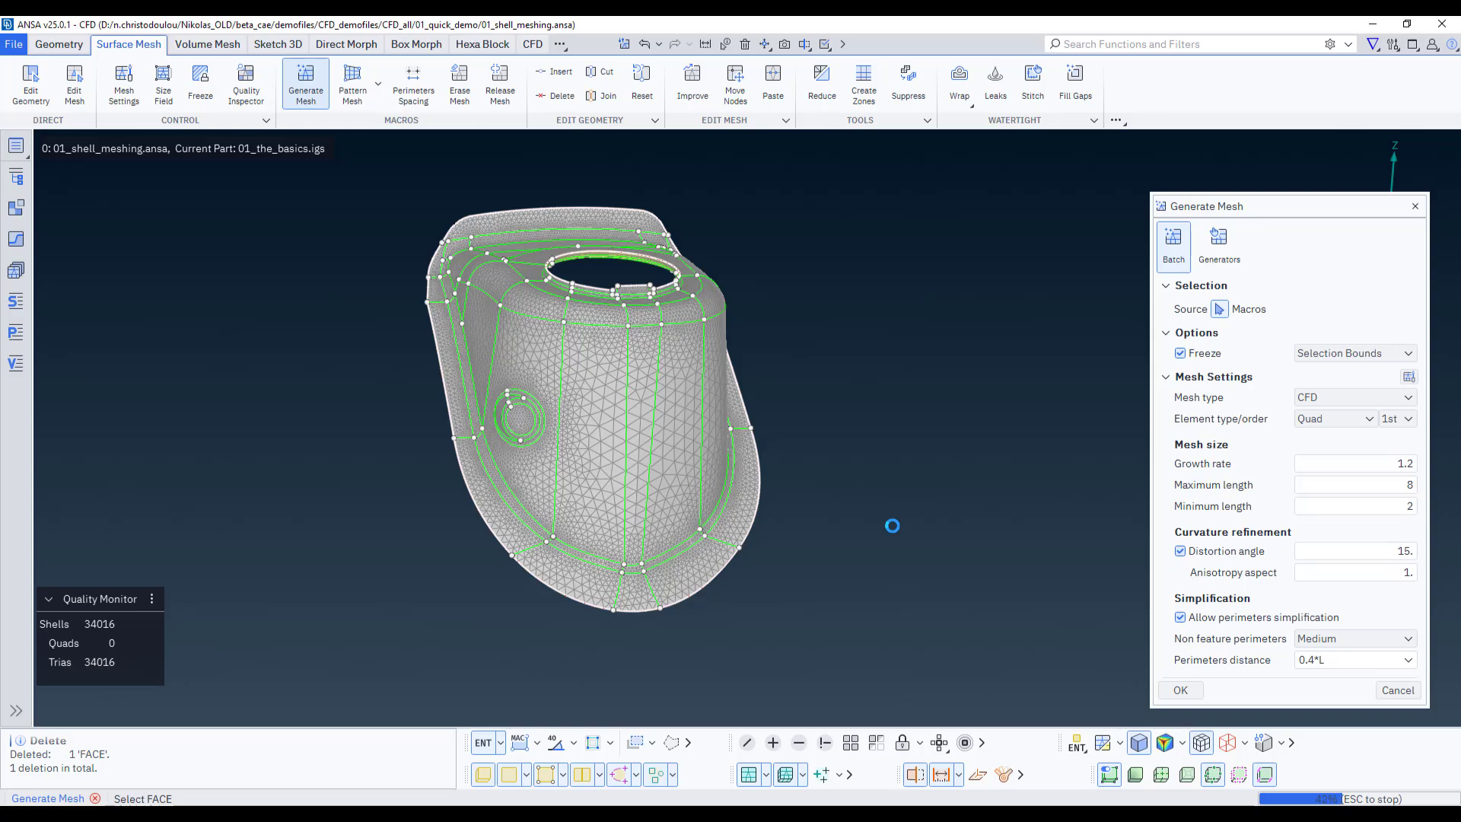
scroll(751, 399, "up", 2)
left_click_drag(749, 398, 667, 415, "ctrl")
scroll(688, 418, "up", 2)
middle_click_drag(697, 418, 715, 431, "ctrl")
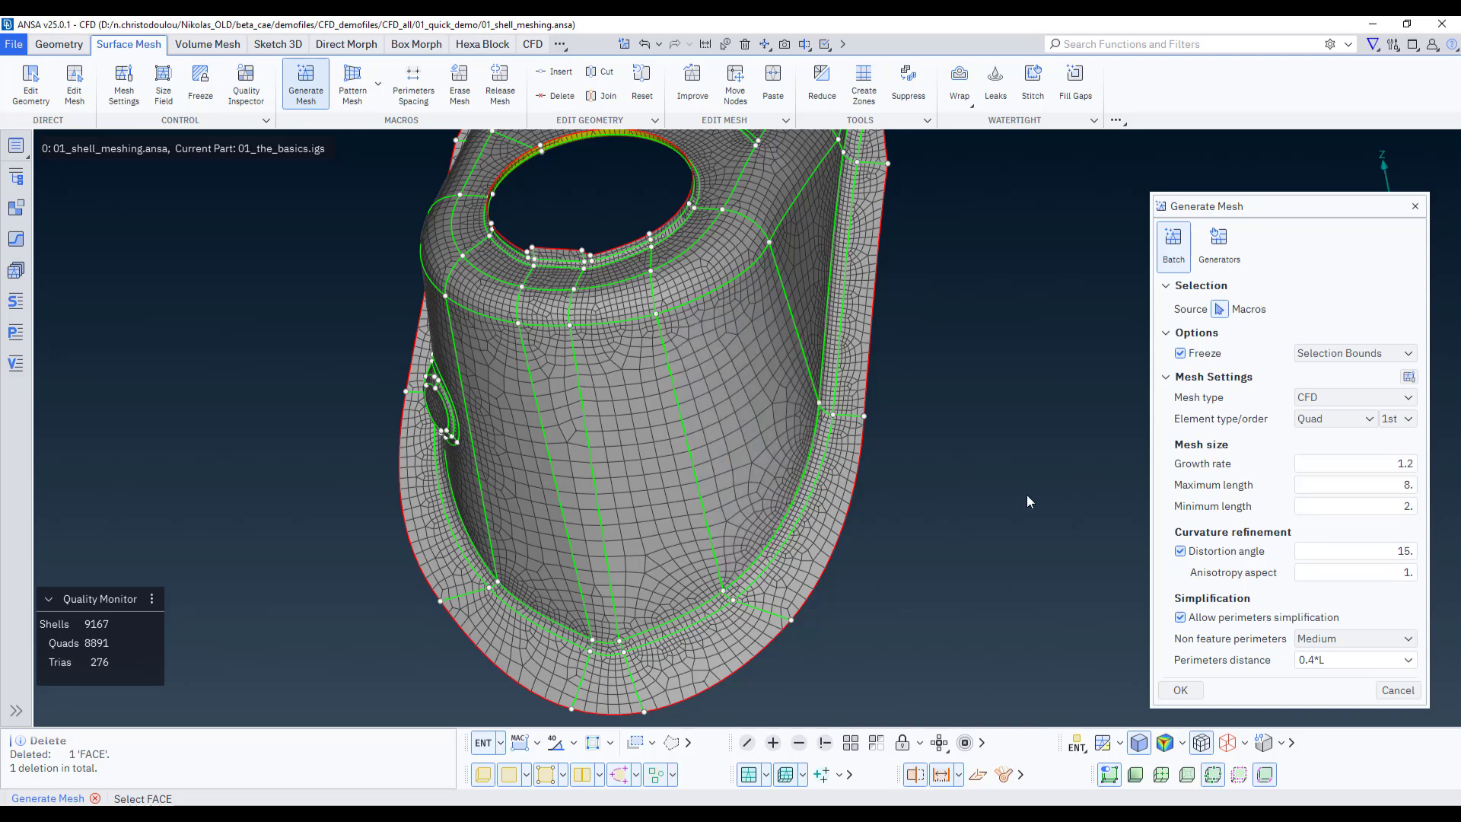
Examine the whole quad-meshed part from the front and leave mesh generation
left_click_drag(1025, 494, 1044, 475, "ctrl")
scroll(1032, 487, "down", 2)
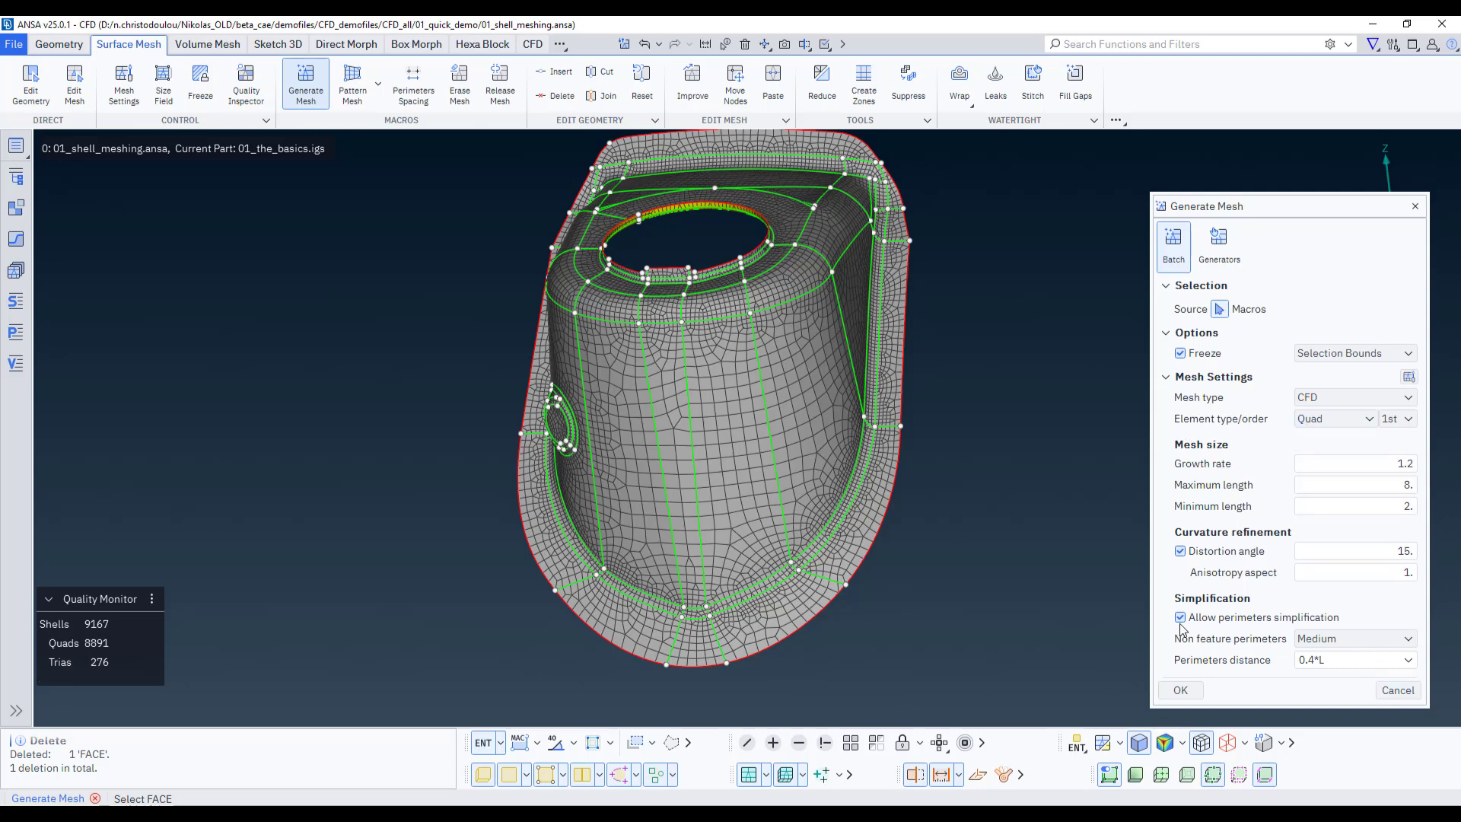
scroll(1238, 635, "down", 2)
left_click(1395, 687)
middle_click_drag(1173, 583, 1088, 522, "ctrl")
left_click_drag(1088, 522, 1056, 477, "ctrl")
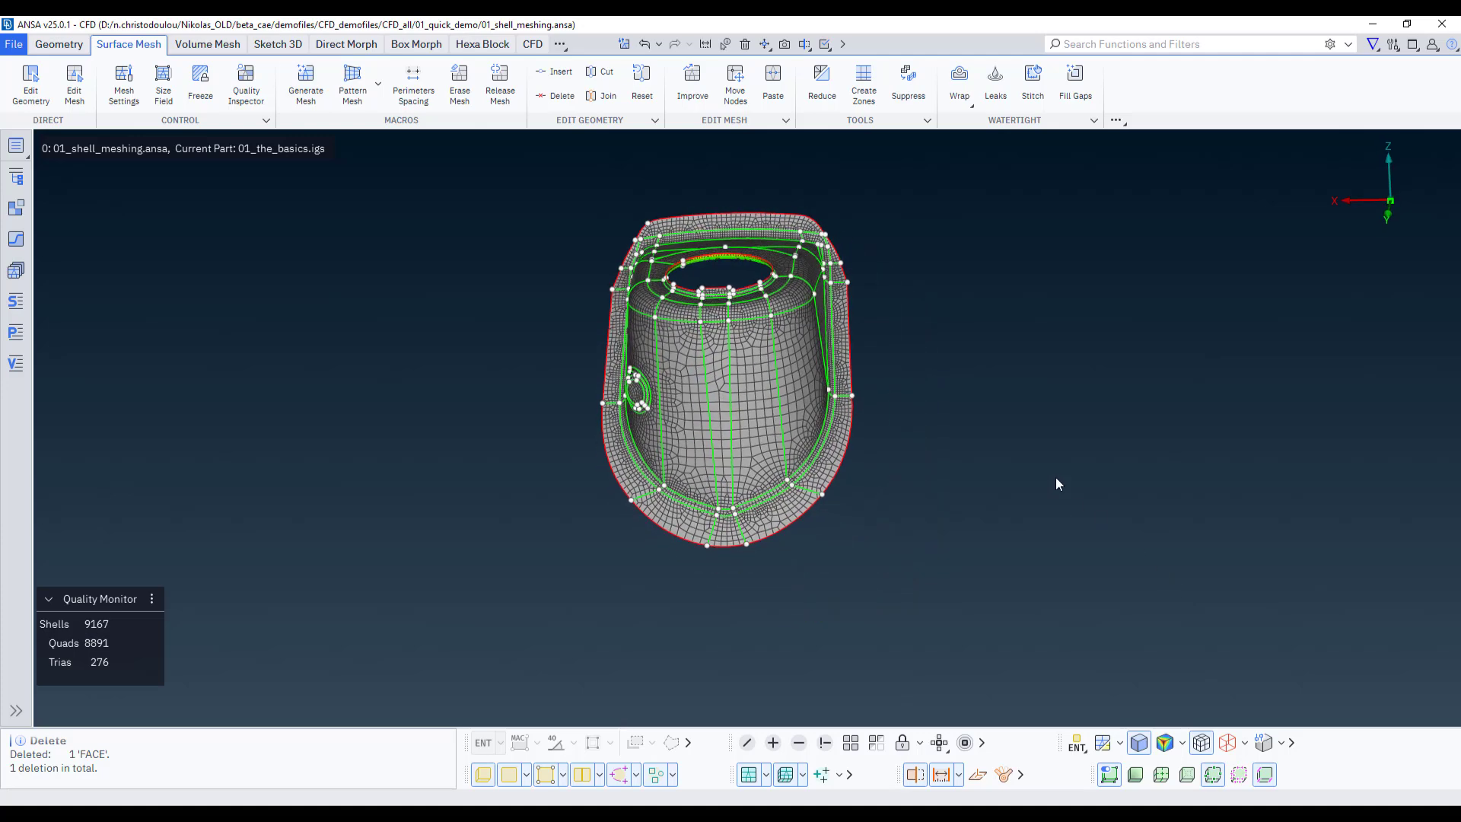
middle_click_drag(1065, 502, 1084, 523, "ctrl")
Apply General perimeter spacing with length 20 to all perimeters of the part, erasing the existing mesh
left_click(411, 85)
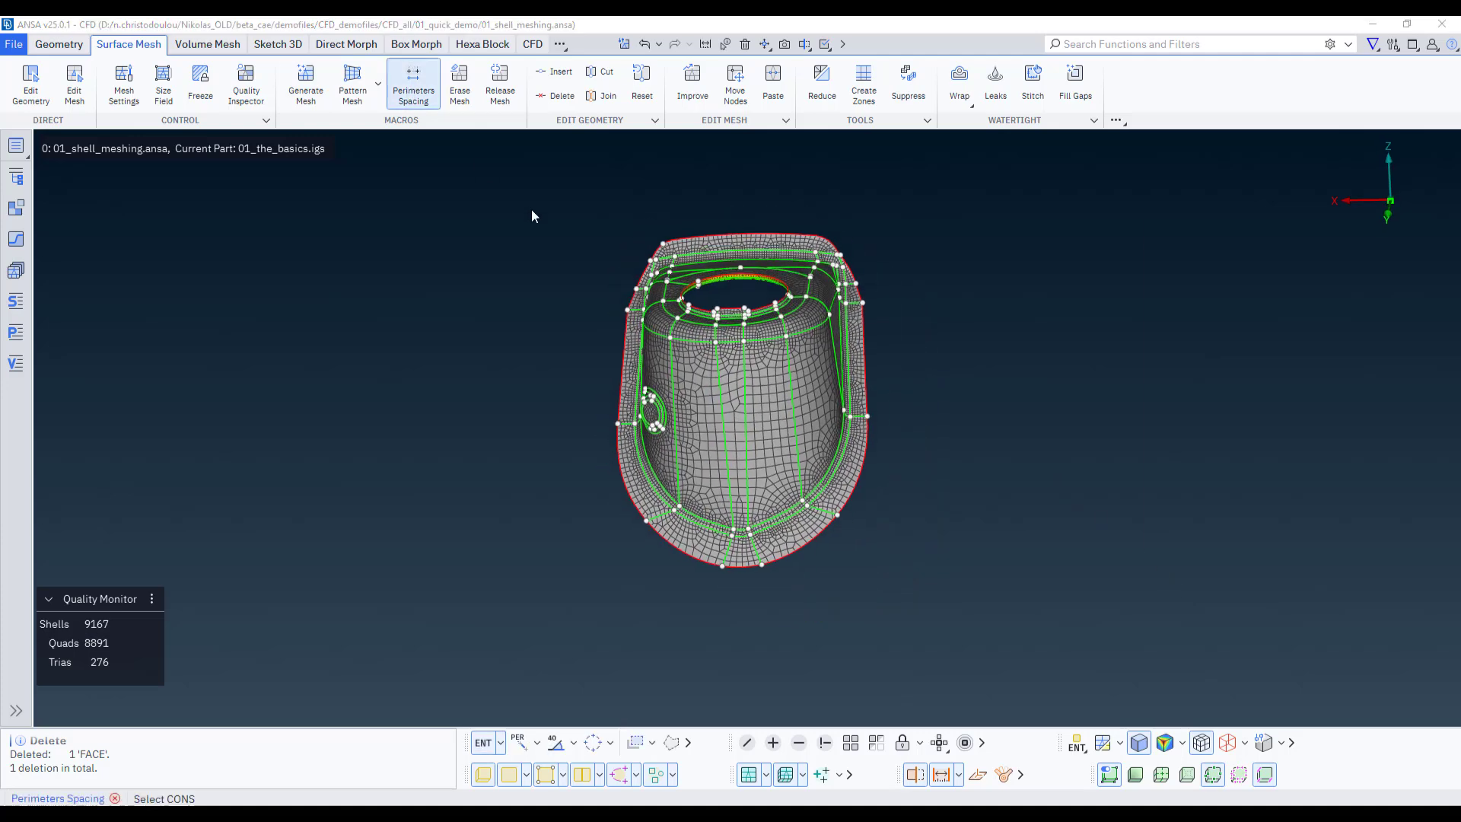
left_click_drag(556, 296, 640, 329, "ctrl")
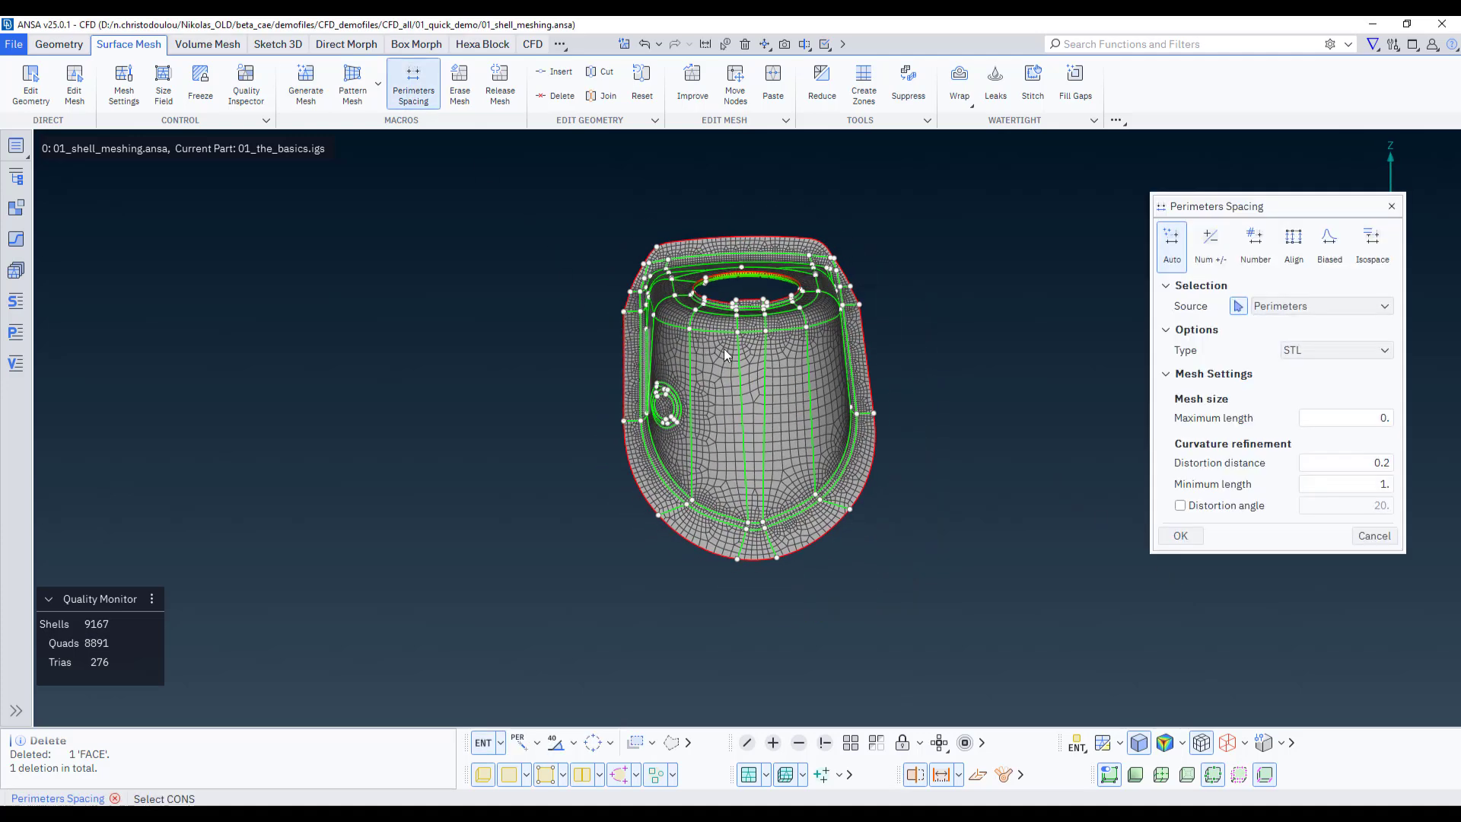
left_click(1320, 350)
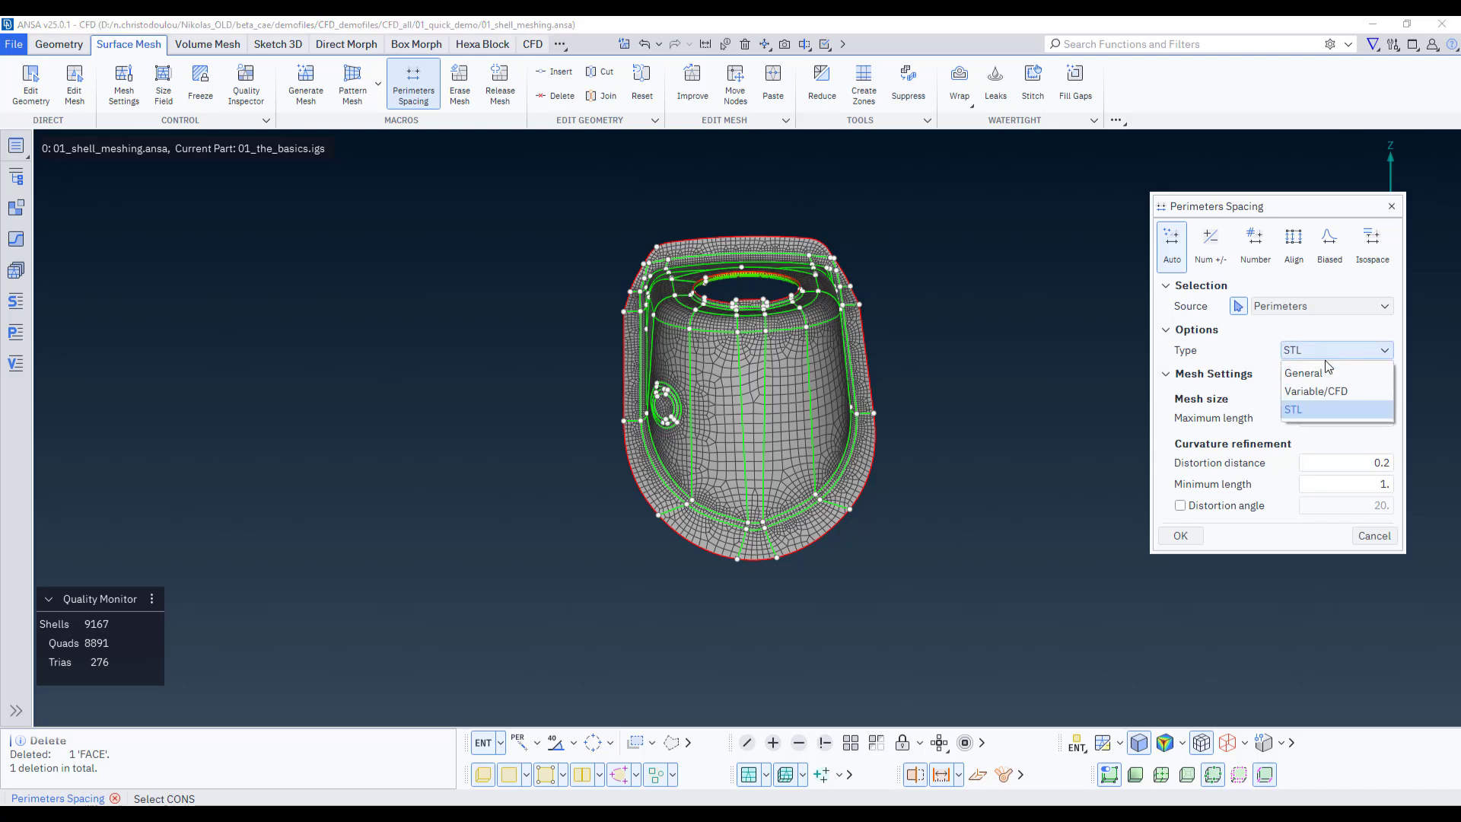
left_click(1315, 372)
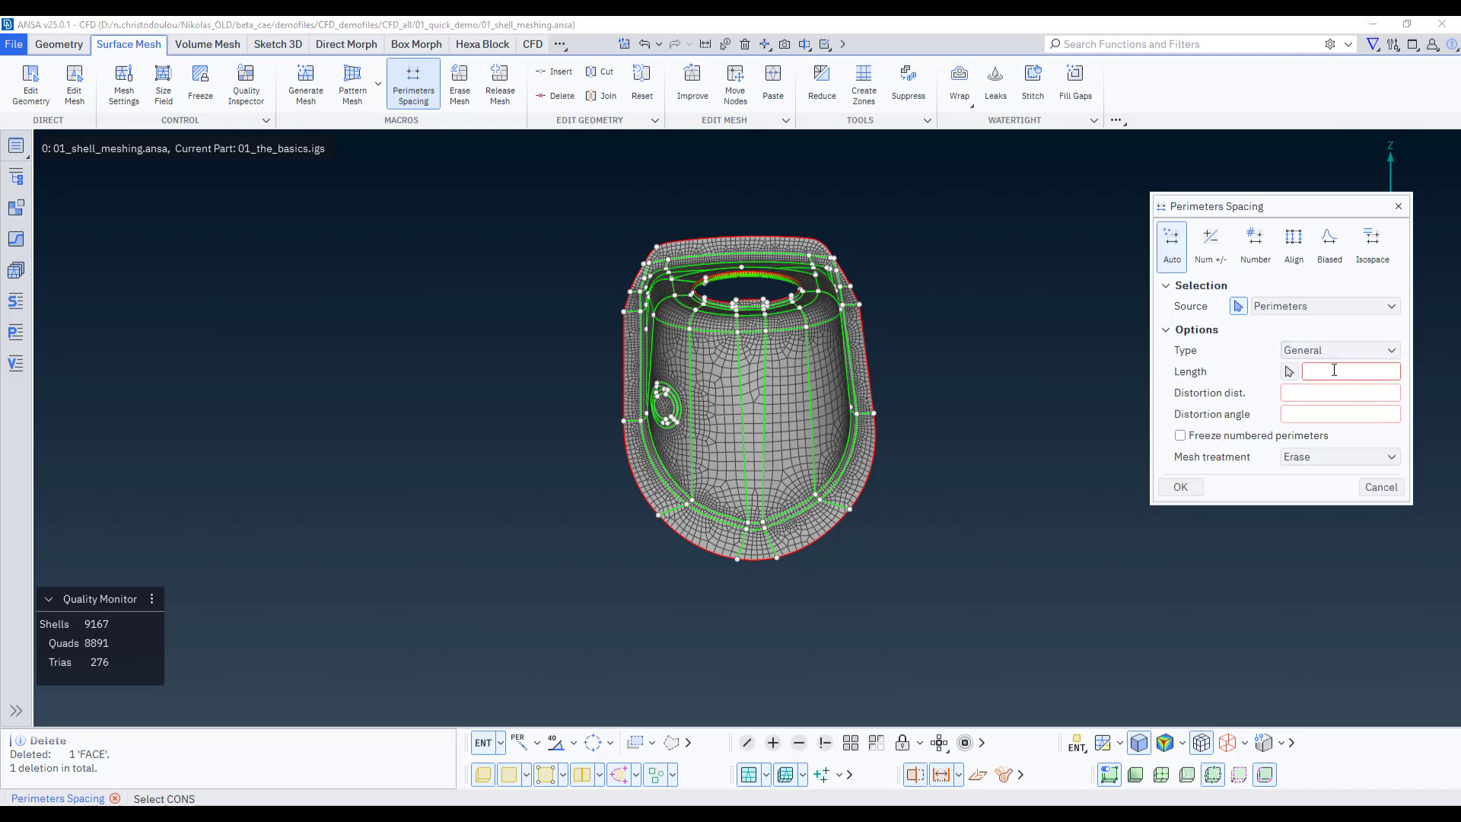
left_click(1333, 370)
type("20")
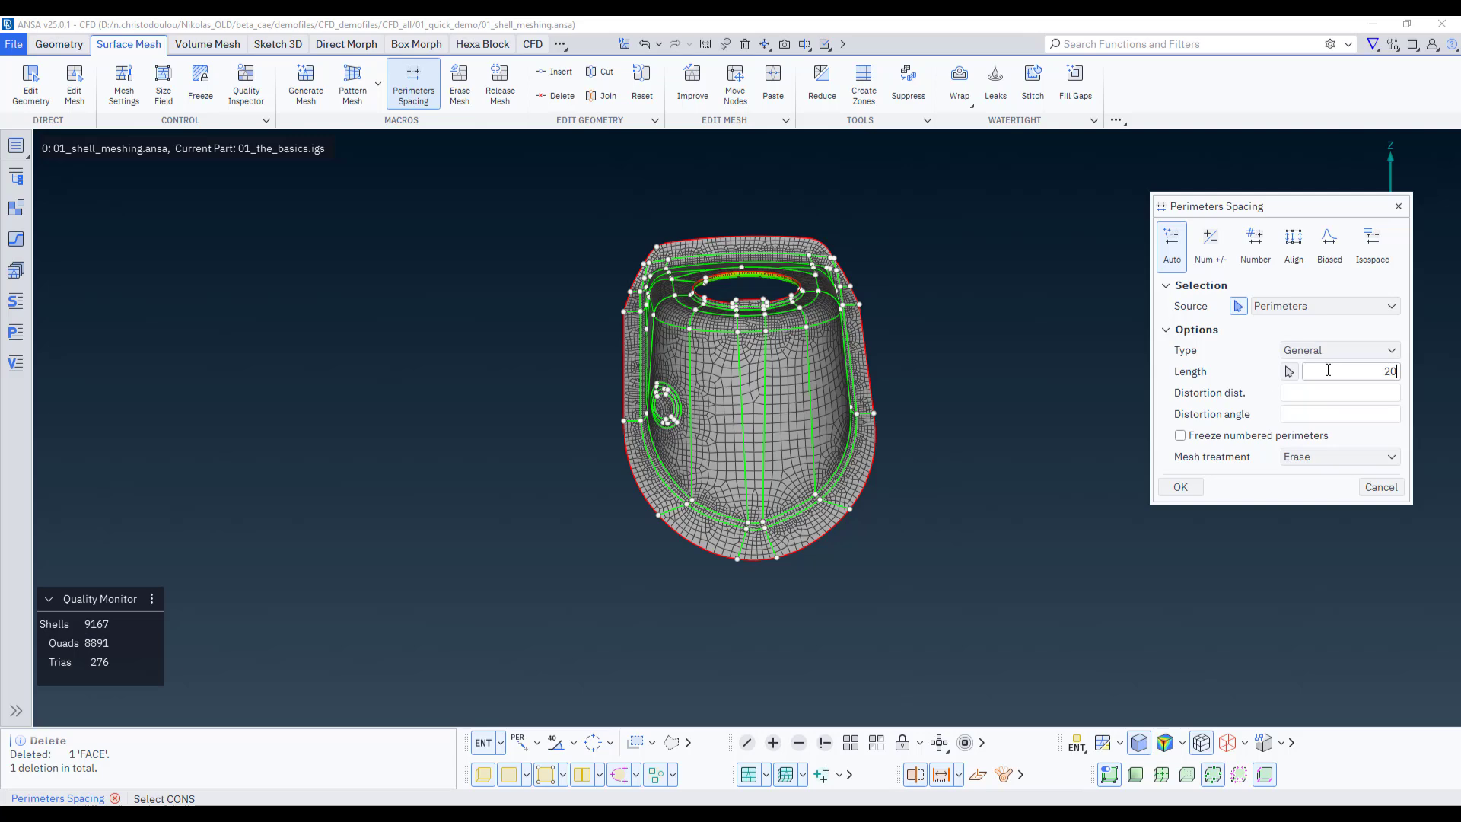
left_click_drag(523, 206, 1065, 606)
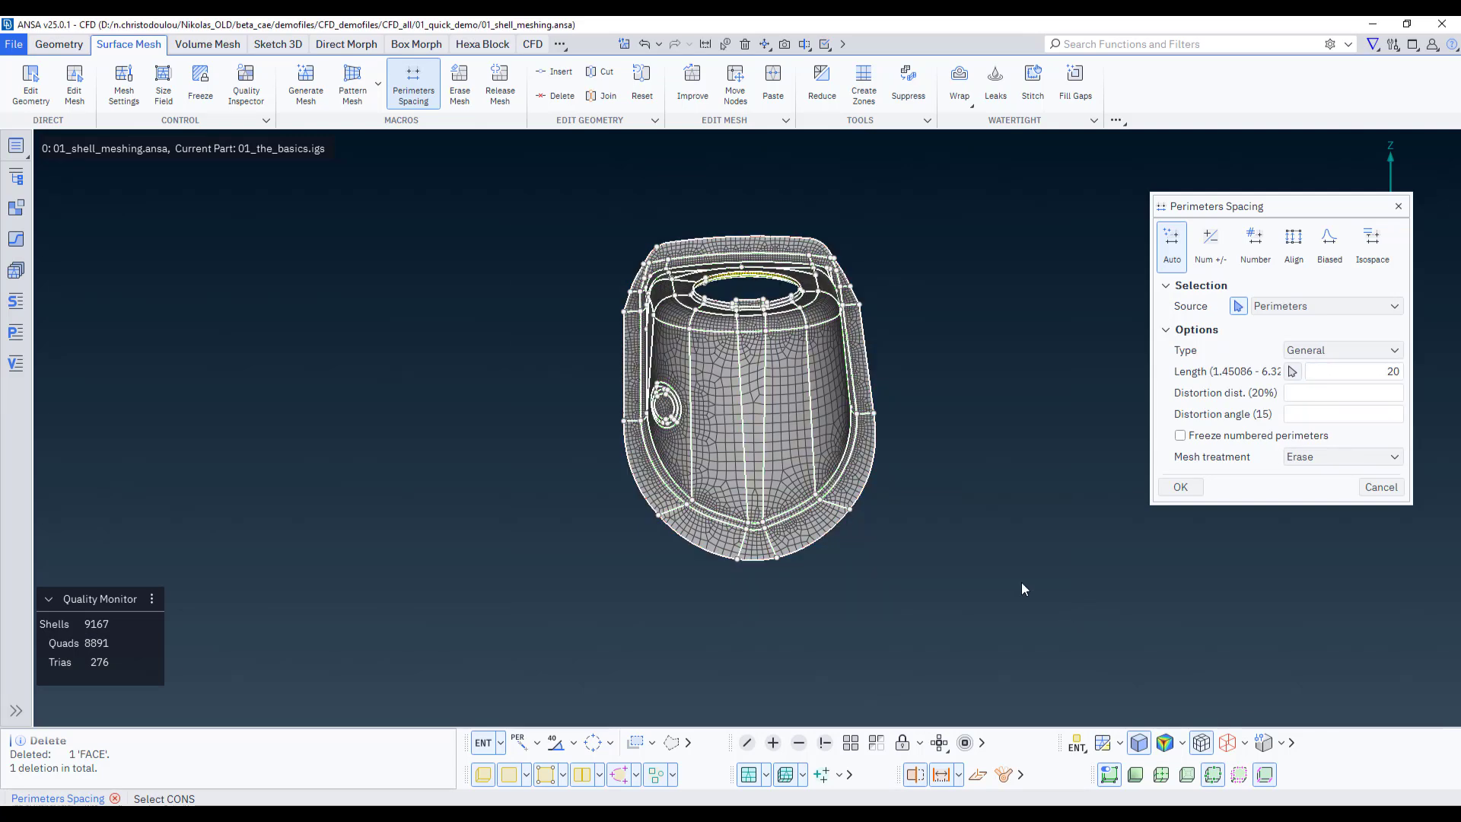
middle_click(989, 522)
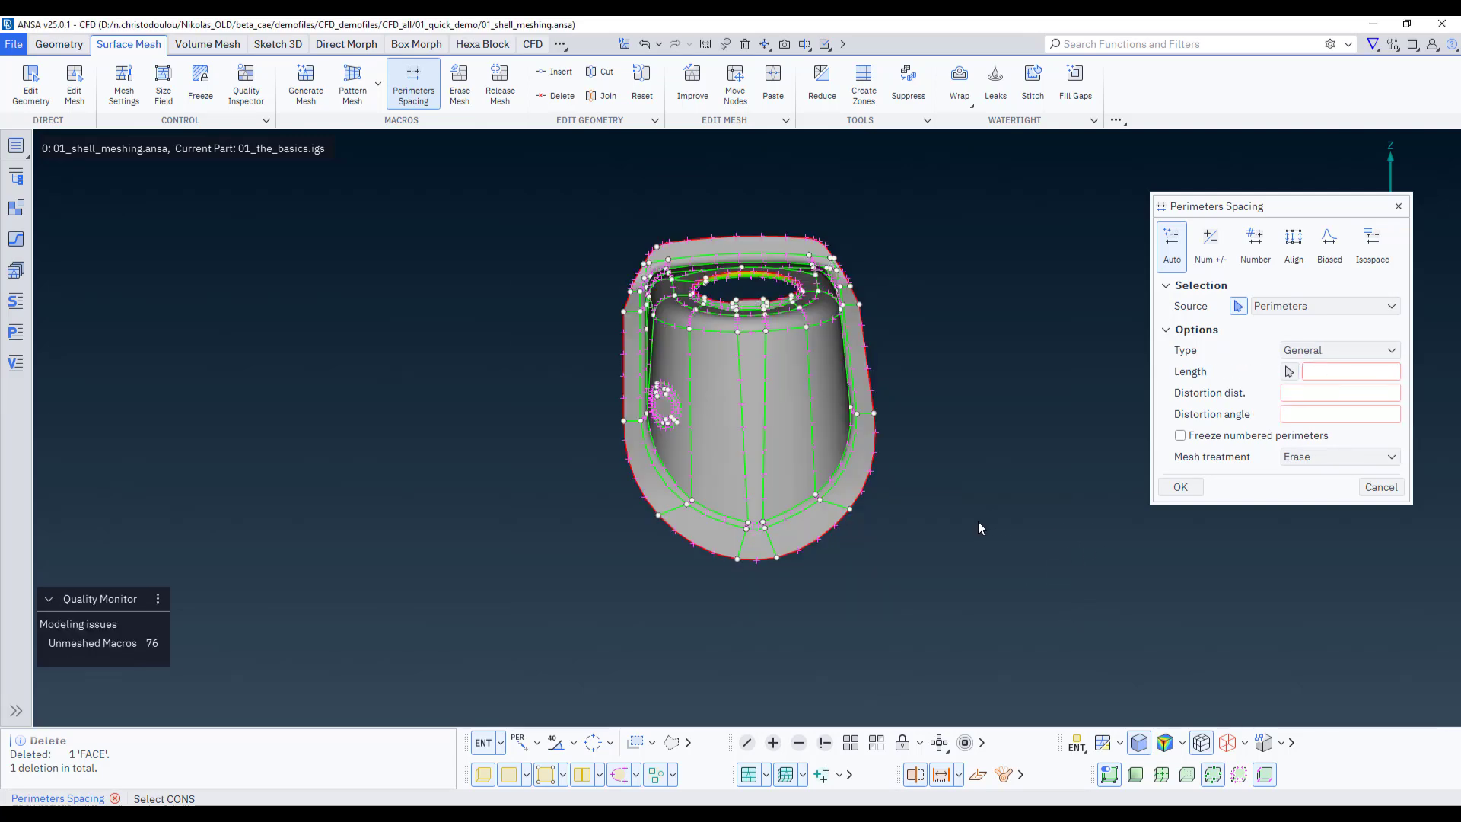
middle_click(978, 522)
left_click_drag(891, 371, 926, 365, "ctrl")
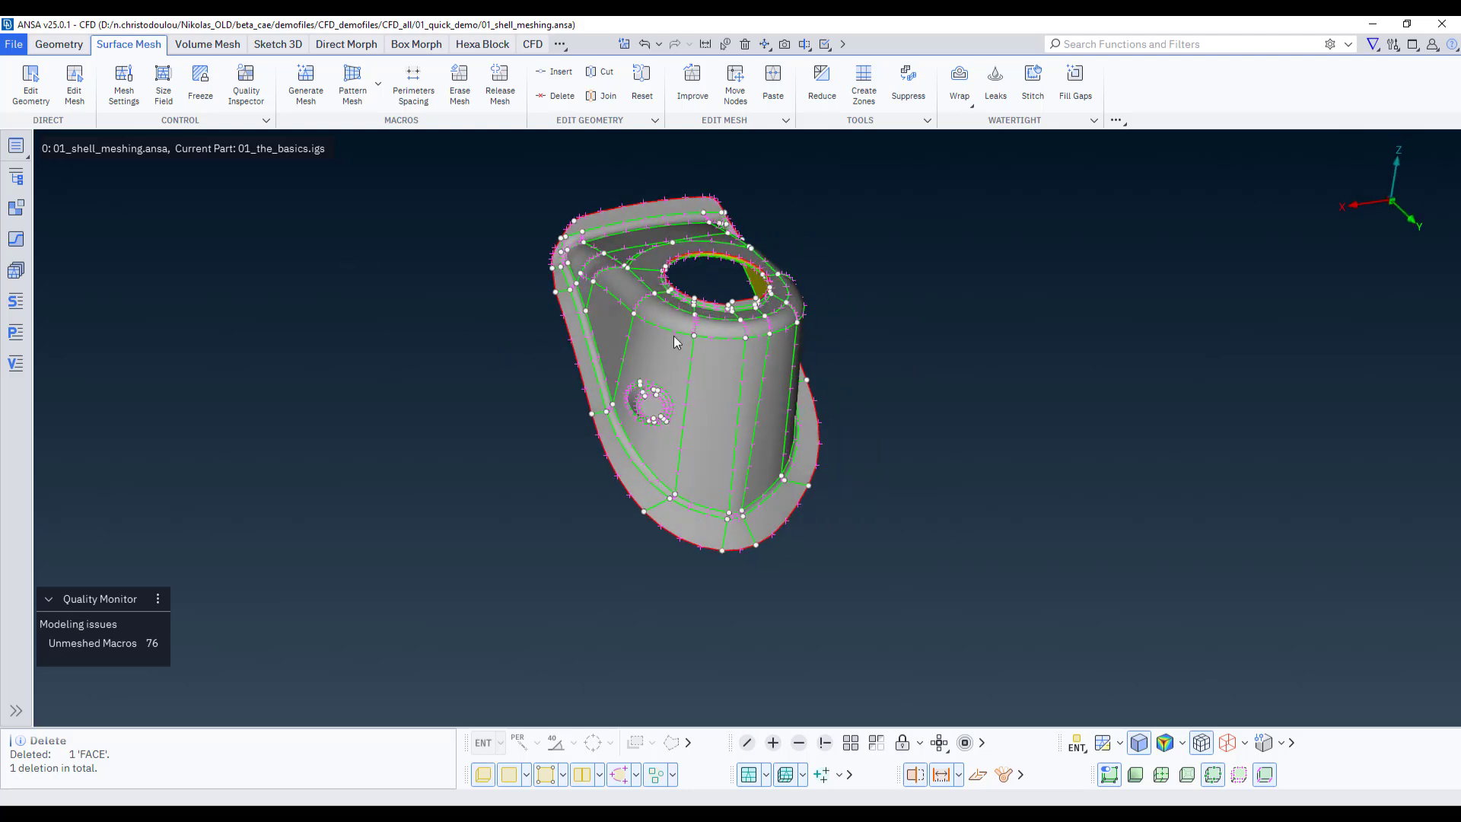
middle_click_drag(699, 375, 713, 387, "ctrl")
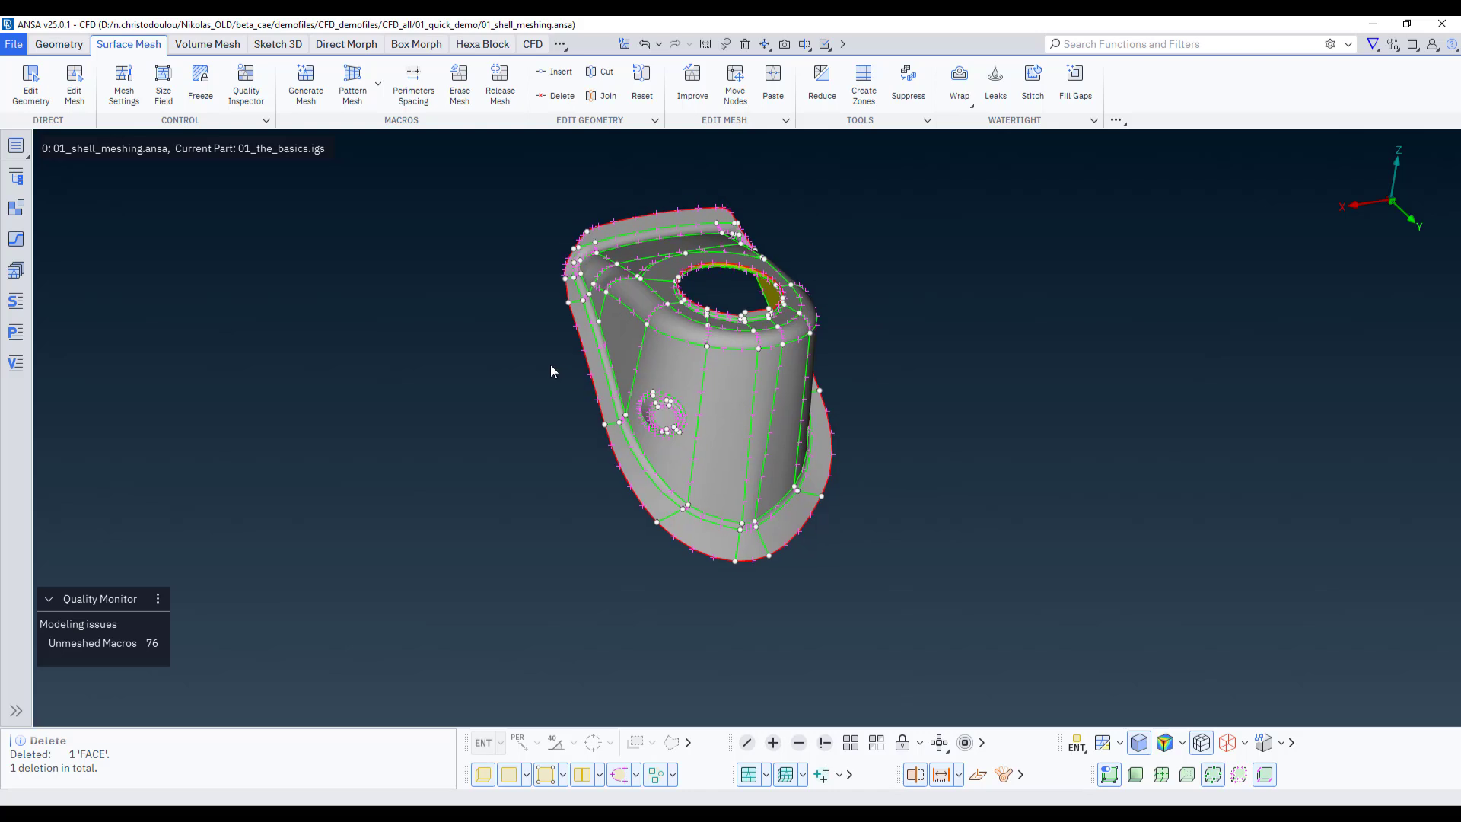
Mesh all macros with the Adv.Front generator using first-order Tria elements, and check the result
left_click(307, 95)
left_click(1221, 255)
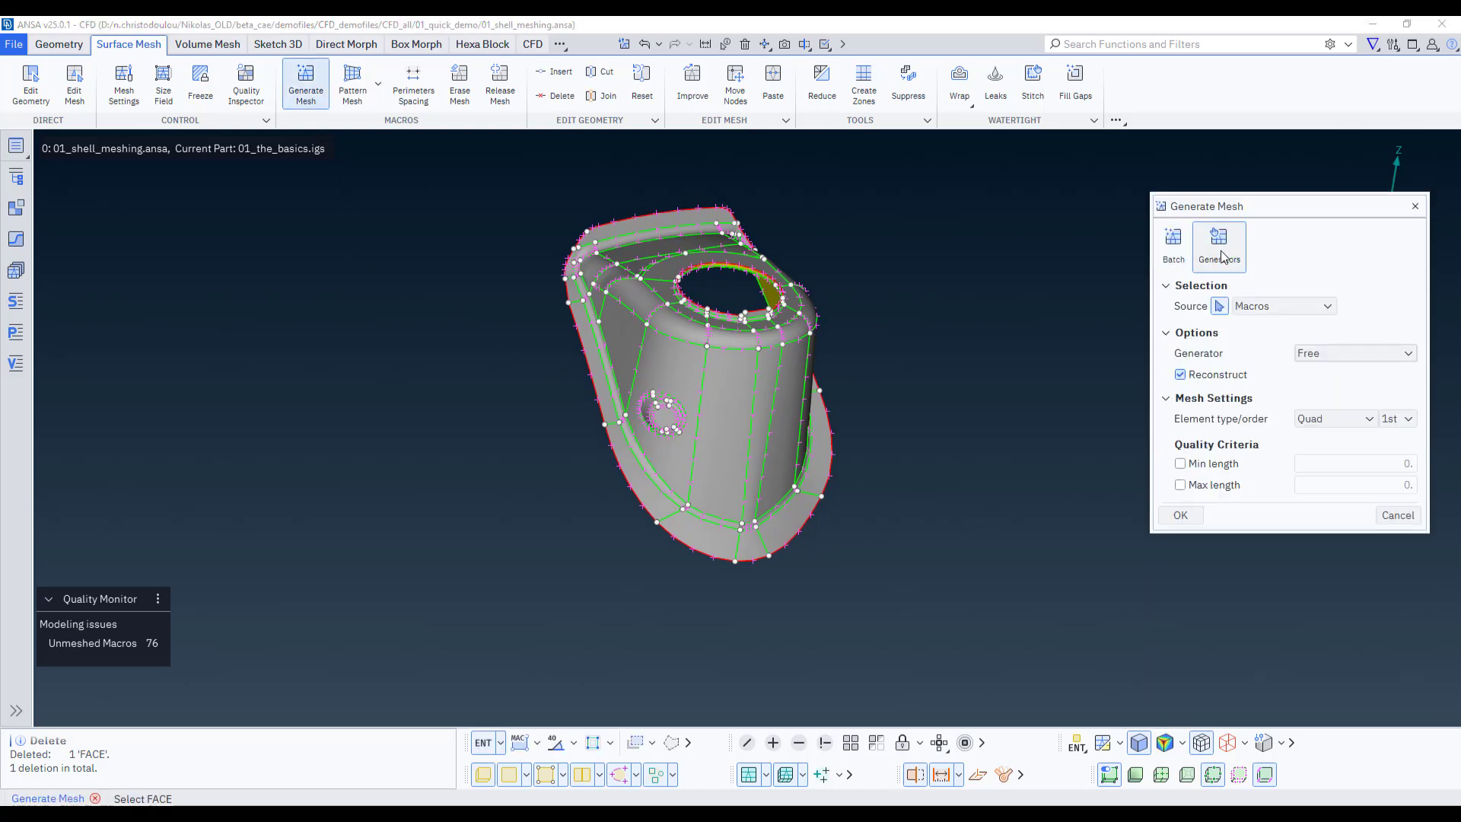
left_click(1350, 354)
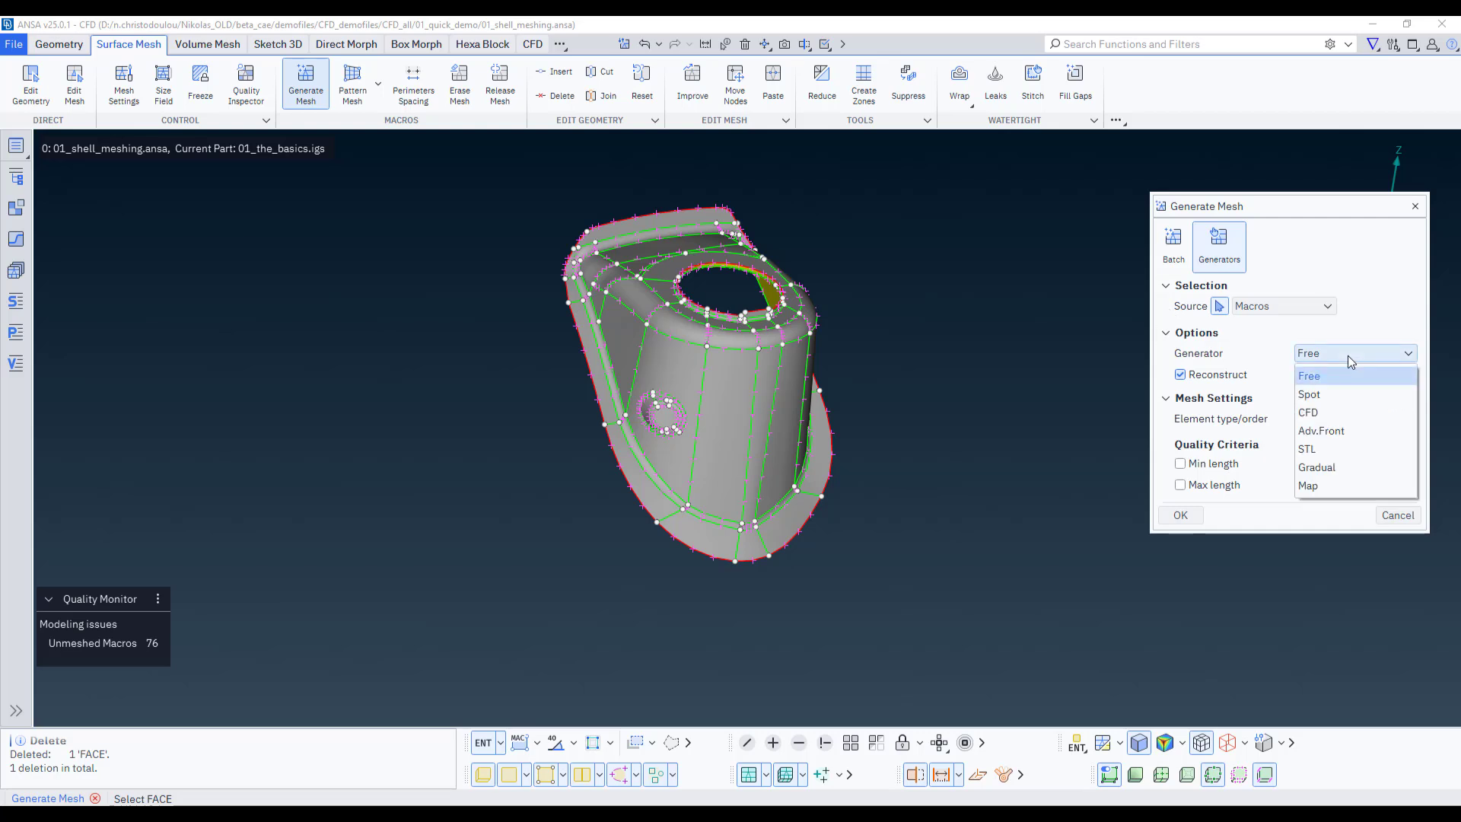
left_click(1331, 430)
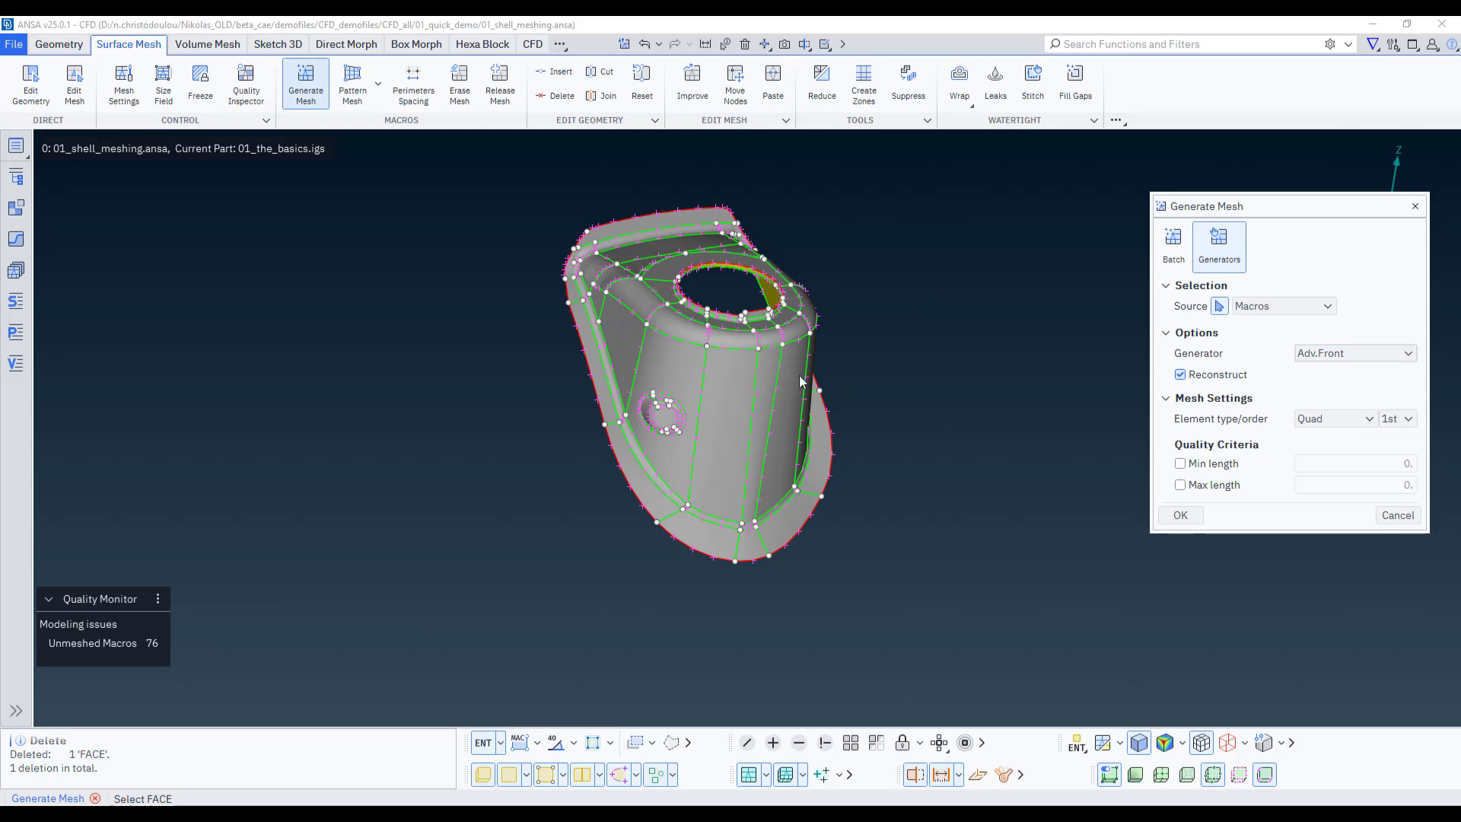
left_click(1336, 417)
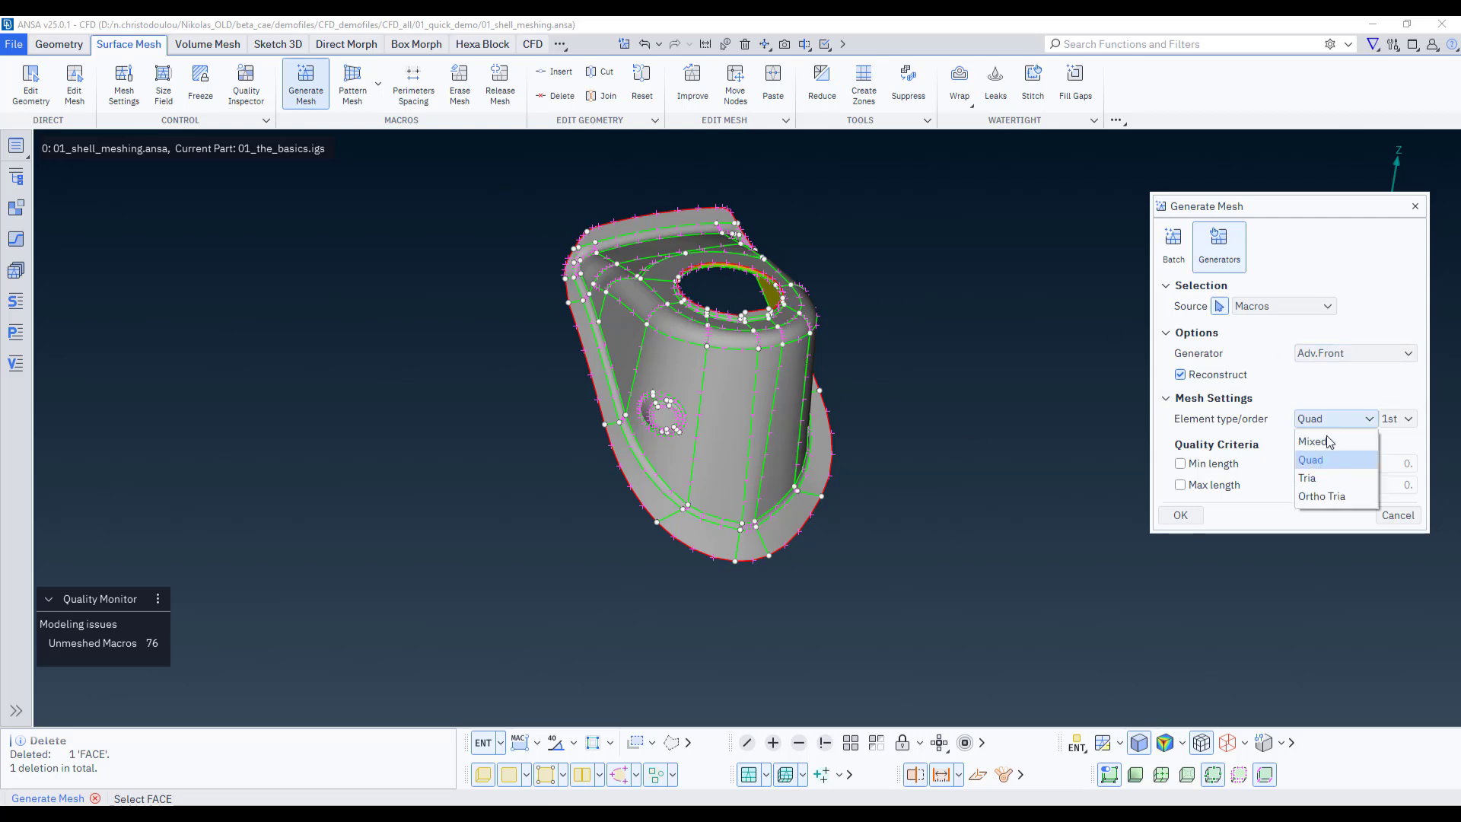
left_click(1326, 472)
left_click_drag(494, 179, 948, 655)
middle_click(955, 509)
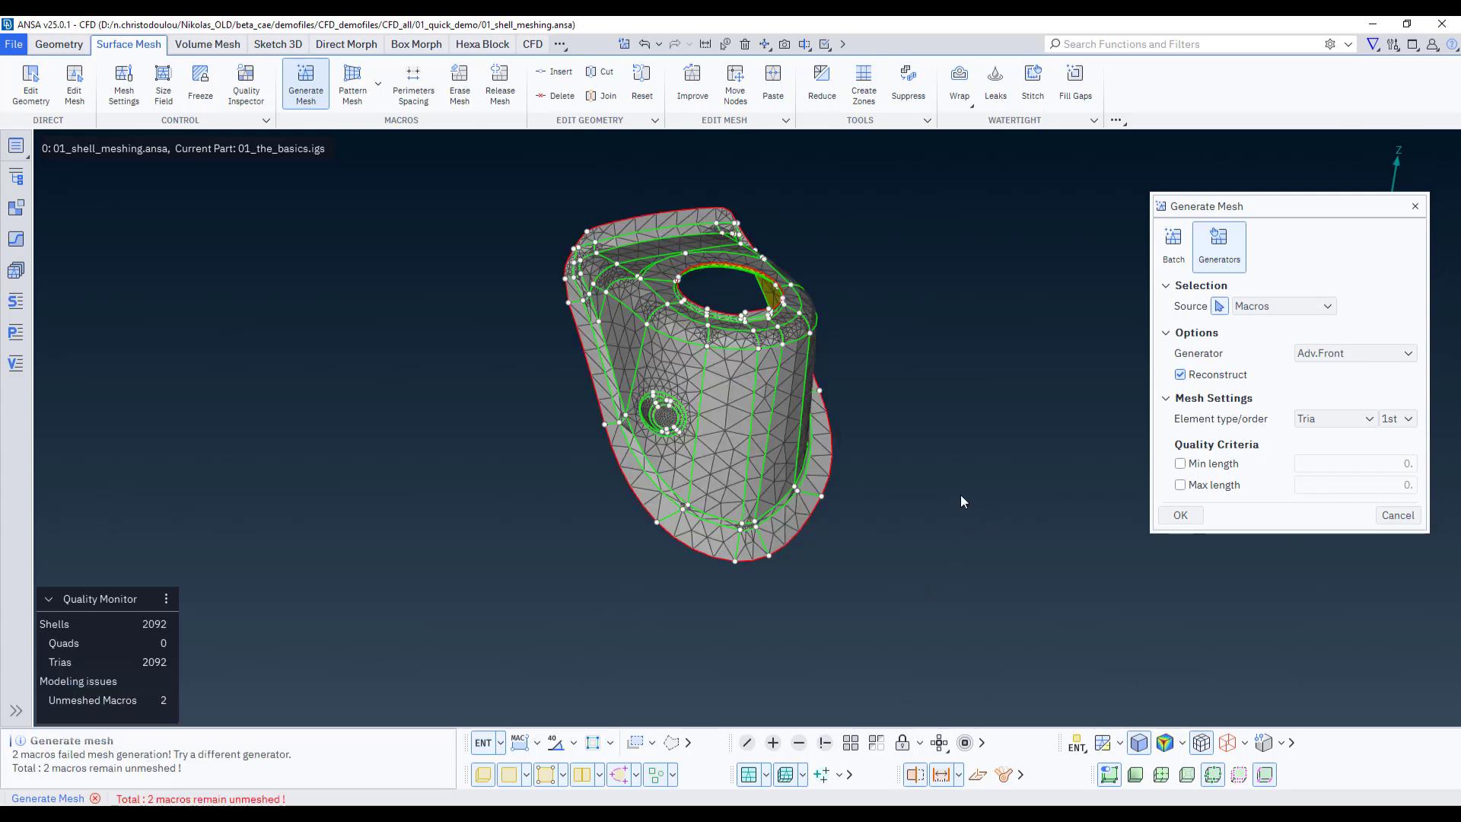
middle_click_drag(955, 437, 913, 471)
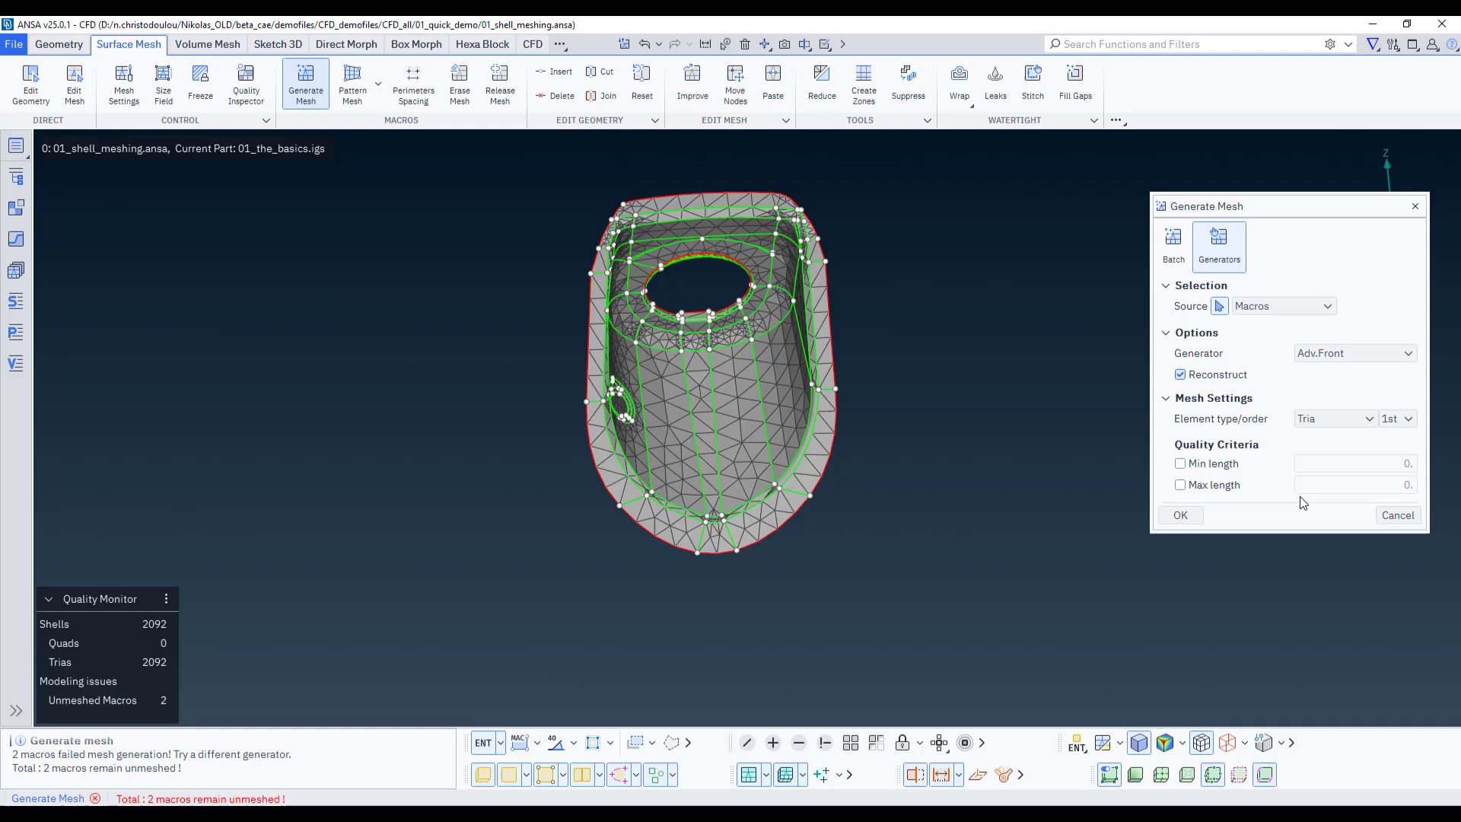
left_click(1398, 515)
Respace all perimeters of the part with General spacing of length 5, erasing the existing mesh
left_click(419, 99)
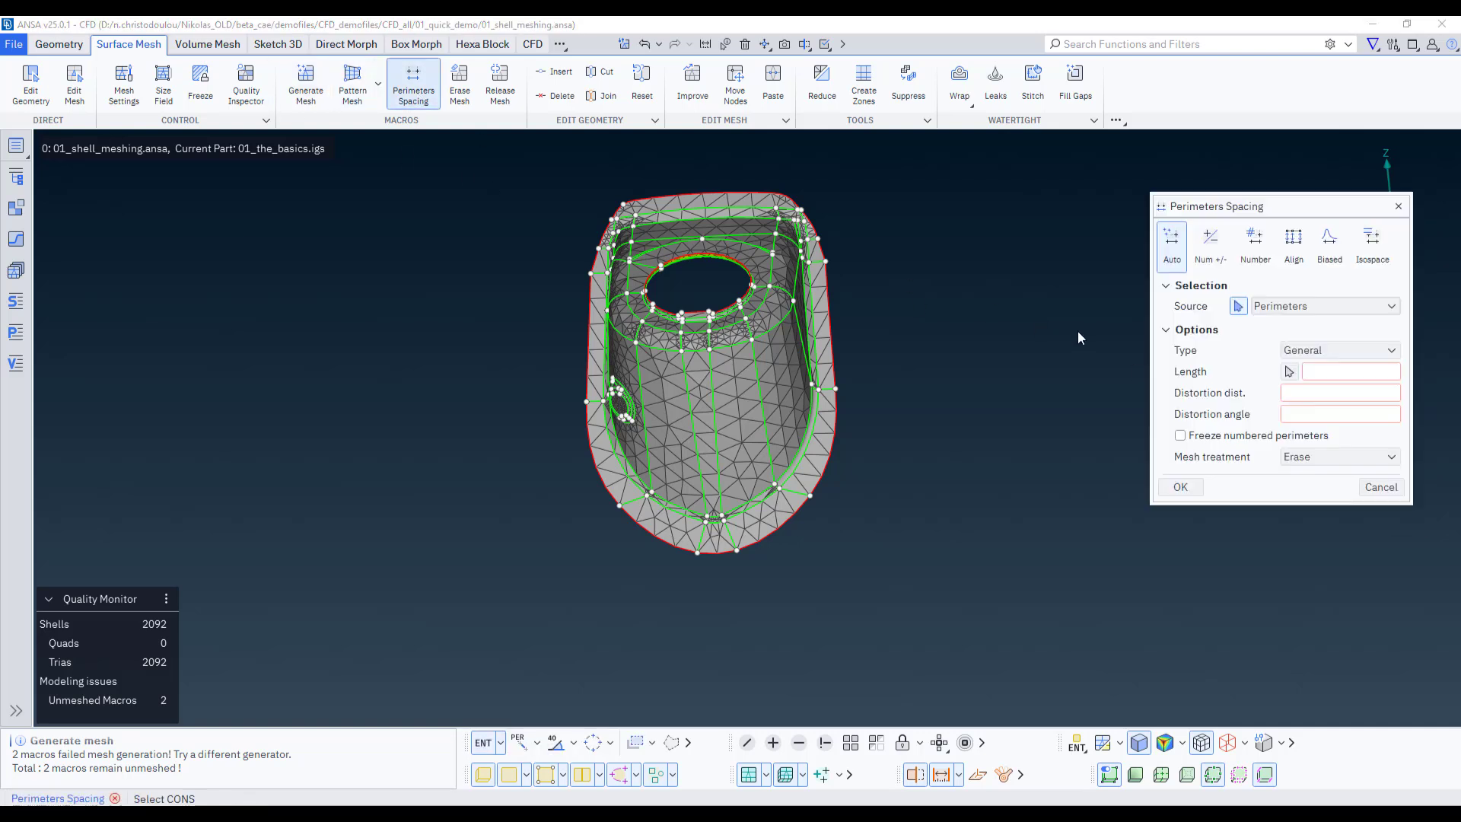
left_click(1338, 372)
type("5")
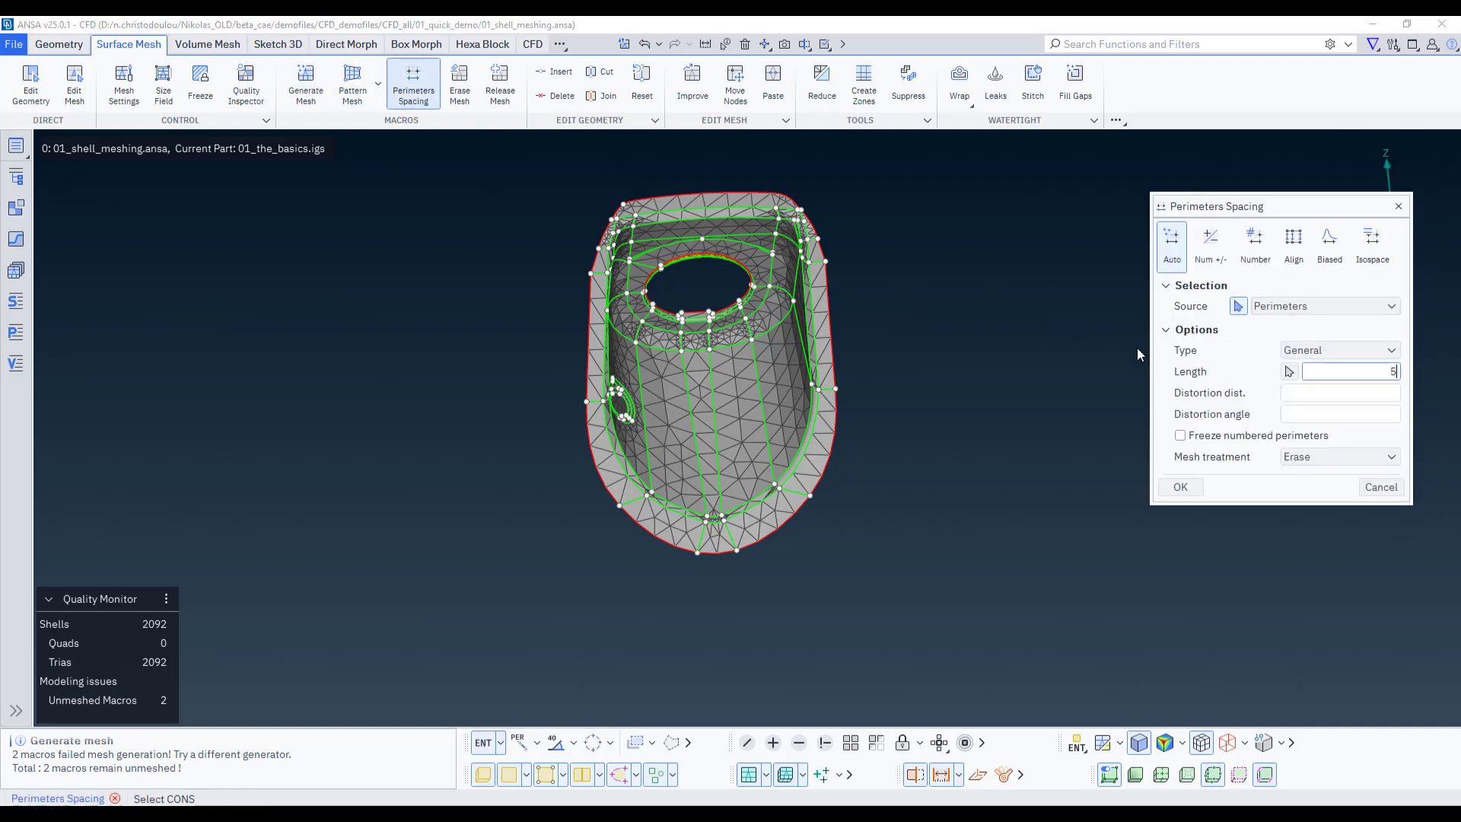
scroll(999, 338, "down", 2)
left_click_drag(622, 184, 981, 633)
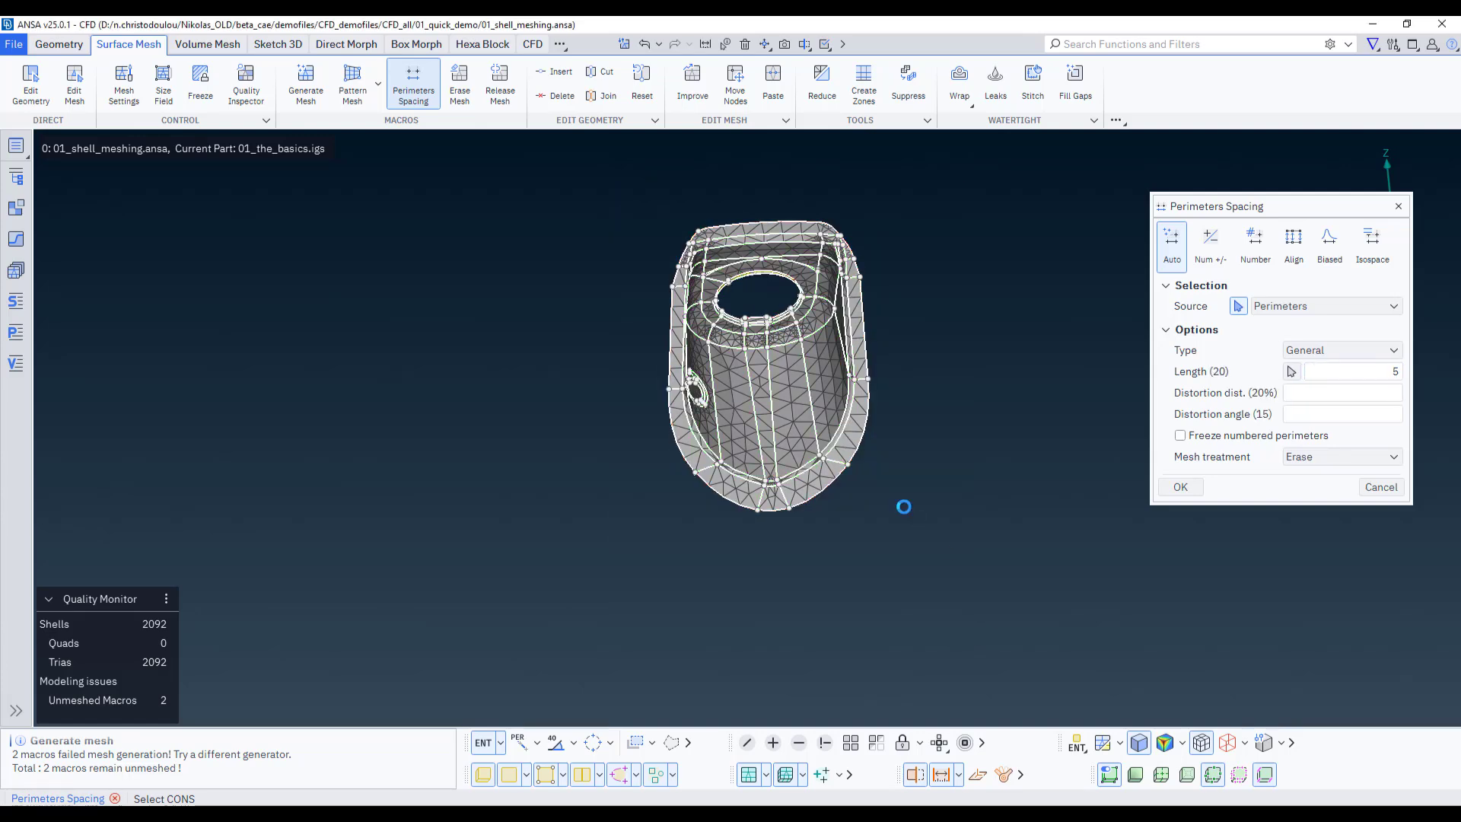
scroll(852, 380, "up", 2)
mouse_move(852, 380)
left_mouse_down("ctrl")
mouse_move(848, 414)
mouse_move(856, 373)
left_mouse_up("ctrl")
left_click(1169, 489)
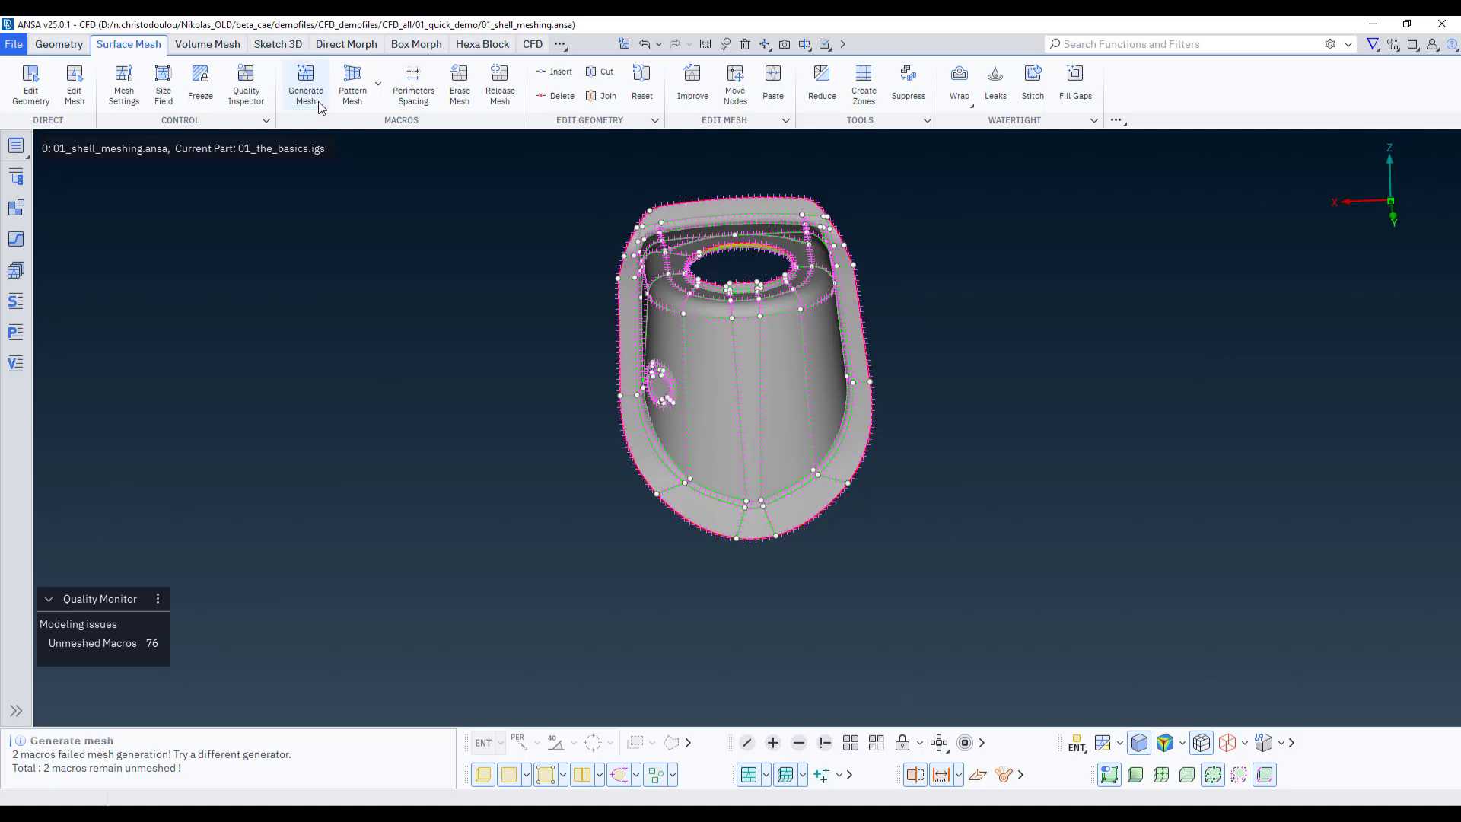
Regenerate the Adv.Front Tria mesh on all macros with the finer perimeter spacing and inspect it up close
left_click(318, 102)
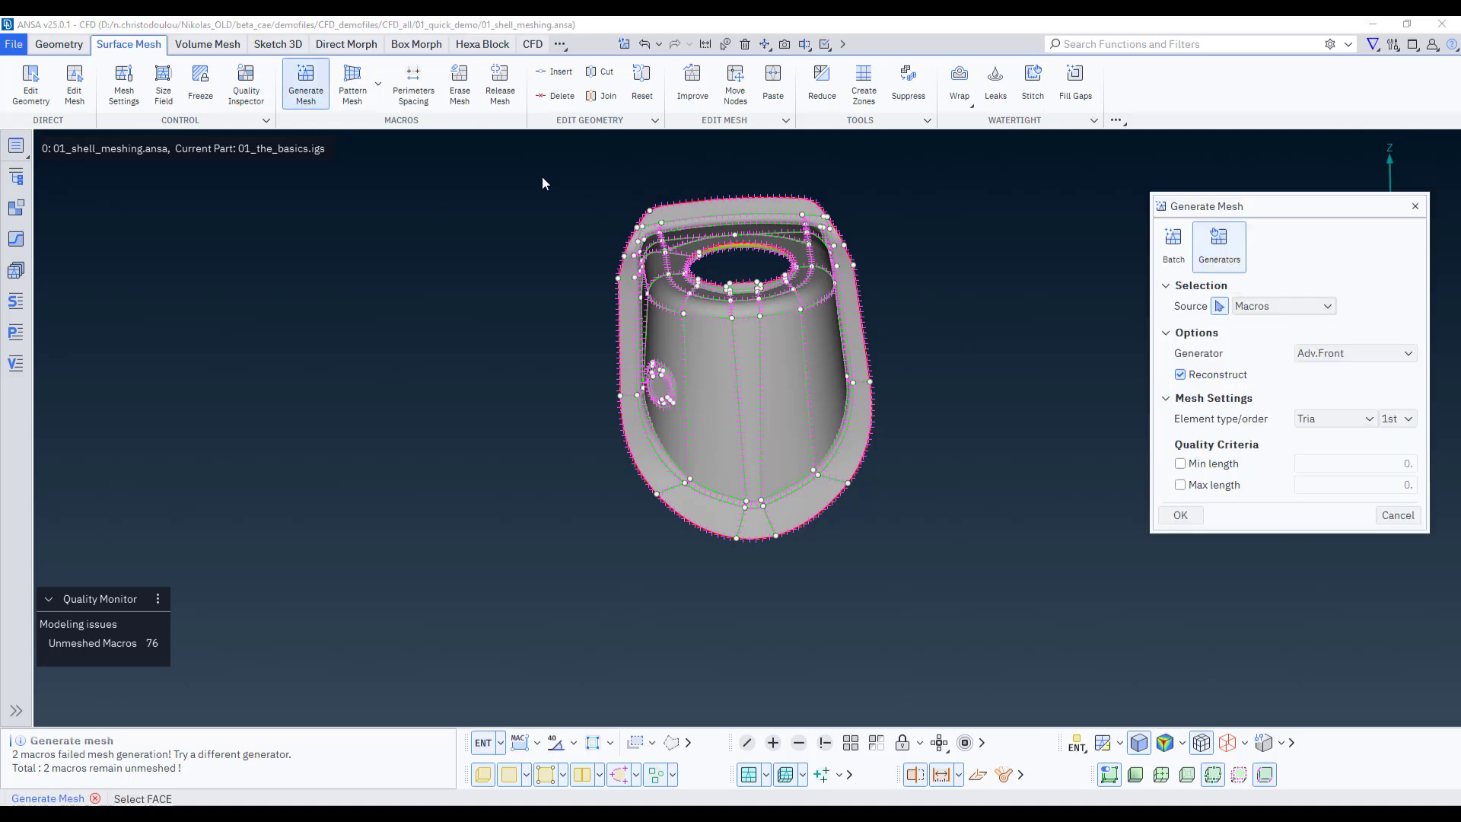
left_click_drag(540, 175, 1014, 622)
middle_click(921, 505)
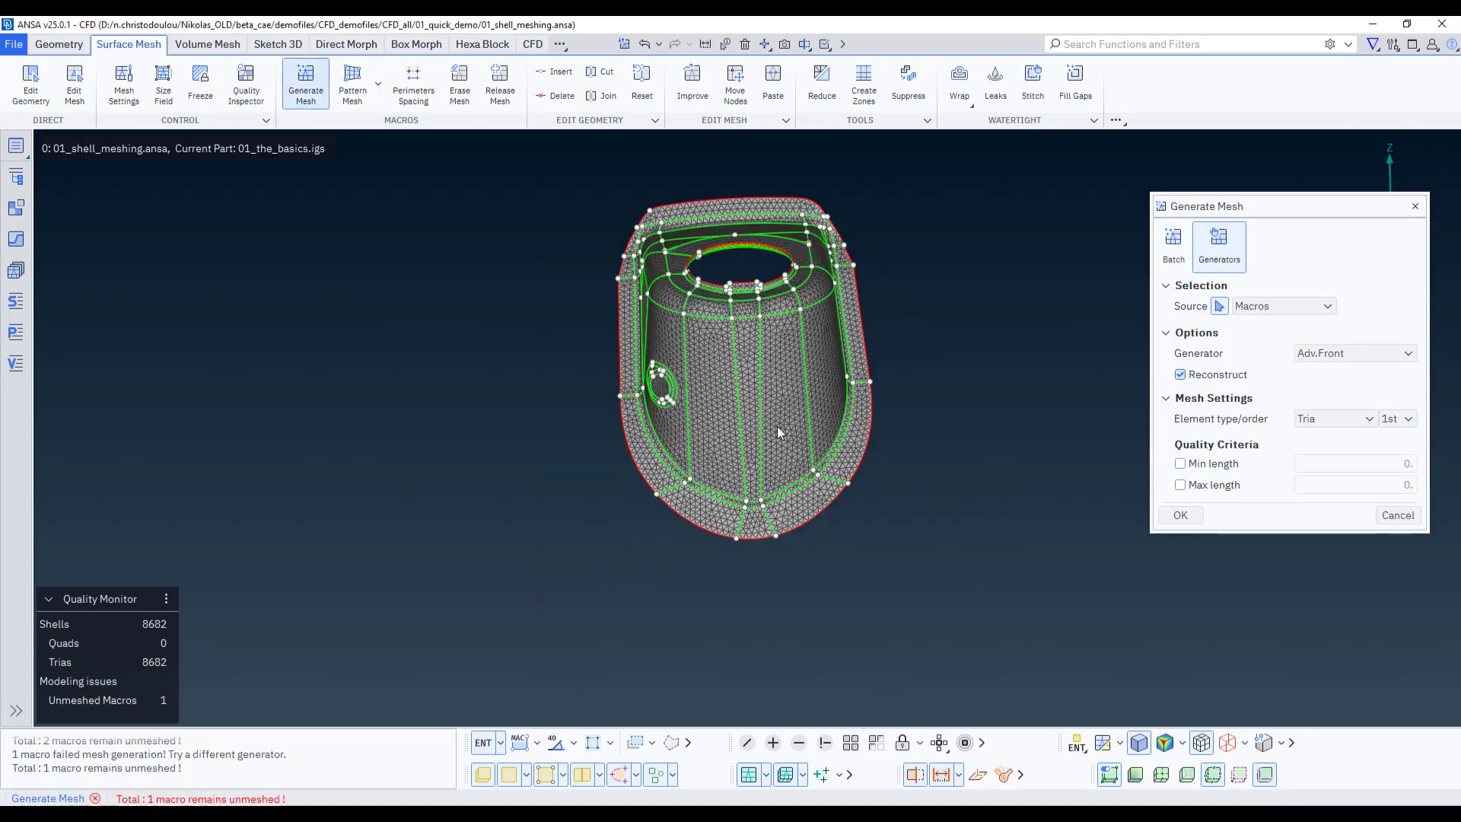
scroll(778, 426, "up", 2)
left_click_drag(778, 426, 731, 486, "ctrl")
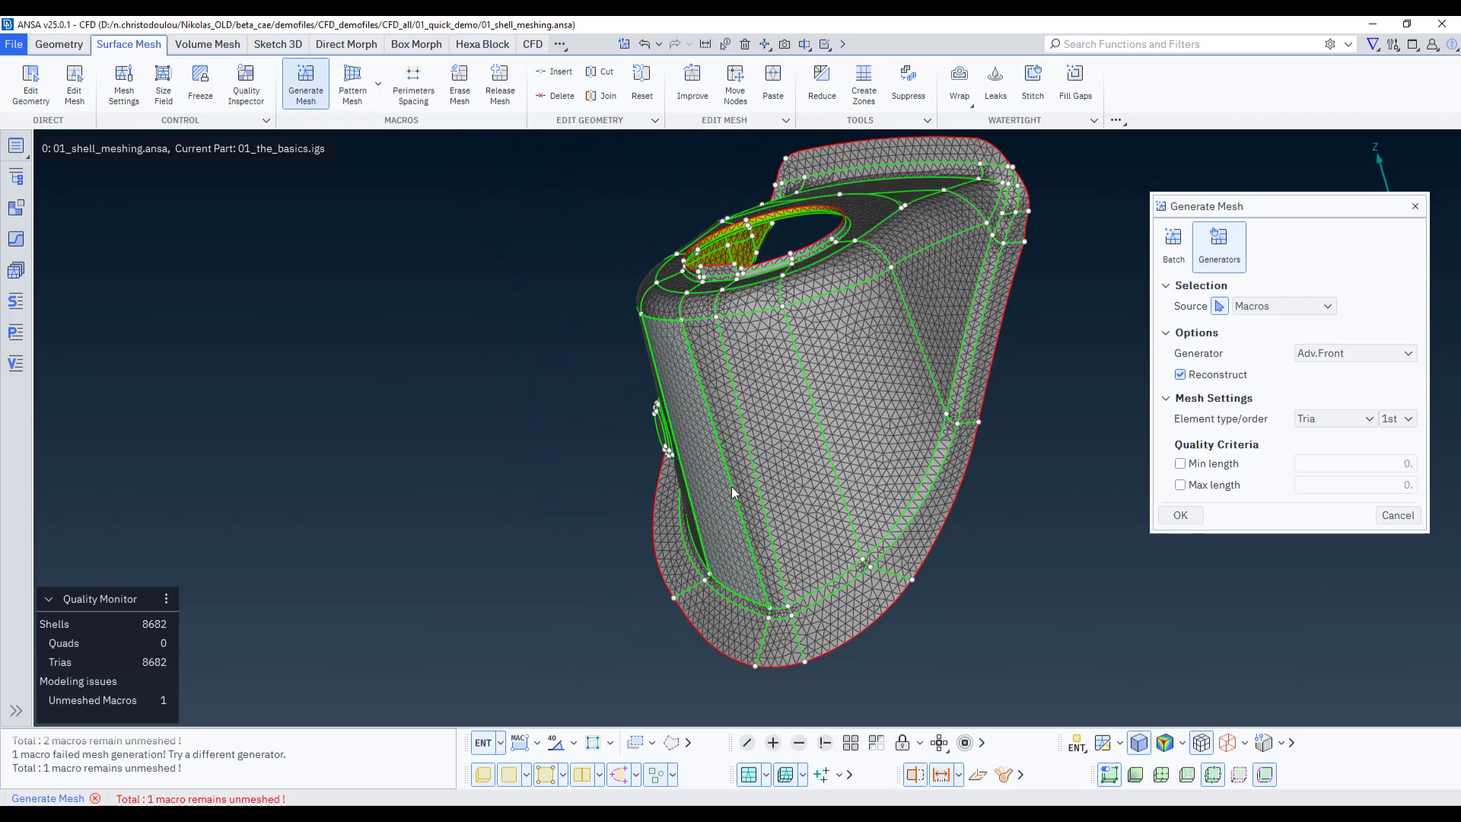
middle_click(988, 601)
left_click_drag(988, 601, 996, 513, "ctrl")
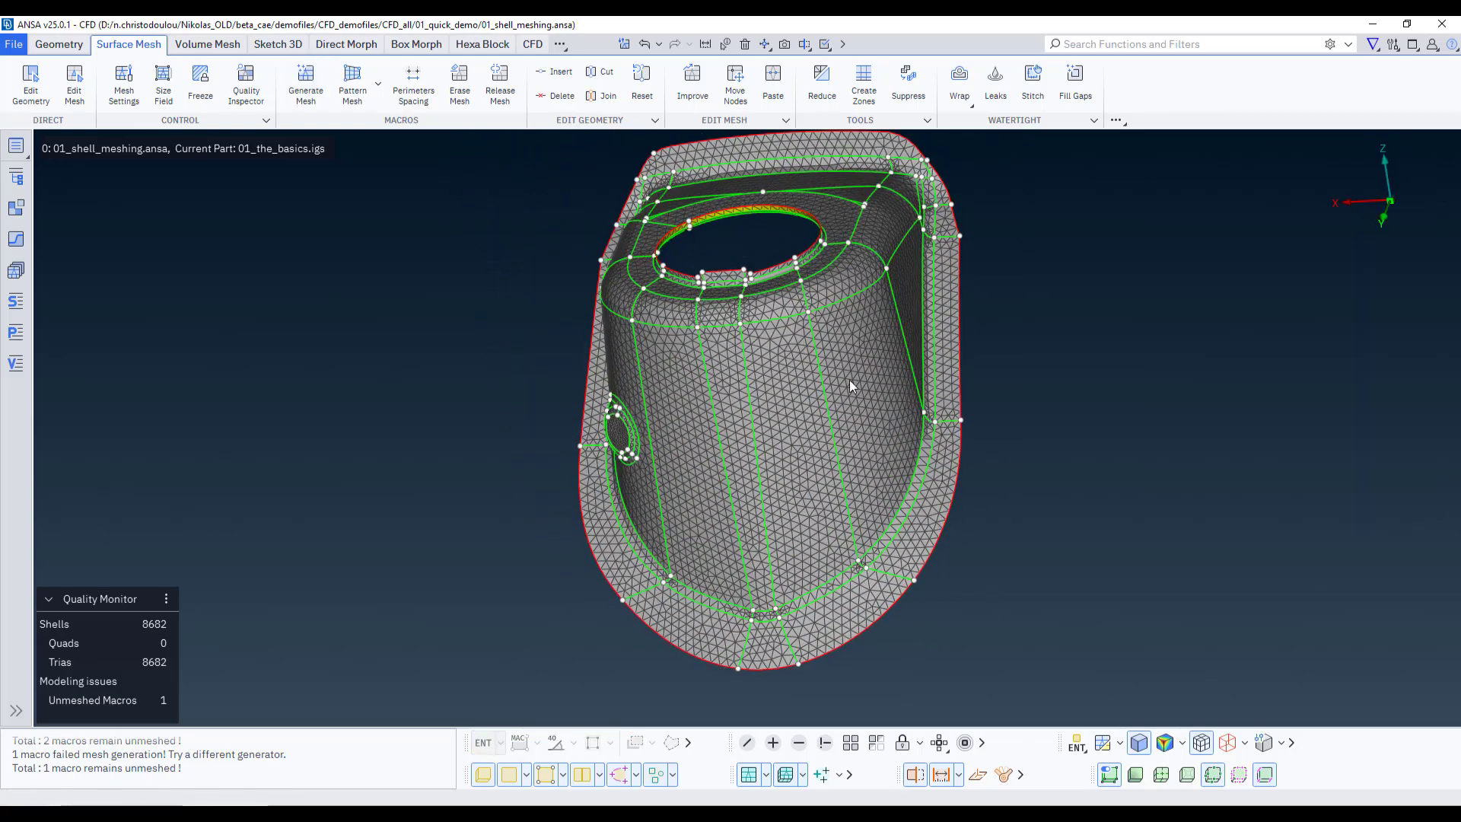
Review the Batch mesh generation settings for the part and close them without meshing
left_click_drag(851, 386, 890, 392, "ctrl")
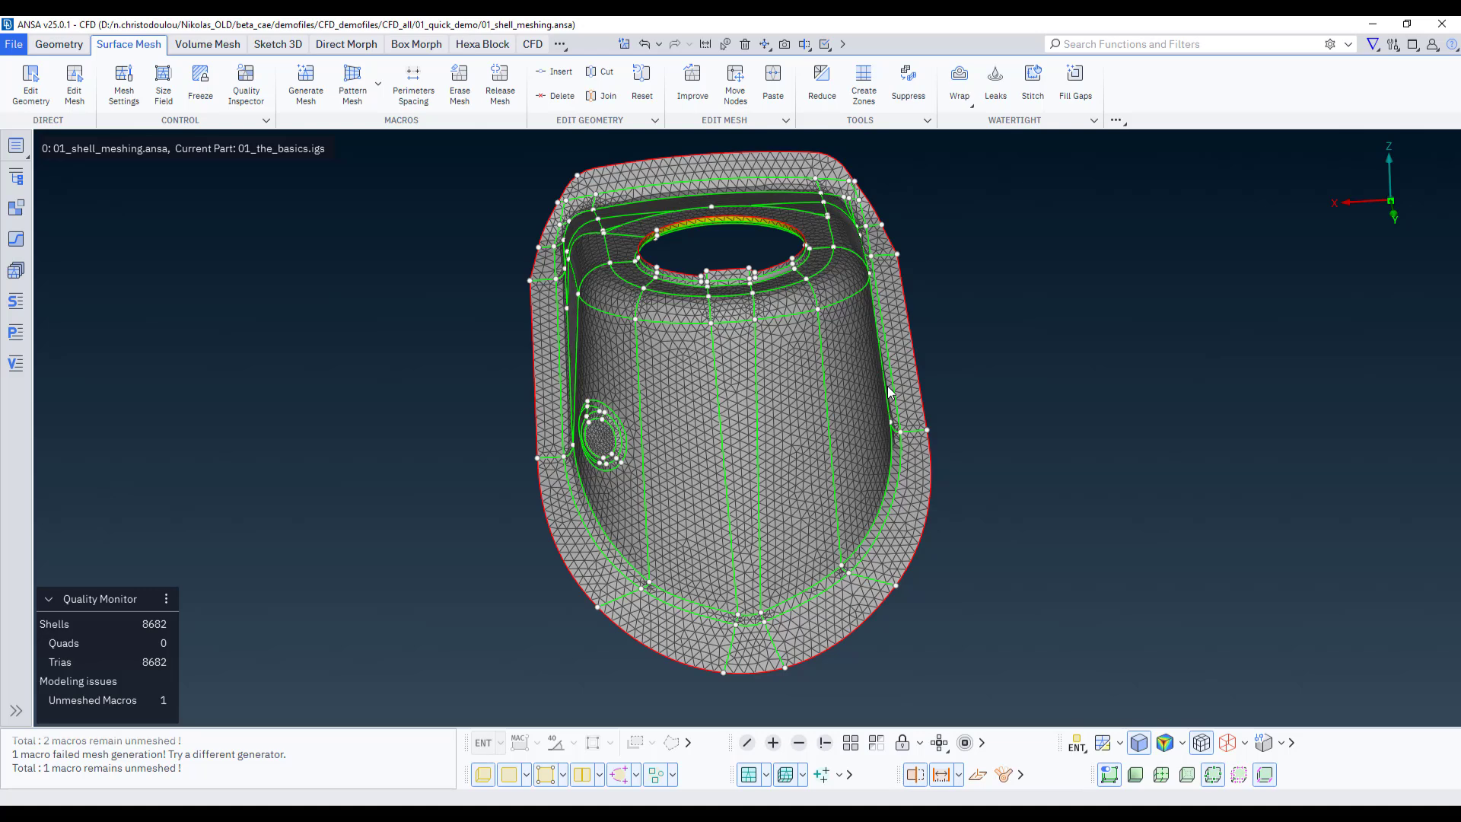
left_click_drag(889, 392, 784, 316, "ctrl")
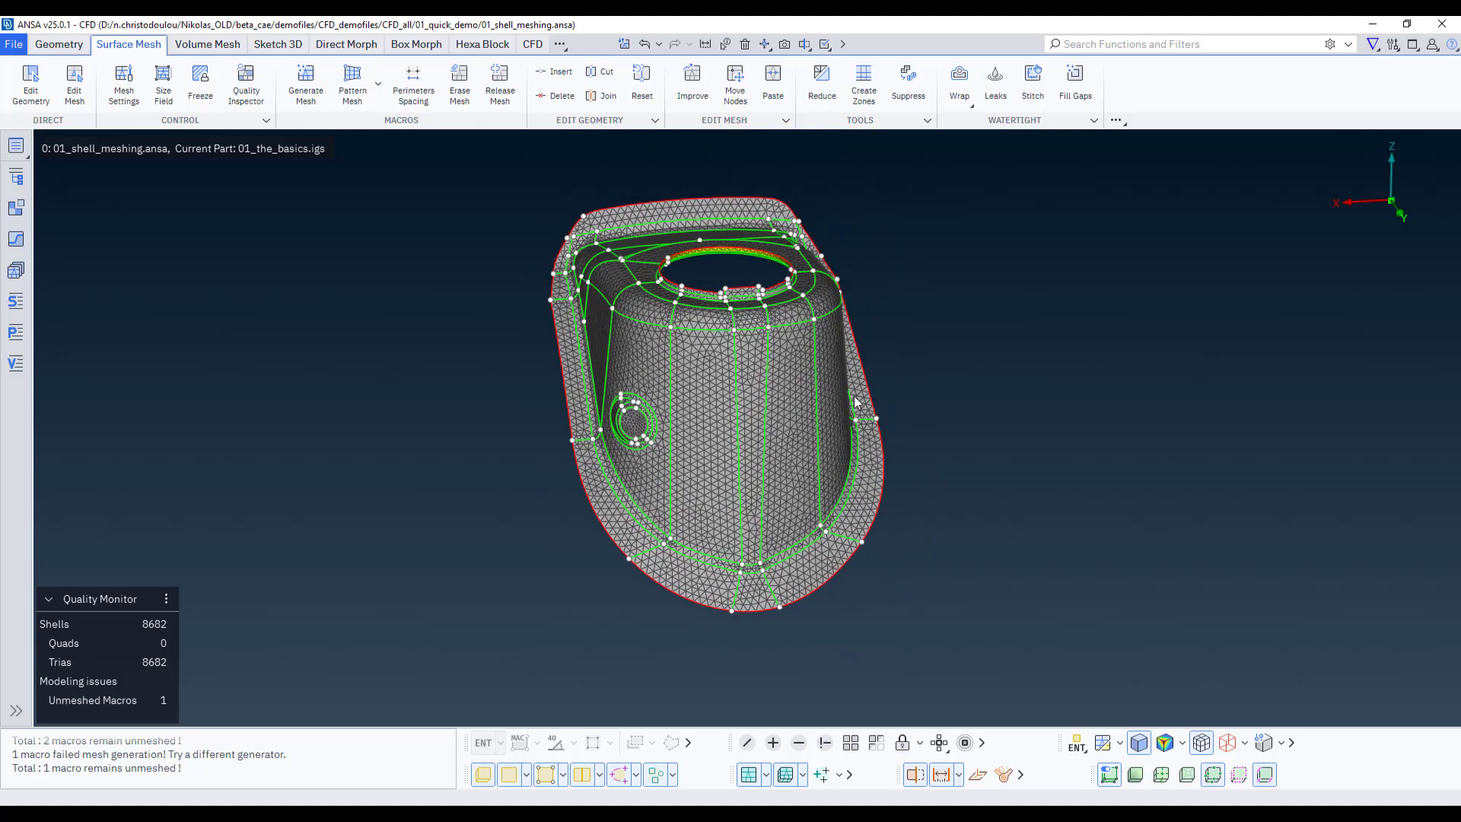
left_click(305, 83)
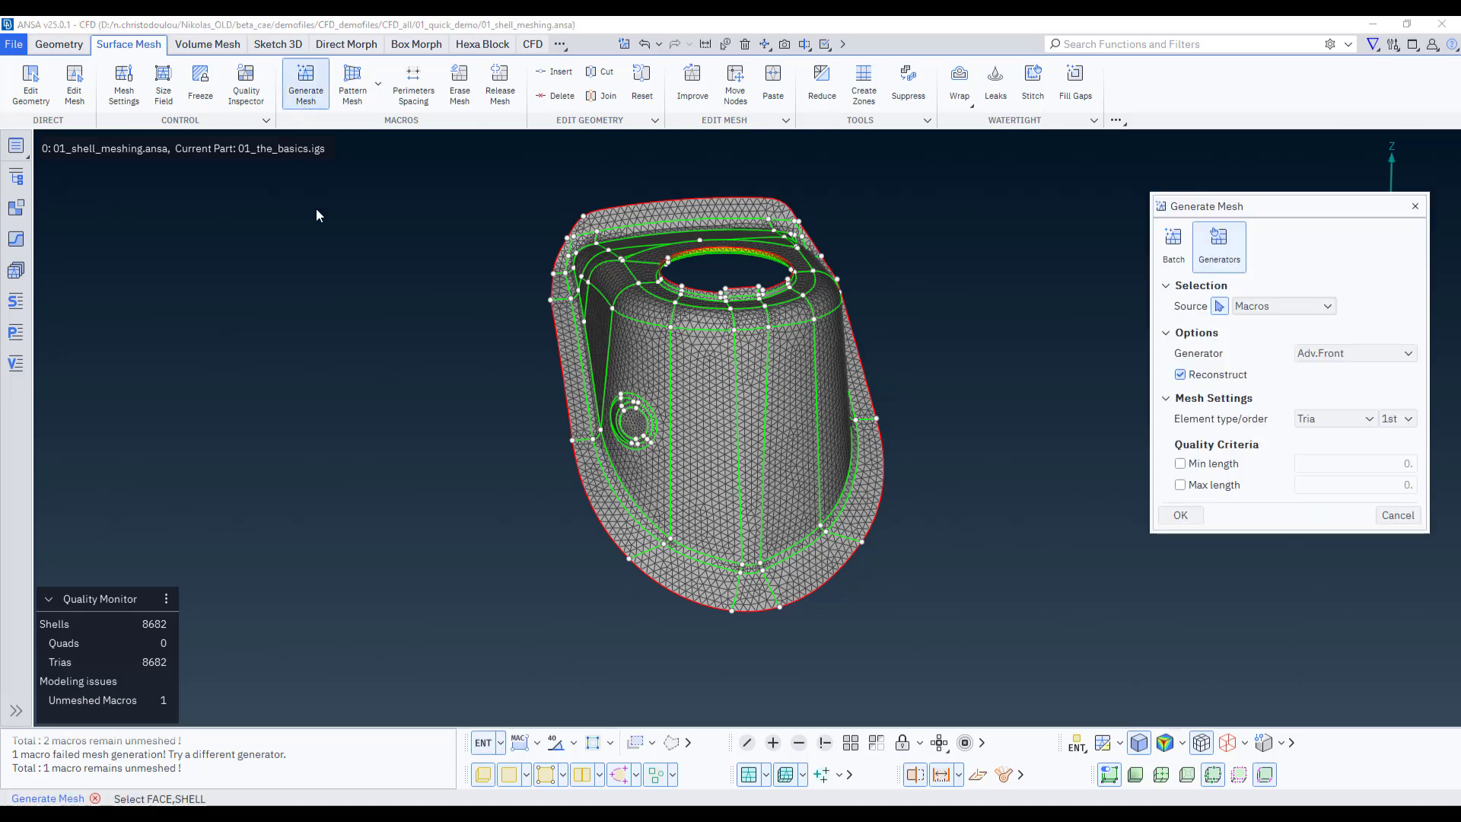
left_click(1173, 245)
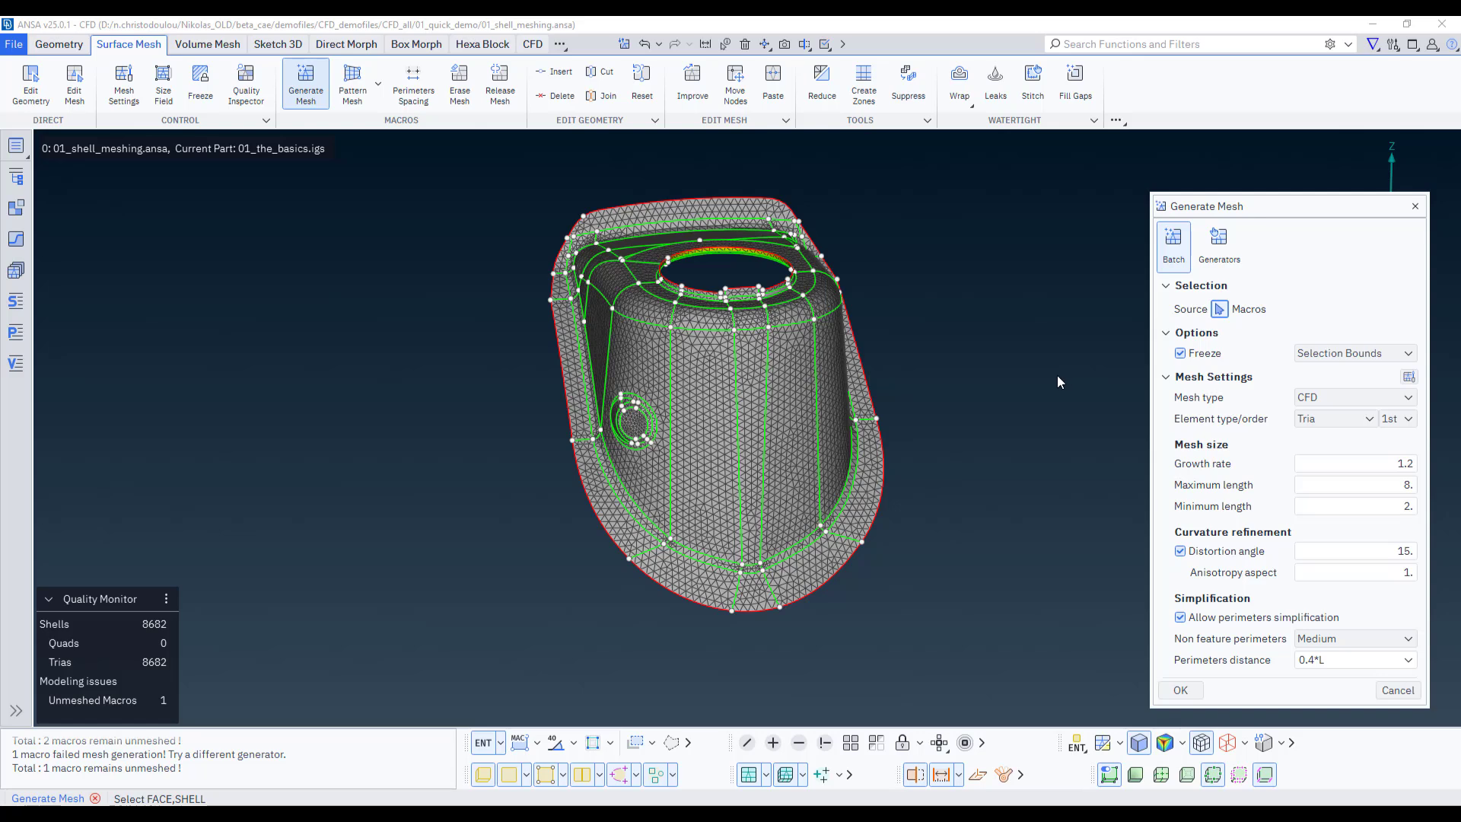
left_click(1400, 689)
Use Move Nodes in Surface mode to shift a mesh node slightly on the front wall beside the round recess
left_click(733, 105)
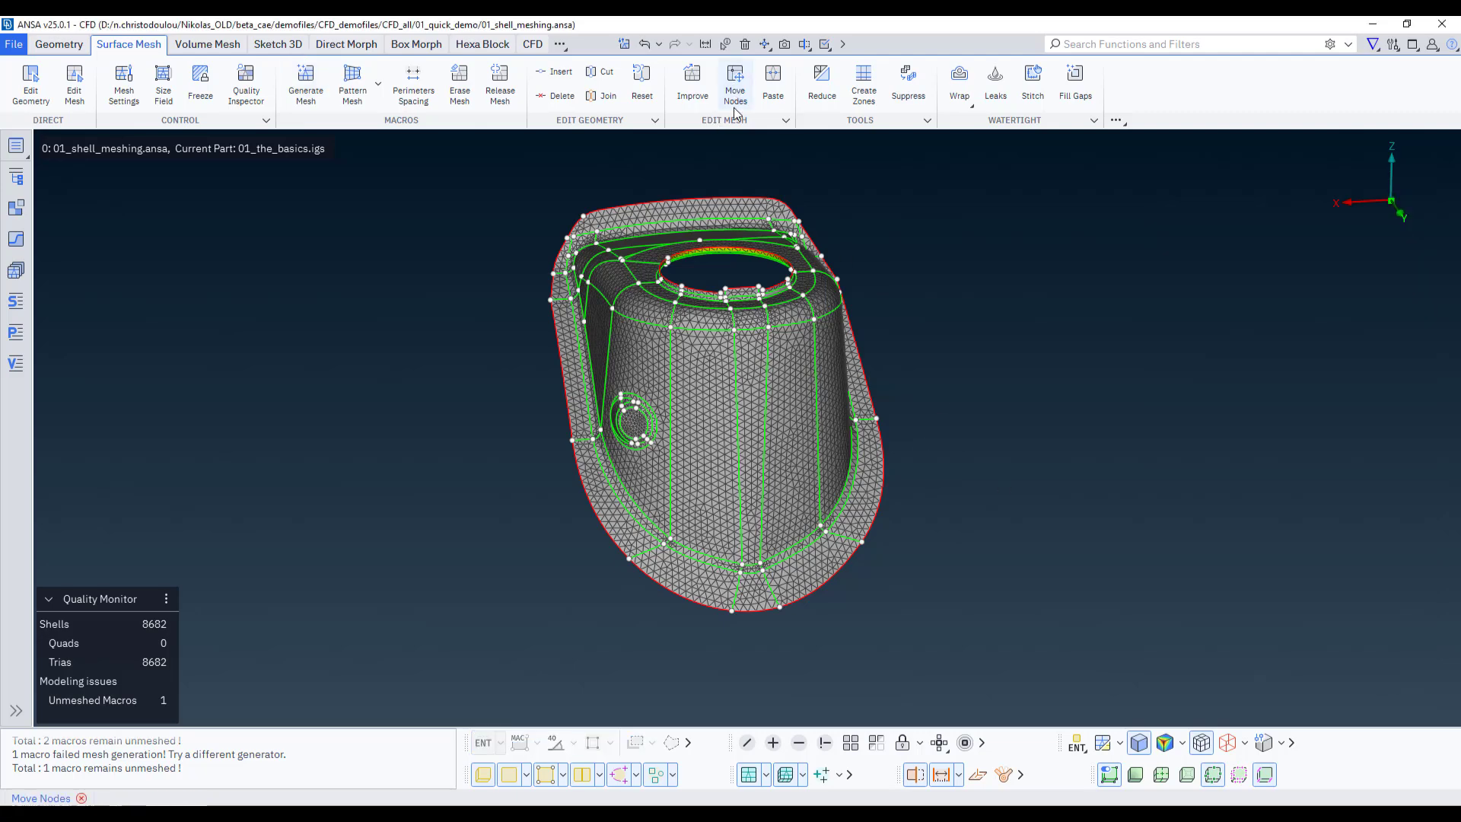
scroll(697, 380, "up", 5)
left_click_drag(712, 396, 697, 404)
left_click(696, 401)
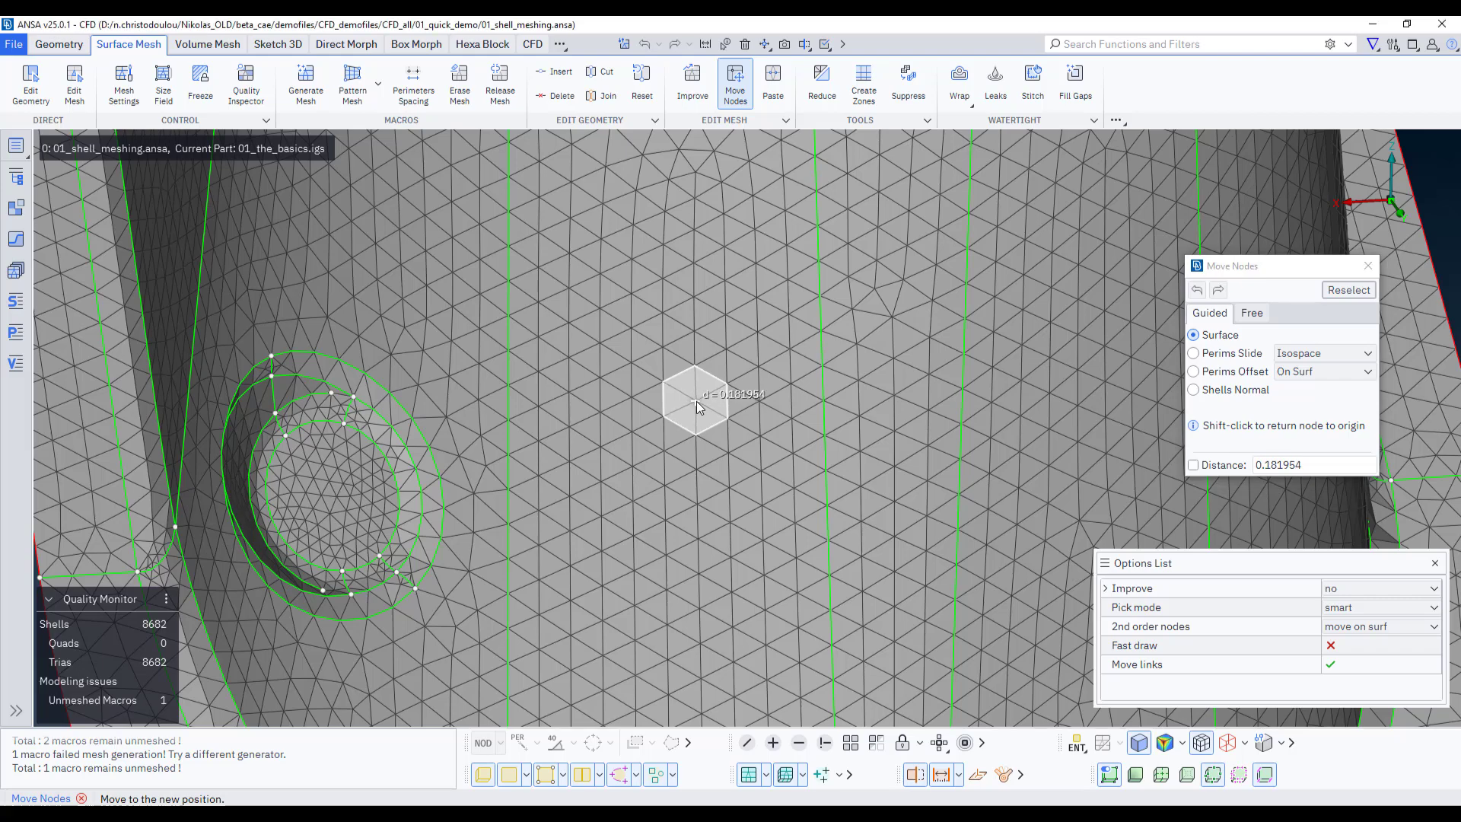
middle_click(587, 457)
scroll(608, 411, "down", 1)
Open the Improve tool and review its Reconstruct, Smooth and Fix Quality settings, keeping perimeters simplification allowed
left_click(691, 89)
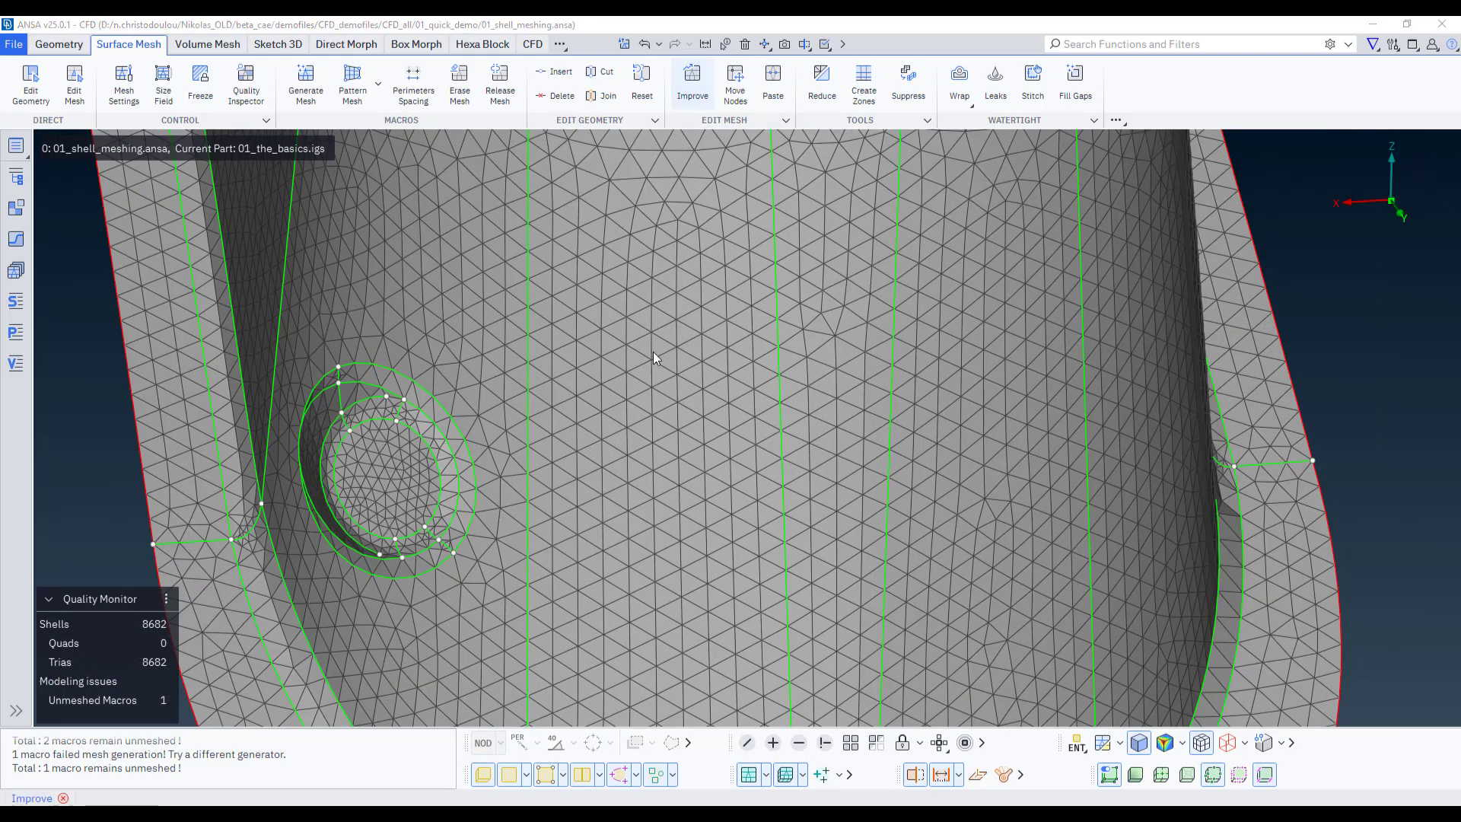
scroll(730, 349, "down", 4)
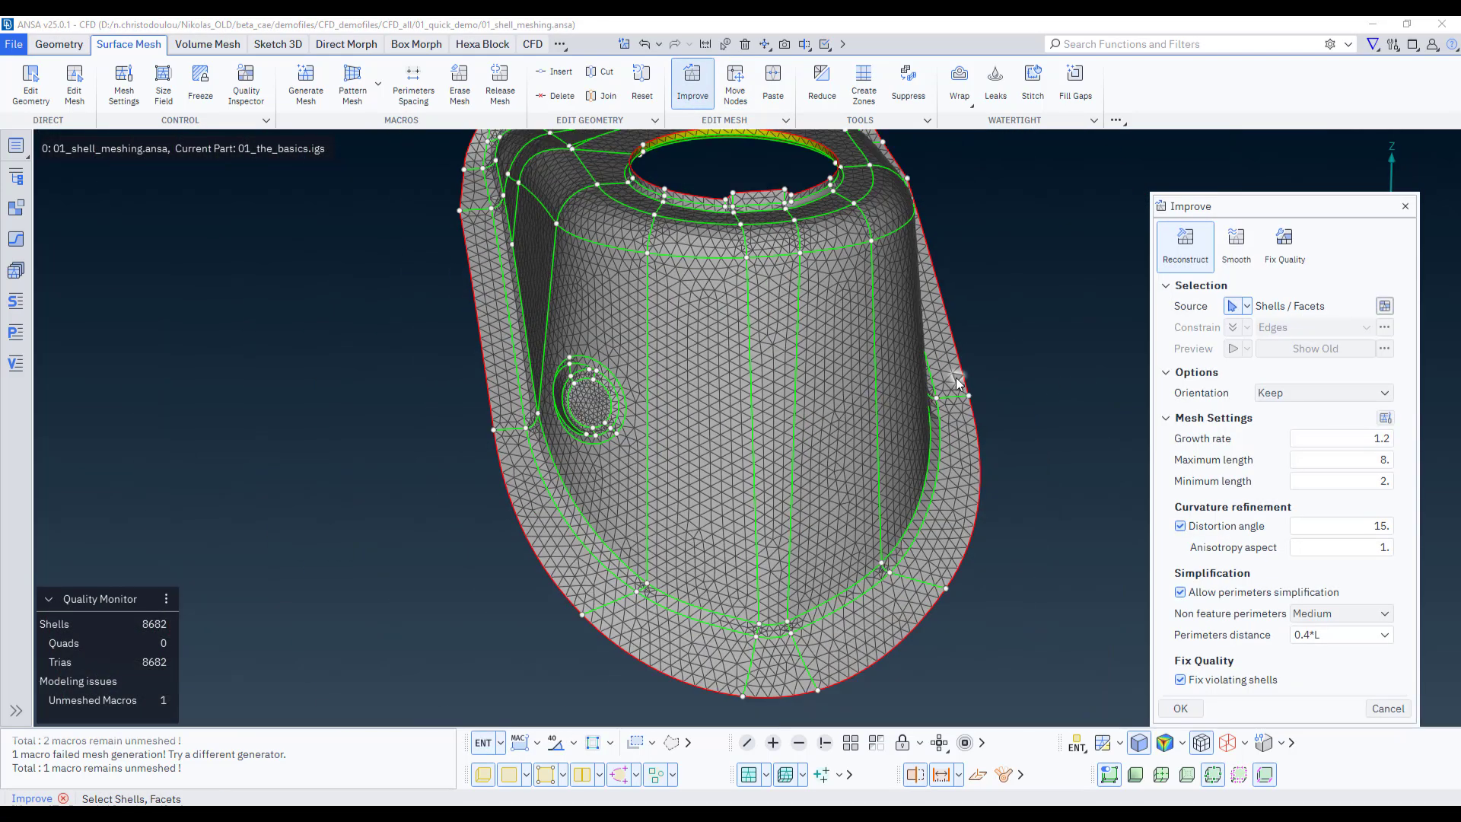
scroll(957, 379, "down", 2)
middle_click_drag(988, 395, 974, 415, "ctrl")
left_click_drag(1228, 210, 1226, 157)
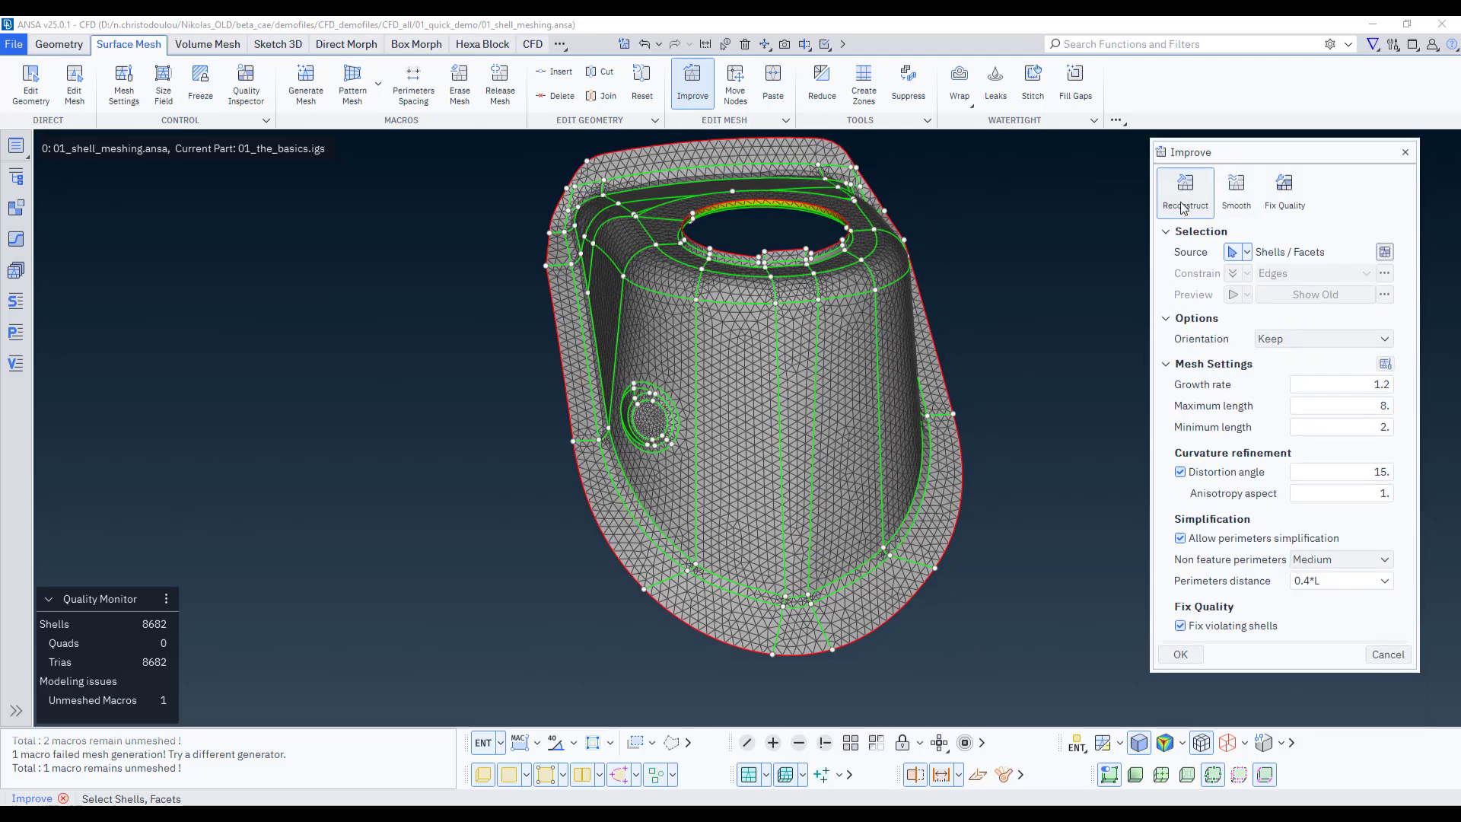
left_click(1221, 540)
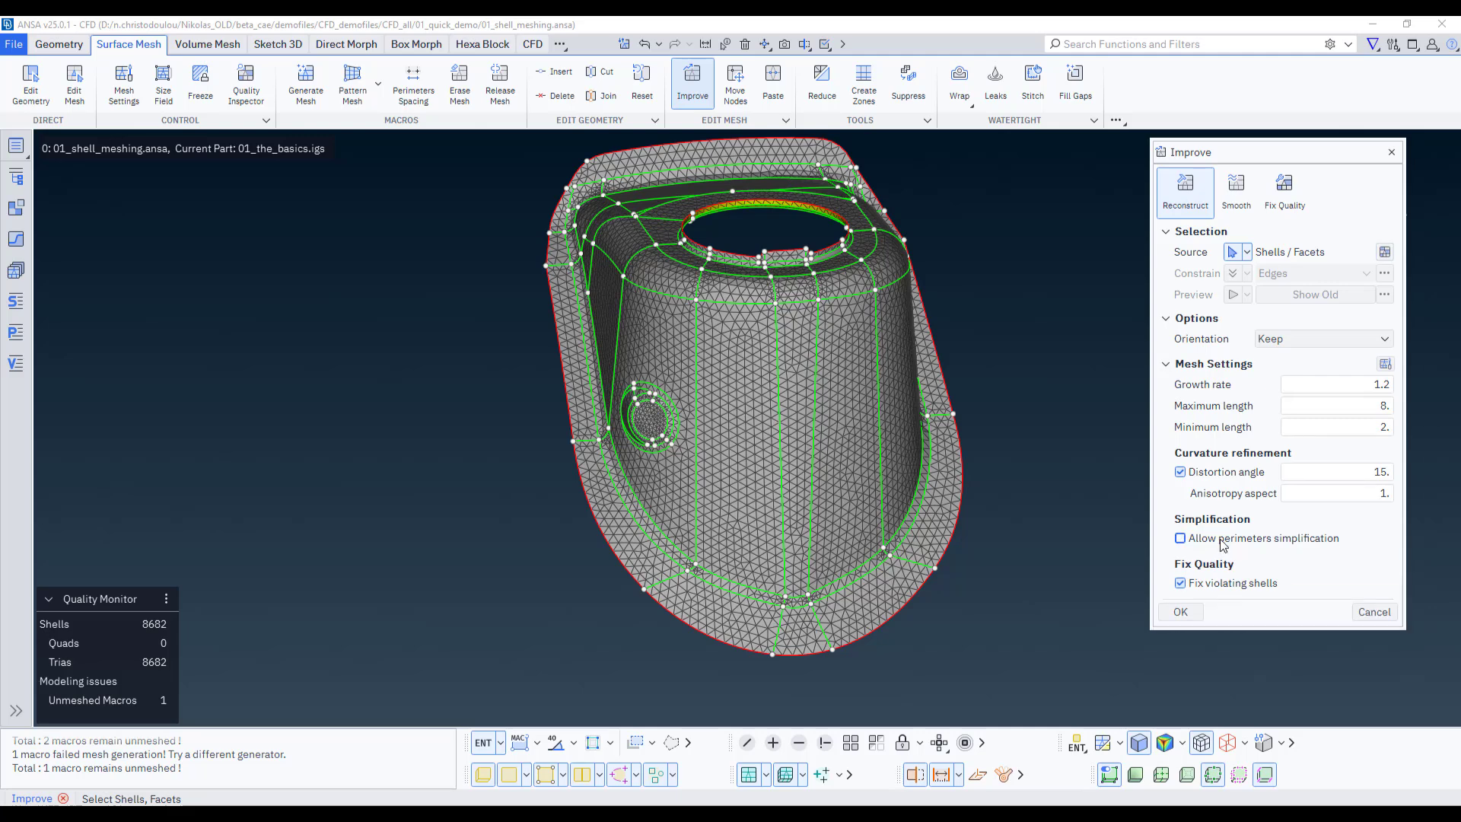
left_click(1220, 540)
left_click(1218, 540)
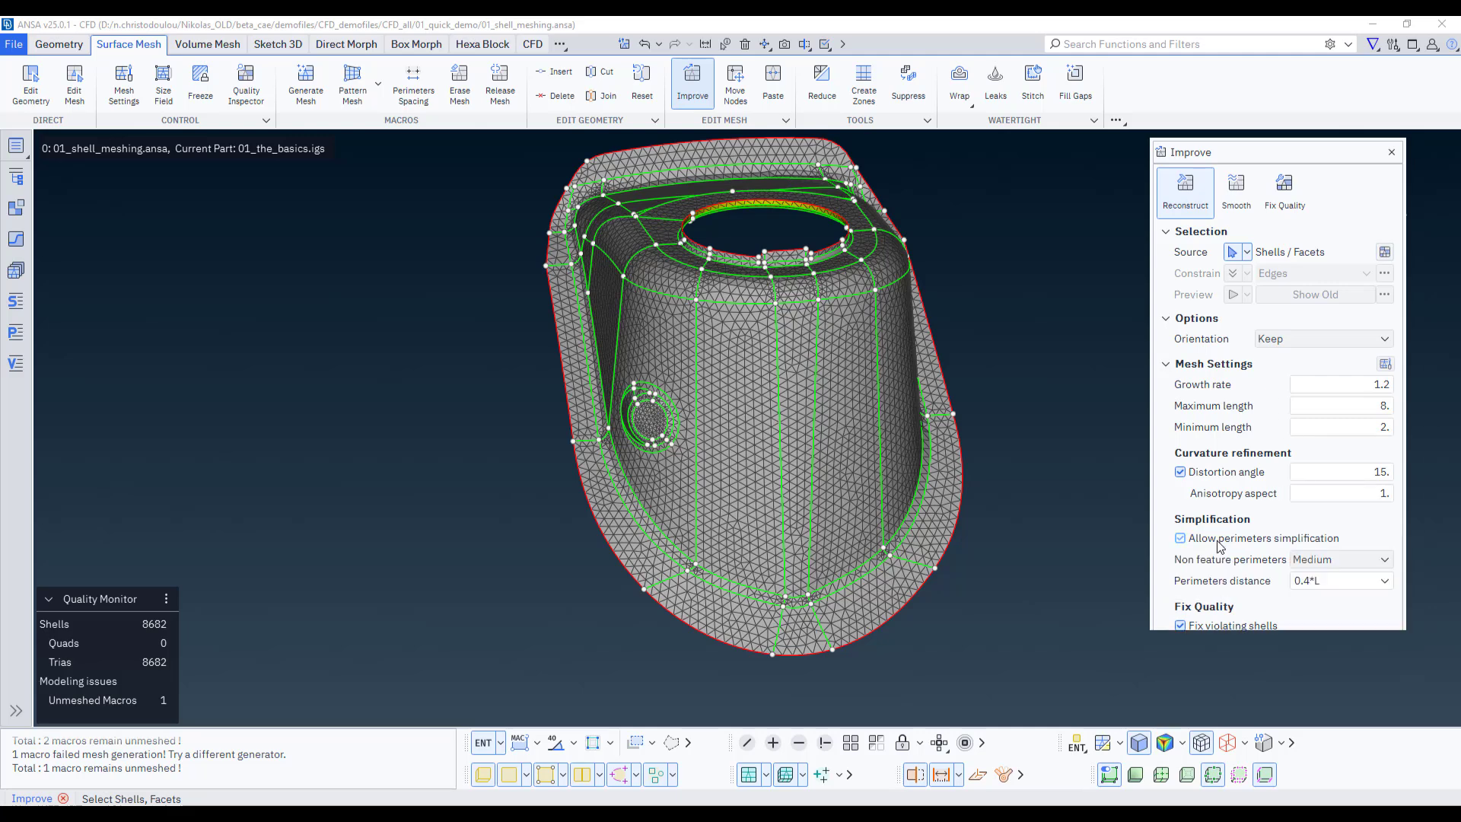
left_click(1218, 541)
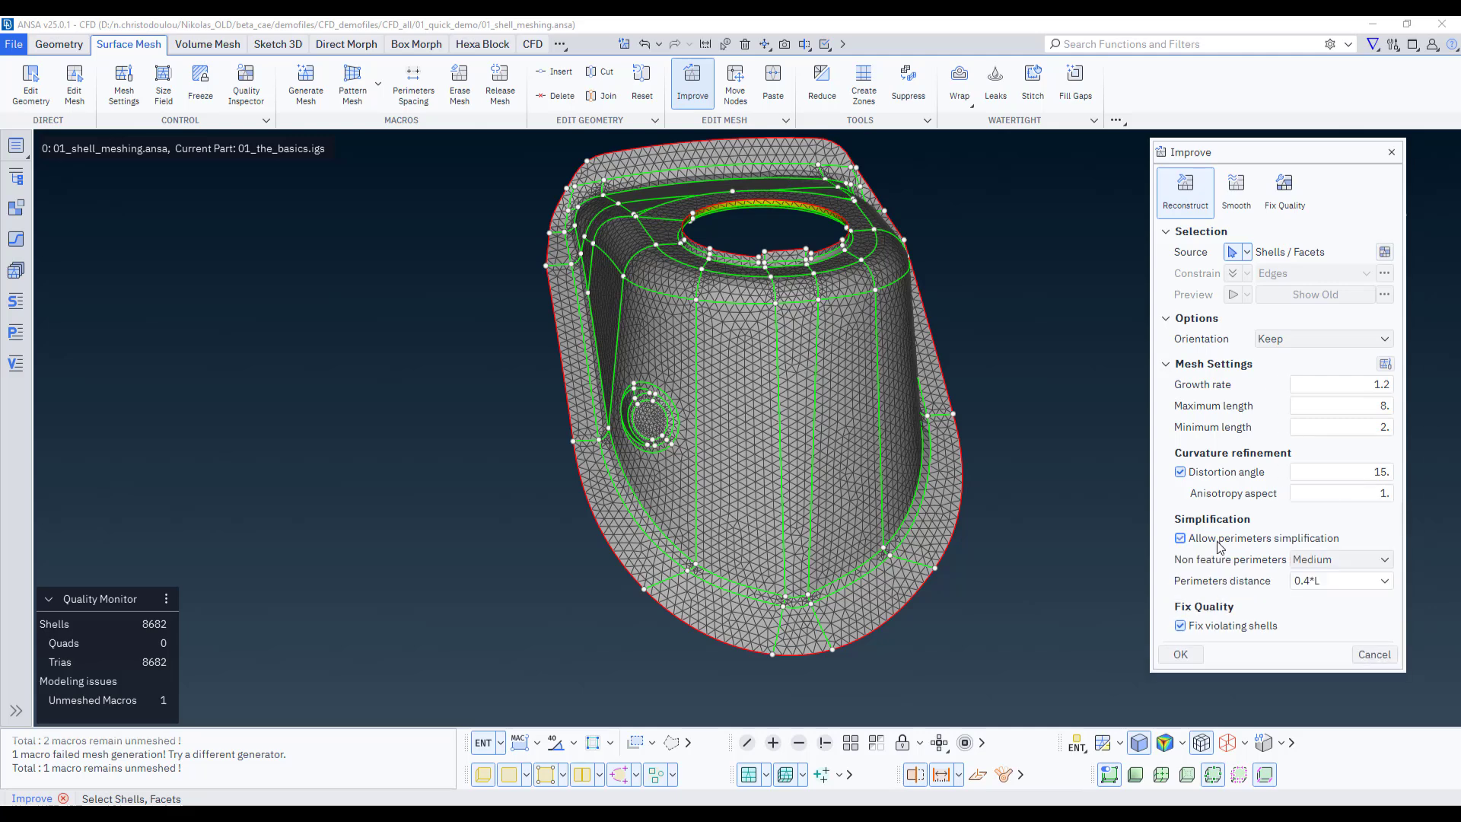
left_click(1236, 190)
left_click(1284, 190)
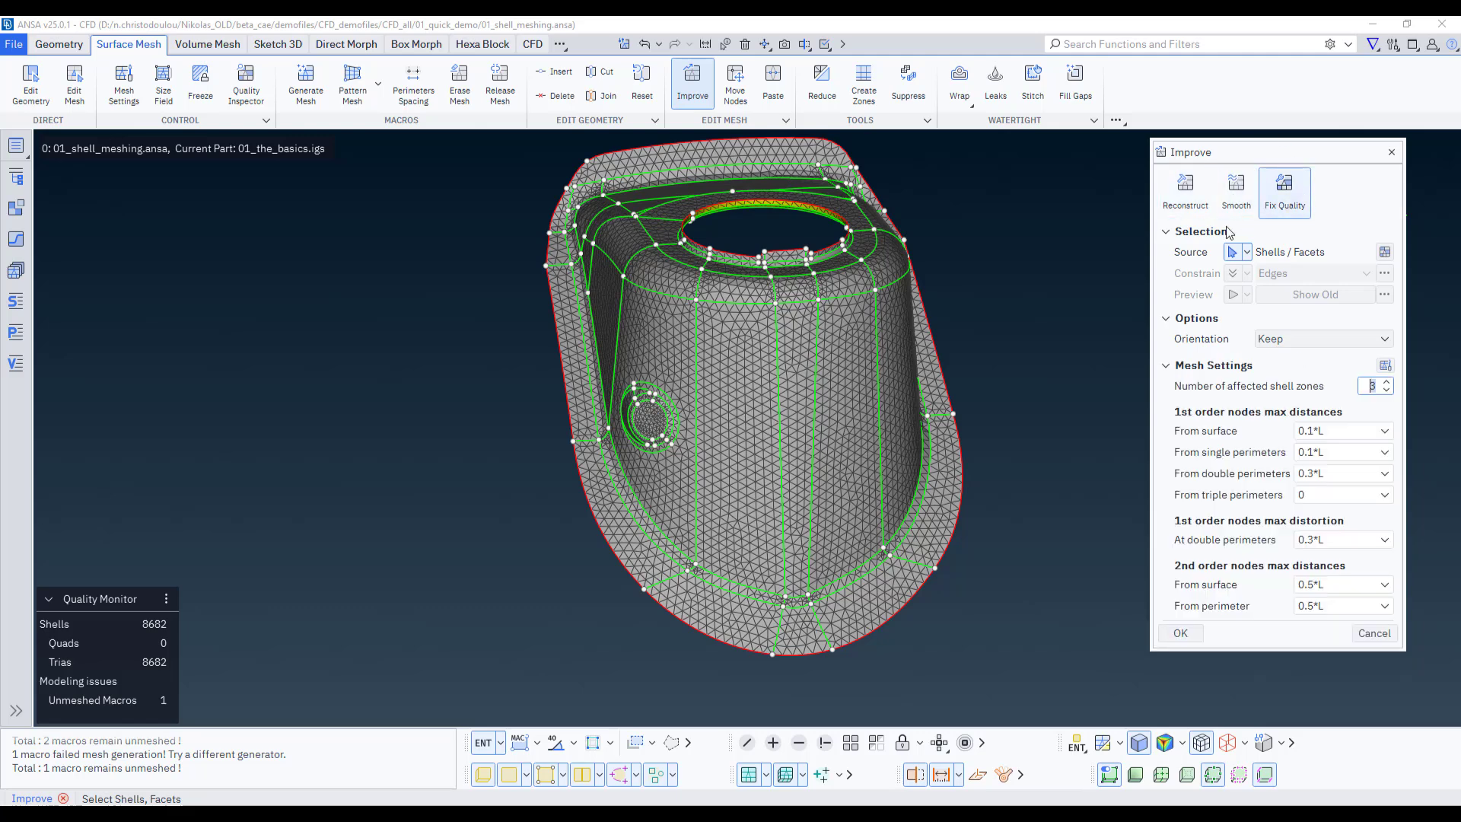
left_click(1186, 201)
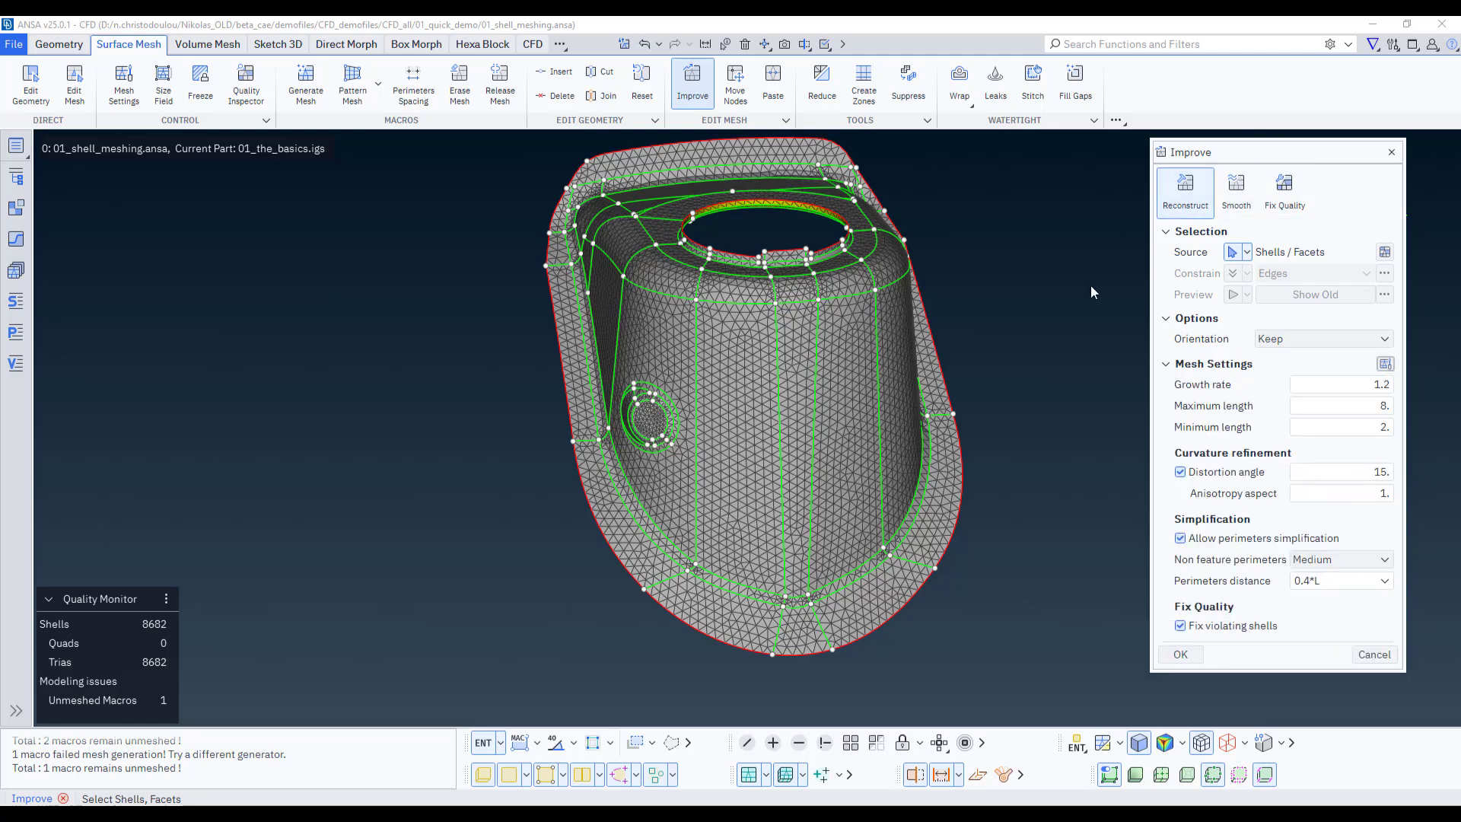
Reconstruct the part's mesh, set the Improve source to violating shells with their affected zones, and inspect the front wall up close
left_click(1246, 252)
left_click(1269, 311)
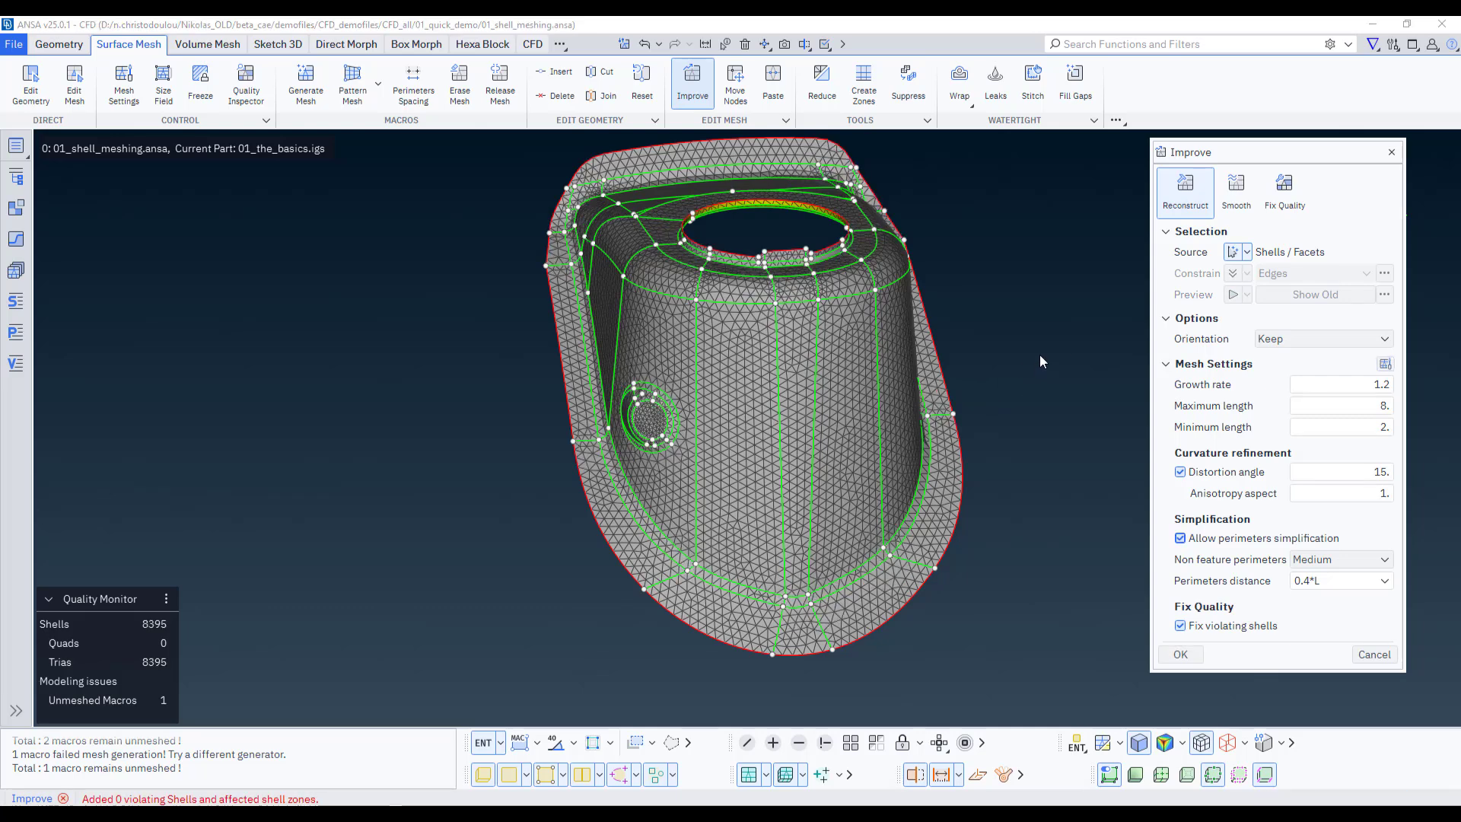
key("Escape")
scroll(1034, 458, "down", 3)
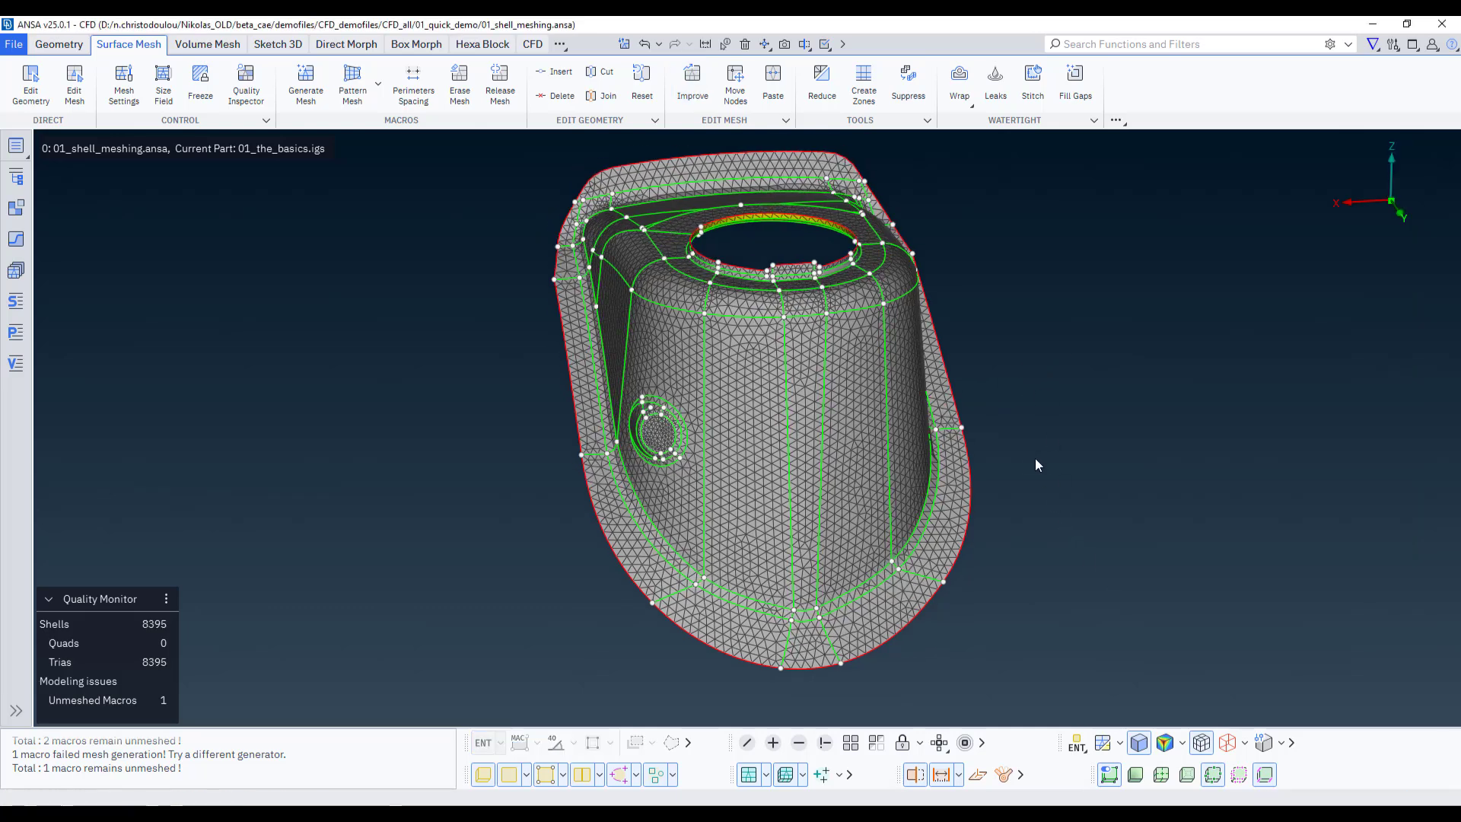
scroll(802, 371, "up", 5)
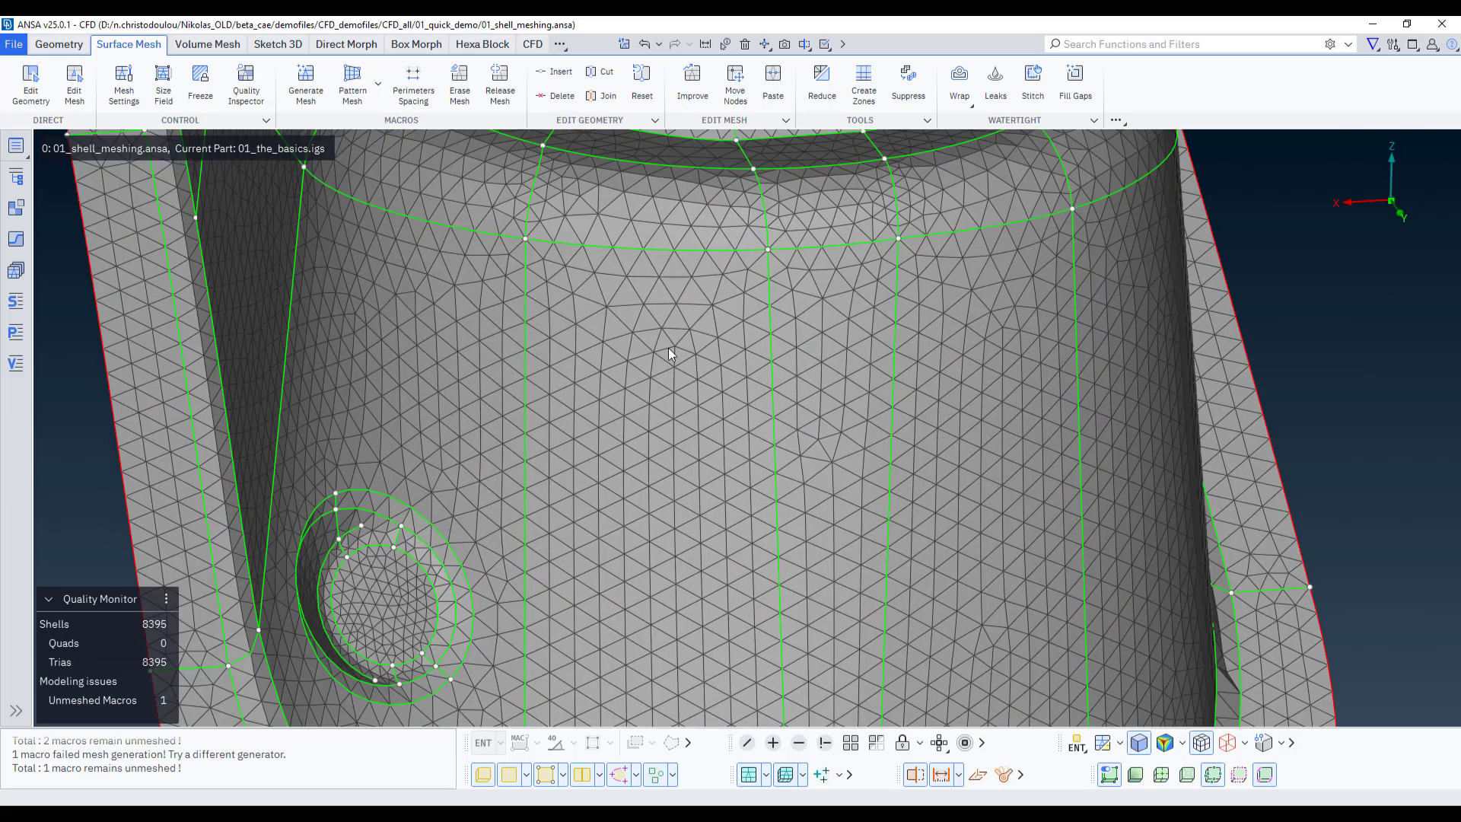
Run the Quality Inspector on the part's shells to check for off elements, and exit it
left_click(245, 84)
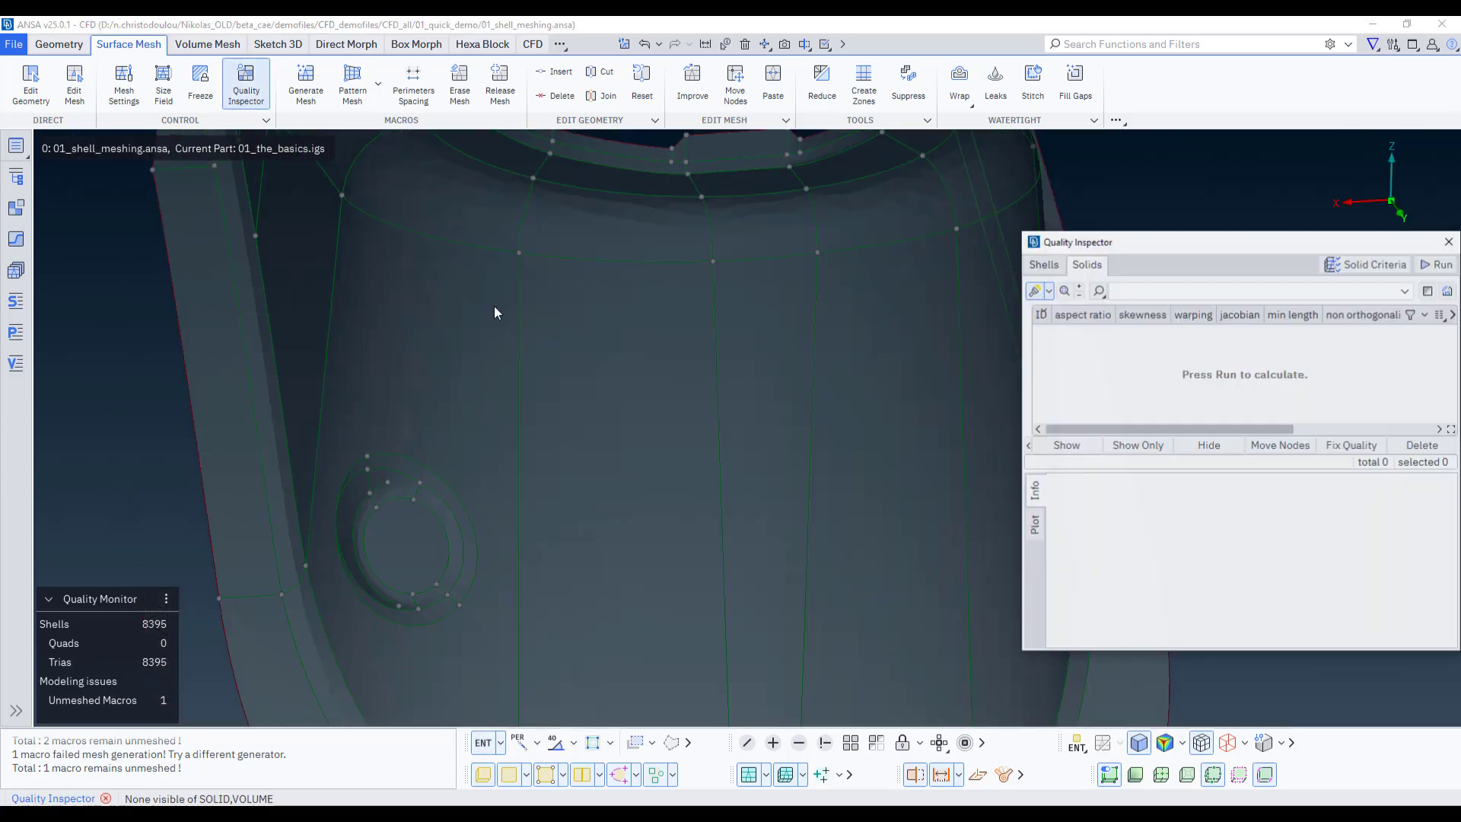
scroll(620, 319, "down", 3)
left_click(1044, 265)
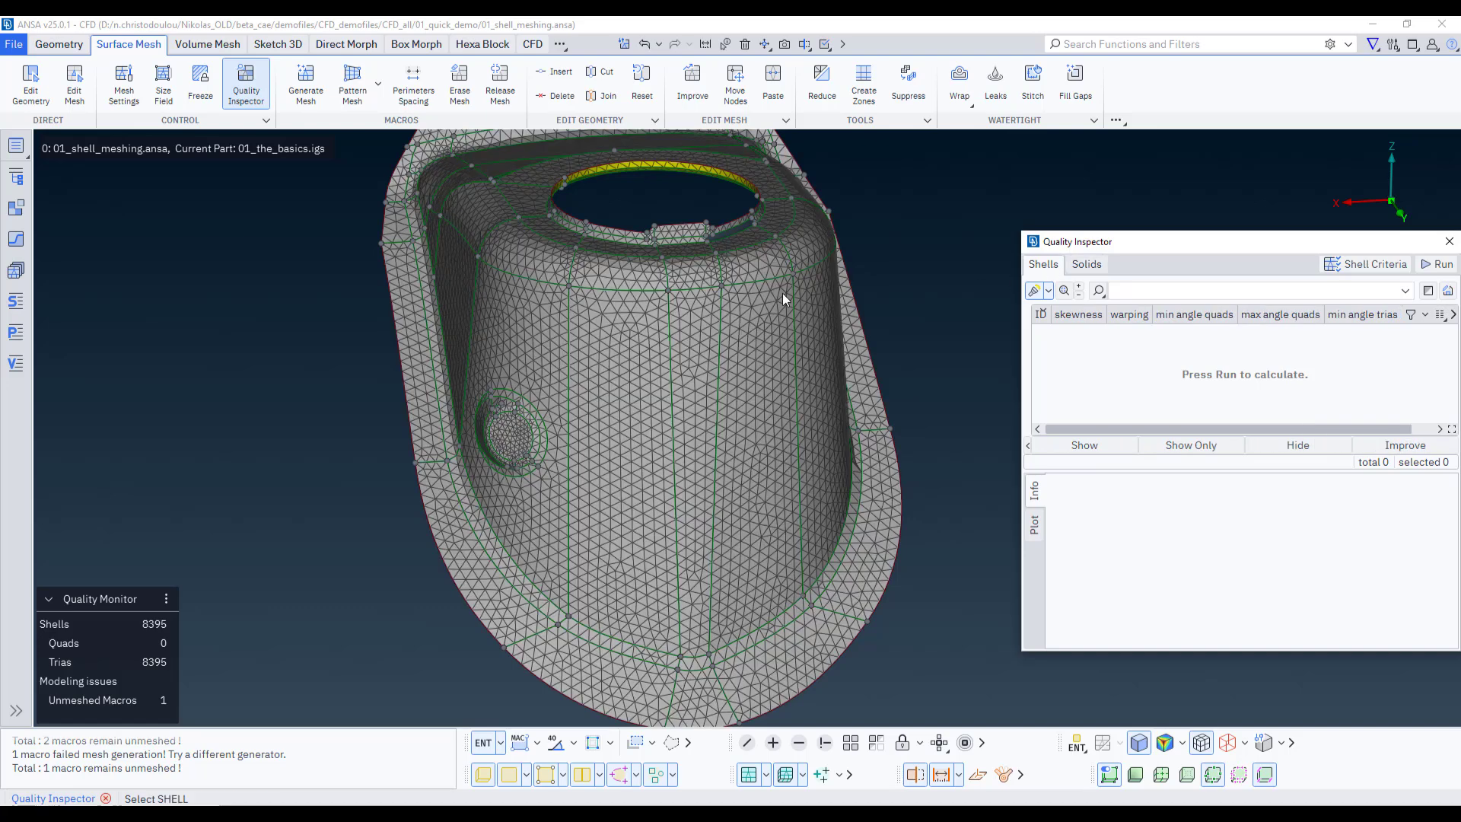
scroll(778, 333, "down", 3)
left_click(1435, 264)
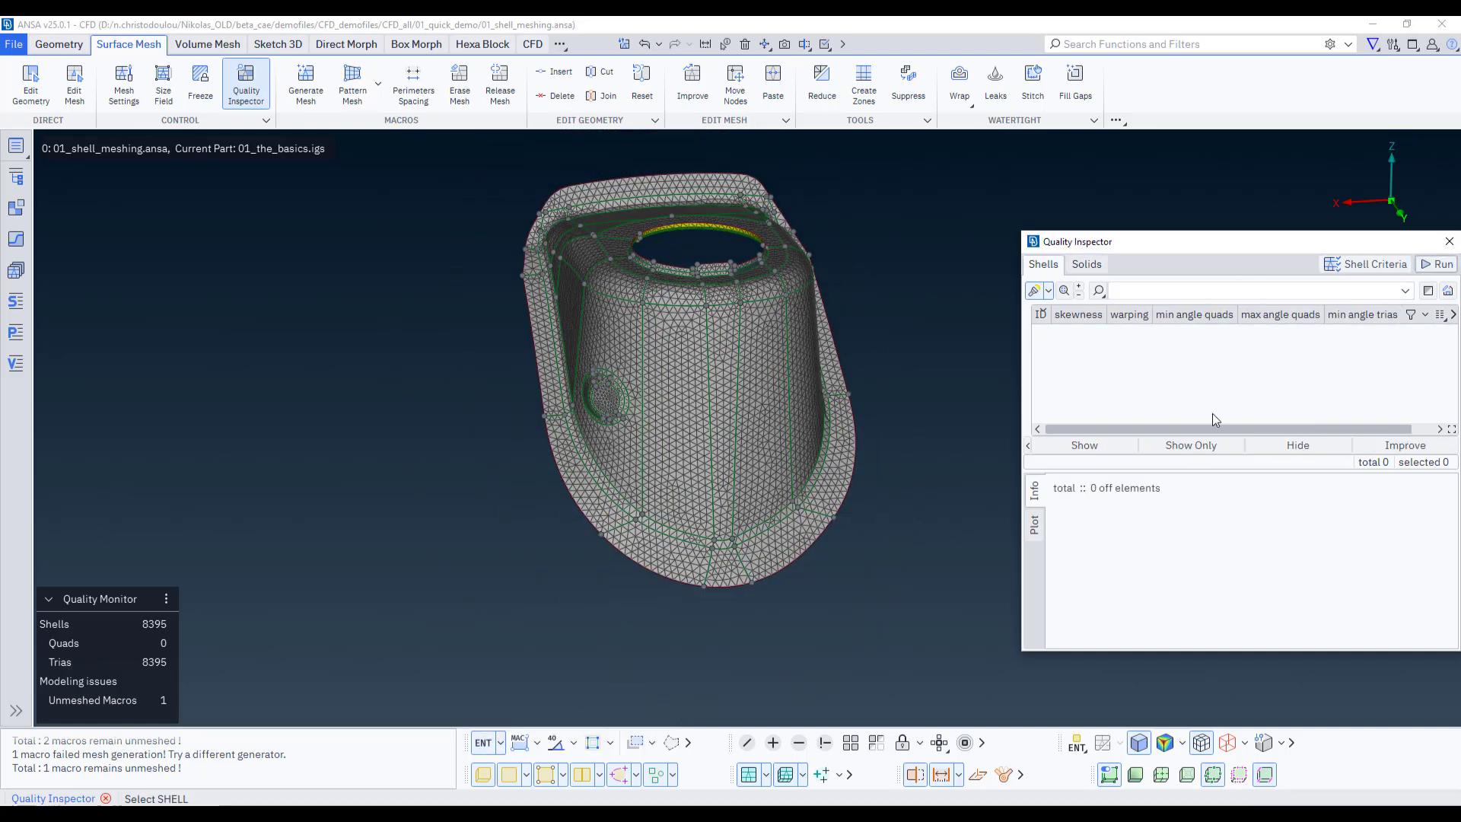
left_click(1448, 241)
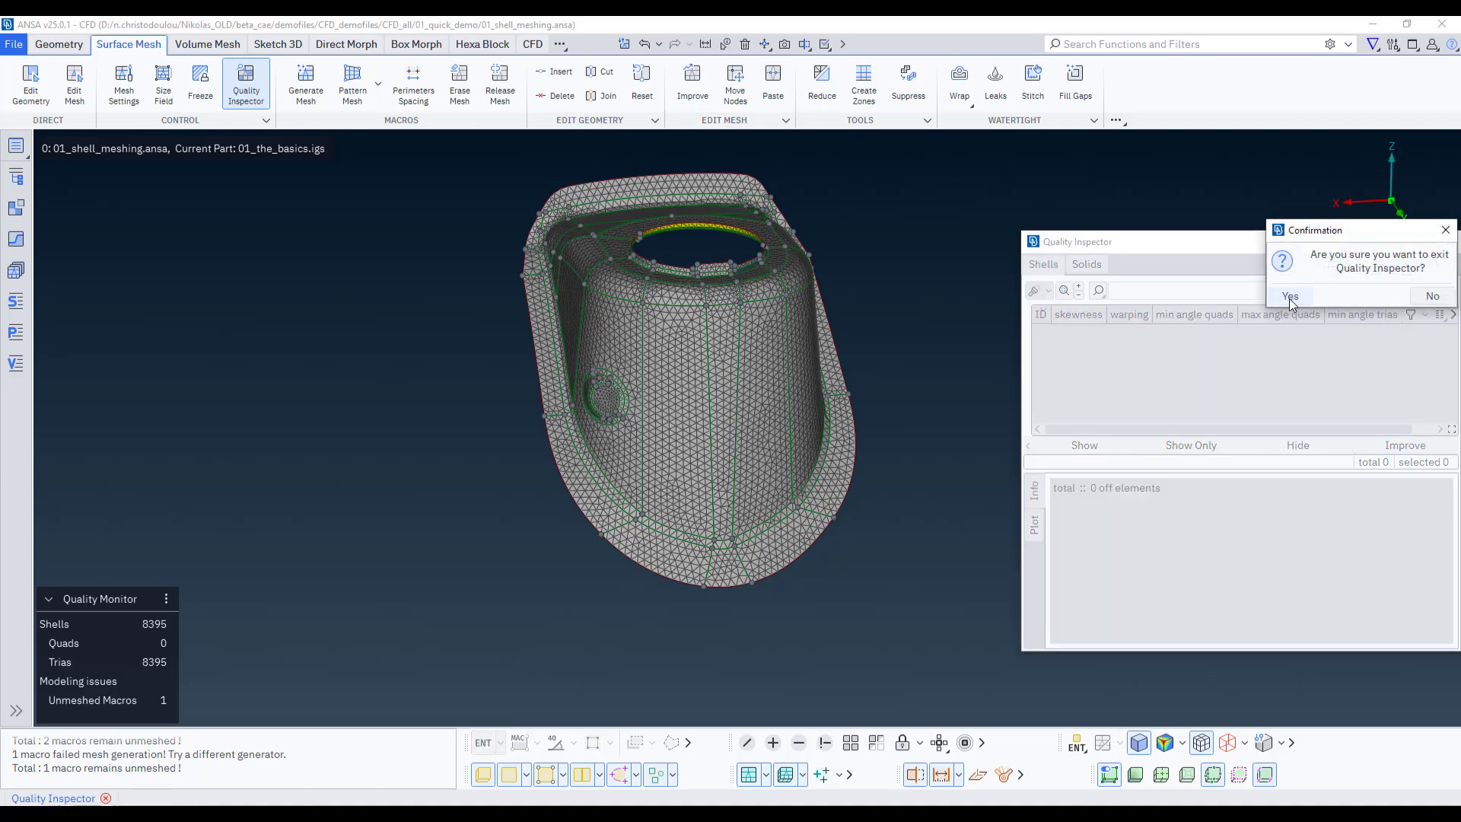
left_click(1291, 297)
Move one mesh node upward along the surface of the front wall beside the round recess to distort its triangles
left_click(735, 84)
scroll(642, 373, "up", 6)
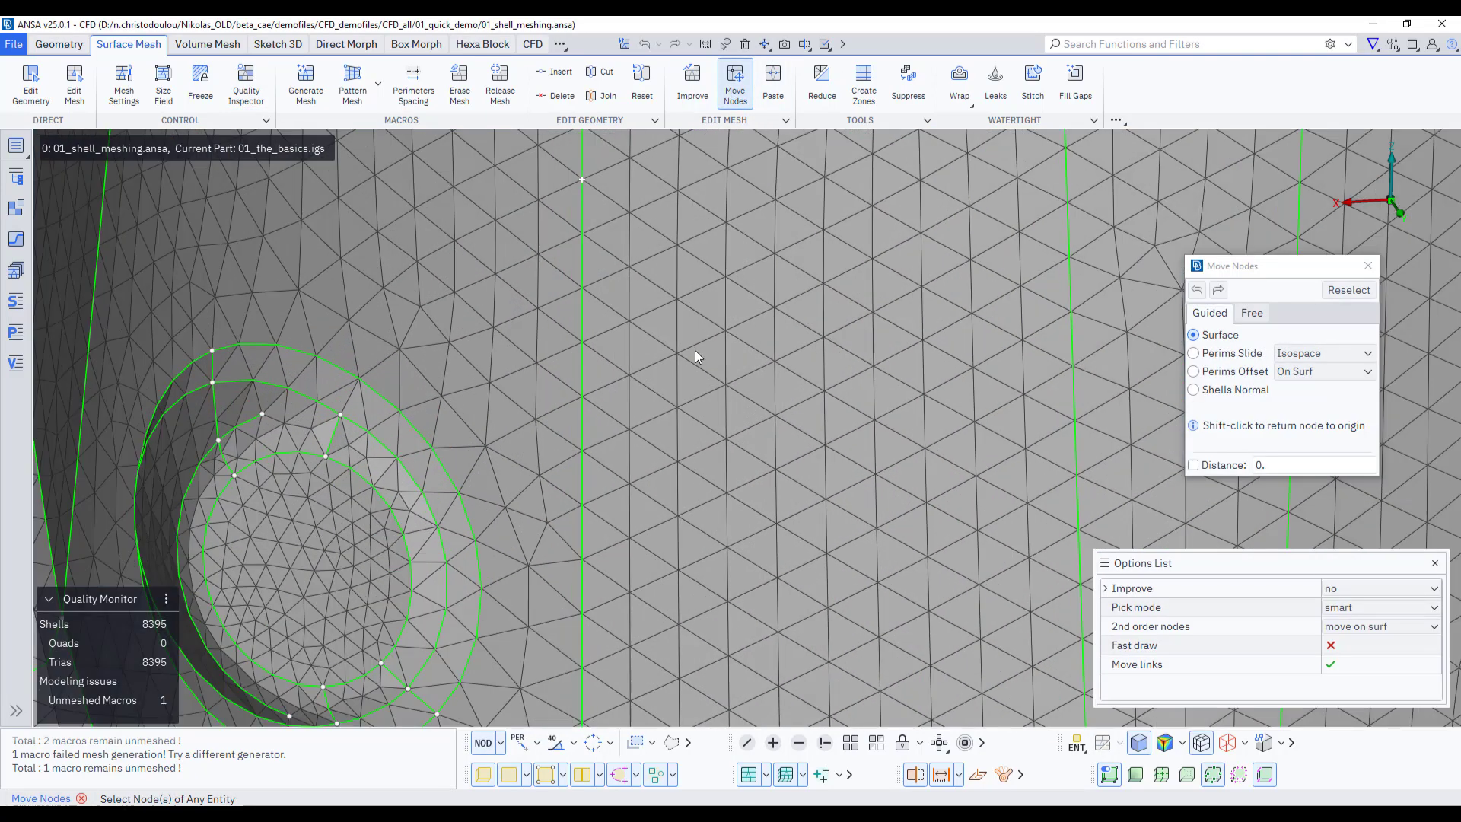
left_click_drag(677, 349, 675, 312)
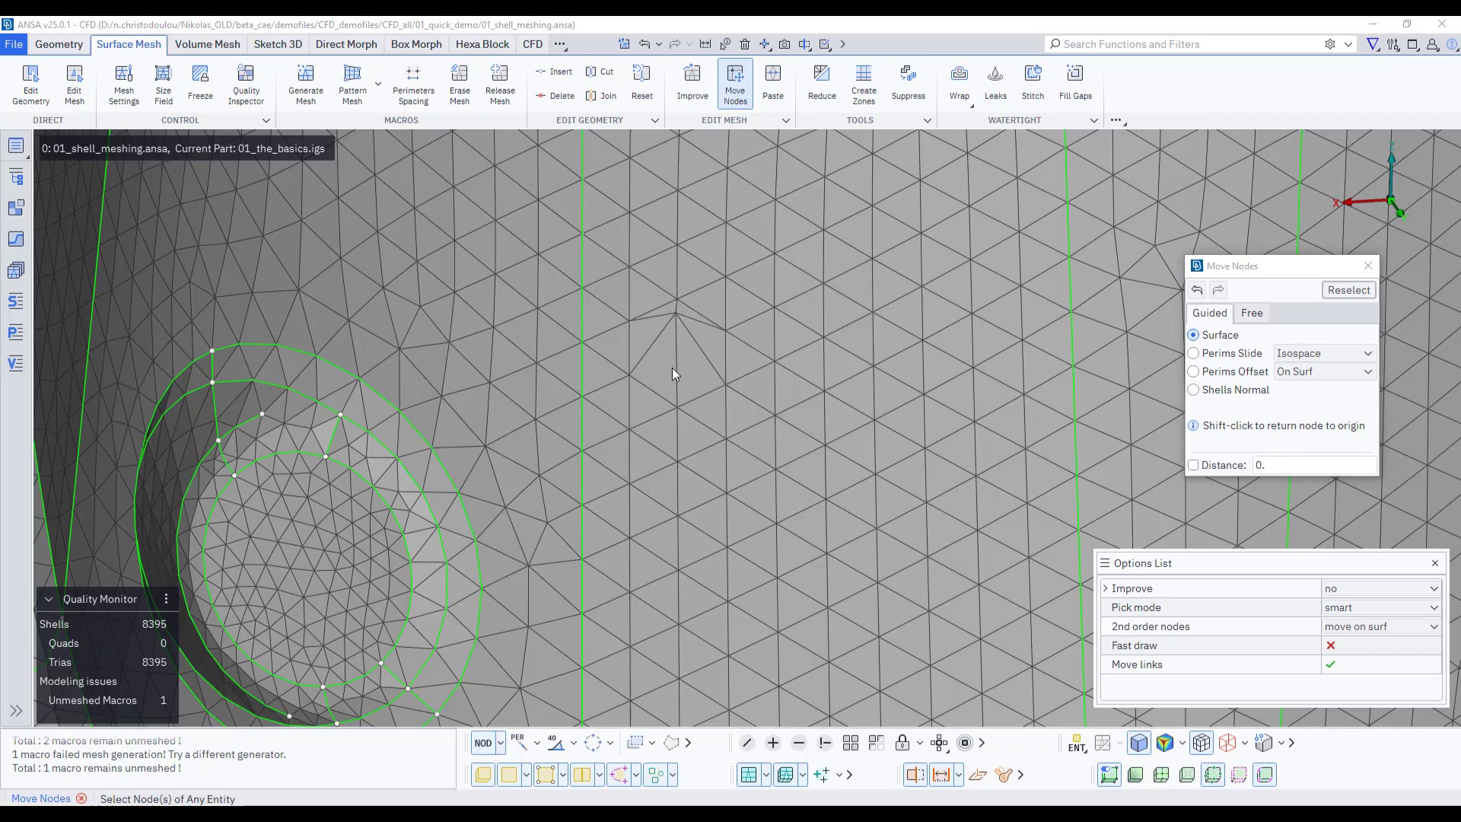
key("Escape")
scroll(667, 364, "down", 8)
middle_click_drag(662, 354, 653, 369, "ctrl")
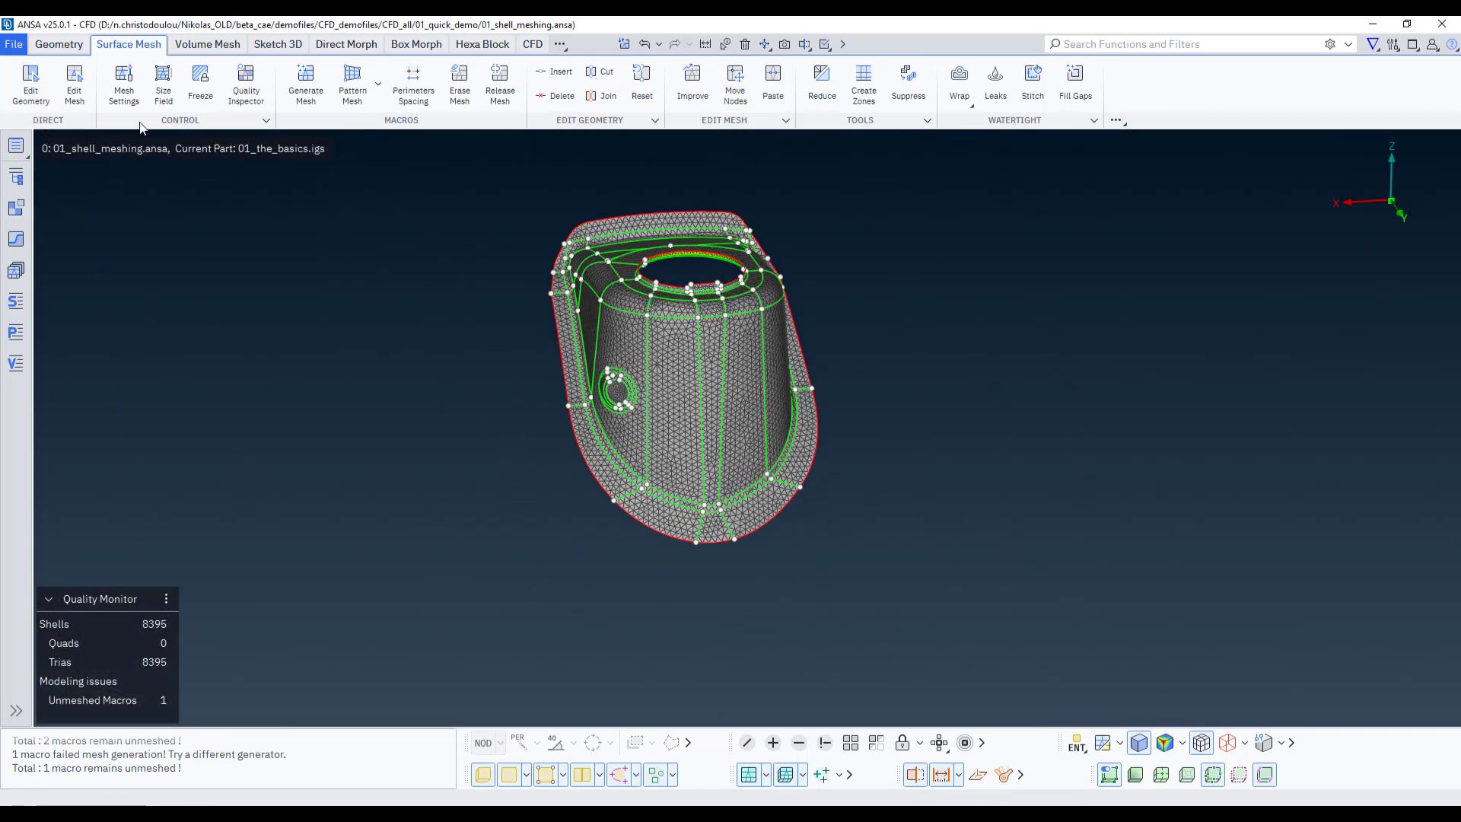
Run the Quality Inspector on the shells again and examine the listed violating elements up close
left_click(245, 82)
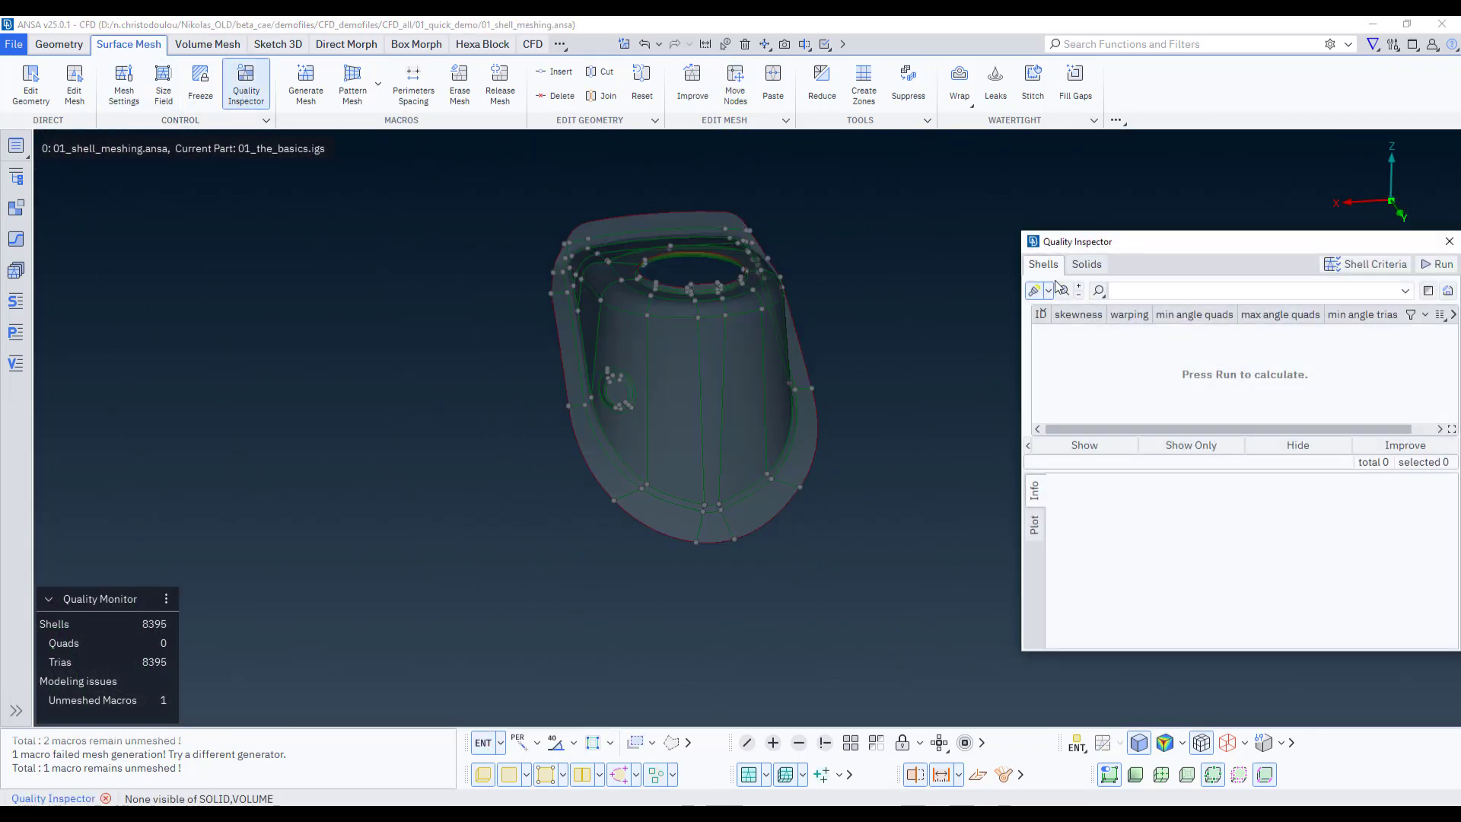
left_click(1436, 264)
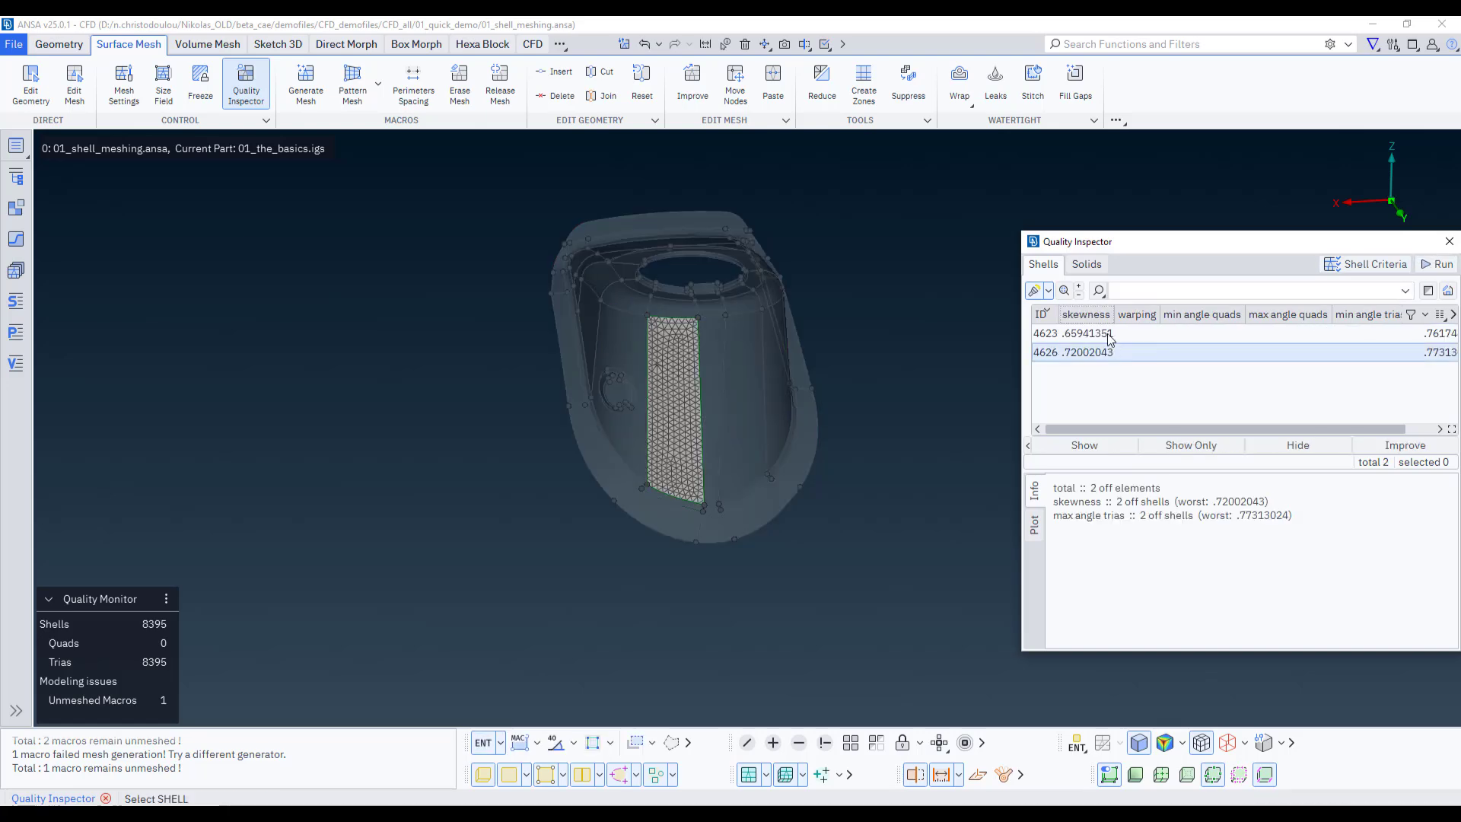
scroll(662, 367, "up", 12)
scroll(639, 351, "down", 8)
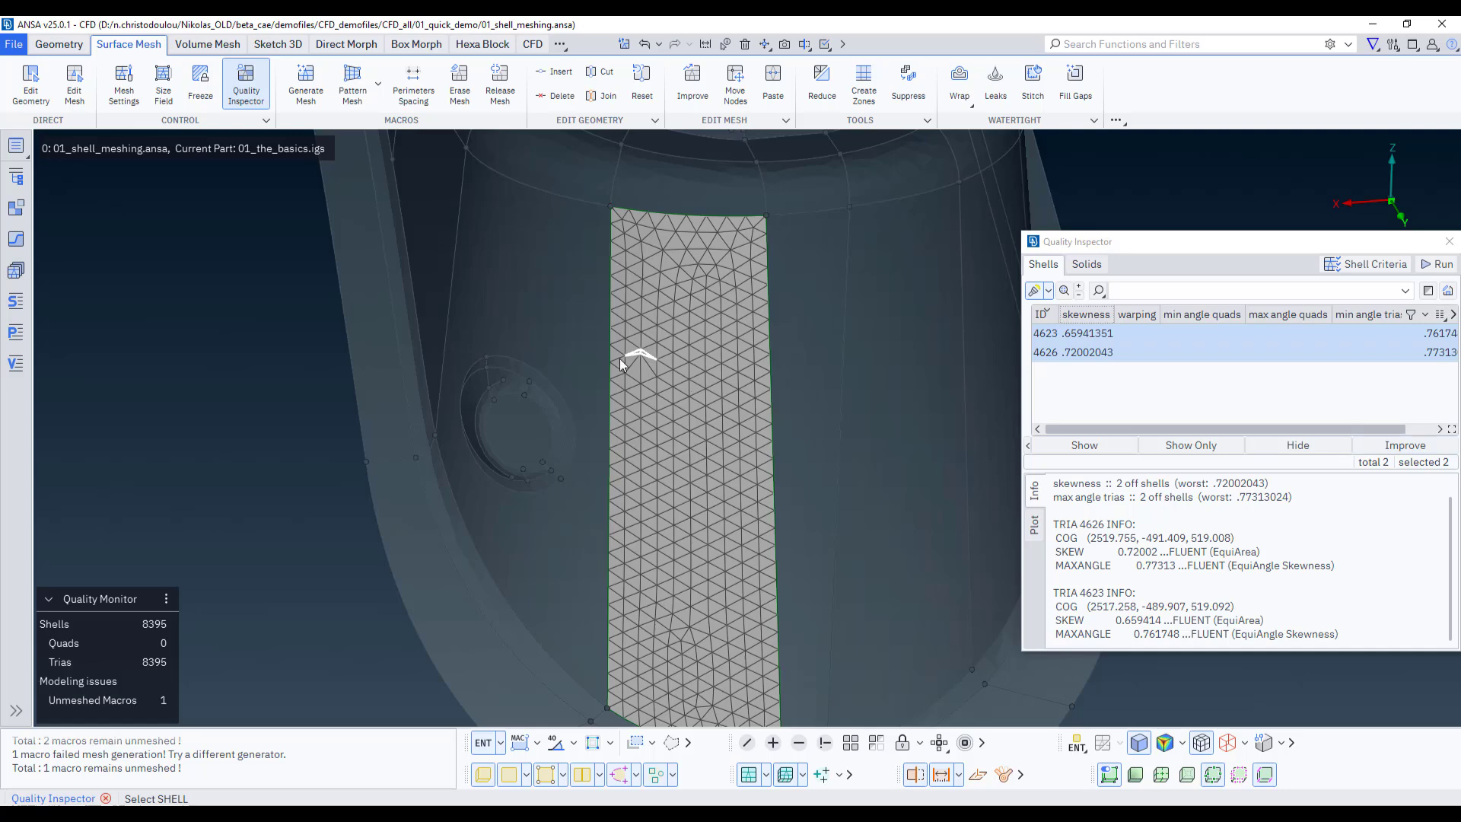
scroll(631, 350, "up", 5)
scroll(644, 341, "down", 3)
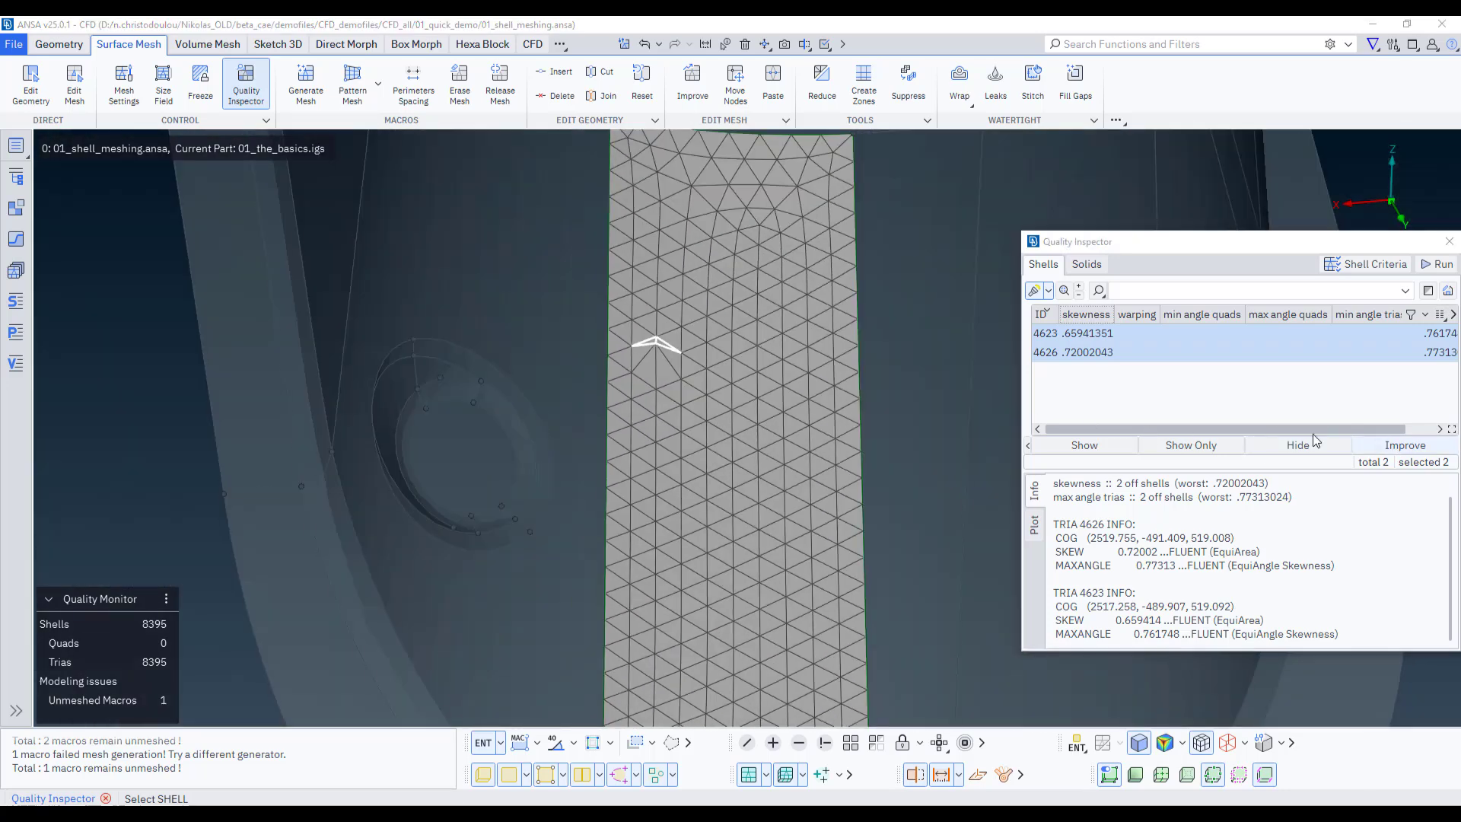
Try the Fix Quality improvement on the violating shells from the Quality Inspector, cancel it and exit the inspector
left_click(1404, 445)
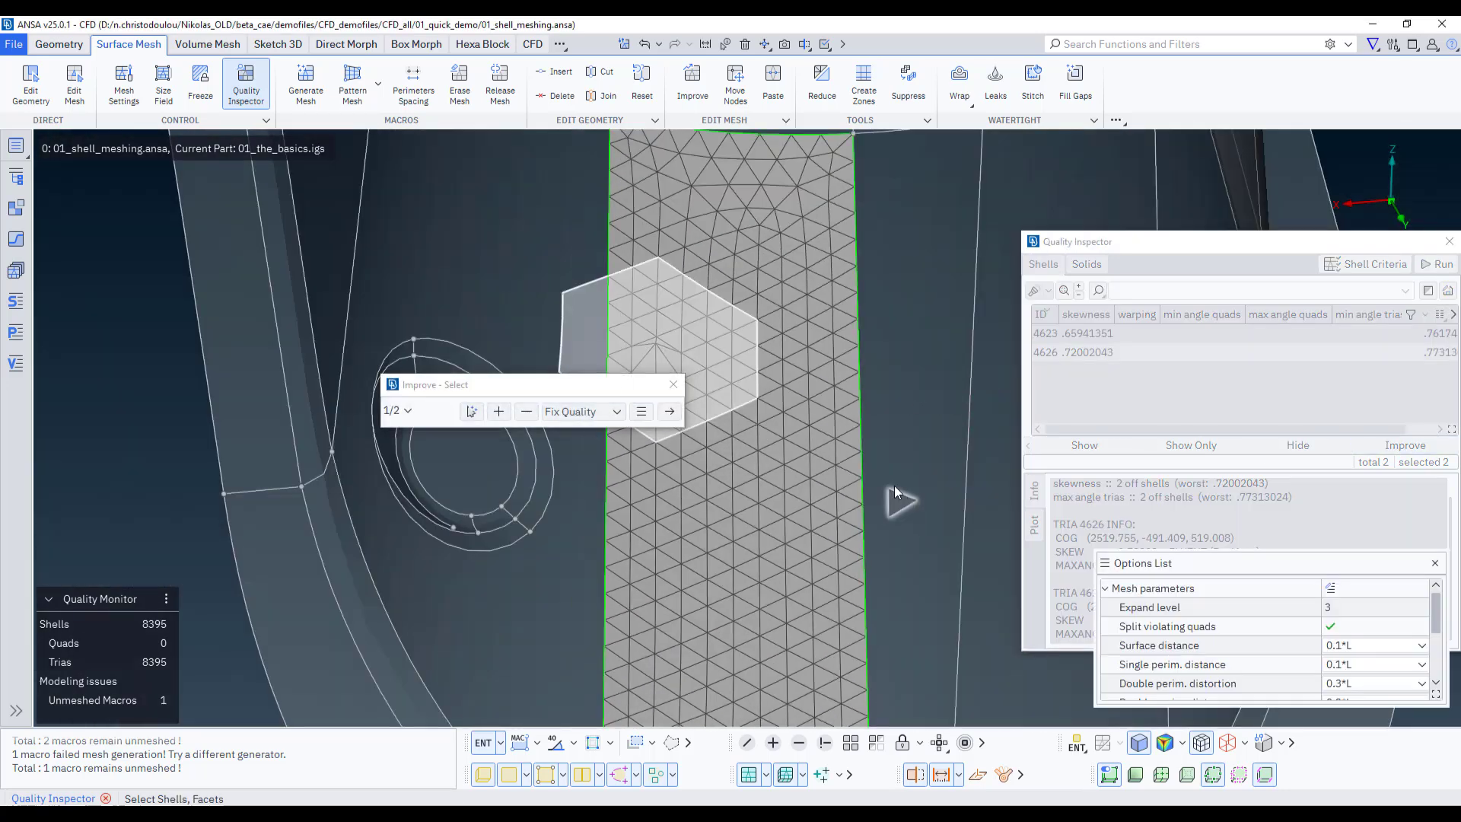
key("Escape")
key("Escape")
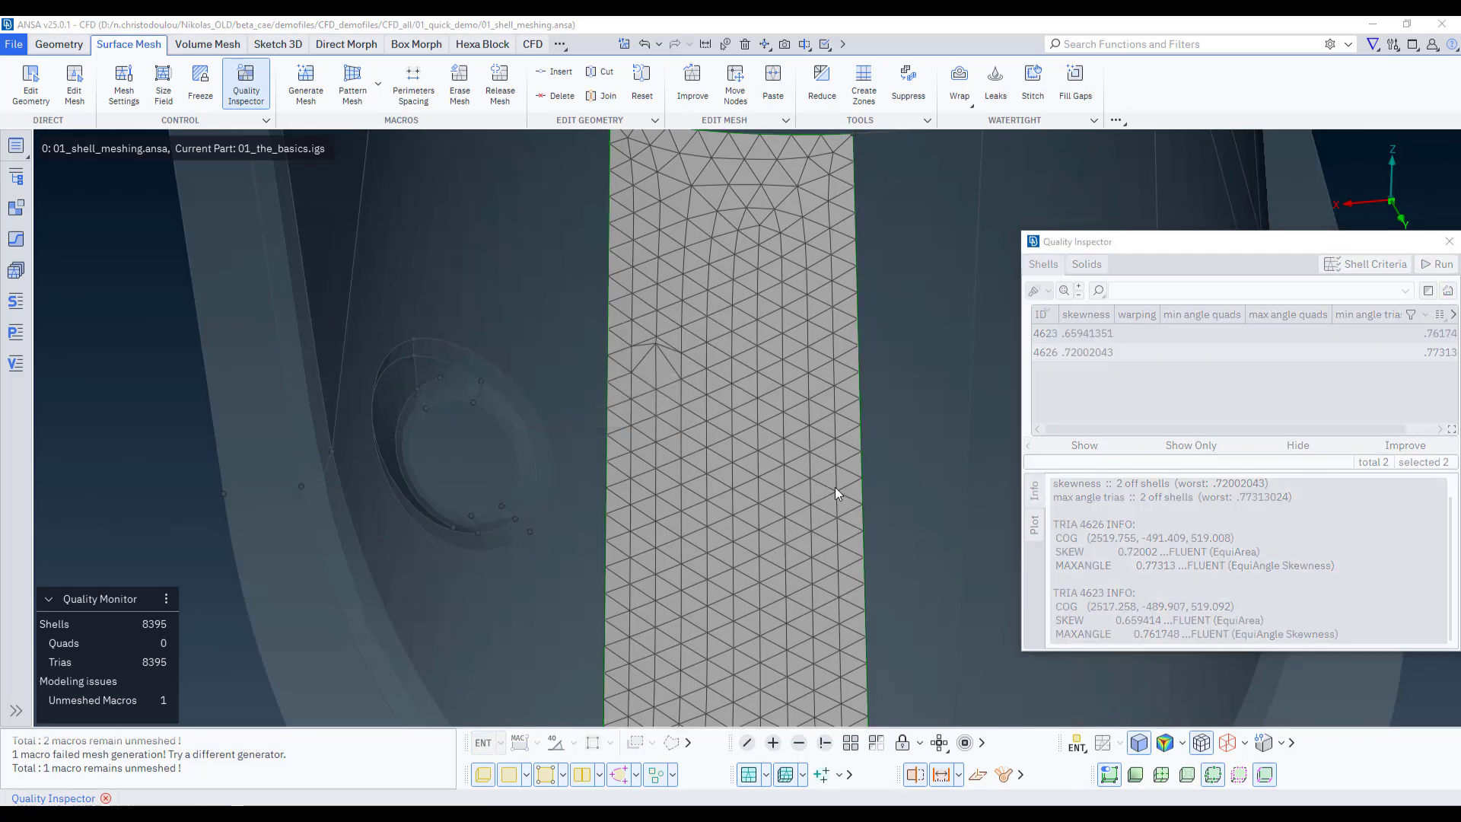
left_click(778, 539)
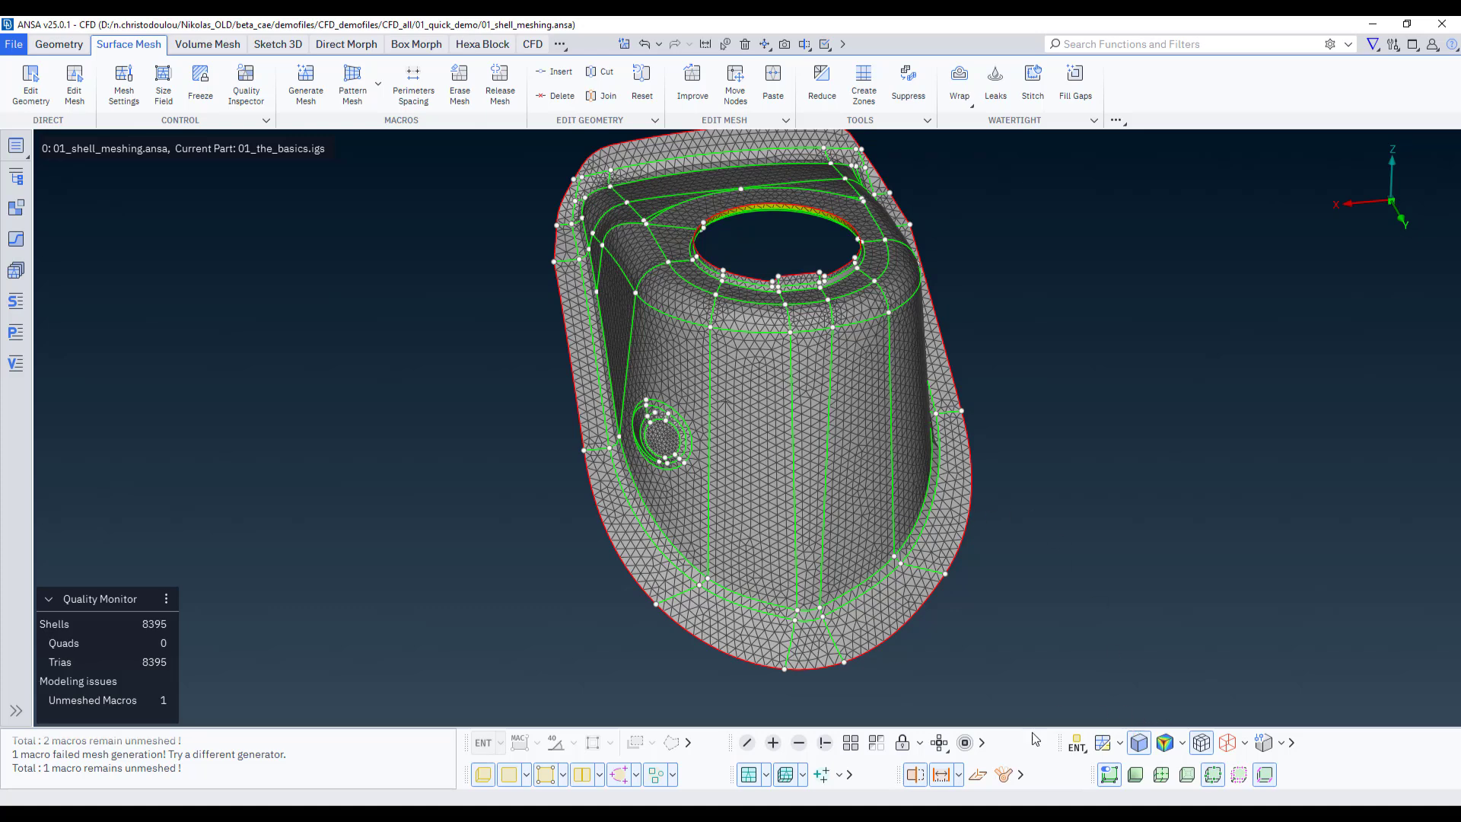
Display the model in the quality Criteria view mode and examine the off elements coloured on the front wall
left_click(1182, 742)
mouse_move(1195, 681)
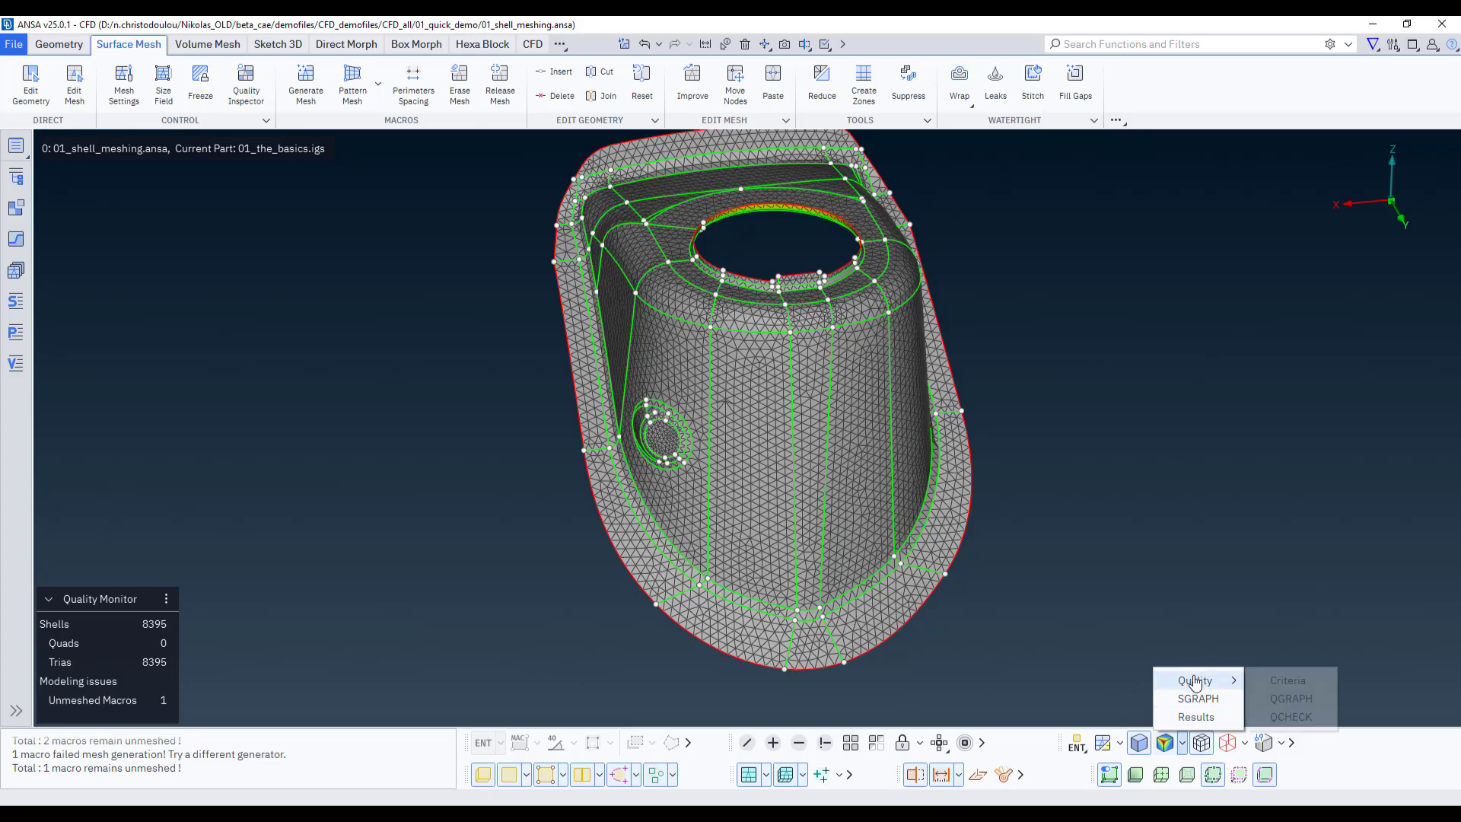
left_click(1288, 681)
scroll(651, 411, "up", 6)
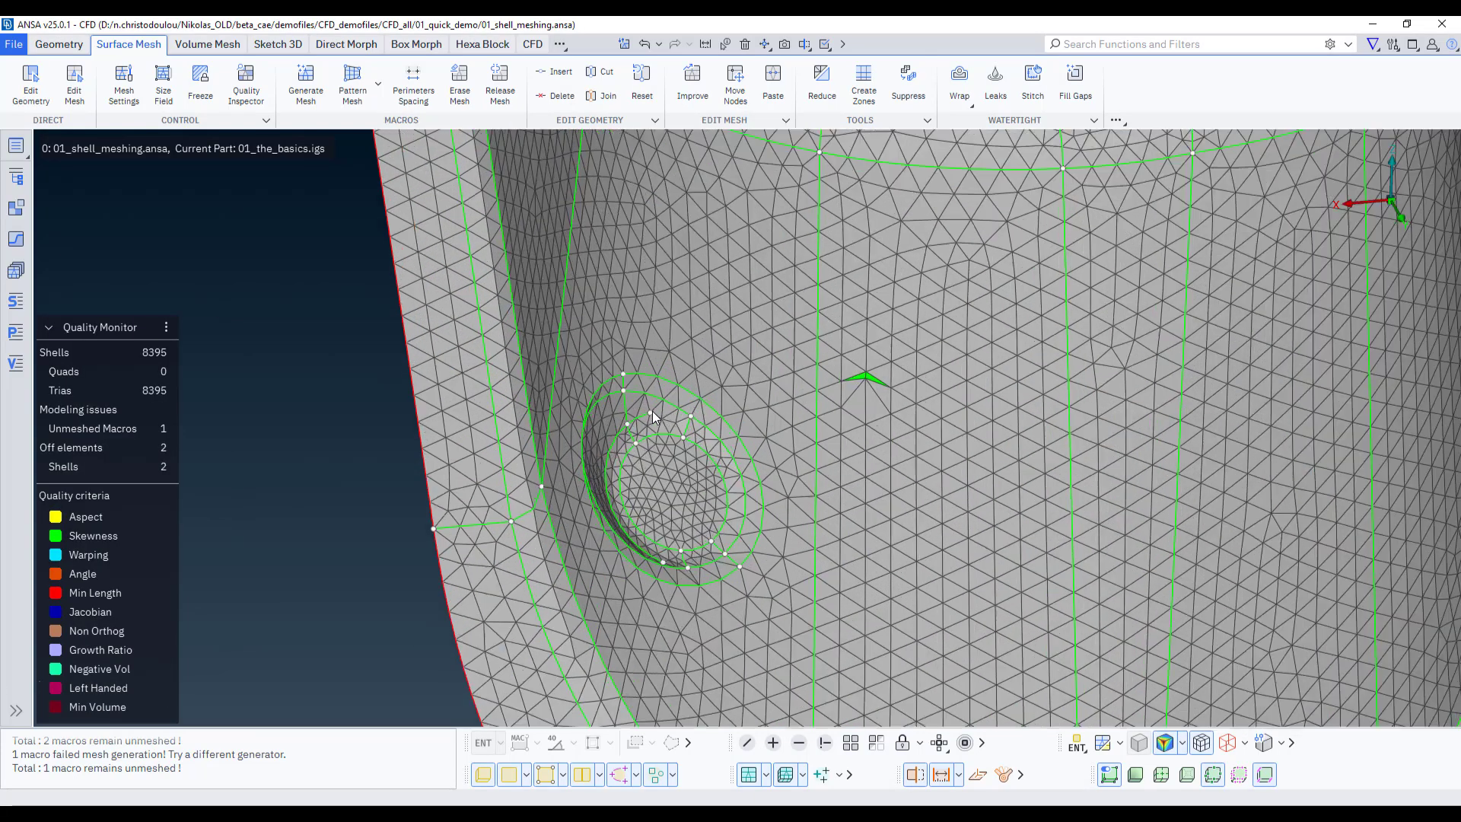
scroll(883, 403, "up", 3)
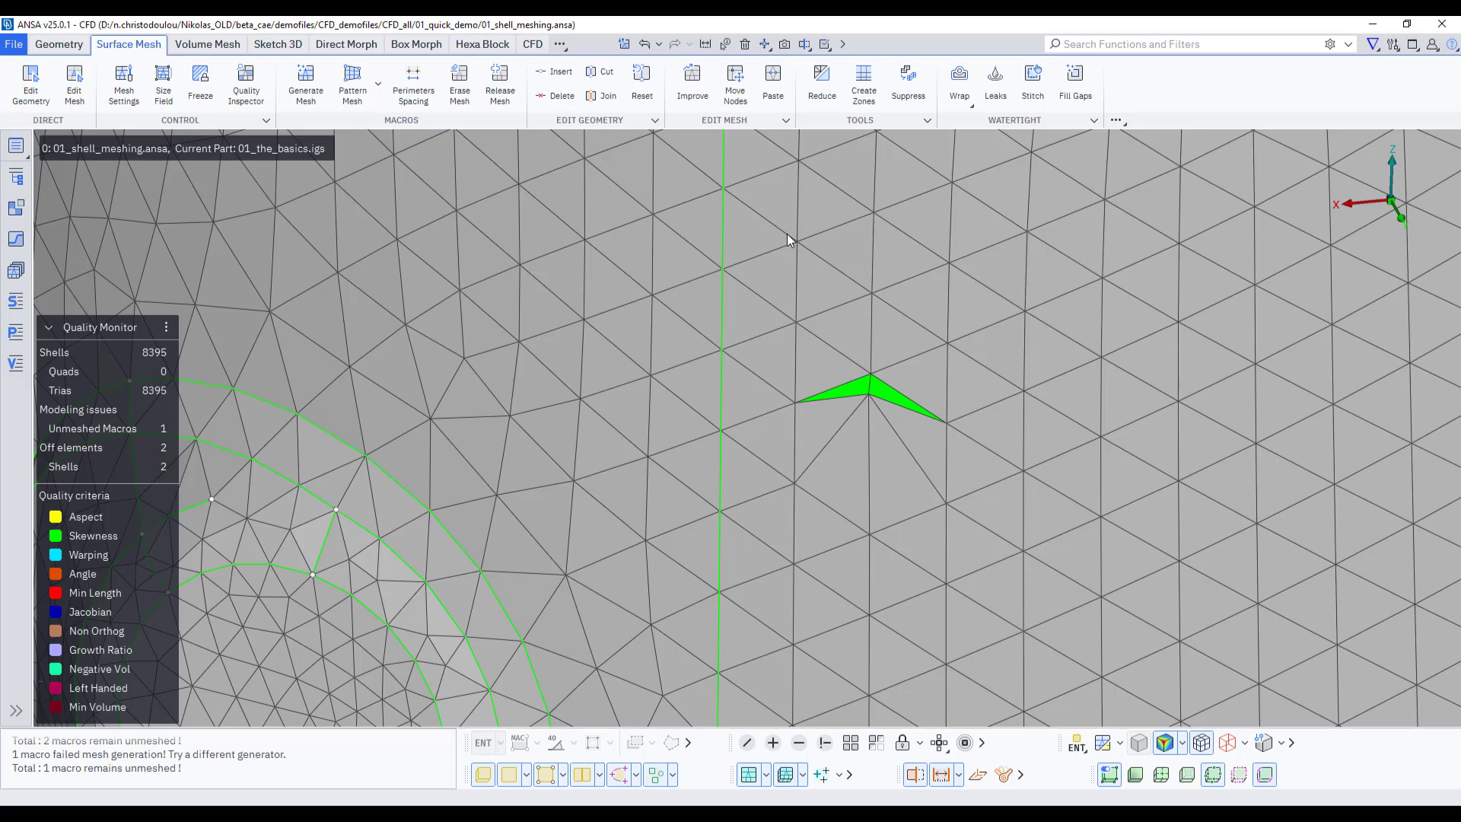
scroll(765, 235, "down", 4)
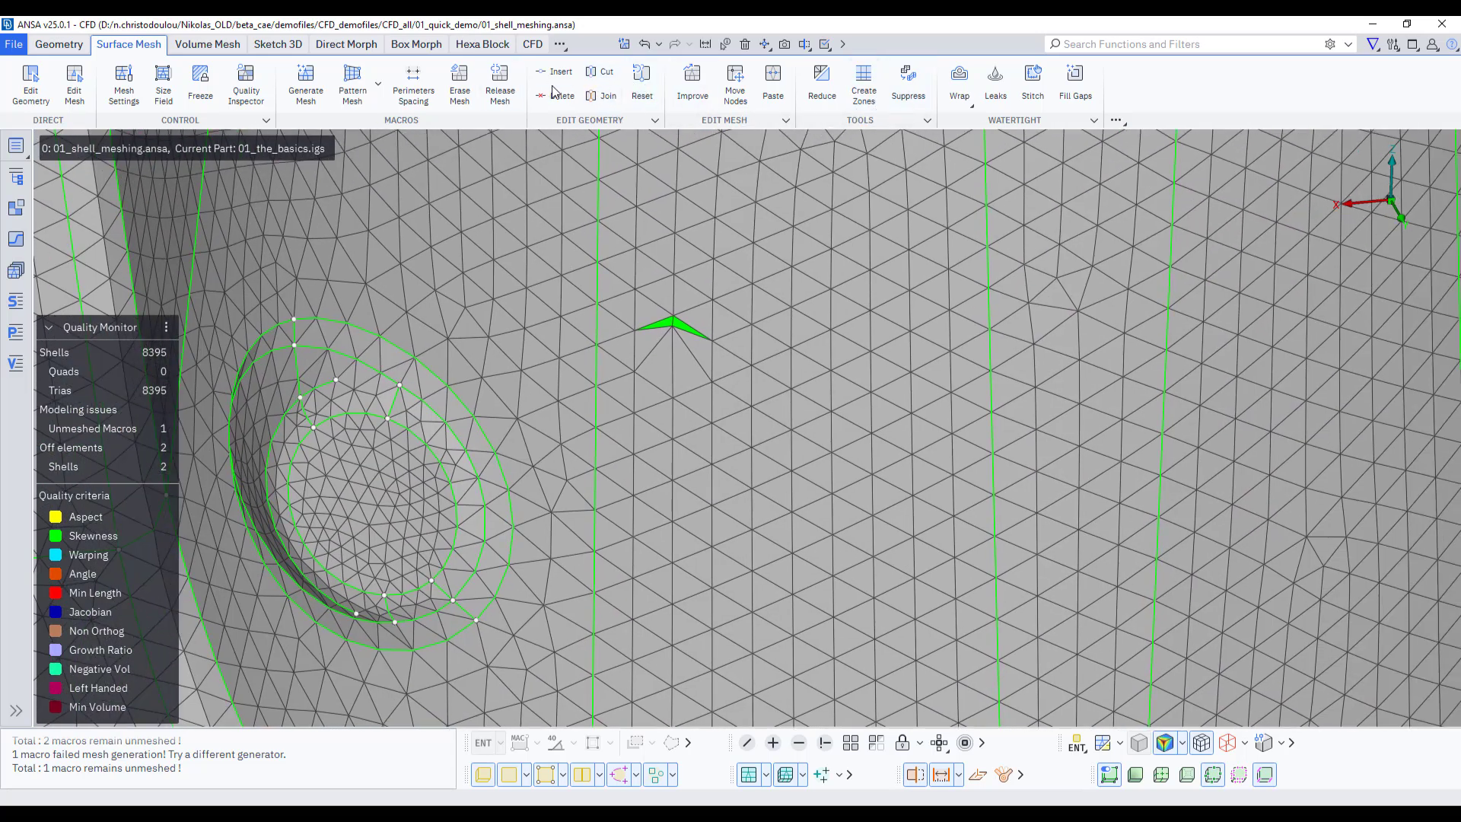
scroll(669, 229, "down", 5)
scroll(722, 198, "up", 3)
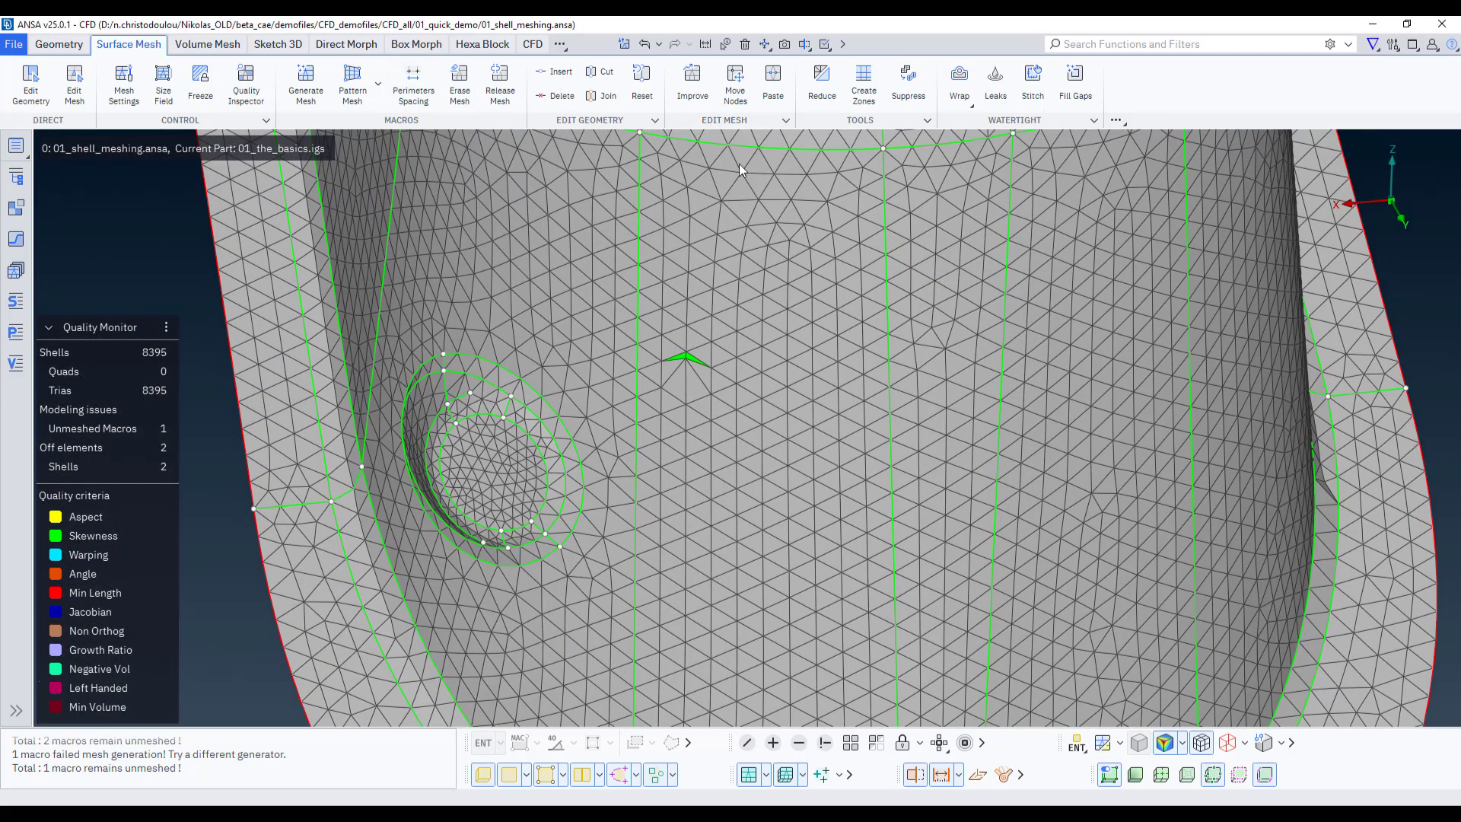
Move a second mesh node downward along the front wall surface, near the first distorted triangles
left_click(735, 95)
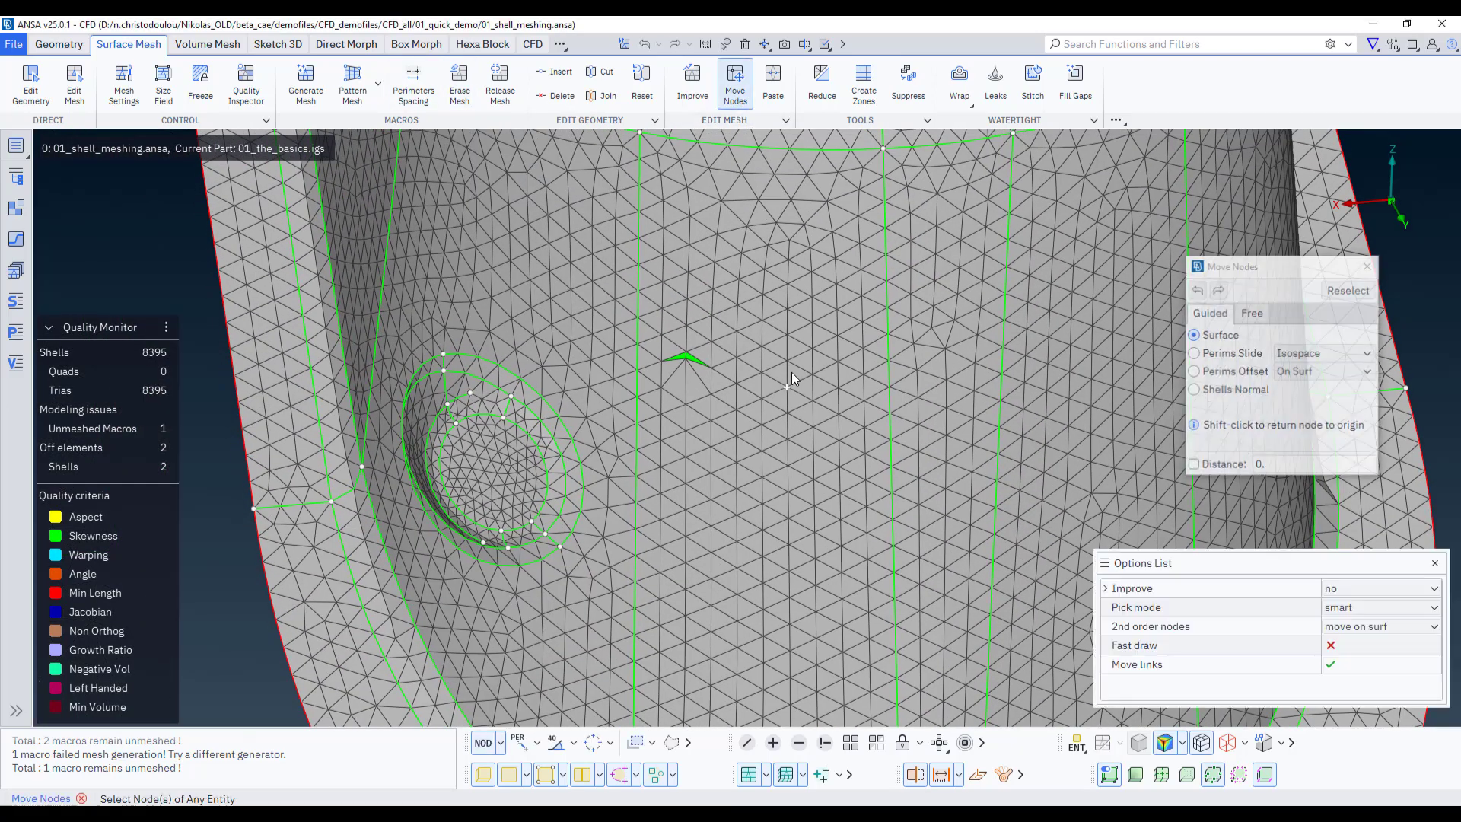
left_click_drag(783, 386, 791, 411)
left_click(790, 406)
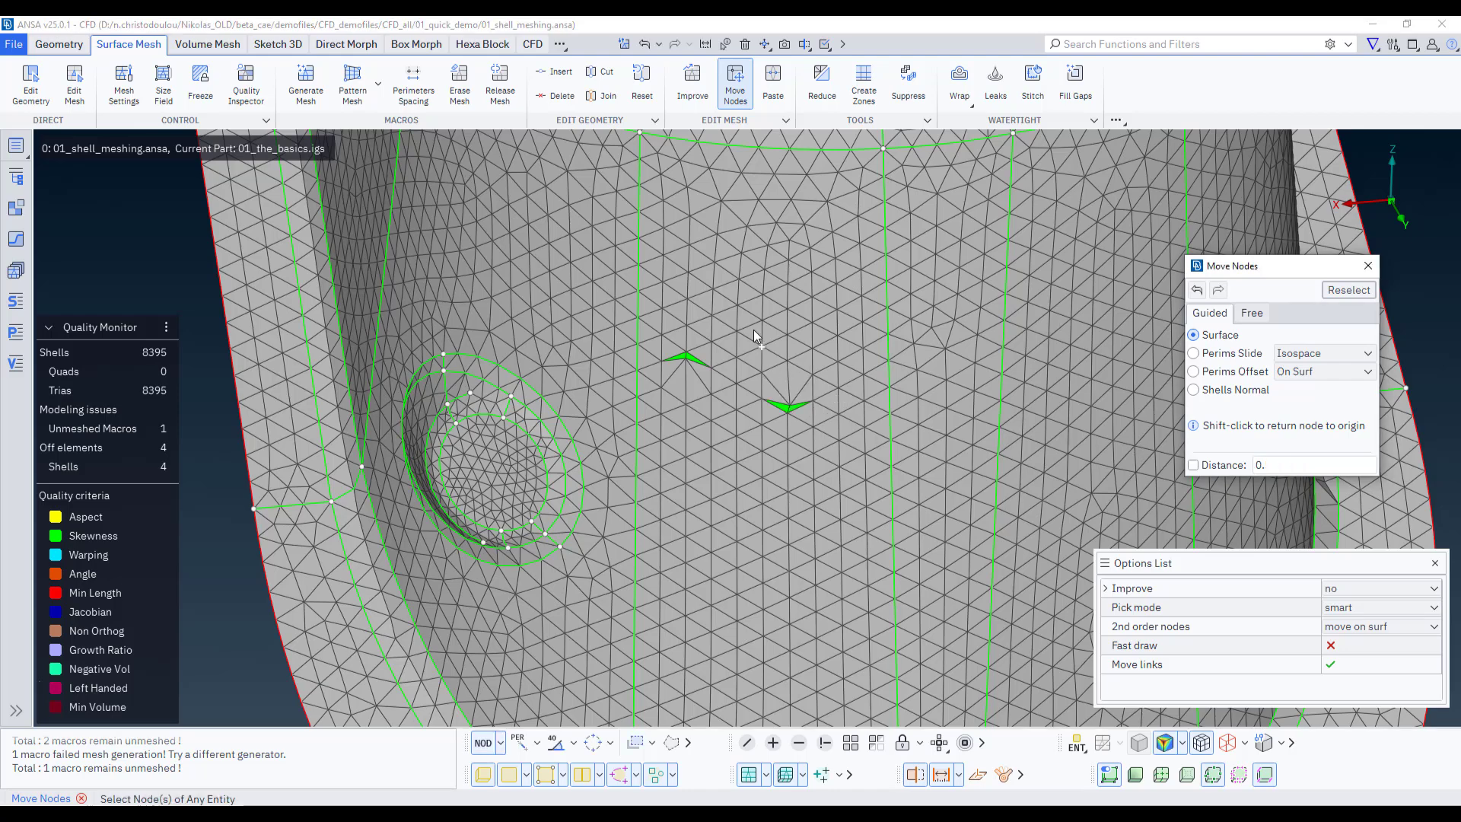
middle_click(753, 325)
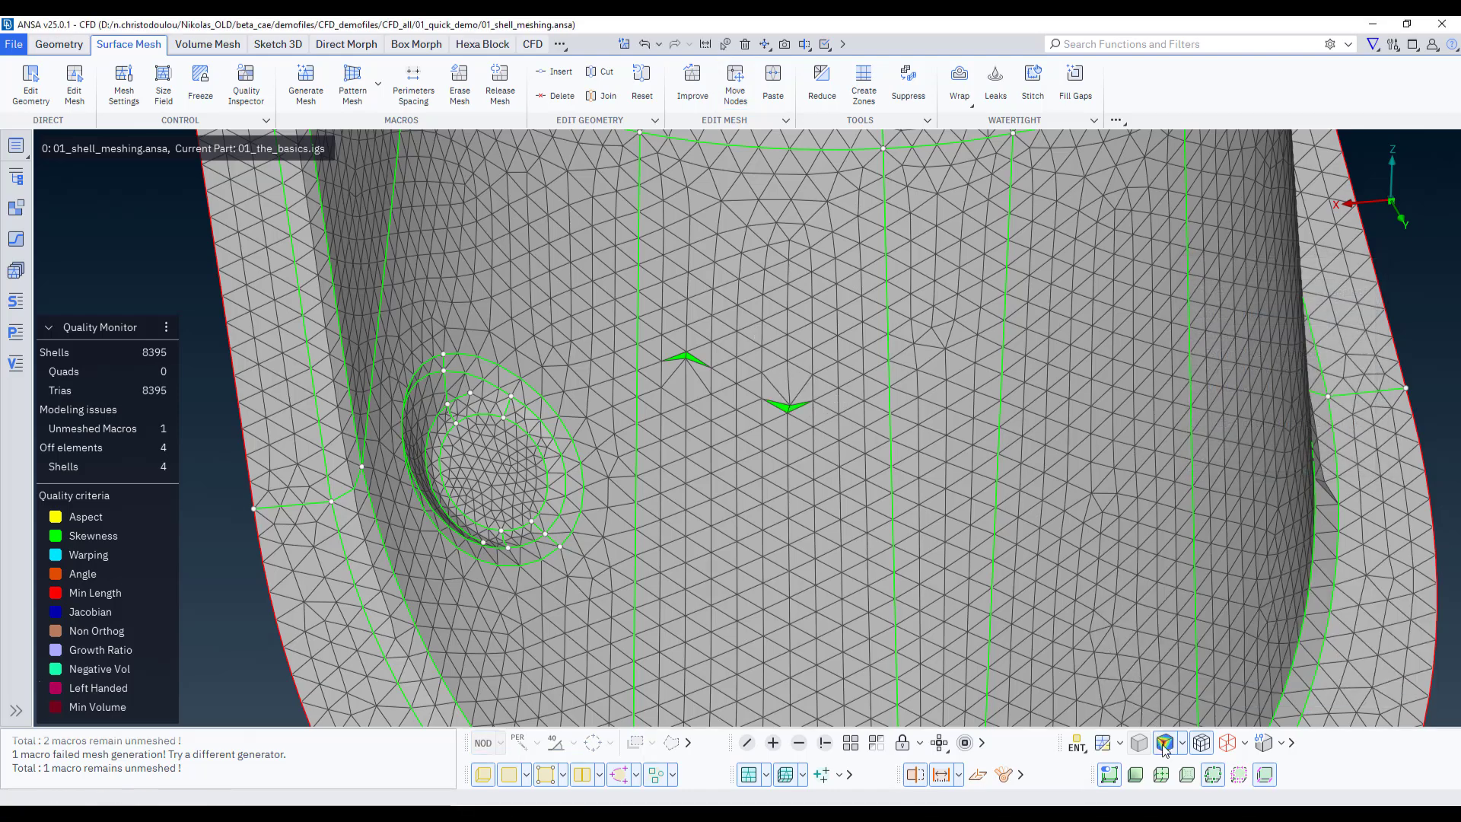
Reconstruct the violating shells and their surrounding zones on the front wall with the Improve tool
scroll(817, 363, "down", 3)
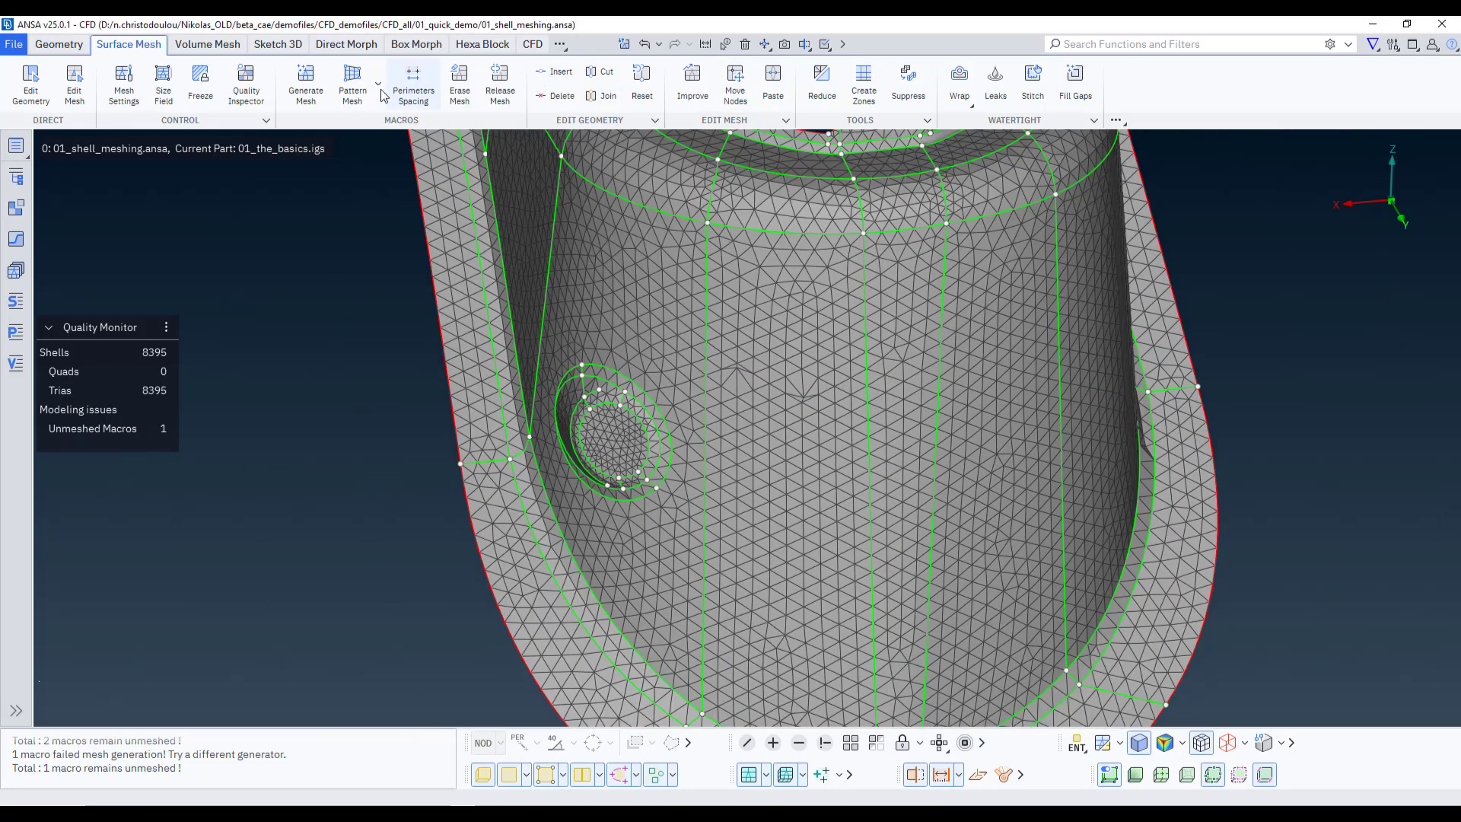
left_click(688, 91)
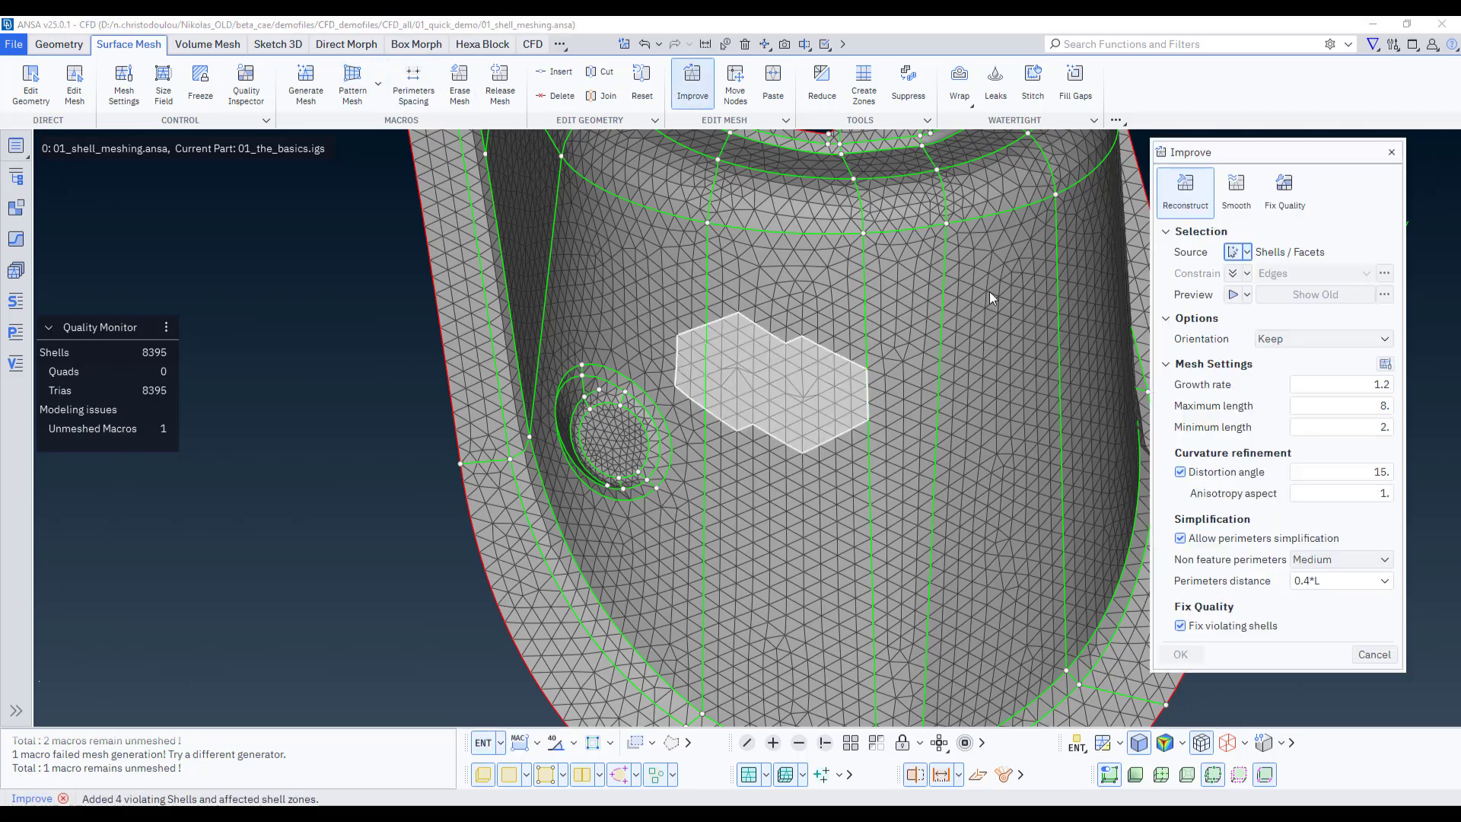
middle_click(826, 456)
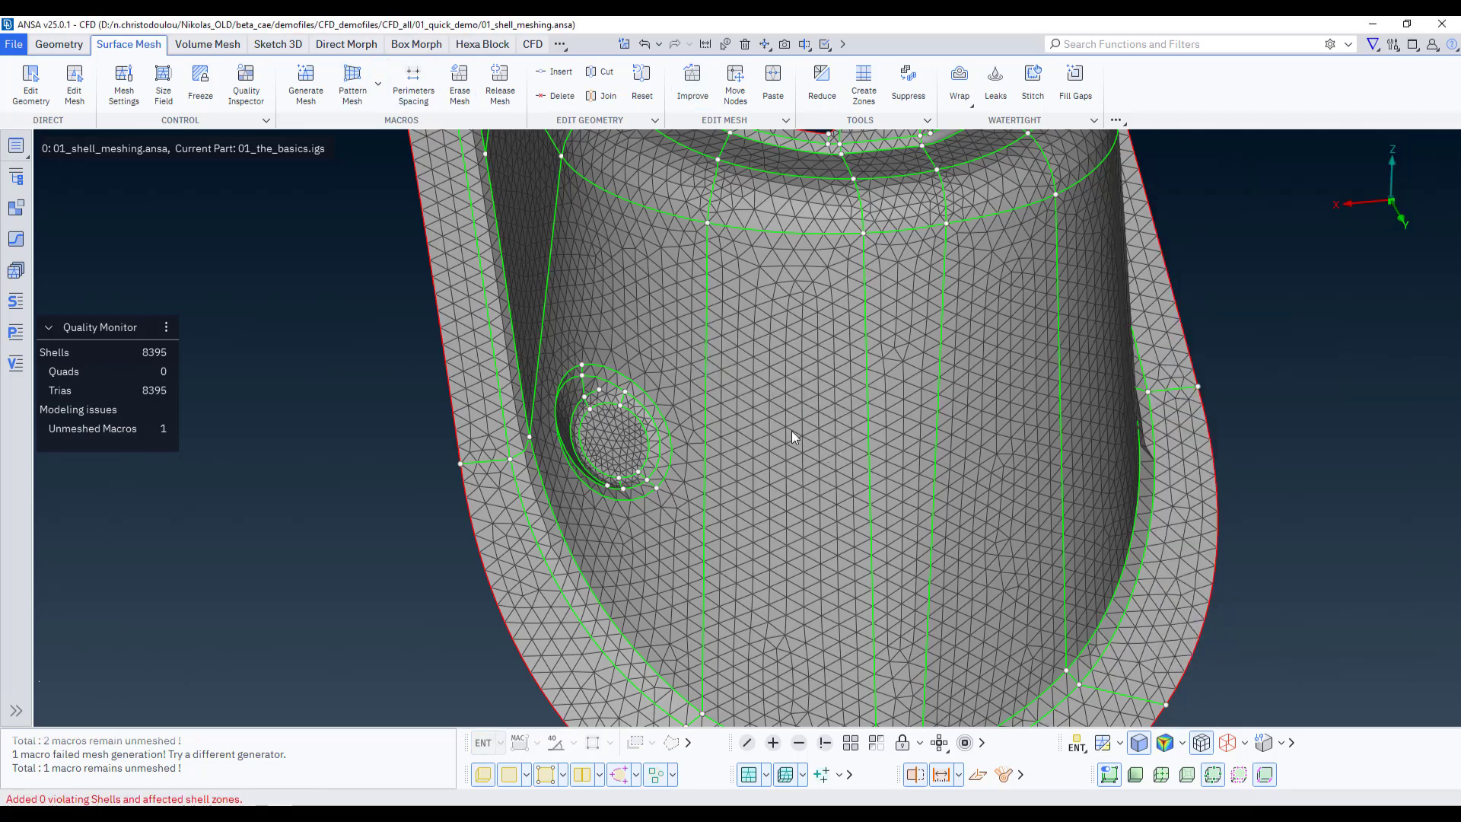
Start a new 2D sketch on the plane of the part's flat top face
scroll(791, 430, "down", 4)
mouse_move(792, 412)
left_mouse_down("ctrl")
mouse_move(807, 375)
mouse_move(820, 385)
mouse_move(770, 391)
mouse_move(798, 415)
left_mouse_up("ctrl")
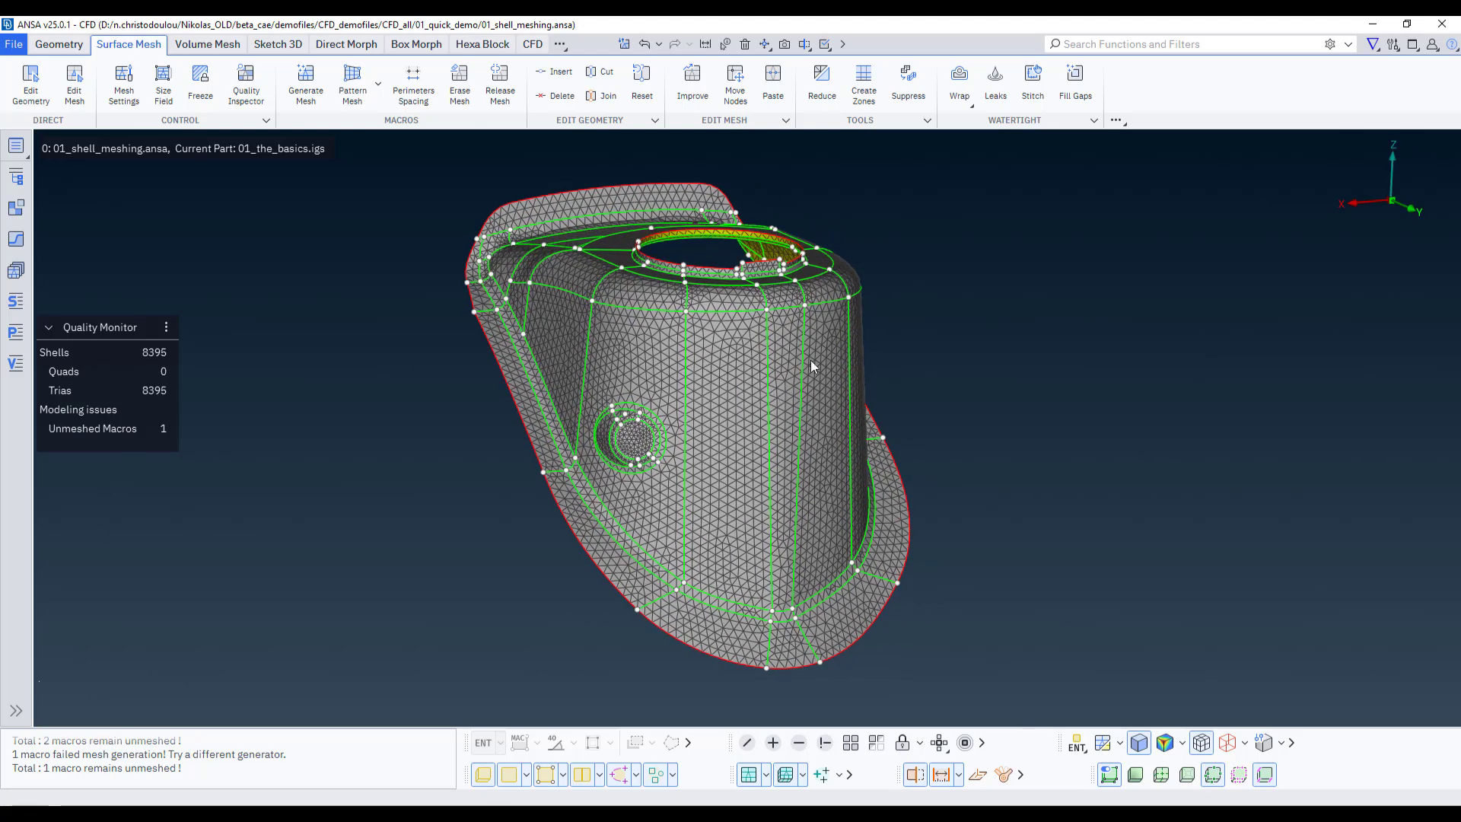
middle_click_drag(487, 234, 468, 242, "ctrl")
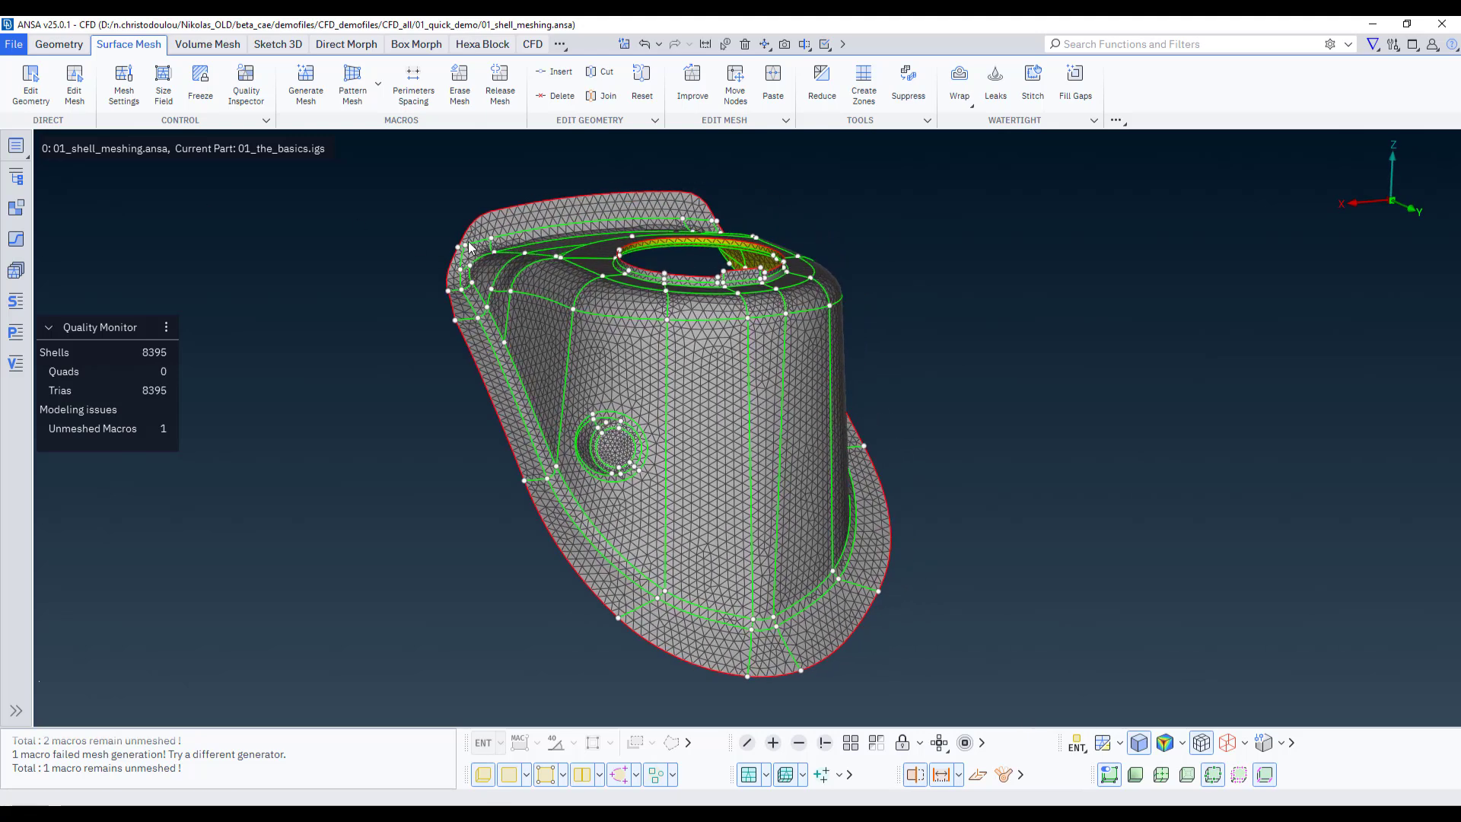
left_click(282, 51)
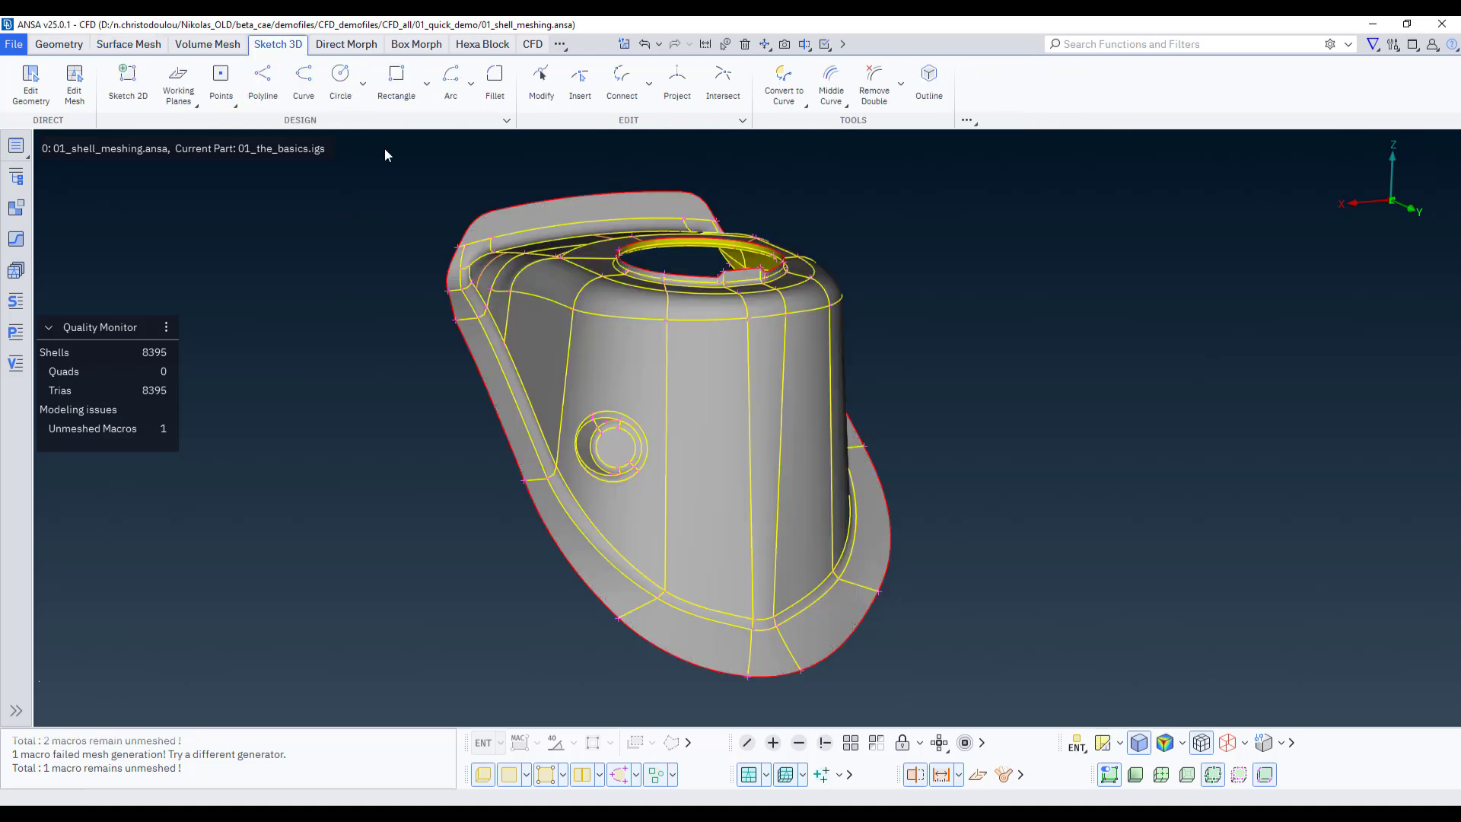
scroll(554, 208, "up", 3)
left_click_drag(568, 222, 605, 254, "ctrl")
middle_click_drag(605, 254, 614, 317, "ctrl")
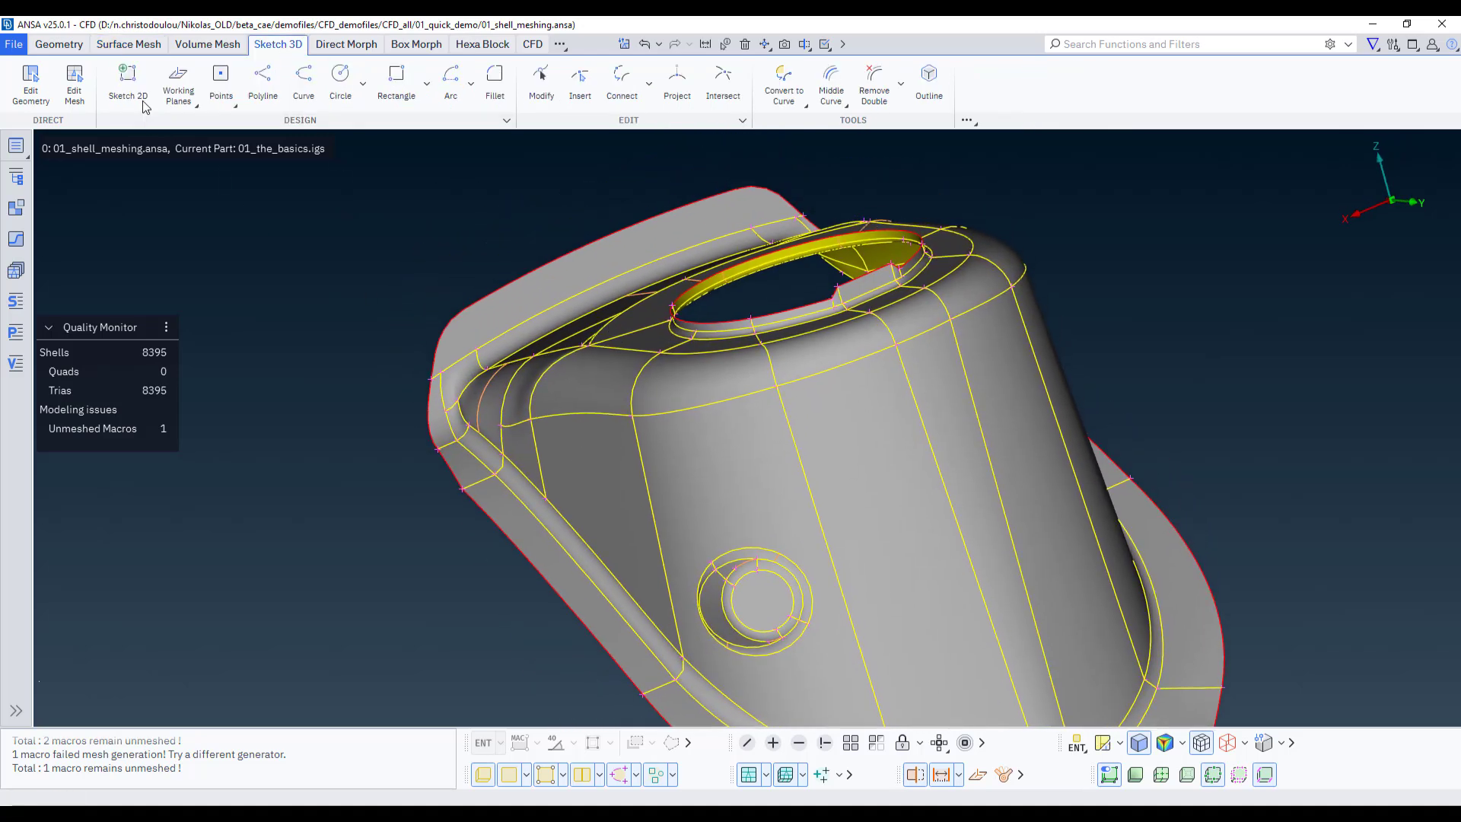
left_click(128, 80)
left_click_drag(618, 254, 581, 241, "ctrl")
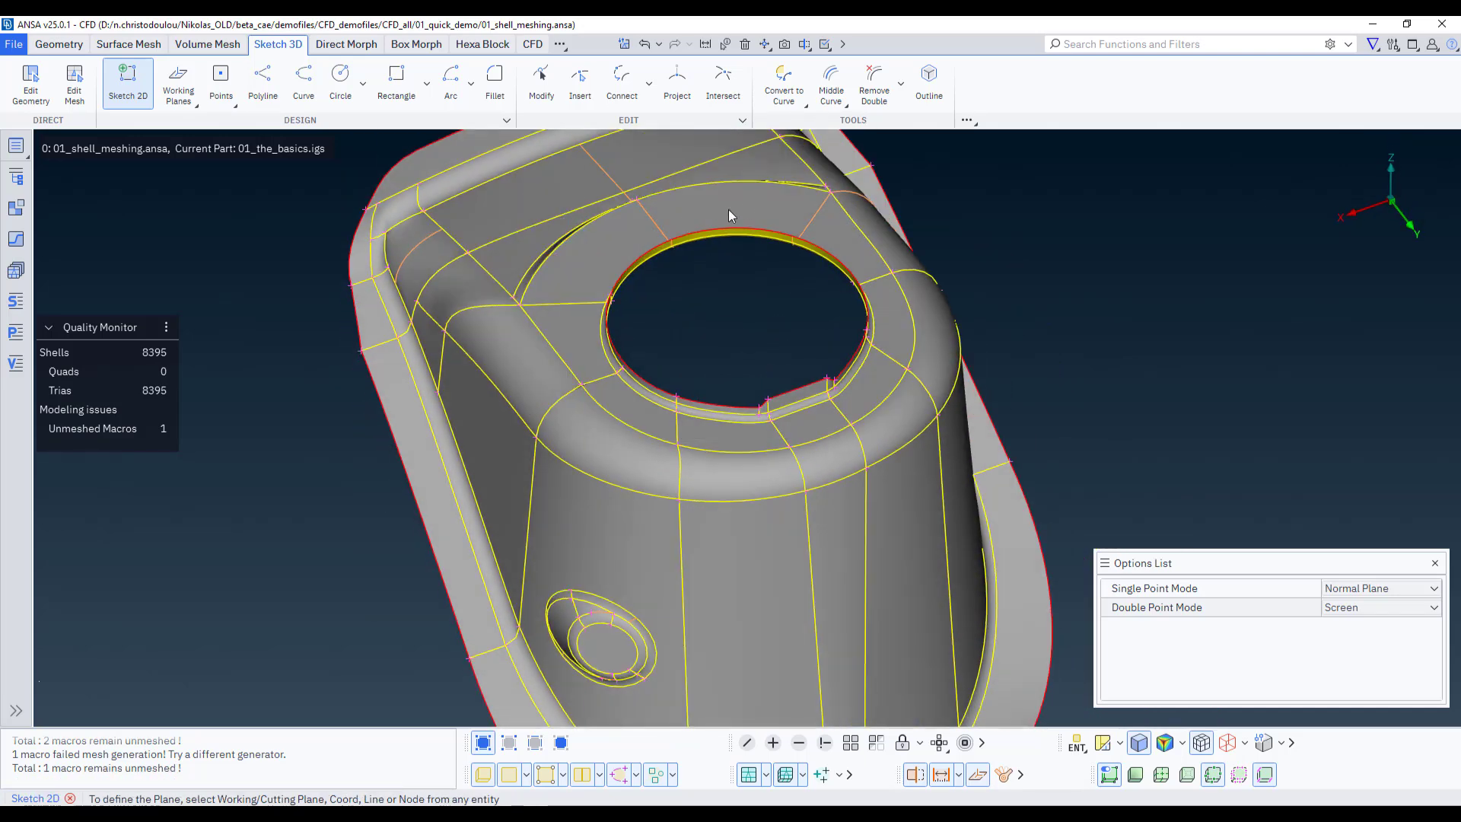
left_click(616, 222)
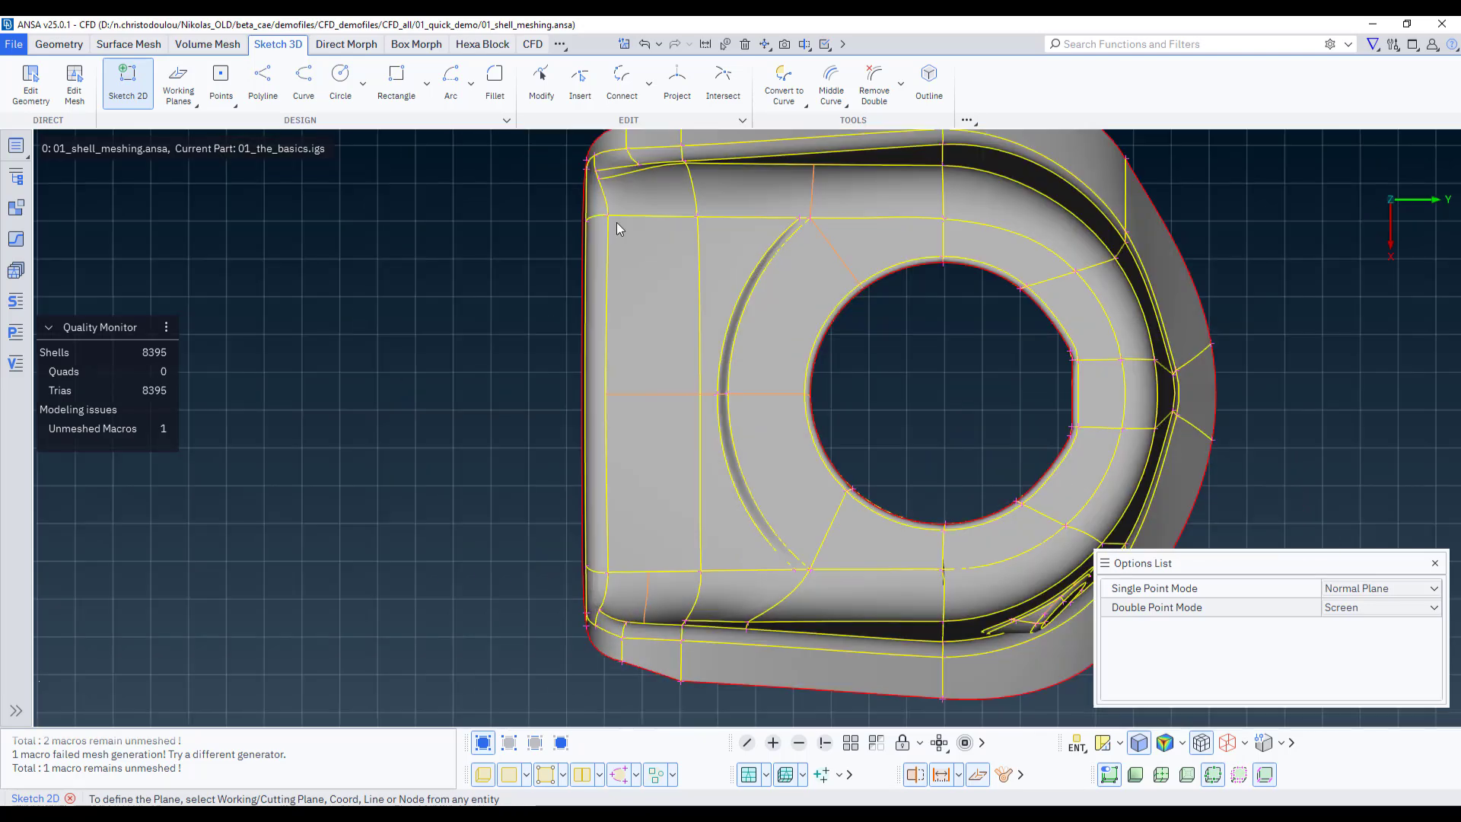
scroll(761, 236, "down", 5)
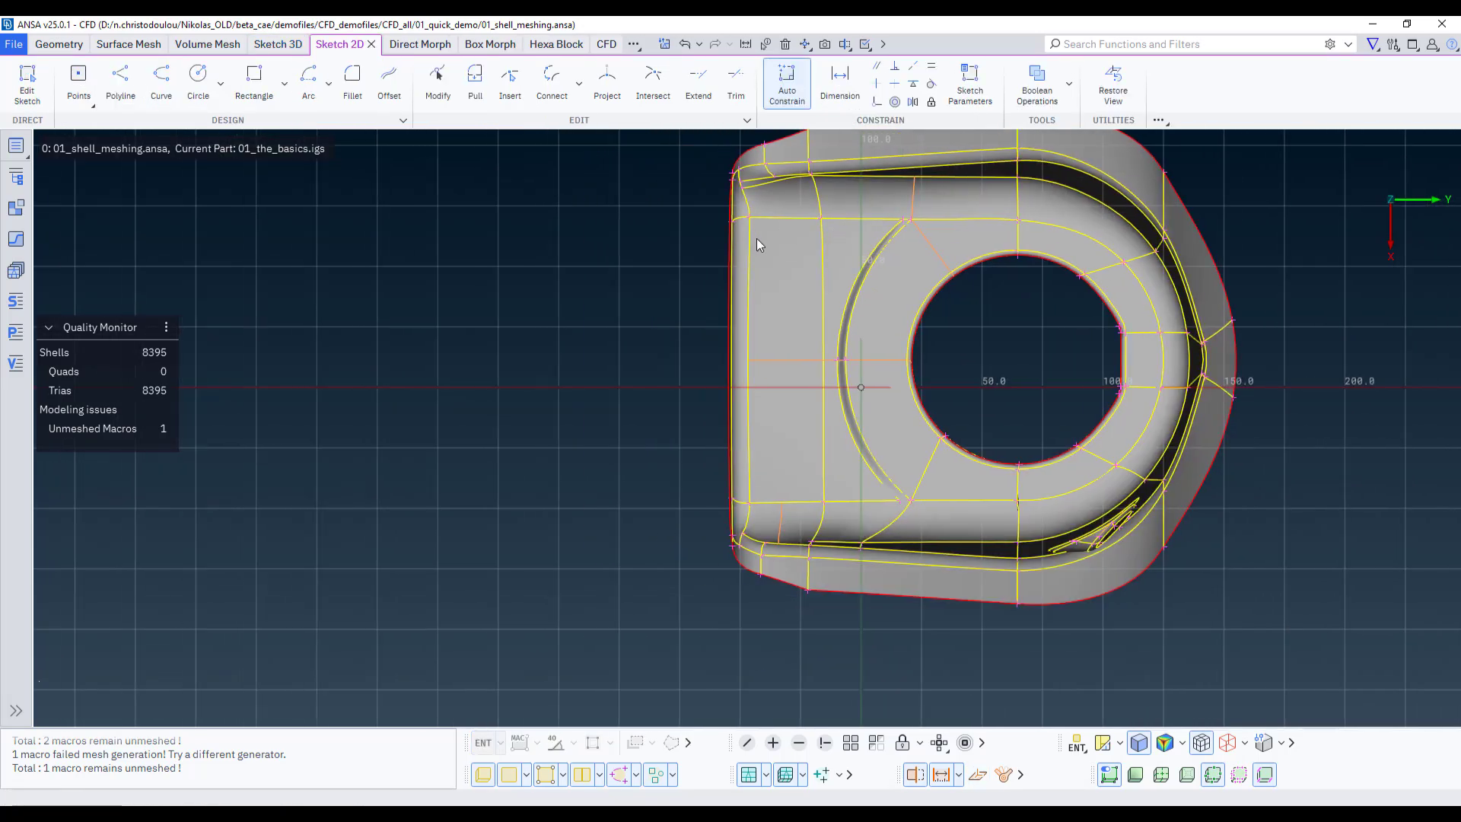
Sketch a two-point rectangle about 247 wide and 187 high in the empty space beside the part
left_click(237, 80)
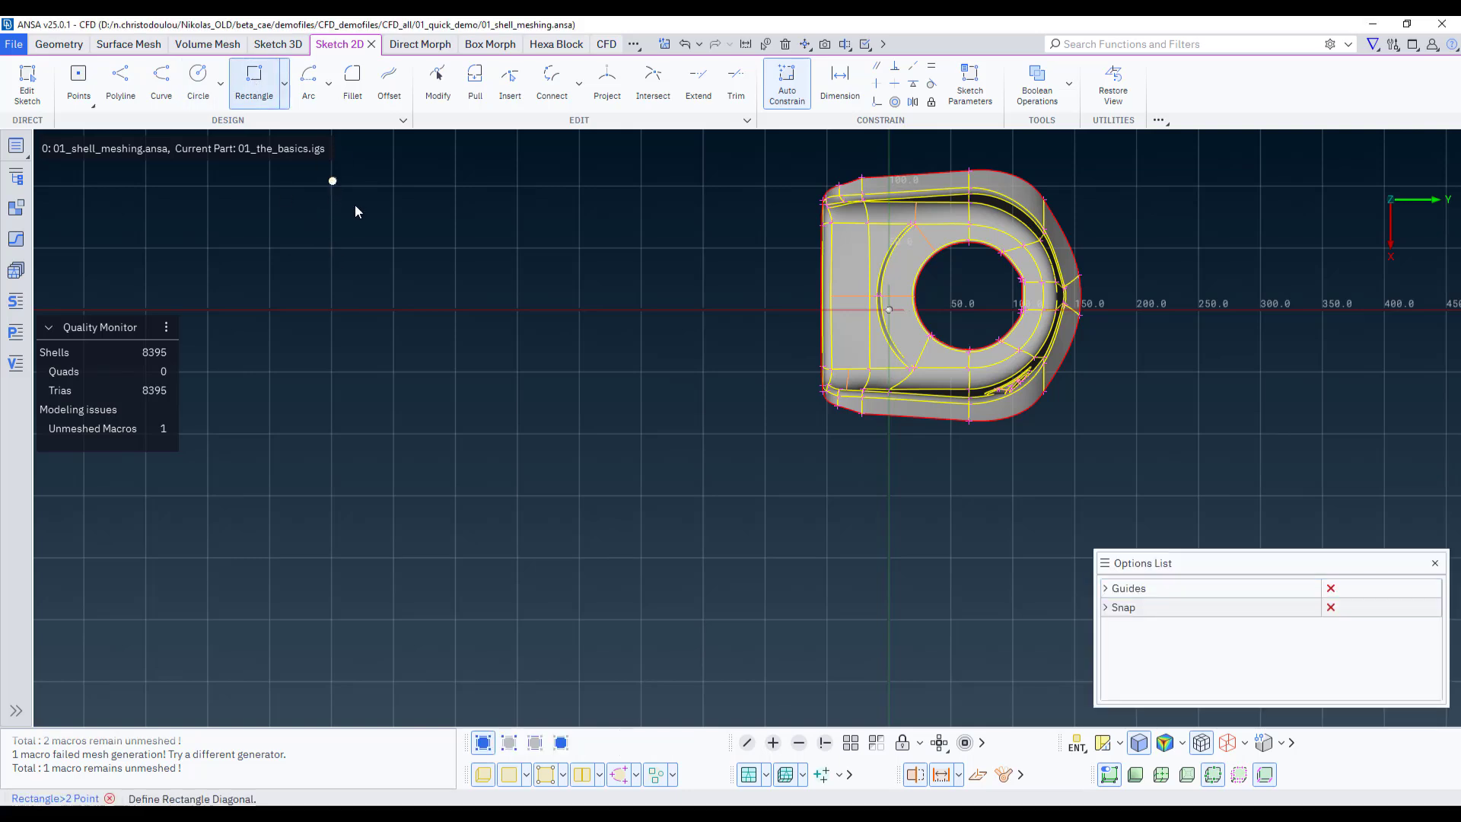
left_click(332, 183)
left_click(639, 412)
key("Escape")
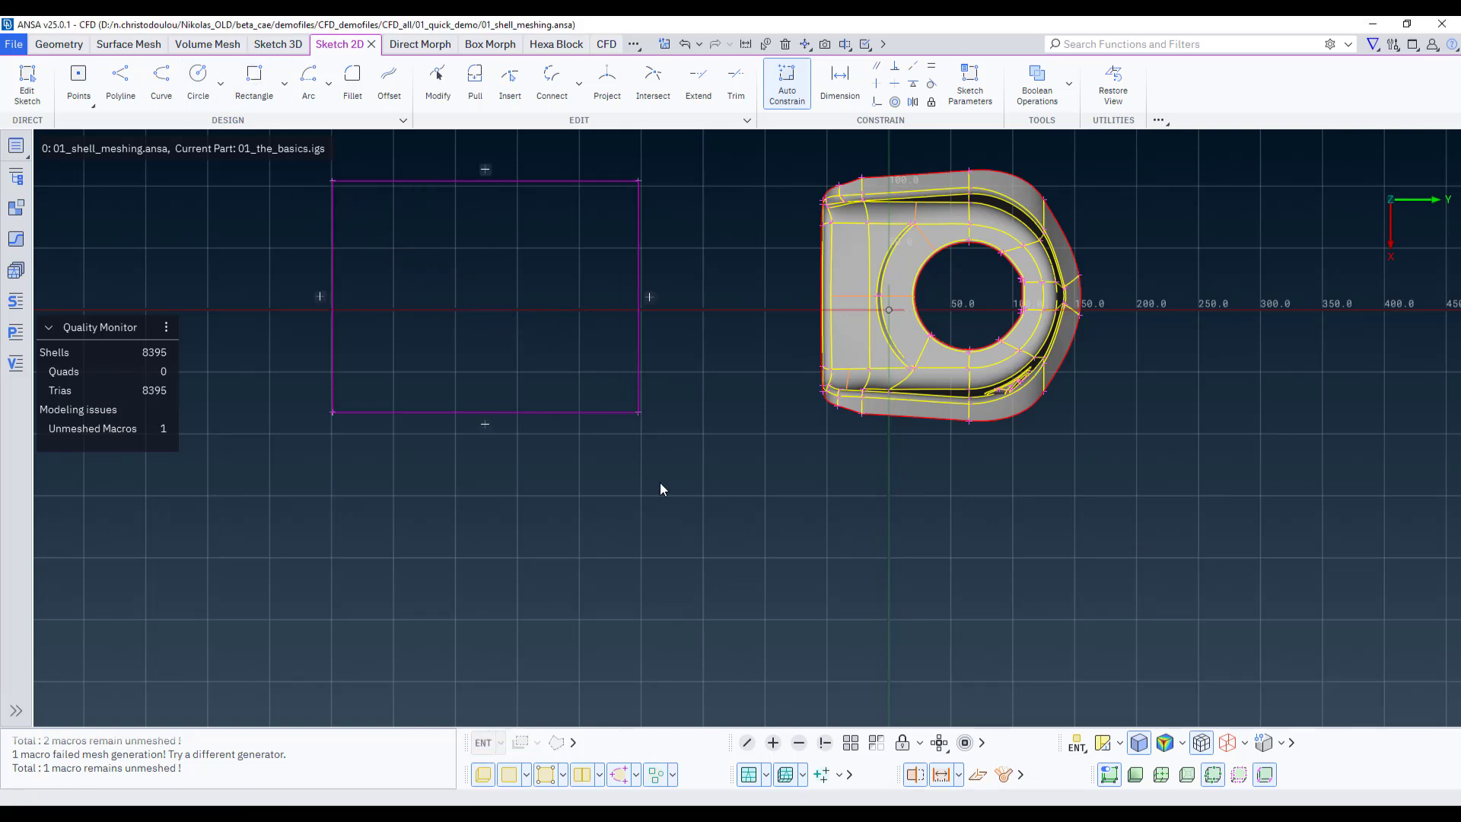
Dimension the rectangle's lower edge to 200 and fix that edge in place
left_click(835, 96)
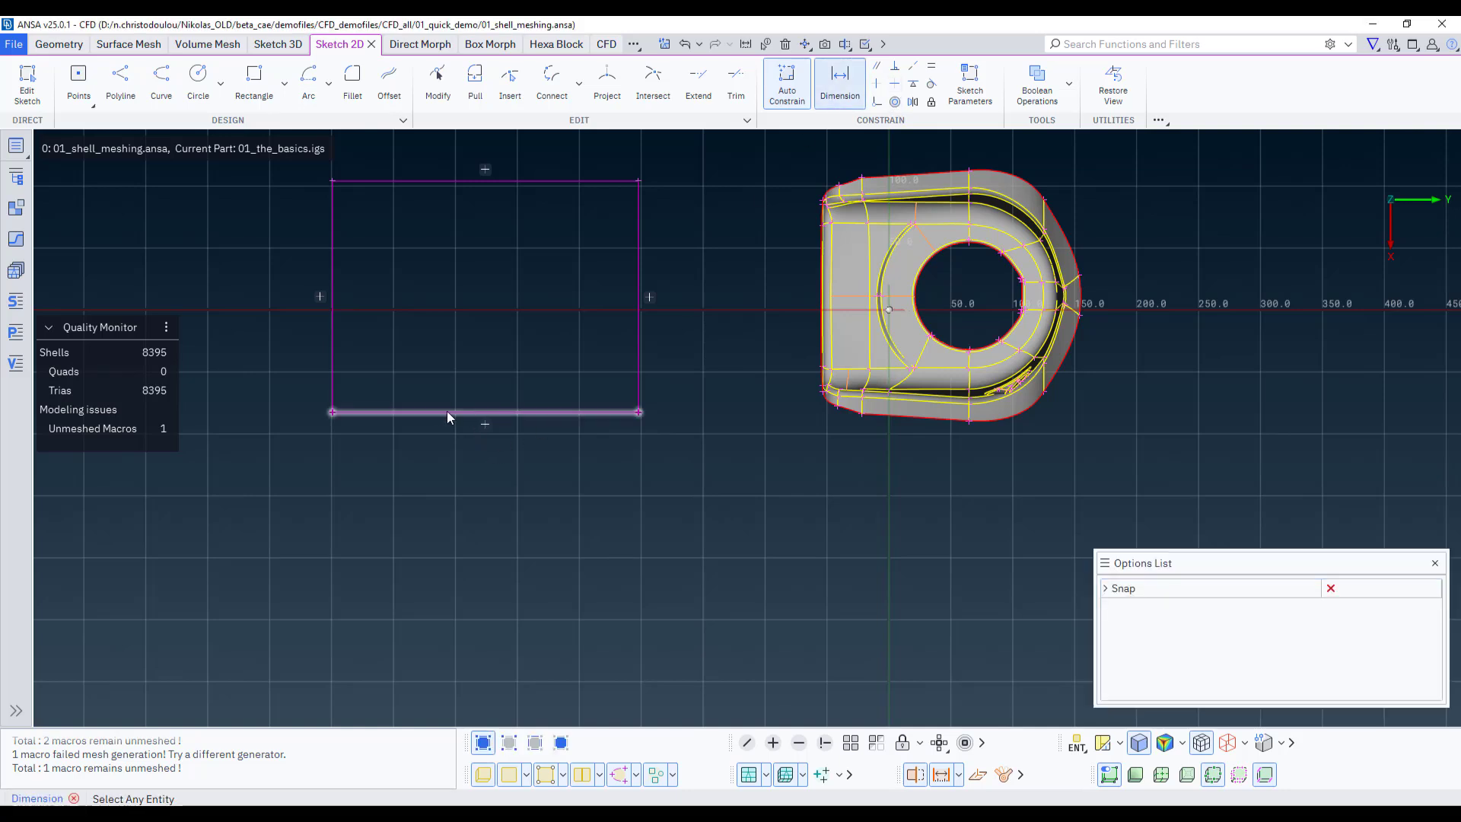
left_click(445, 413)
left_click(457, 472)
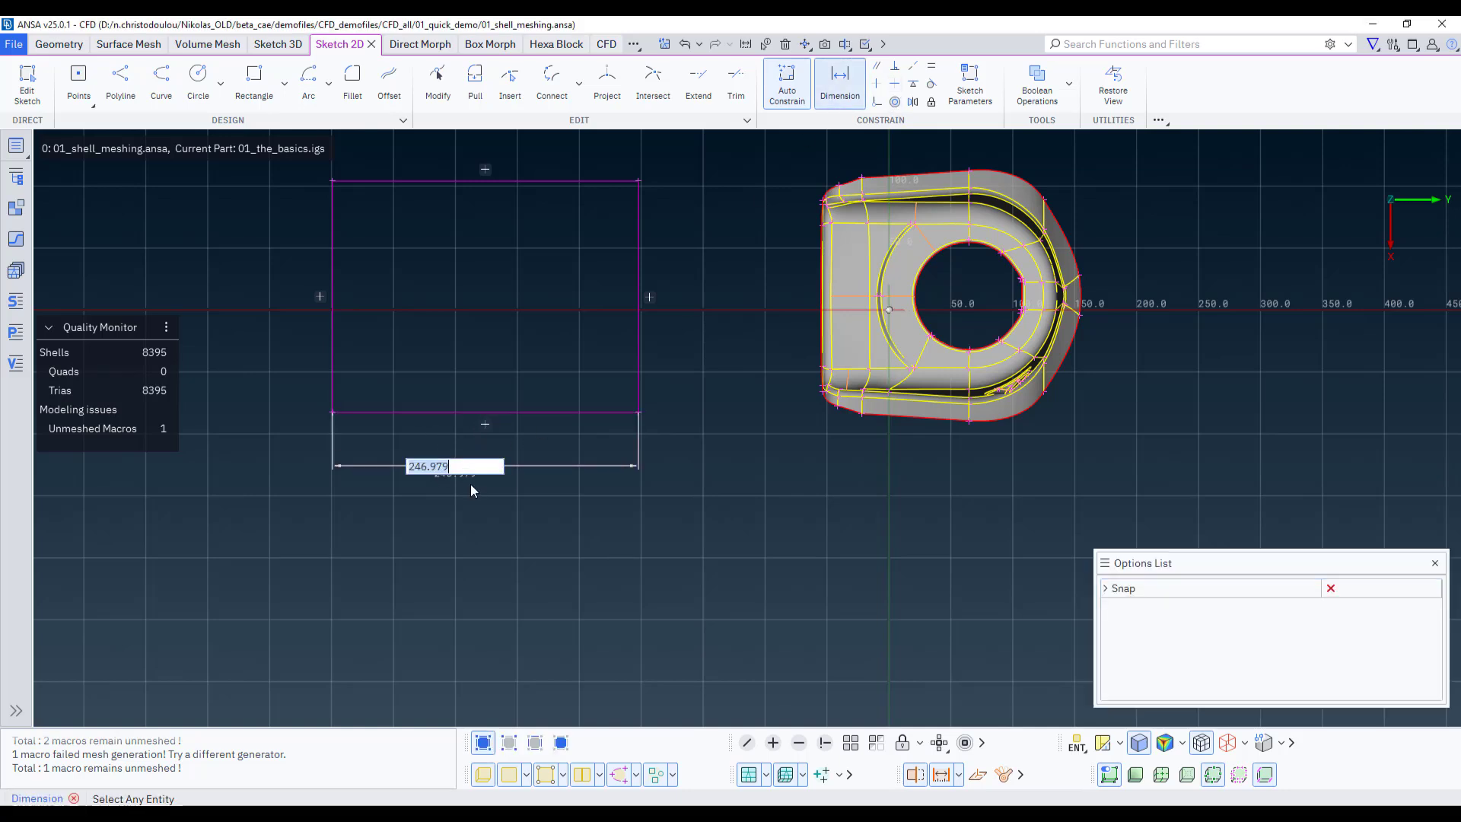
type("200")
key("Return")
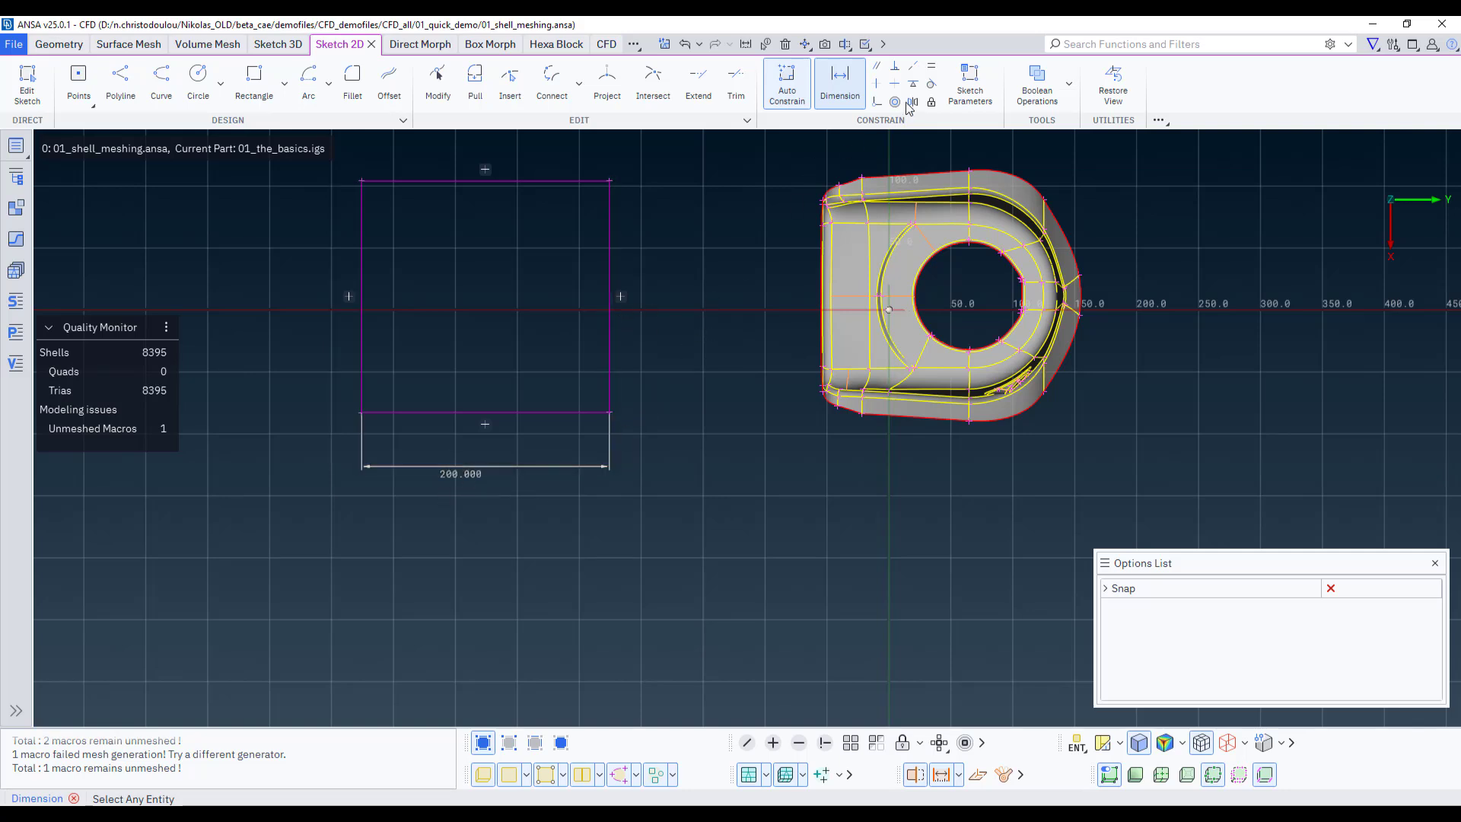
left_click(932, 103)
left_click(554, 415)
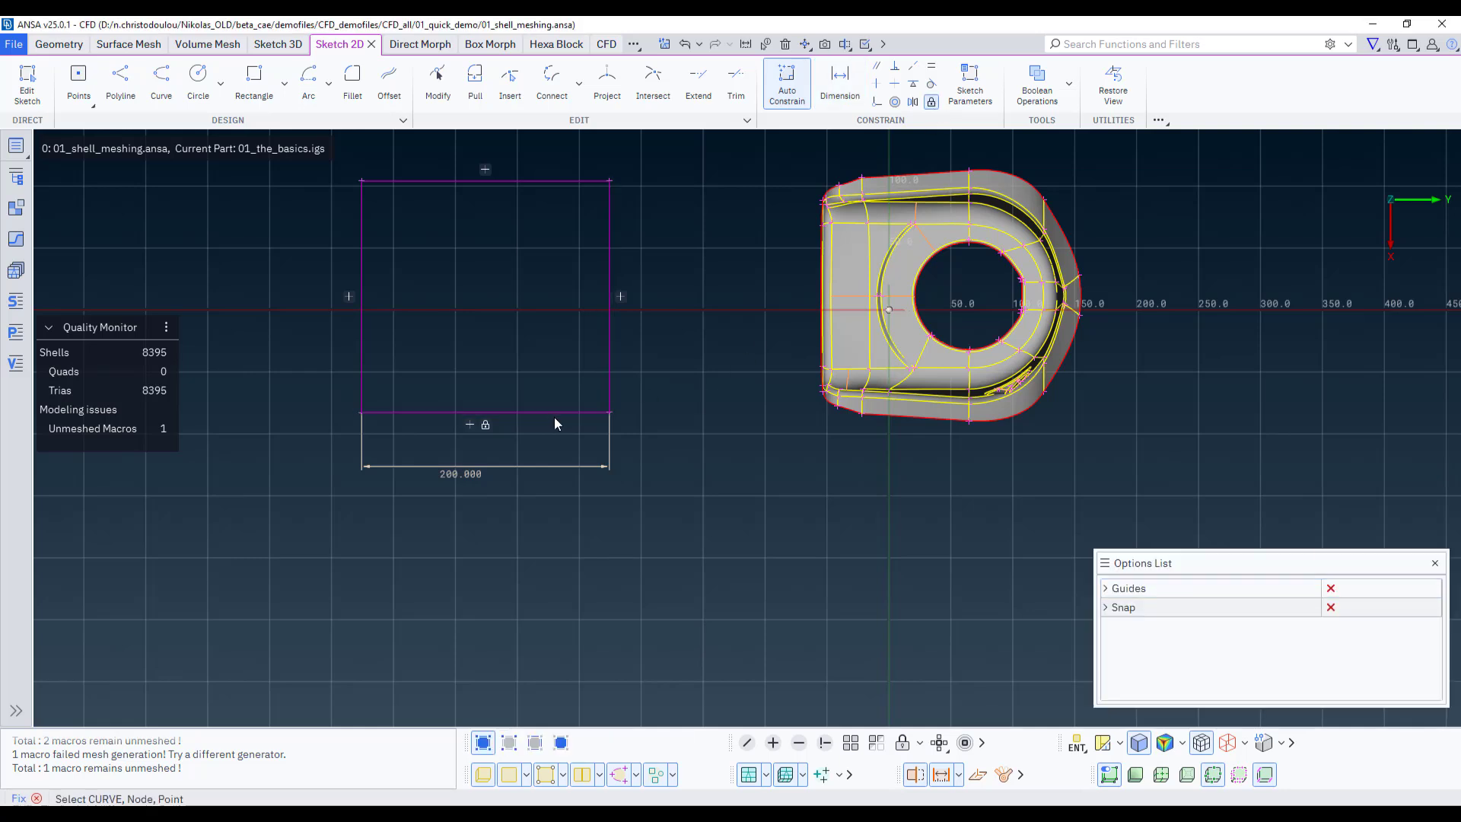
Dimension the rectangle's right edge to 150
left_click(840, 84)
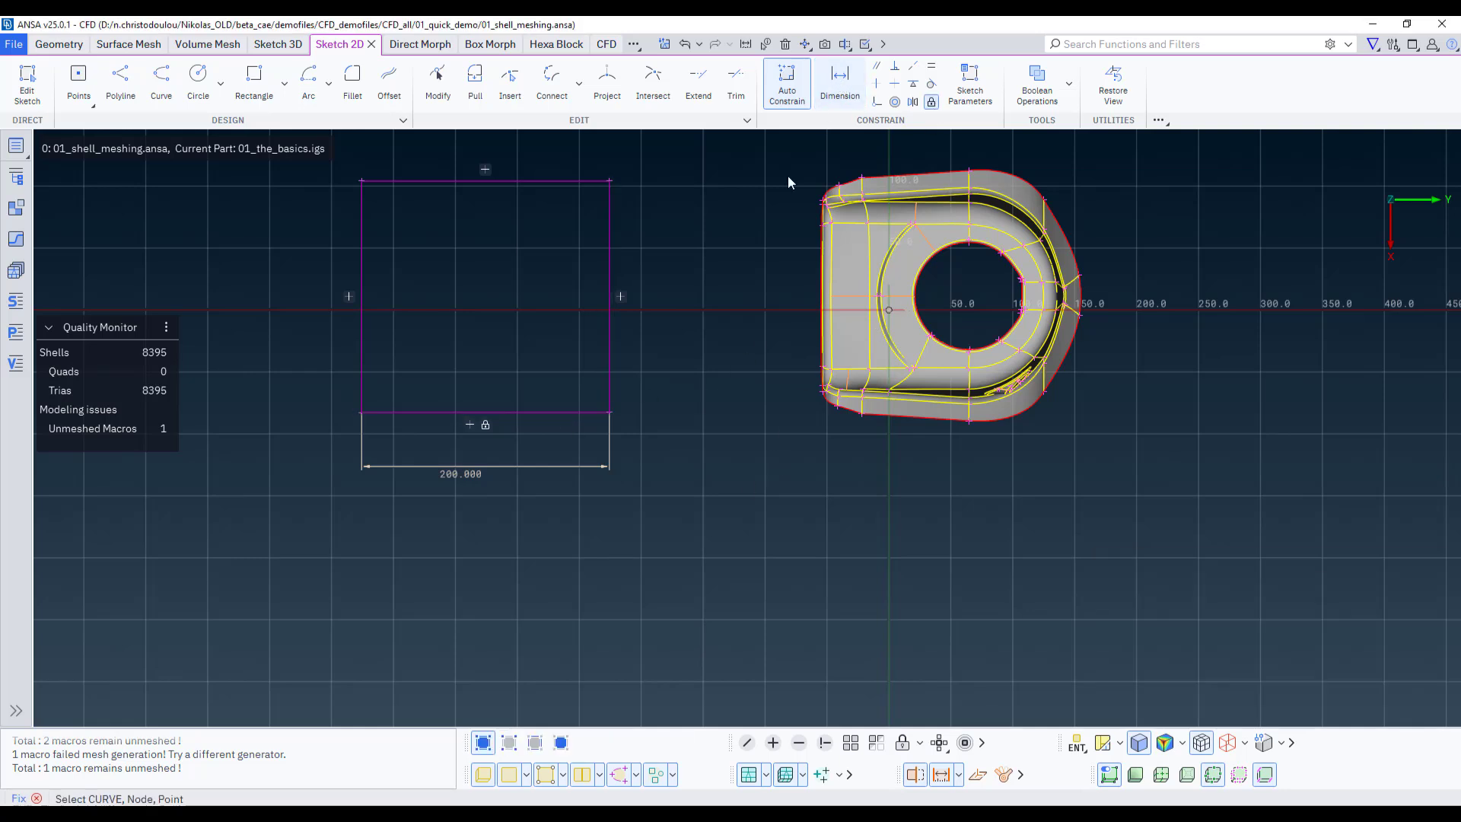
left_click(609, 334)
left_click(677, 362)
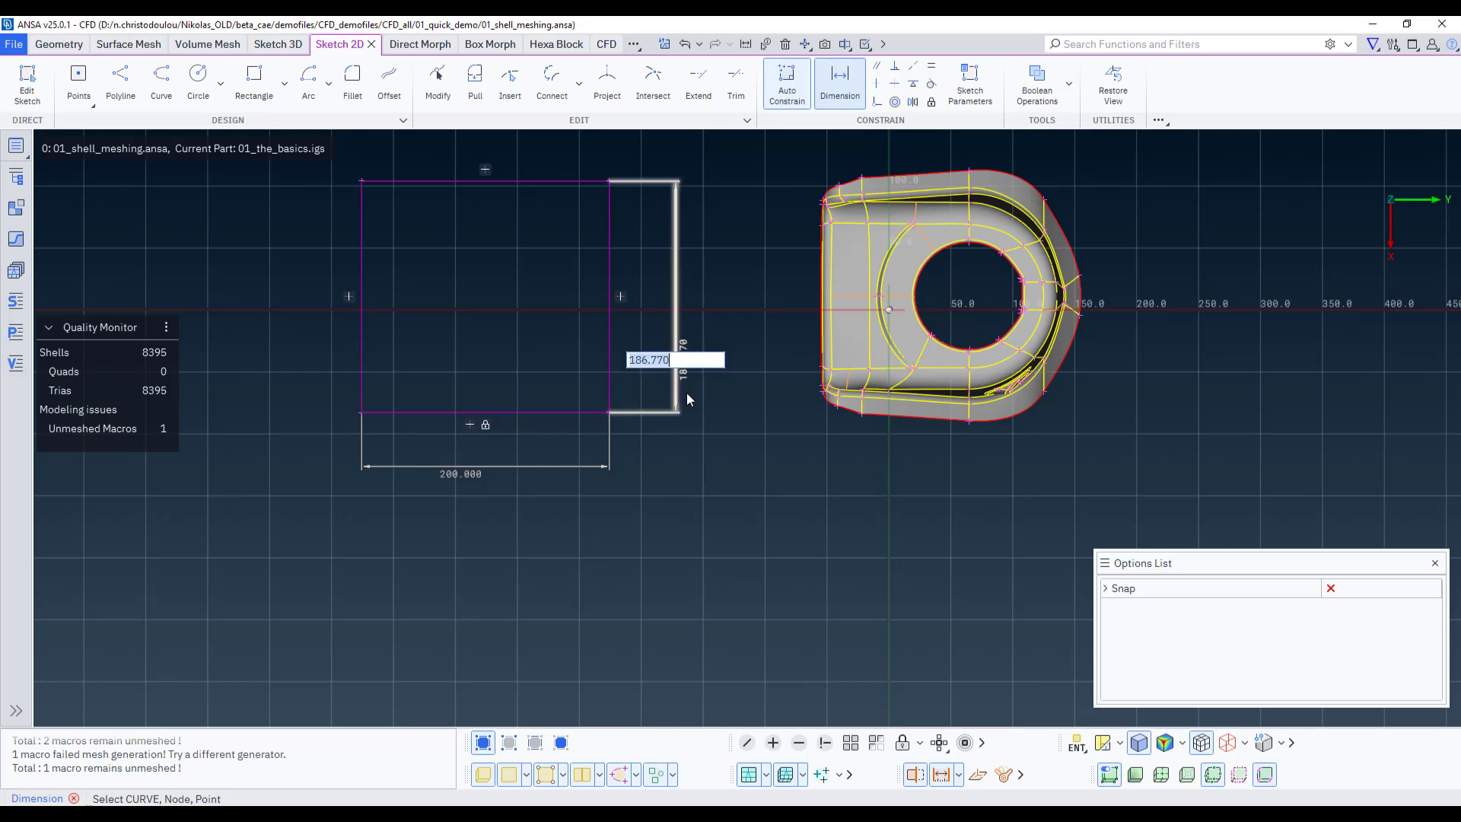
type("150")
key("Return")
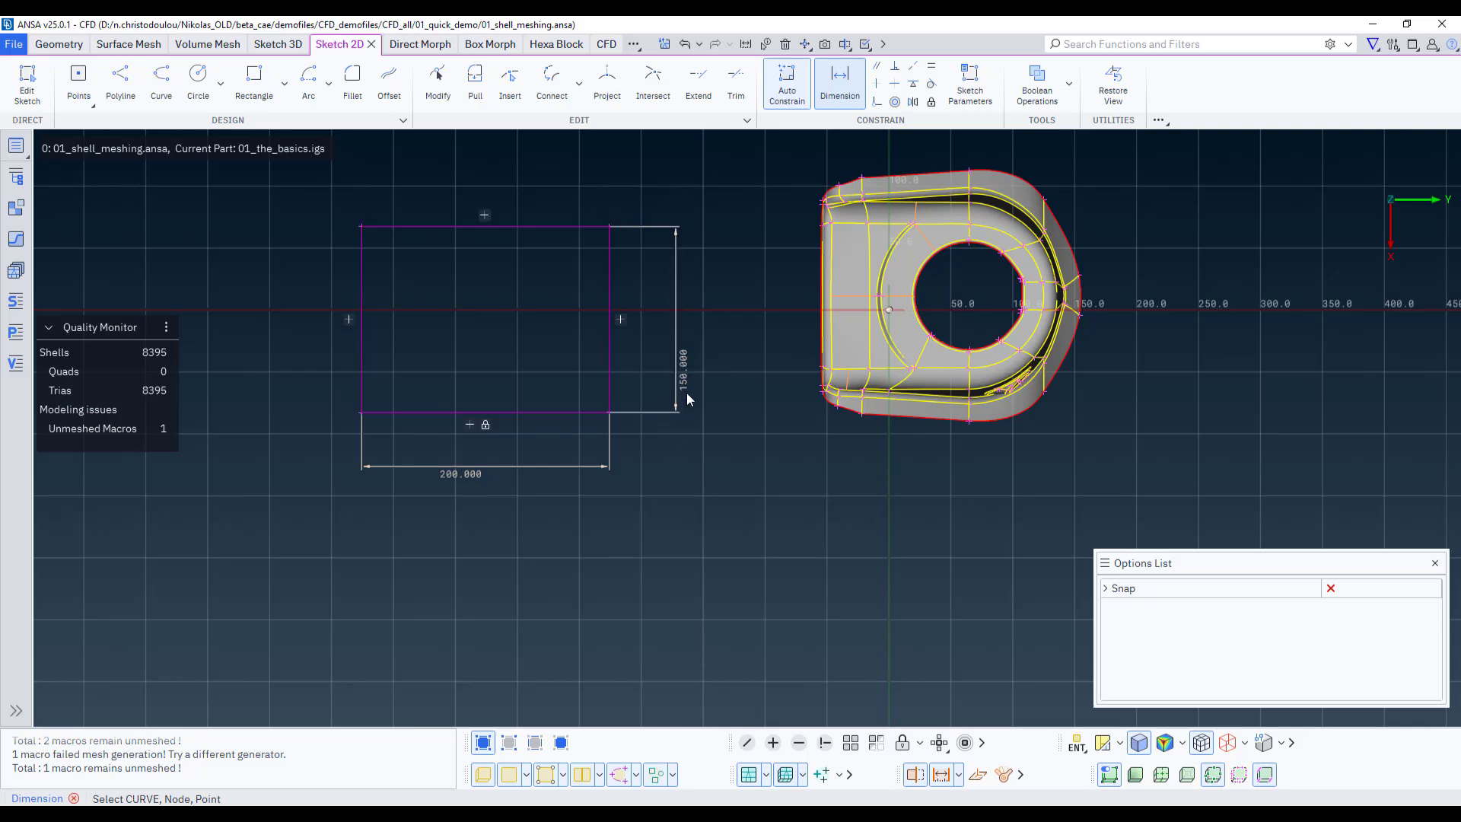
key("Escape")
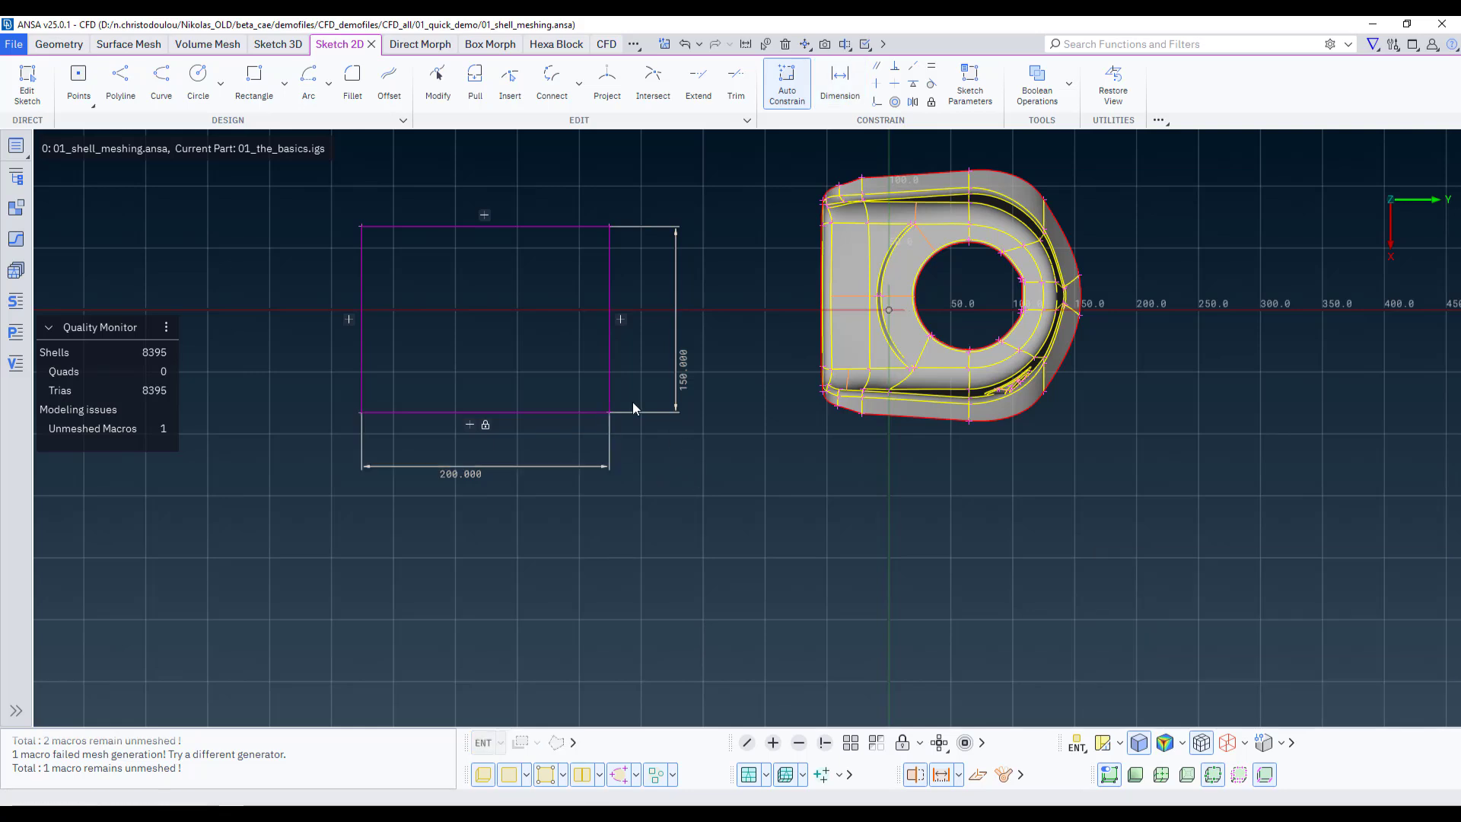
Fillet the rectangle's upper-left corner with a radius of 70
left_click(352, 80)
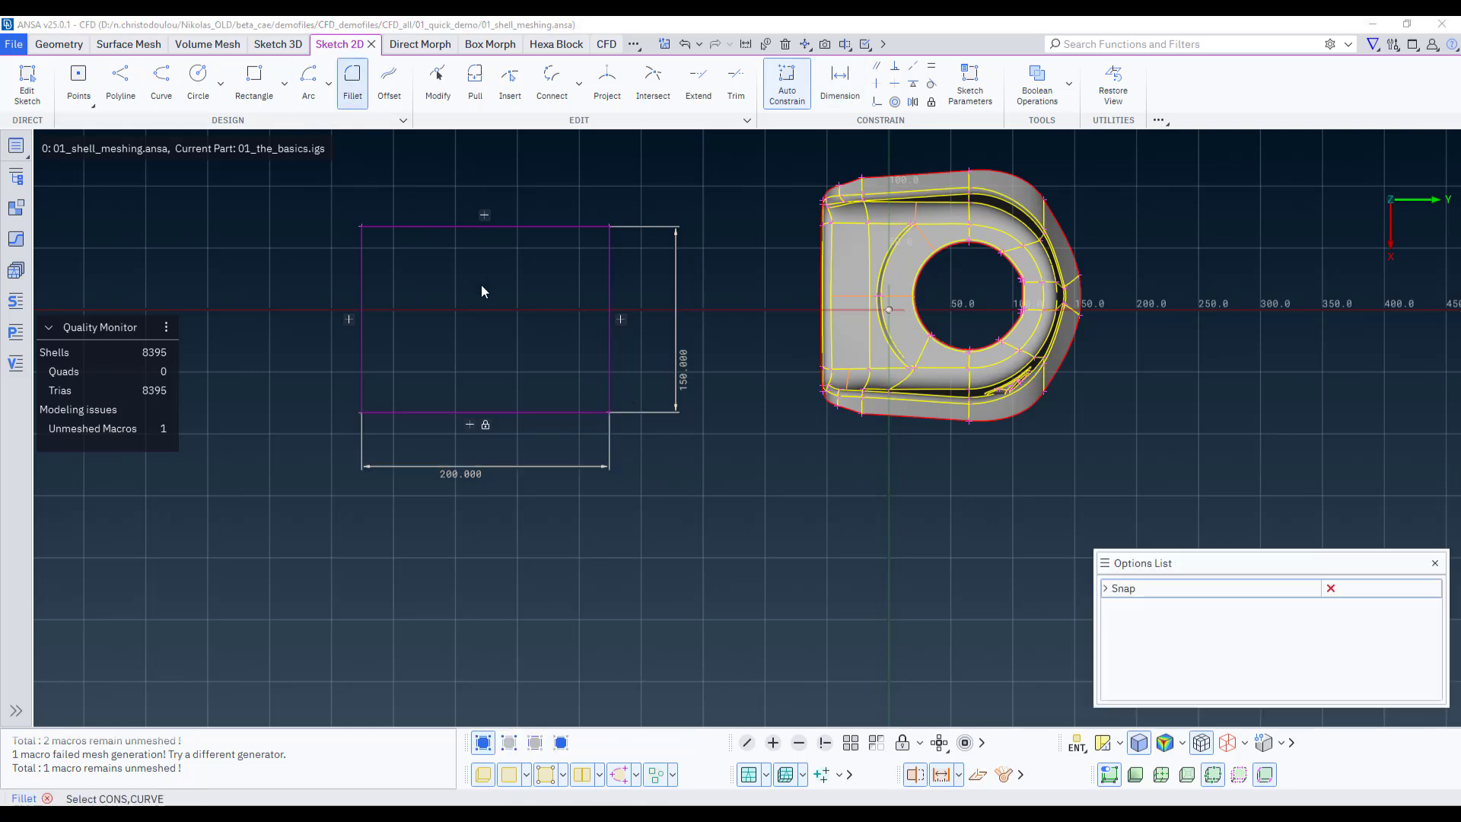
left_click_drag(362, 225, 397, 255)
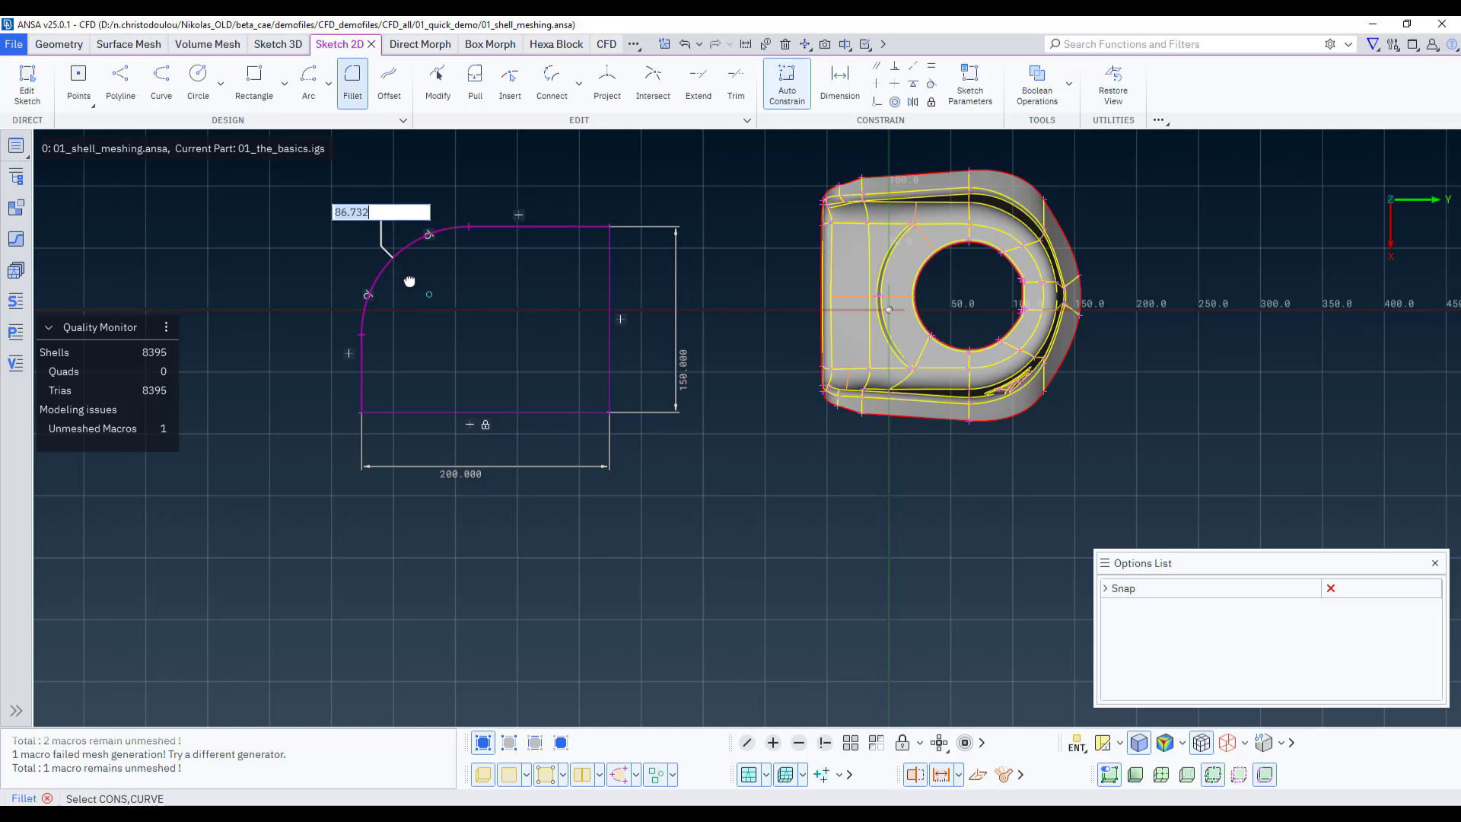
type("70")
key("Return")
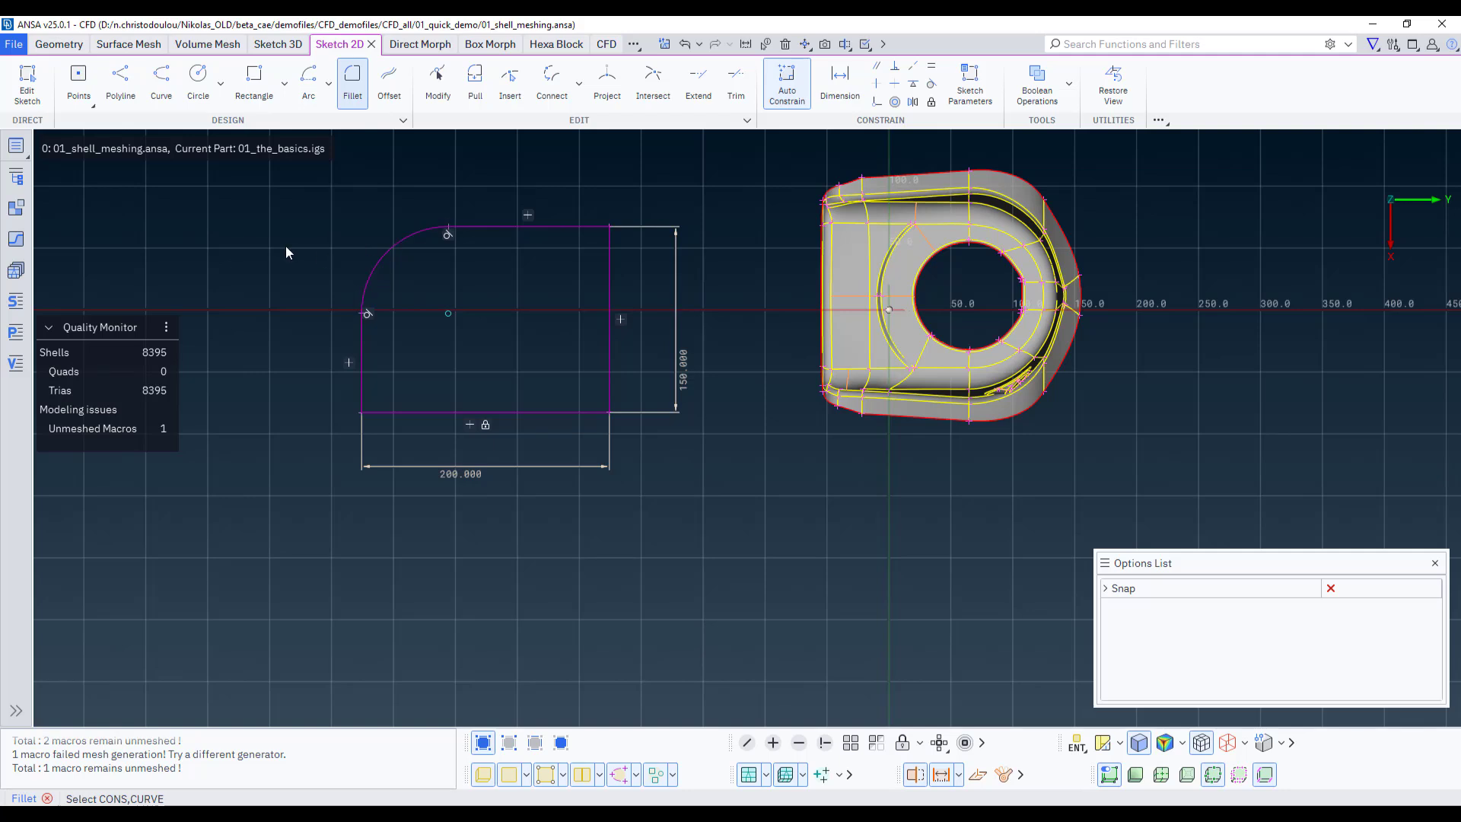
key("Escape")
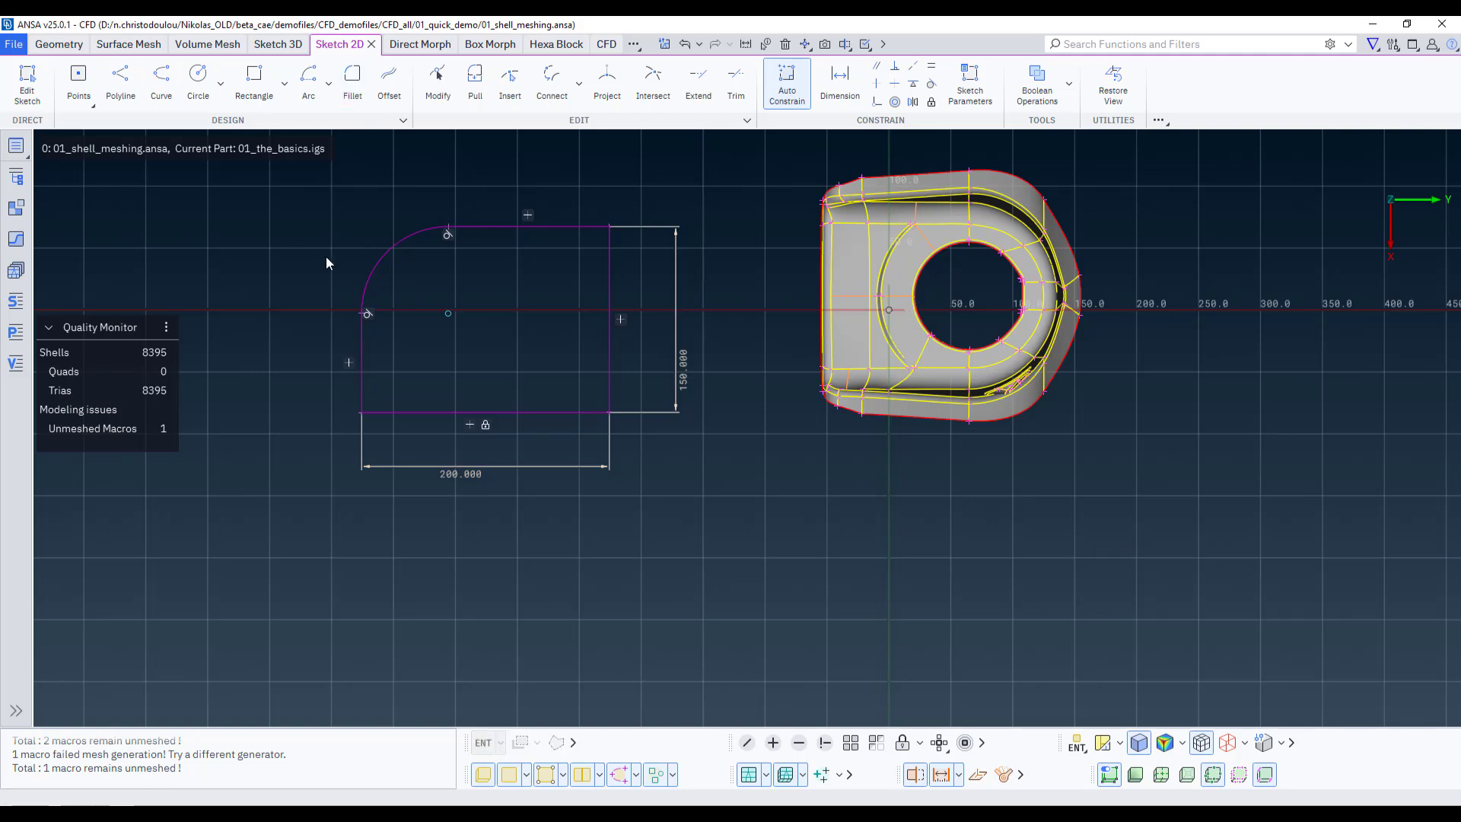
Pull the profile's upper edge outward with the Pull tool, blend the step it leaves, and round both upper corners
left_click(472, 107)
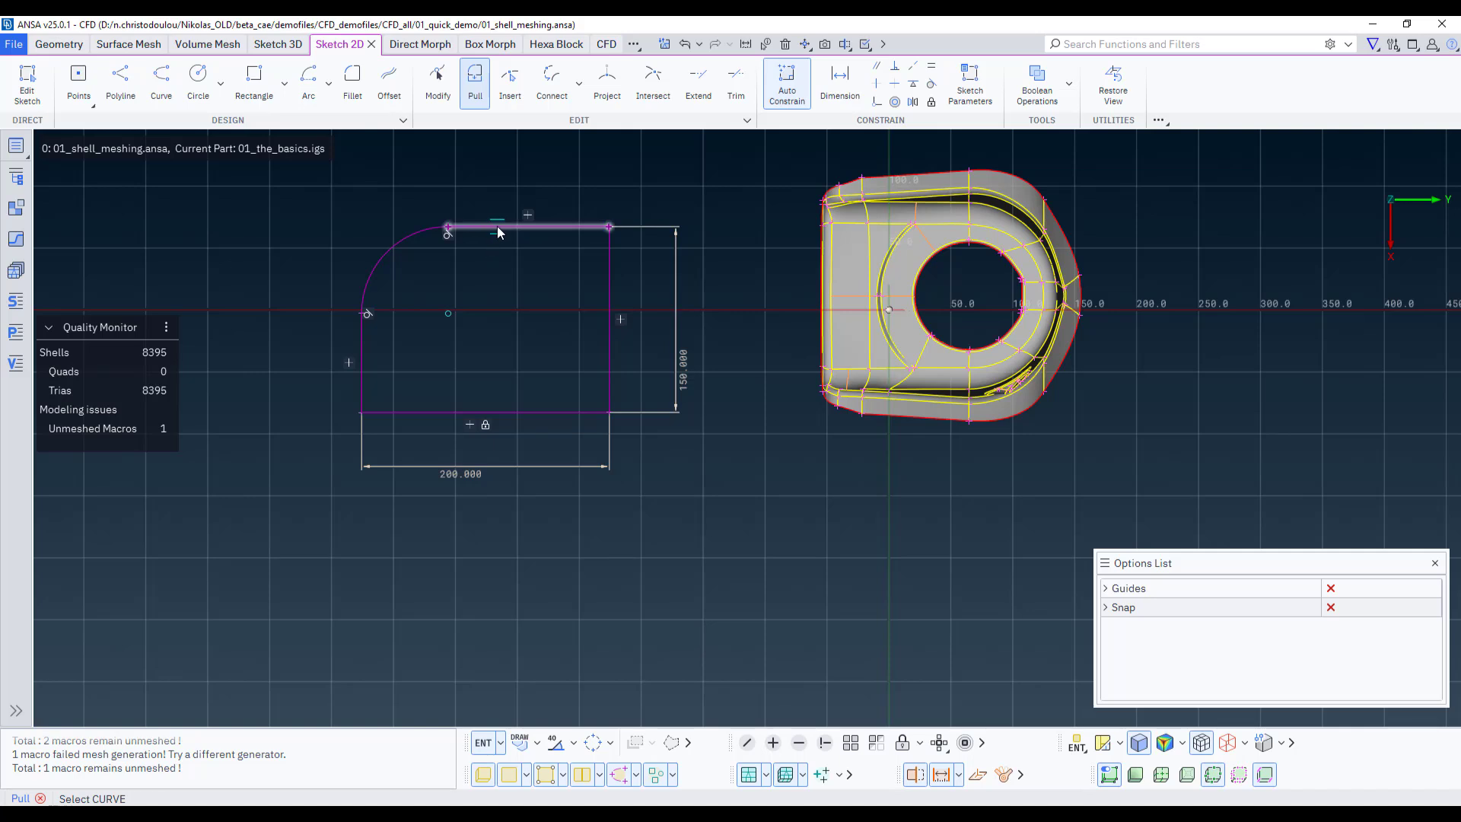
left_click_drag(498, 227, 495, 187)
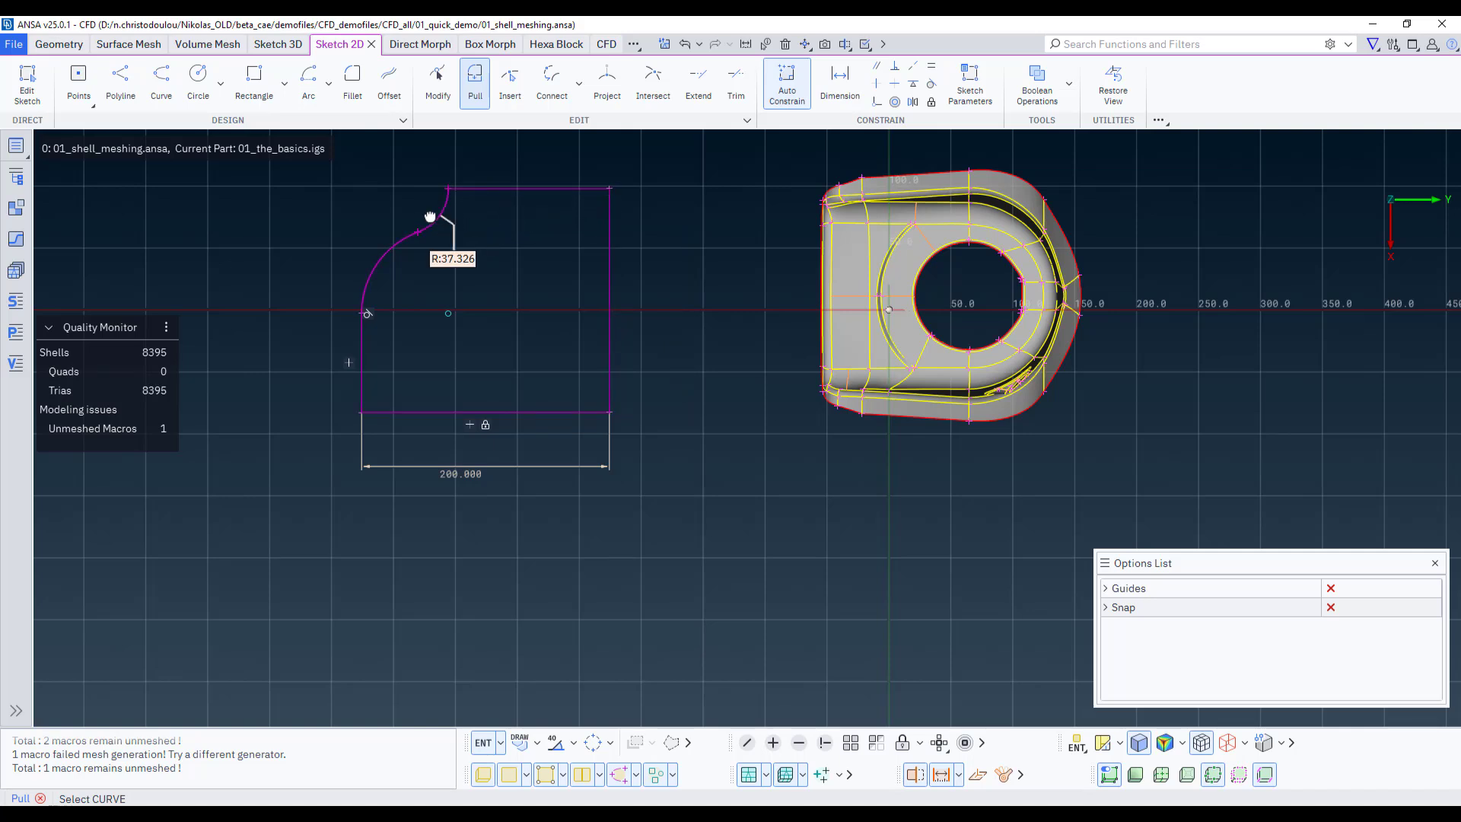
left_click(362, 419)
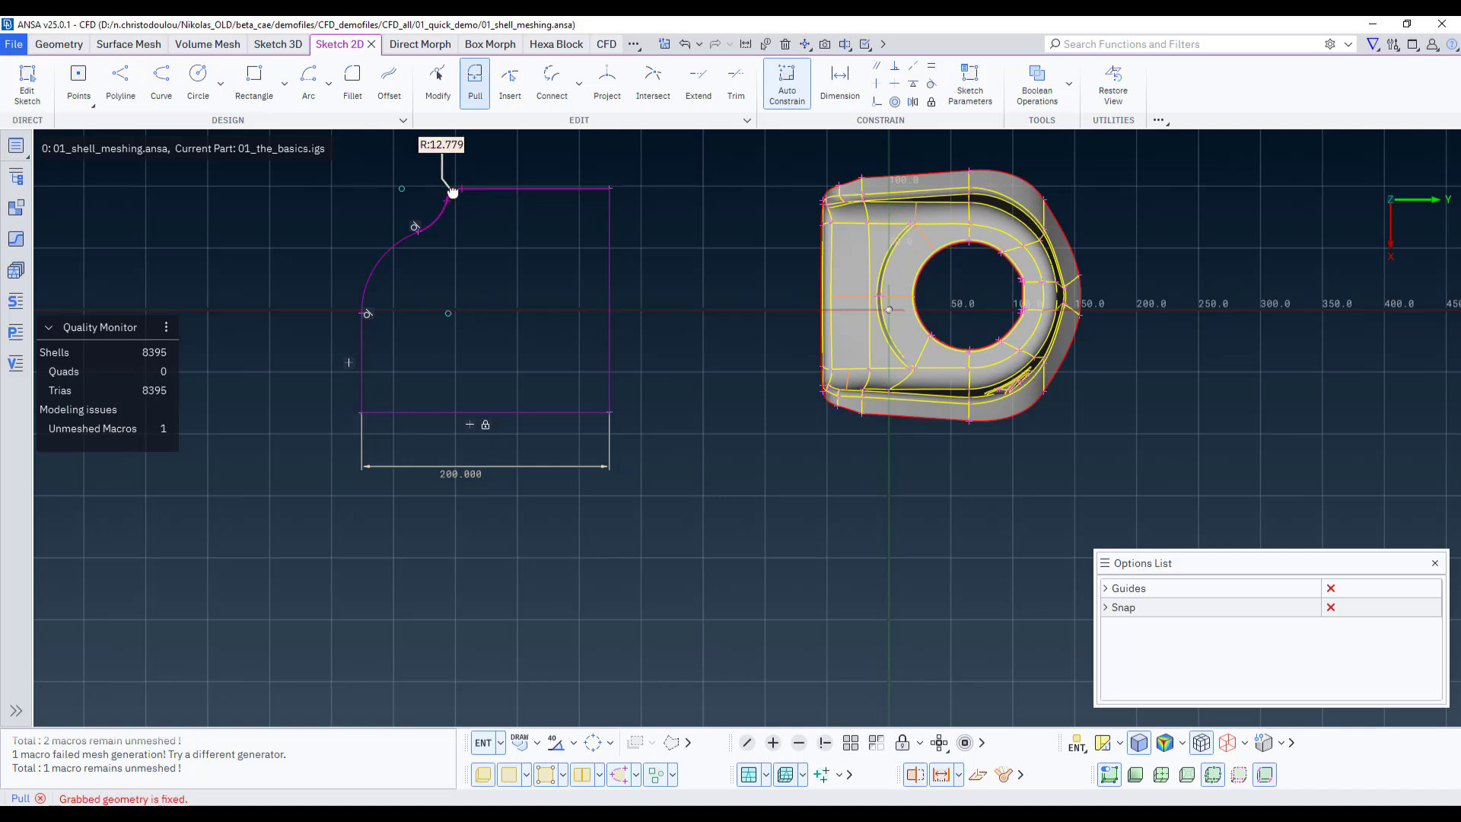
left_click_drag(452, 191, 460, 196)
left_click_drag(608, 189, 595, 213)
Dimension the straight right edge of the reshaped profile, keeping its drawn length
left_click(840, 84)
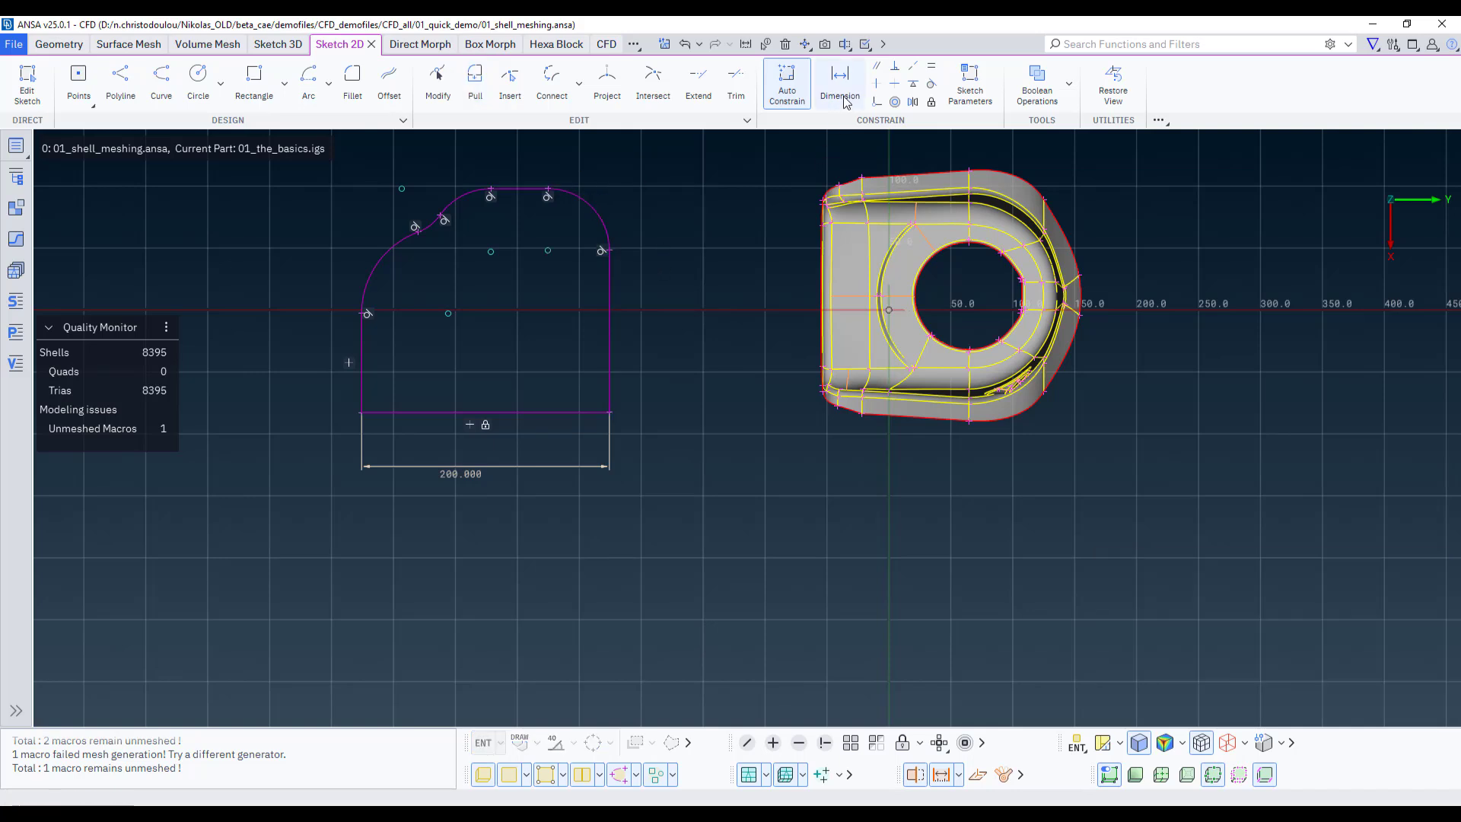
left_click(608, 318)
left_click(662, 358)
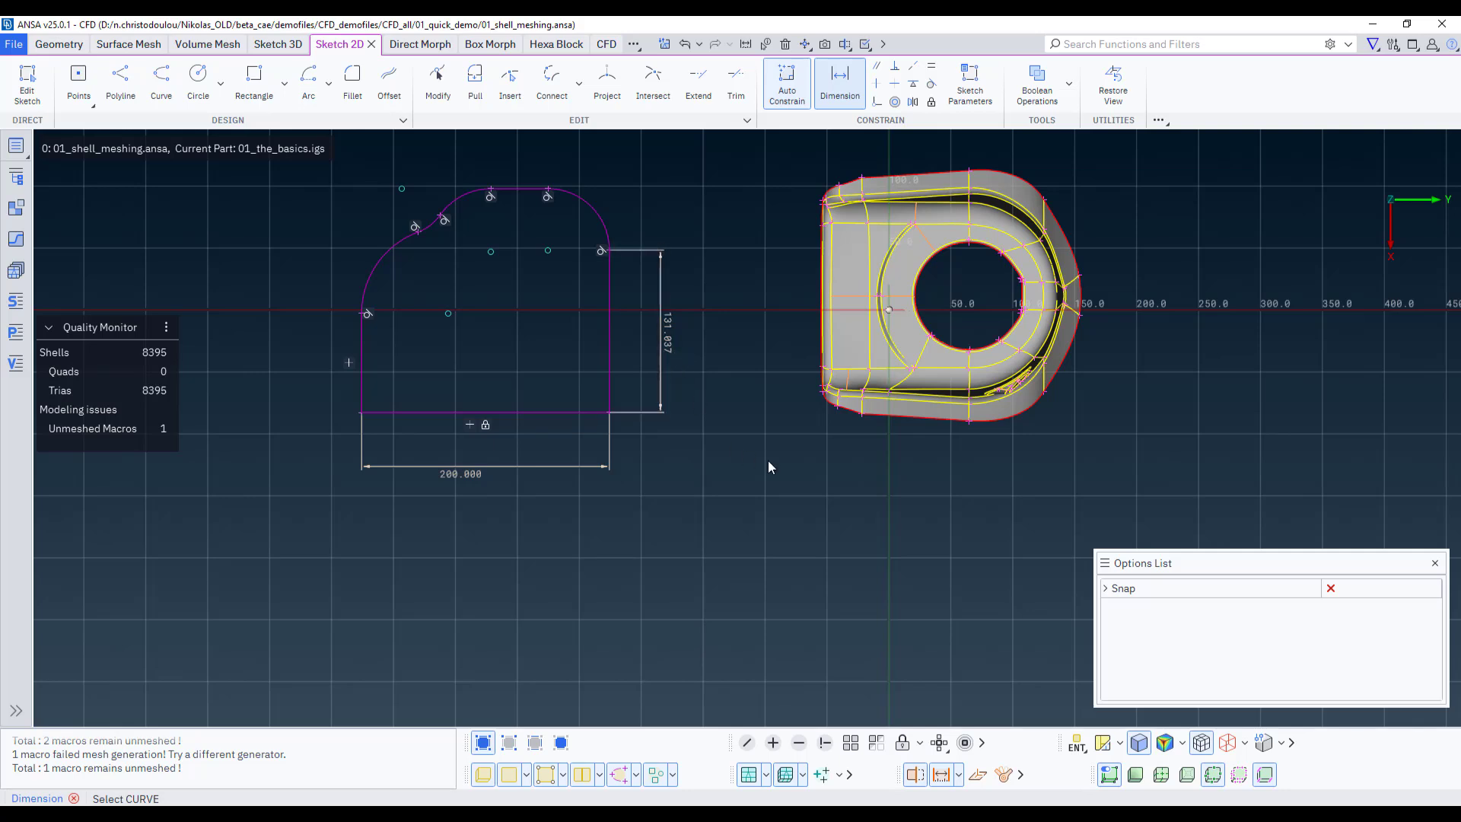
key("Escape")
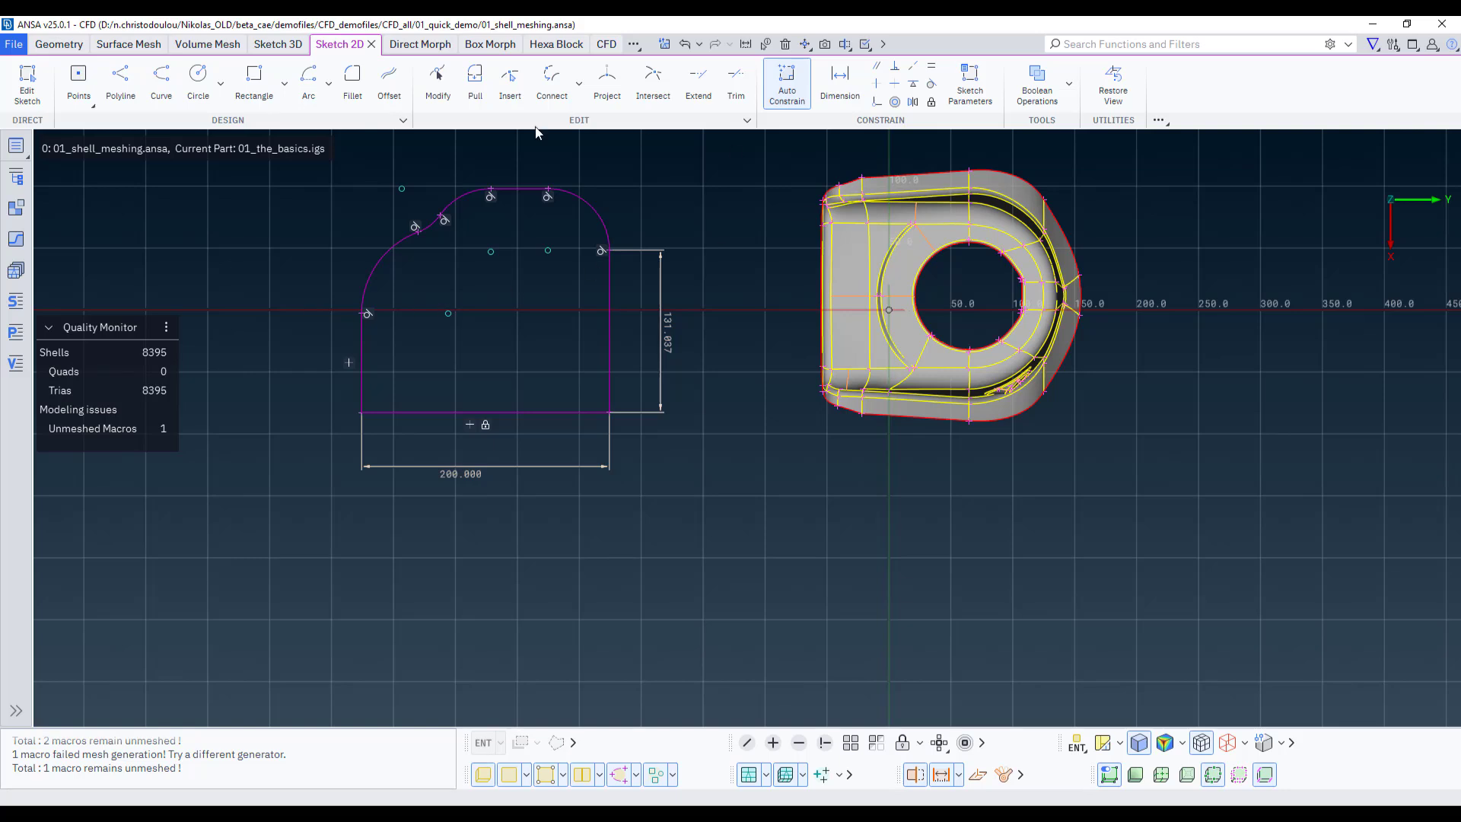
Start an Extrude with all the curves of the sketched profile as its source
left_click(61, 44)
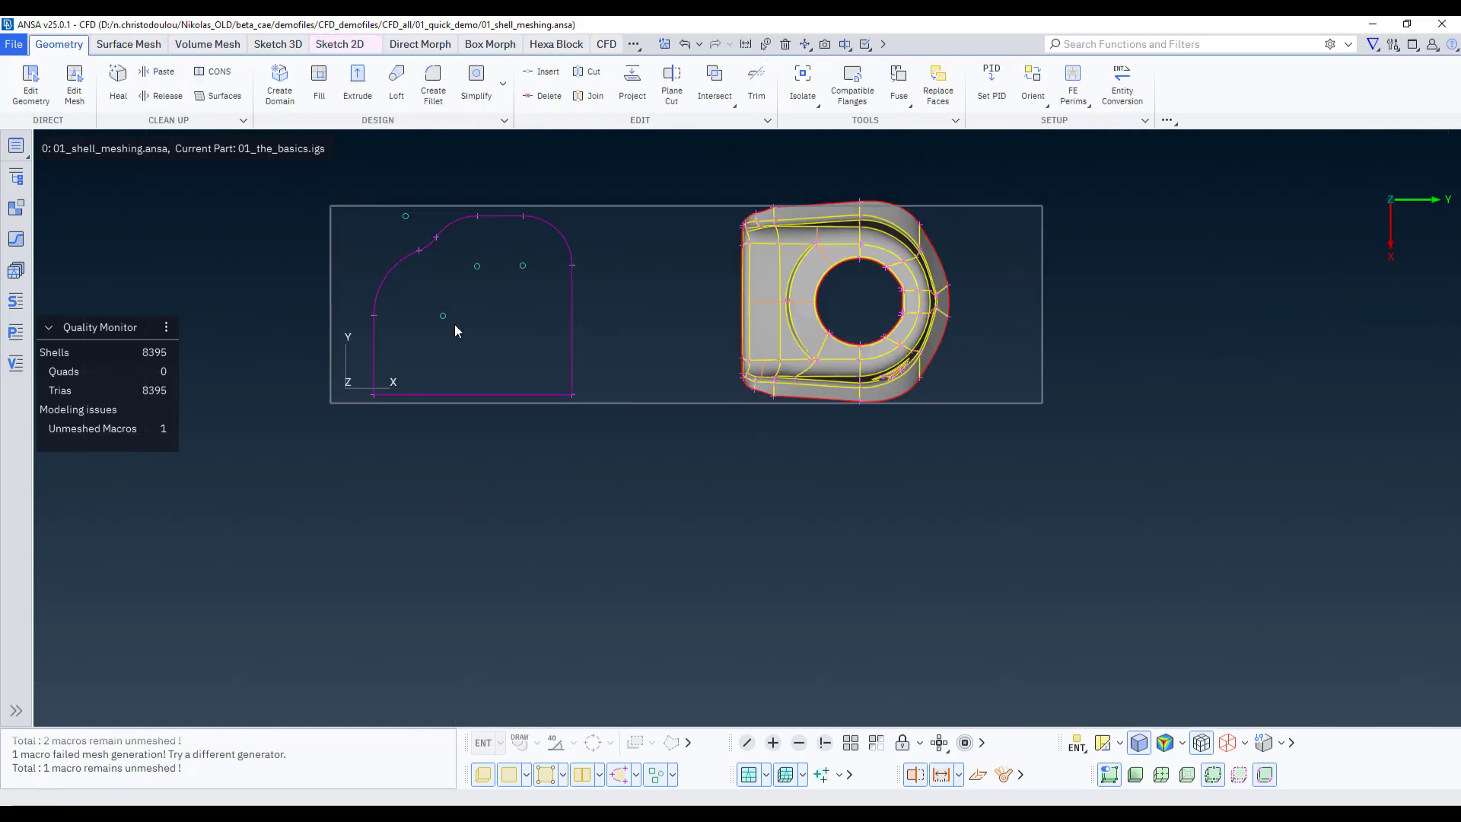
left_click(356, 97)
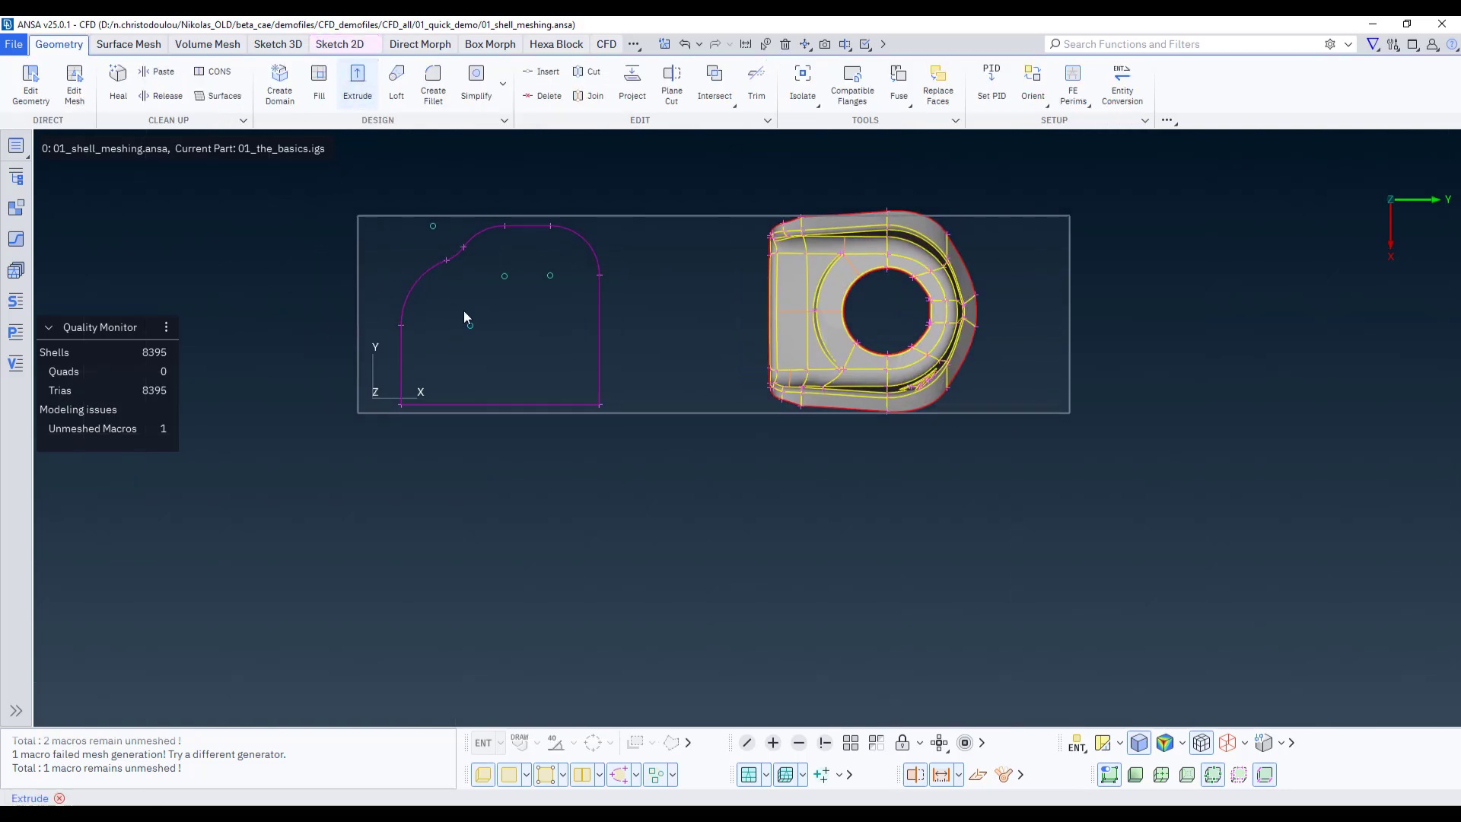
left_click_drag(330, 171, 773, 579)
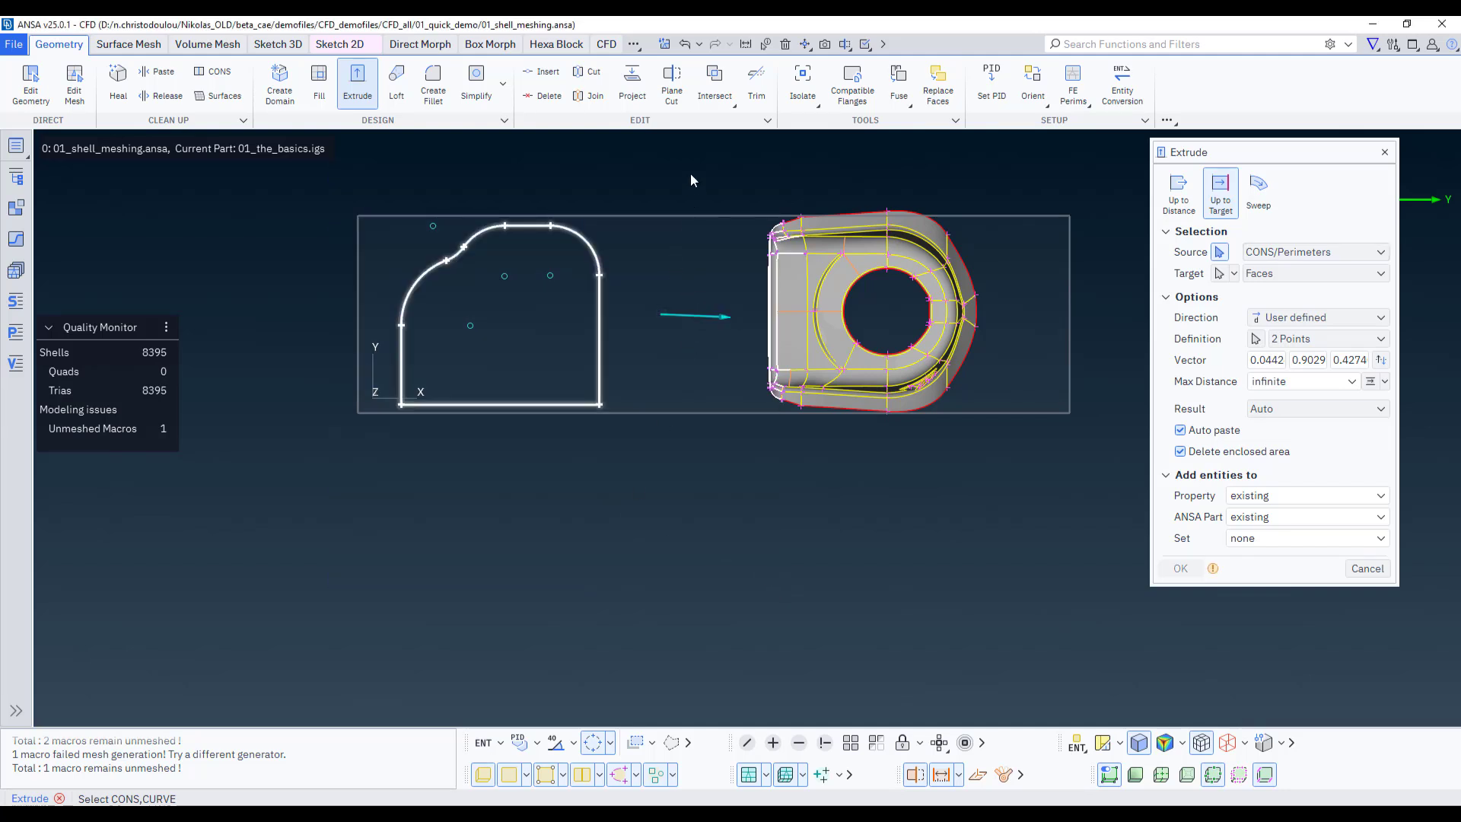
right_click_drag(691, 174, 1008, 438)
left_click_drag(599, 480, 568, 452, "ctrl")
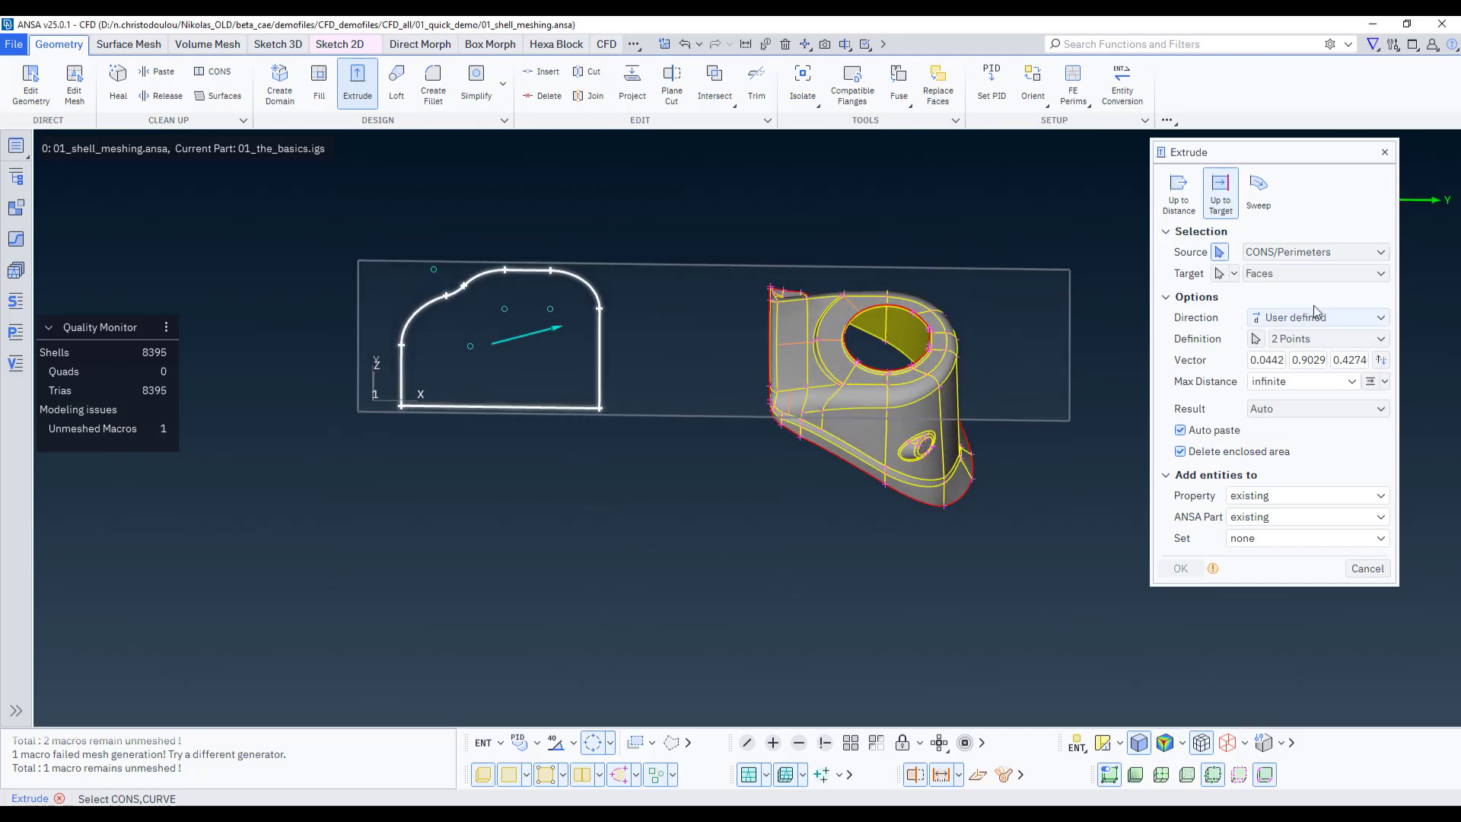
Try Normal to Source as the extrusion direction and return it to User defined
left_click(1288, 317)
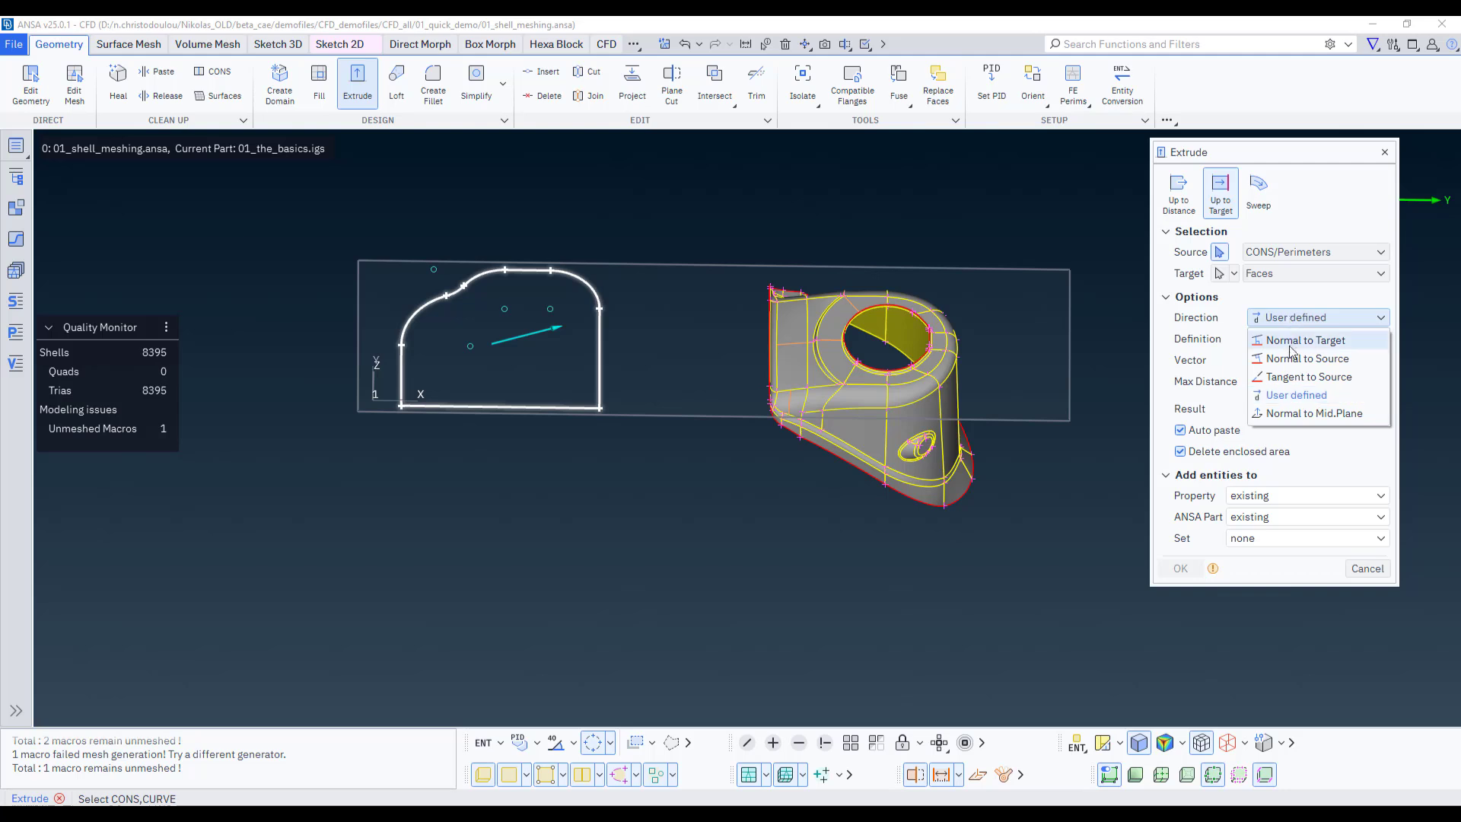
left_click(1300, 395)
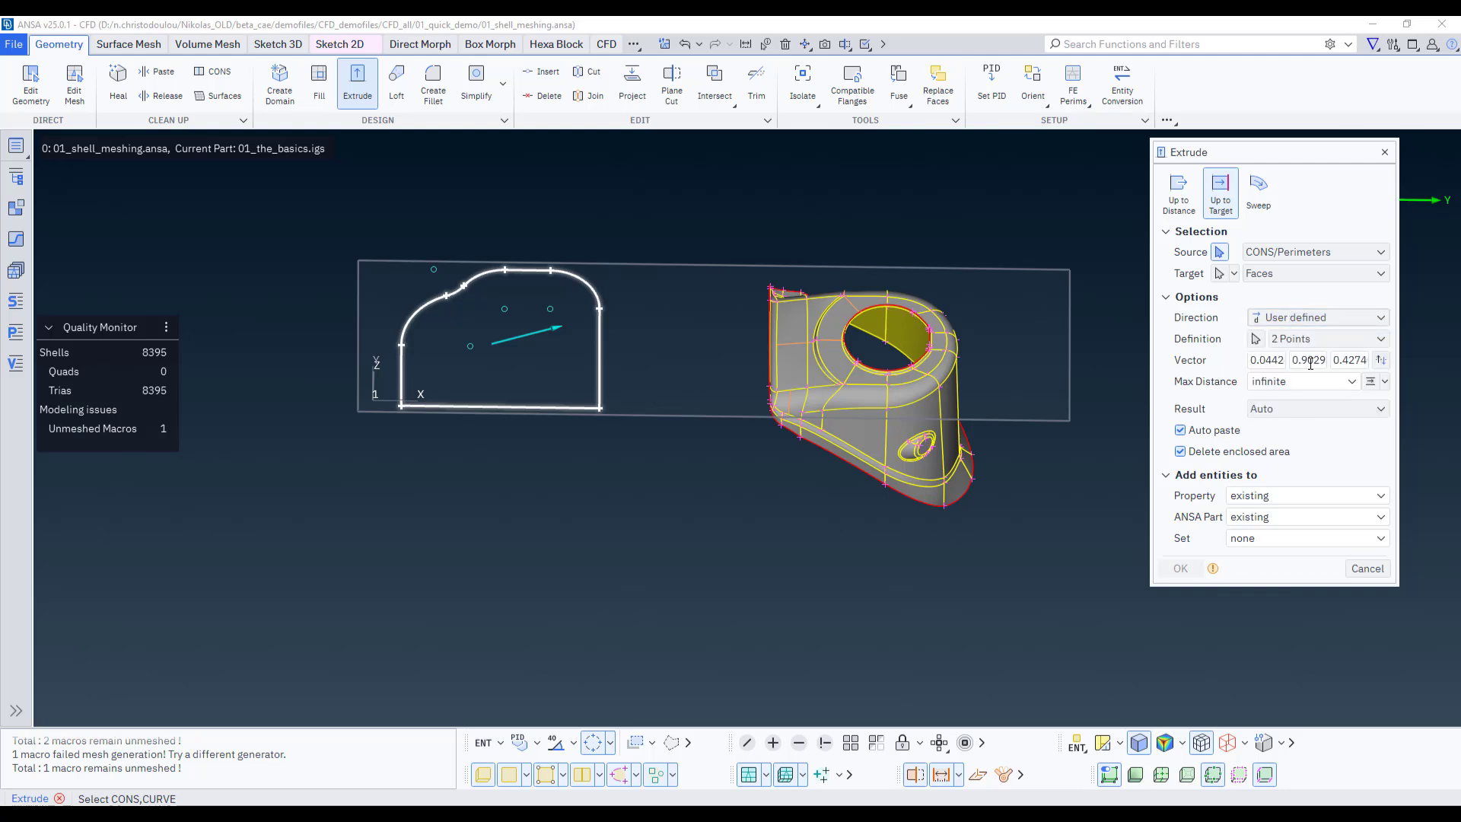
left_click(1302, 319)
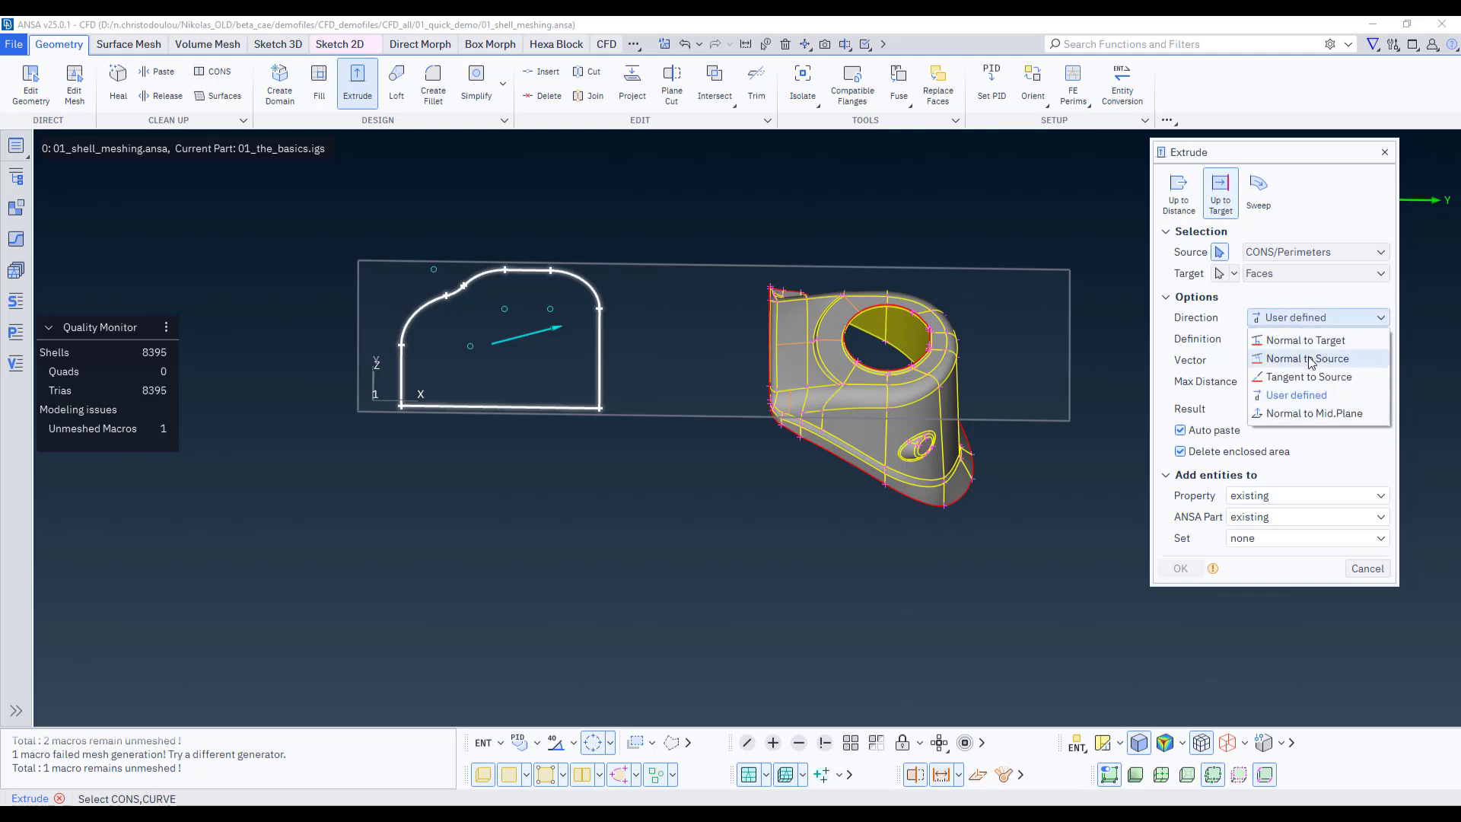
left_click(1307, 359)
left_click(1328, 319)
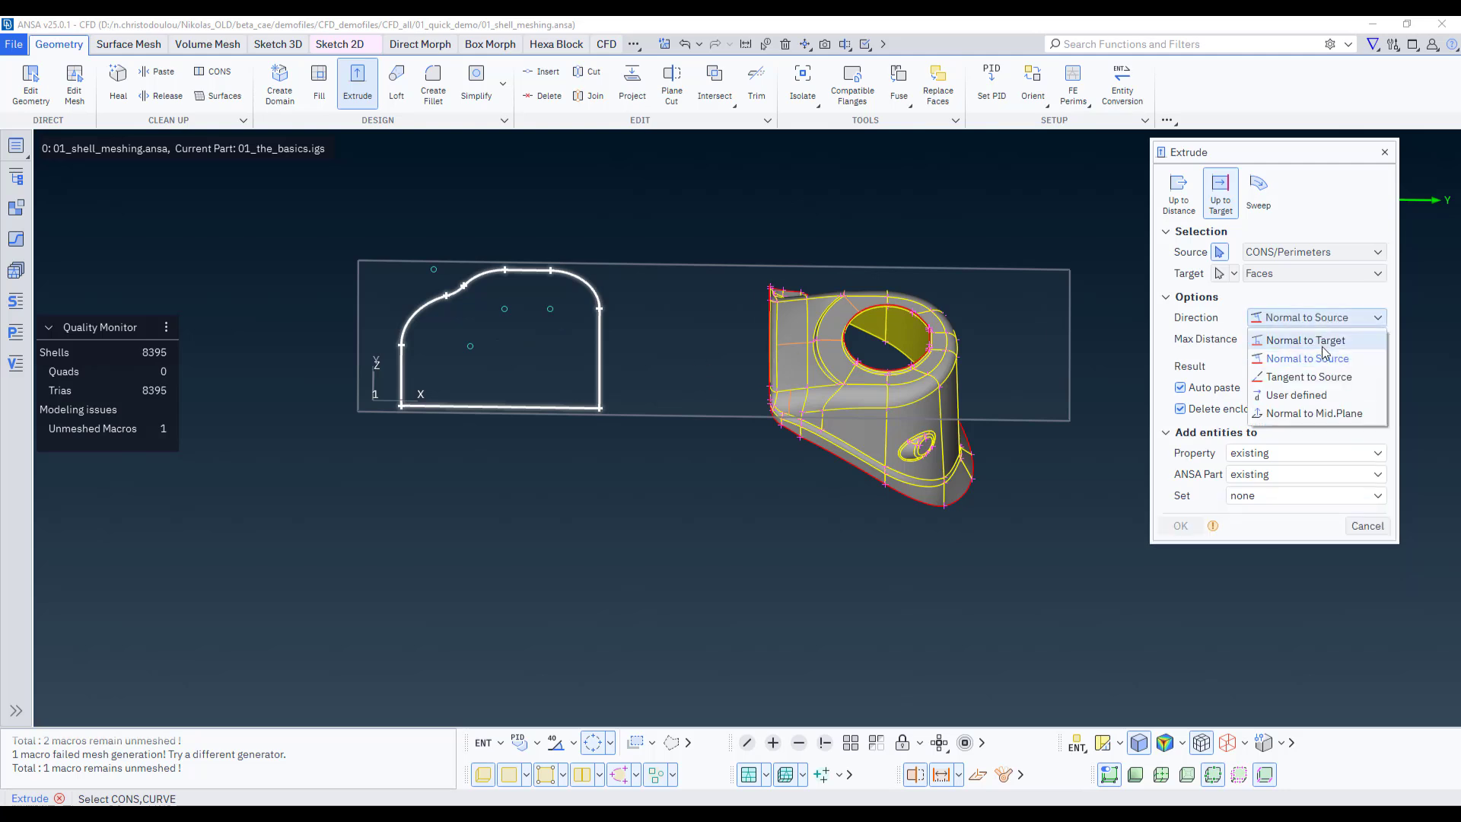
left_click(1324, 391)
Set the user-defined extrusion vector to 0, 0, 1
left_click(1253, 360)
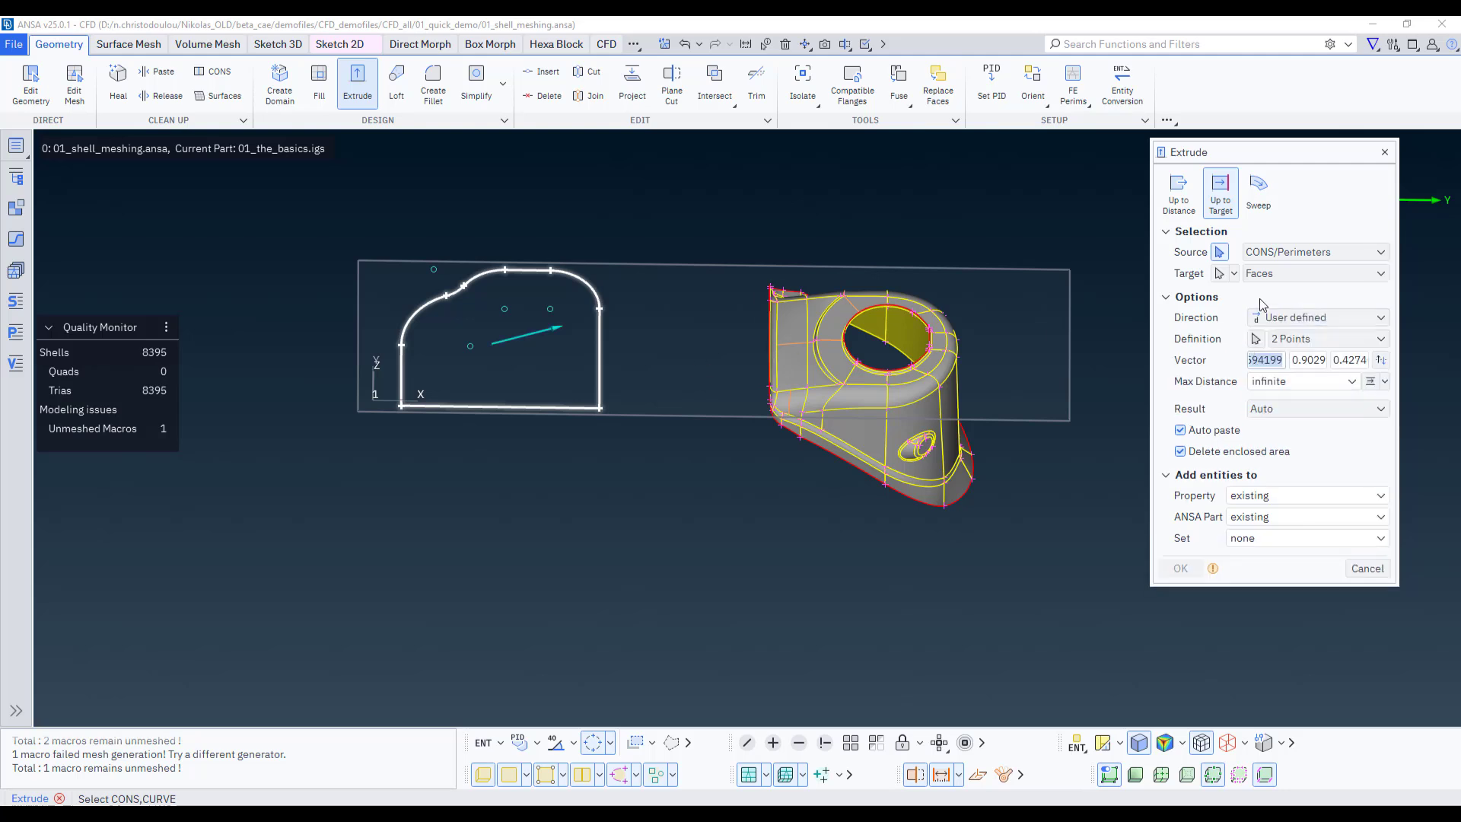
left_click_drag(1249, 158, 1099, 155)
scroll(1360, 266, "down", 1)
mouse_move(1365, 259)
left_mouse_down("ctrl")
mouse_move(1362, 186)
mouse_move(1373, 243)
left_mouse_up("ctrl")
left_click(1123, 354)
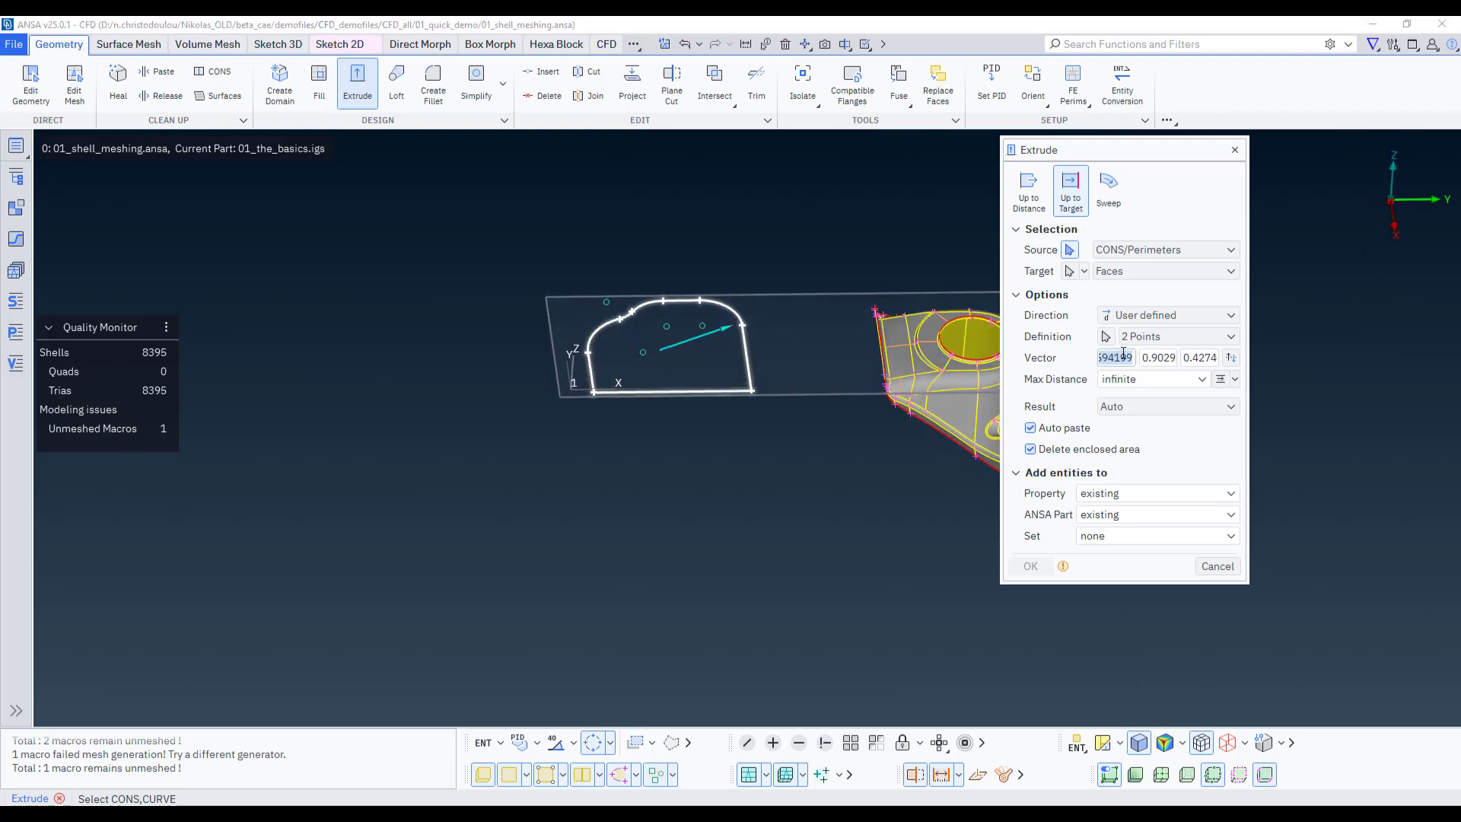
type("0")
key("Tab")
type("0")
key("Tab")
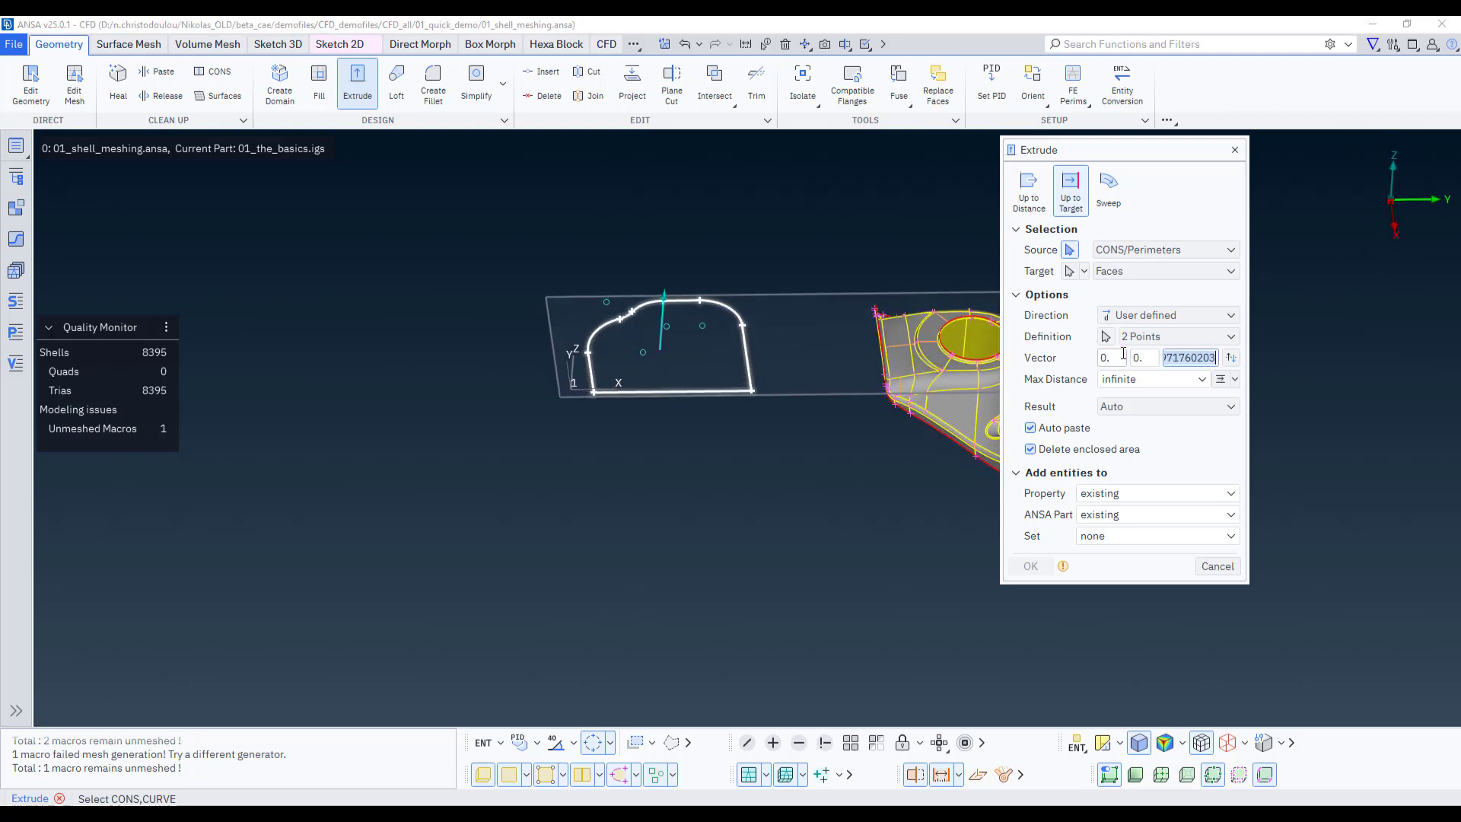
type("1")
Try to extrude the profile up to a target with a maximum distance of 100
left_click(1144, 376)
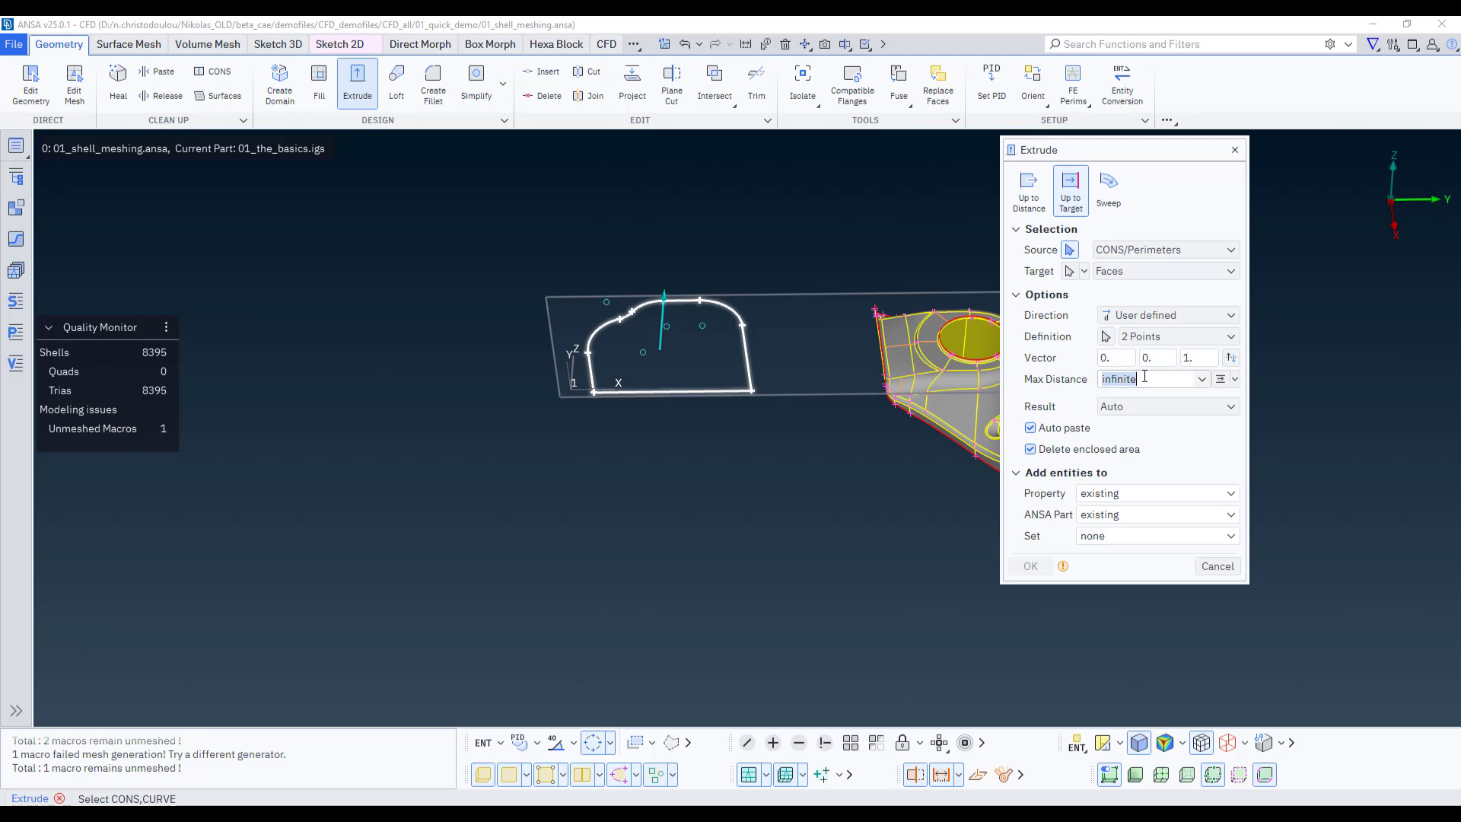
type("100")
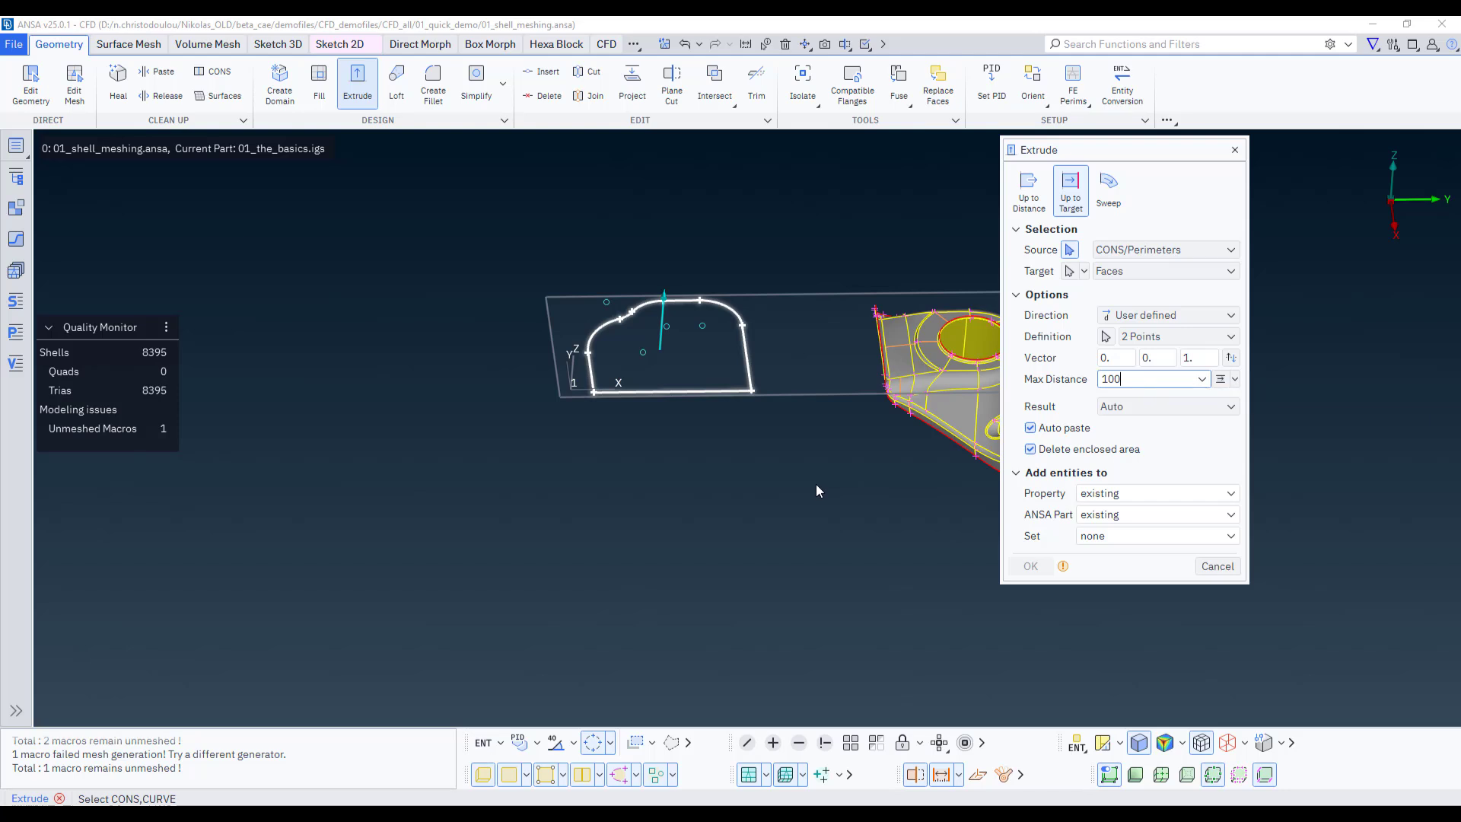
mouse_move(815, 484)
left_mouse_down("ctrl")
mouse_move(732, 421)
mouse_move(755, 405)
mouse_move(707, 353)
left_mouse_up("ctrl")
middle_click(751, 412)
scroll(734, 382, "up", 2)
middle_click(716, 431)
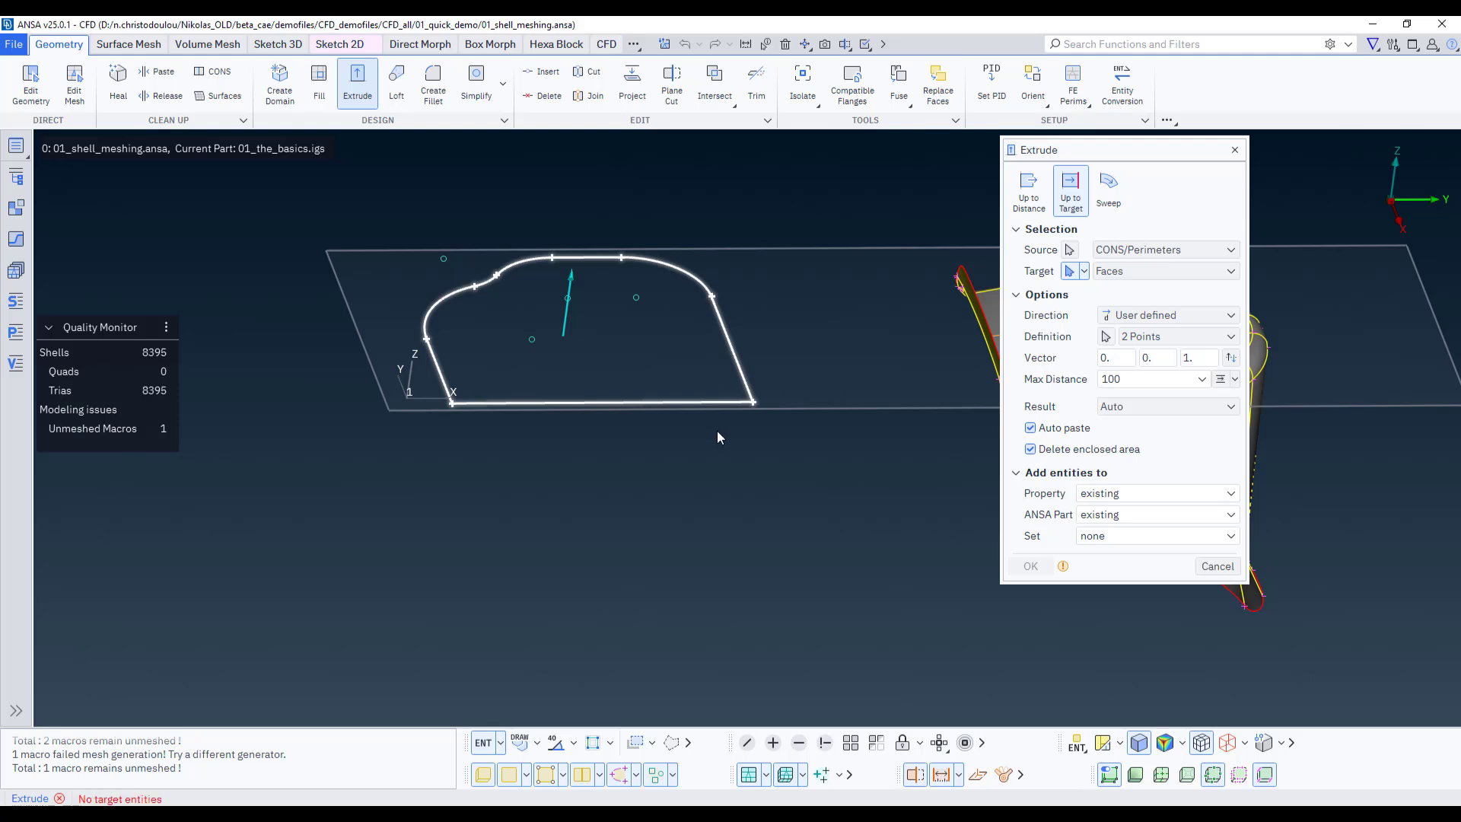
Extrude the profile up to a distance of 100 along the defined vector
left_click(1047, 201)
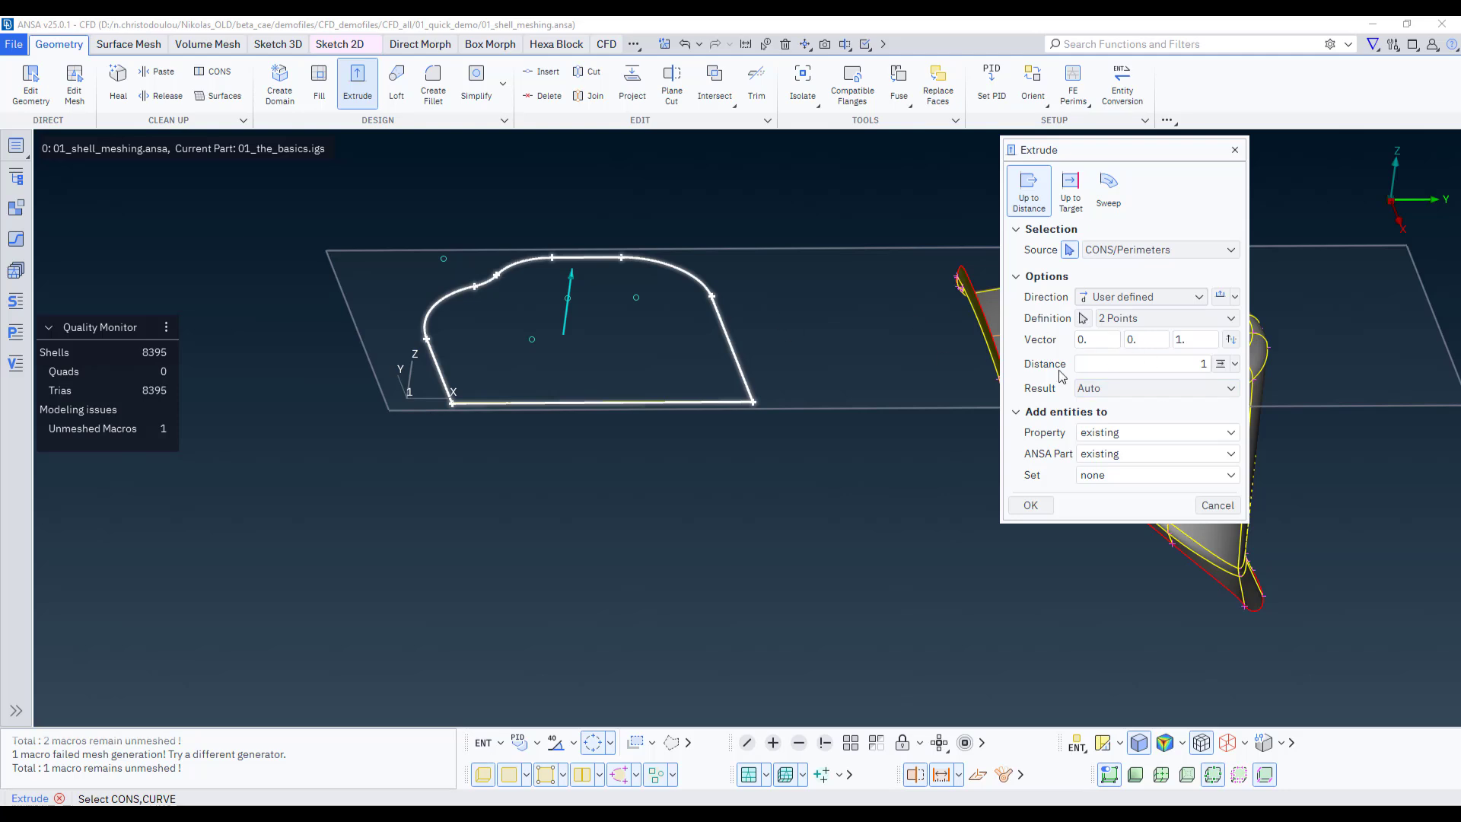
left_click(1150, 364)
middle_click(670, 523)
scroll(670, 524, "down", 2)
left_click_drag(670, 524, 655, 513, "ctrl")
mouse_move(705, 444)
left_mouse_down("ctrl")
mouse_move(733, 455)
mouse_move(686, 445)
mouse_move(696, 437)
mouse_move(678, 449)
left_mouse_up("ctrl")
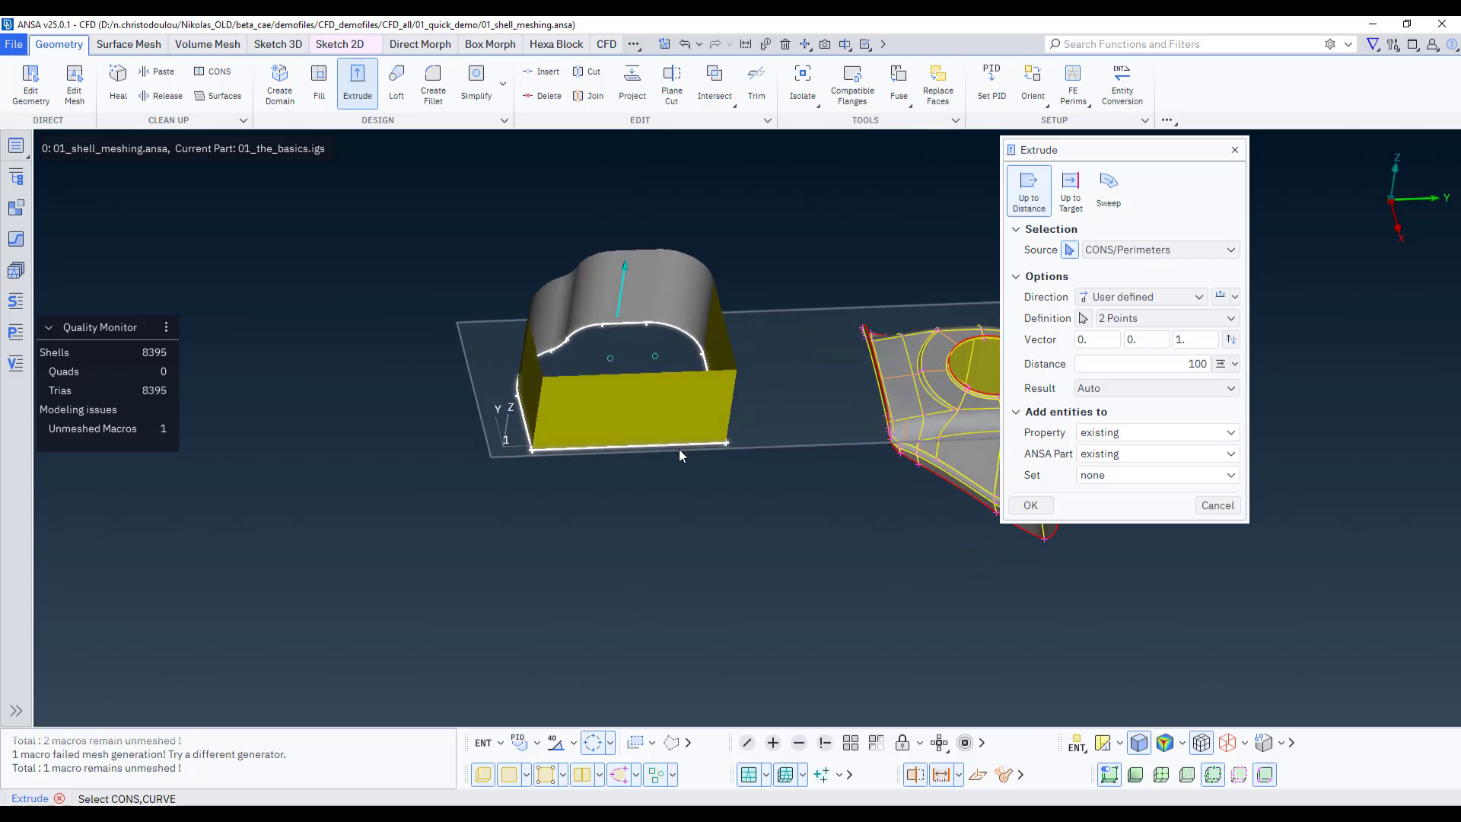
left_click(1029, 505)
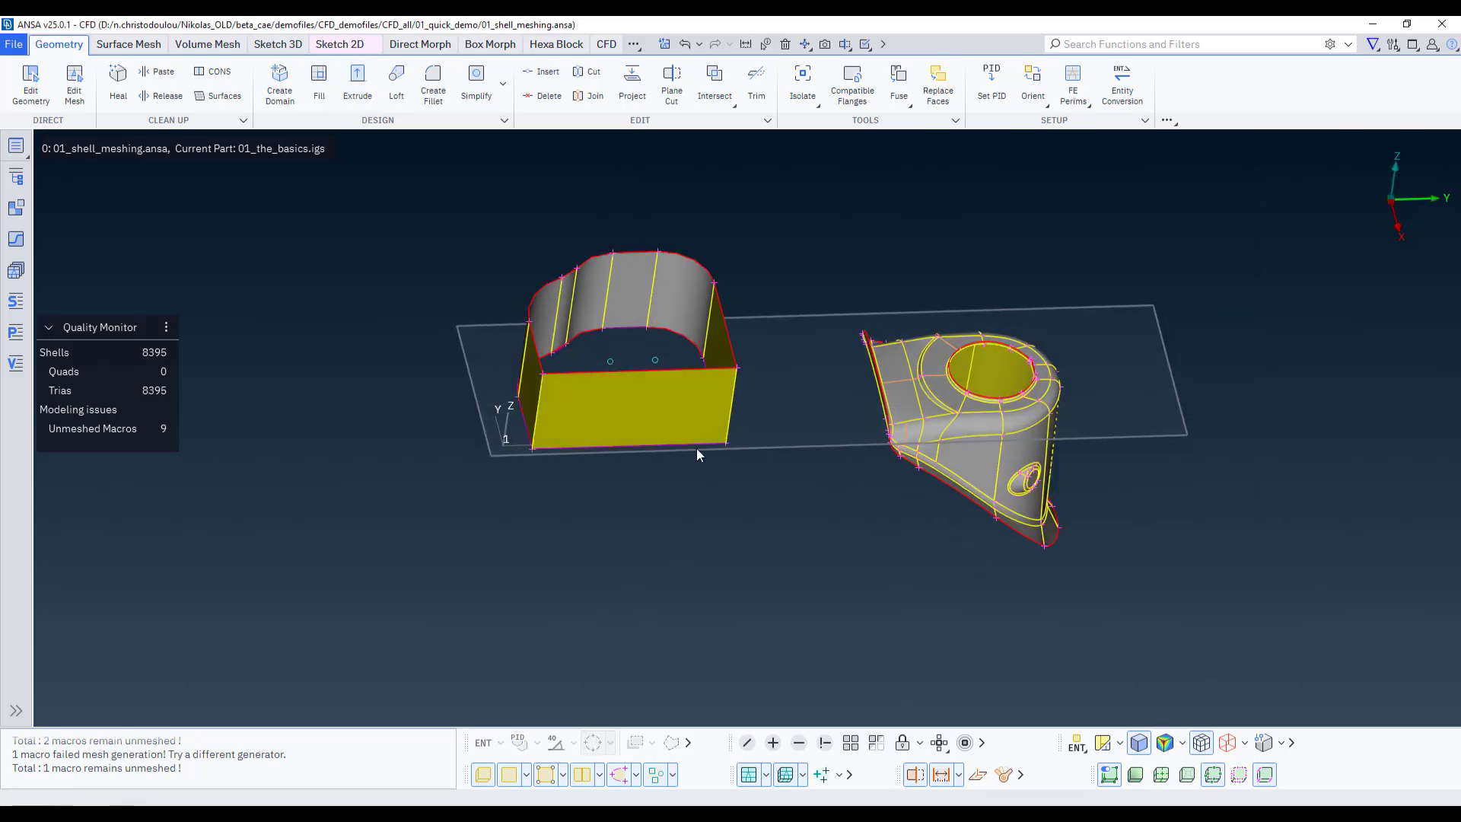
Close the upper opening of the extruded walls with a Fill face
left_click_drag(696, 448, 545, 309, "ctrl")
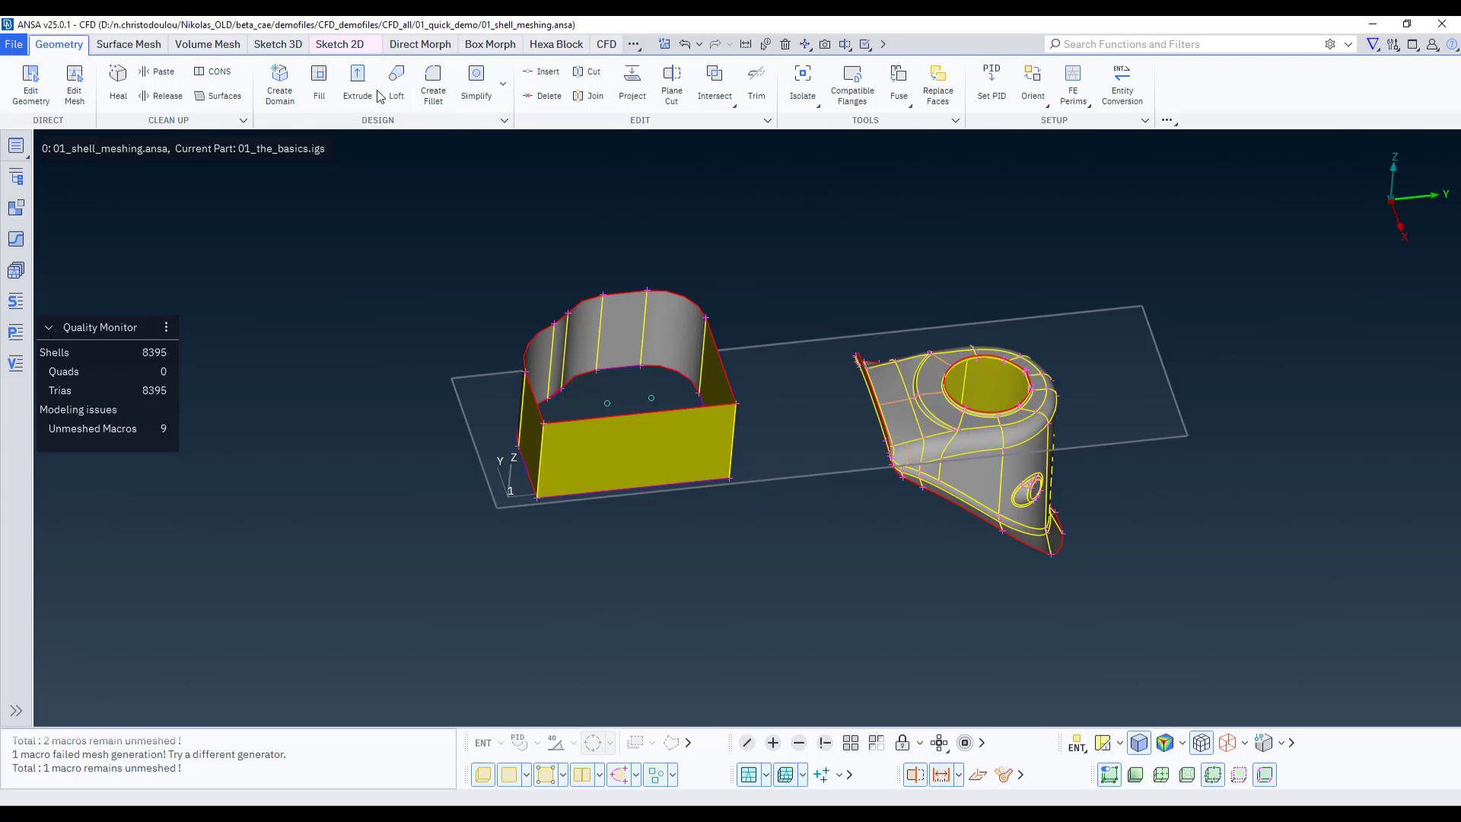
left_click(319, 84)
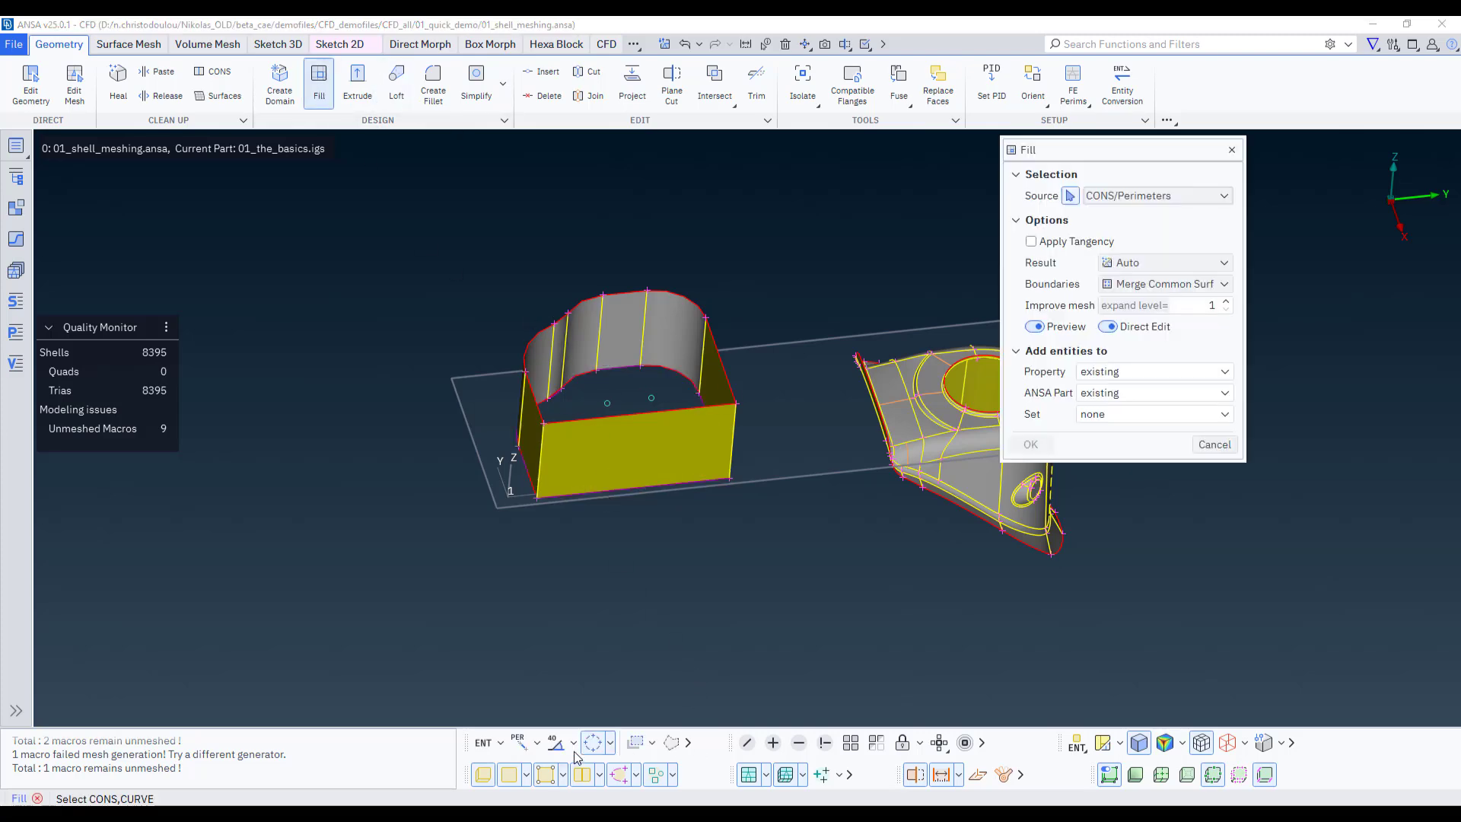
left_click(648, 408)
middle_click(683, 549)
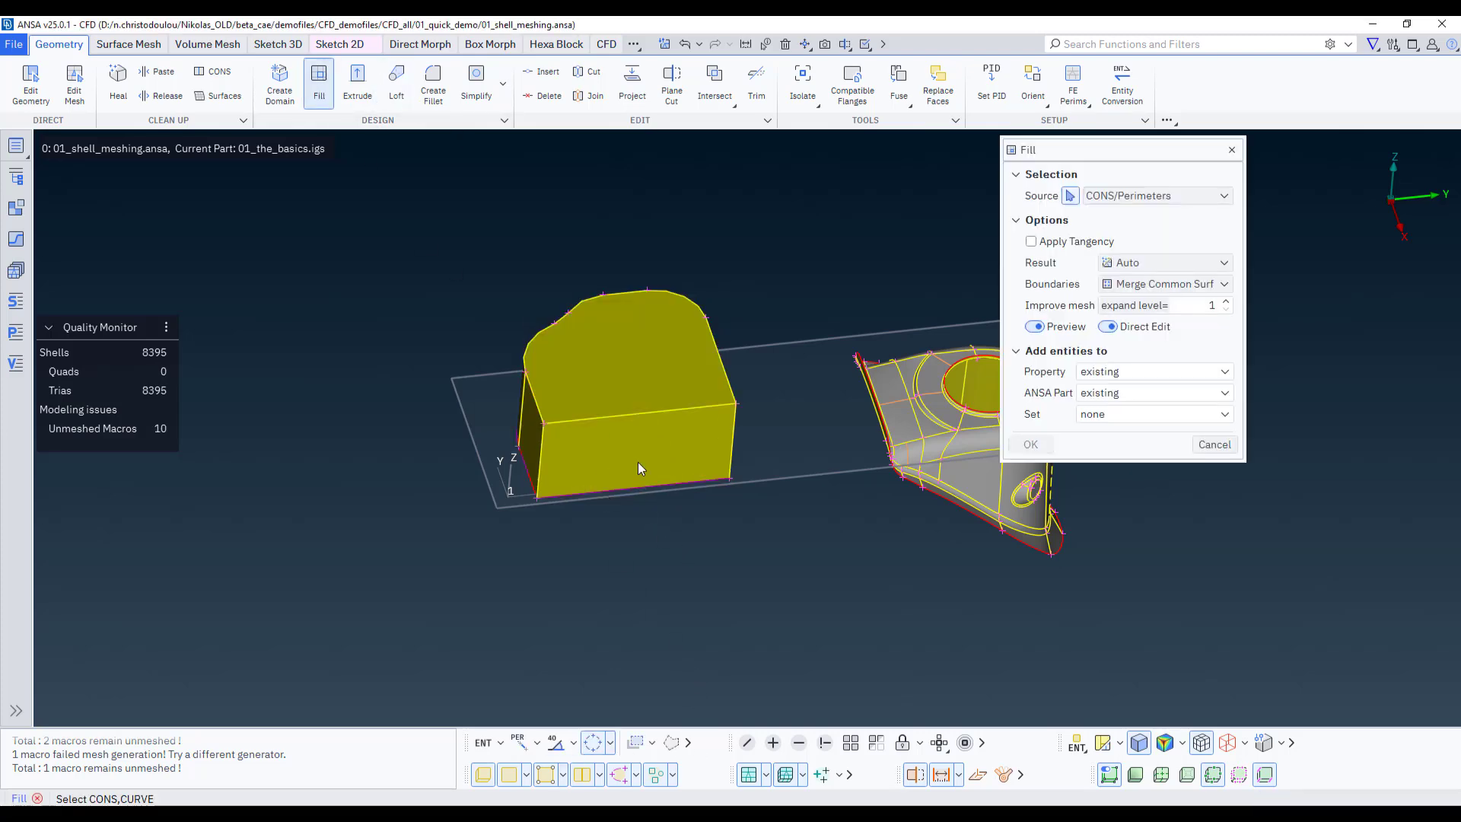
Close the lower opening of the extruded body with another Fill face and finish filling
left_click_drag(638, 462, 648, 394, "ctrl")
scroll(648, 394, "up", 2)
left_click(577, 537)
middle_click(576, 537)
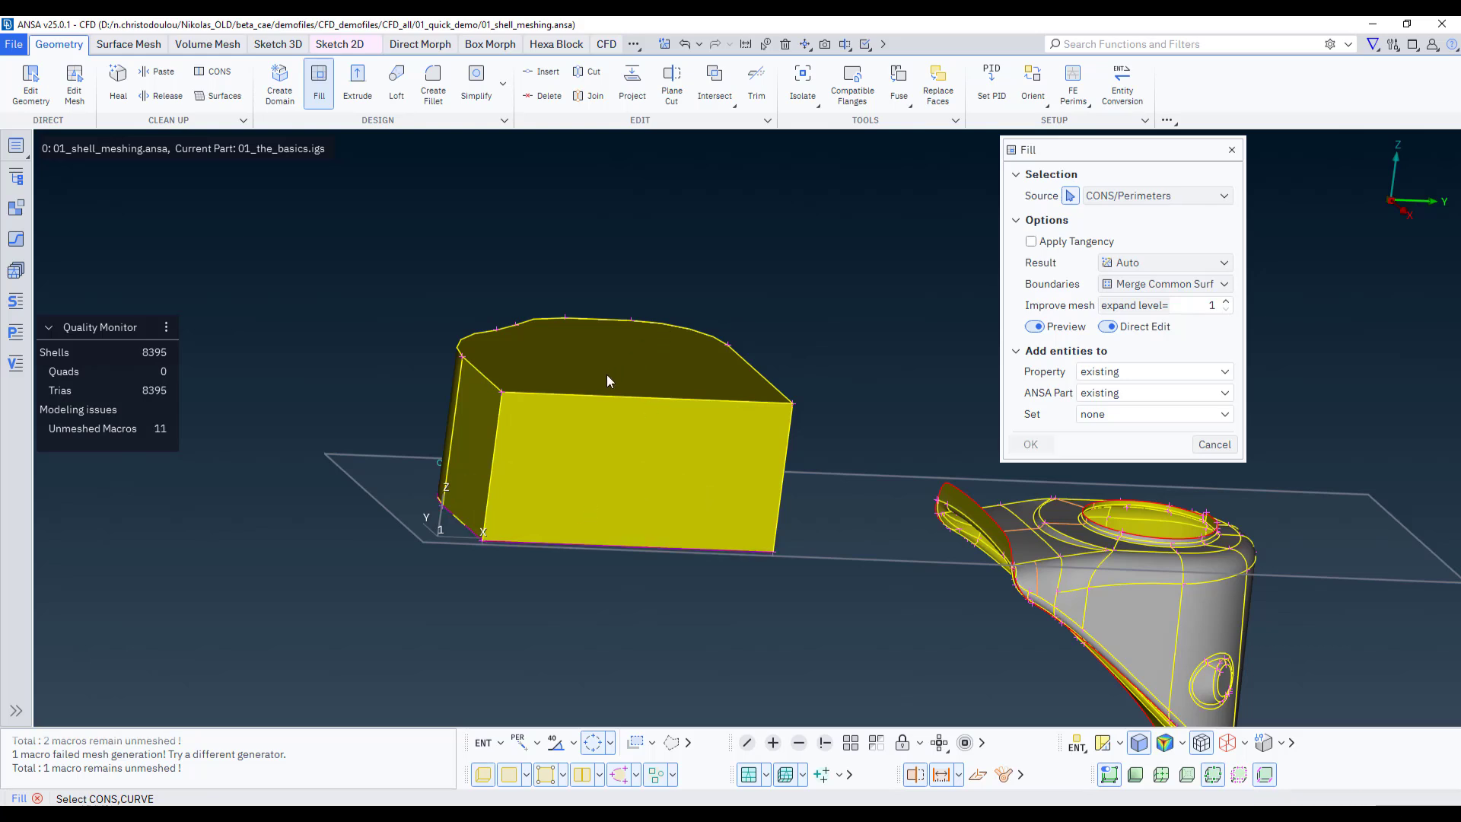
middle_click(643, 583)
middle_click_drag(673, 572, 700, 456, "ctrl")
scroll(701, 458, "down", 4)
left_click_drag(679, 478, 742, 519, "ctrl")
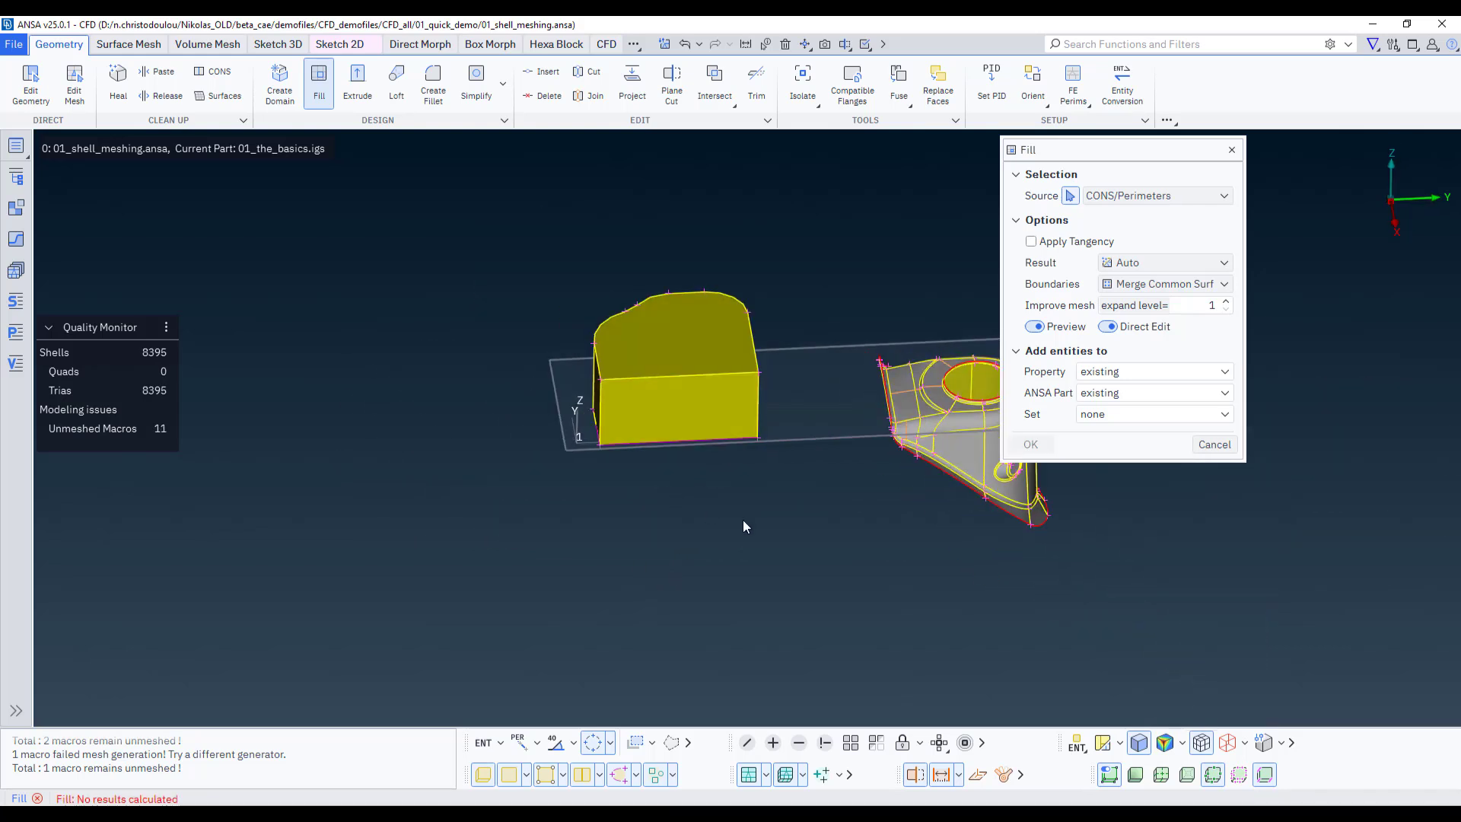
middle_click(741, 479)
Hide the curves around the base of the extruded body
left_click_drag(712, 408, 773, 316, "ctrl")
left_click_drag(712, 437, 750, 396, "ctrl")
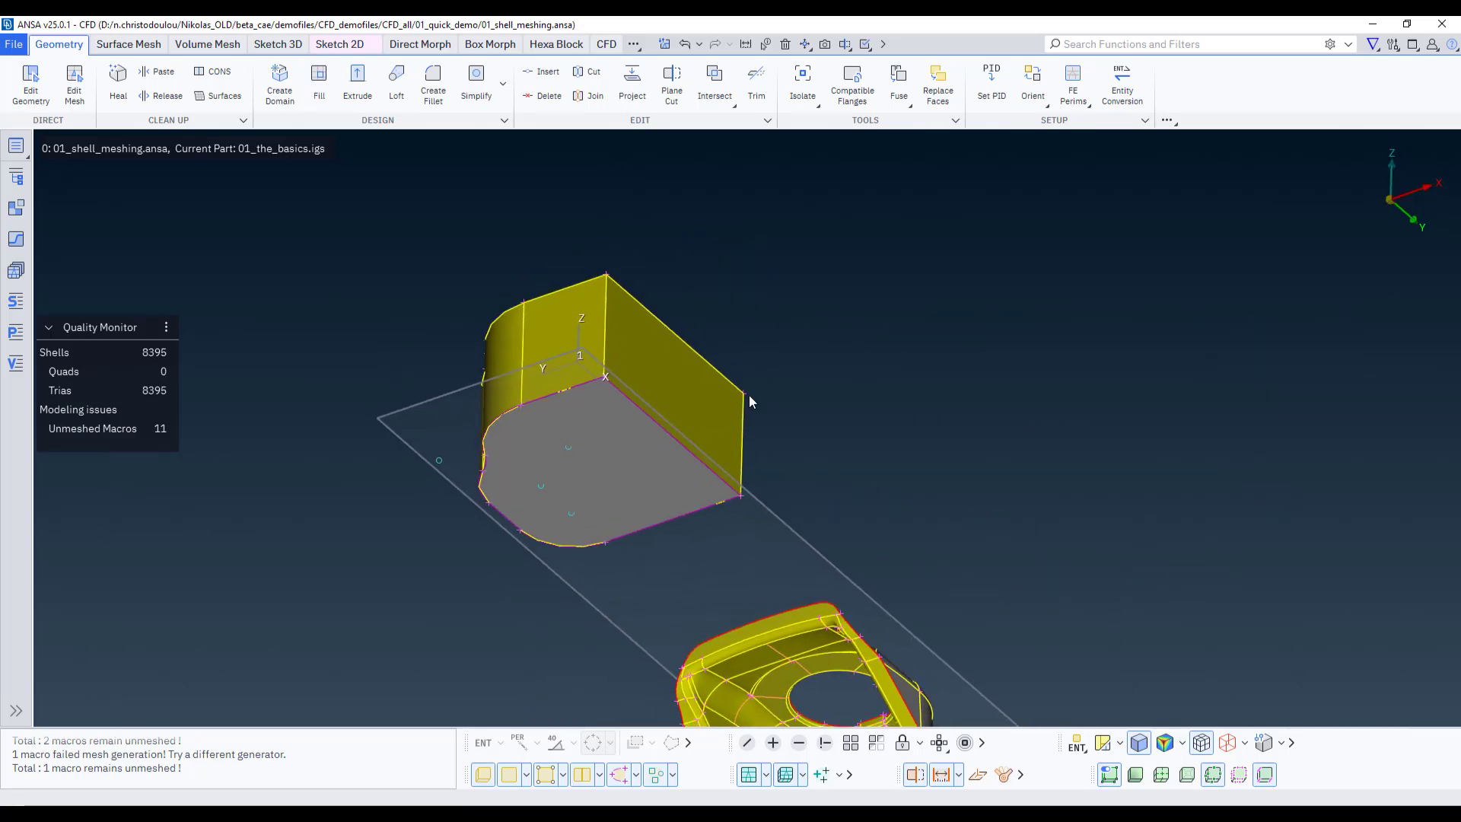
left_click(627, 778)
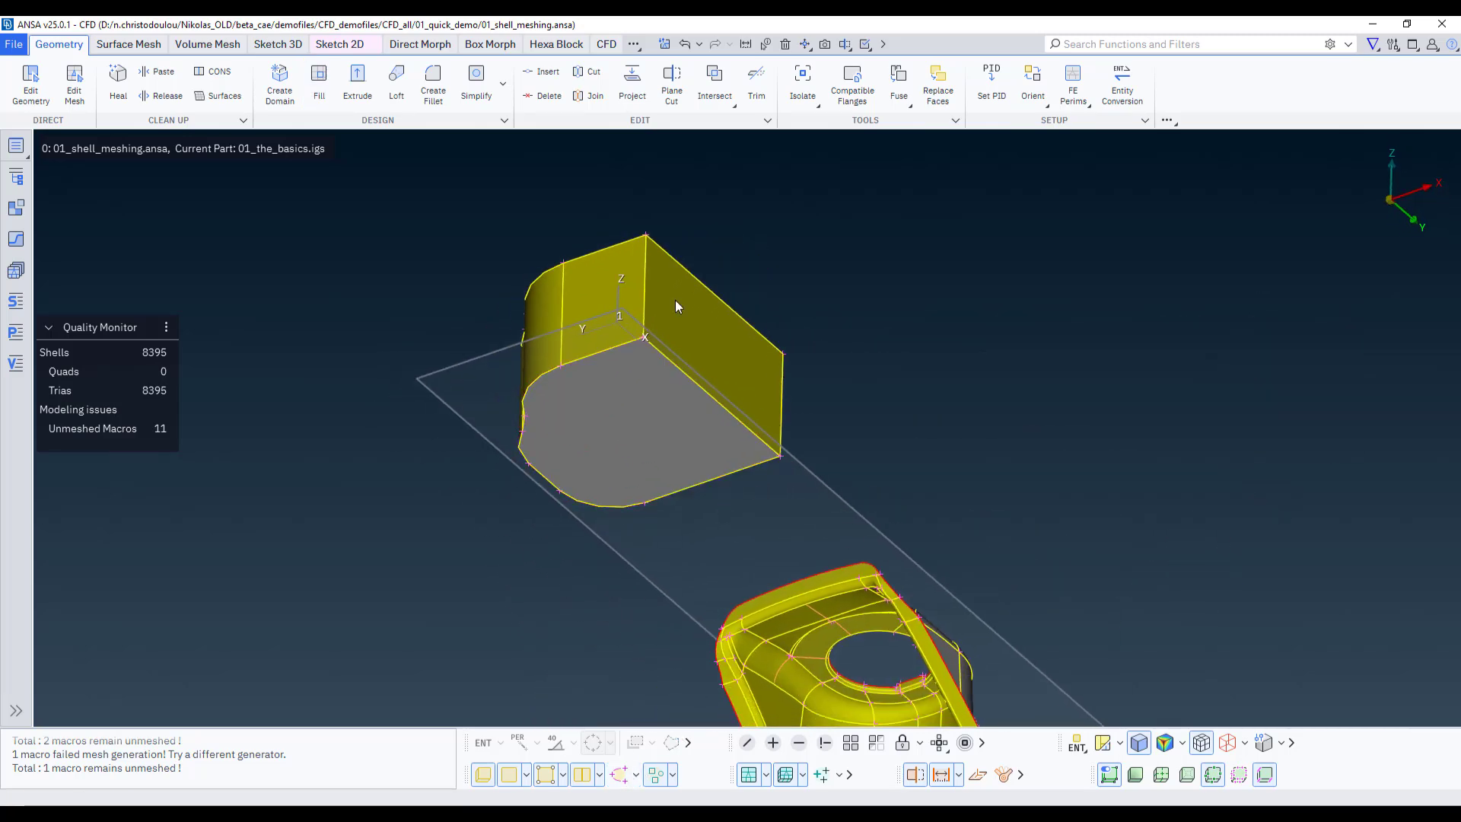
scroll(674, 299, "up", 3)
left_click_drag(639, 335, 738, 341, "ctrl")
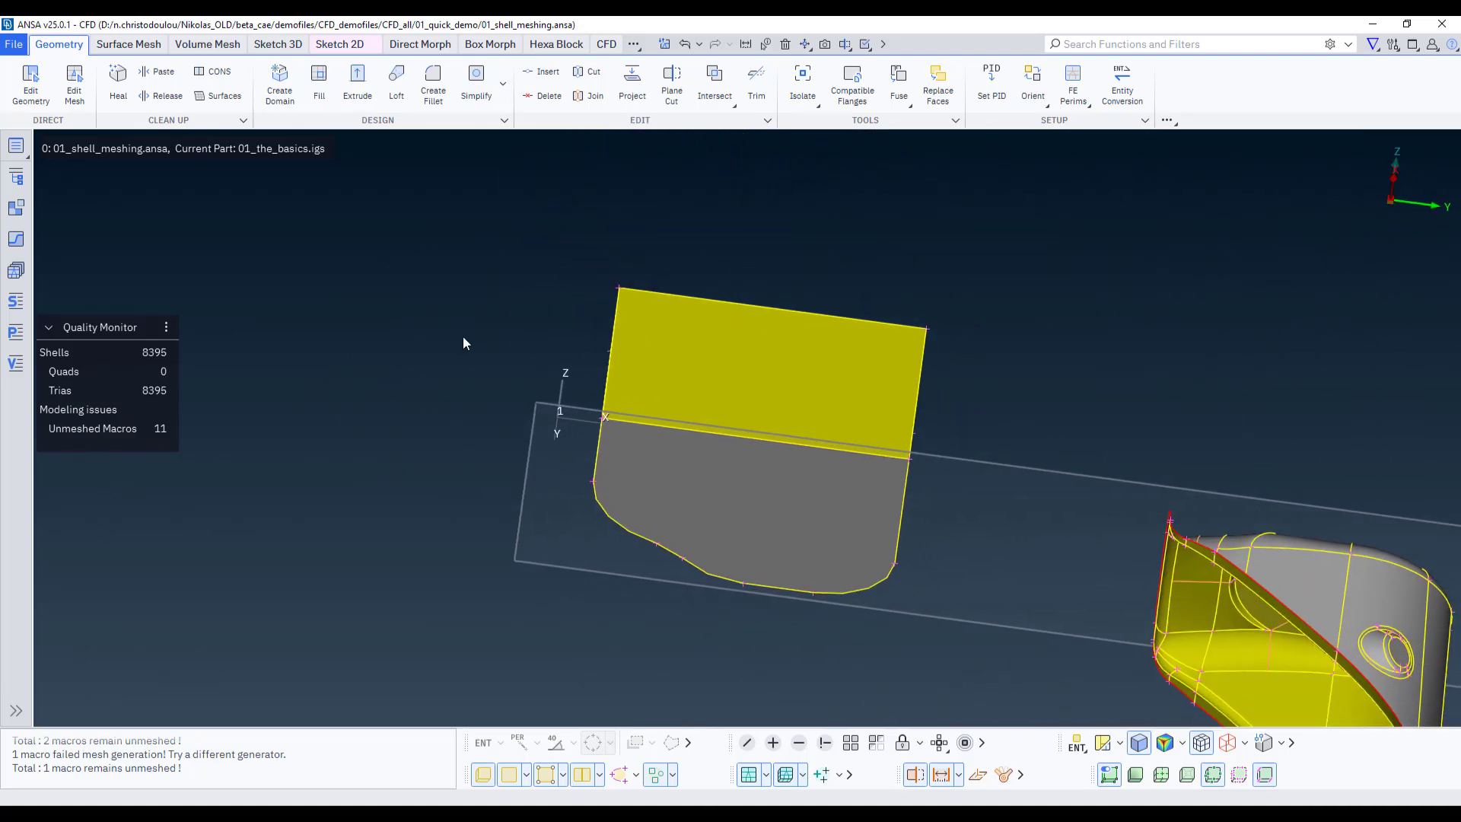
Turn off the visibility of the SKETCH entities in the Database browser
left_click(19, 149)
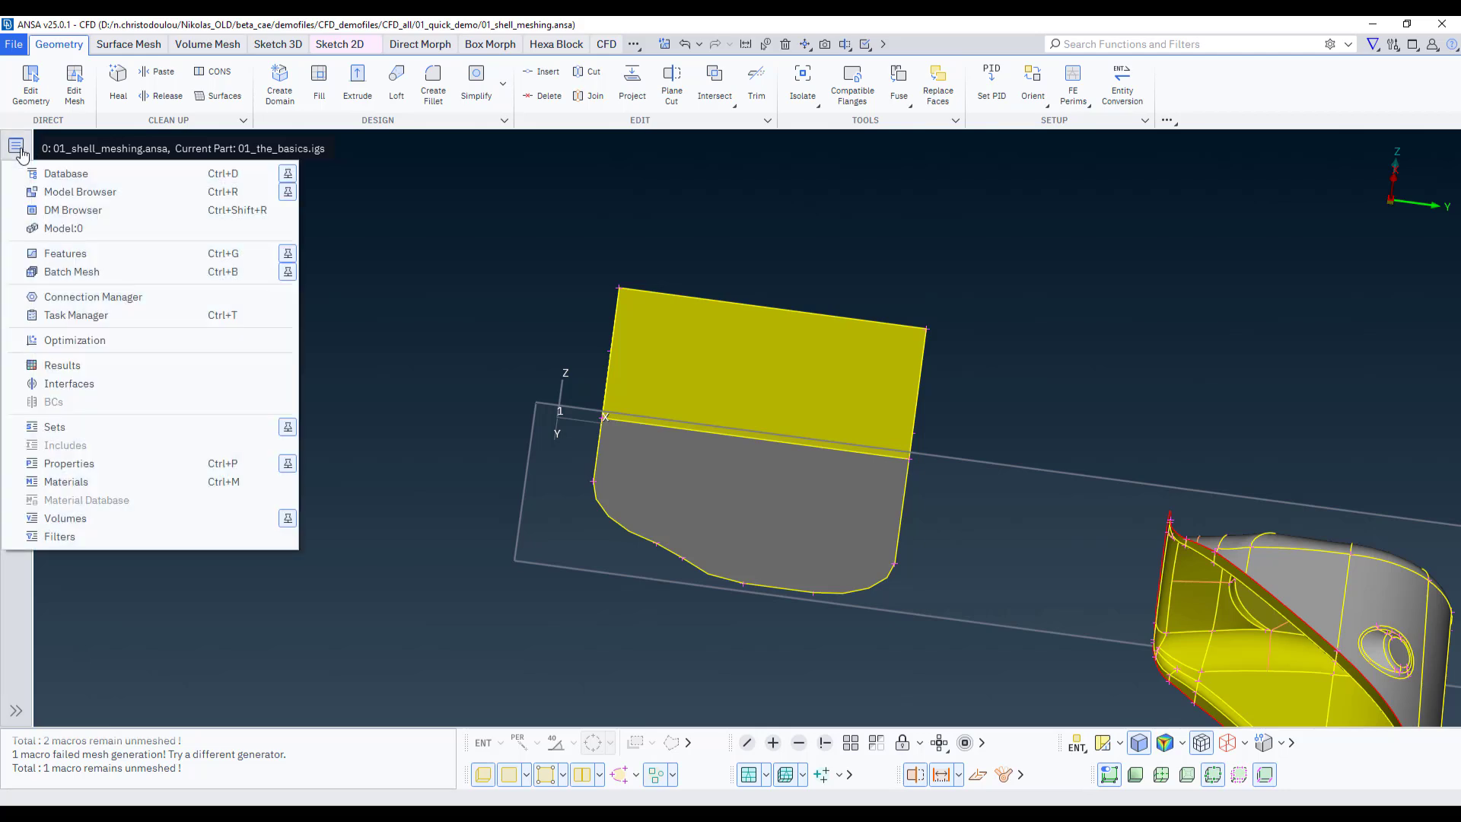
left_click(49, 175)
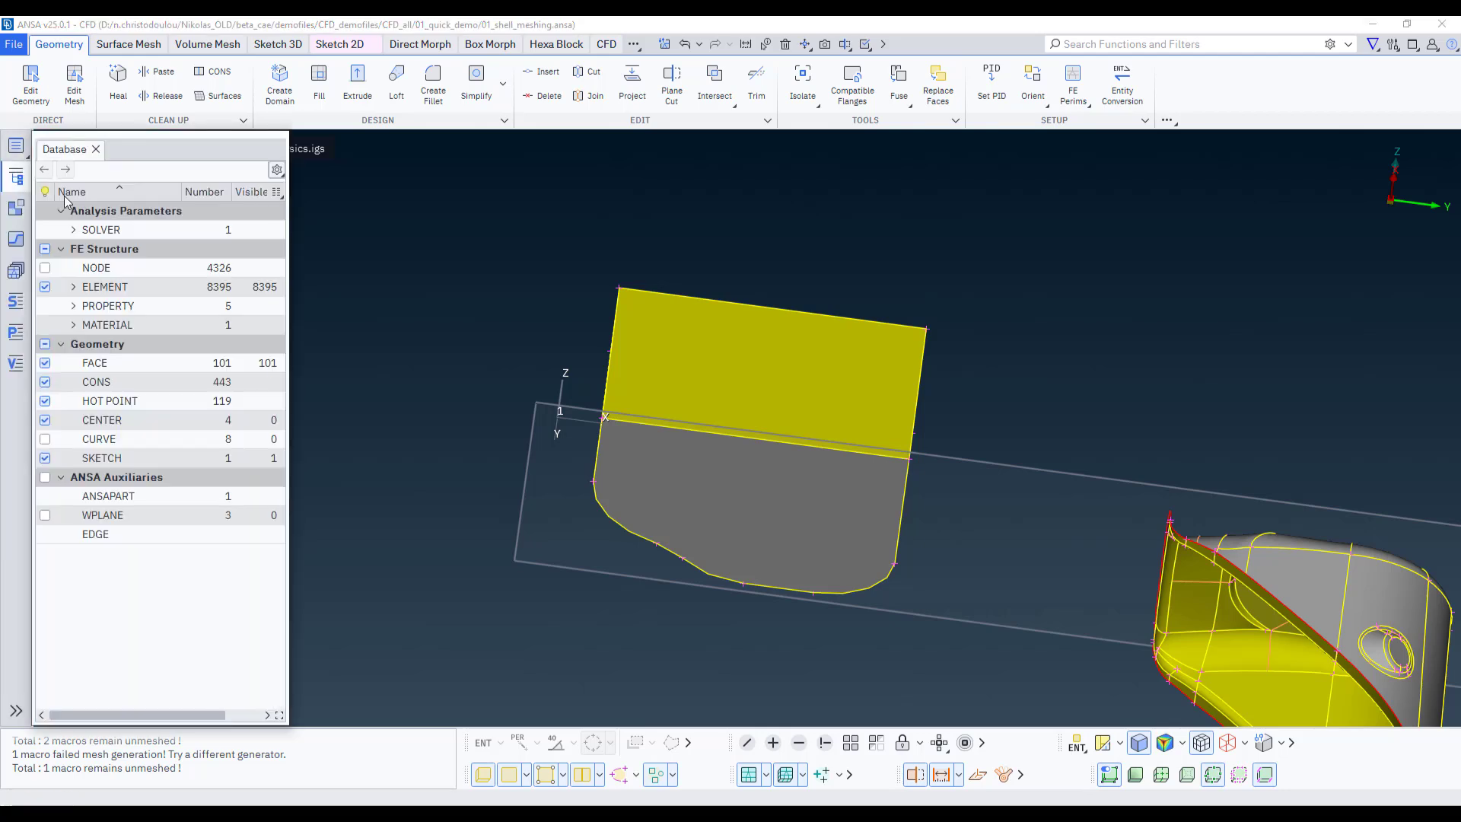
left_click(44, 459)
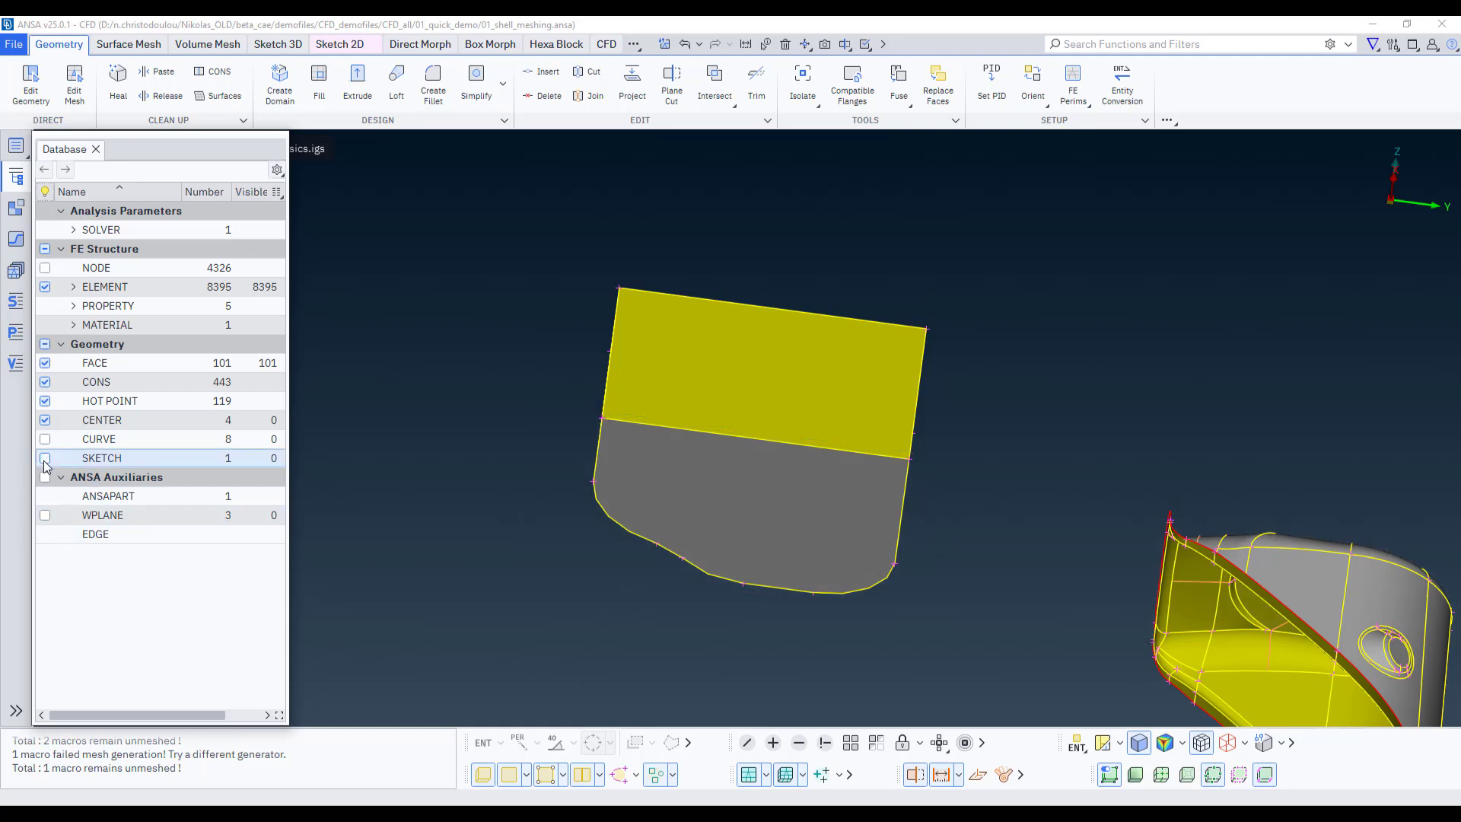
left_click(45, 459)
Isolate the new extruded body so that only its faces are displayed
left_click_drag(537, 408, 537, 448, "ctrl")
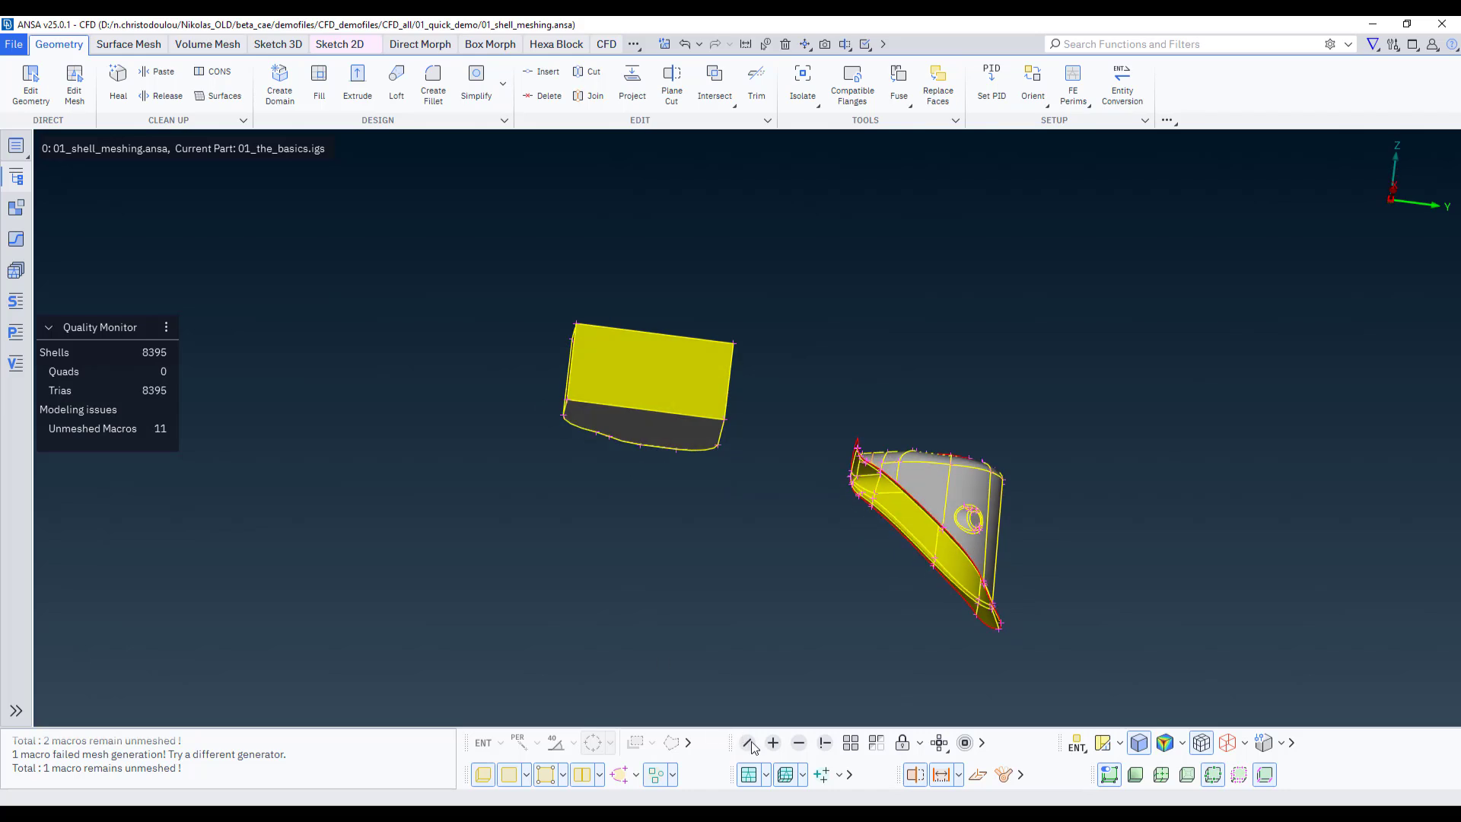
left_click(749, 742)
left_click_drag(448, 264, 769, 500)
left_click_drag(721, 425, 745, 347, "ctrl")
Orient all faces of the isolated body with Grey Outside and show the whole model again
left_click(1032, 82)
left_click(1073, 141)
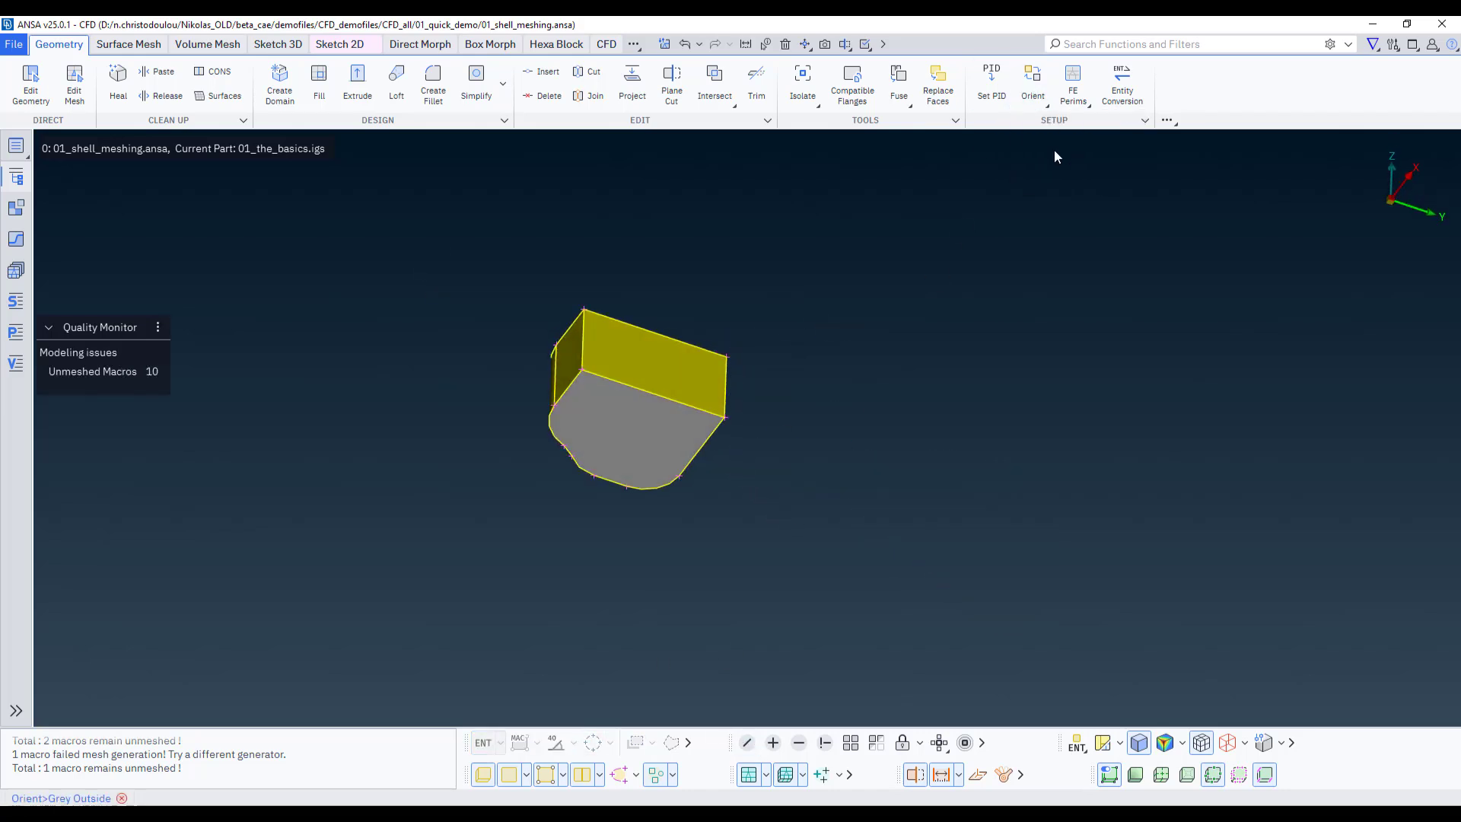
left_click_drag(685, 453, 707, 506, "ctrl")
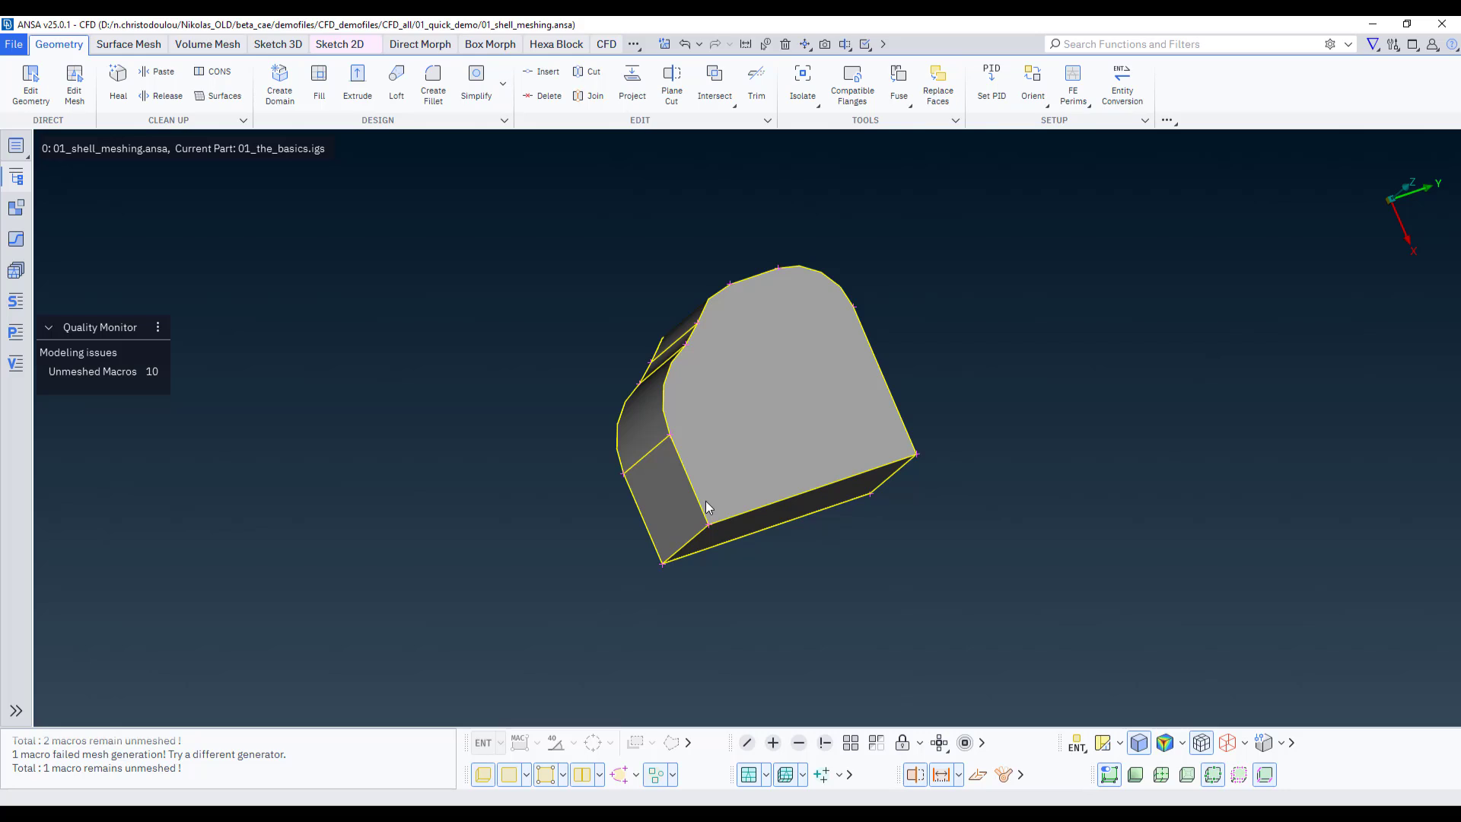
left_click_drag(701, 501, 815, 719, "ctrl")
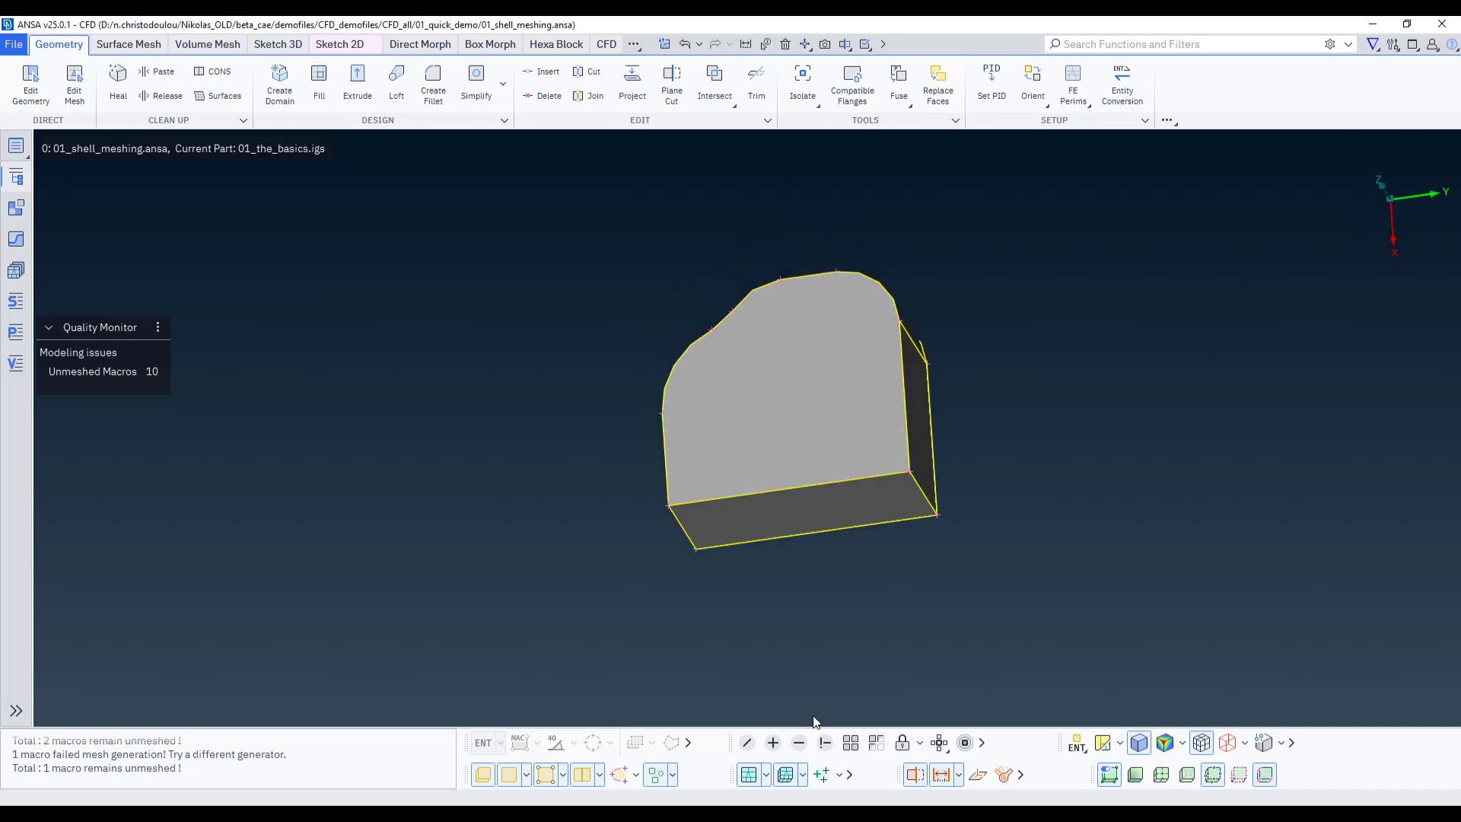
left_click(850, 742)
left_click_drag(689, 419, 779, 412, "ctrl")
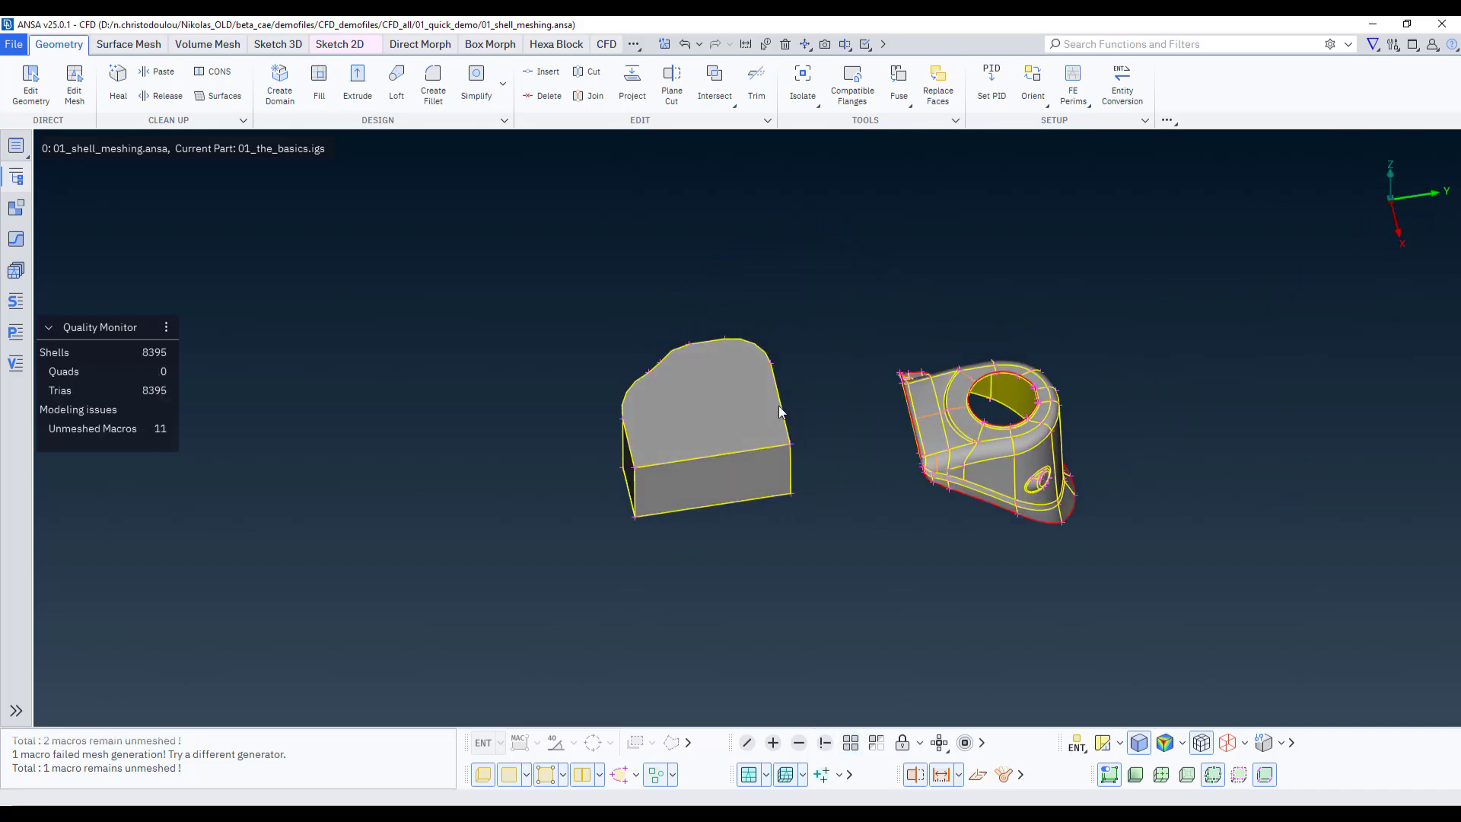
Close the Sketch 2D workspace and return to the Sketch 3D tools
left_click(334, 46)
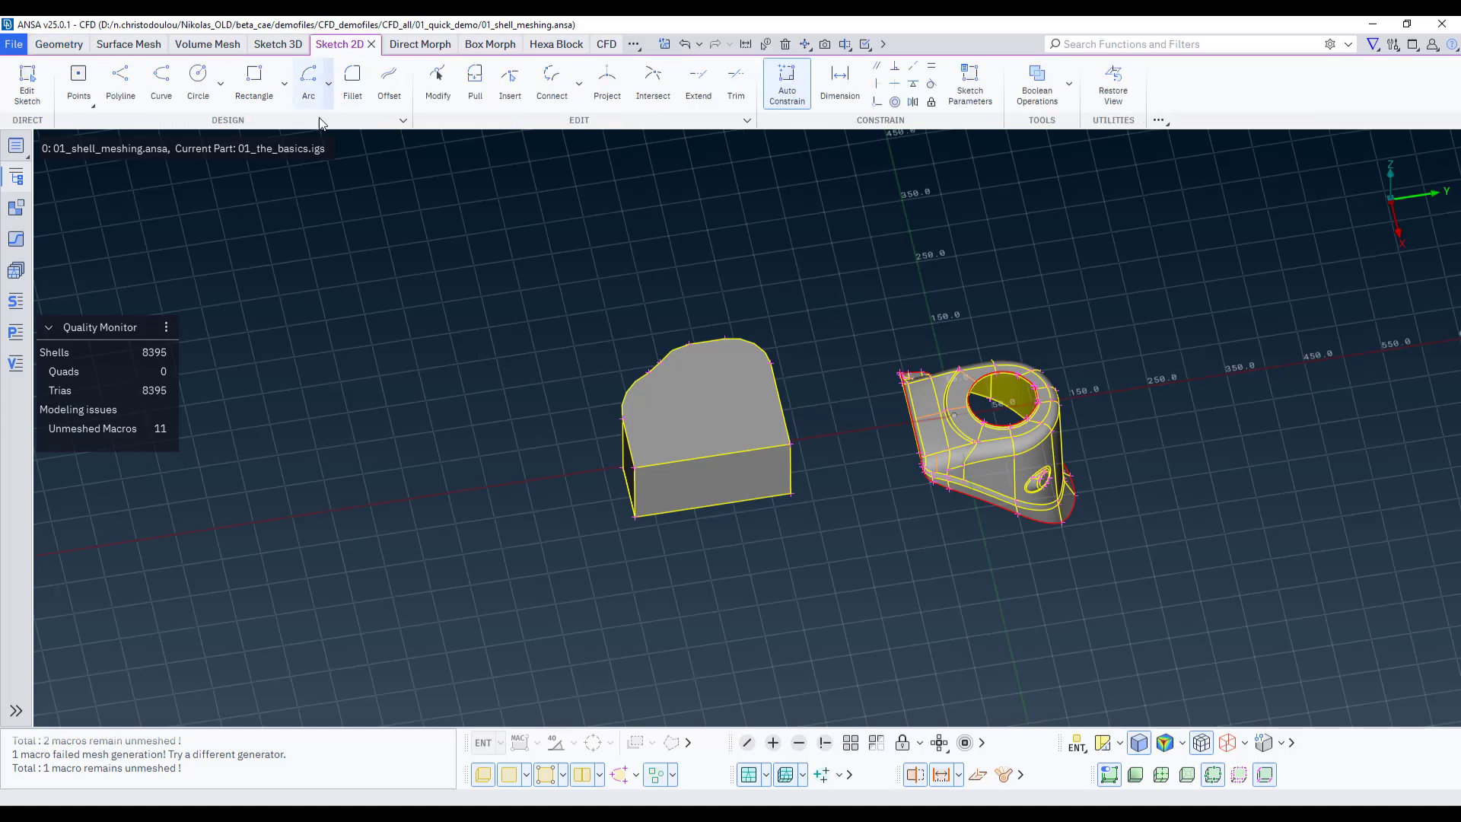
left_click(277, 47)
left_click(341, 47)
left_click(372, 44)
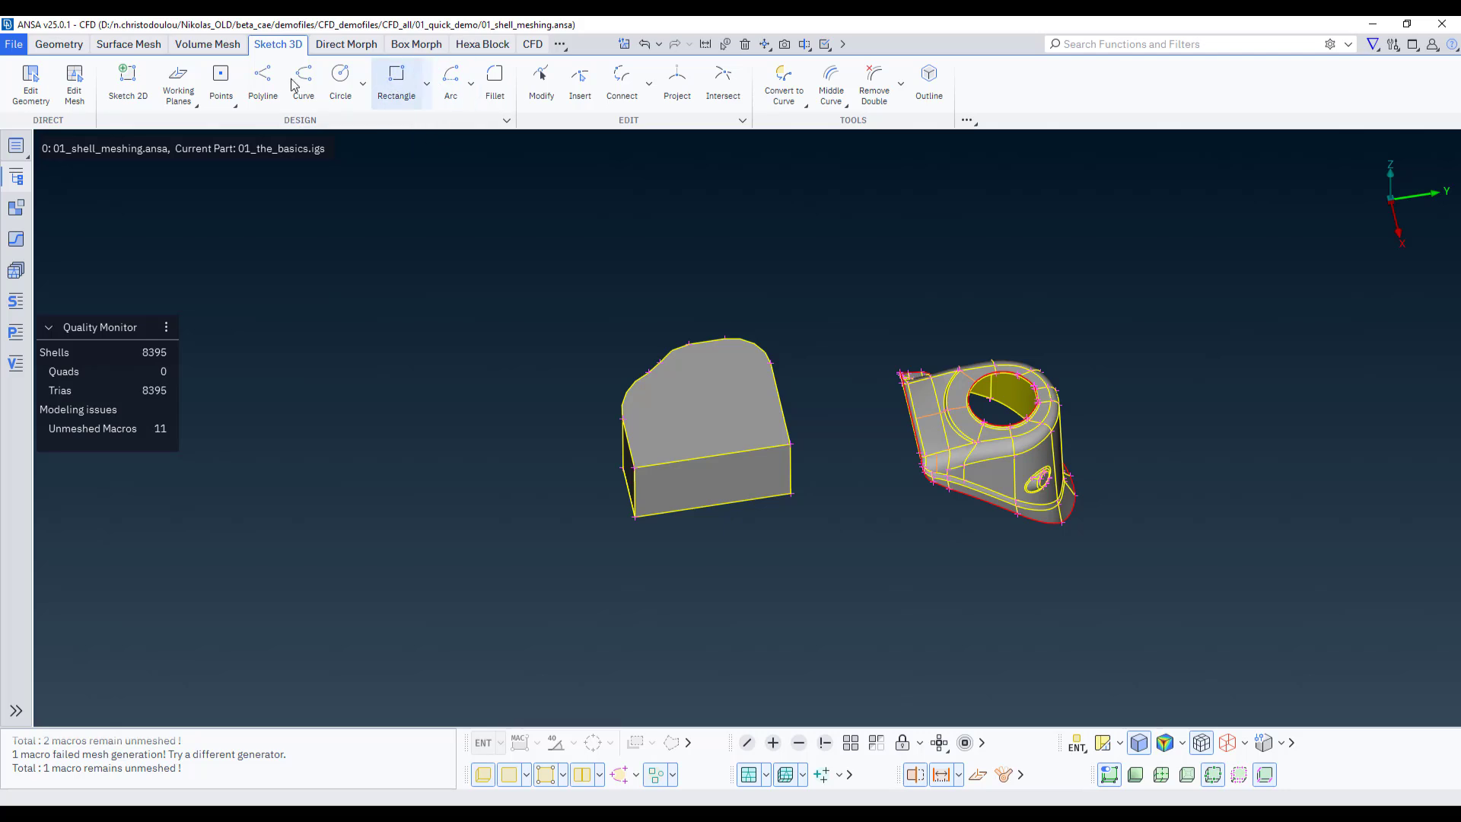
left_click(560, 44)
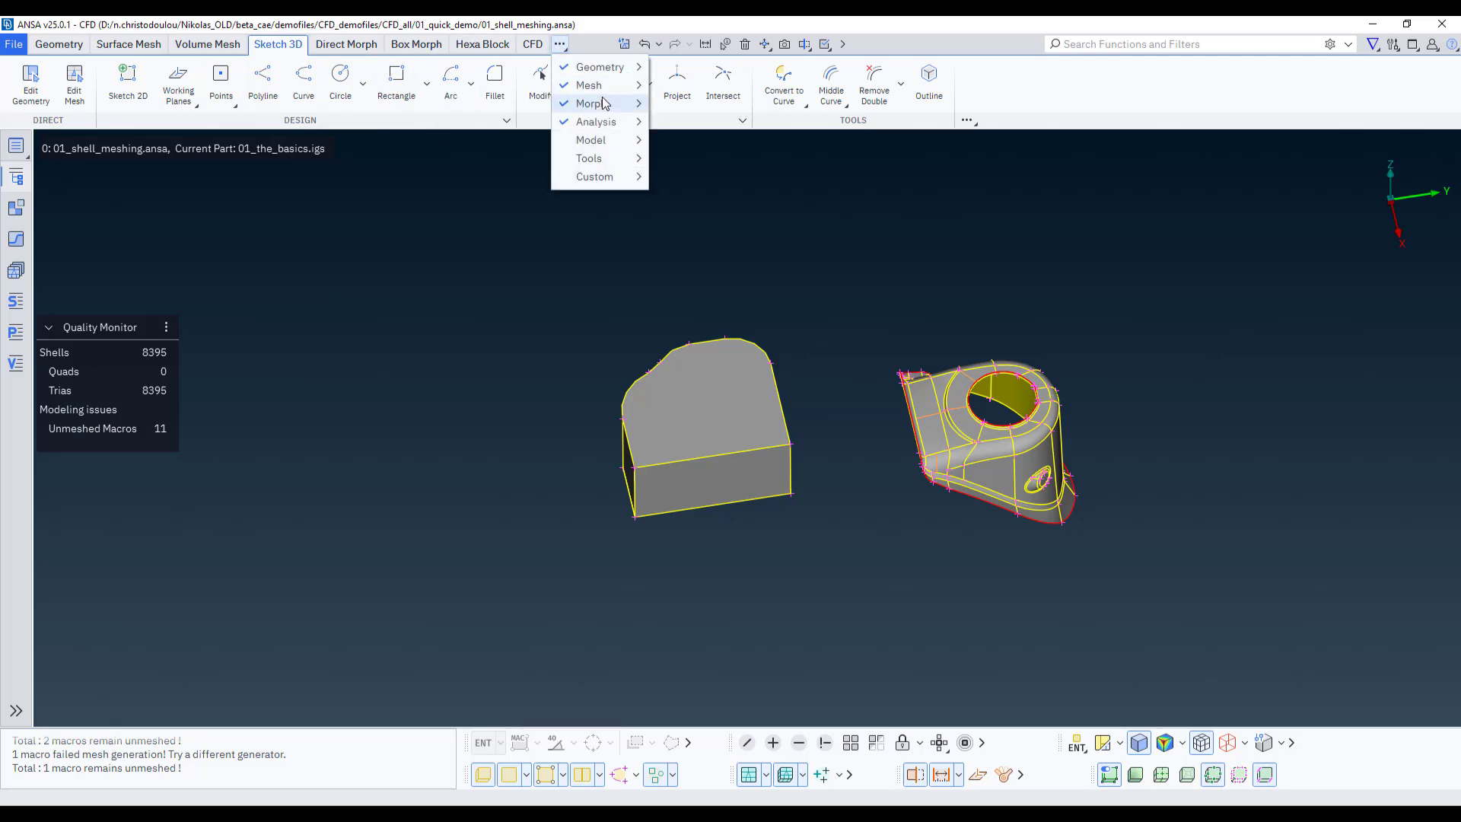
mouse_move(614, 76)
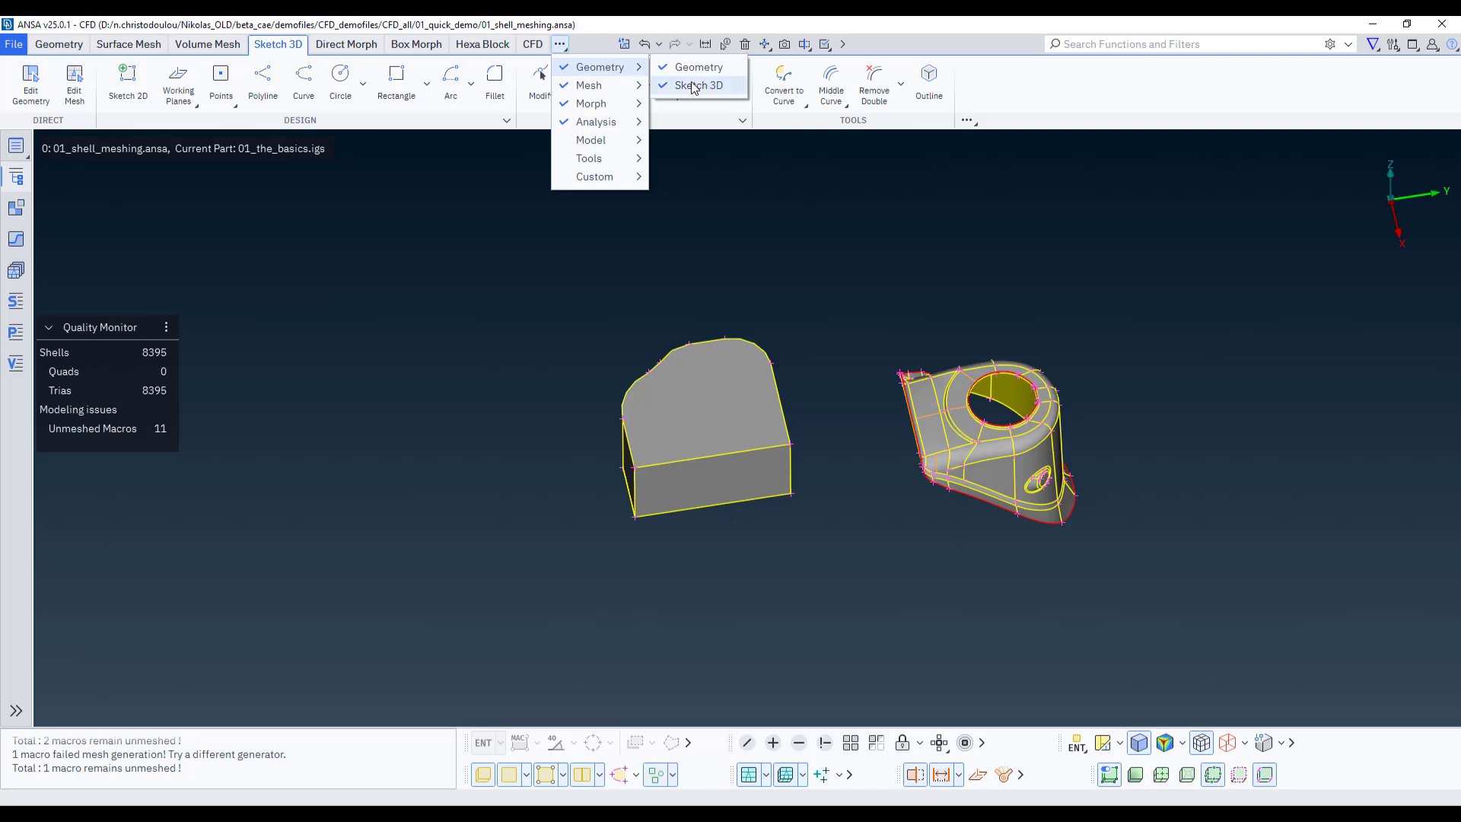
left_click(458, 251)
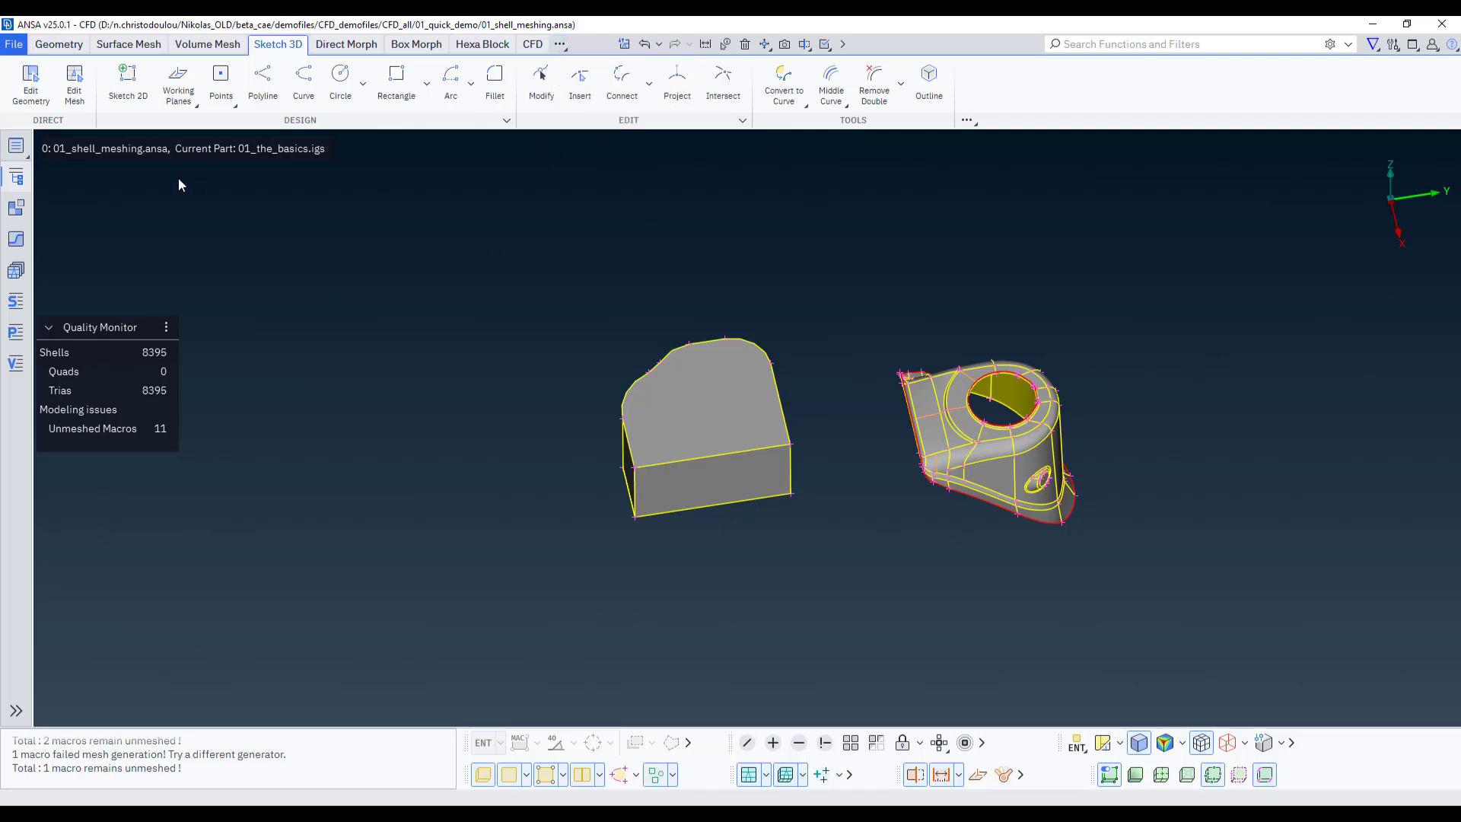
Open a new Sketch 2D workspace on a plane normal to an edge of the extruded body and switch between it and the other modules
left_click(128, 84)
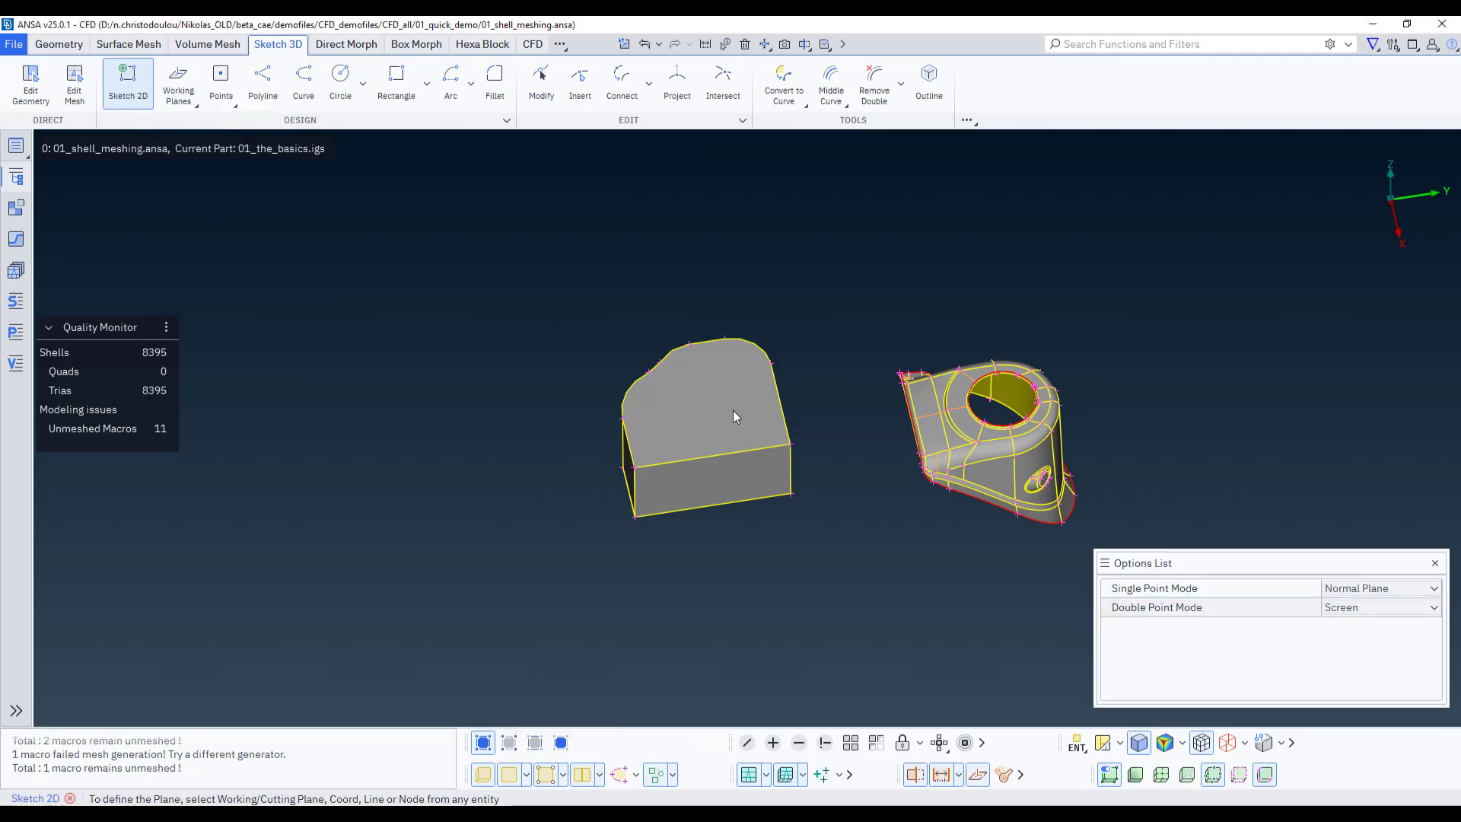
left_click(707, 454)
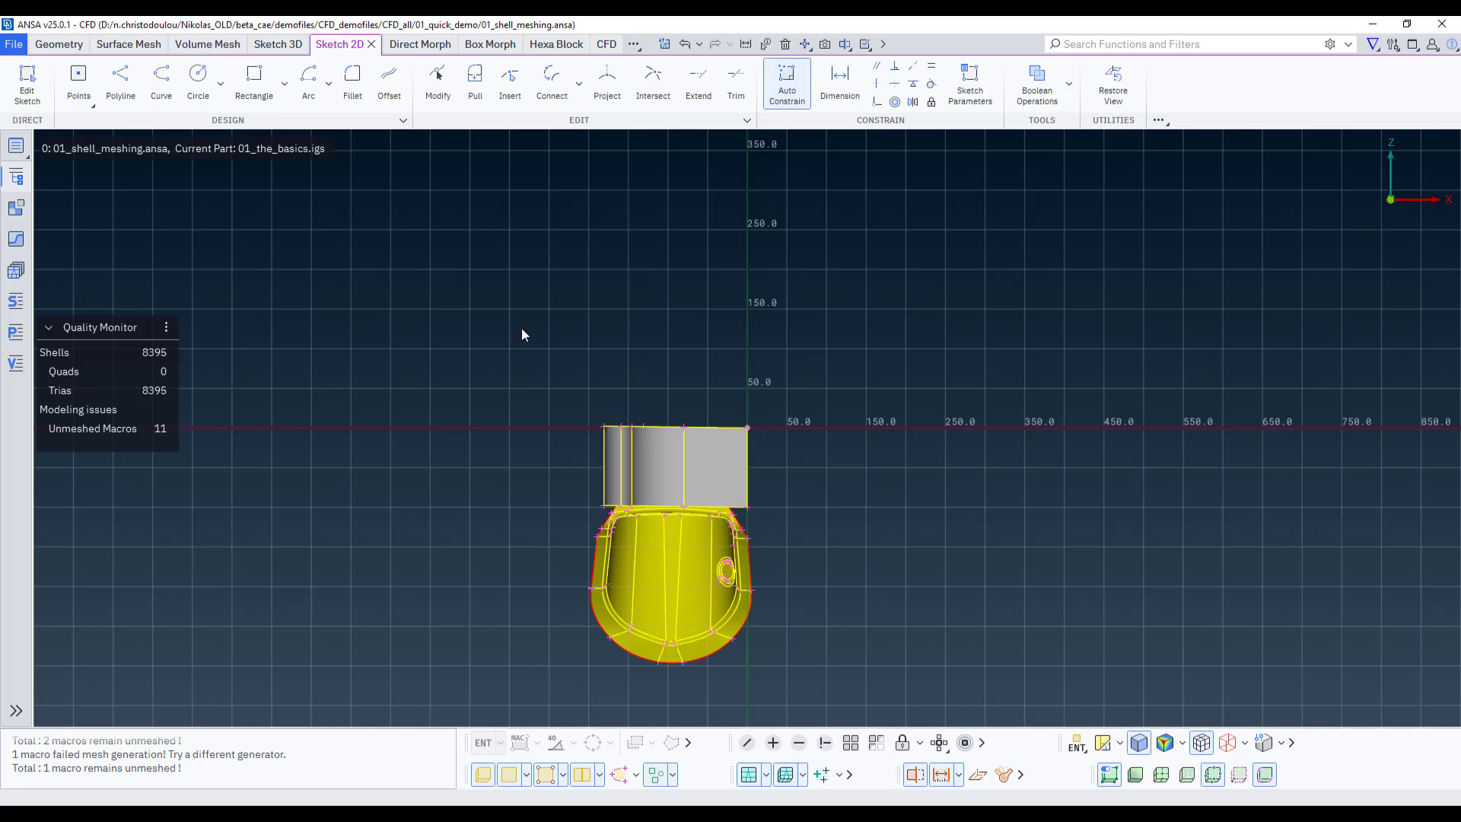
left_click(277, 44)
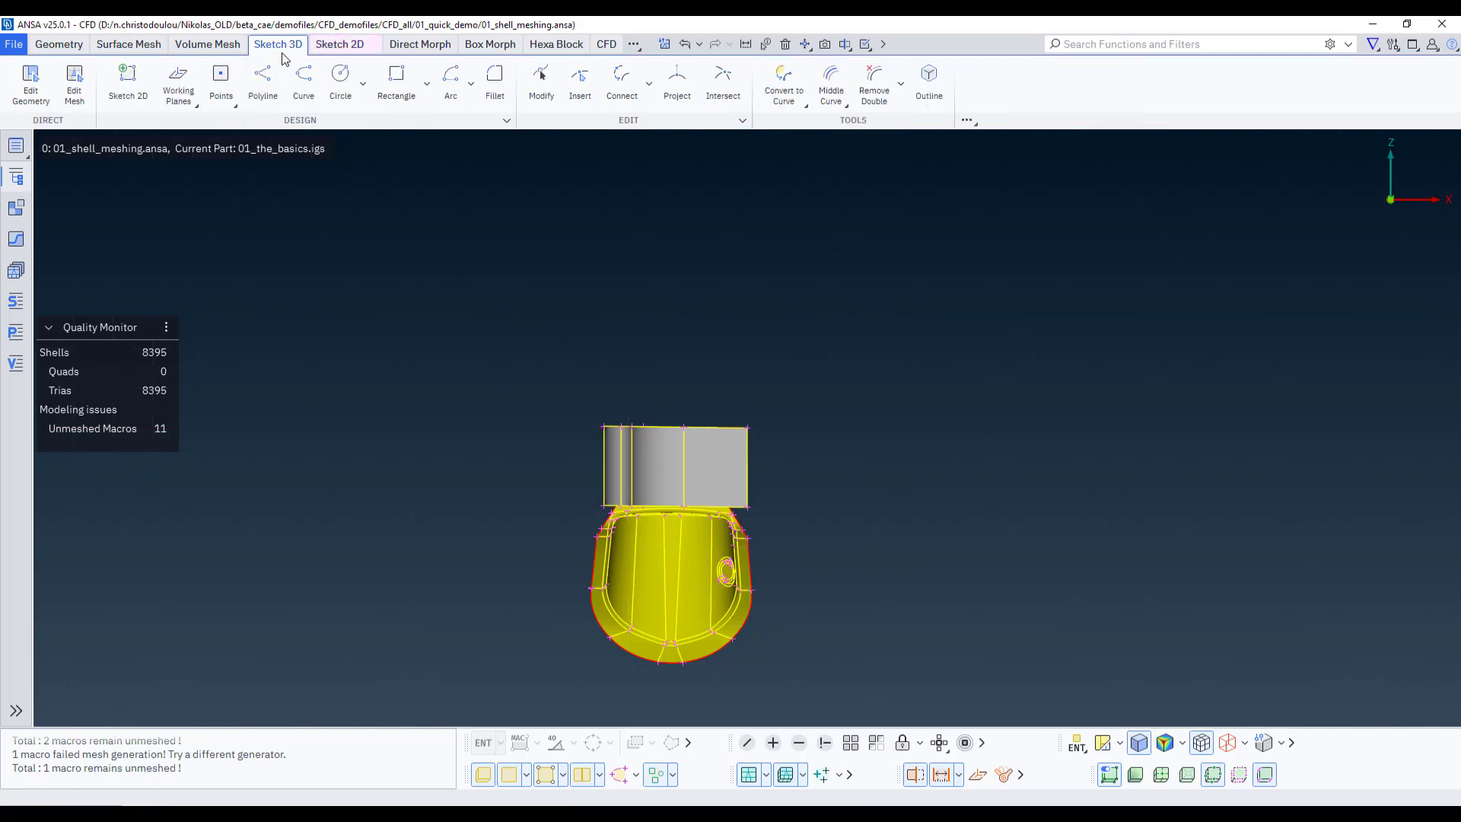
left_click(334, 47)
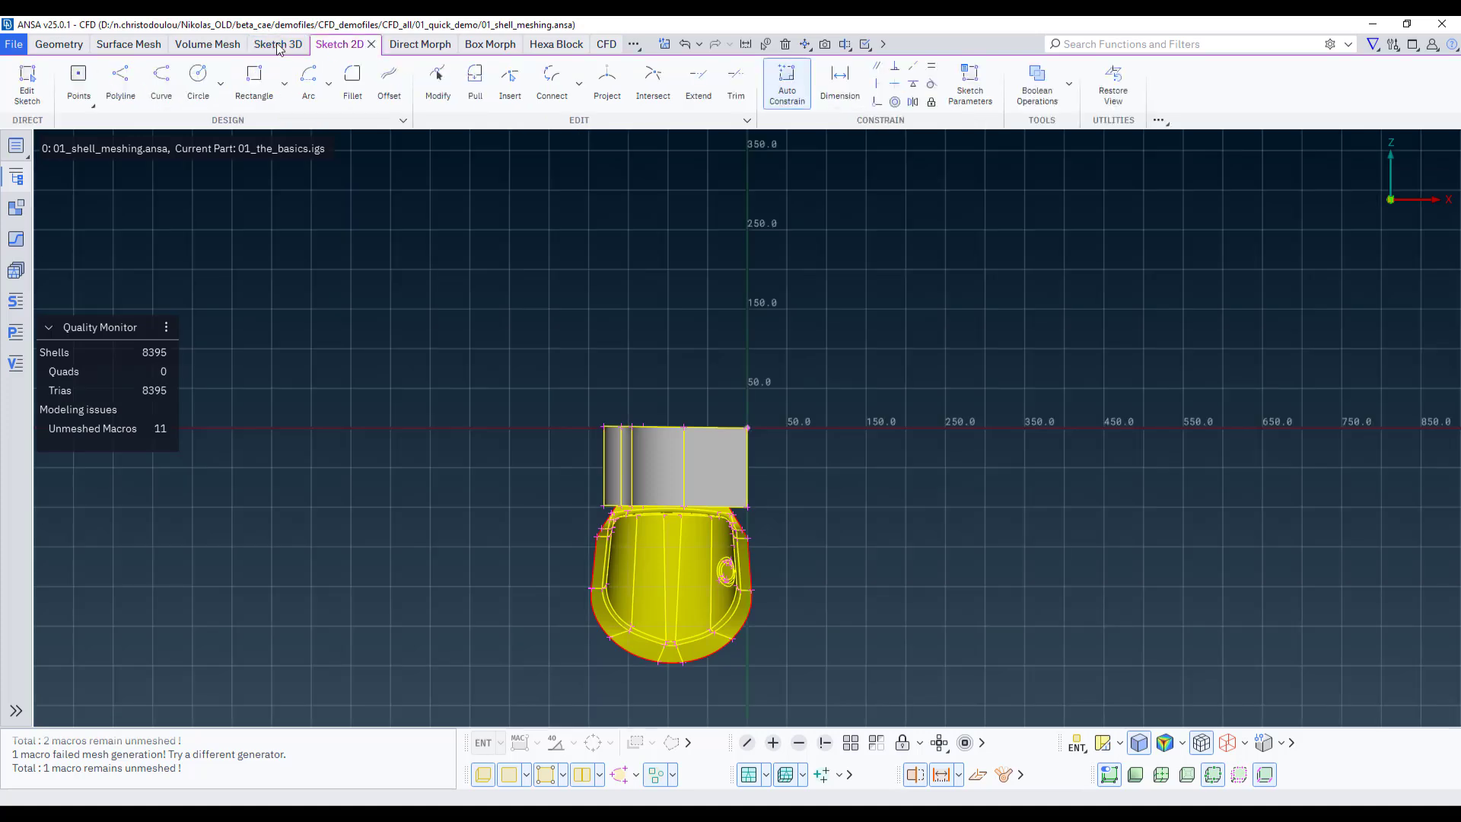
left_click(278, 44)
left_click(221, 45)
left_click(335, 45)
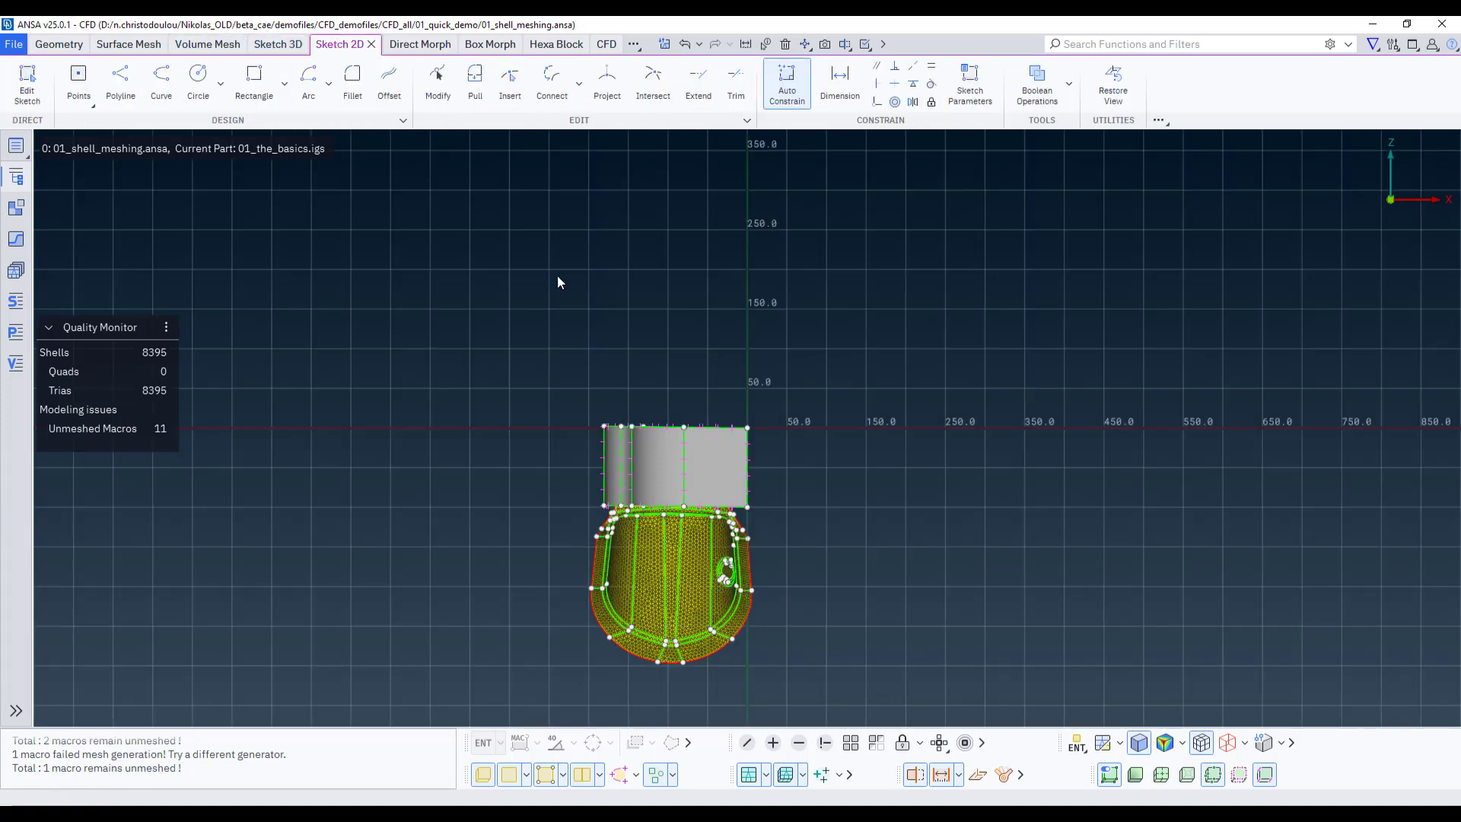
middle_click_drag(619, 383, 620, 376, "ctrl")
left_click_drag(620, 376, 640, 344, "ctrl")
scroll(643, 347, "down", 2)
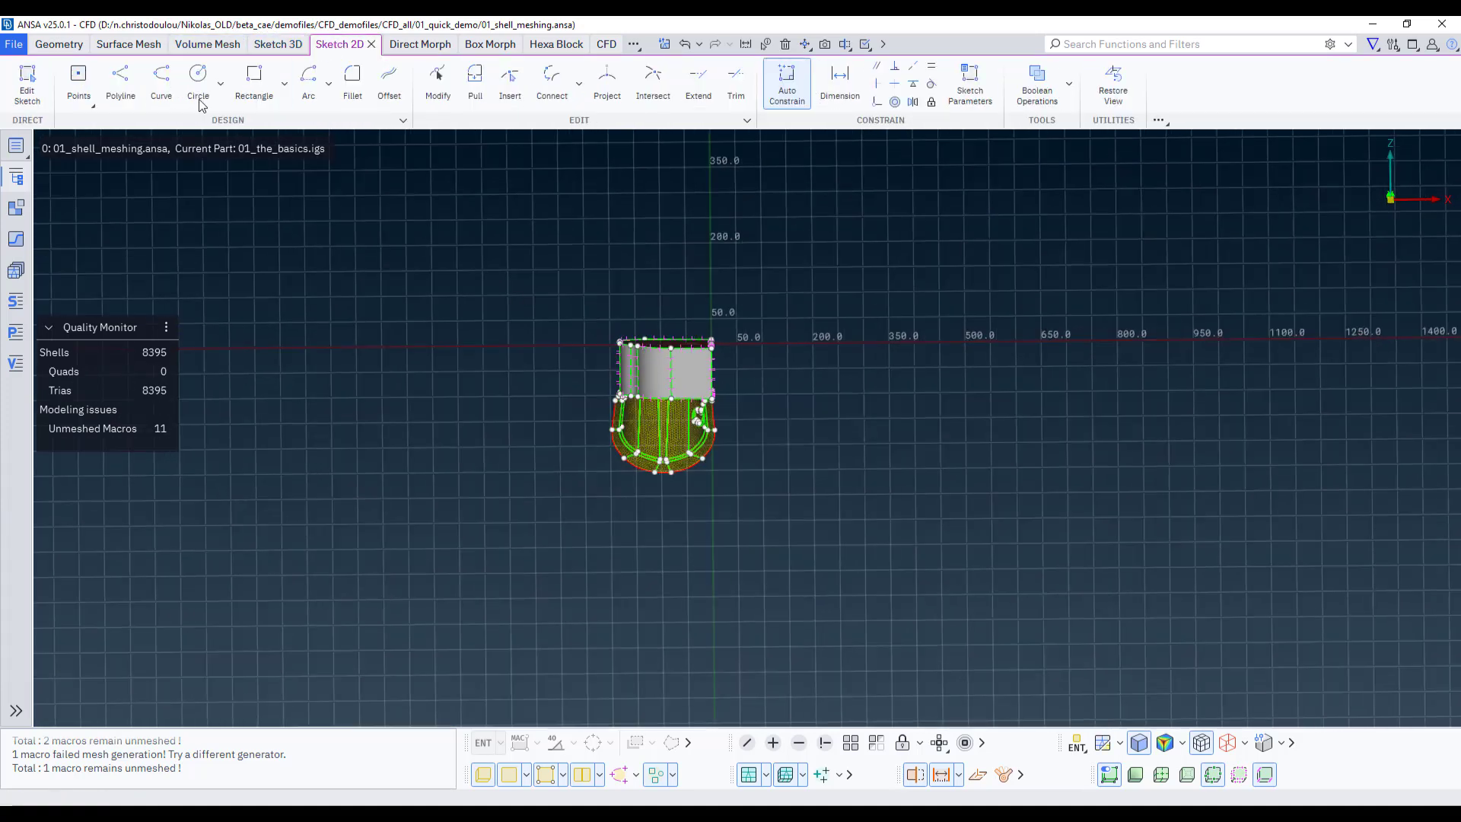
scroll(308, 225, "down", 1)
Close the extra Sketch 2D workspace and return to the Geometry tools with both bodies in view
left_click(278, 44)
left_click(207, 44)
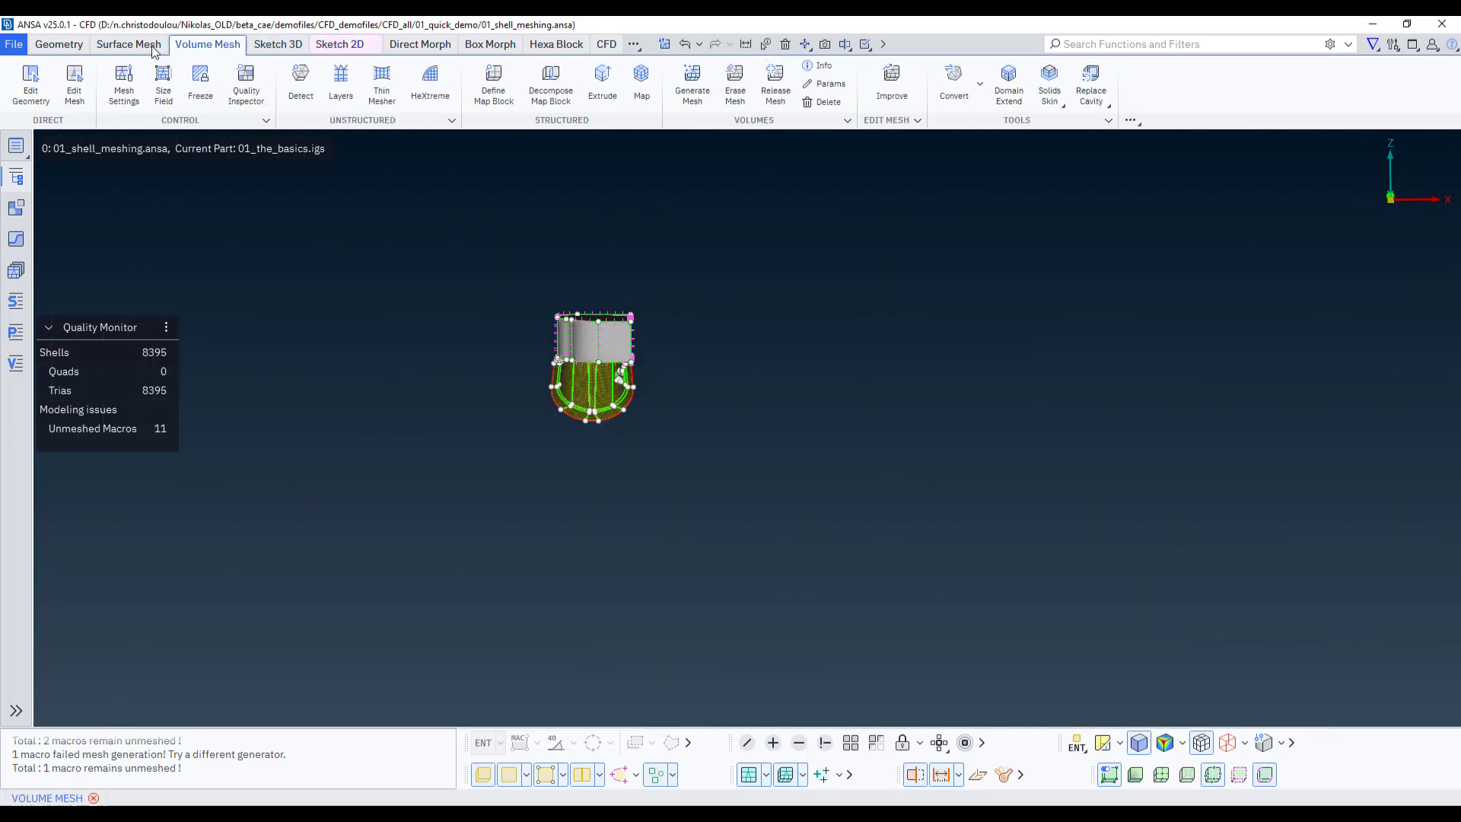
left_click(114, 45)
left_click(59, 44)
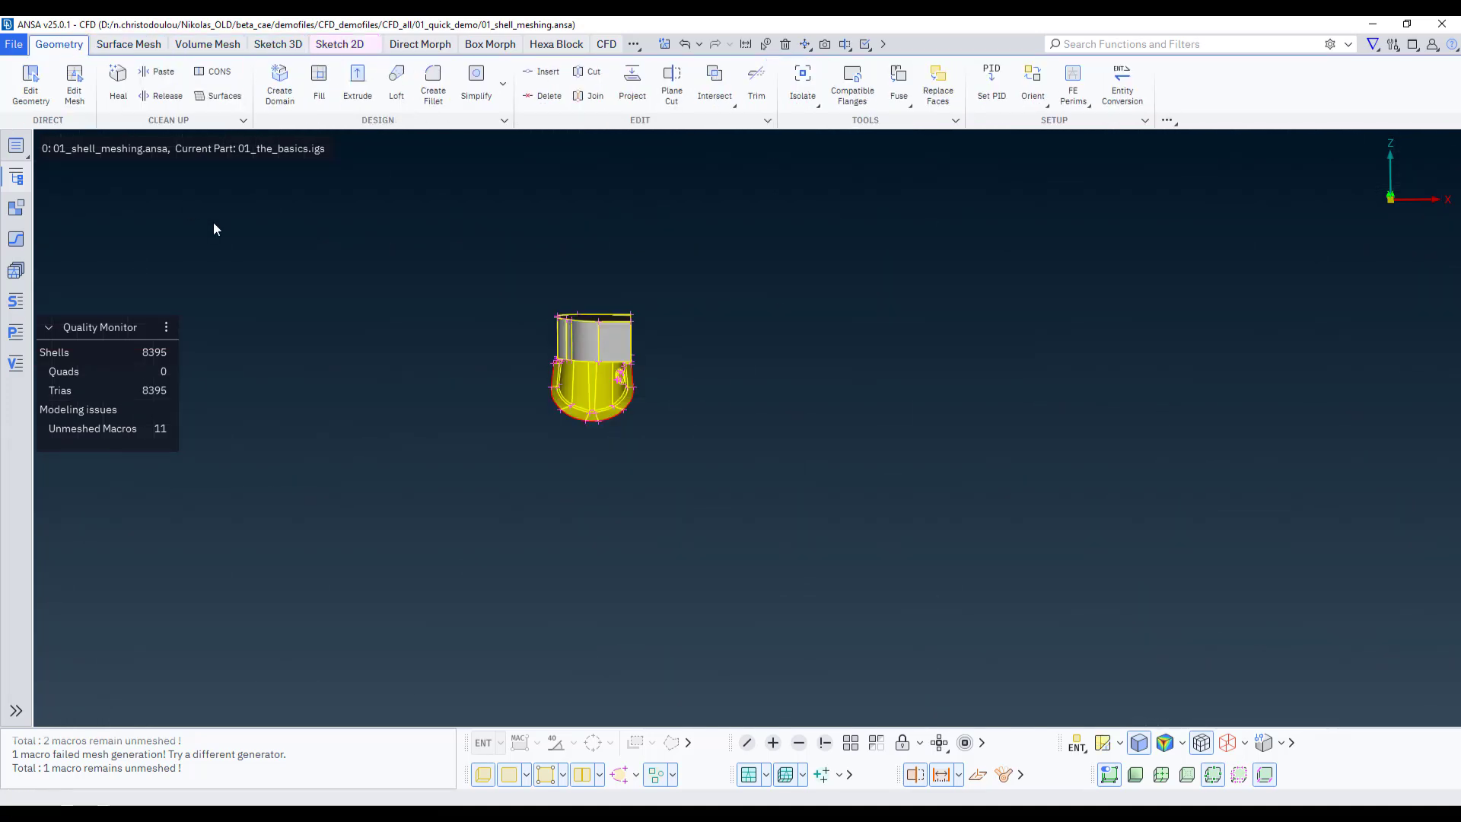
left_click(364, 46)
scroll(644, 343, "up", 2)
mouse_move(619, 341)
left_mouse_down("ctrl")
mouse_move(778, 338)
mouse_move(593, 415)
left_mouse_up("ctrl")
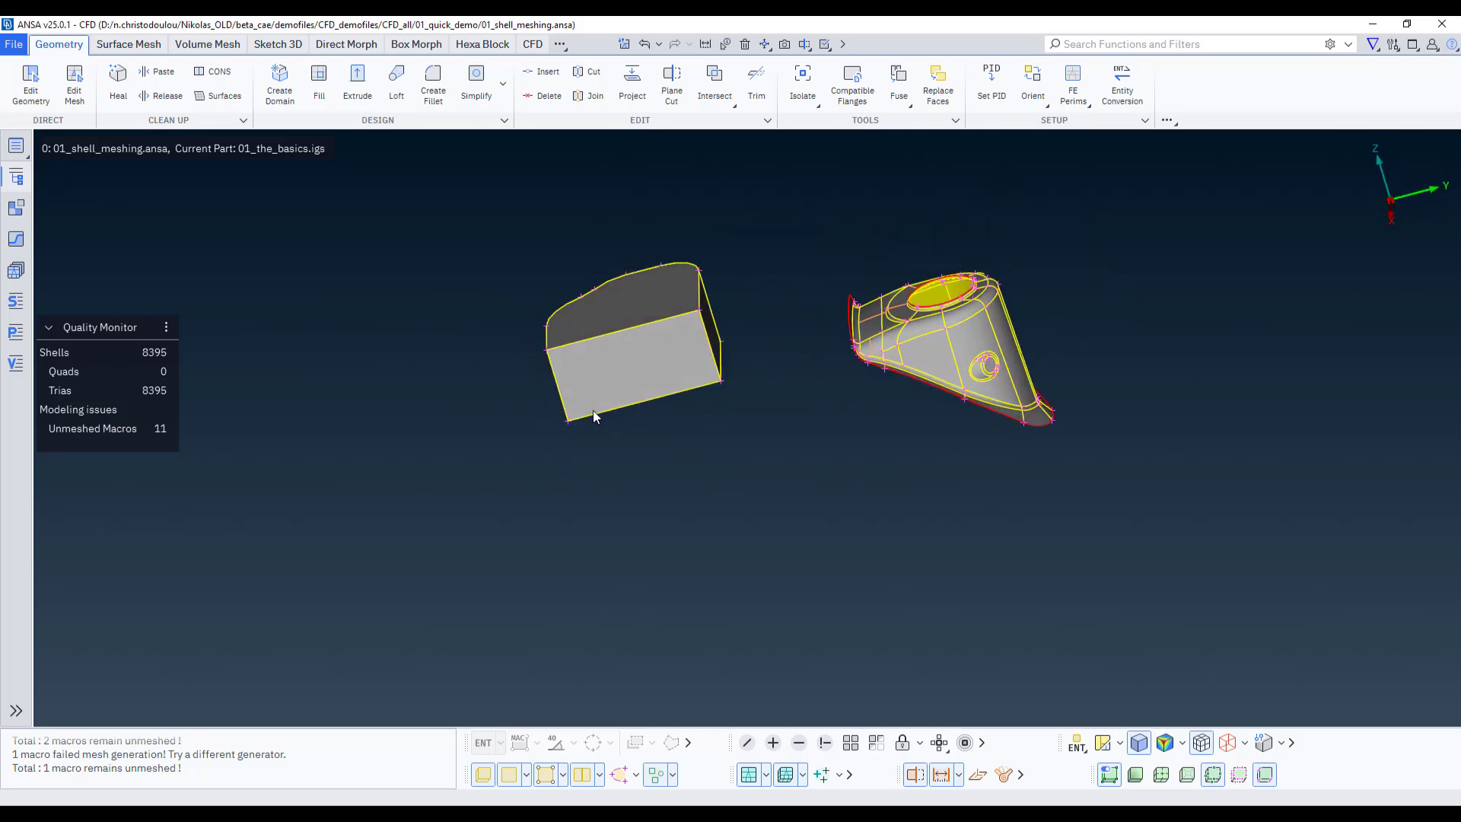
scroll(740, 347, "up", 2)
left_click_drag(747, 341, 709, 358, "ctrl")
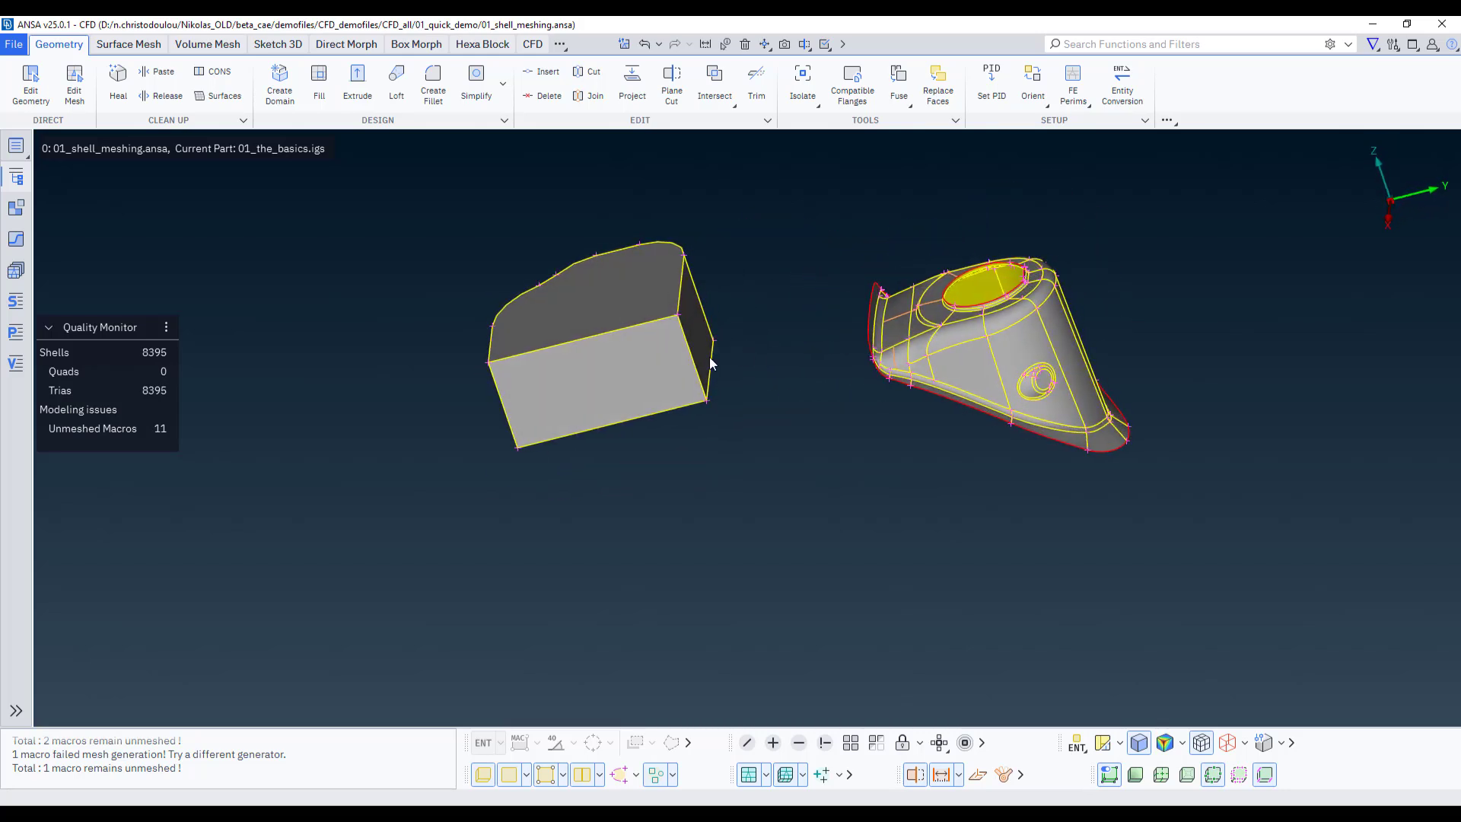
middle_click_drag(709, 358, 665, 360, "ctrl")
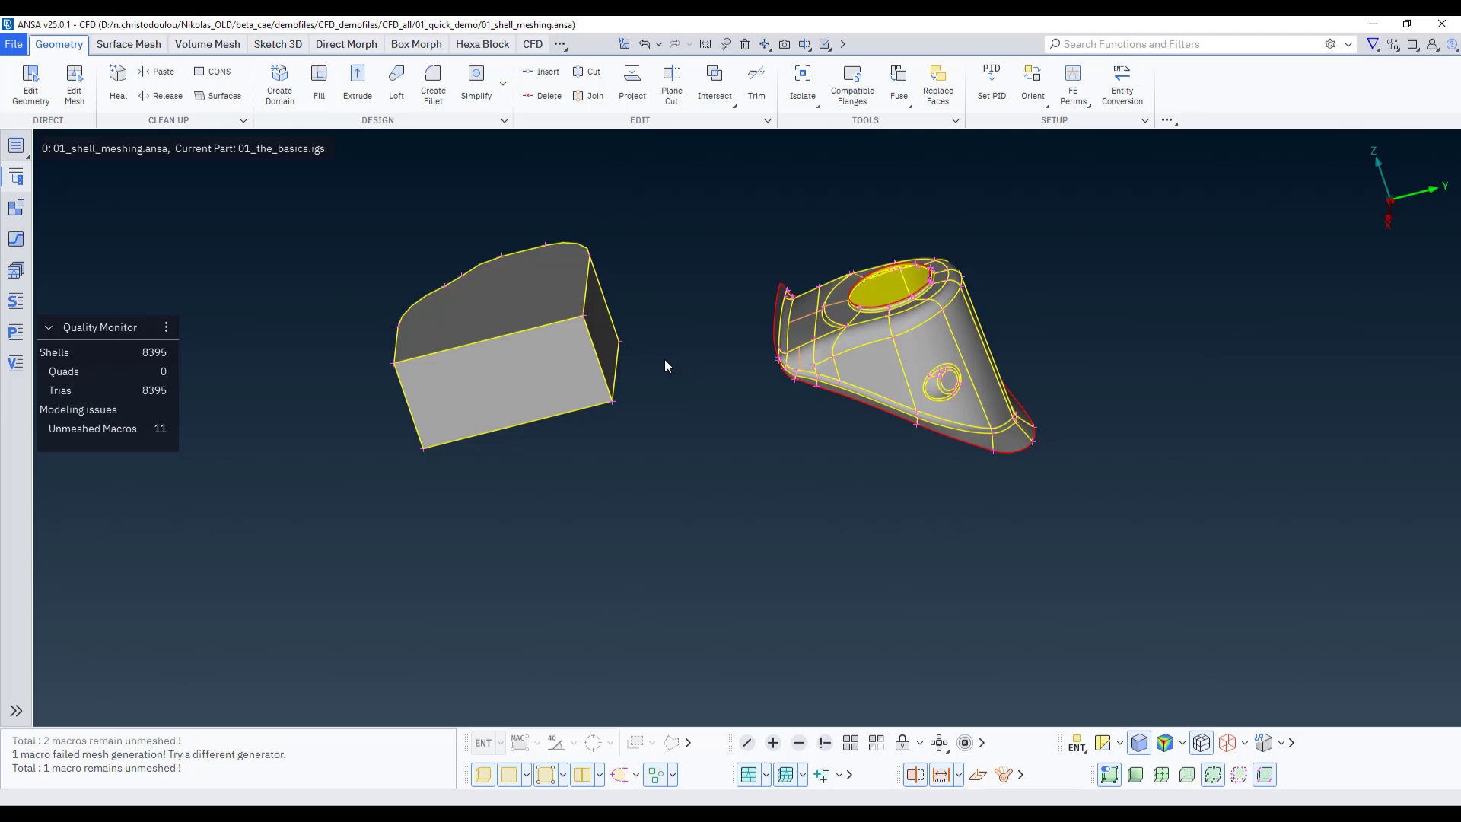
Switch to the Volume Mesh tools and inspect the Batch Mesh manager, closing it without adding a scenario
left_click(207, 46)
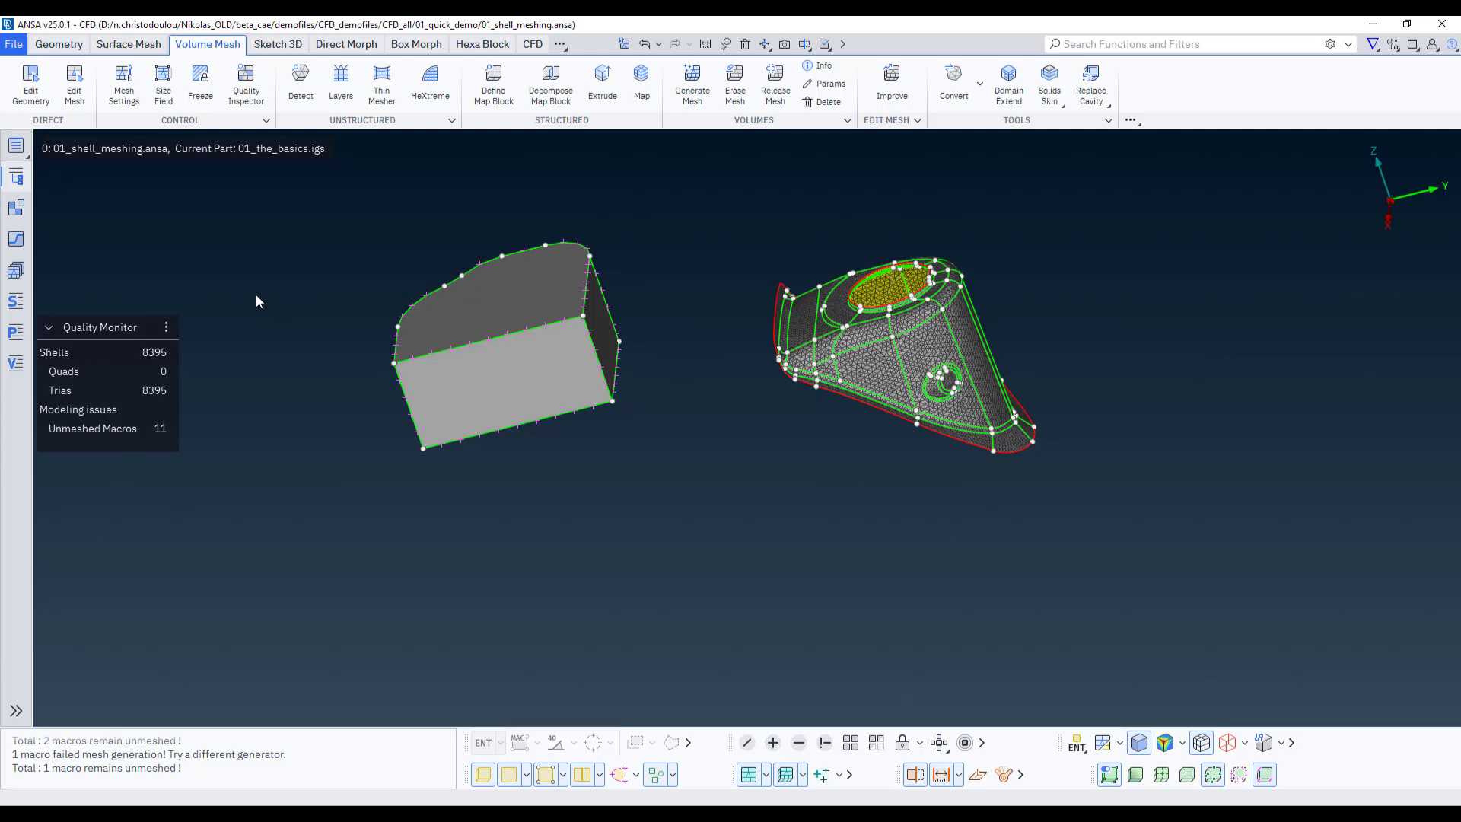
left_click(16, 270)
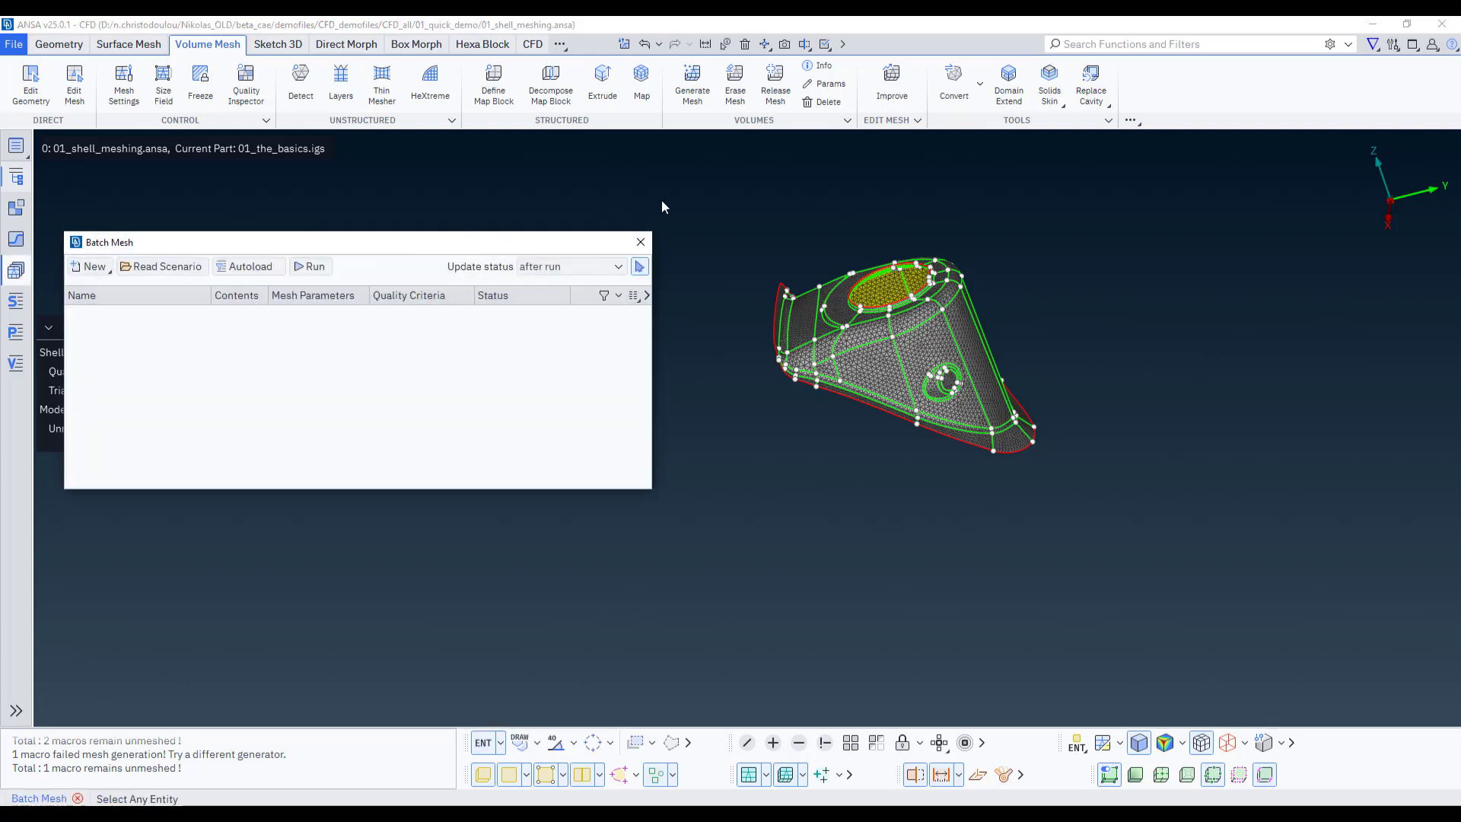
left_click(641, 243)
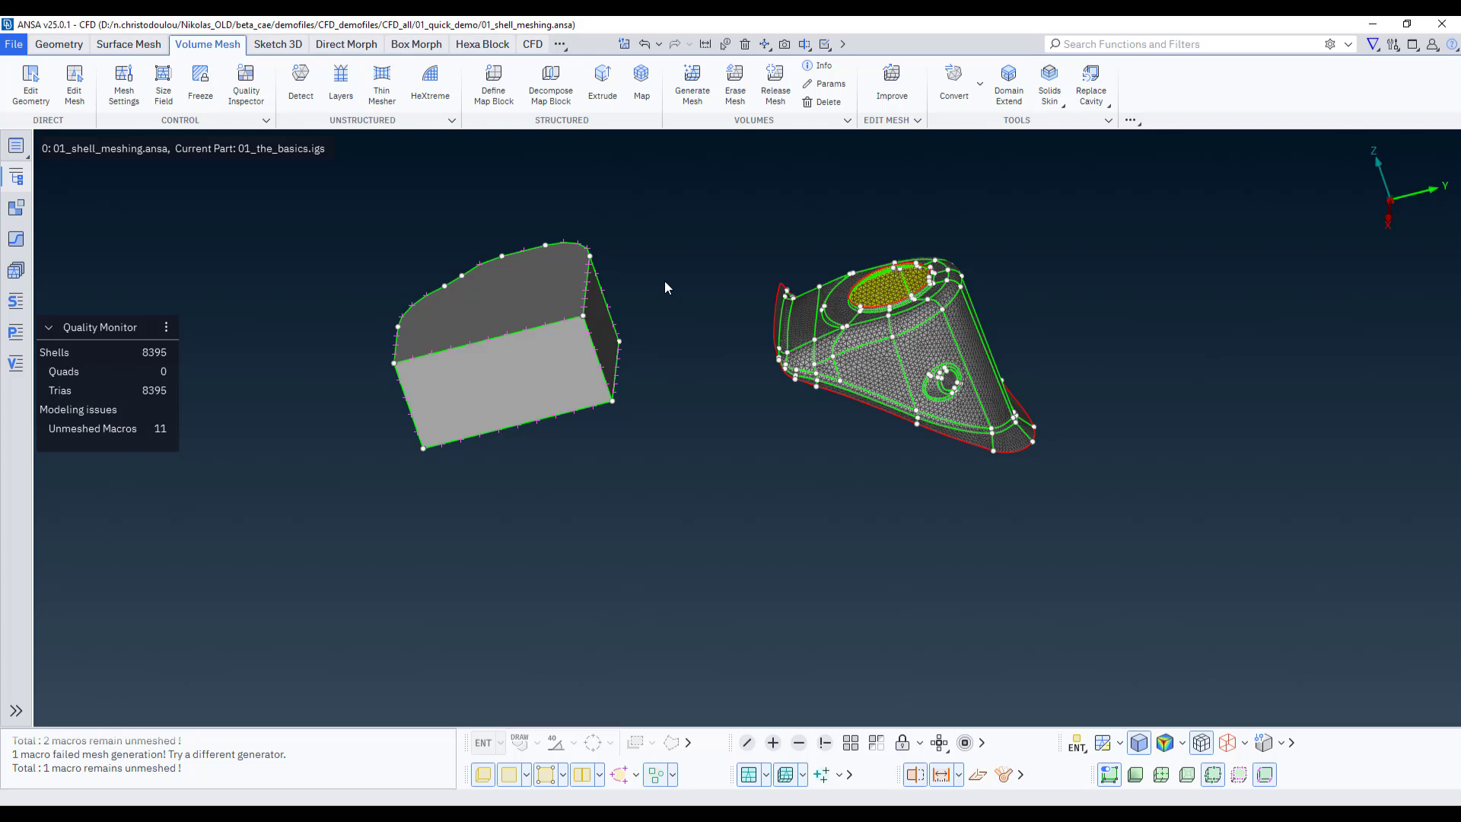
left_click_drag(629, 284, 668, 326, "ctrl")
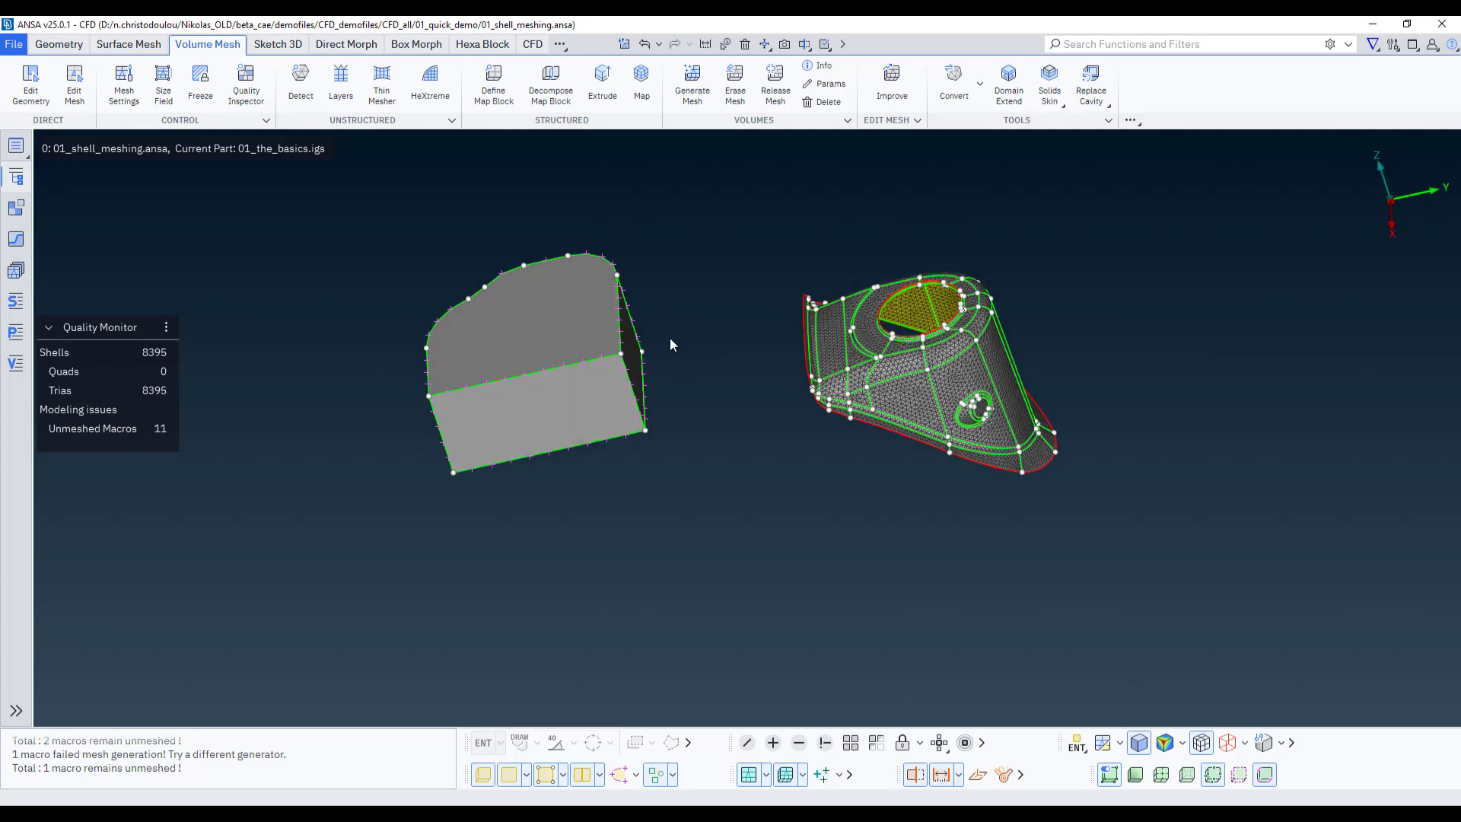